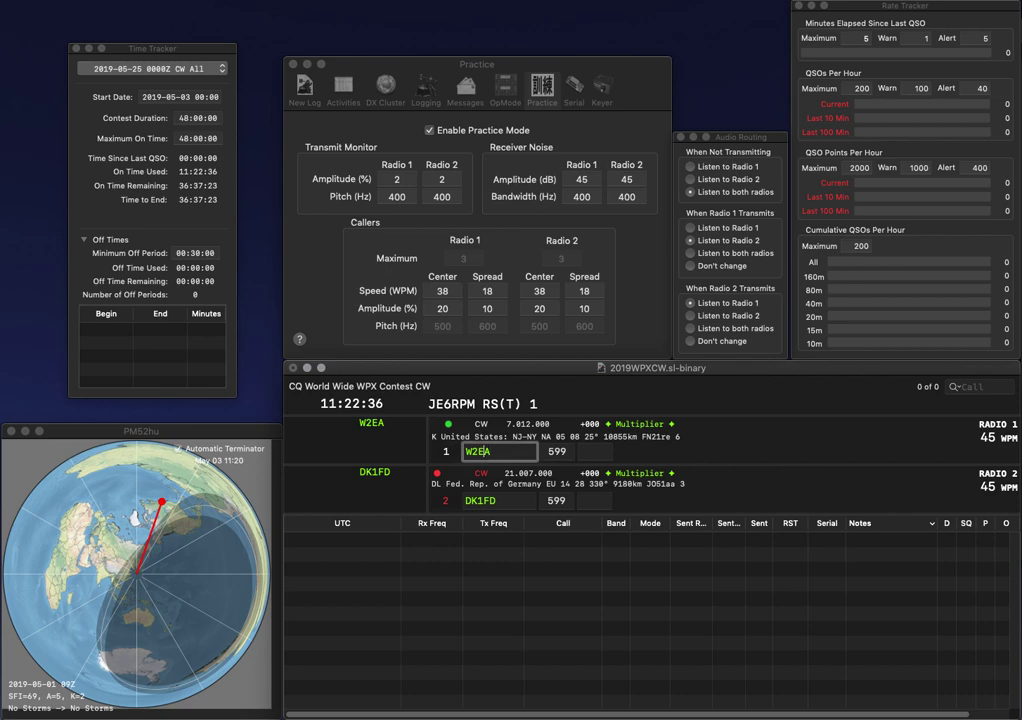
type("3")
key("Return")
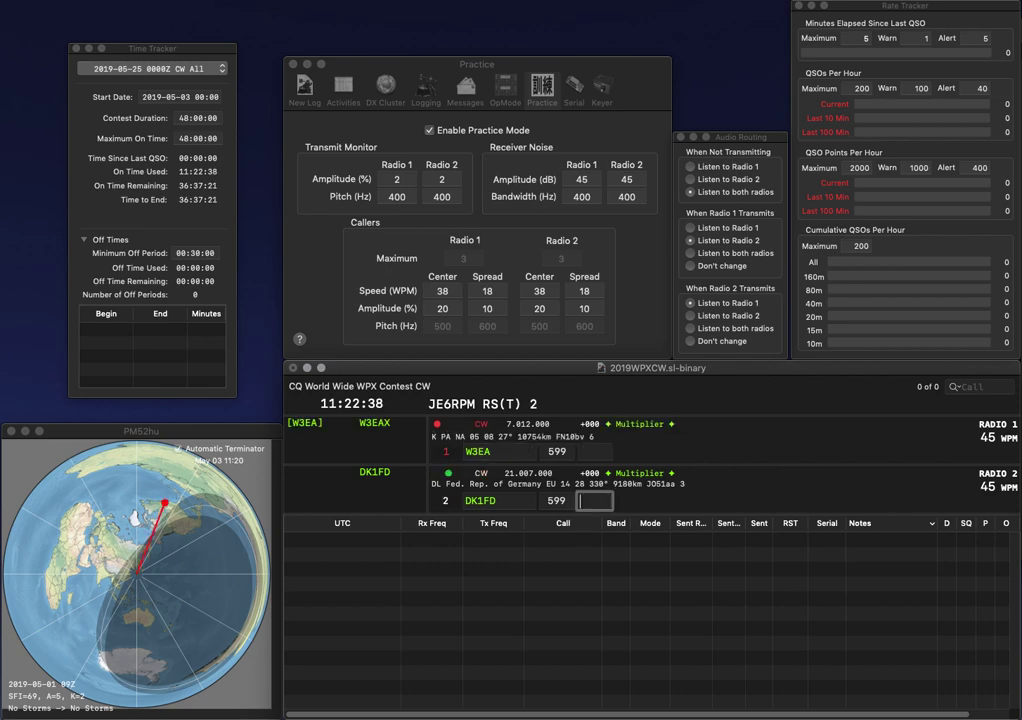
type("644")
key("Return")
Step: Log W3EA on Radio 1 with received serial 393 and answer the Radio 2 caller with the partial call K7
type("393")
key("Return")
key("BackSpace")
type("K7")
key("Return")
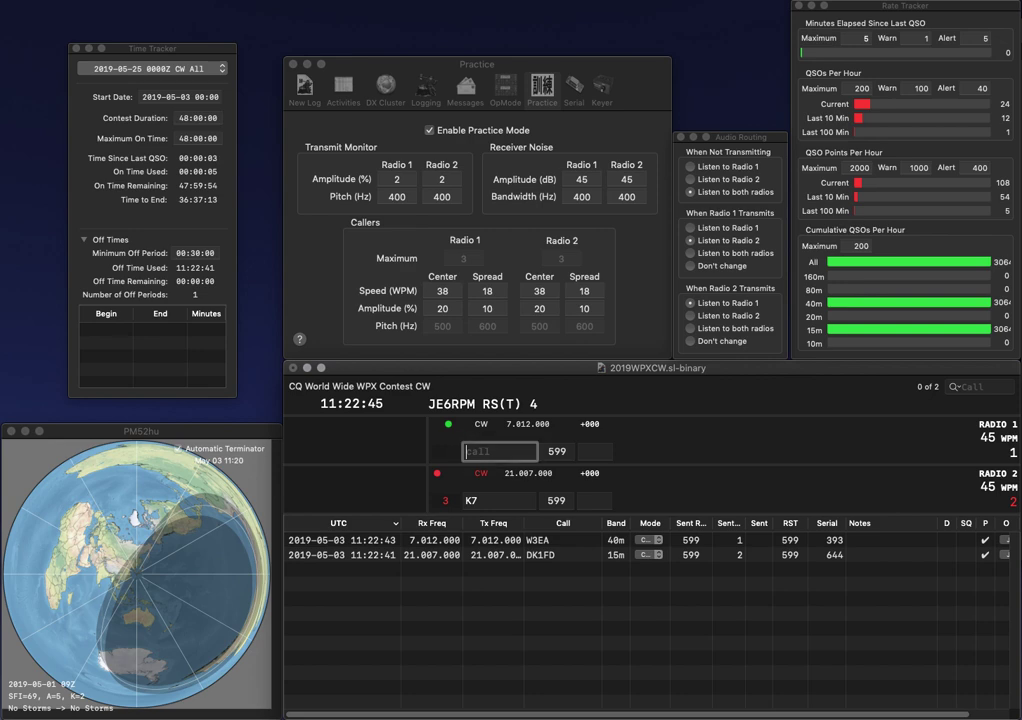
type("FF")
key("Return")
type("TLD")
key("Return")
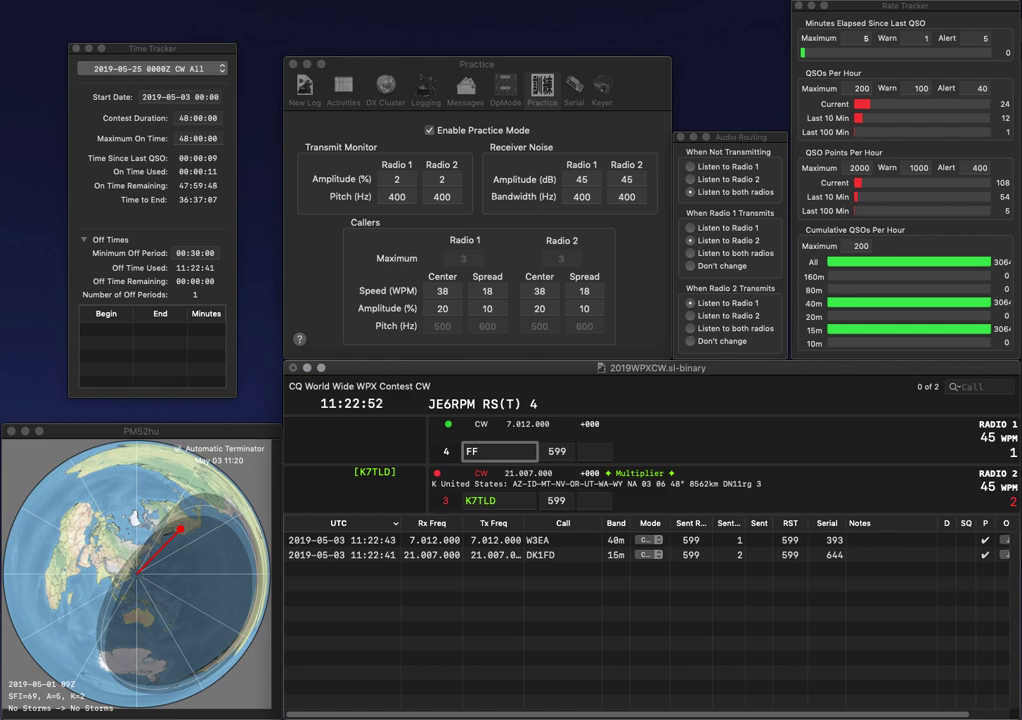
Step: Complete the partial Radio 1 call as F4FFH and send it
type("H")
key("Left")
key("Left")
key("Left")
type("F4")
key("Return")
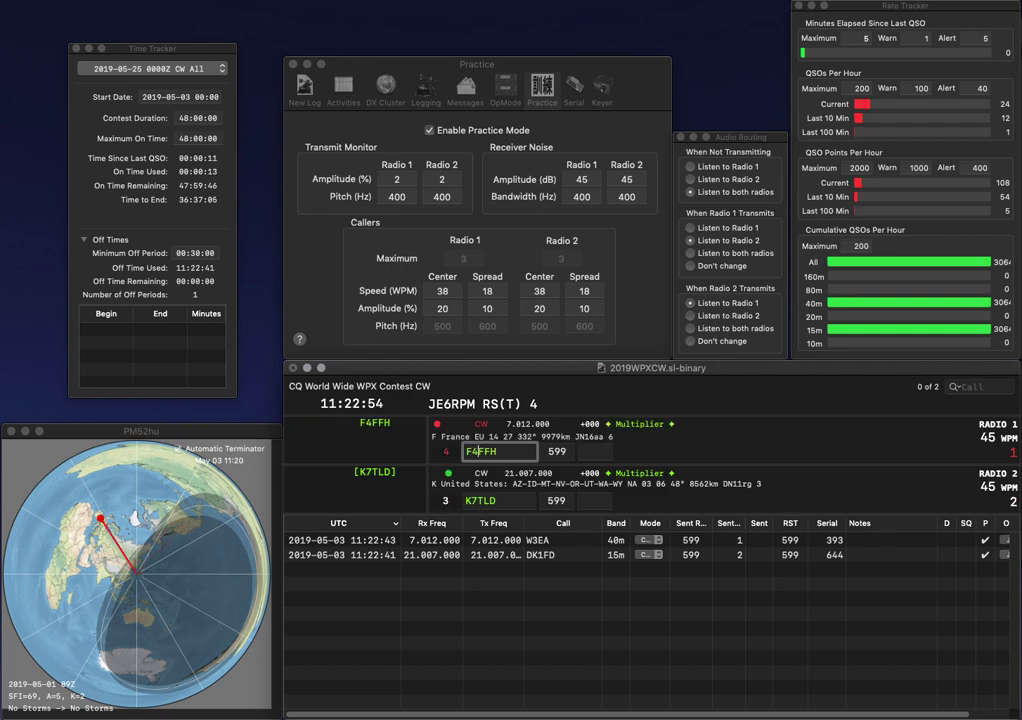
type("503")
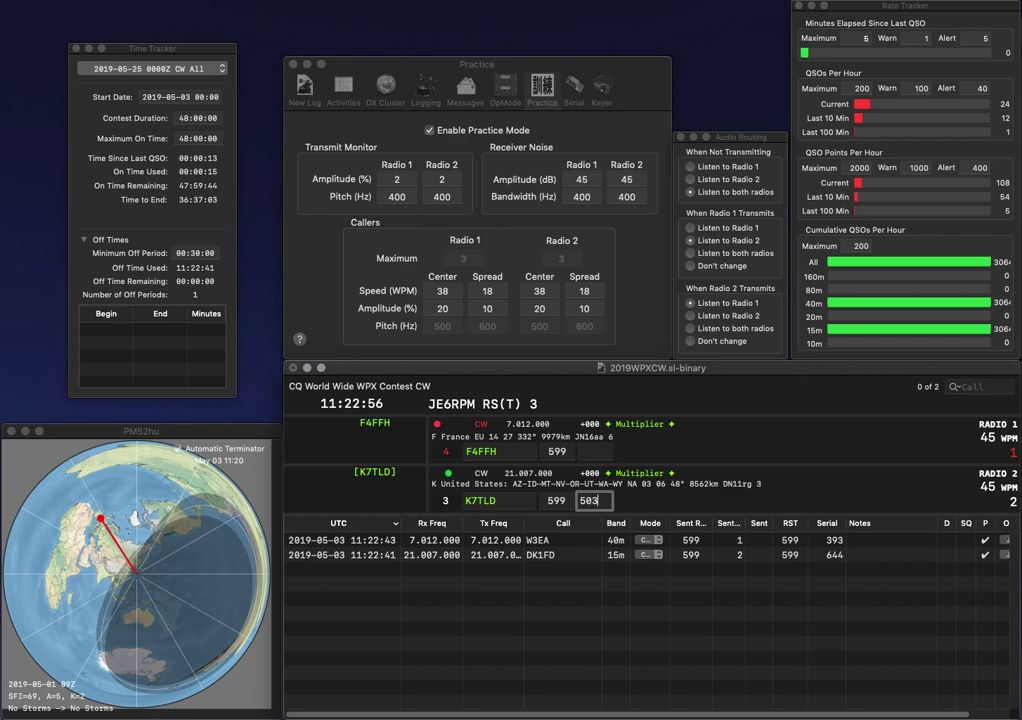
key("Return")
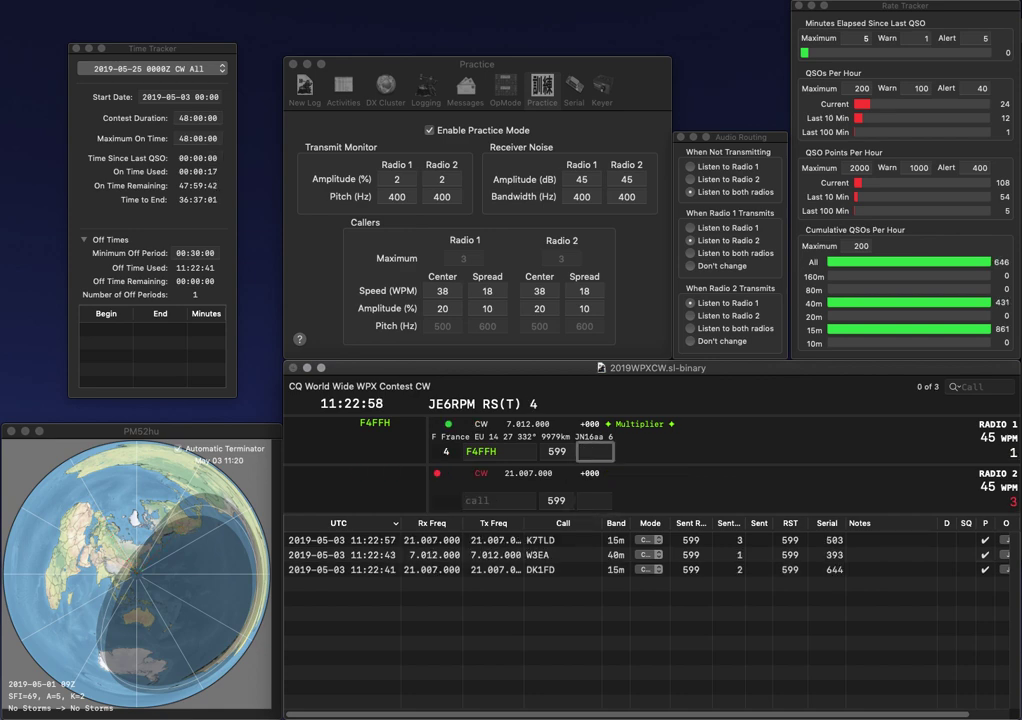
type("256")
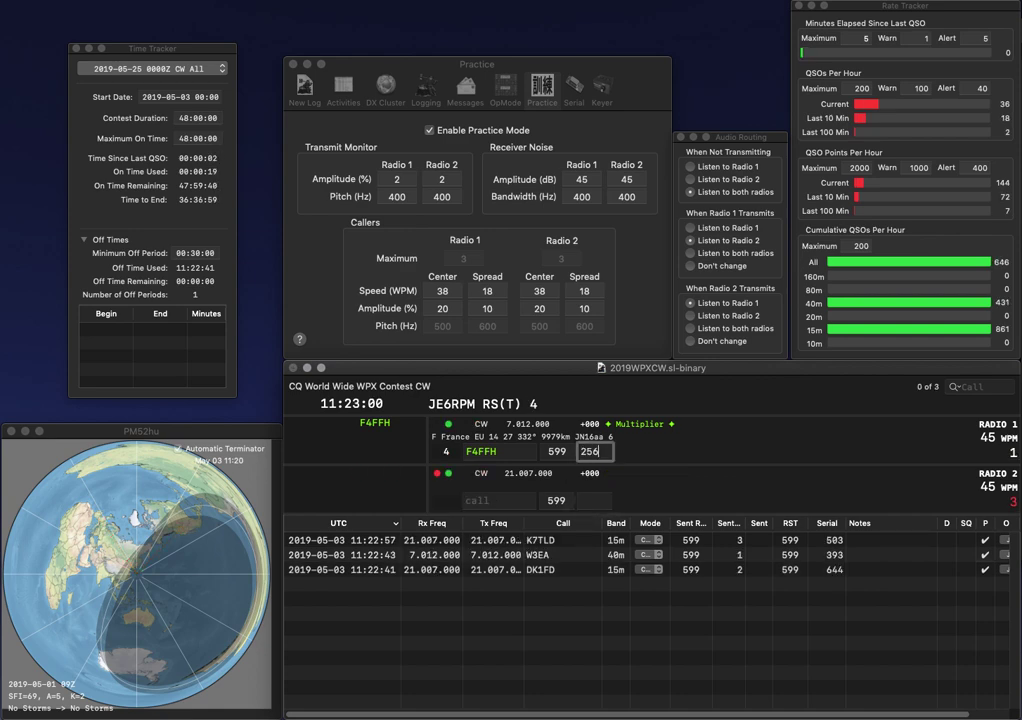
key("Return")
type("JA1X")
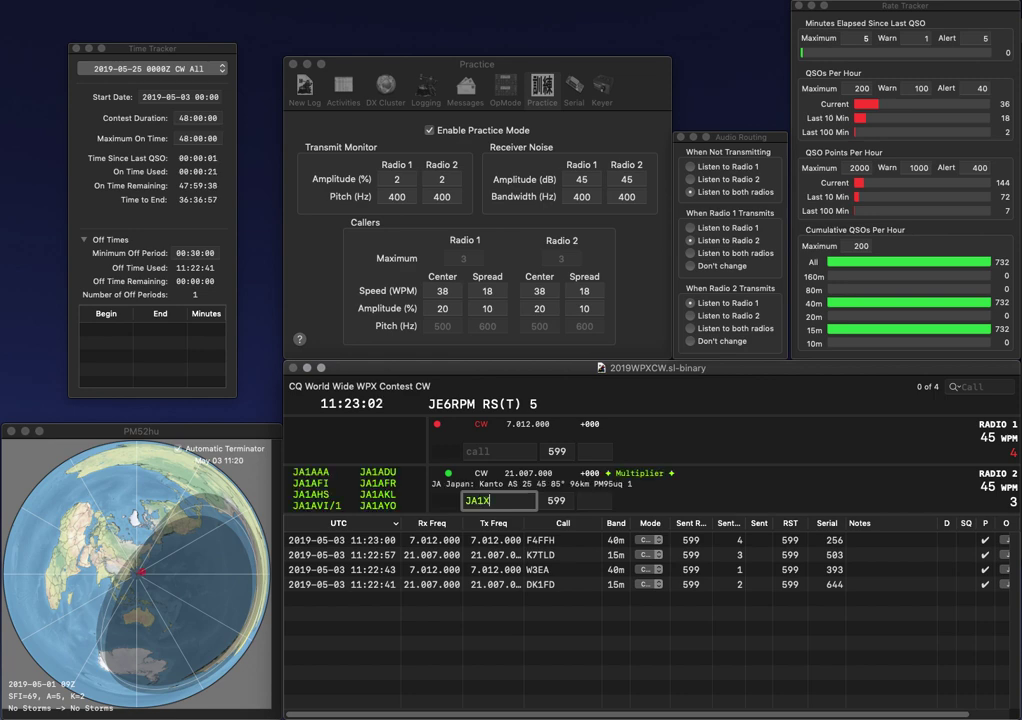
type("RA")
key("Return")
type("PA2")
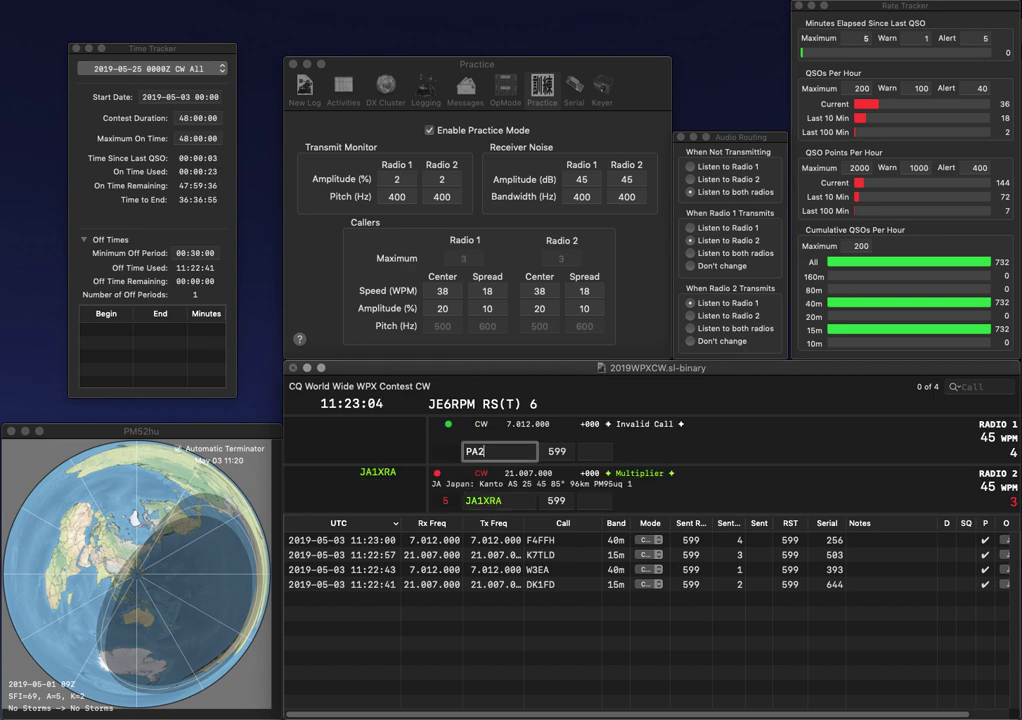
type("A/P")
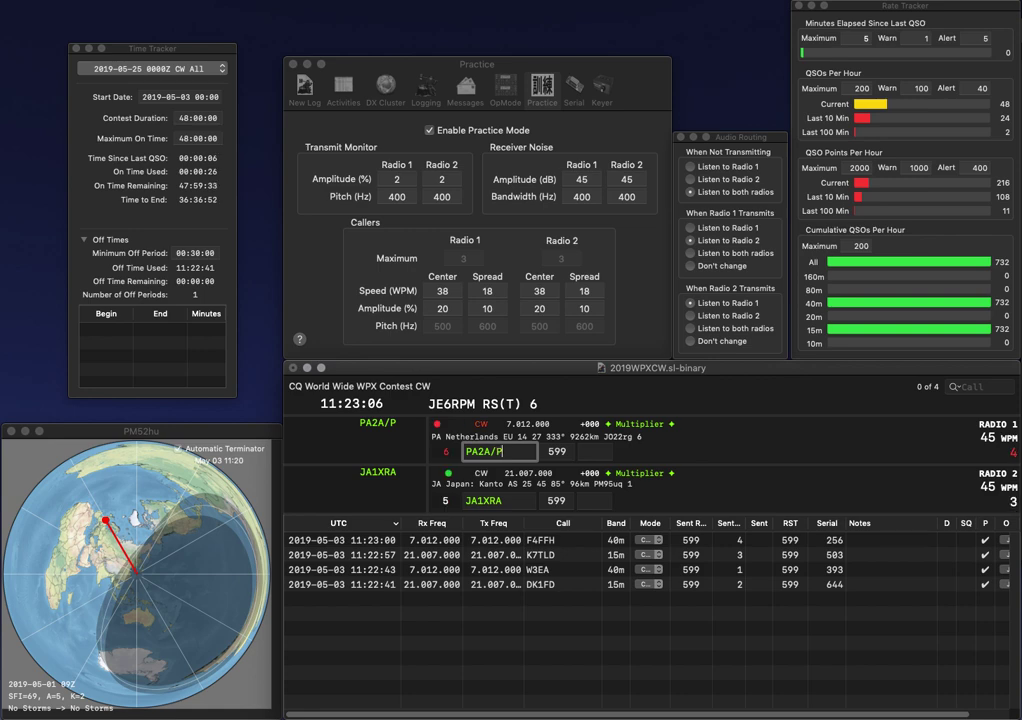
key("Return")
Step: Log JA1XRA on Radio 2 with serial 296 and PA2A/P on Radio 1 with serial 558
key("Tab")
type("296")
key("Return")
type("558")
key("Return")
Step: Answer with the partial calls 9CD on Radio 2 and KF on Radio 1
type("9CD")
key("Return")
type("KF")
key("Return")
Step: Complete the Radio 2 call as RW9CD and change the Radio 1 partial call to K6R
type("RW")
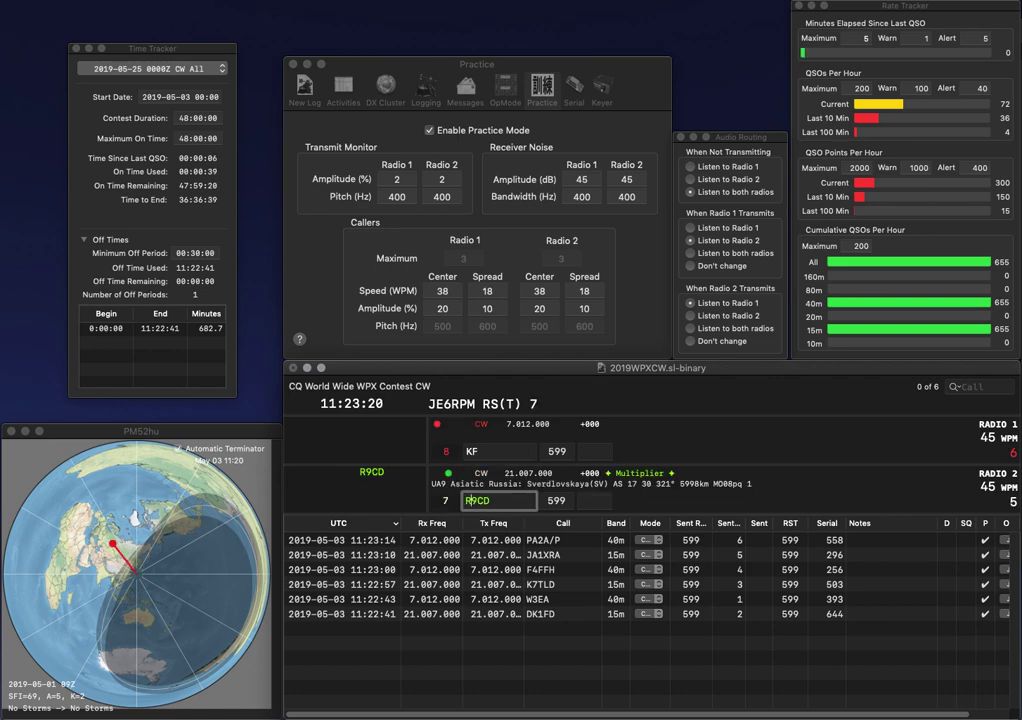
key("Return")
key("BackSpace")
type("6R")
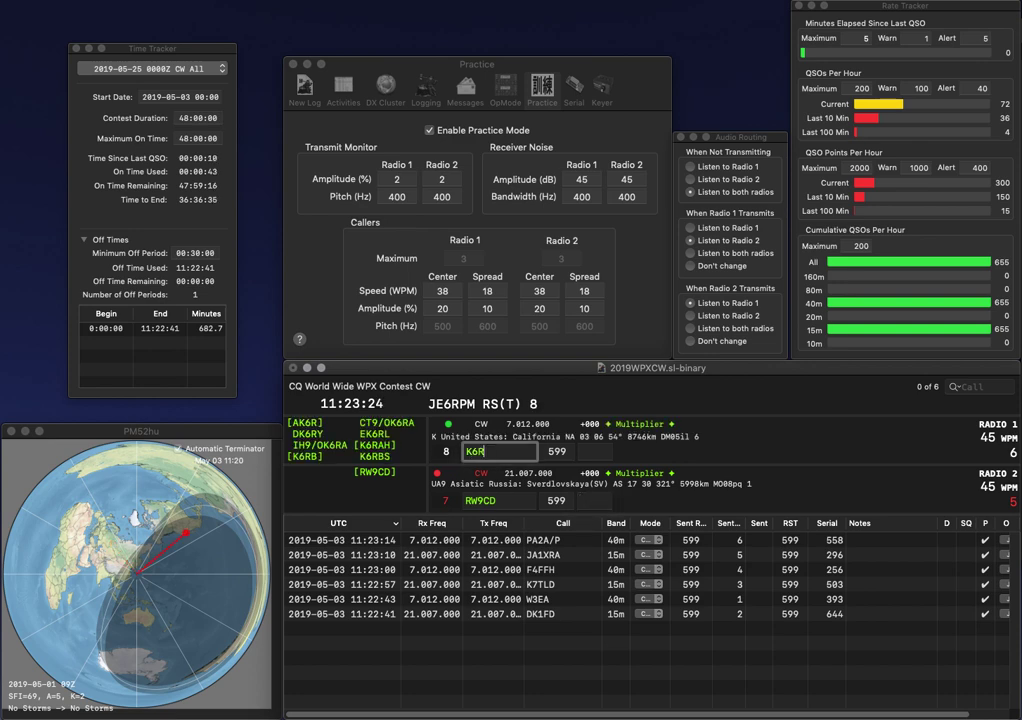
key("Return")
type("290")
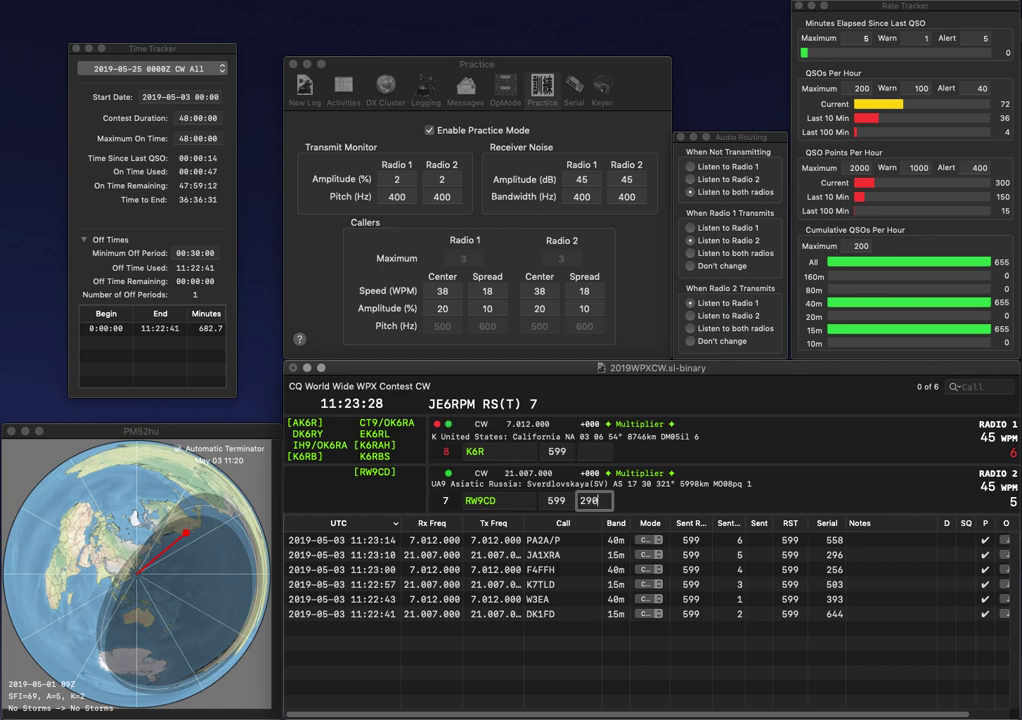
key("Return")
type("V")
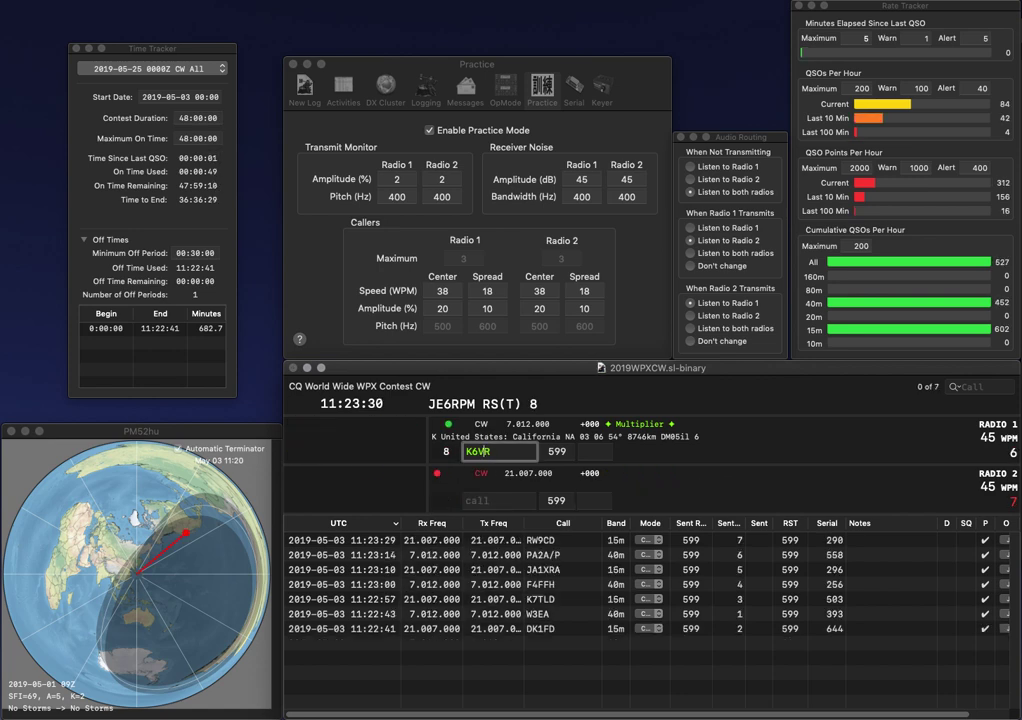
key("Return")
type("KI6")
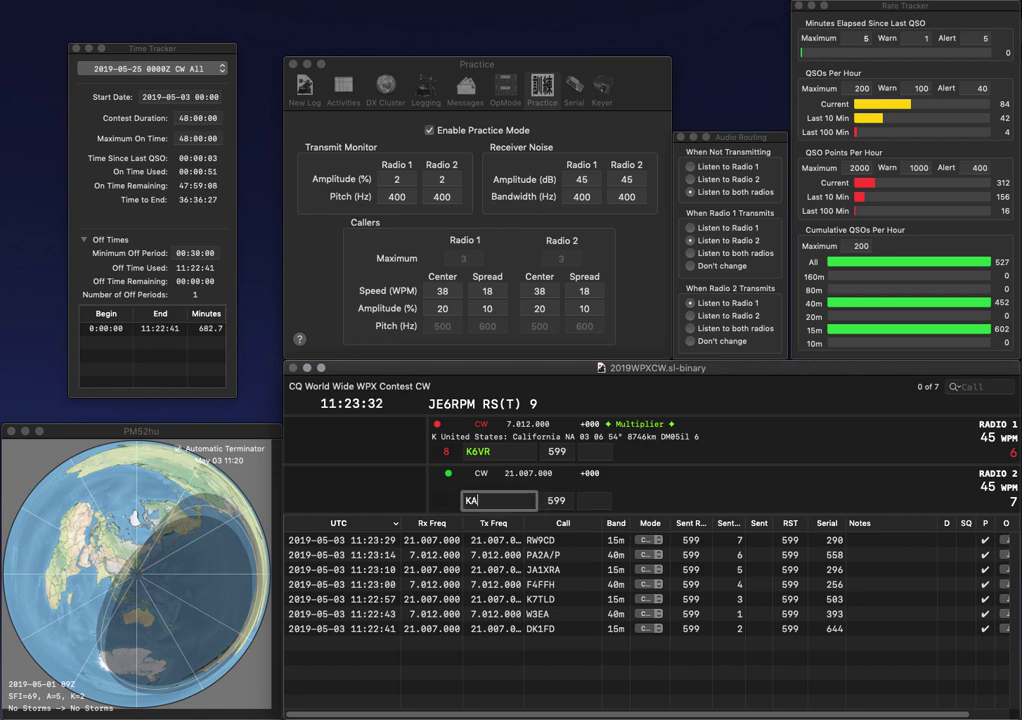
key("Return")
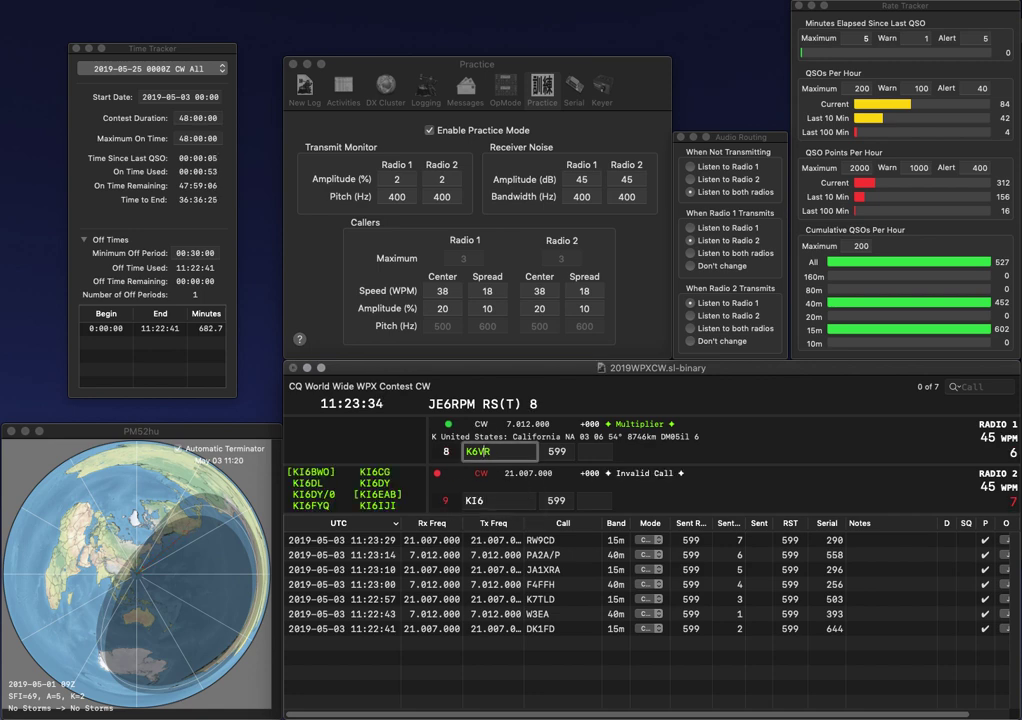
type("F")
key("Return")
key("BackSpace")
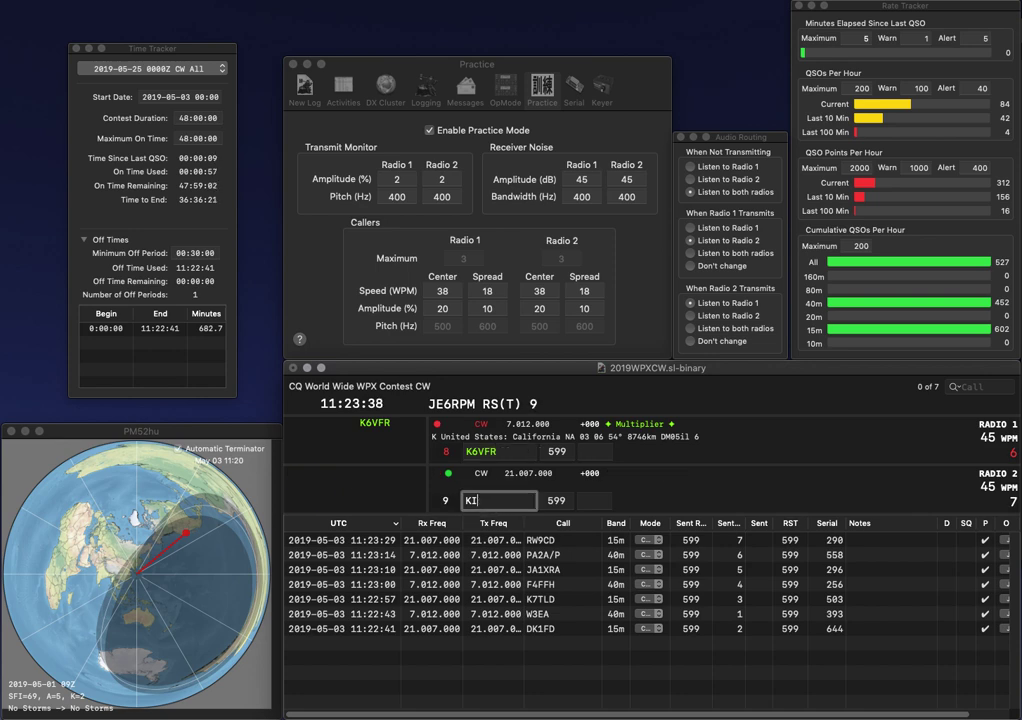
type("0RB")
key("Return")
key("Tab")
type("926")
key("Return")
type("355")
key("Return")
Step: Answer KP4ES on Radio 1 and WW4RC on Radio 2
type("KP4ES")
key("Return")
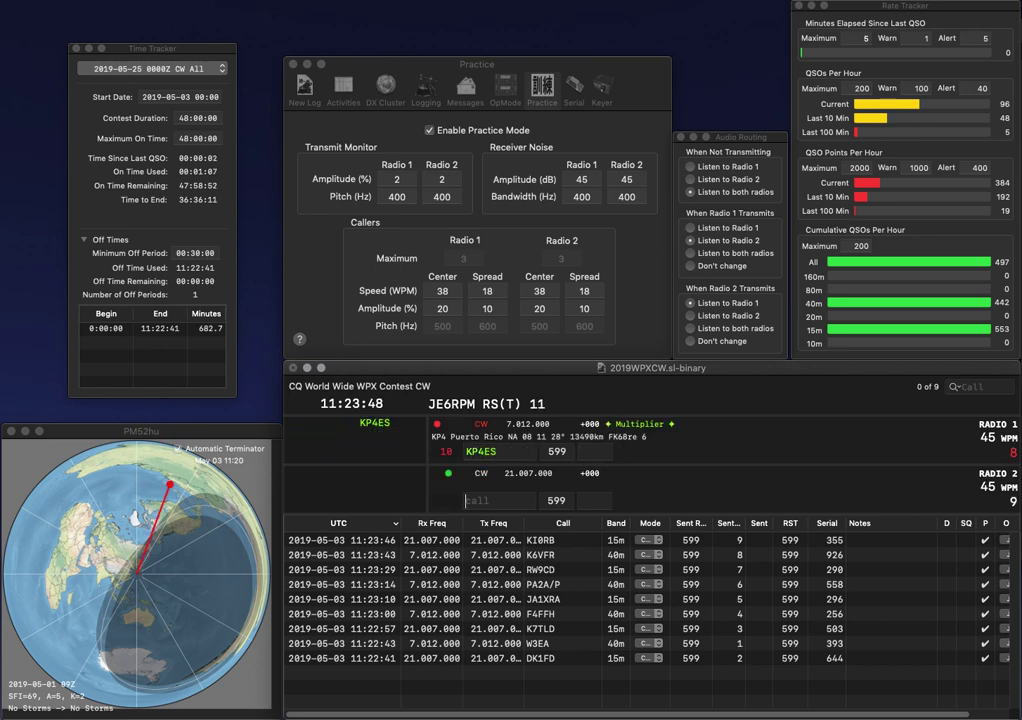
type("WW4RC")
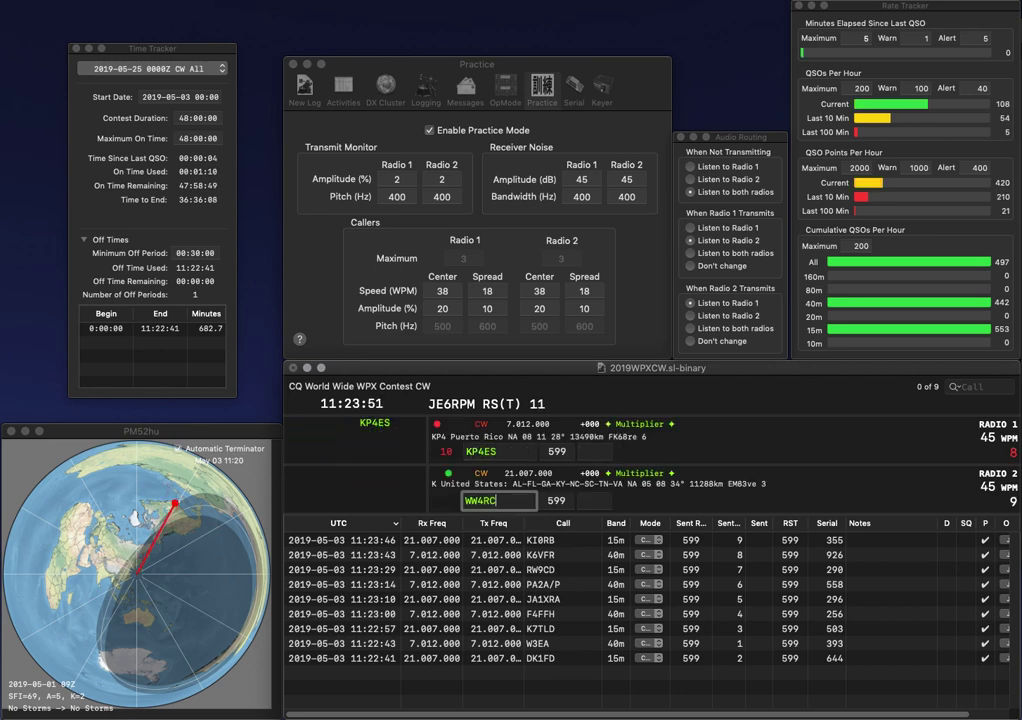
key("Return")
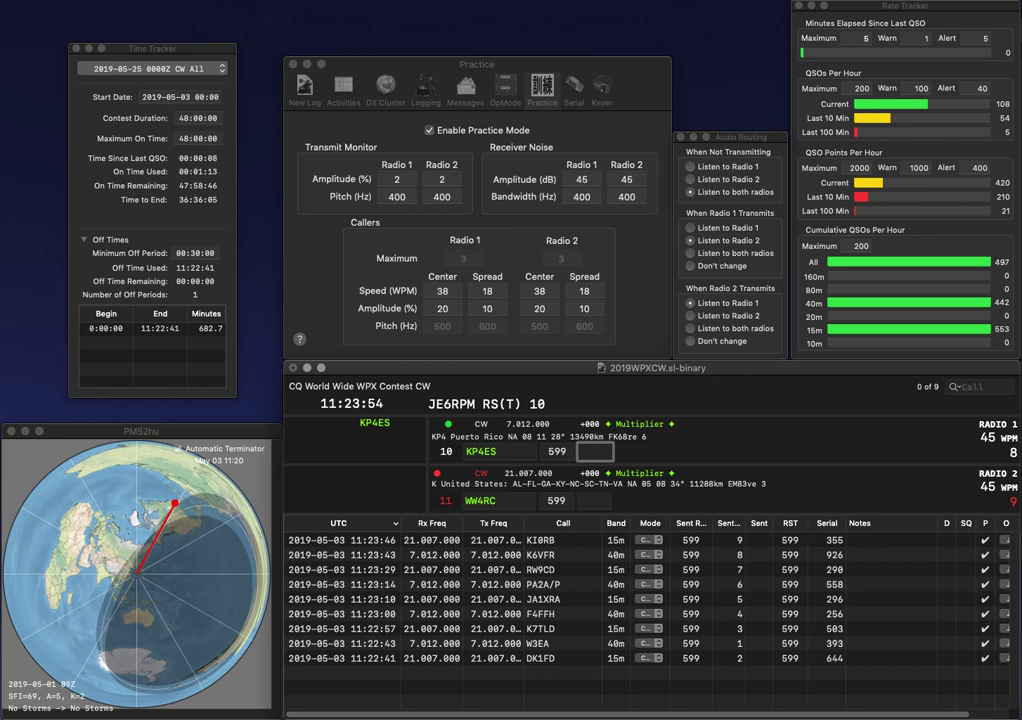
type("294")
key("Return")
key("Return")
type("YL2PP")
key("Return")
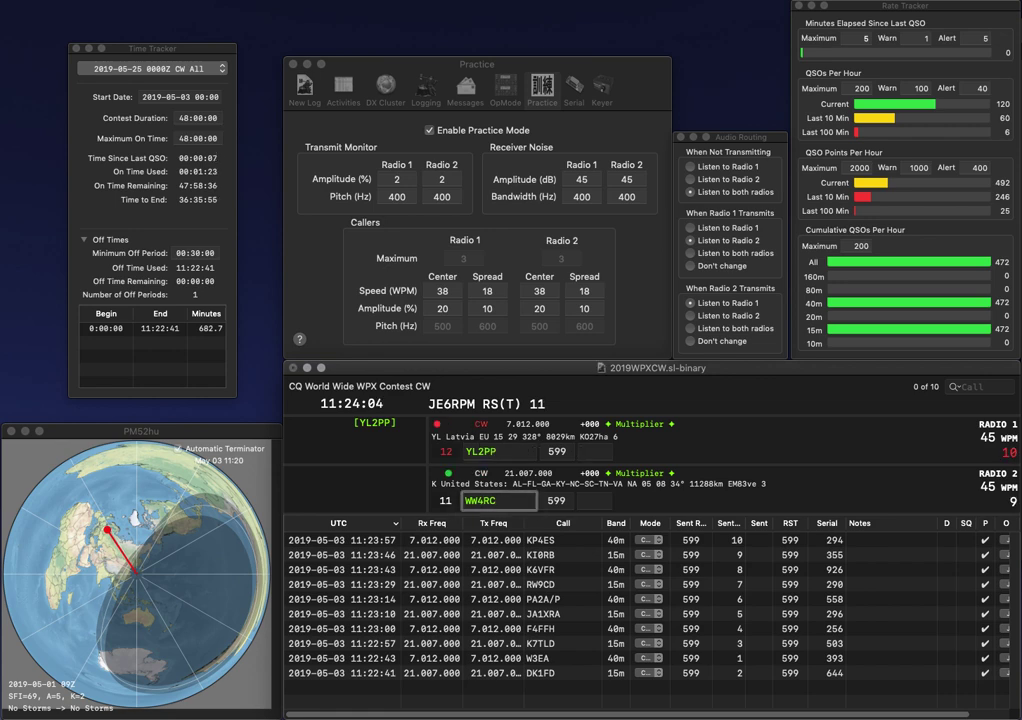
key("BackSpace")
type("5")
key("Return")
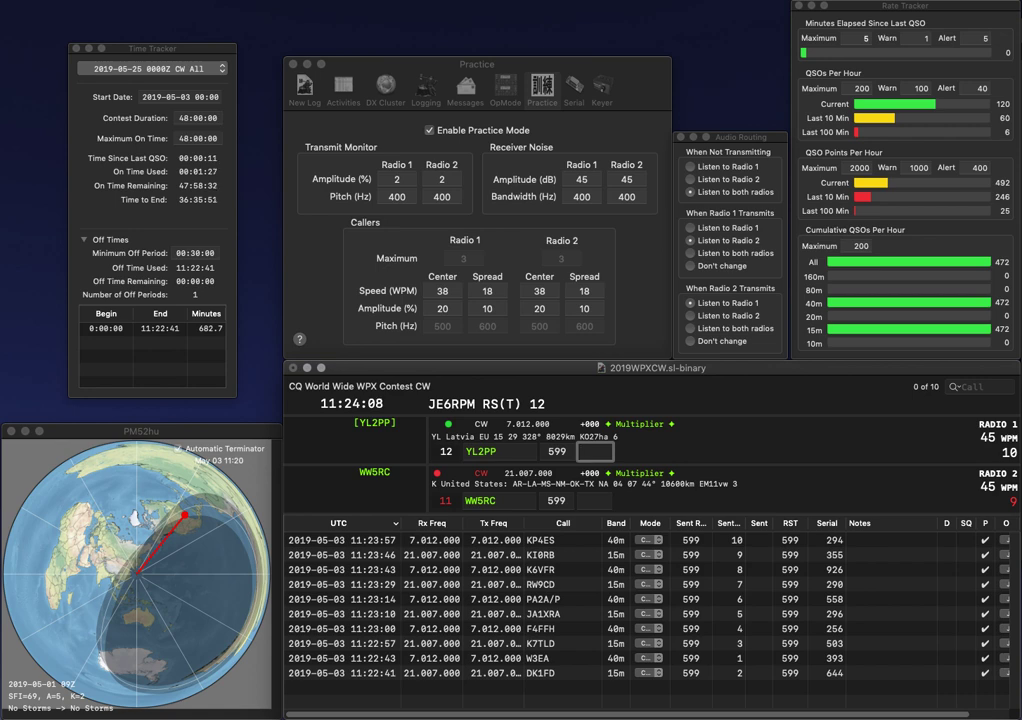
type("865")
key("Return")
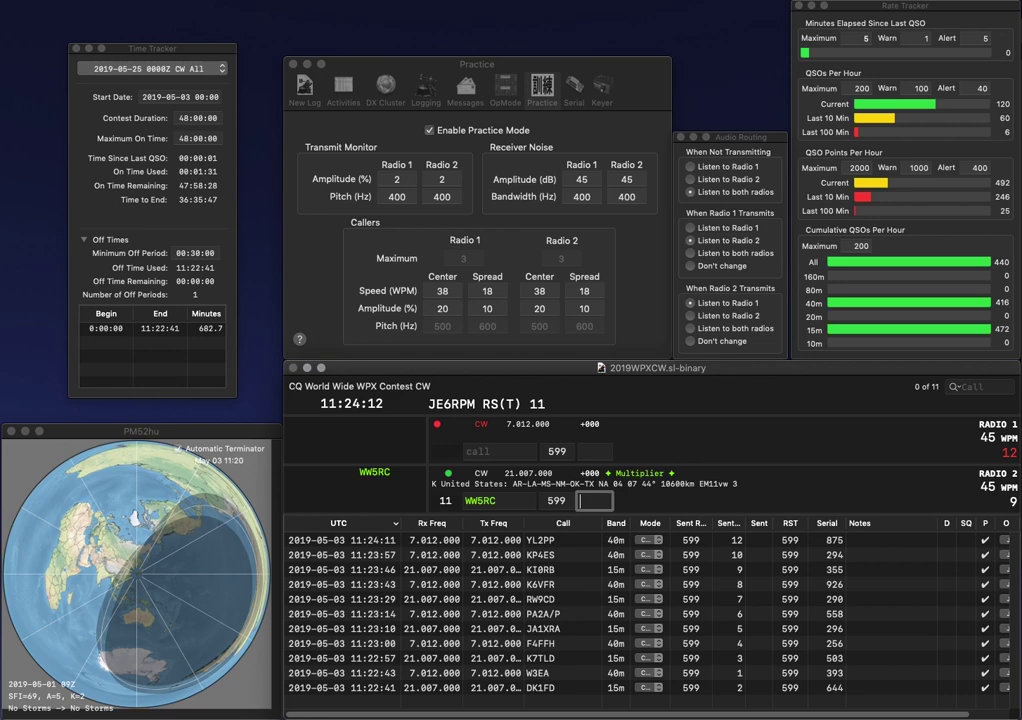
type("92")
type("12")
key("Return")
type("DF0")
type("GEB")
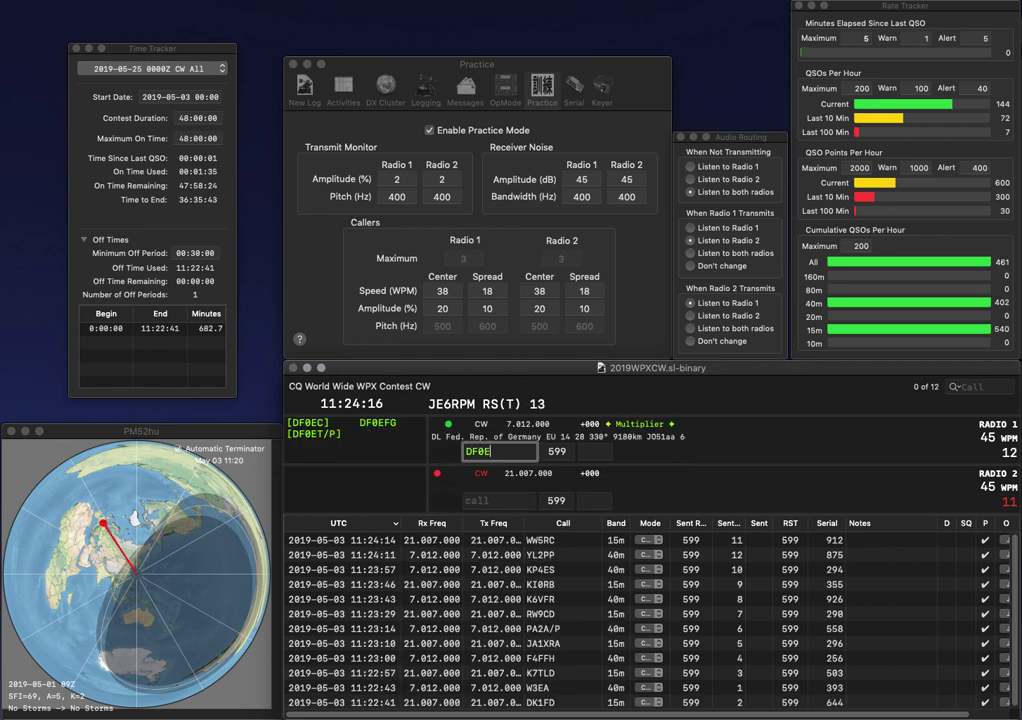
key("Return")
type("K5ICW")
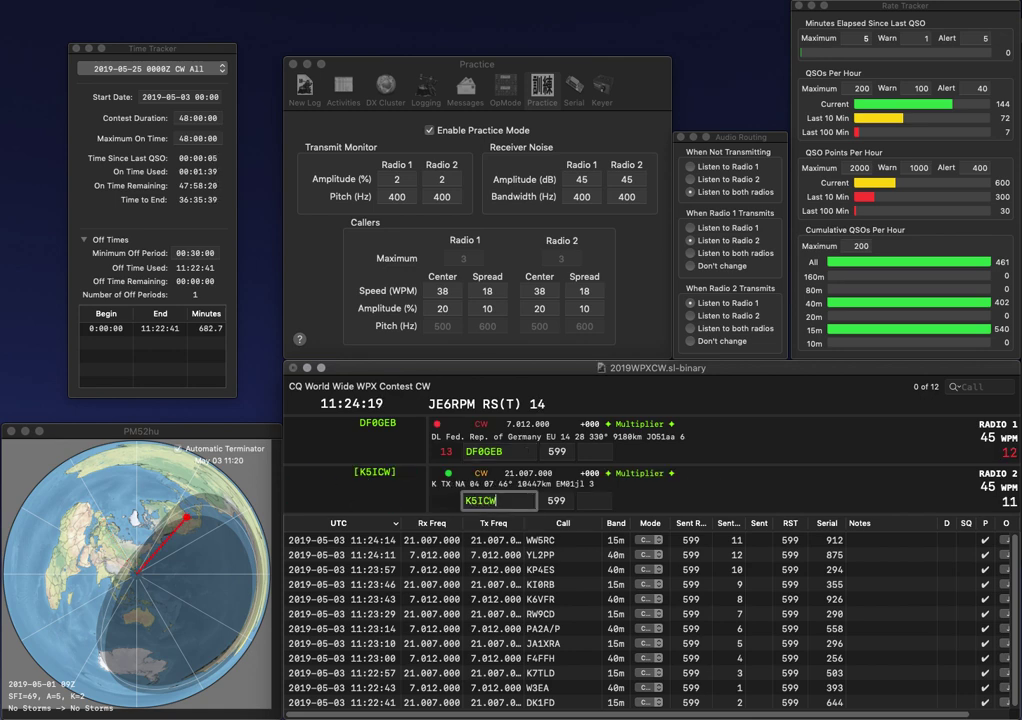
key("Return")
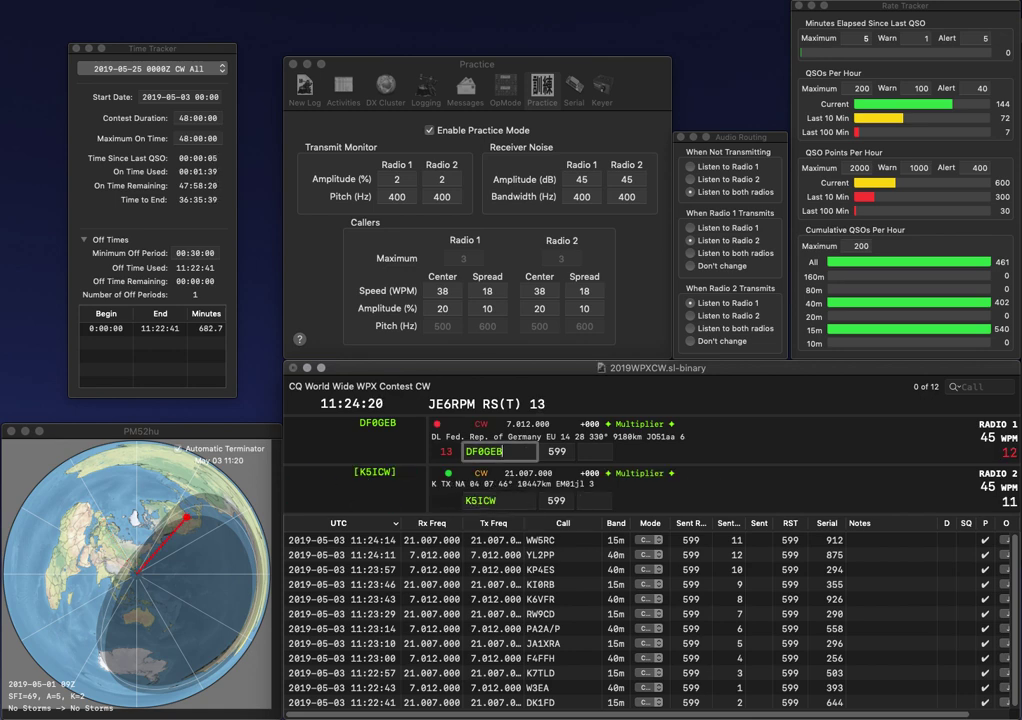
key("space")
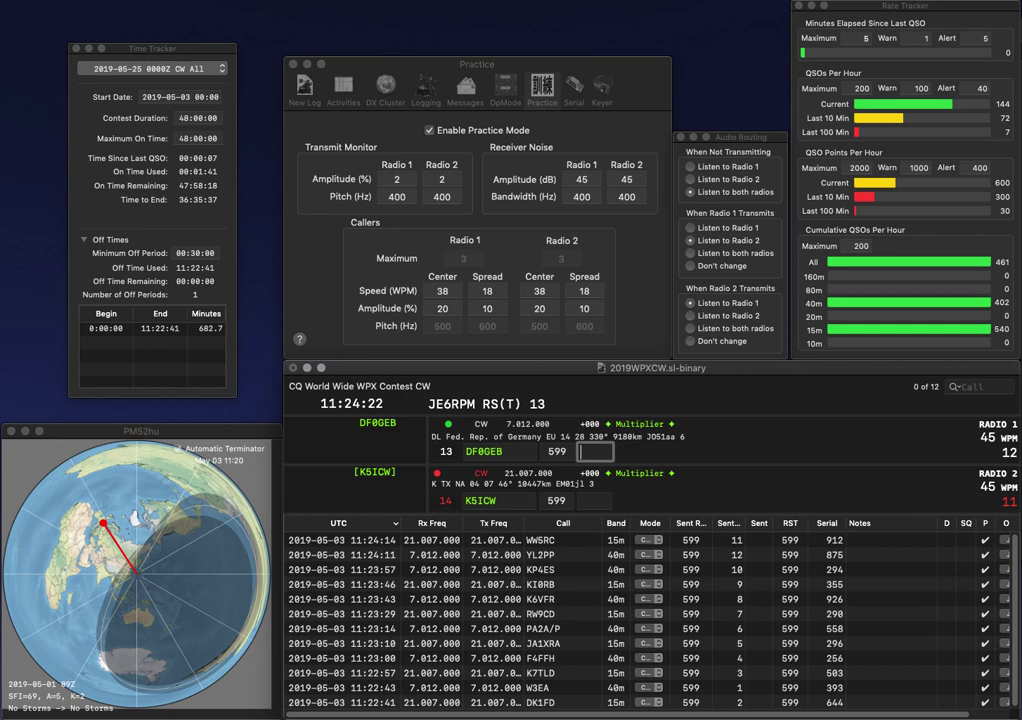
type("931")
key("Return")
type("509")
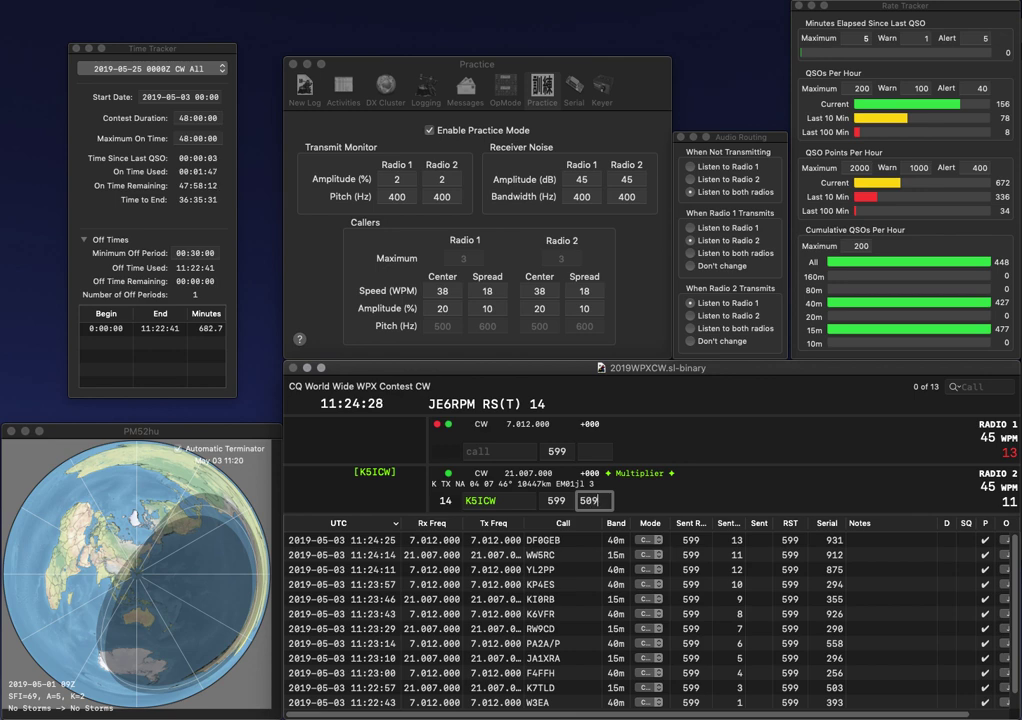
key("Return")
Step: Answer 9A60KDE on Radio 2 and, starting from the partial call CH, complete the Radio 1 call as OH1CH
type("CH")
key("Return")
type("9A60KDE")
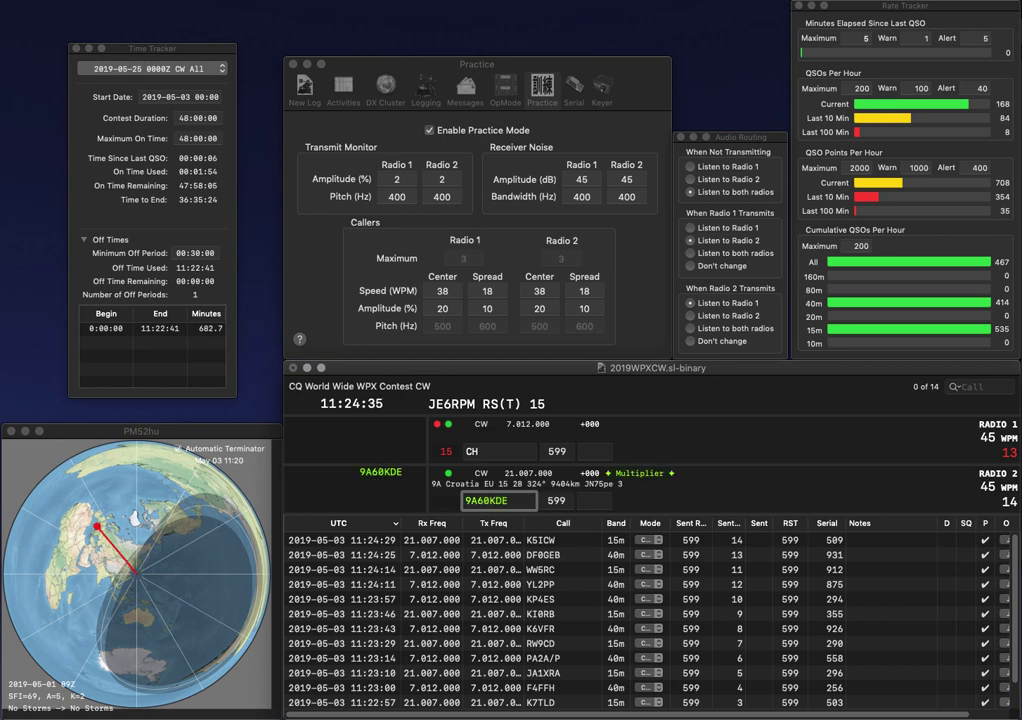
key("Return")
type("OH1")
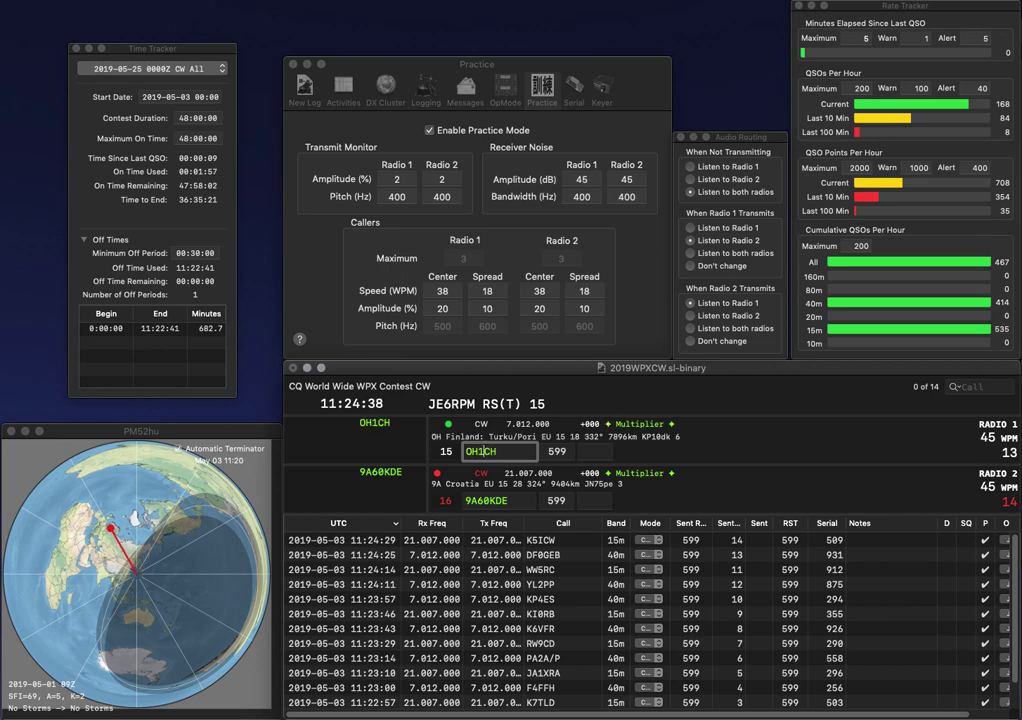
key("space")
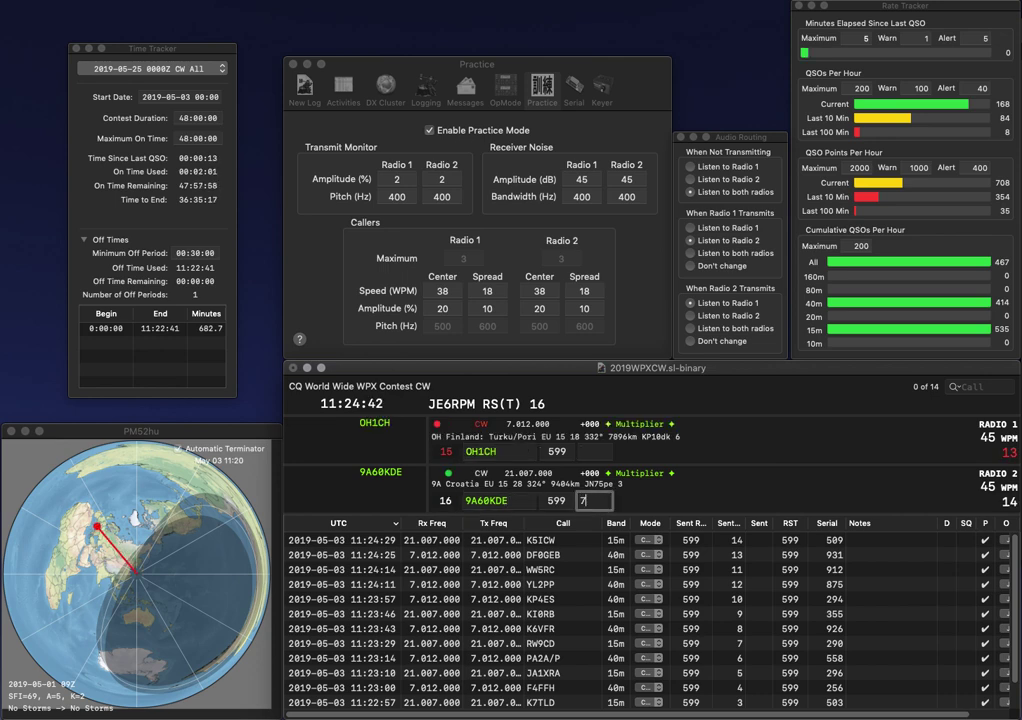
type("722")
key("Return")
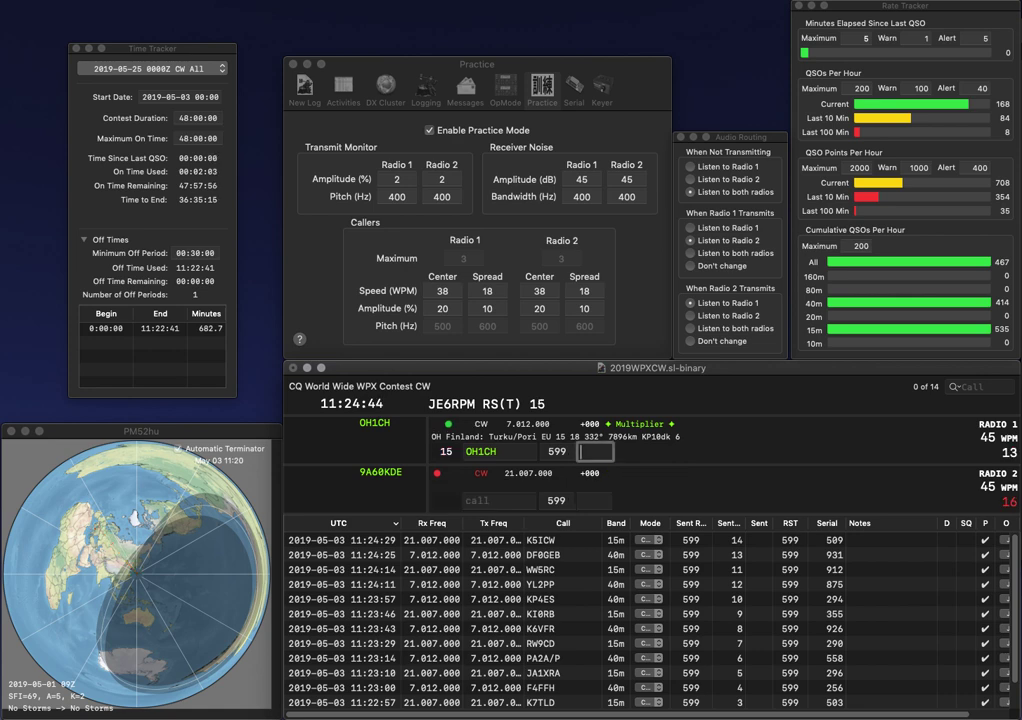
type("178")
key("Return")
type("PNI")
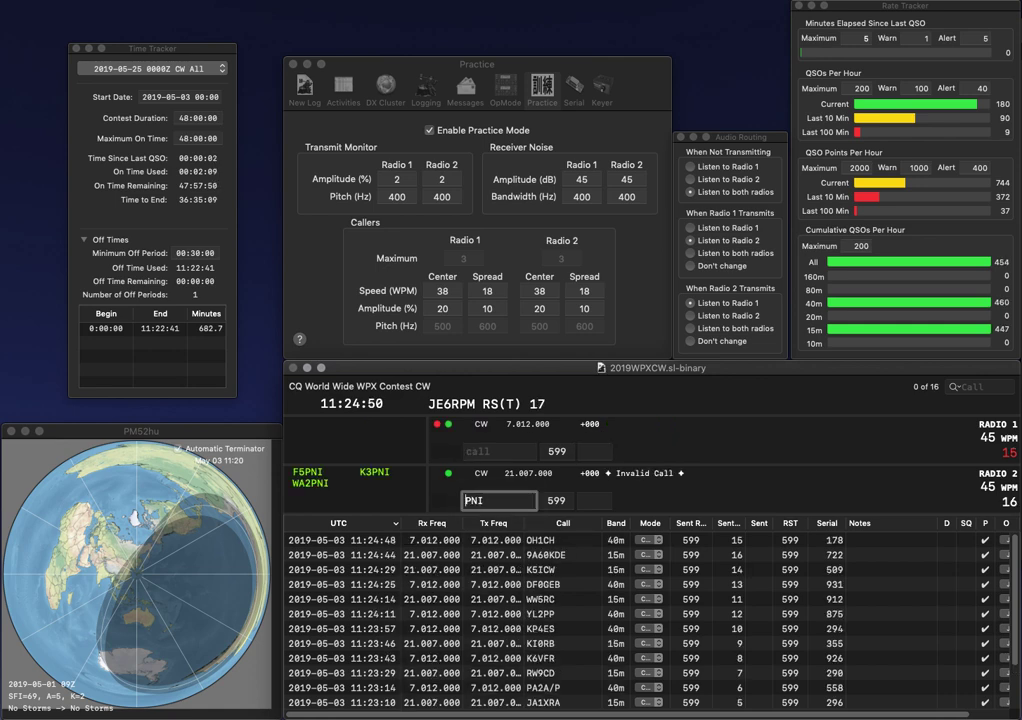
key("Home")
type("K3")
key("Return")
type("4KWA")
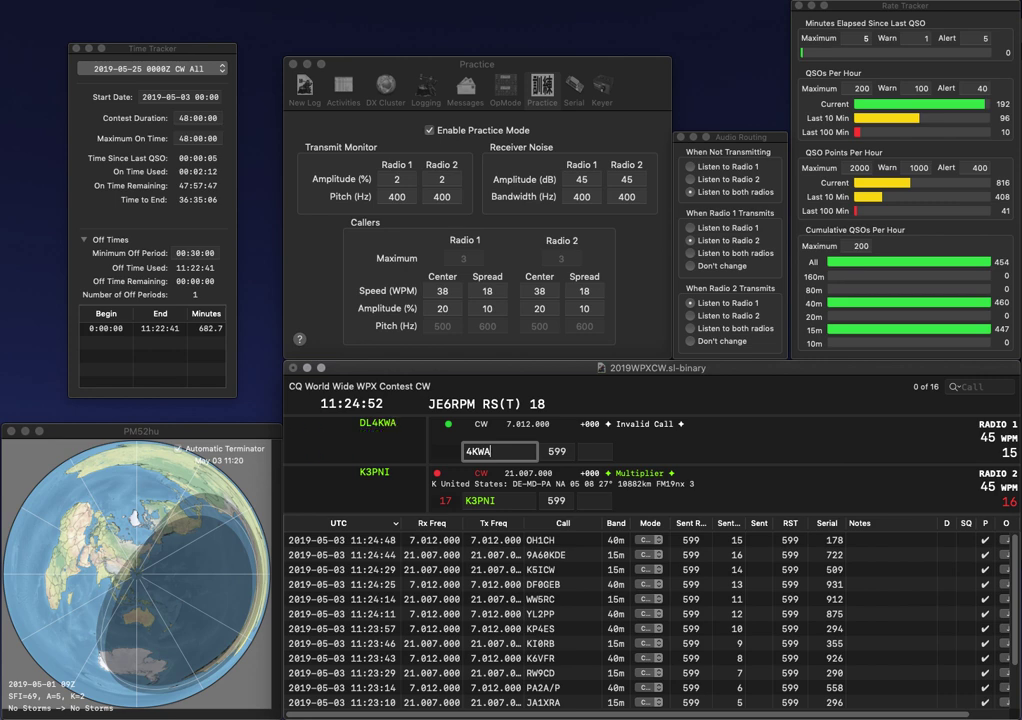
key("Home")
type("DL")
key("Return")
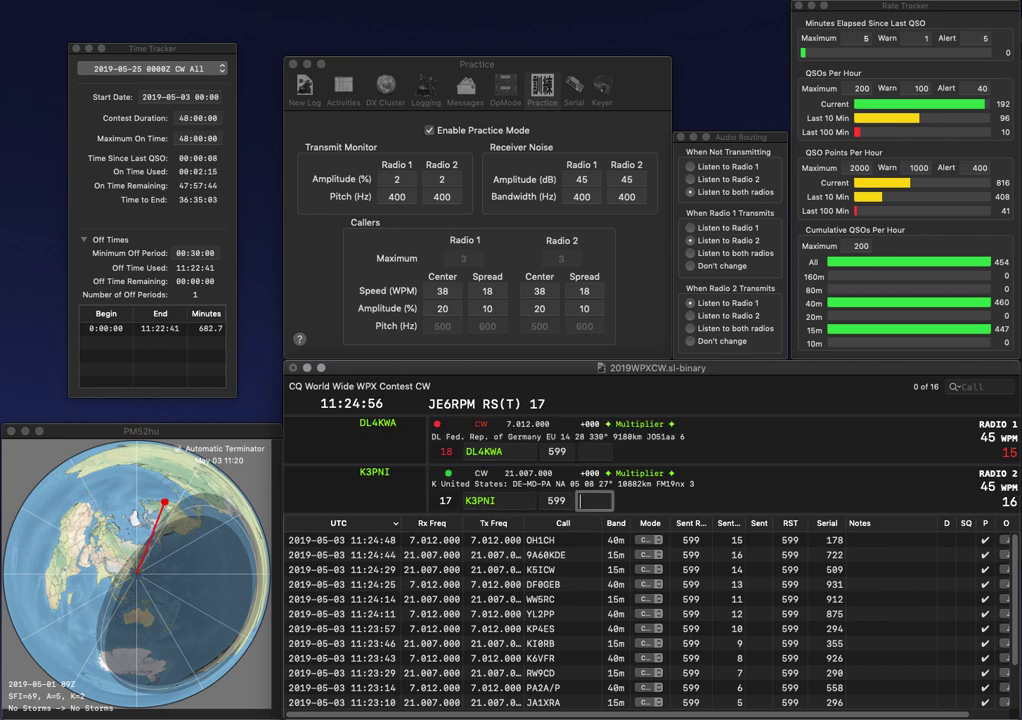
type("645")
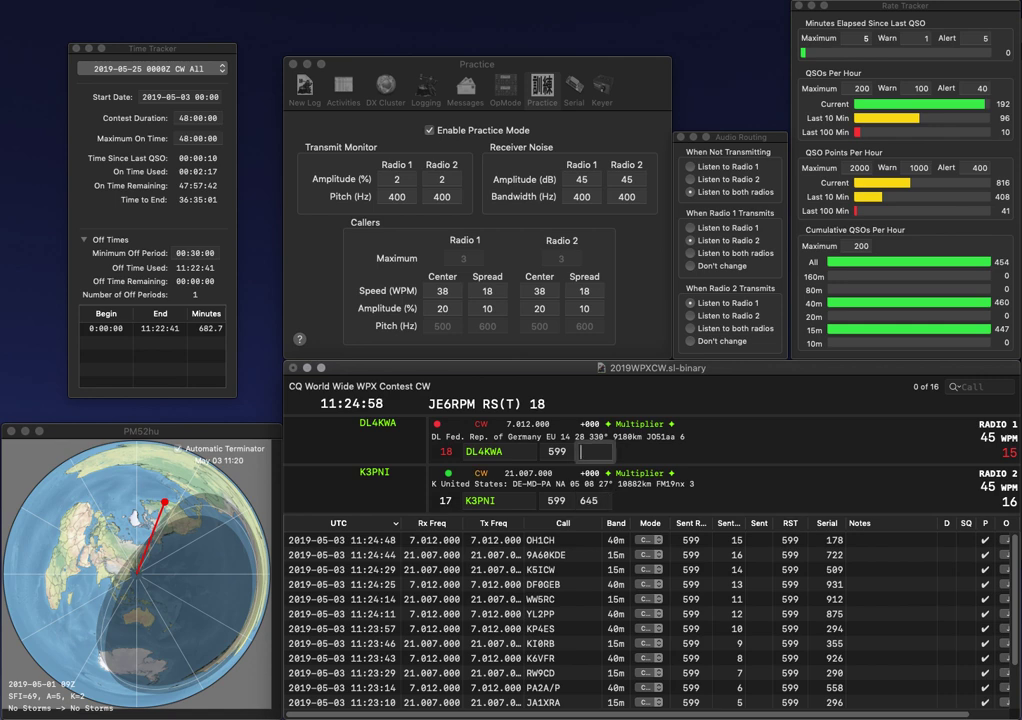
key("Return")
type("525")
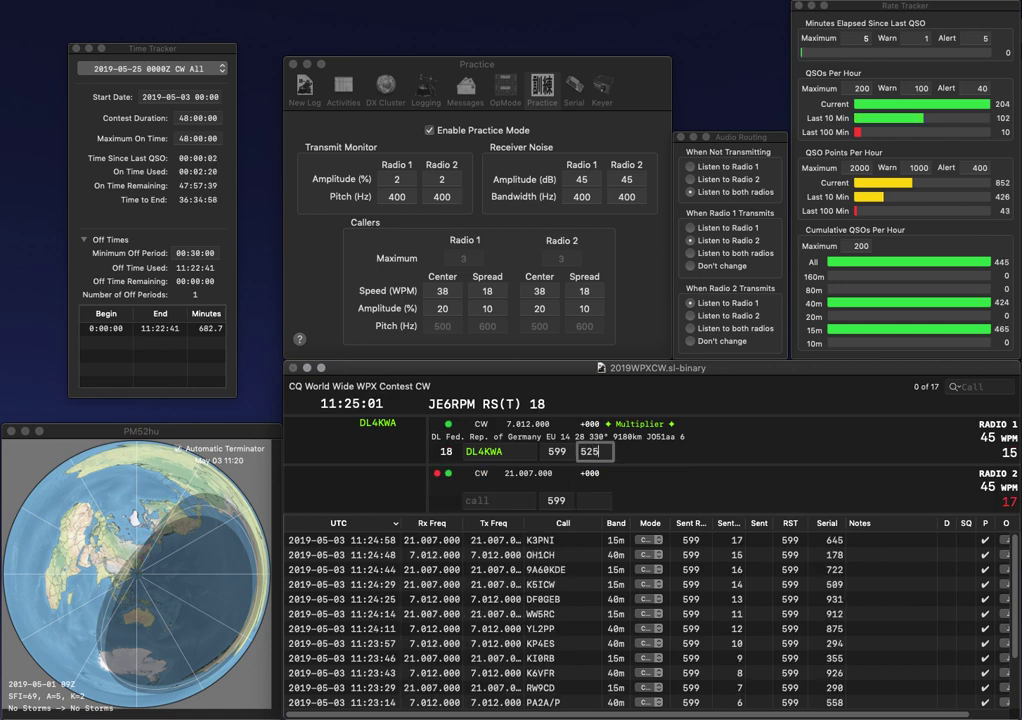
key("Return")
type("KG1I")
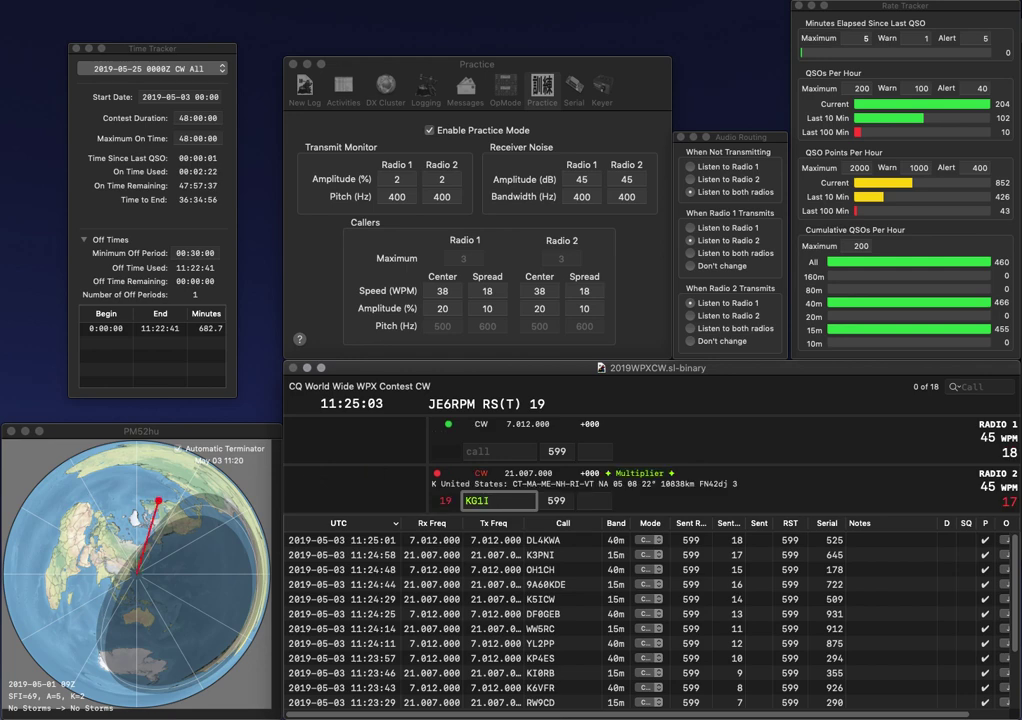
key("Return")
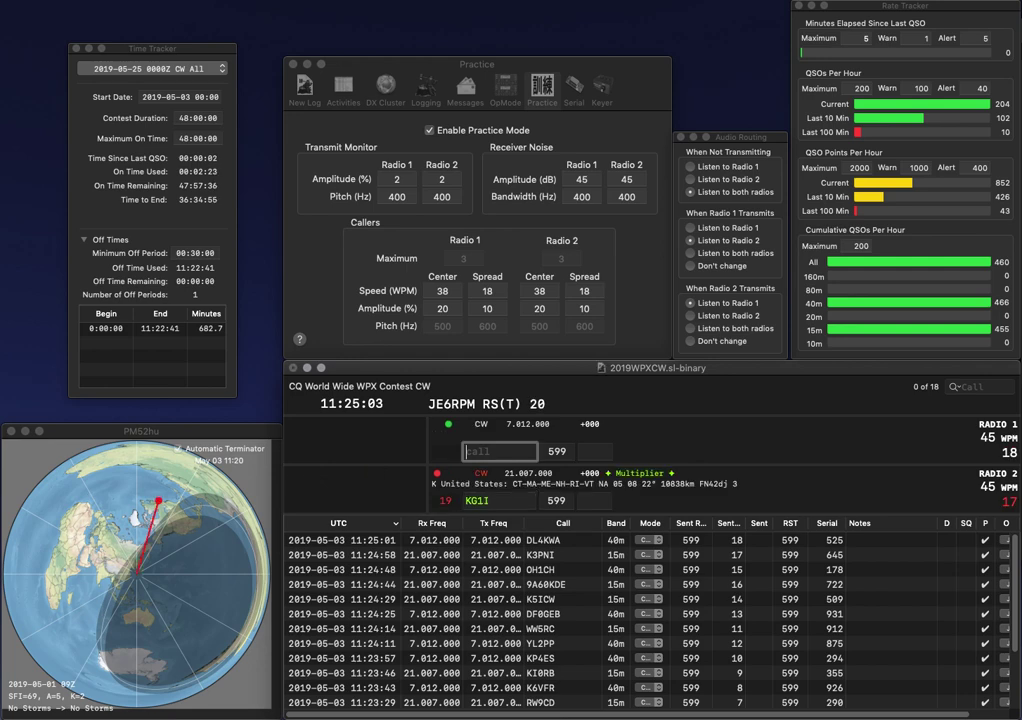
type("SM")
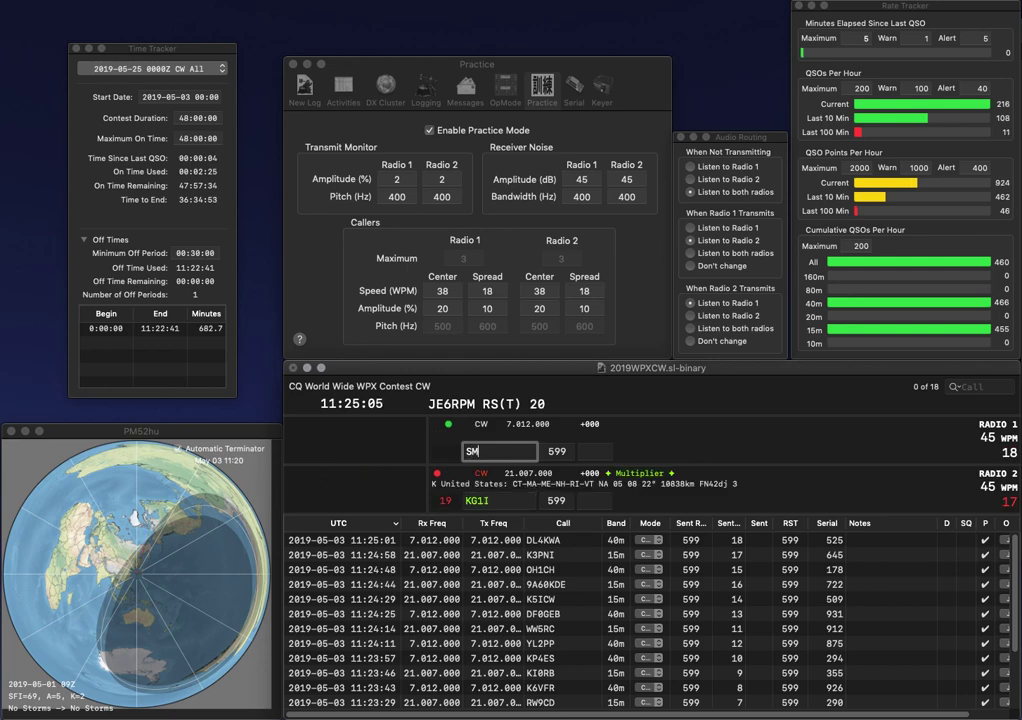
key("Return")
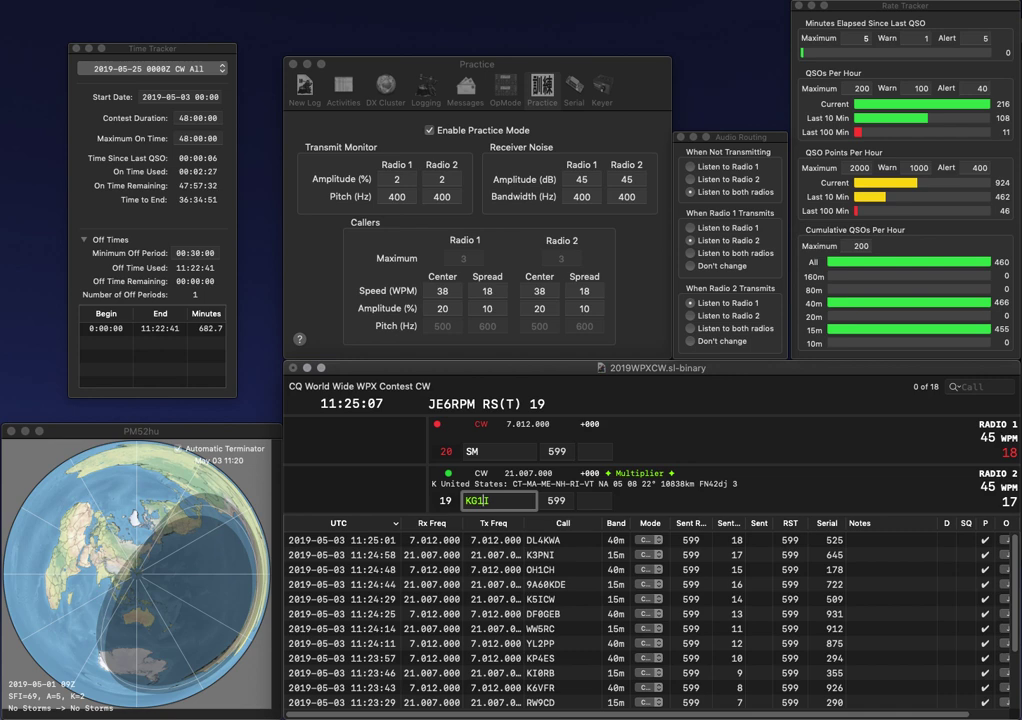
Step: Correct the Radio 2 call to KG2S and the Radio 1 call to SD6M, sending each corrected call
key("BackSpace")
key("BackSpace")
type("2I")
key("BackSpace")
type("S")
key("Return")
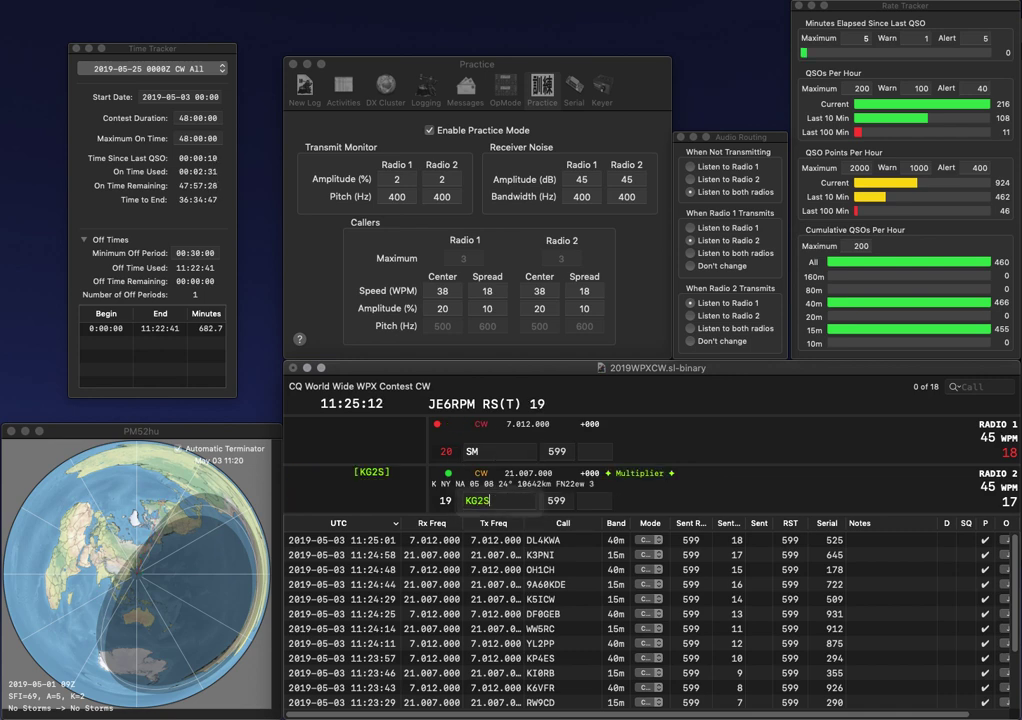
key("BackSpace")
type("D6M")
key("Return")
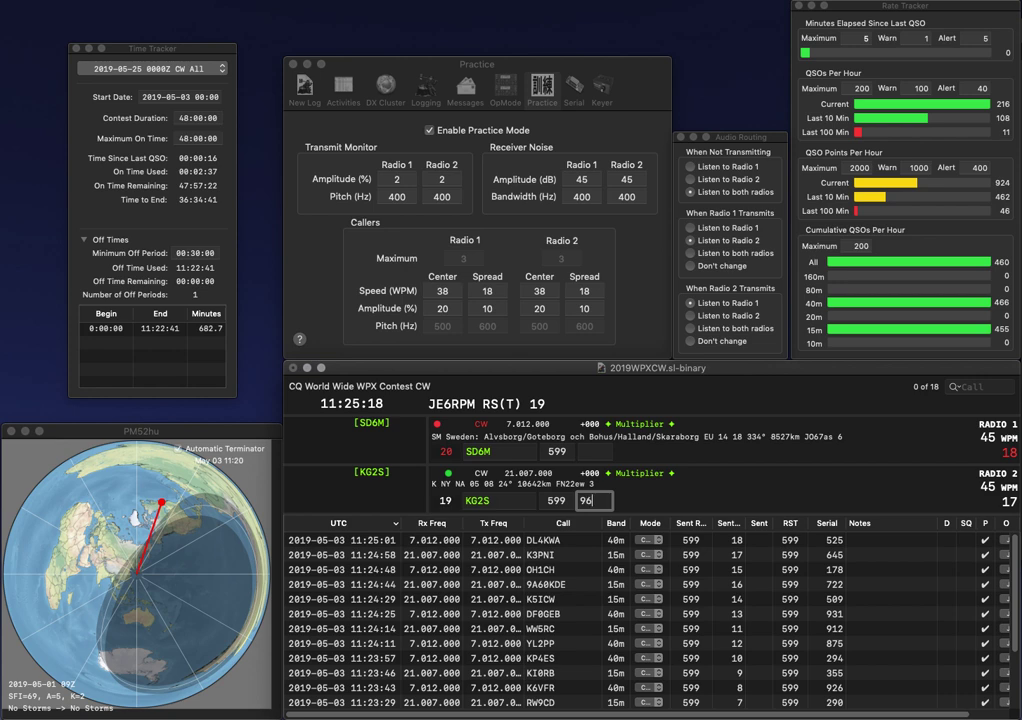
type("962")
key("Return")
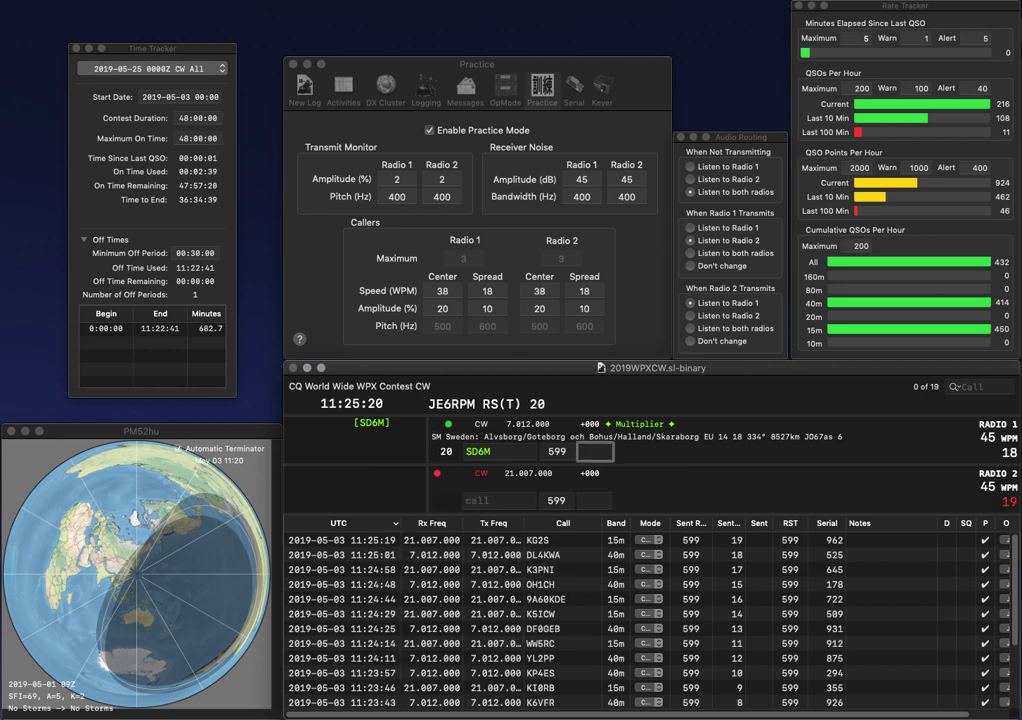
type("650")
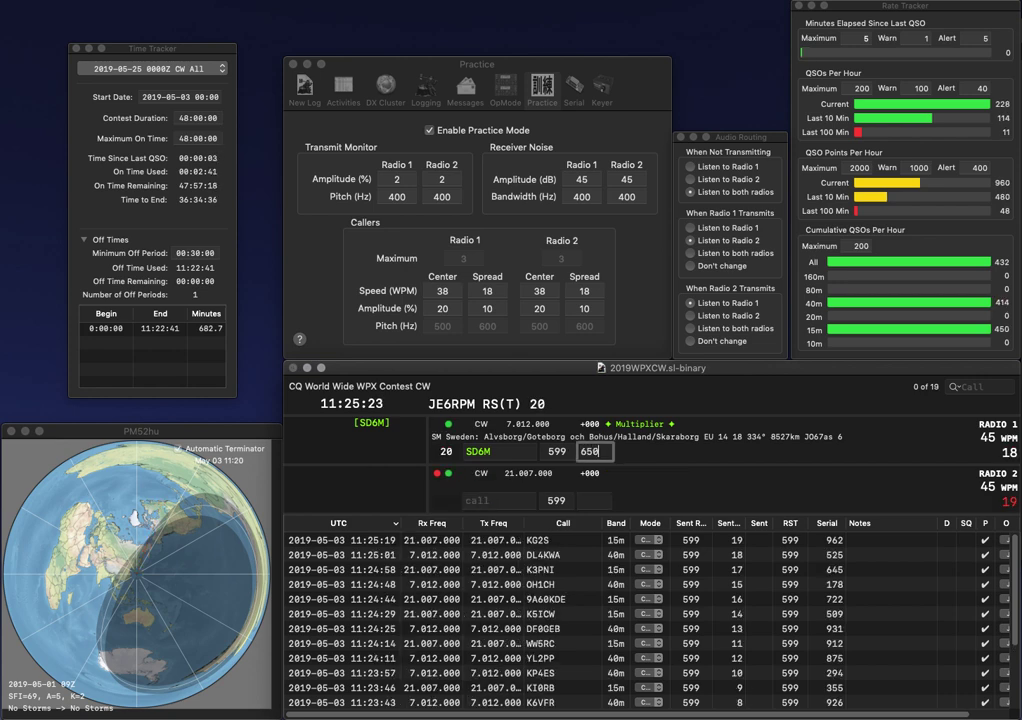
key("Return")
Step: Answer AA2UK on Radio 2 and KD4QMY on Radio 1, adding each call's prefix in front of its suffix
type("2UKAAA")
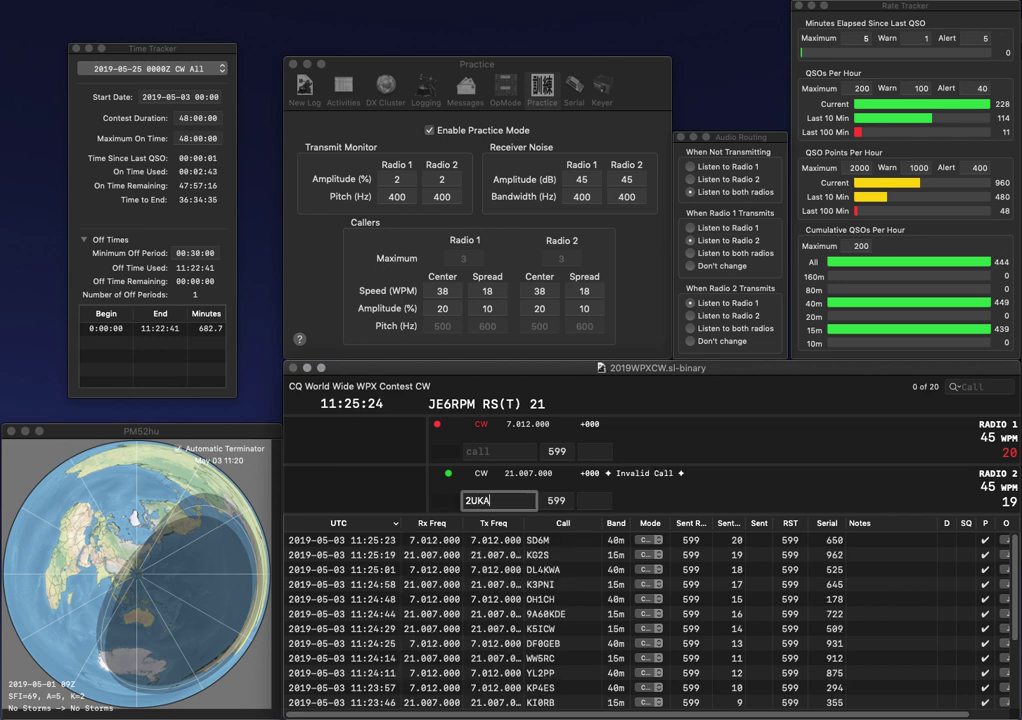
key("BackSpace")
key("BackSpace")
key("BackSpace")
key("Home")
type("AA")
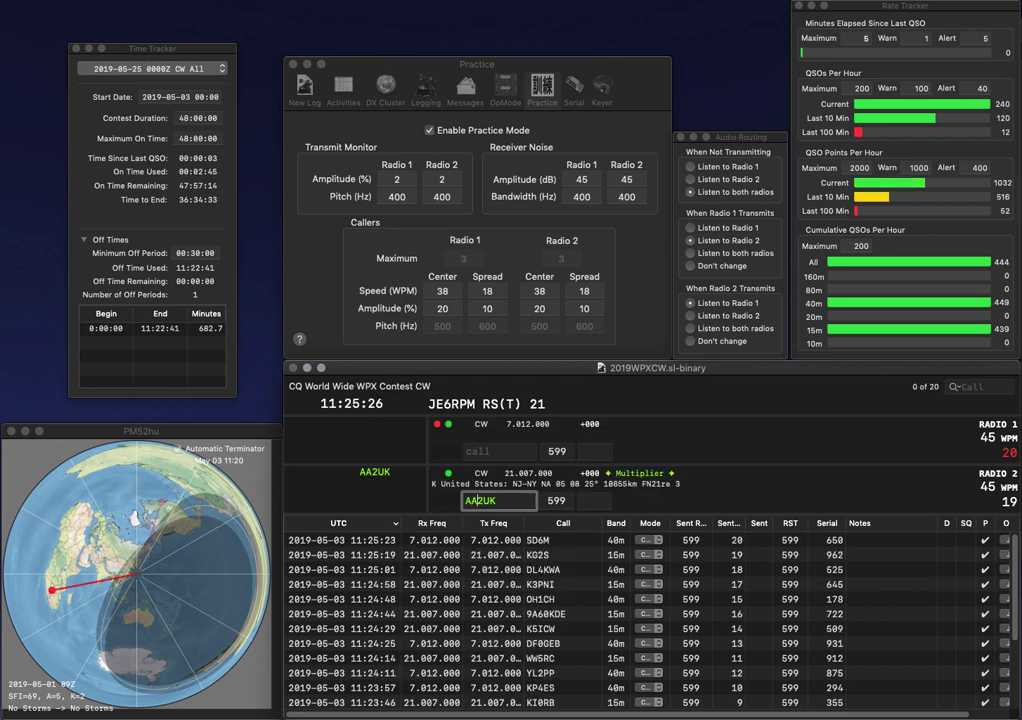
key("Return")
type("4QMY")
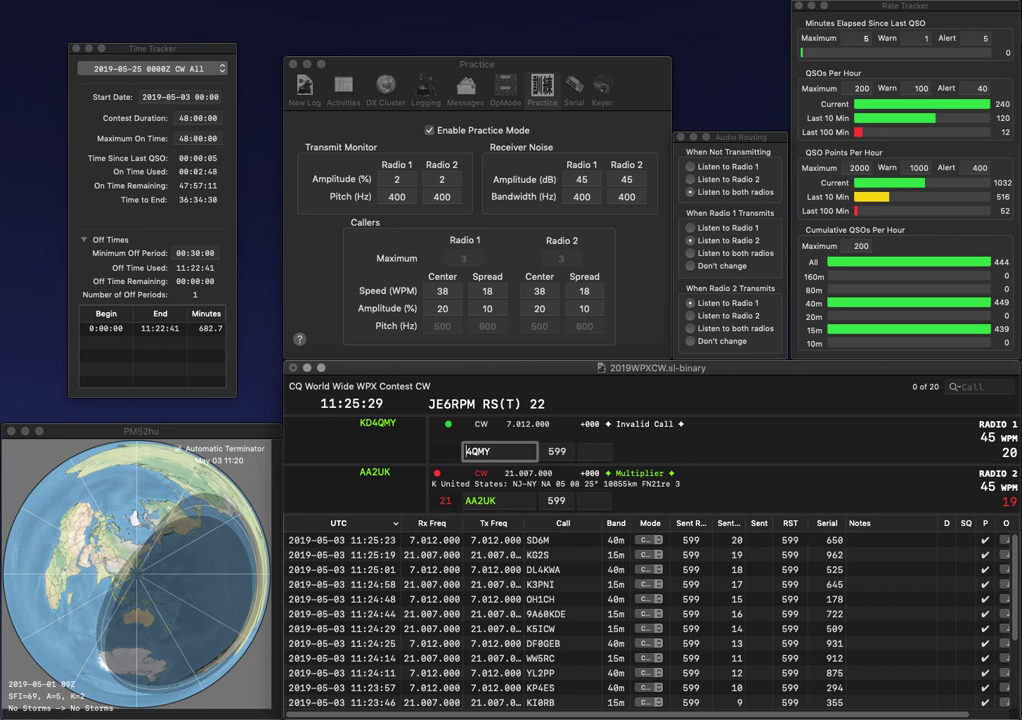
key("Home")
type("KD")
key("Return")
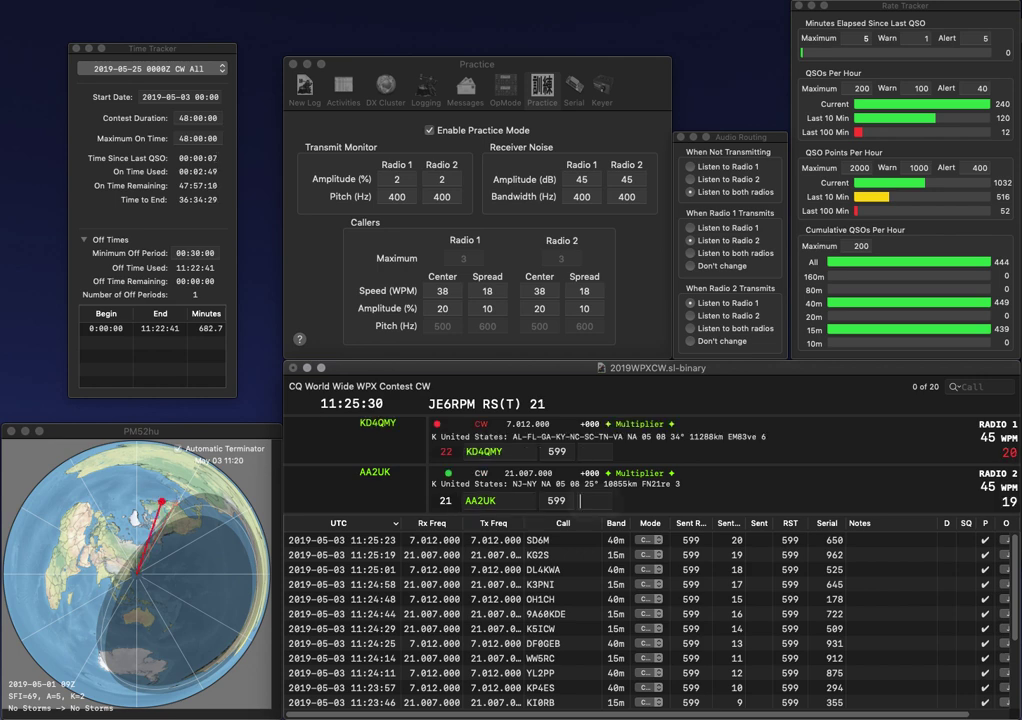
type("2")
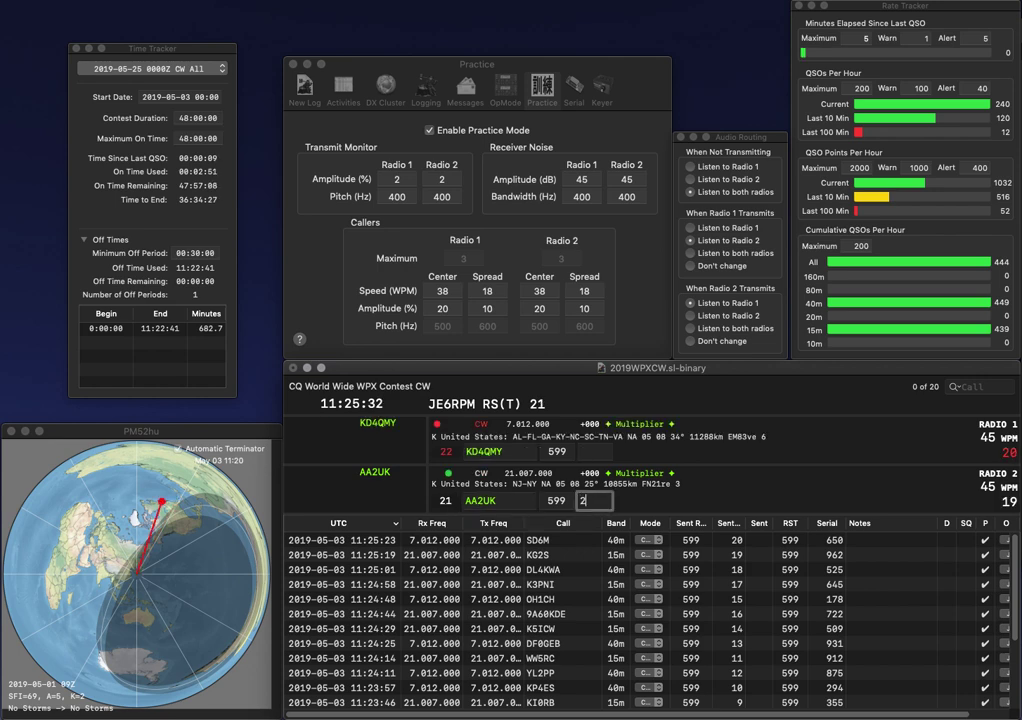
type("6")
key("Return")
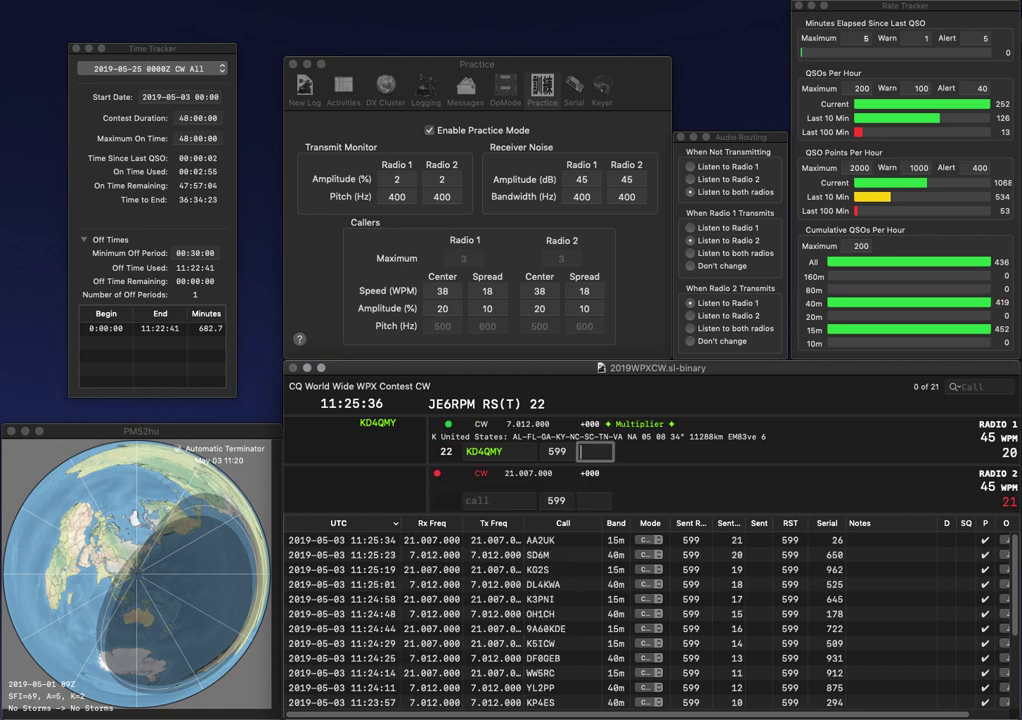
type("7")
key("Return")
Step: Answer I1ZDW on Radio 1 and, starting from the partial call ZA, complete the Radio 2 call as DL4ZA
type("ZA")
key("Return")
type("I1ZDW")
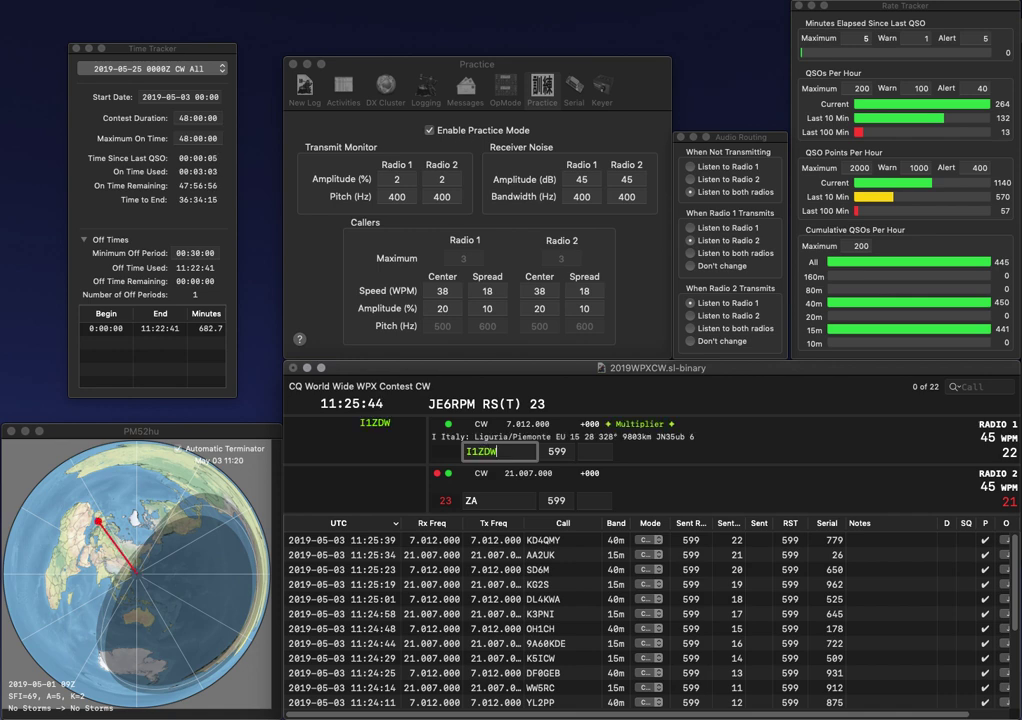
key("Return")
type("DL")
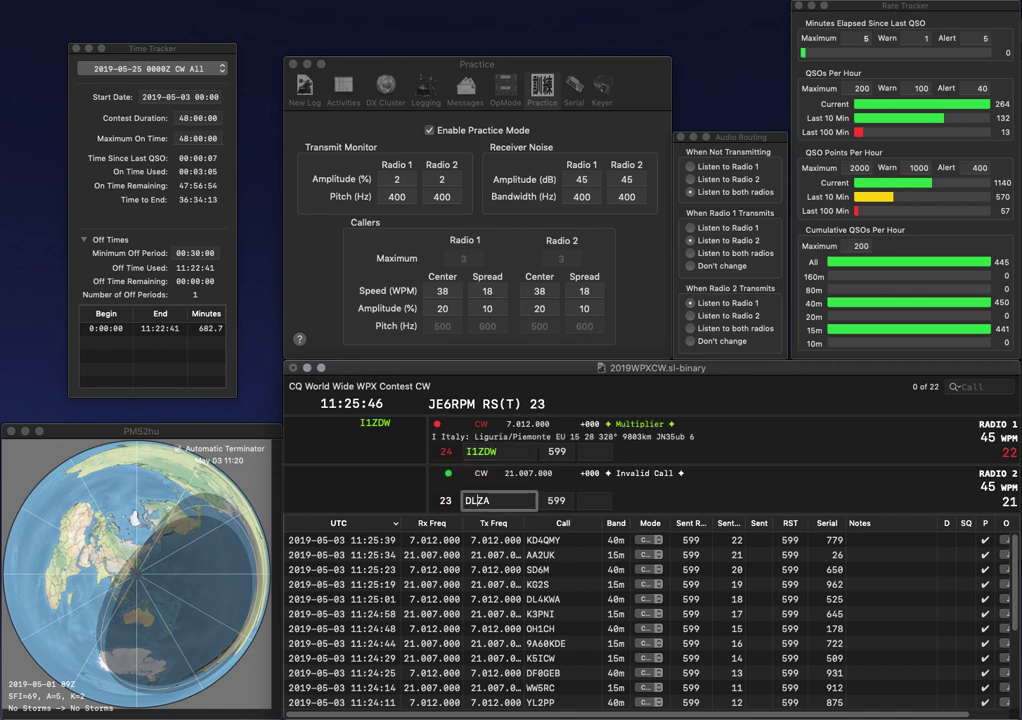
type("4")
key("Return")
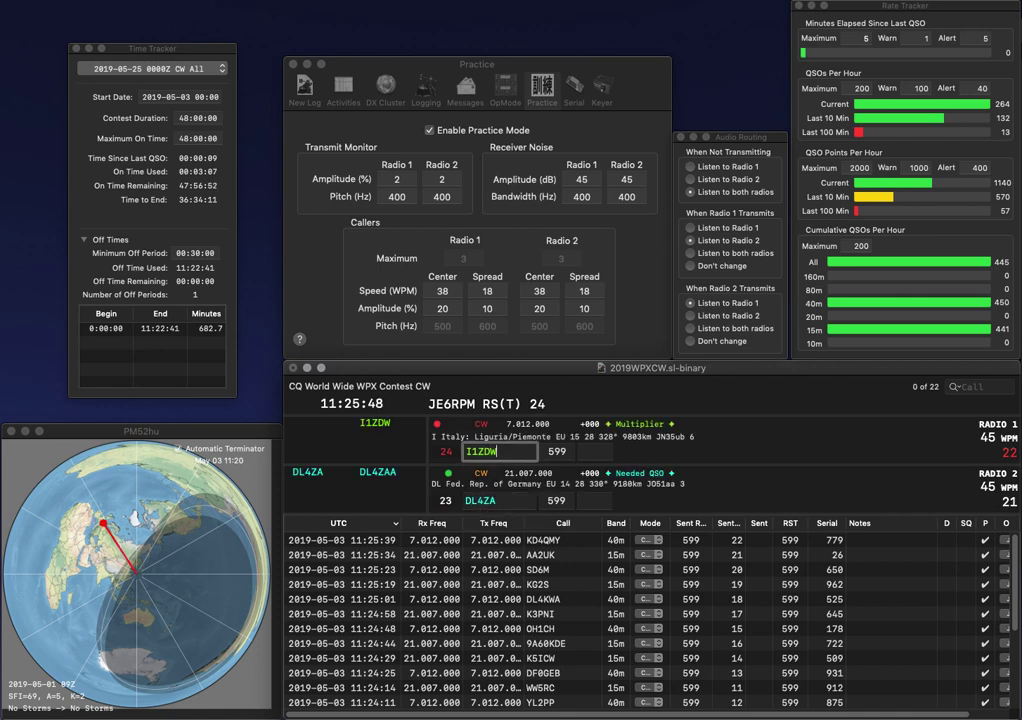
type("562")
key("Return")
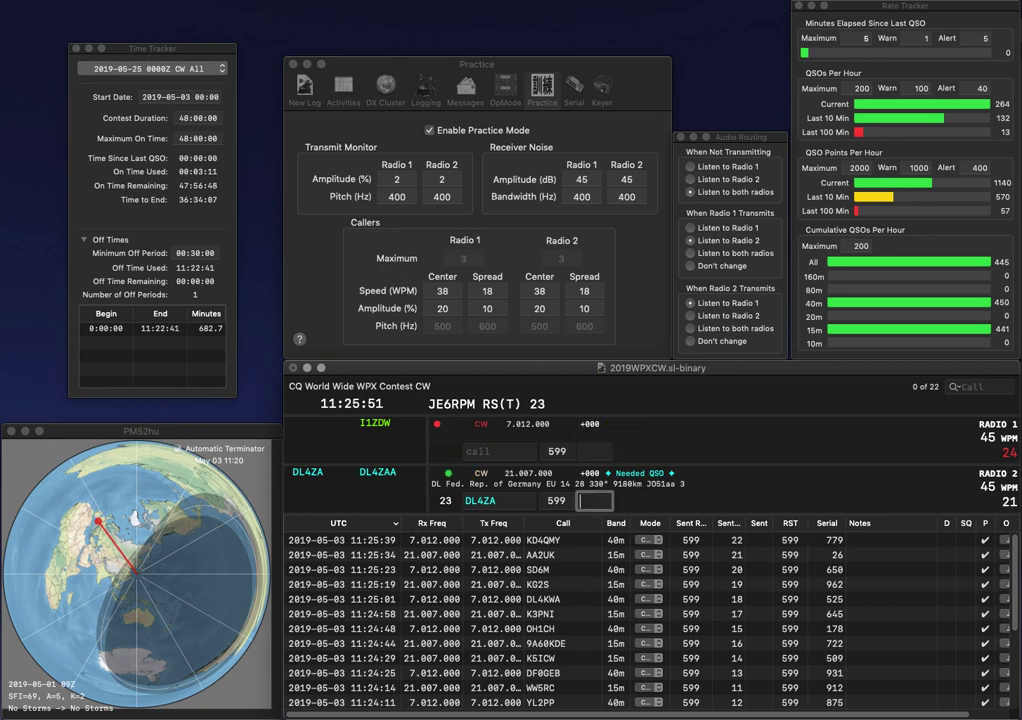
type("44")
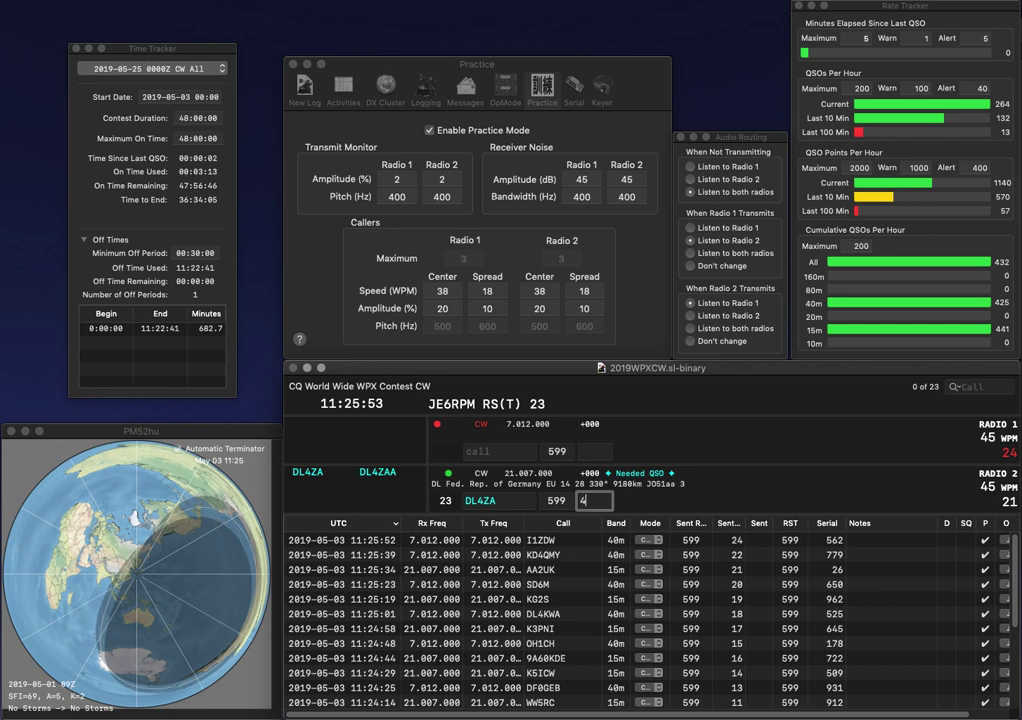
type("1")
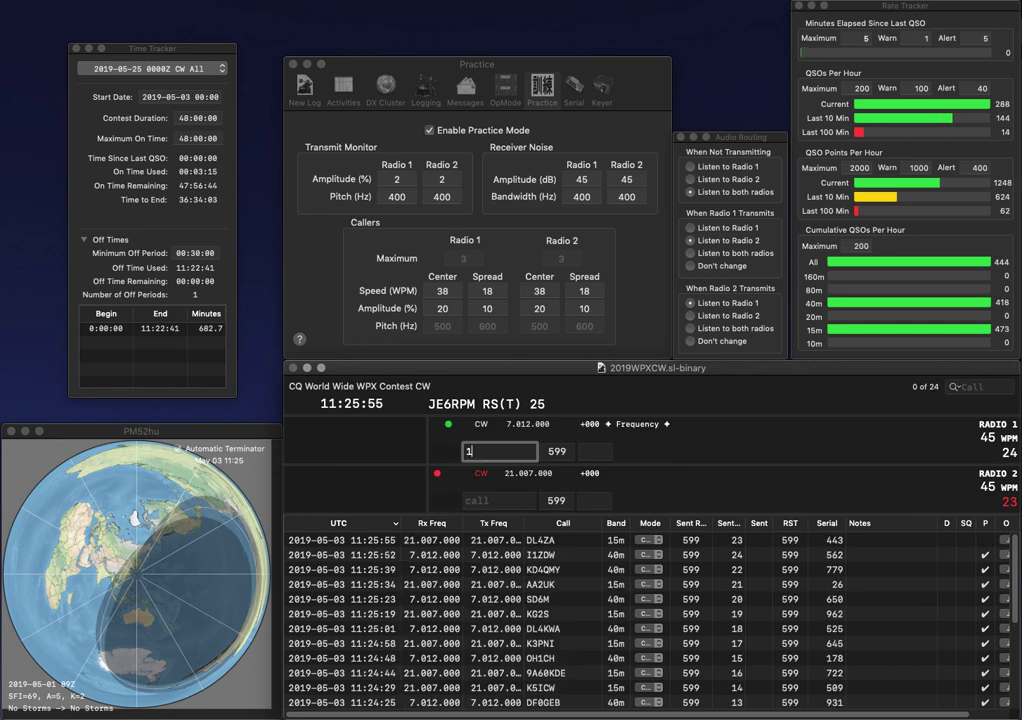
type("00C")
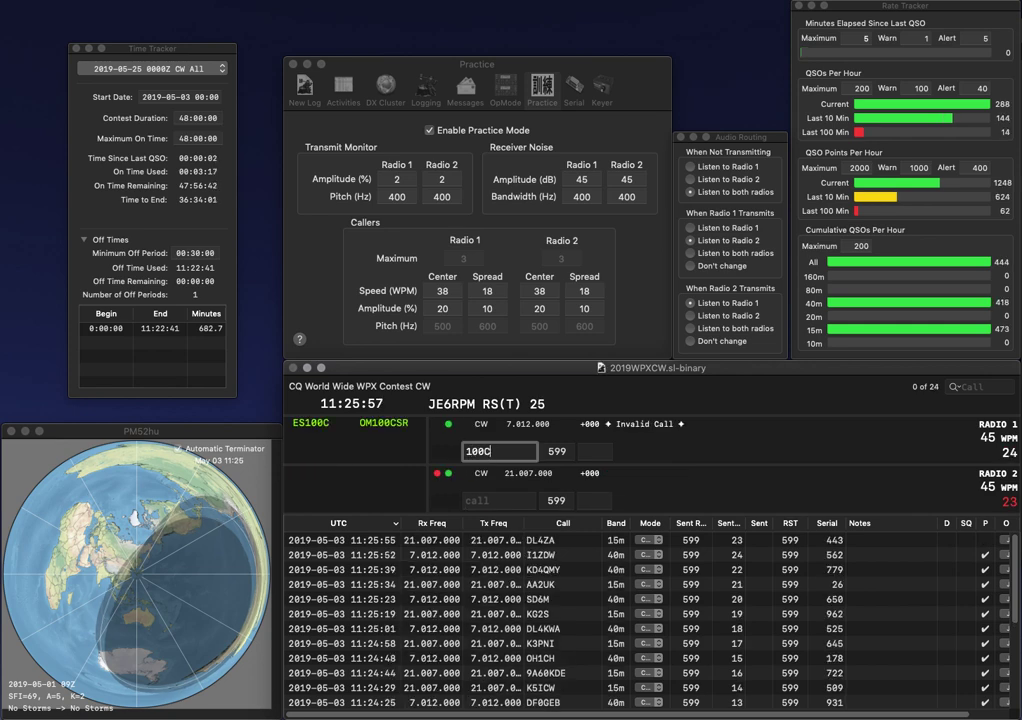
key("Return")
type("LSZ")
left_click(466, 500)
type("N6")
key("Right")
key("Right")
key("Right")
key("Delete")
type("H")
key("Return")
left_click(466, 451)
type("ES")
key("Return")
key("space")
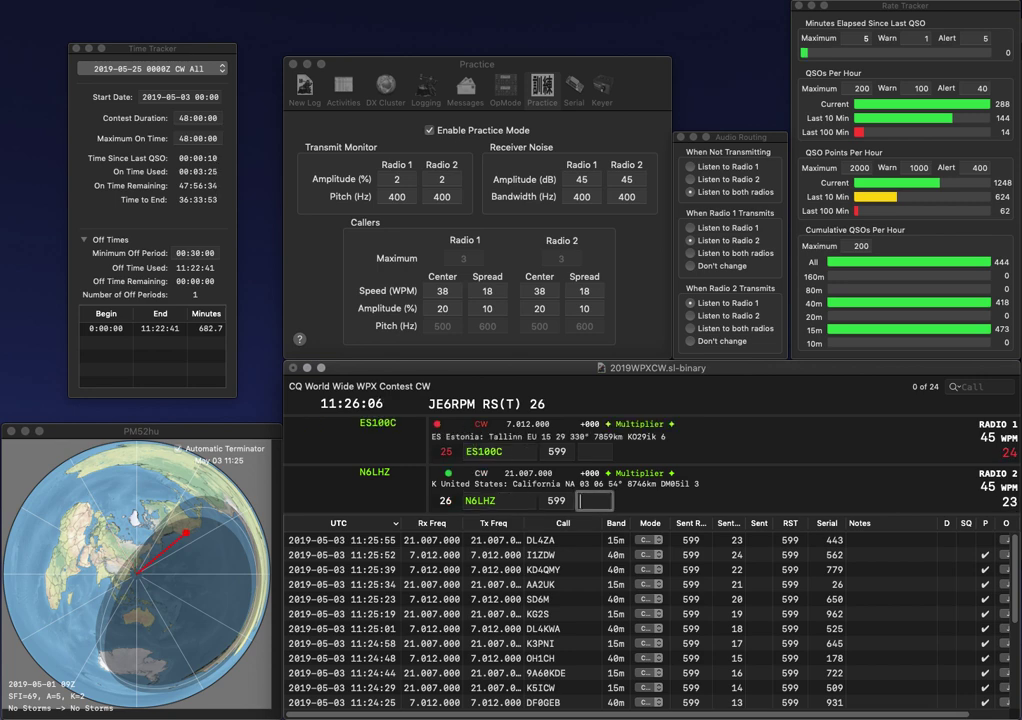
type("433")
key("Return")
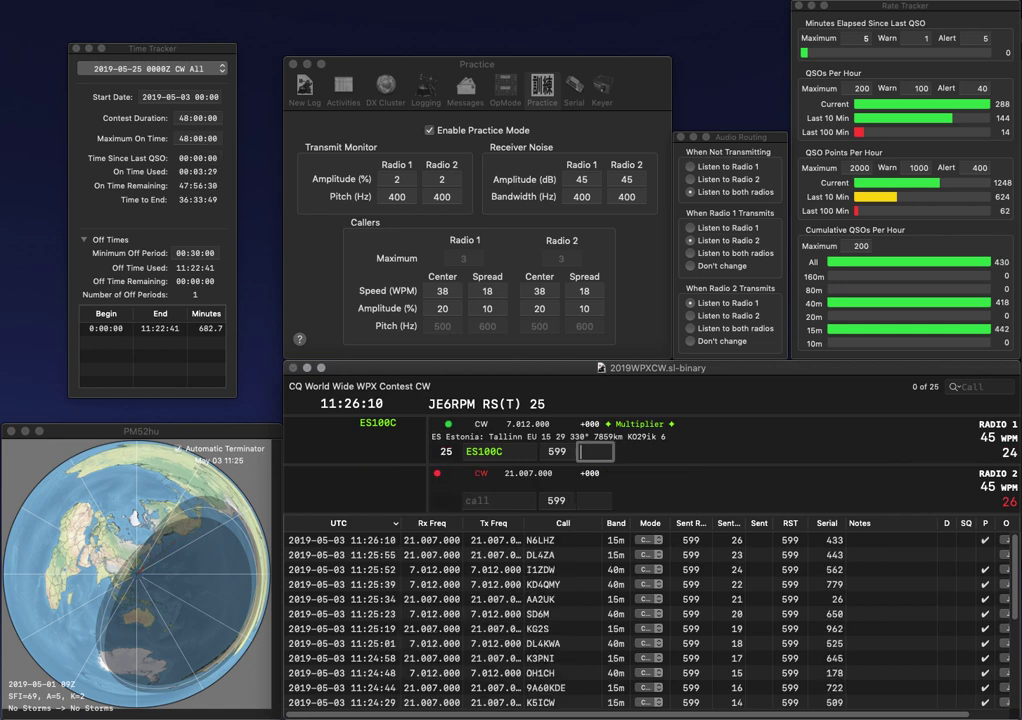
type("57")
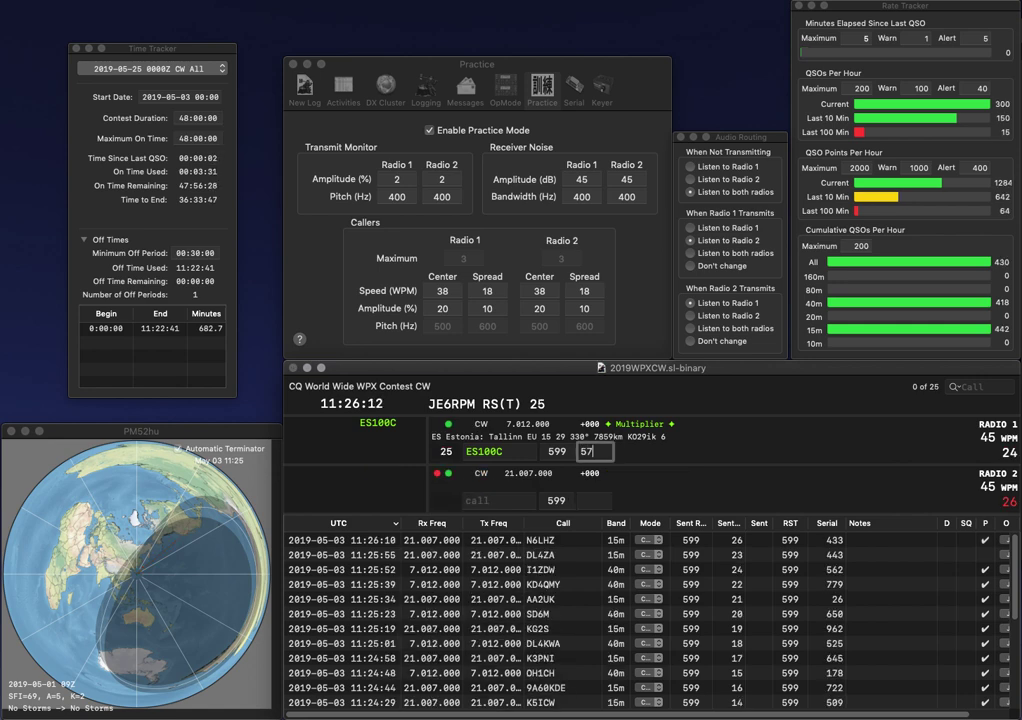
type("2")
key("Return")
type("R3RT")
key("Return")
type("TA2EJ")
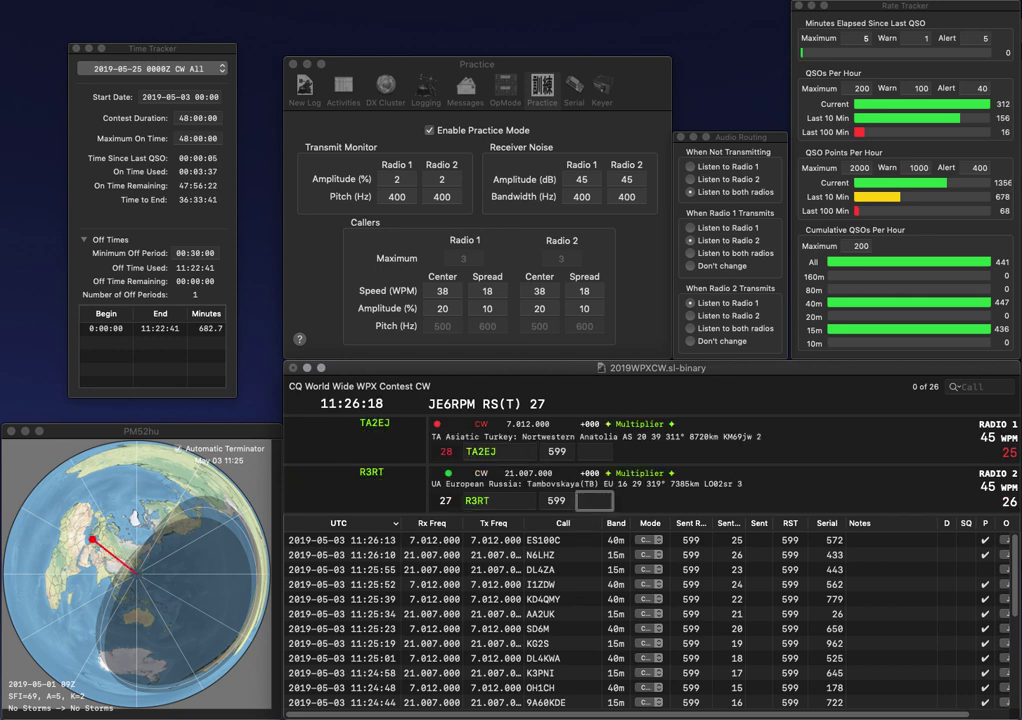
type("363")
key("Return")
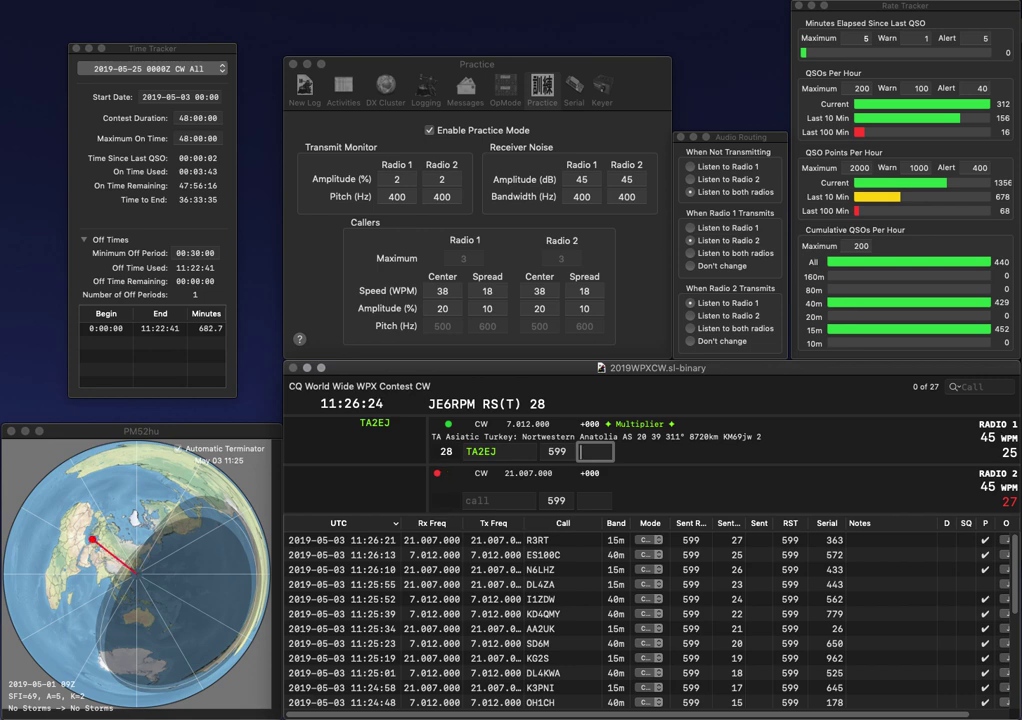
type("312")
key("Return")
Step: Answer the partial calls KA on Radio 2 and IV3 on Radio 1
type("CA")
key("BackSpace")
key("BackSpace")
type("KA")
key("Return")
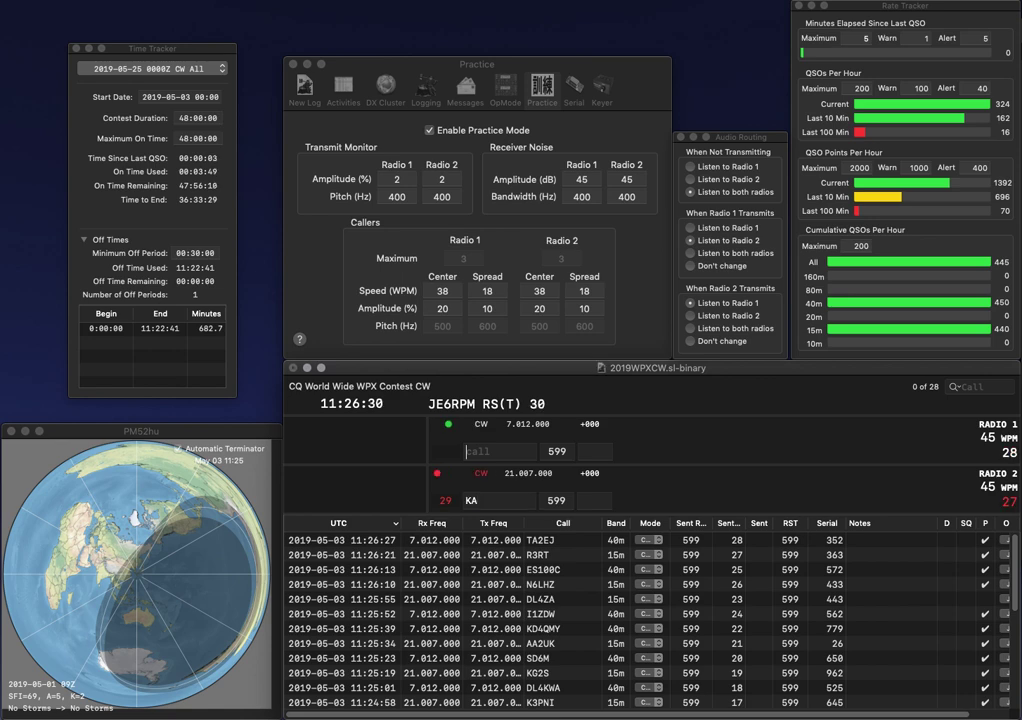
type("IV3")
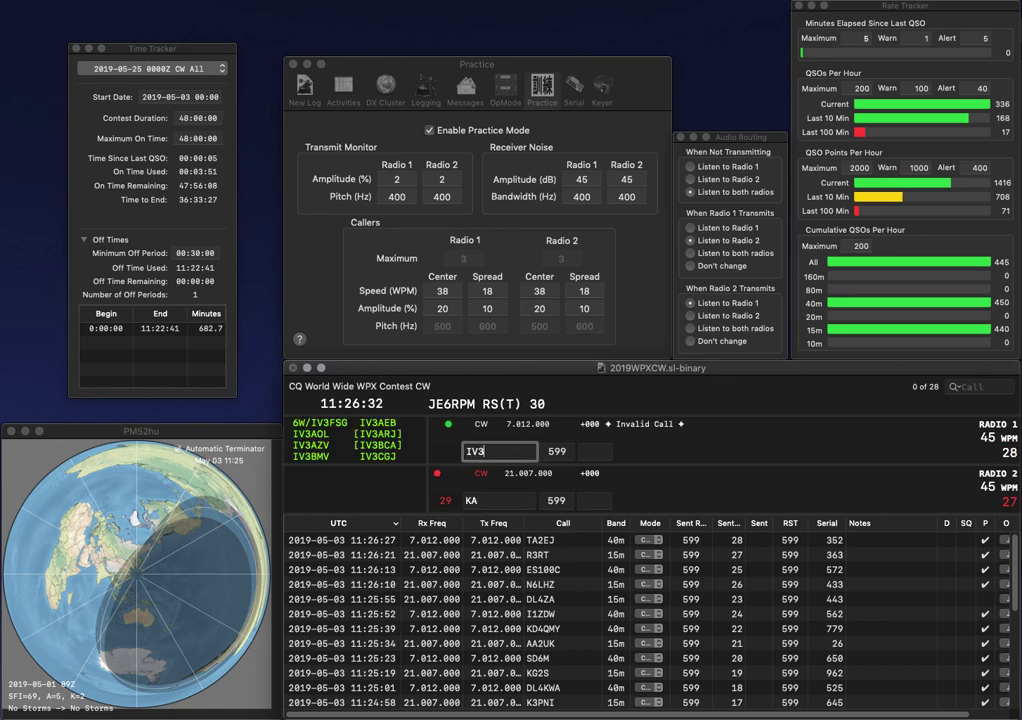
key("Return")
type("7RRA")
key("Return")
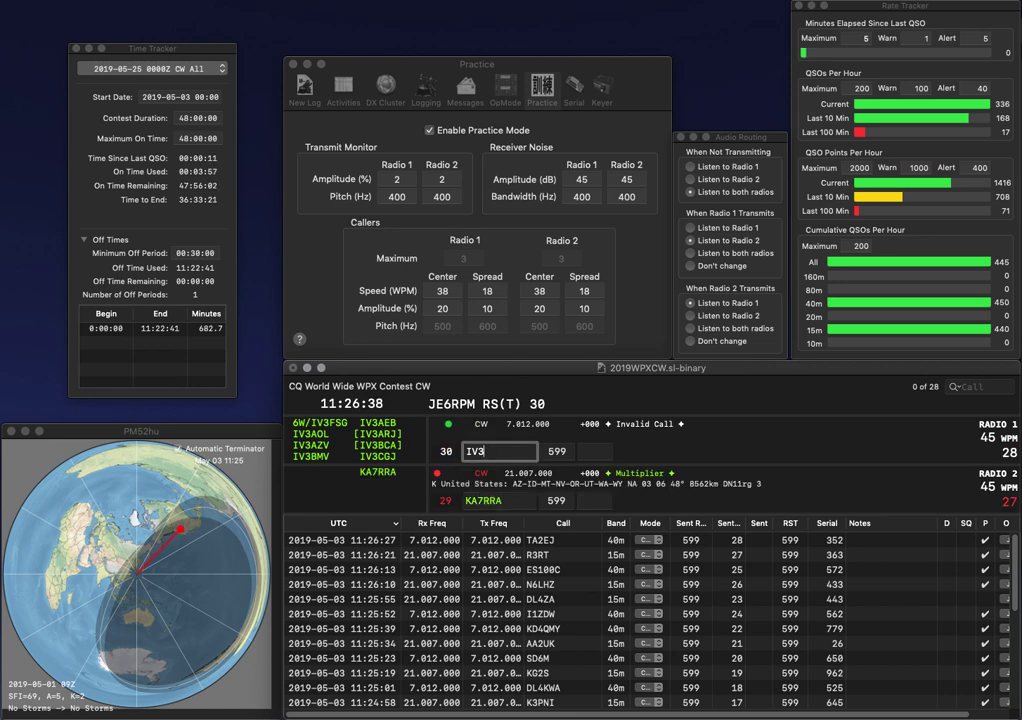
type("ONZ")
key("Return")
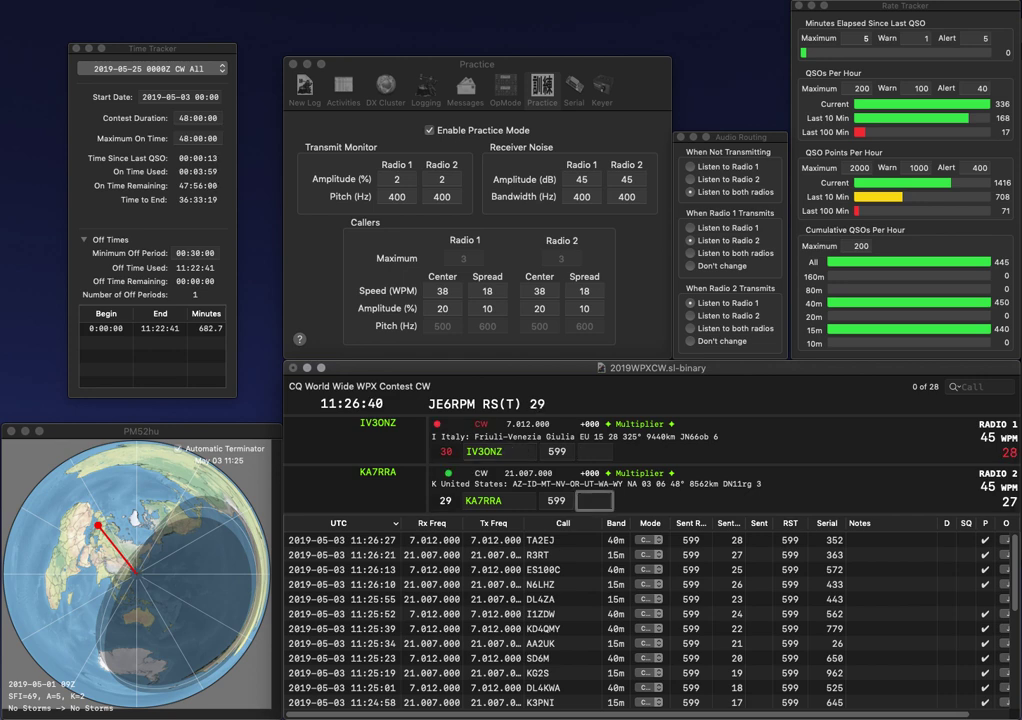
type("851")
key("Return")
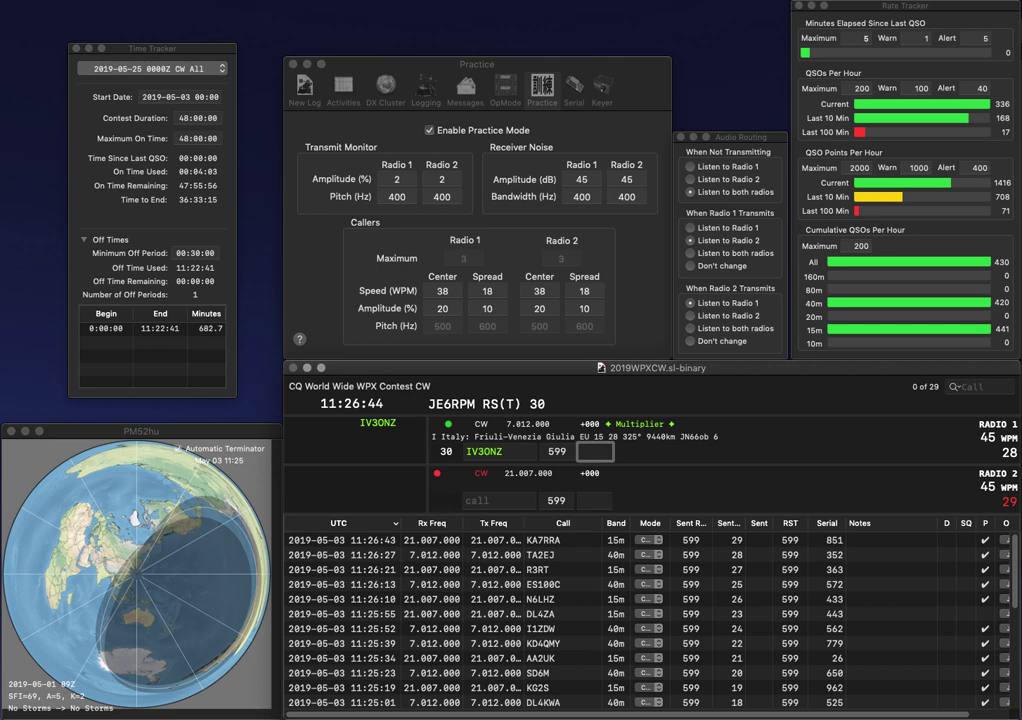
type("270")
key("Return")
Step: Answer the partial calls LA on Radio 2 and UA on Radio 1
type("LA")
key("Return")
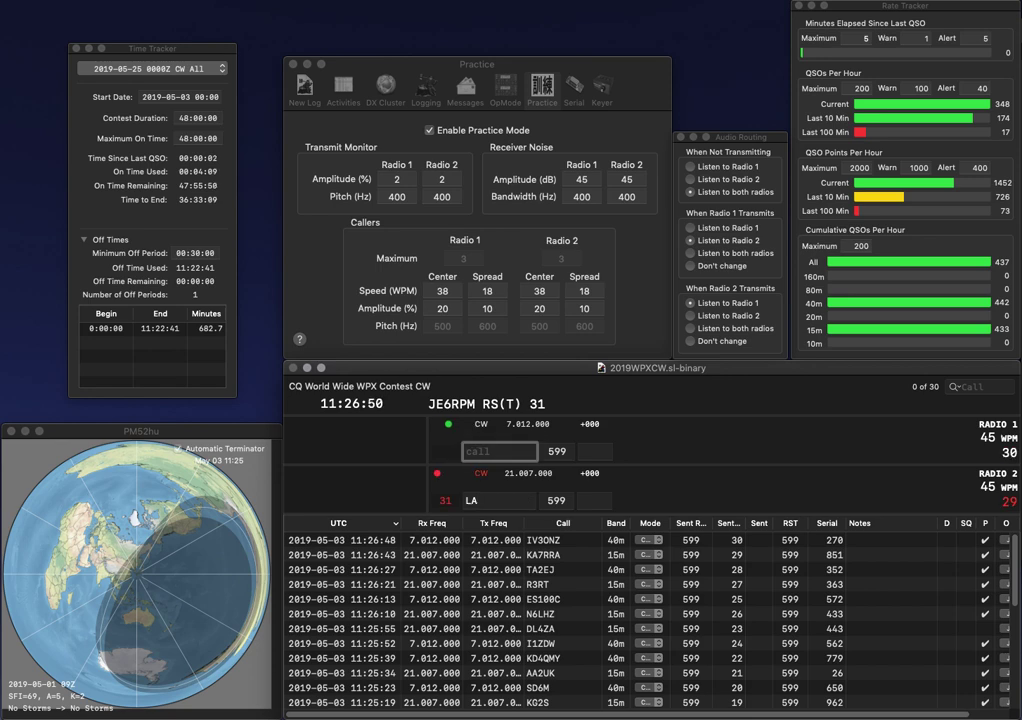
type("UA")
key("Return")
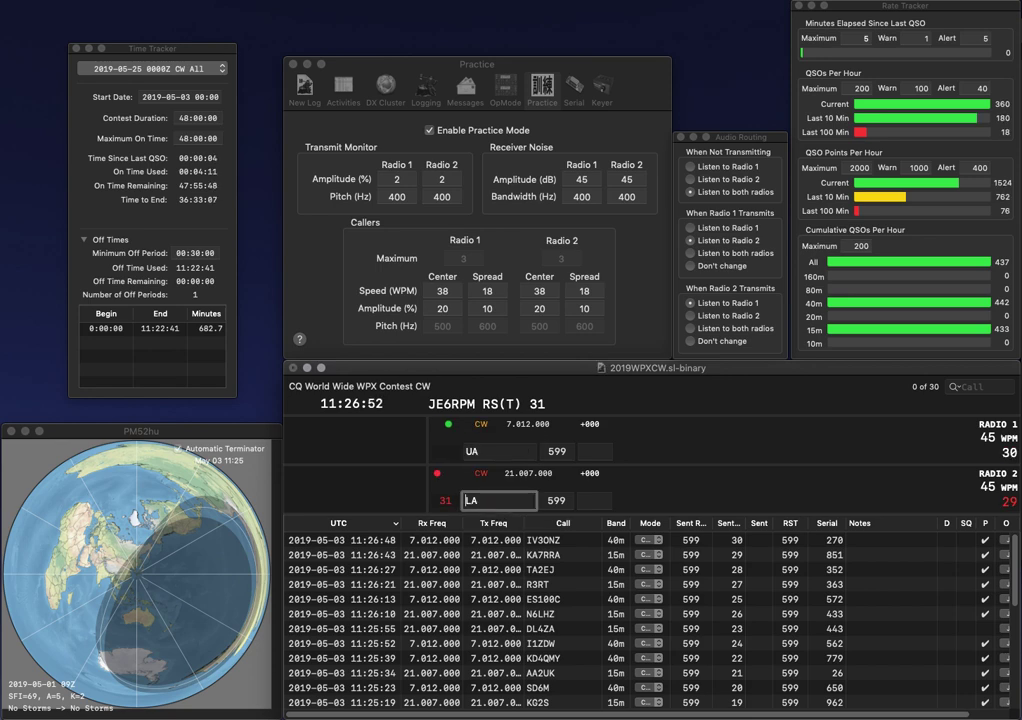
type("UR5N")
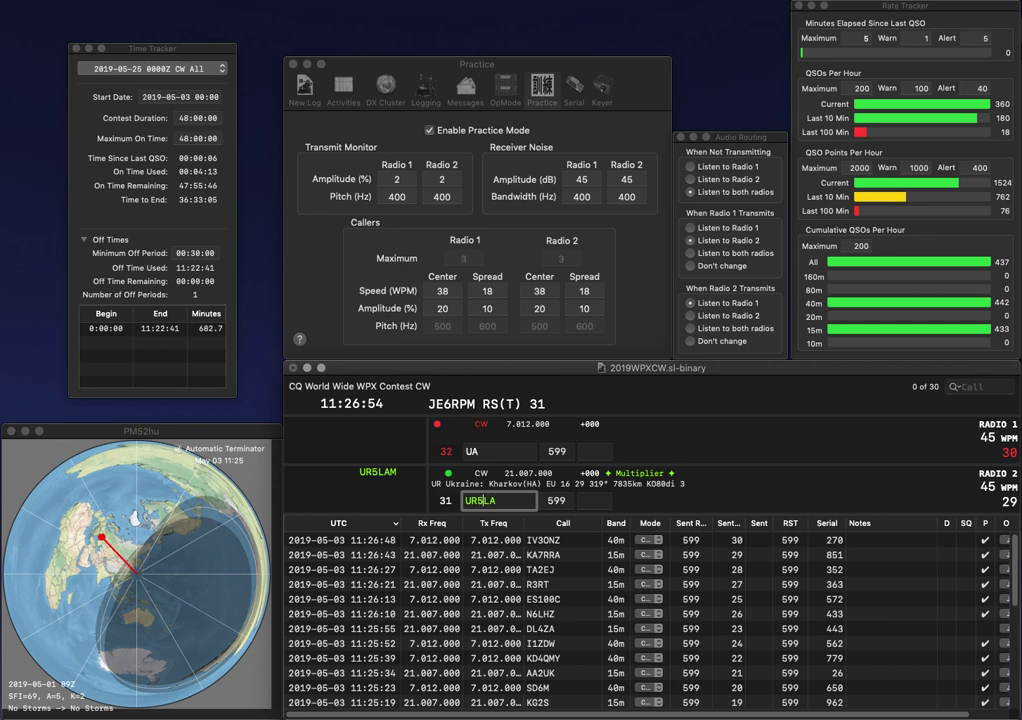
key("Return")
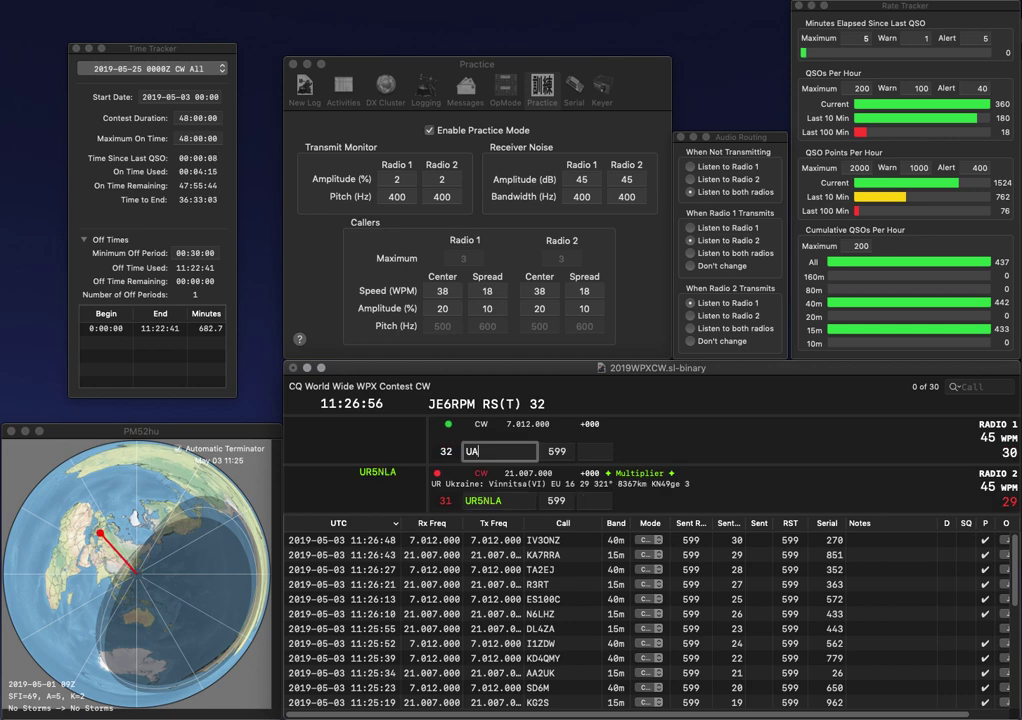
type("9ODU")
key("Return")
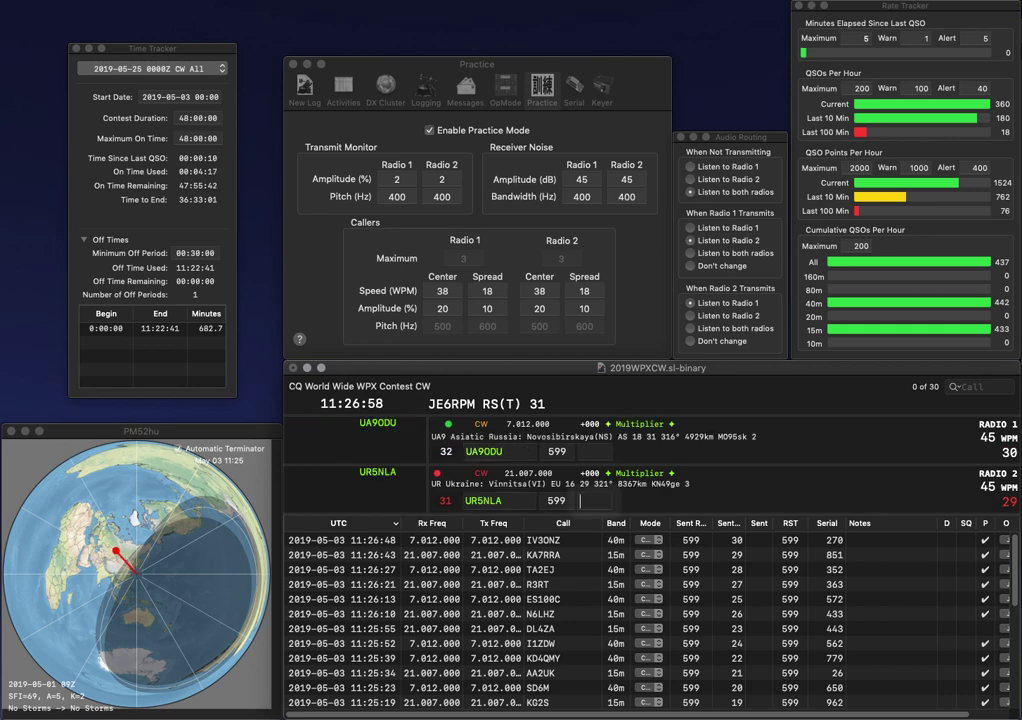
Step: Log UR5NLA on Radio 2 with serial 204 and UA9ODU on Radio 1 with serial 176
type("204")
key("Return")
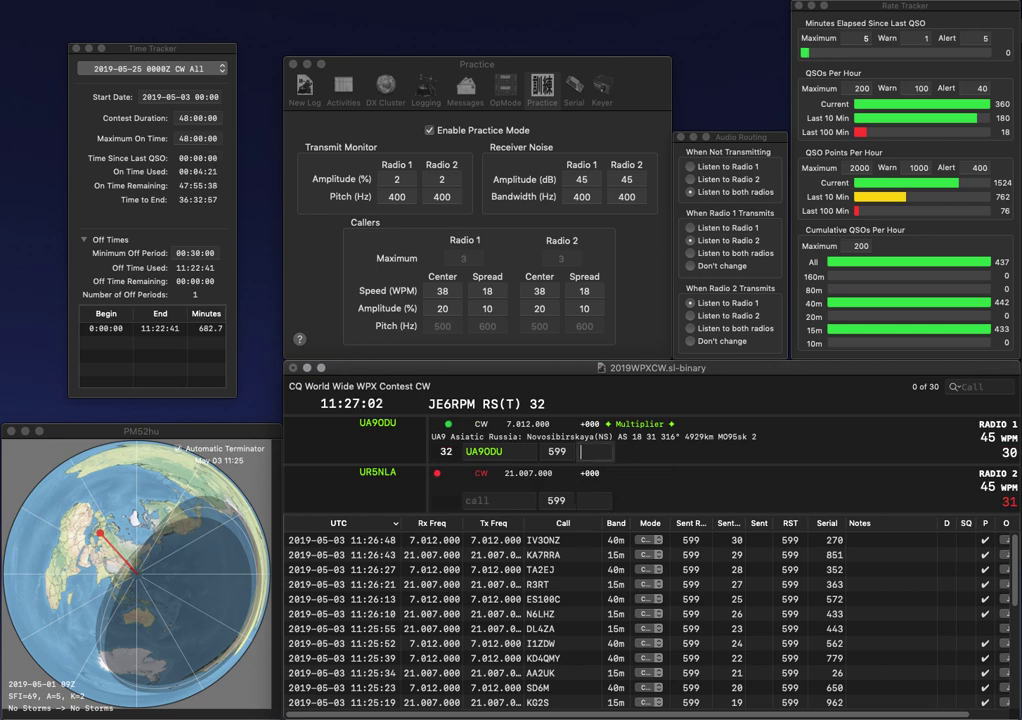
type("1")
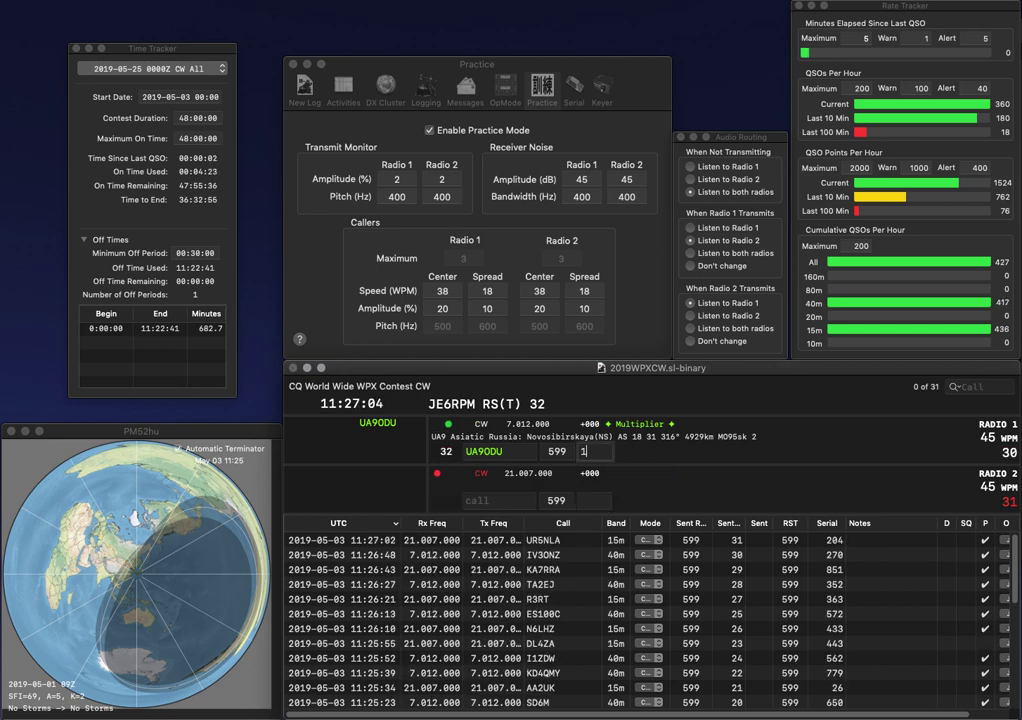
type("76")
key("Return")
Step: Answer the full calls K1RTA on Radio 2 and IZ1POF on Radio 1
type("K")
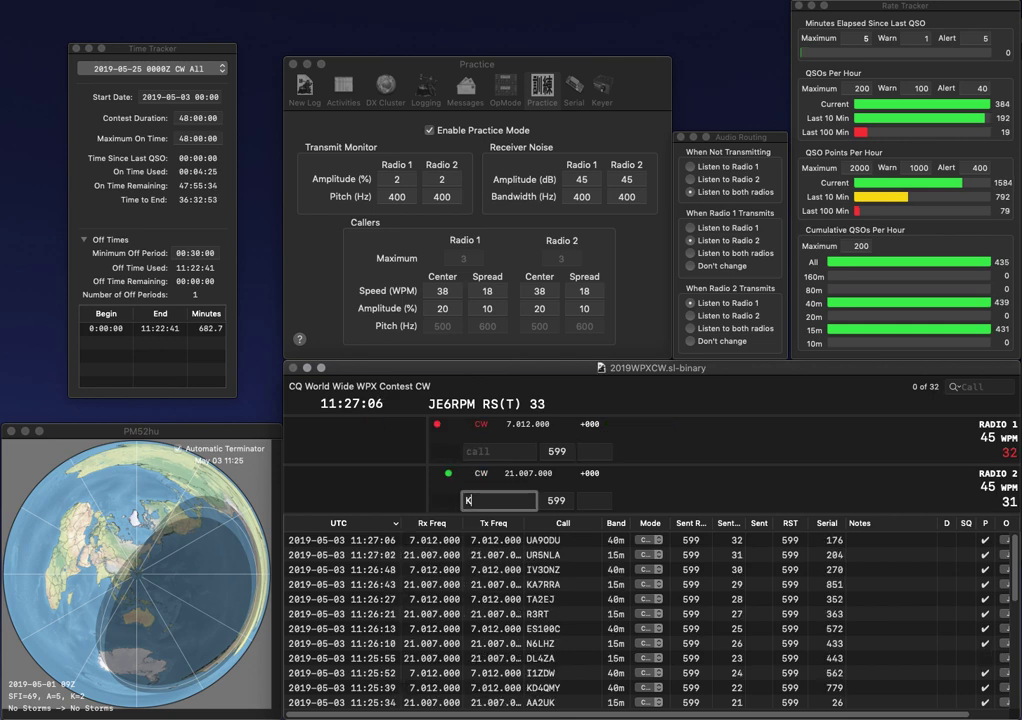
type("1RTA")
key("Return")
type("IZ1POF")
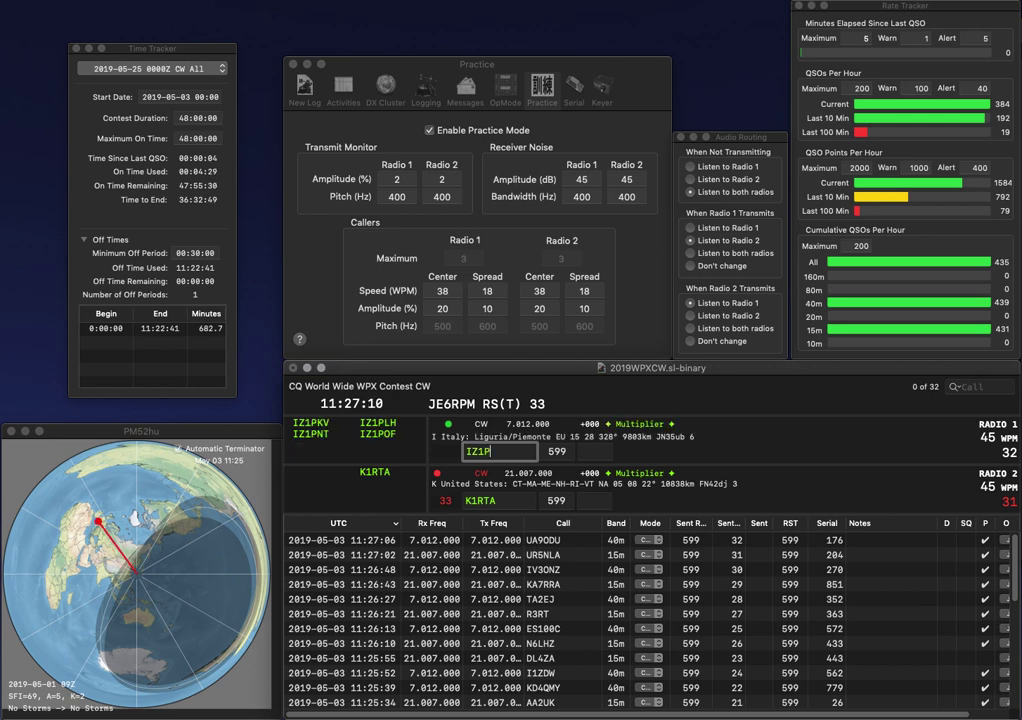
key("Return")
key("backslash")
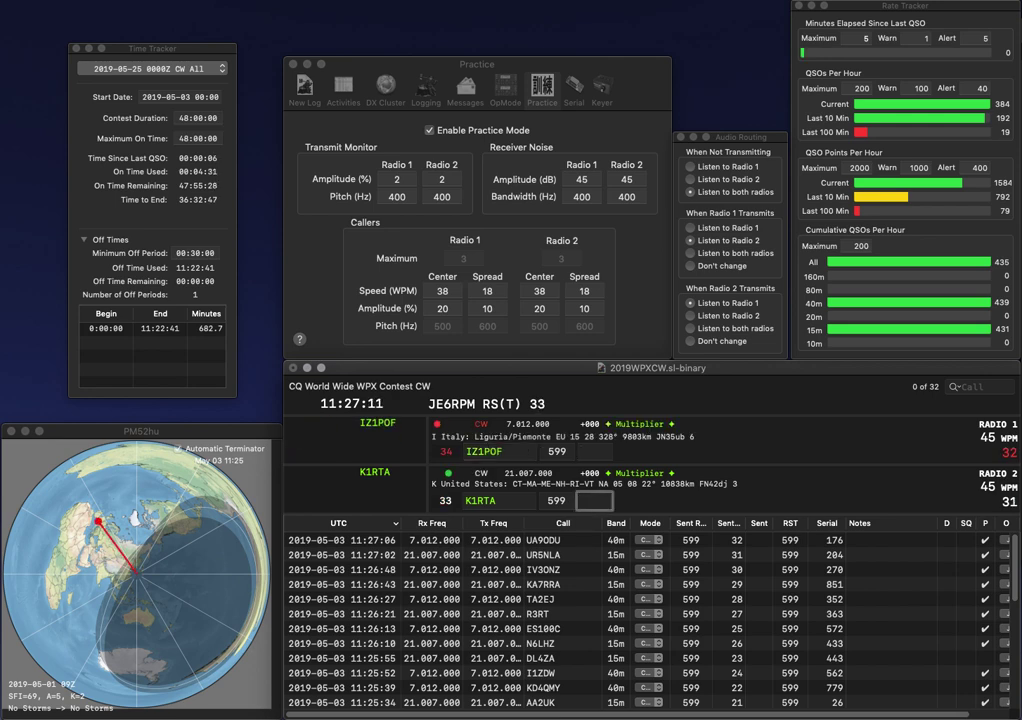
Step: Log K1RTA on Radio 2 with serial 342 and IZ1POF on Radio 1 with serial 193
type("342")
key("Return")
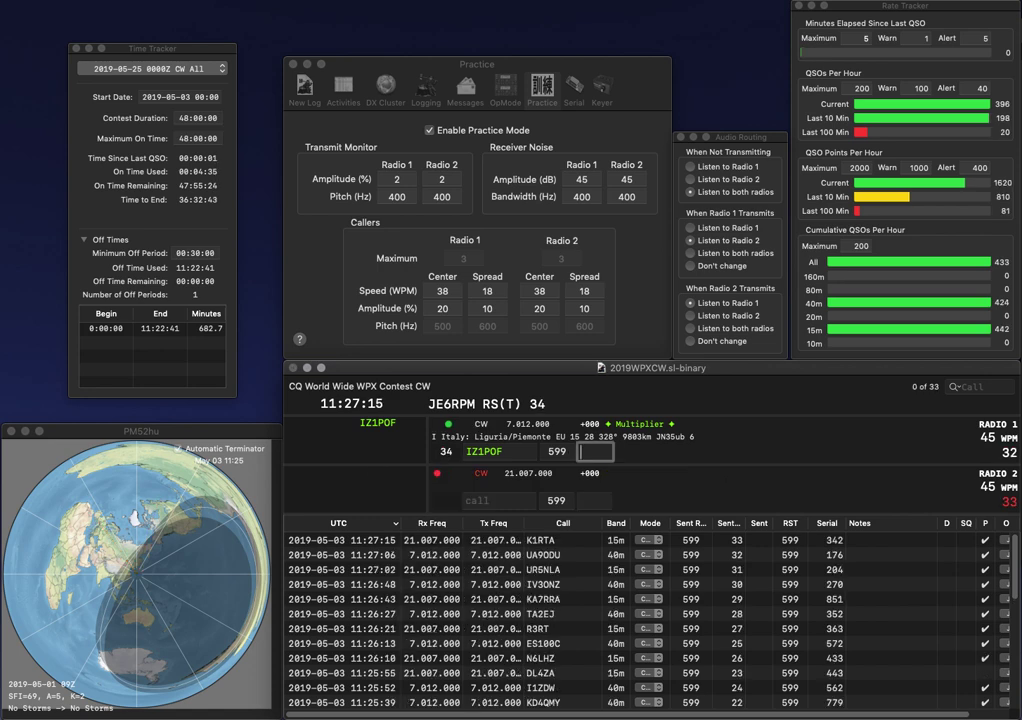
type("193")
key("Return")
type("KA3P")
key("BackSpace")
type("E")
key("Return")
type("KC4IVK")
key("Return")
key("BackSpace")
type("T3P")
key("space")
key("Up")
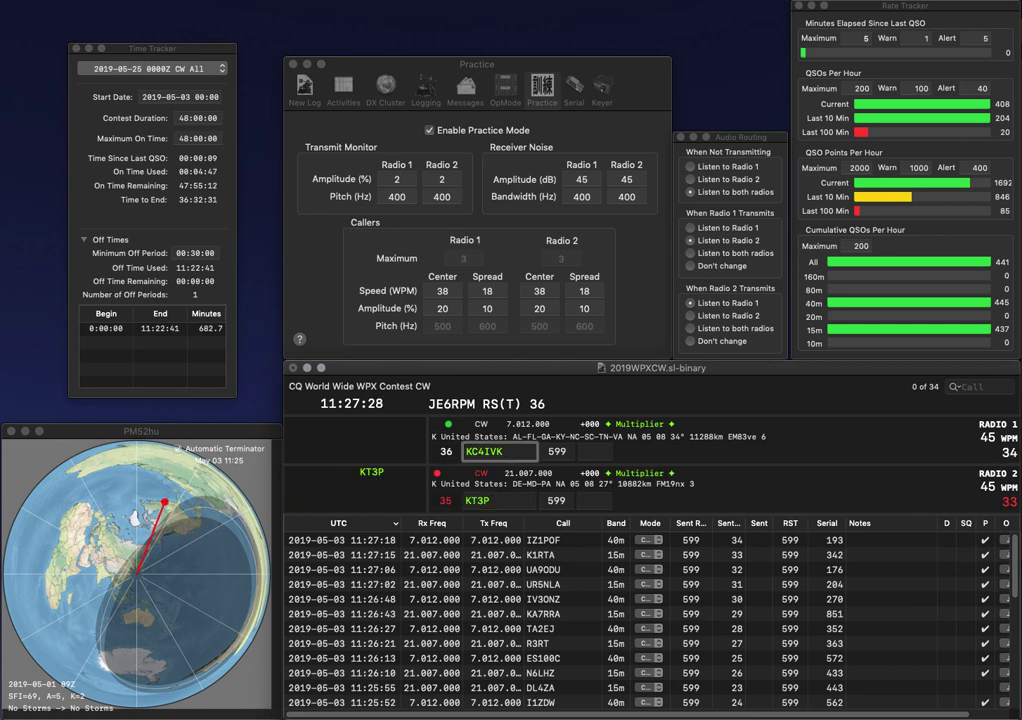
type("KC3IVK")
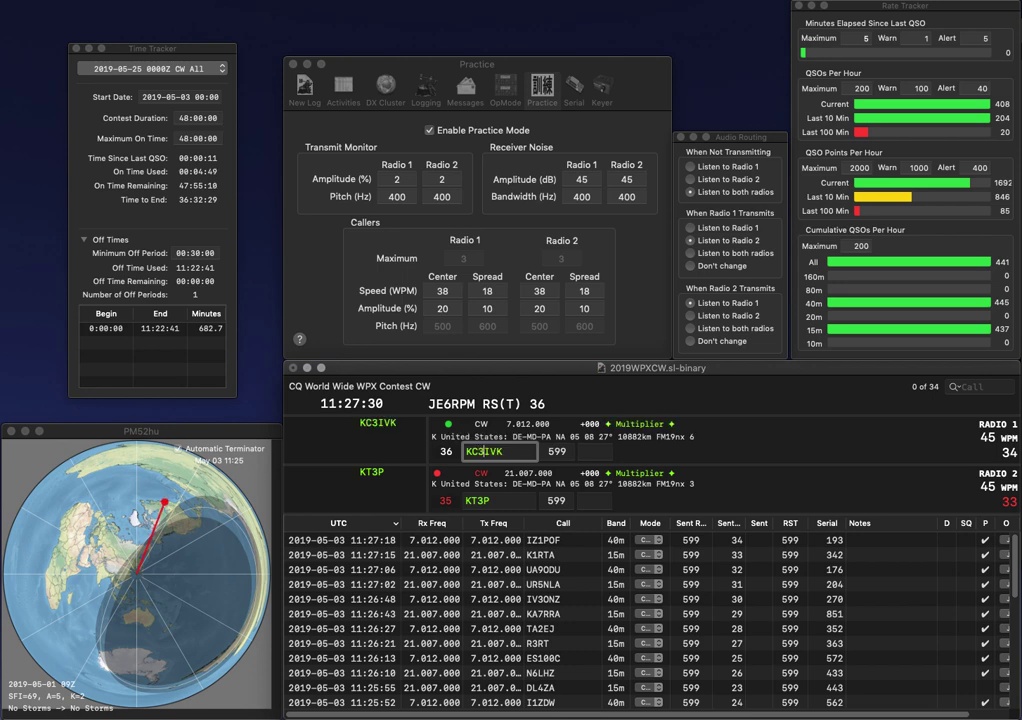
key("Return")
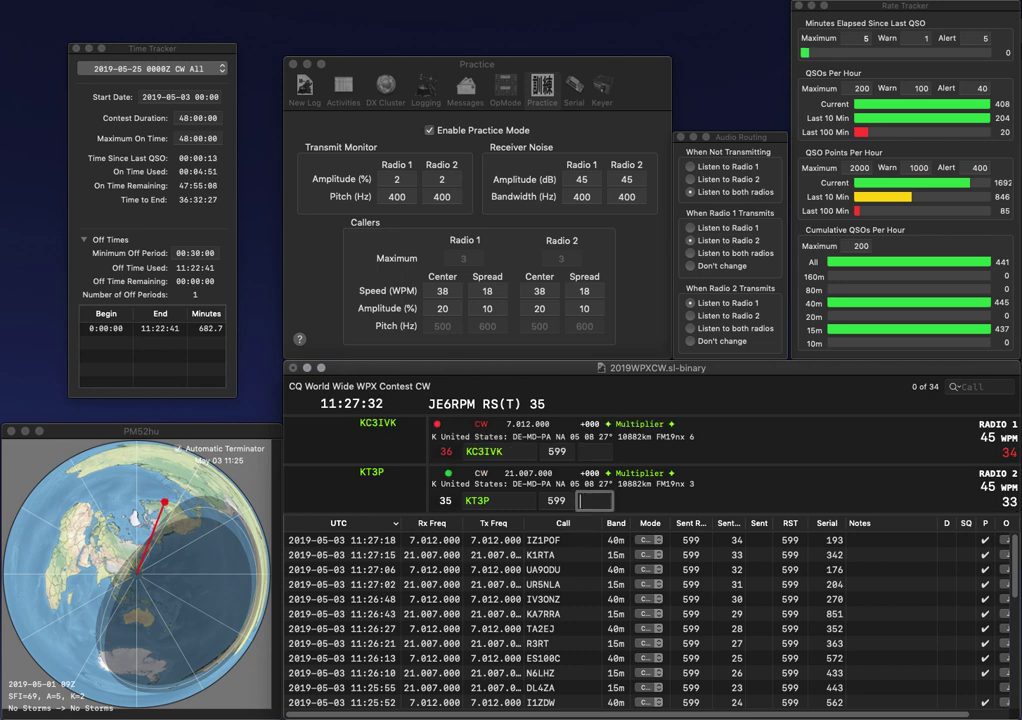
type("451")
key("Return")
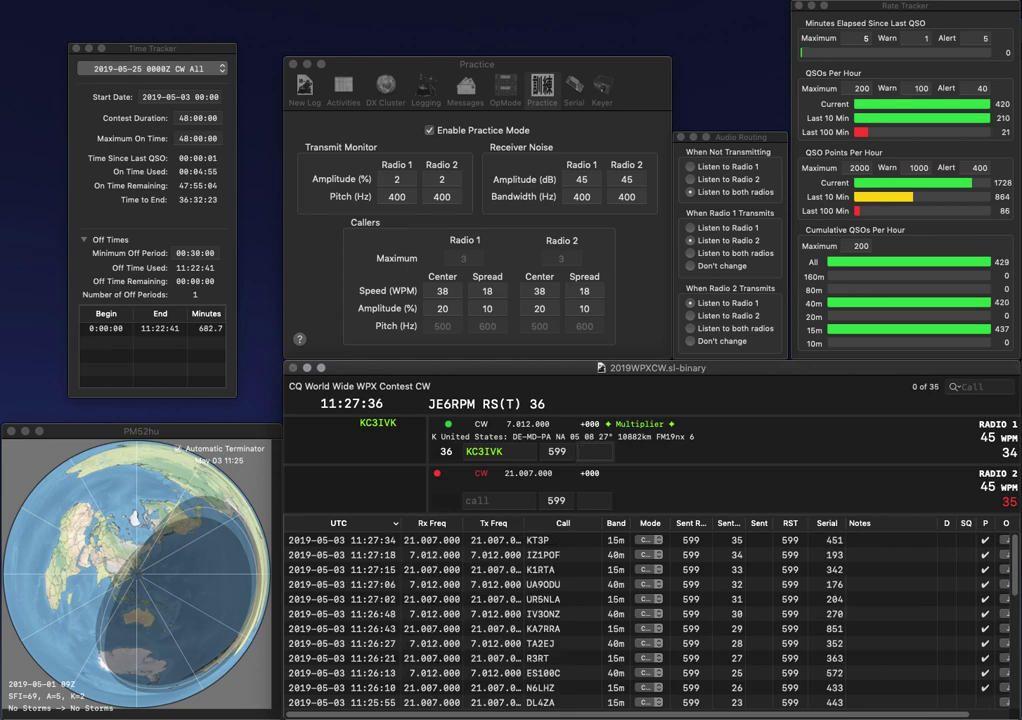
type("3")
key("Return")
Step: Answer the partial calls DXC on Radio 2 and 3M on Radio 1
type("DXC")
key("Return")
type("3M")
key("Return")
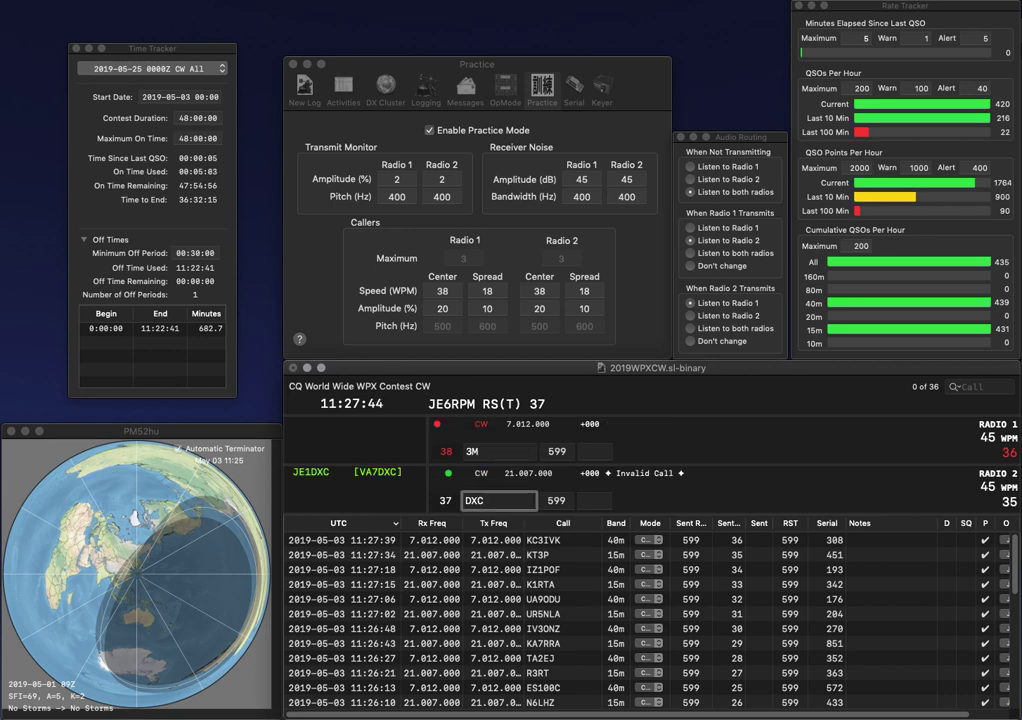
Step: Complete the Radio 2 call as VA7DXC and the Radio 1 call as OK3M, sending each
type("VA7")
key("Return")
type("OK")
key("Return")
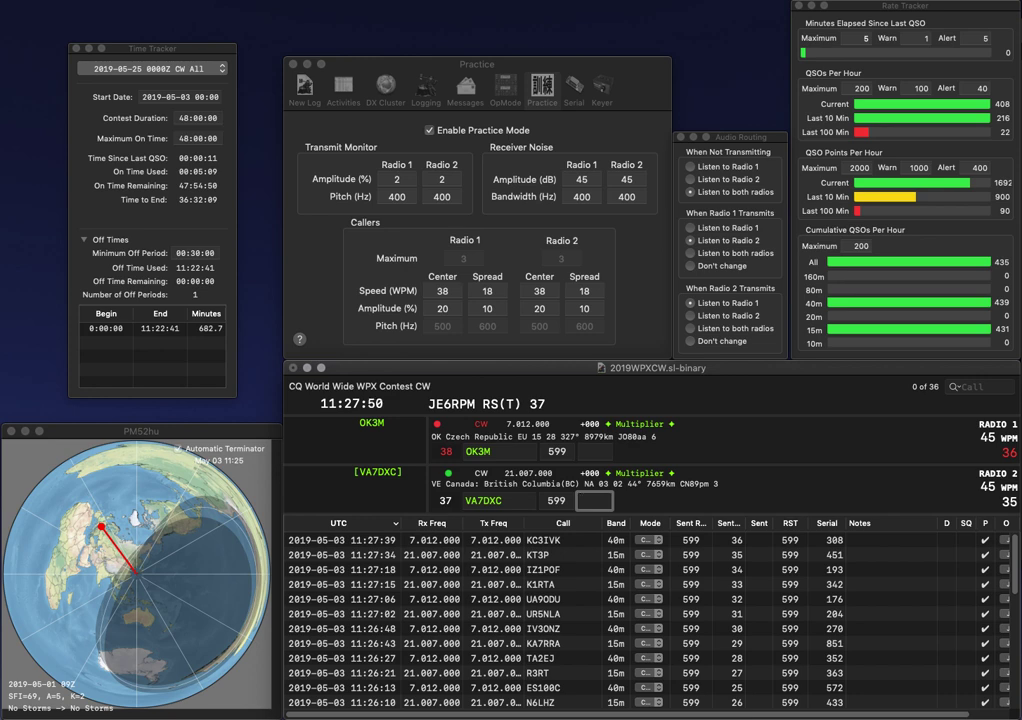
Step: Log VA7DXC on Radio 2 with serial 775 and OK3M on Radio 1 with serial 993
type("775")
key("Return")
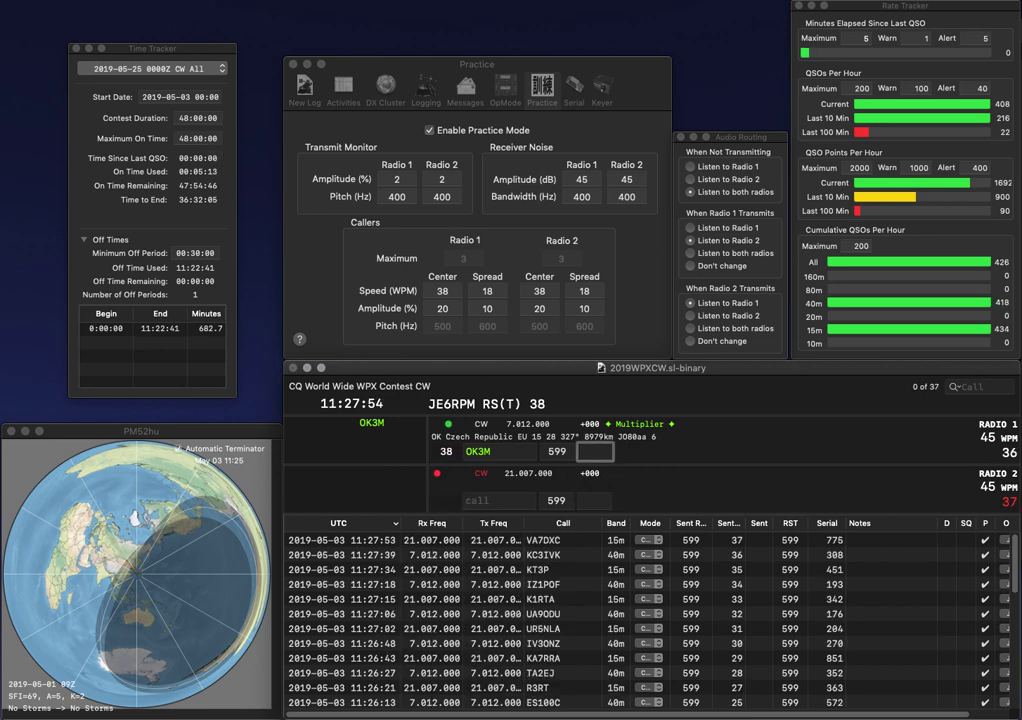
type("993")
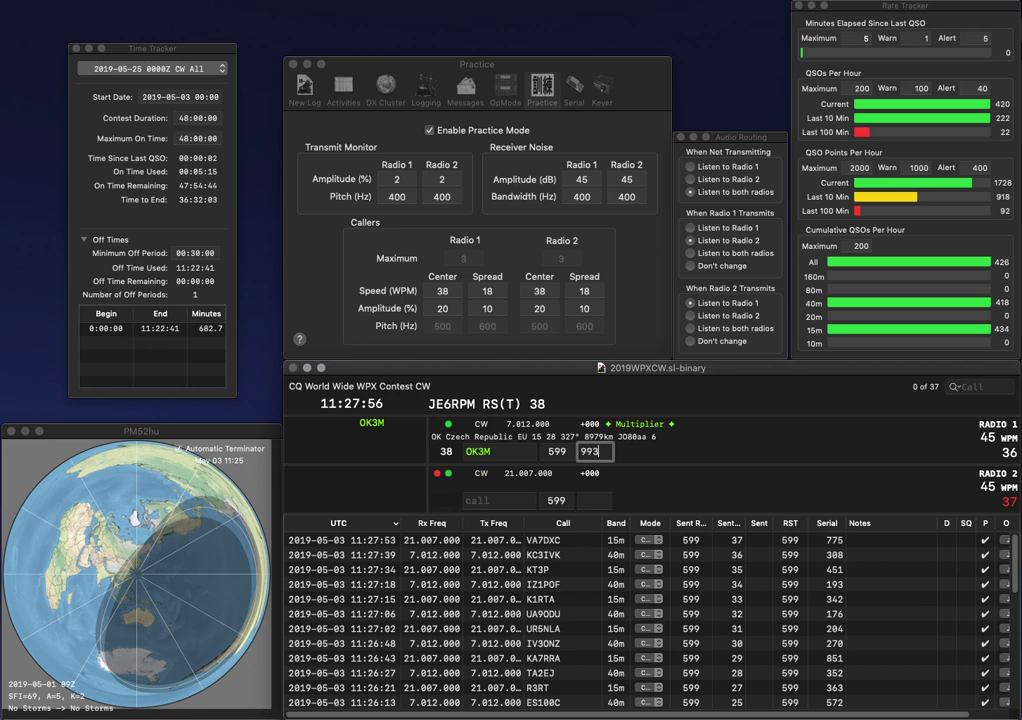
key("Return")
Step: Answer the partial call HA on Radio 2 and the call BU1B on Radio 1
type("HA")
key("Return")
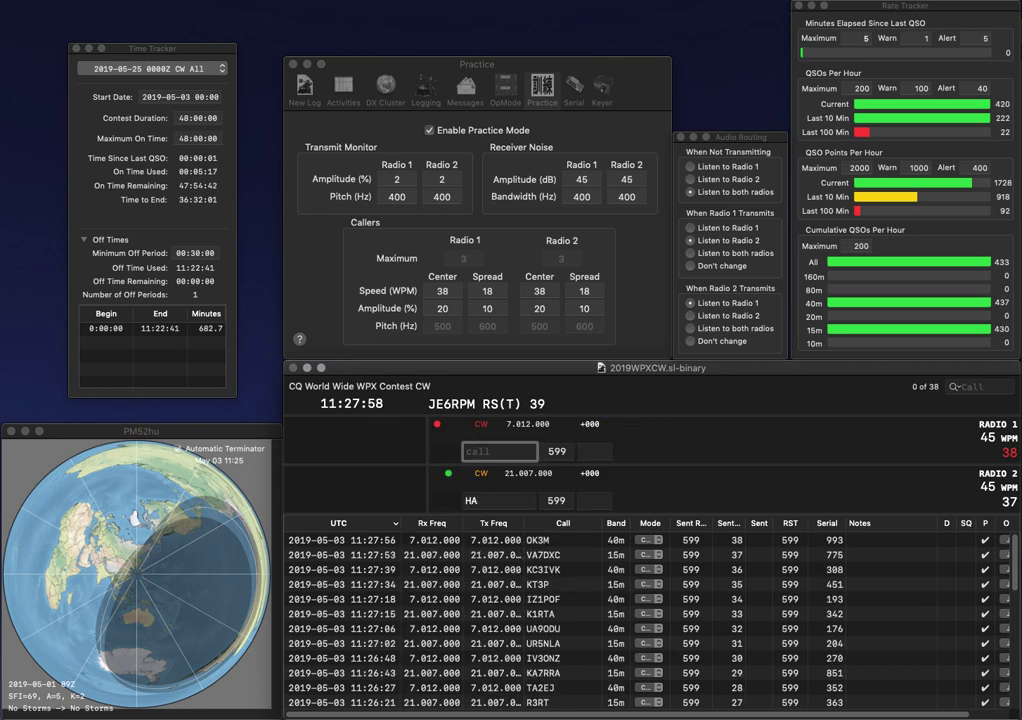
type("BU1B")
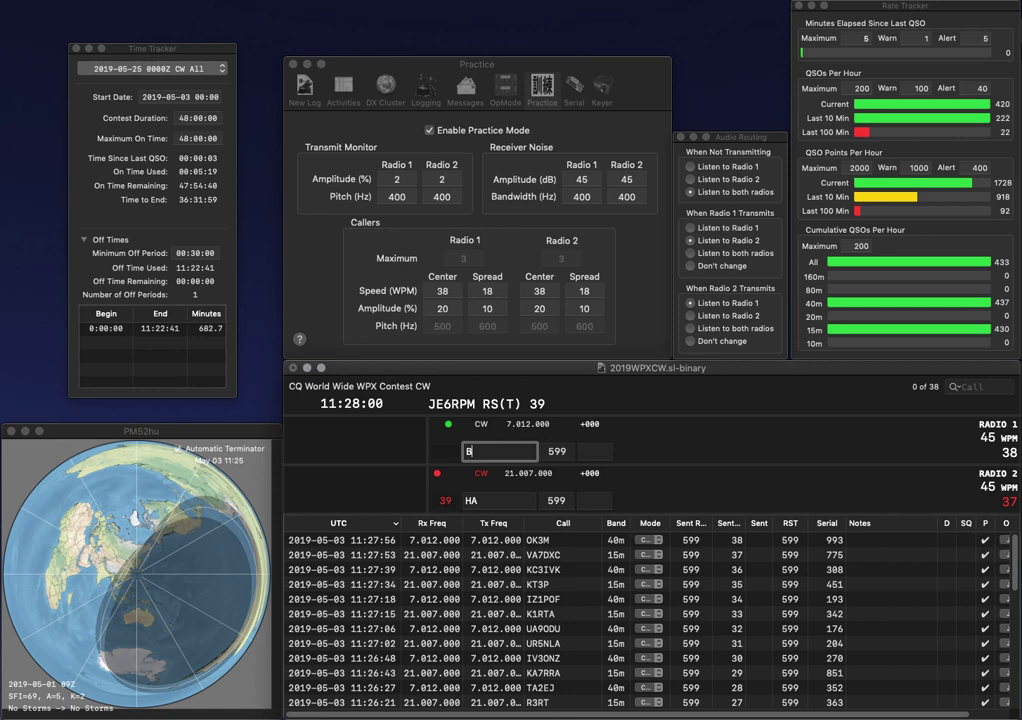
key("Return")
Step: Complete the Radio 2 call as HA8BT and correct the Radio 1 call to BU2BE, sending each
type("8BT")
key("Return")
key("Delete")
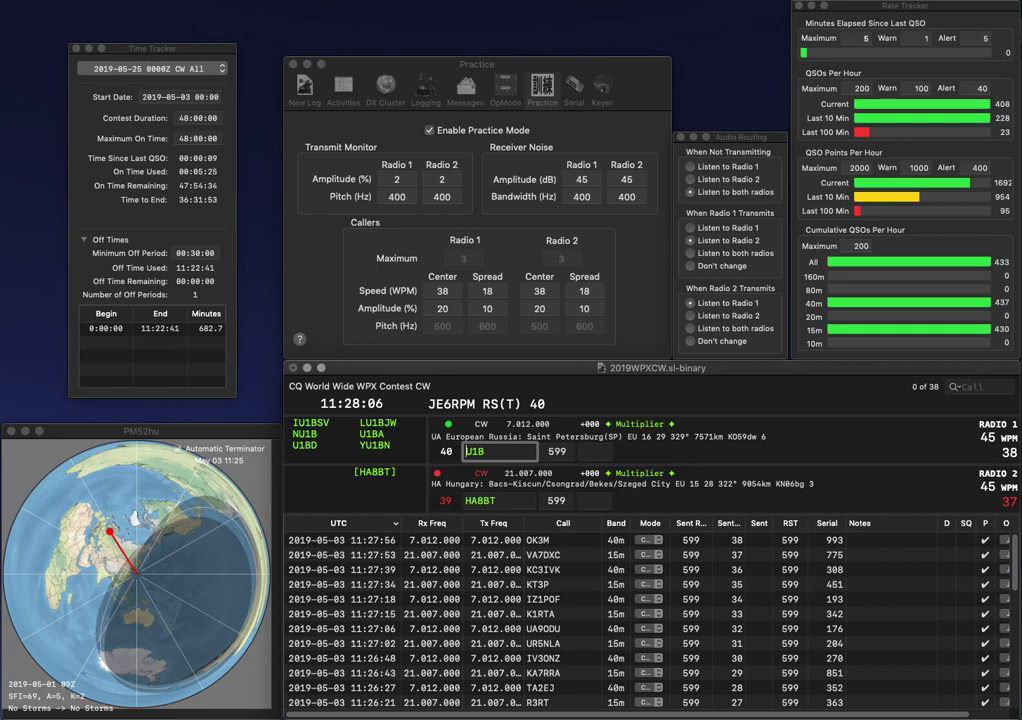
type("6")
key("BackSpace")
type("B")
key("Right")
key("Right")
key("BackSpace")
type("2")
key("Right")
type("E")
key("Return")
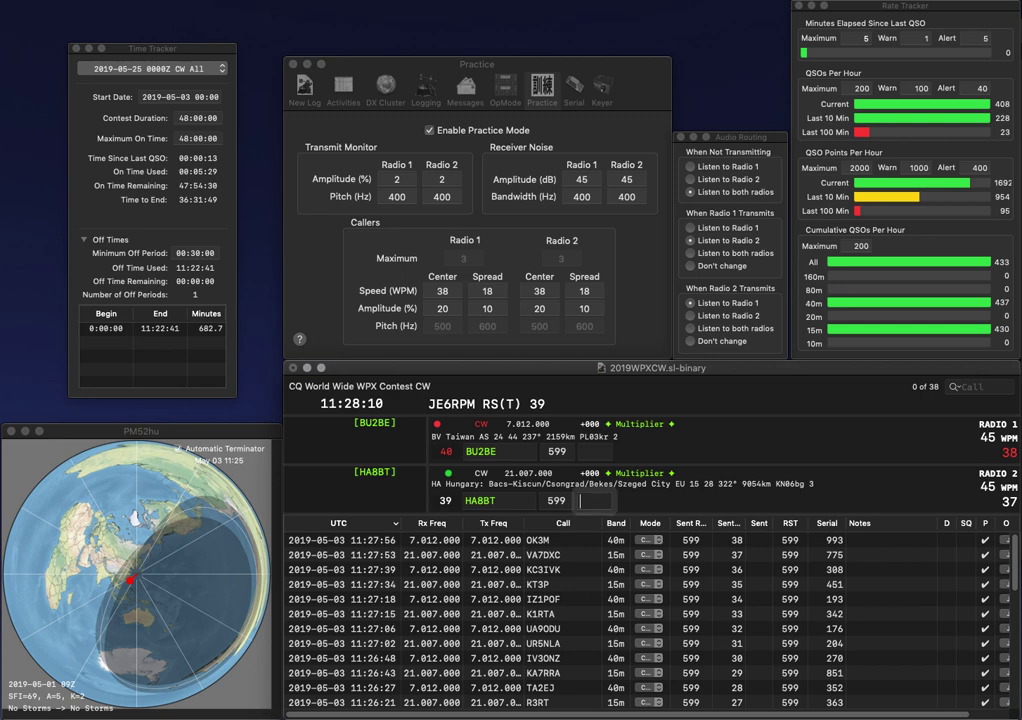
type("14")
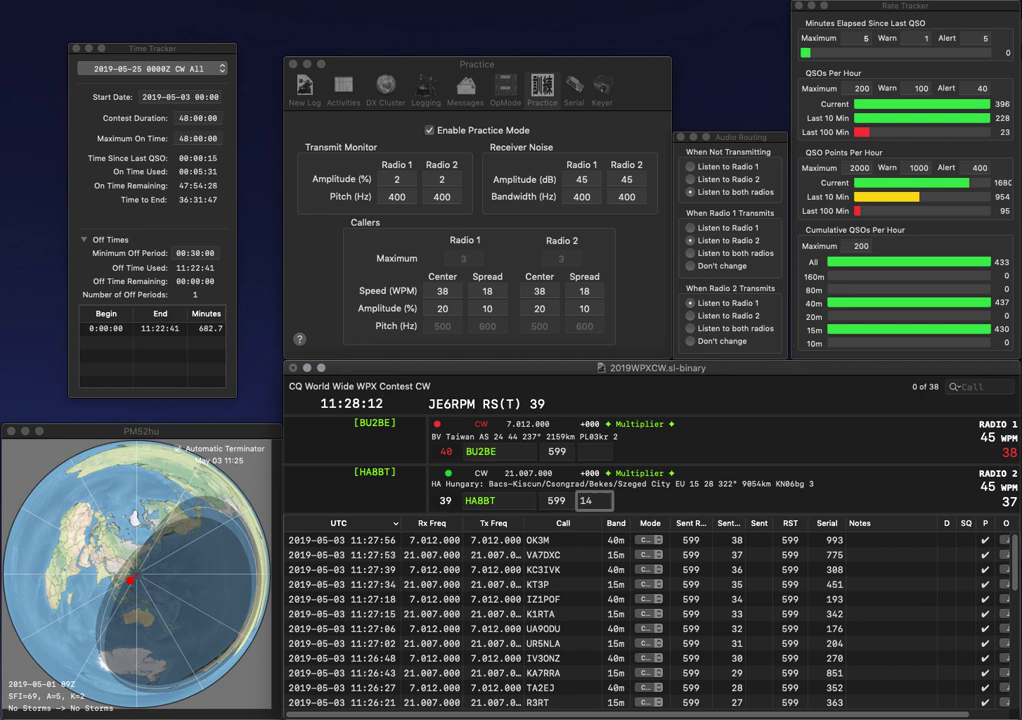
type("6")
key("Return")
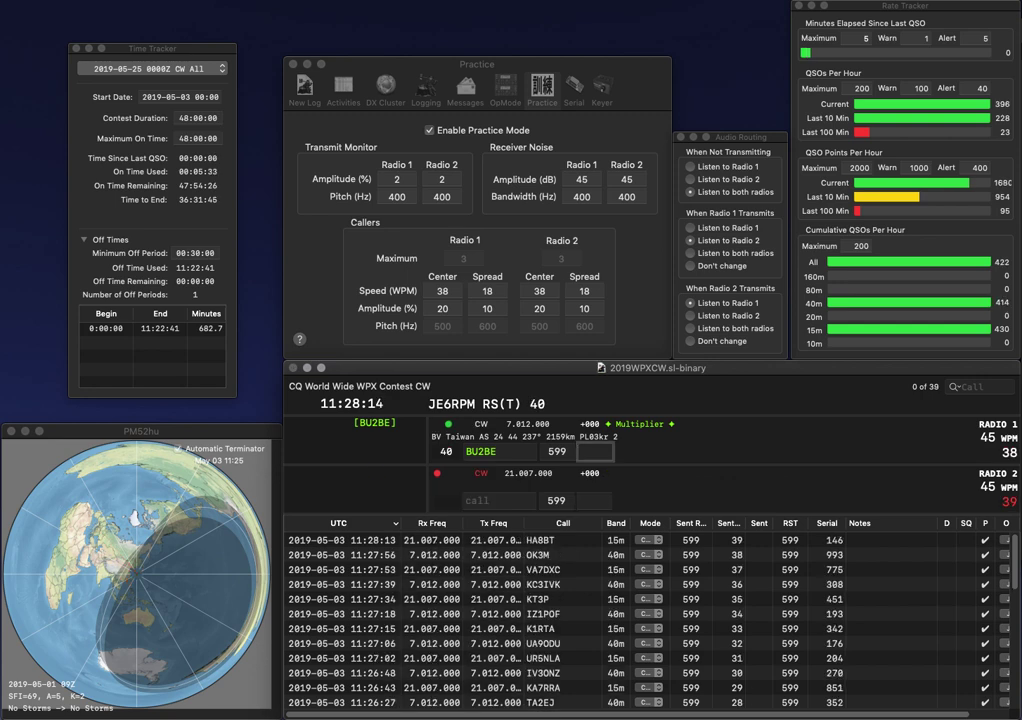
type("731")
key("Return")
type("RV7M")
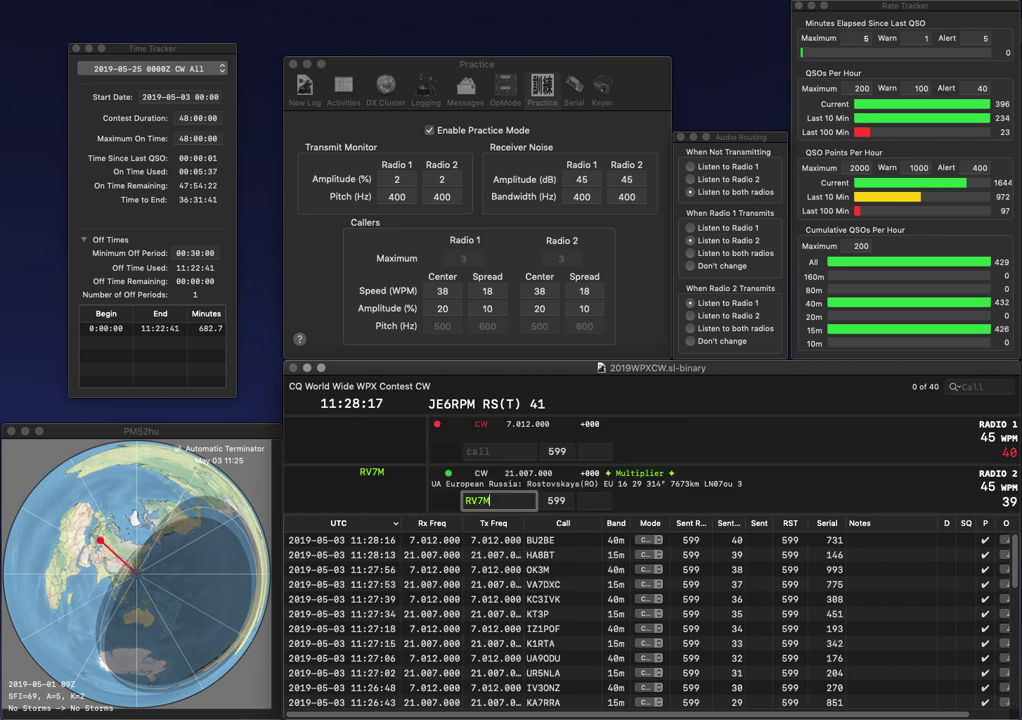
key("Return")
type("YV5RDC")
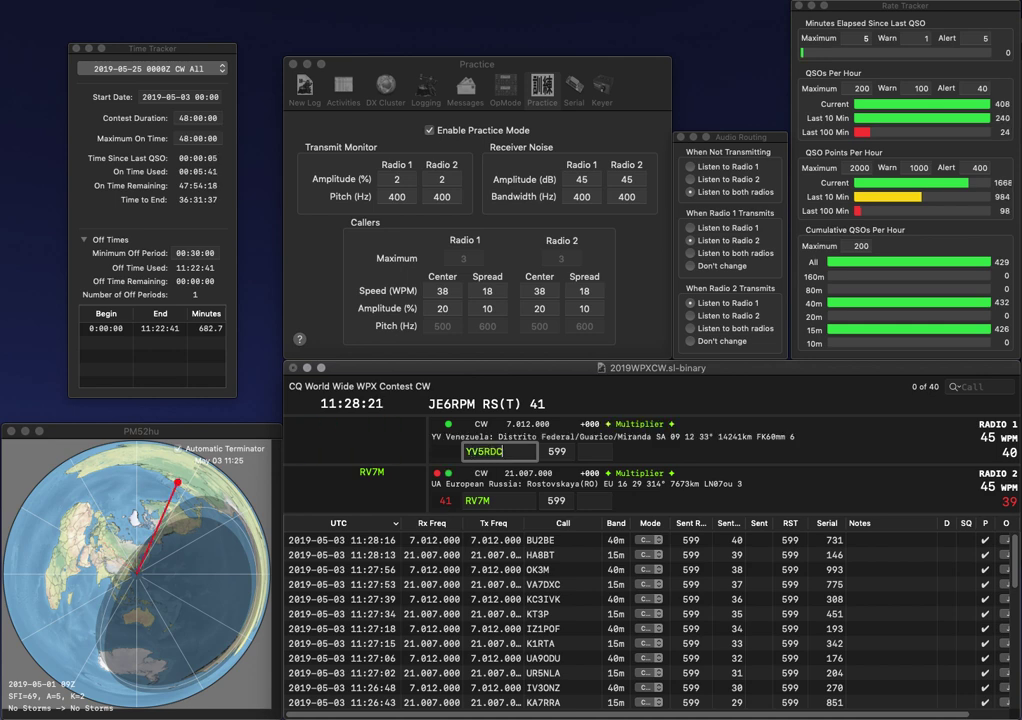
key("Return")
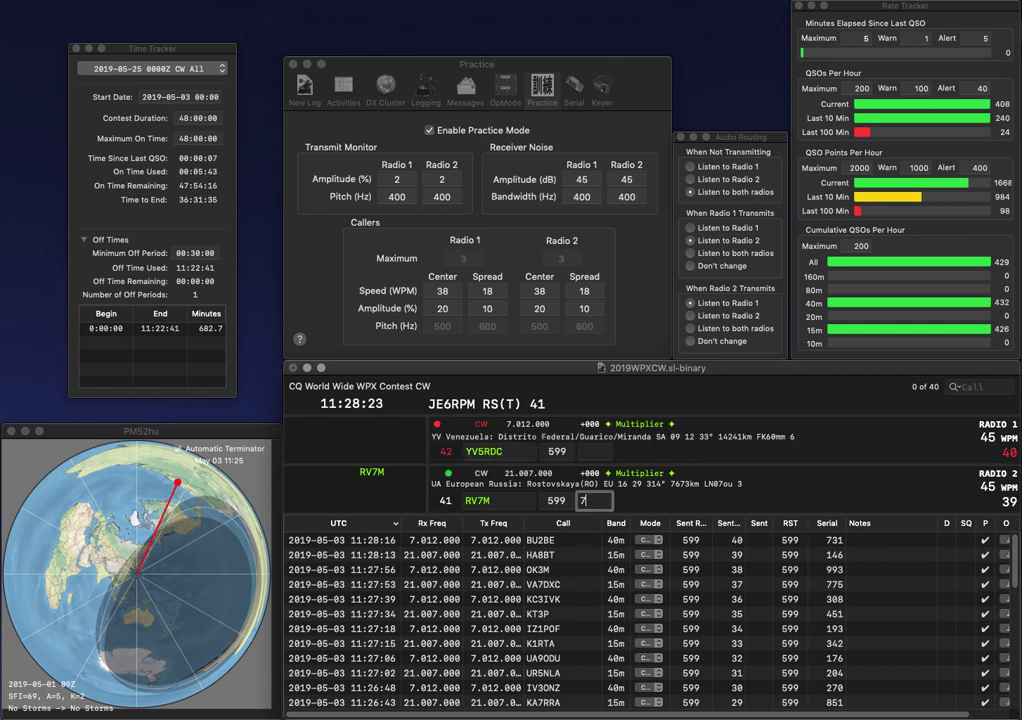
type("00")
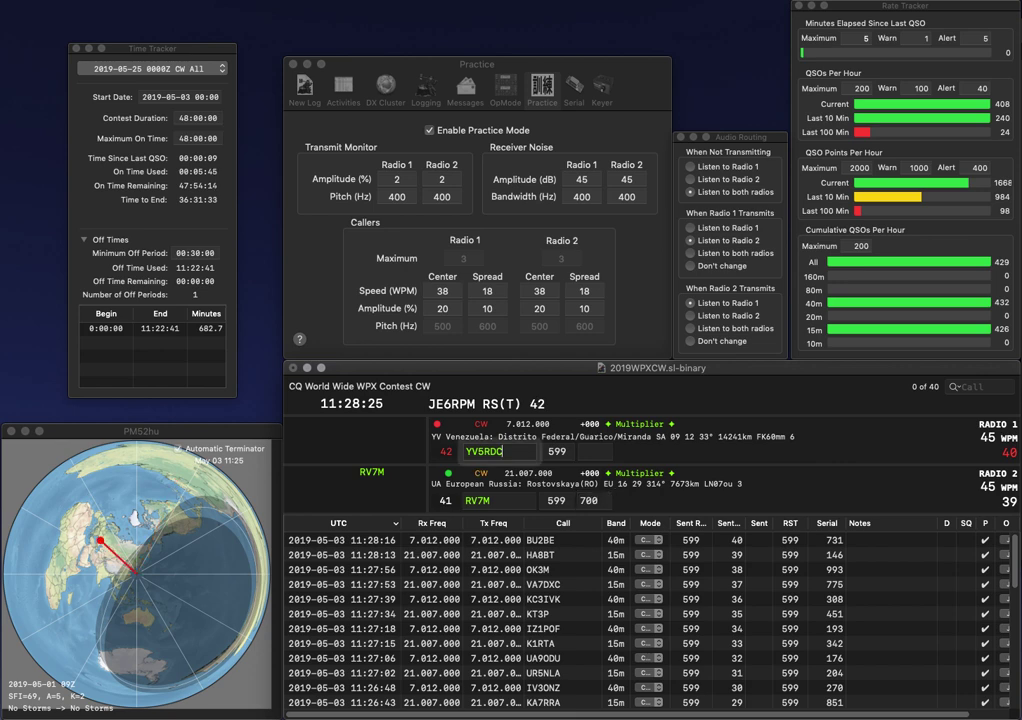
key("Return")
key("Delete")
type("4")
key("Return")
type("N4R")
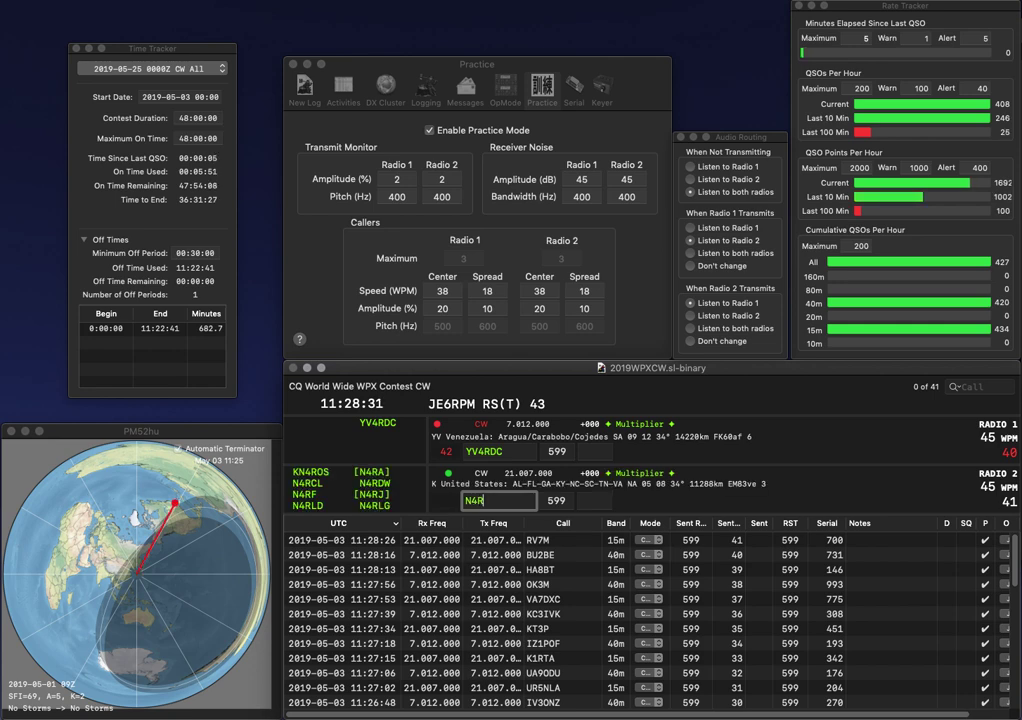
type("UA")
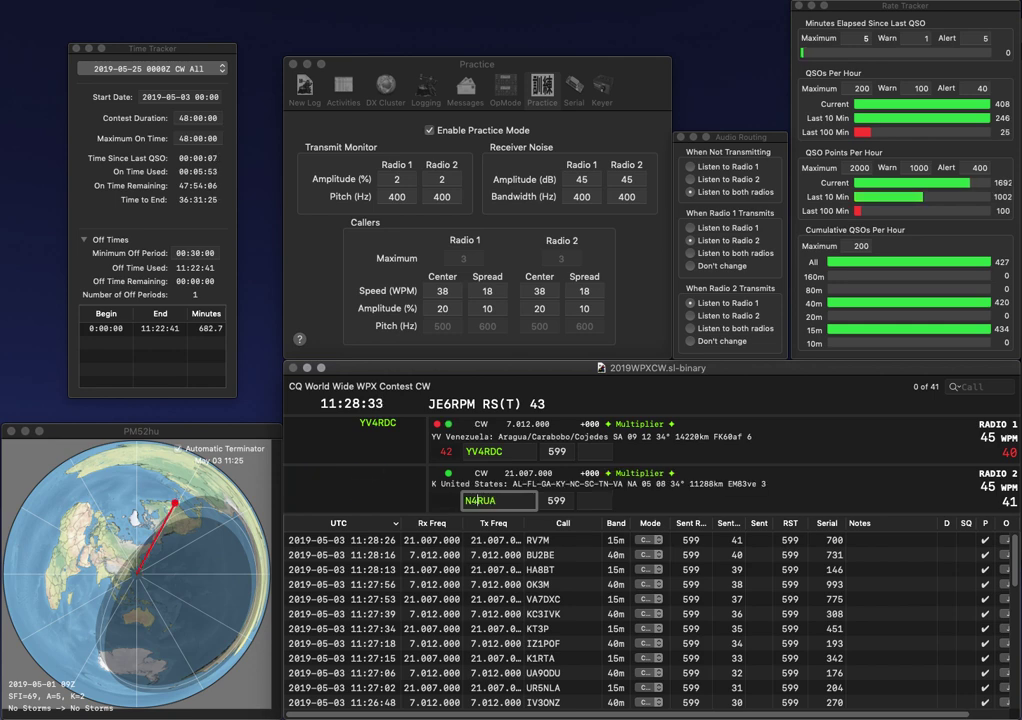
key("BackSpace")
type("3")
key("Return")
Step: Log YV4RDC on Radio 1 with serial 382 and N3RUA on Radio 2 with serial 354
type("38")
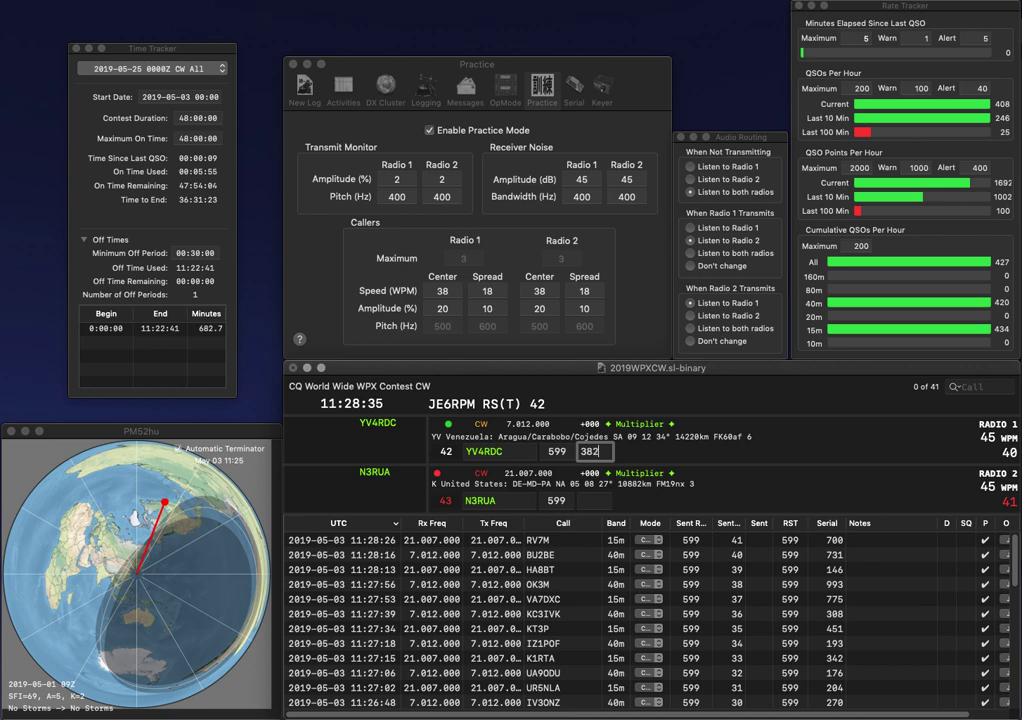
key("Return")
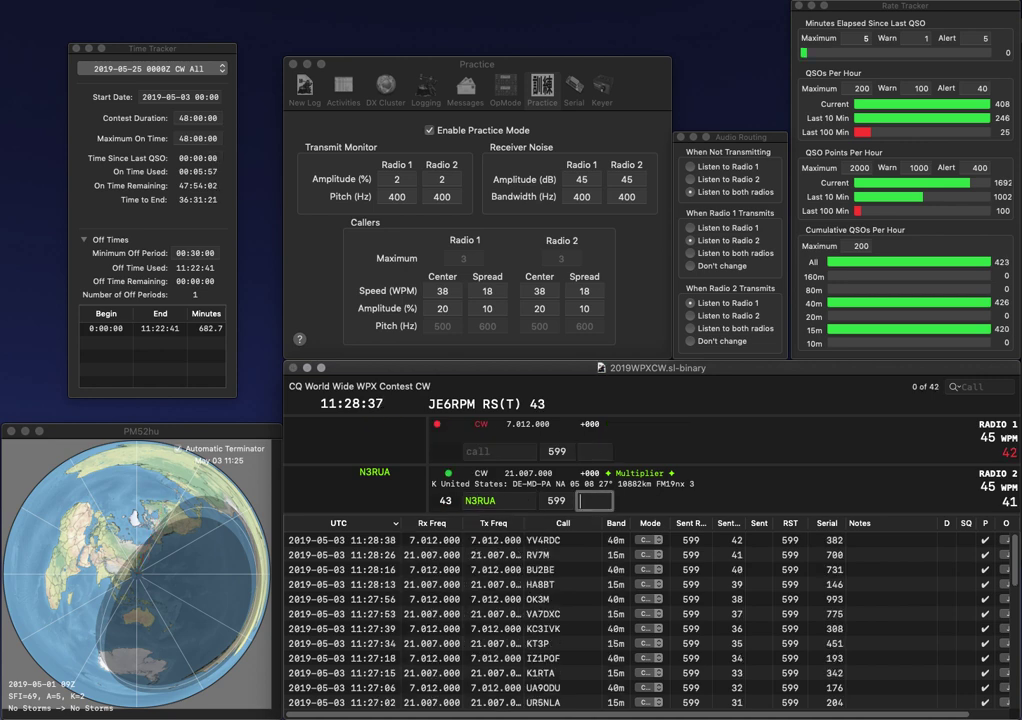
type("353")
key("Return")
Step: Answer the partial calls HCW on Radio 1 and LZ1J on Radio 2
type("HCW")
key("Return")
type("N")
key("BackSpace")
type("LZ1J")
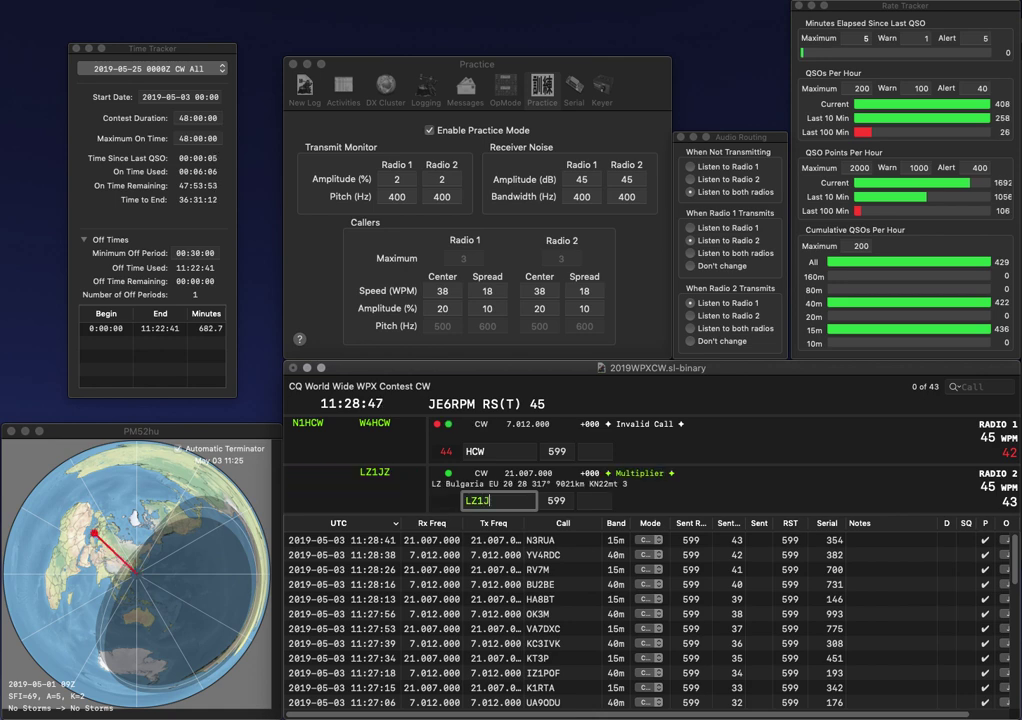
key("Return")
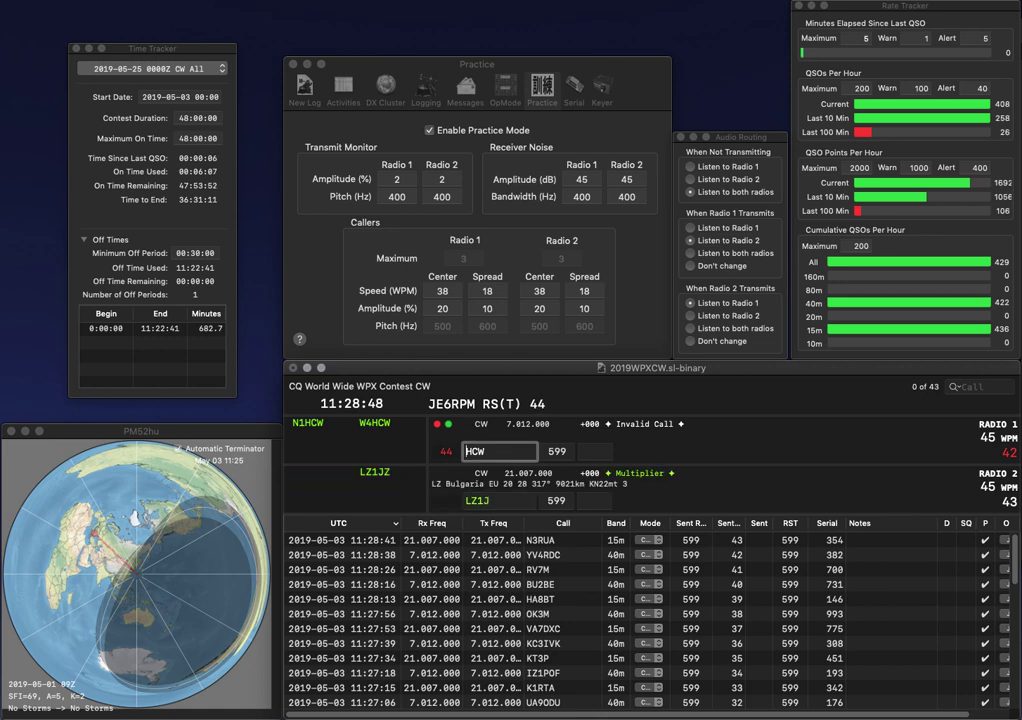
key("Return")
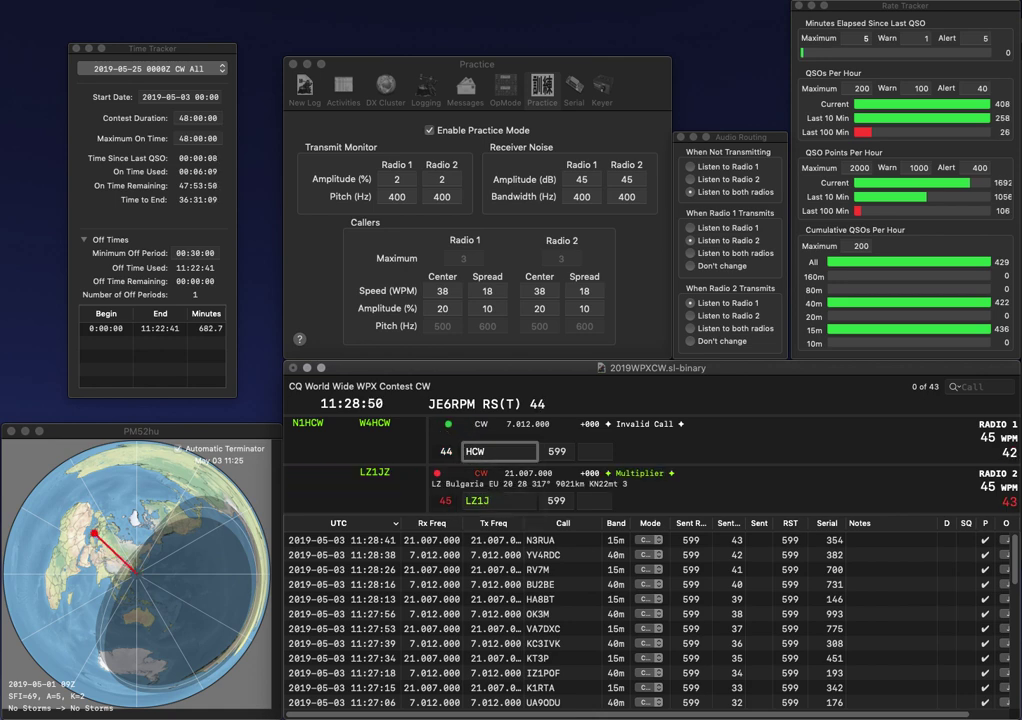
Step: Try N1HCW on Radio 1 and LZ1JH on Radio 2, and restore the Radio 1 call to HCW
type("N1")
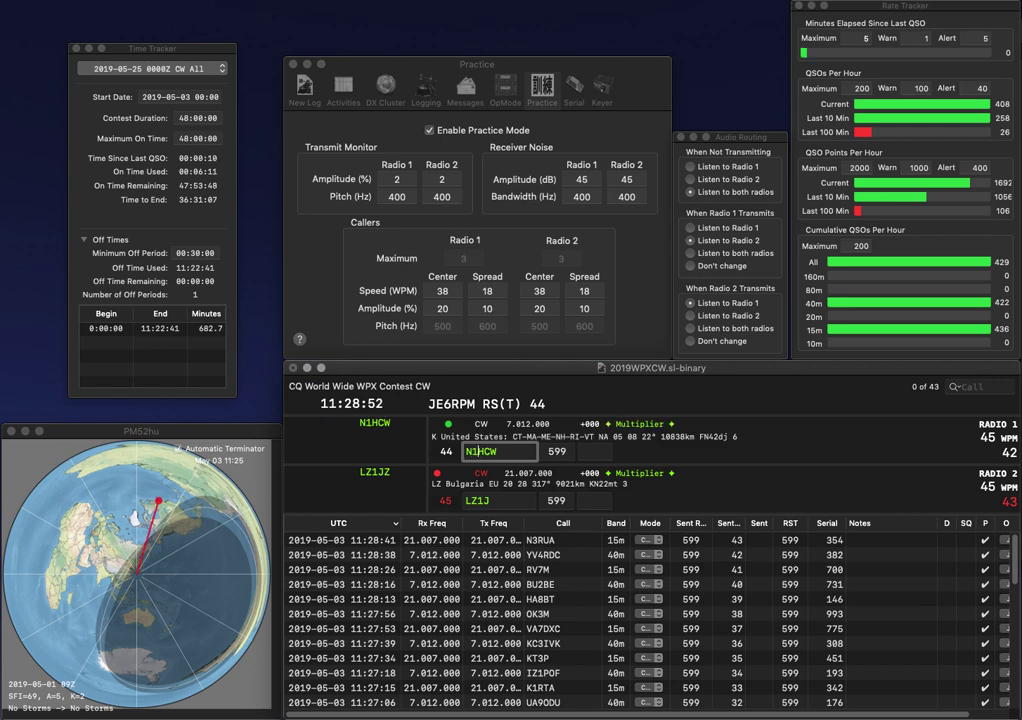
key("Return")
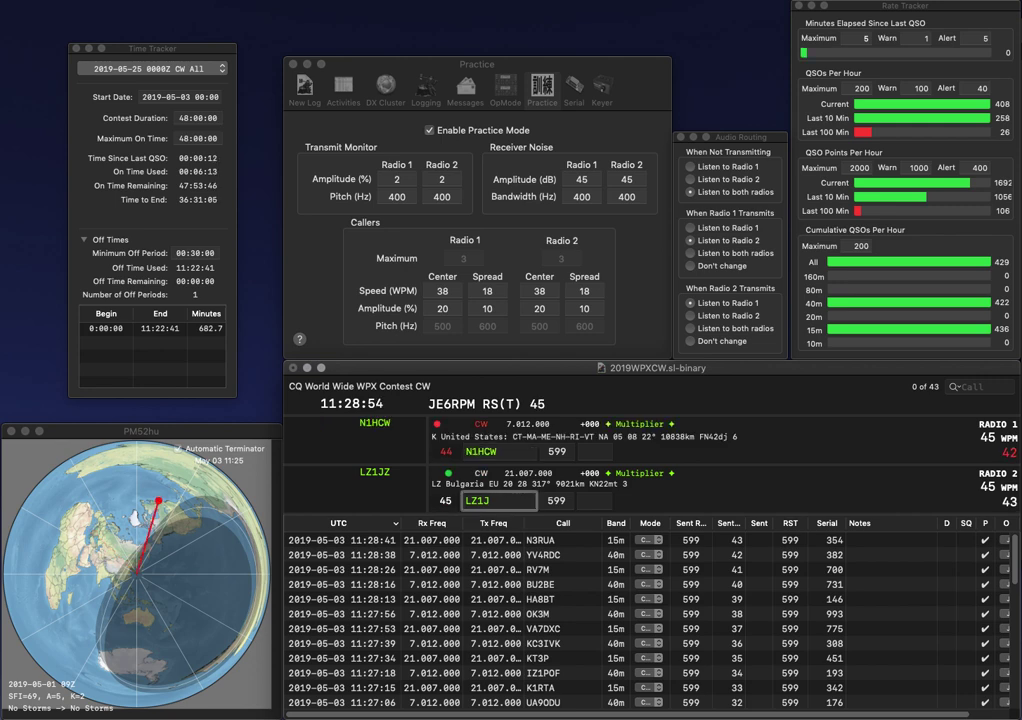
type("H")
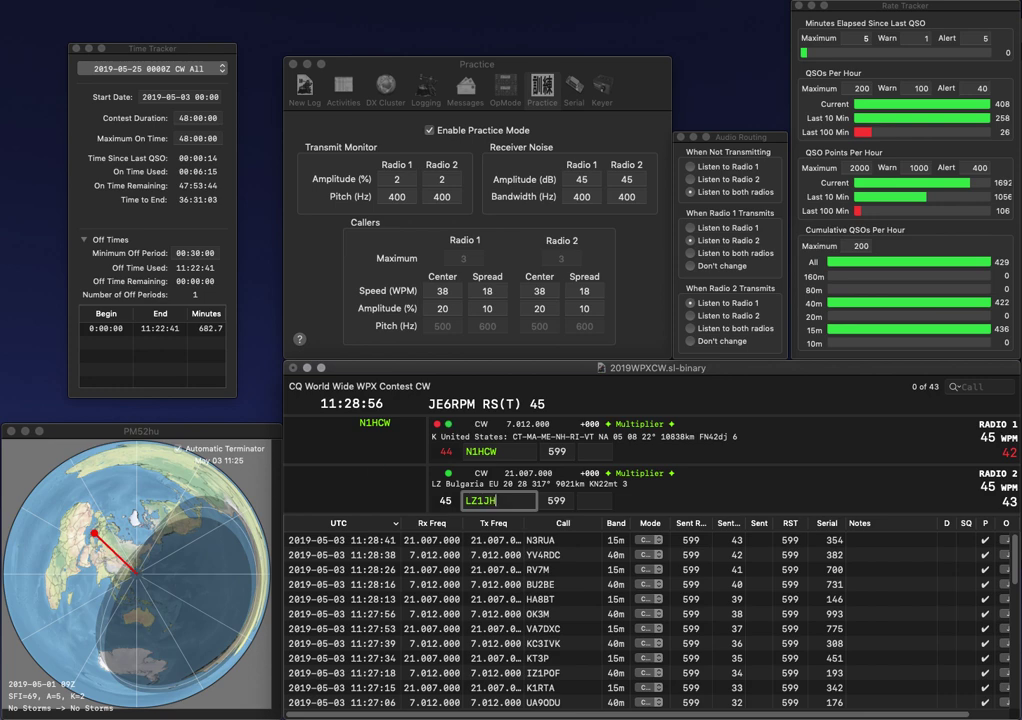
key("Return")
key("BackSpace")
key("BackSpace")
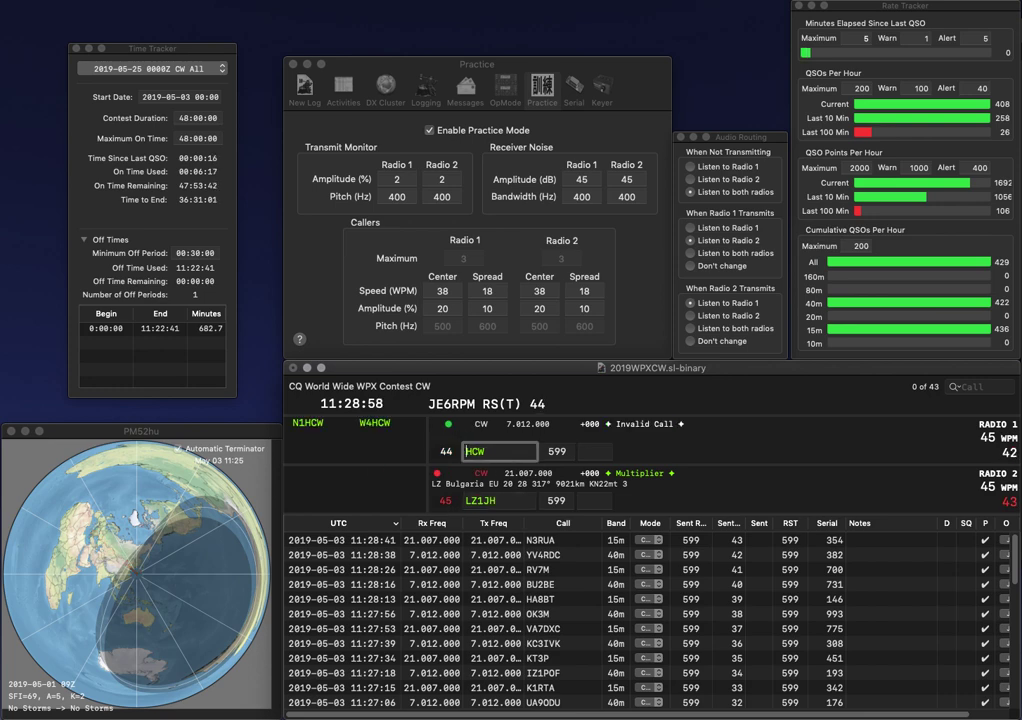
Step: Correct the Radio 2 call to LZ115RF and send the answer
left_click(496, 500)
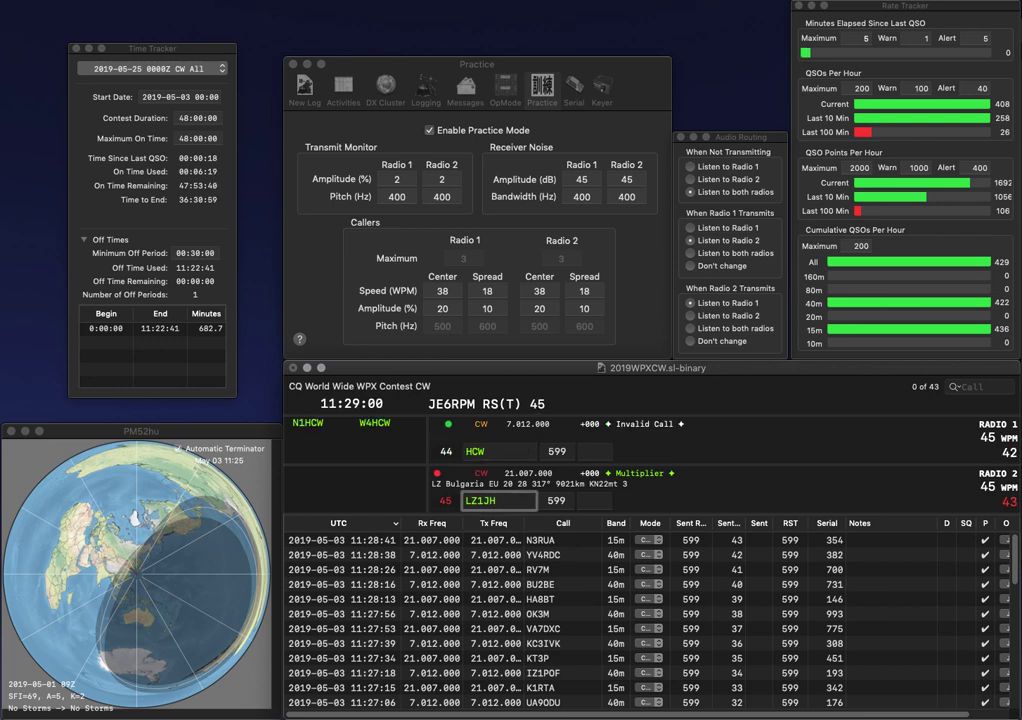
key("BackSpace")
key("BackSpace")
type("1H")
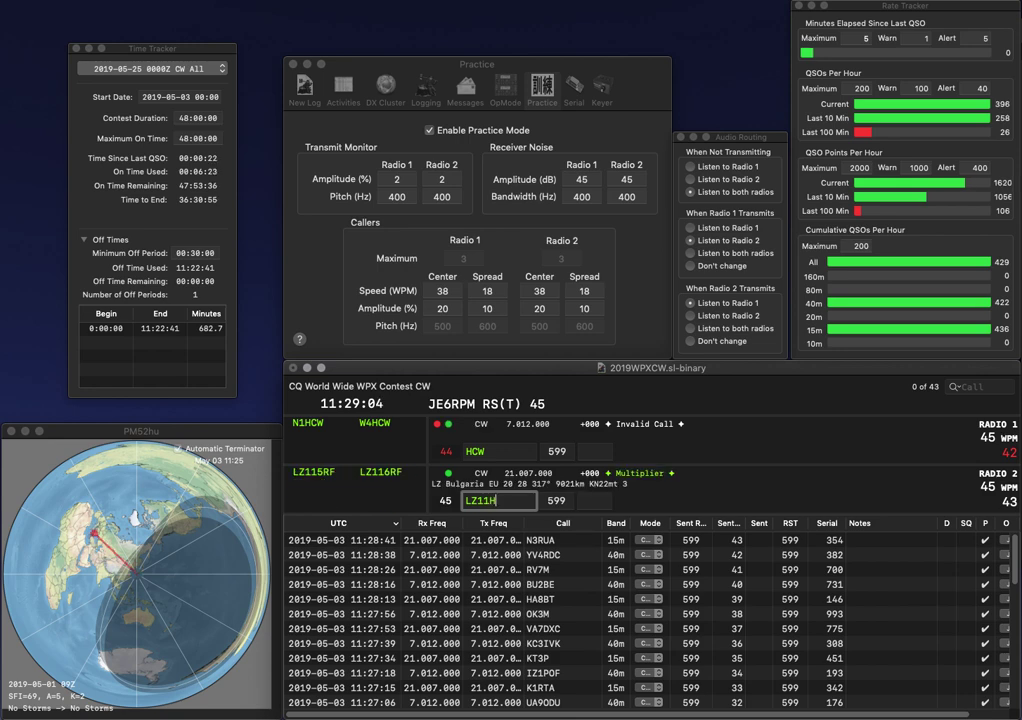
key("Delete")
type("5RF")
key("Return")
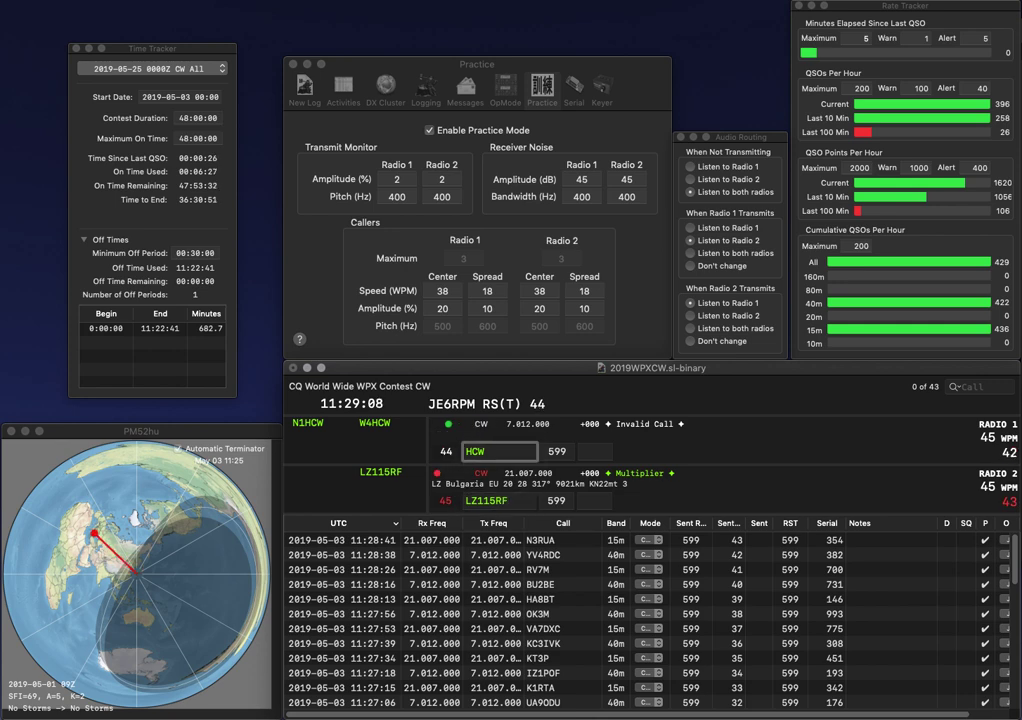
Step: Change the Radio 1 partial call to 5CW and send the answer
type("P")
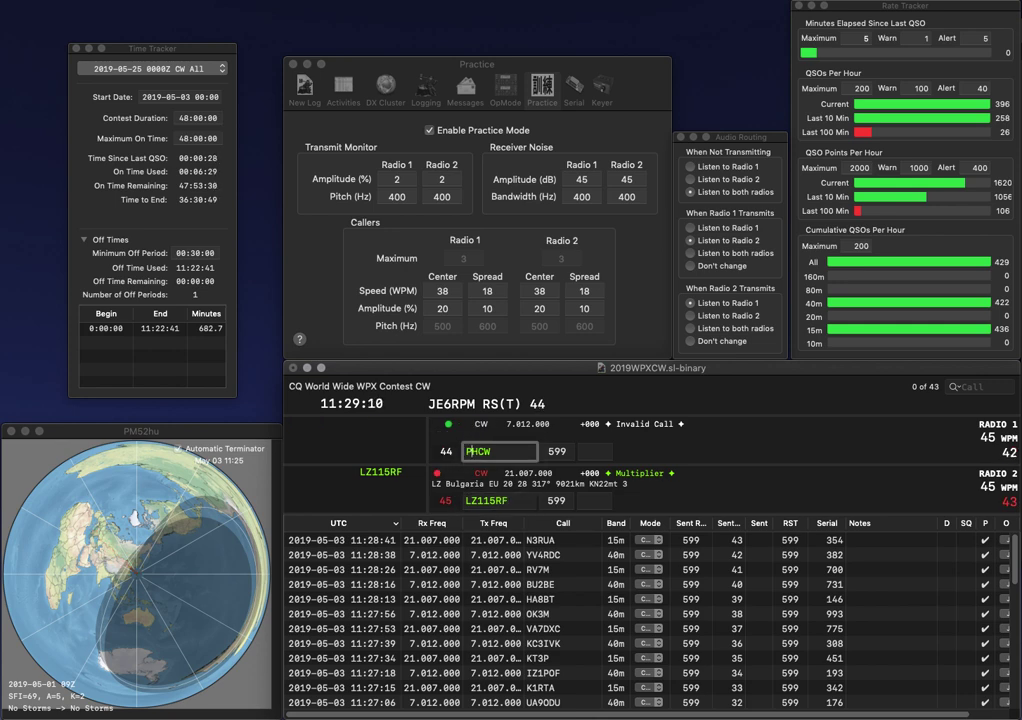
key("Delete")
key("Left")
type("5")
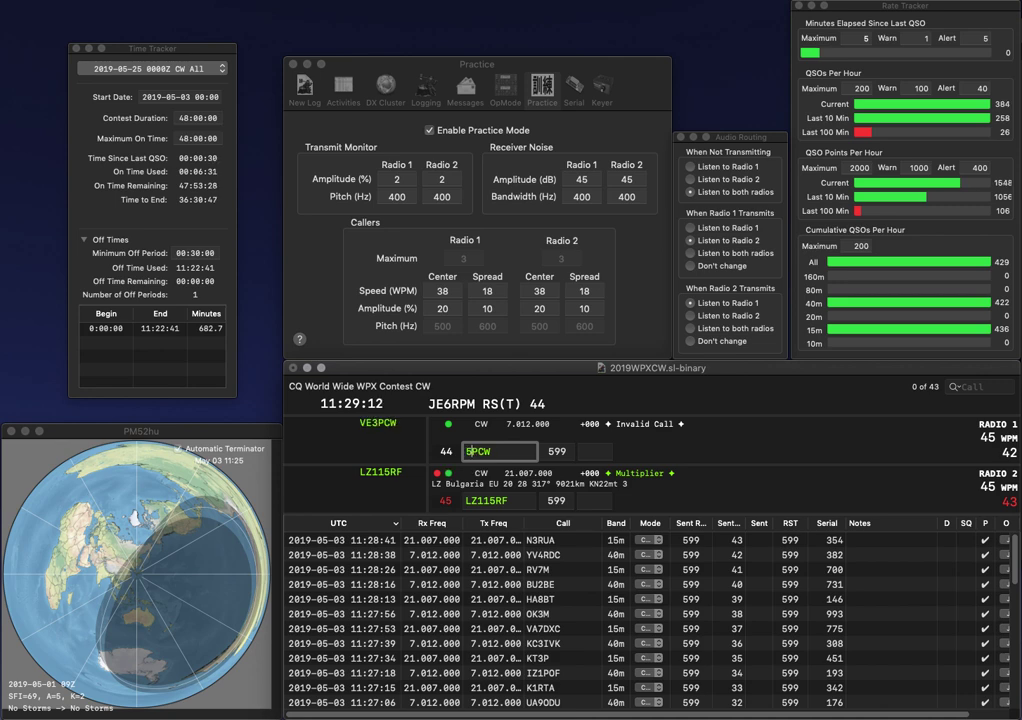
key("Delete")
key("Return")
Step: Log LZ115RF on Radio 2 with serial 671
key("space")
type("671")
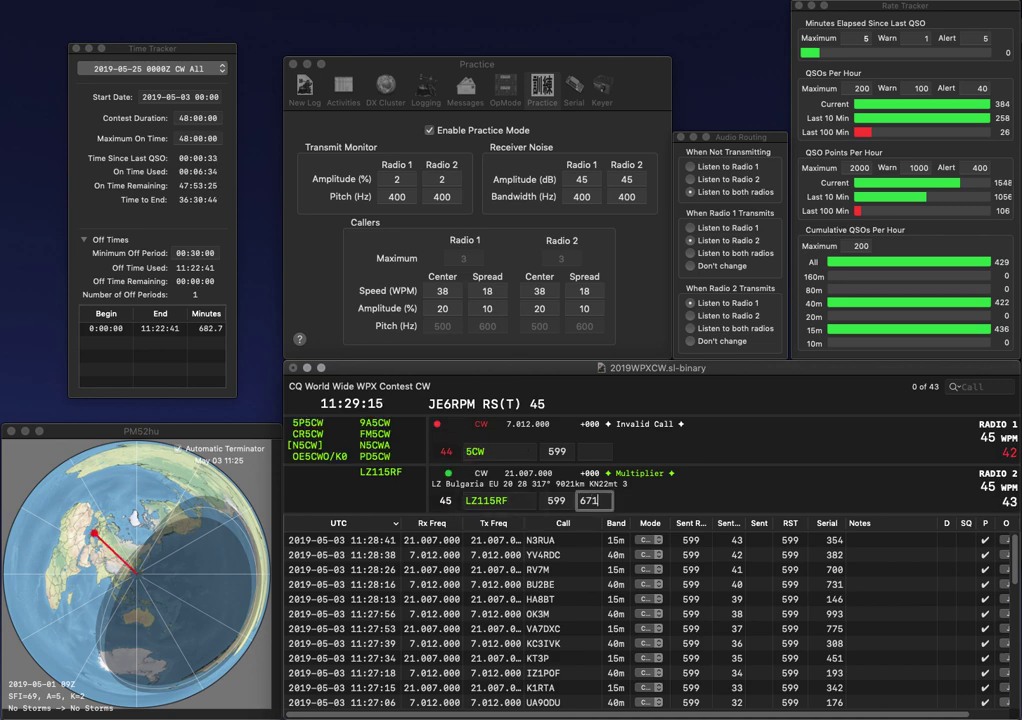
key("Return")
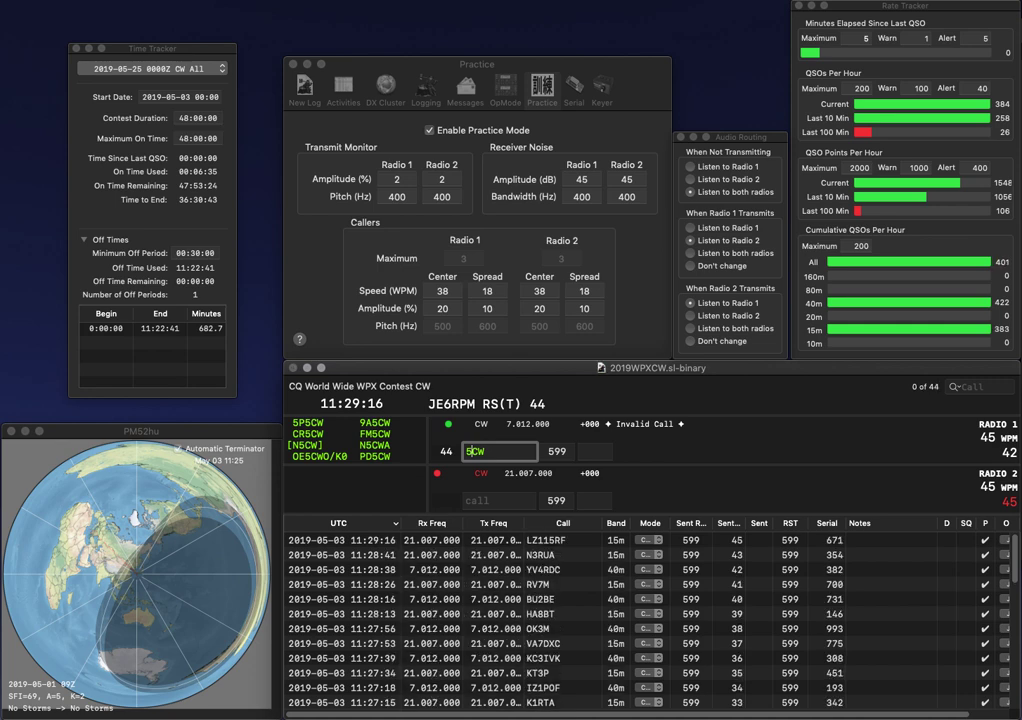
Step: Send the Radio 1 call corrected to 5P5CW and answer NF8I on Radio 2
type("5P")
key("Return")
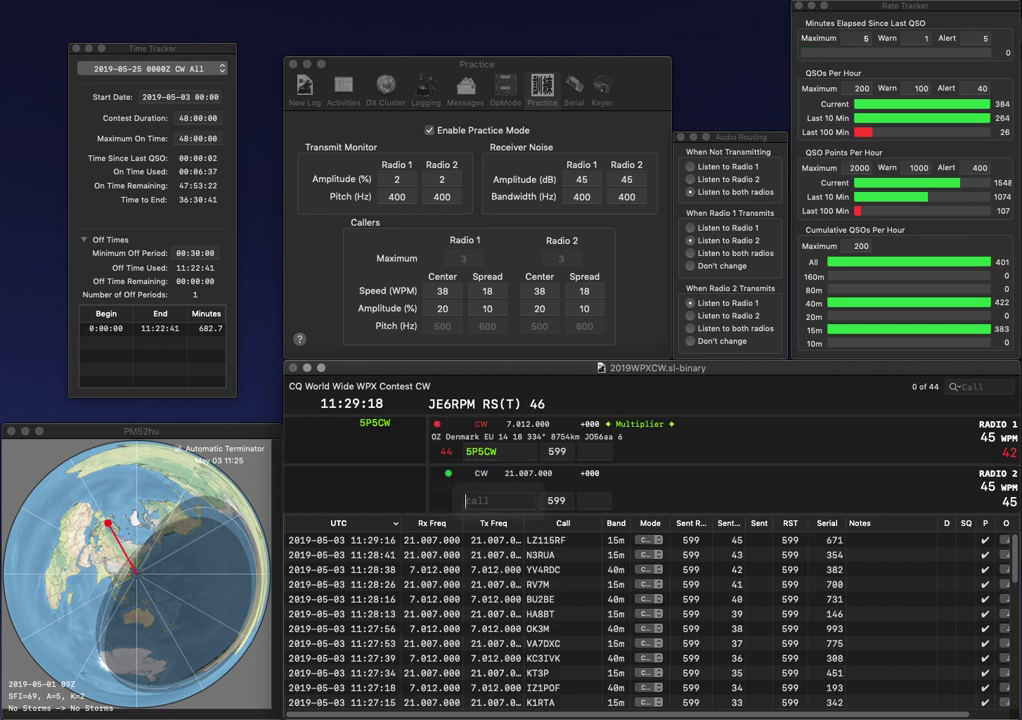
type("NF8I")
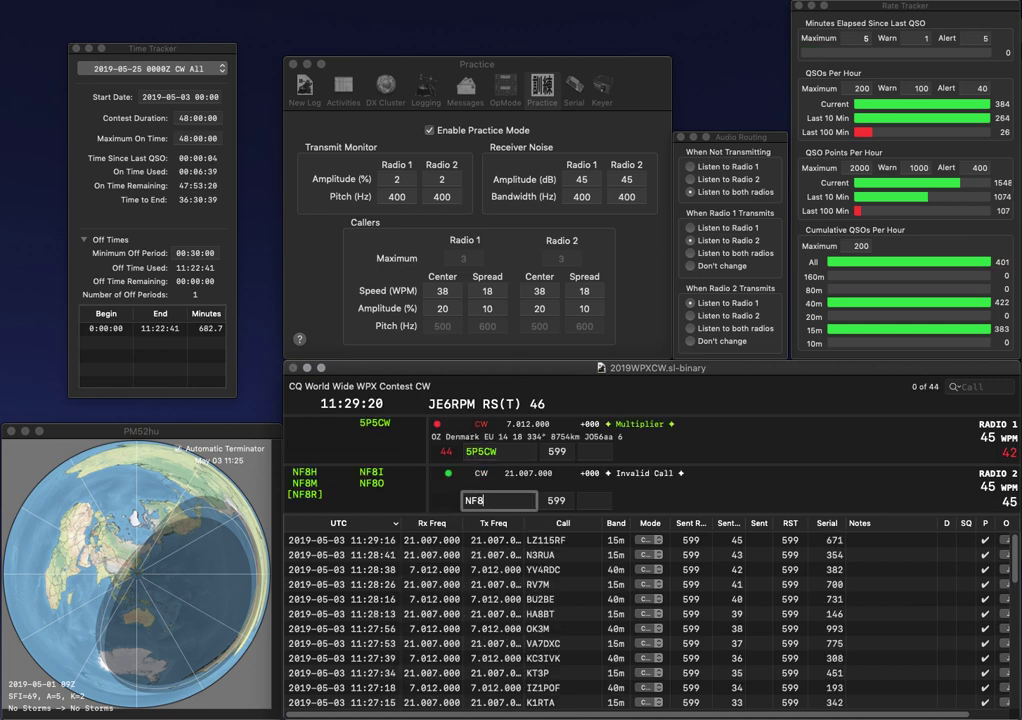
key("Return")
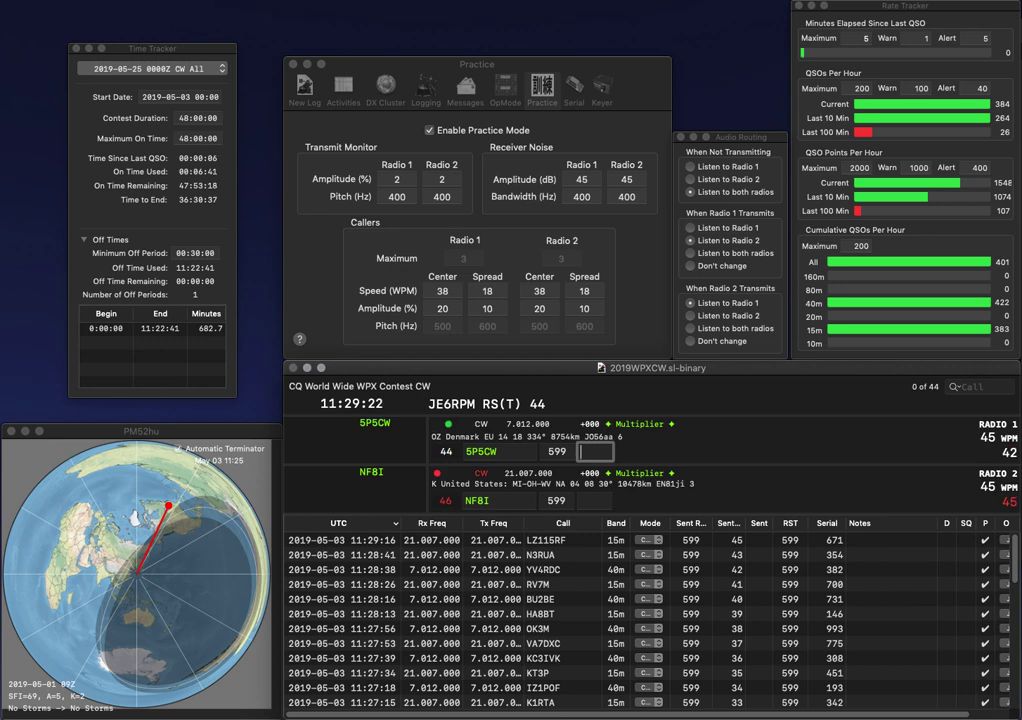
type("957")
key("Return")
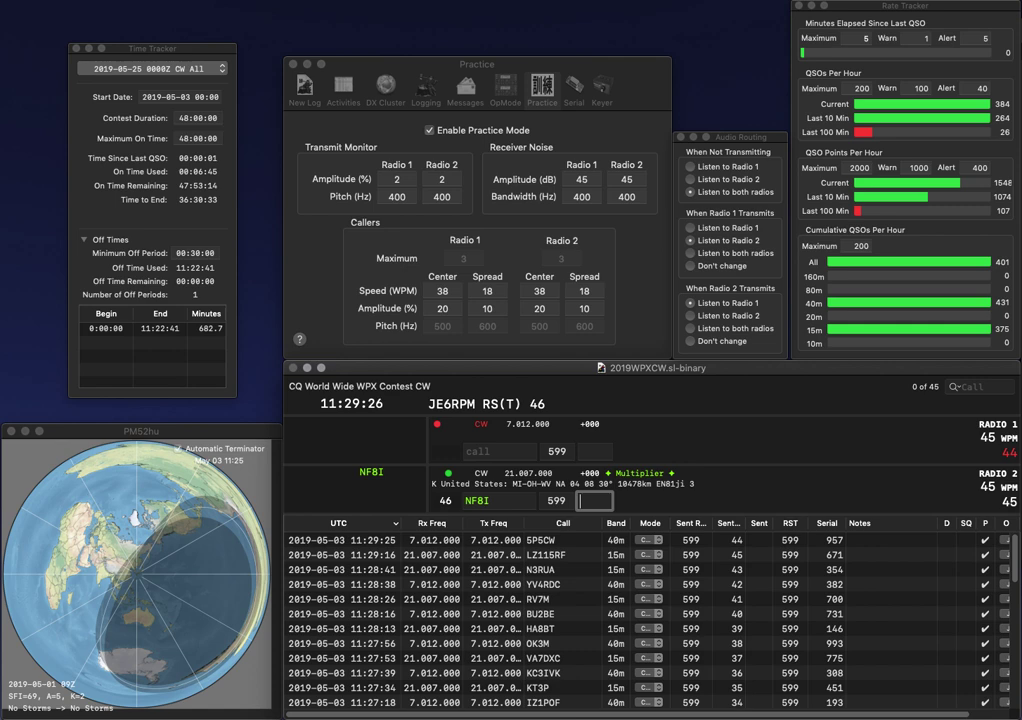
type("157")
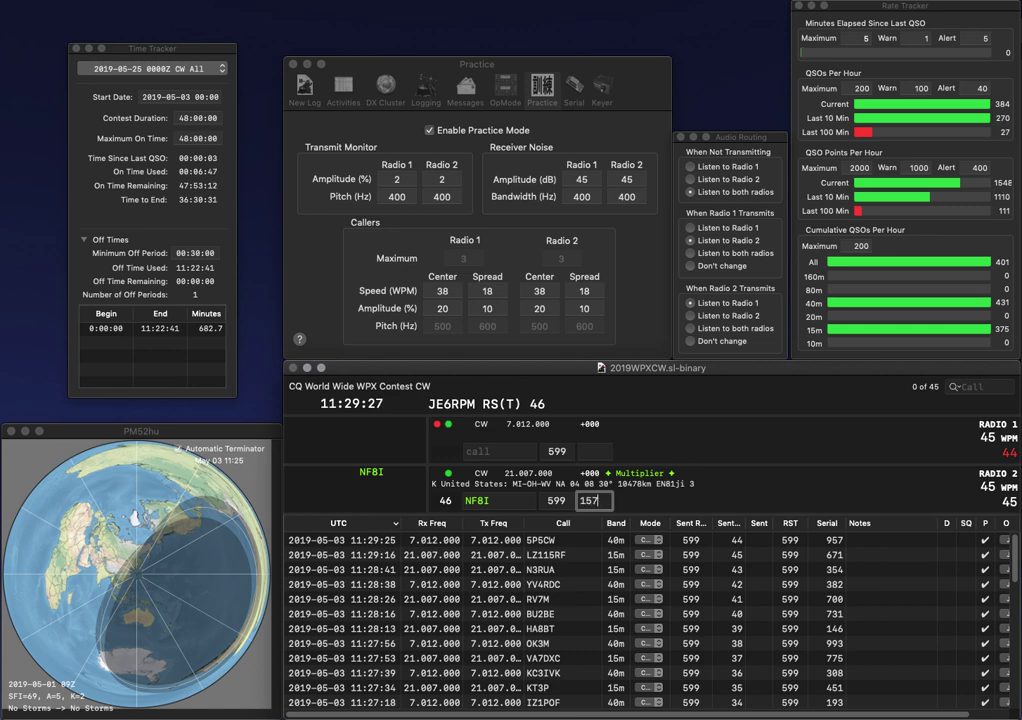
key("Return")
Step: Enter the next callers and answer the partial calls 5PBJ on Radio 2 and ESI on Radio 1
type("ES/3")
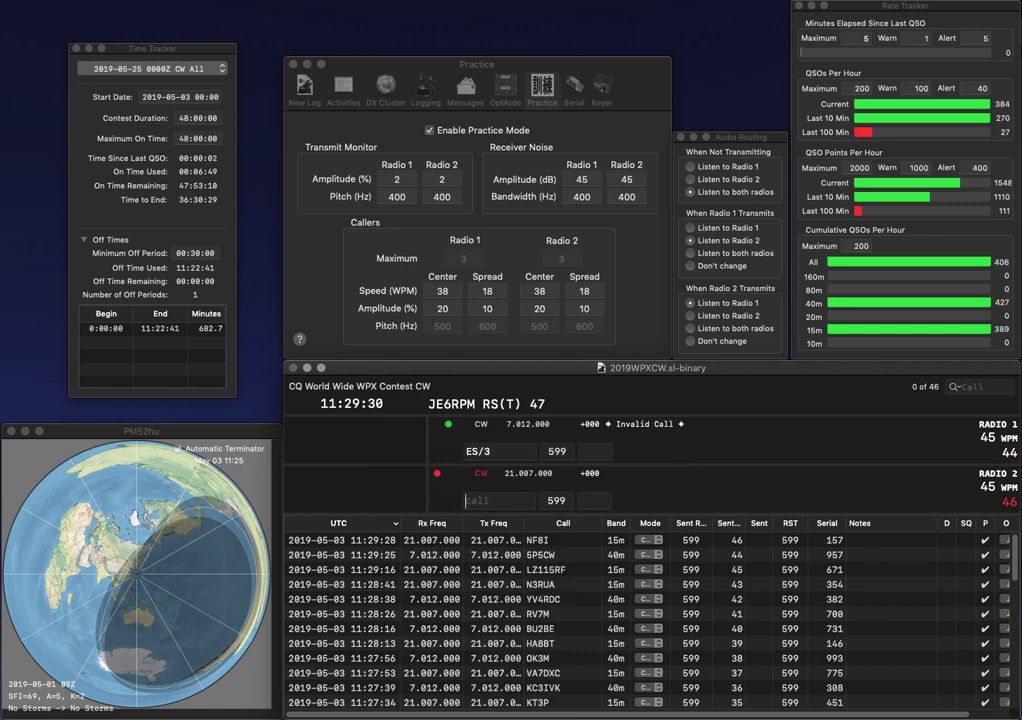
type("5PBJ")
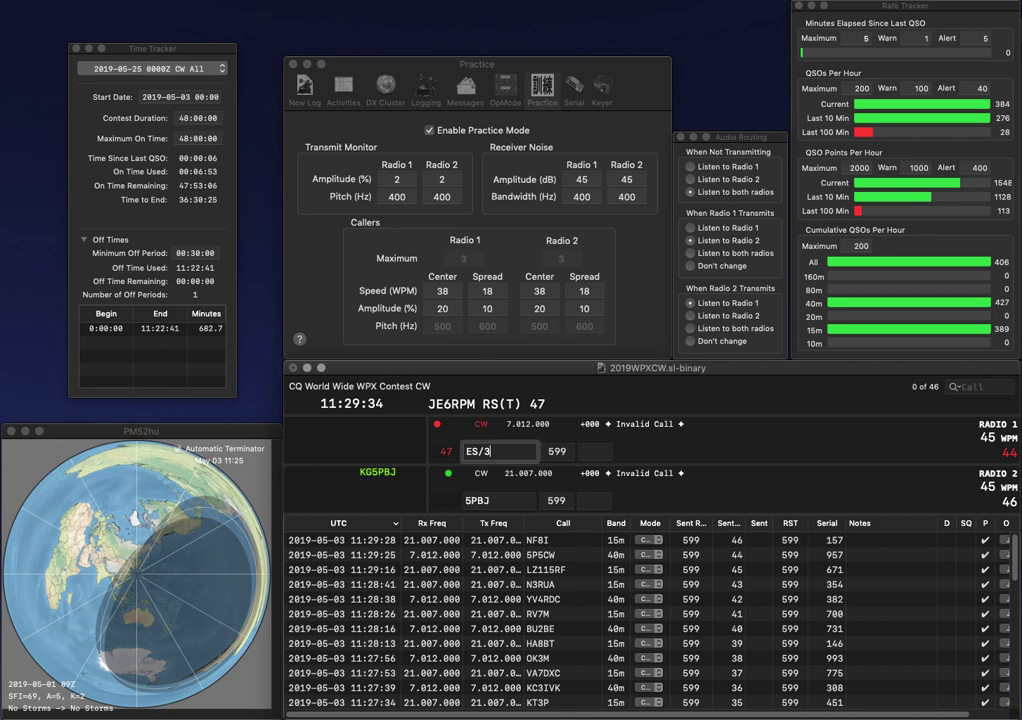
key("BackSpace")
key("Down")
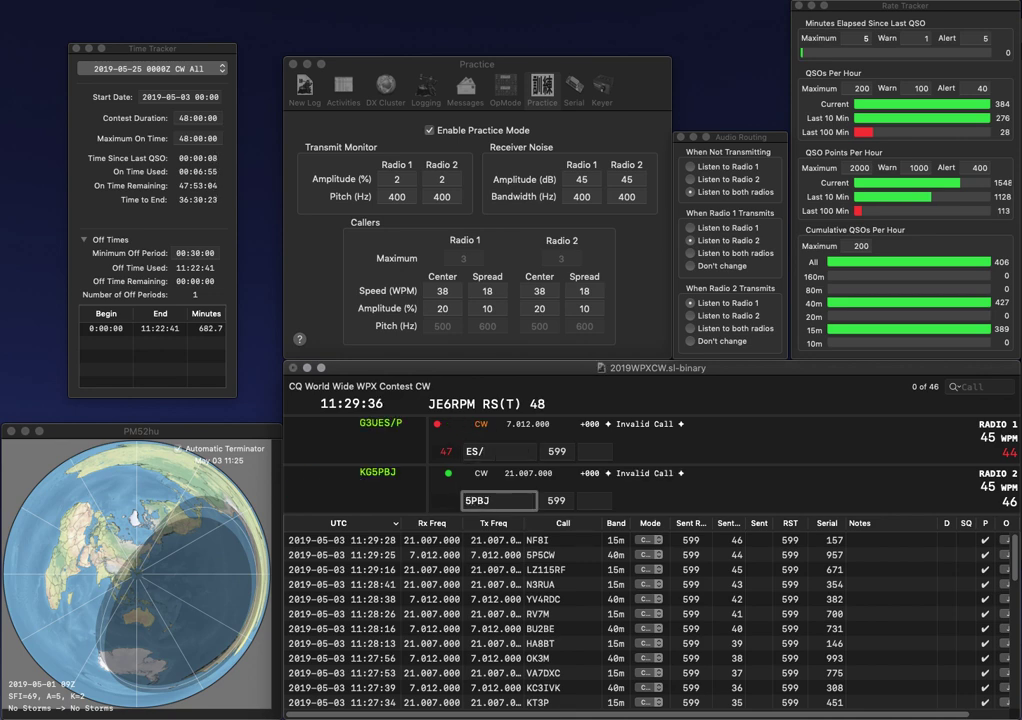
key("Return")
key("BackSpace")
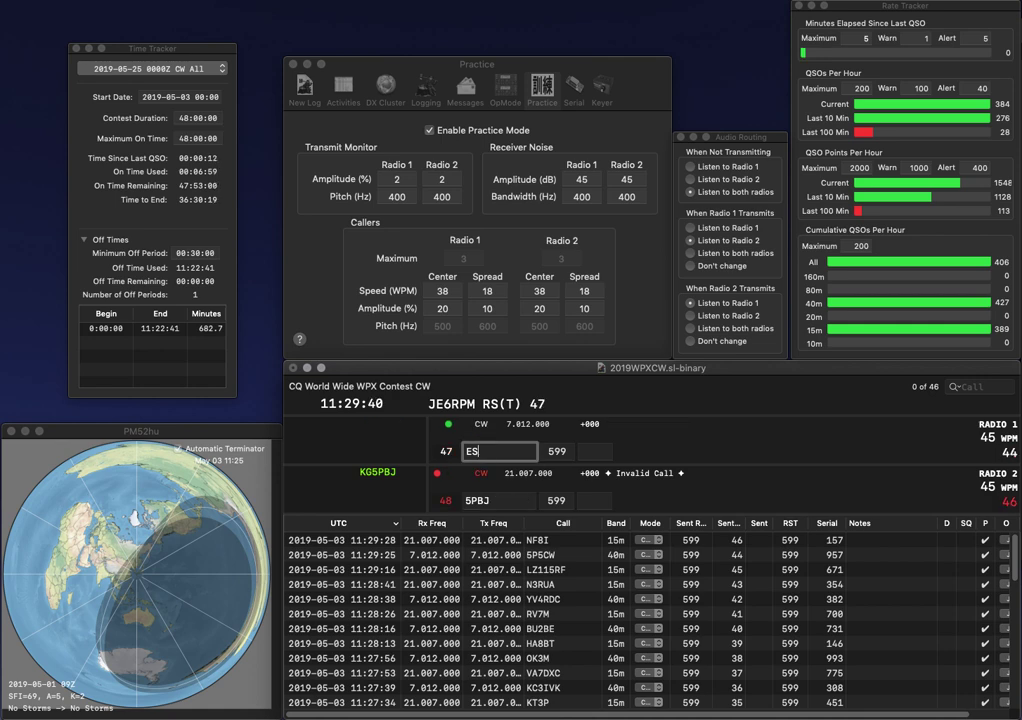
type("I")
key("Return")
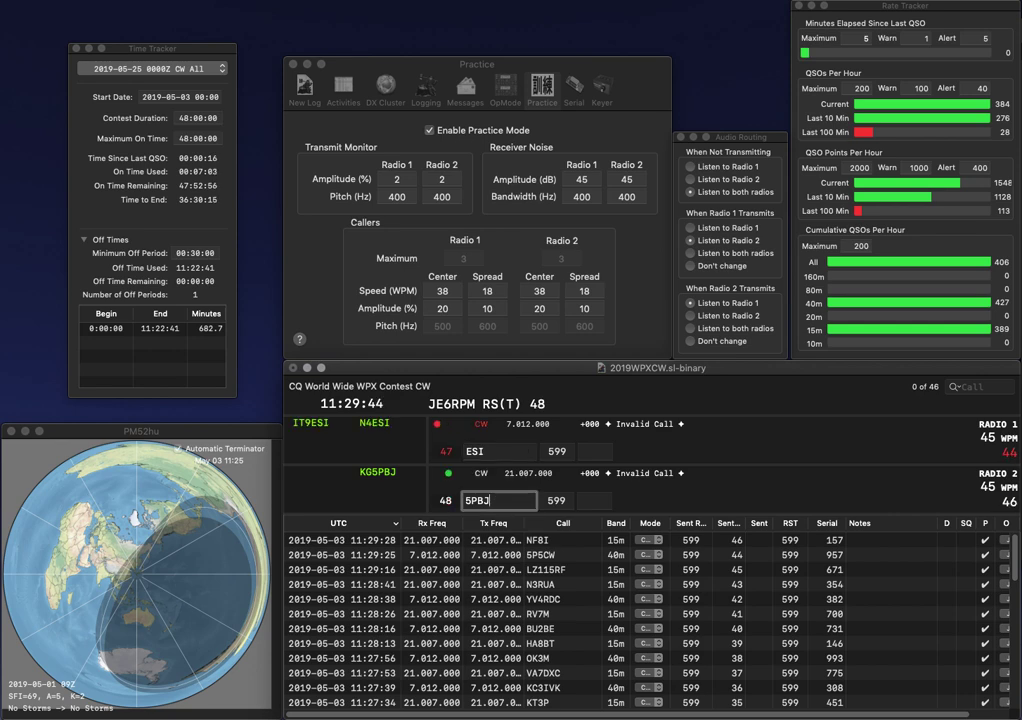
type("KG")
key("Return")
key("Left")
key("BackSpace")
key("BackSpace")
type("KG8I")
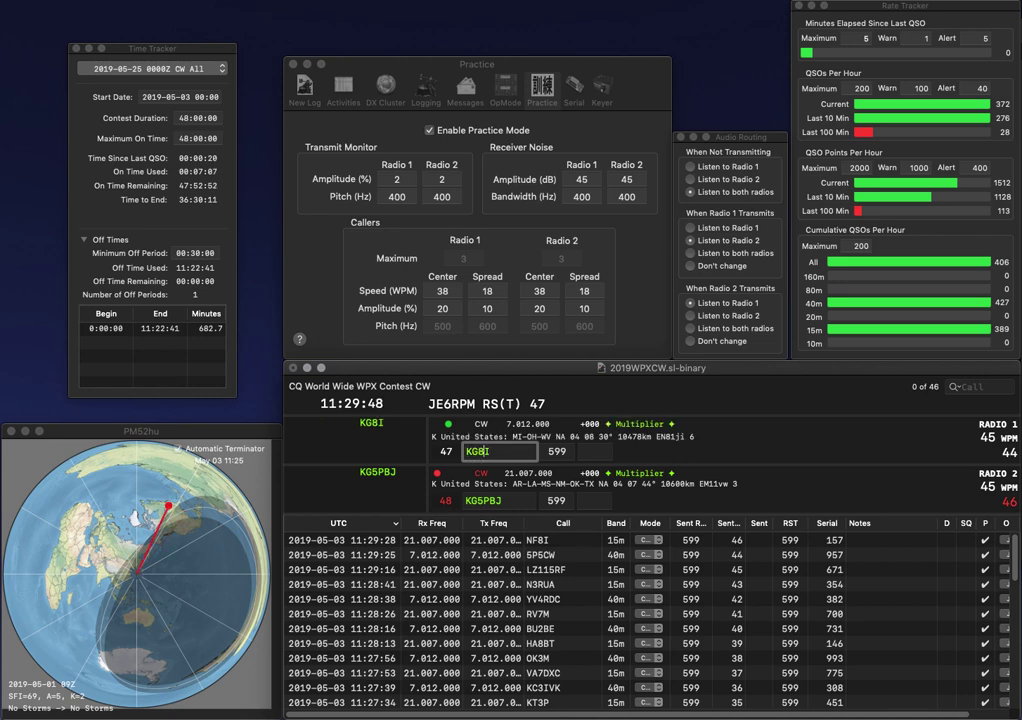
key("Return")
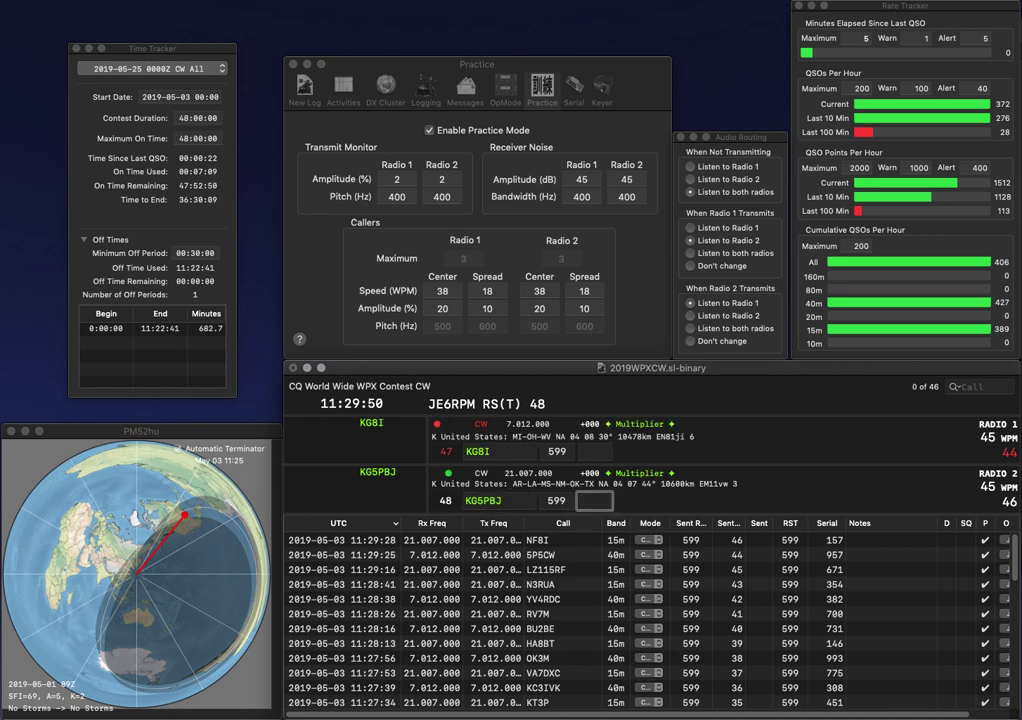
type("841")
key("Return")
key("Left")
key("Left")
key("BackSpace")
type("I")
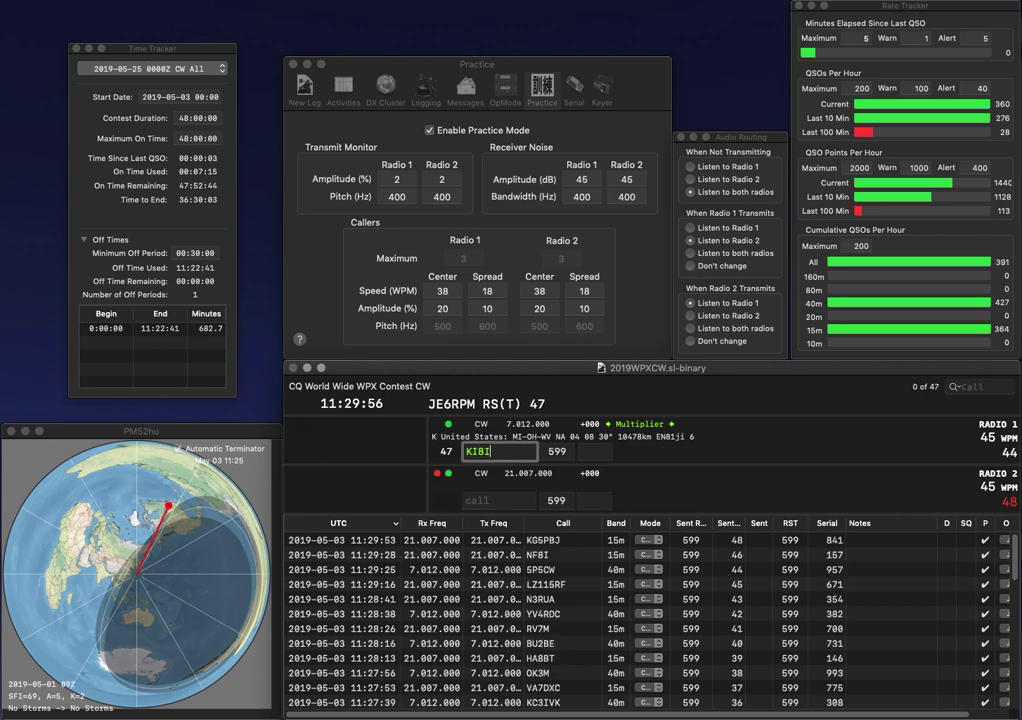
key("Return")
Step: Answer the partial call 2MSC on Radio 2 and send the Radio 1 call corrected to KI0I
type("2MS")
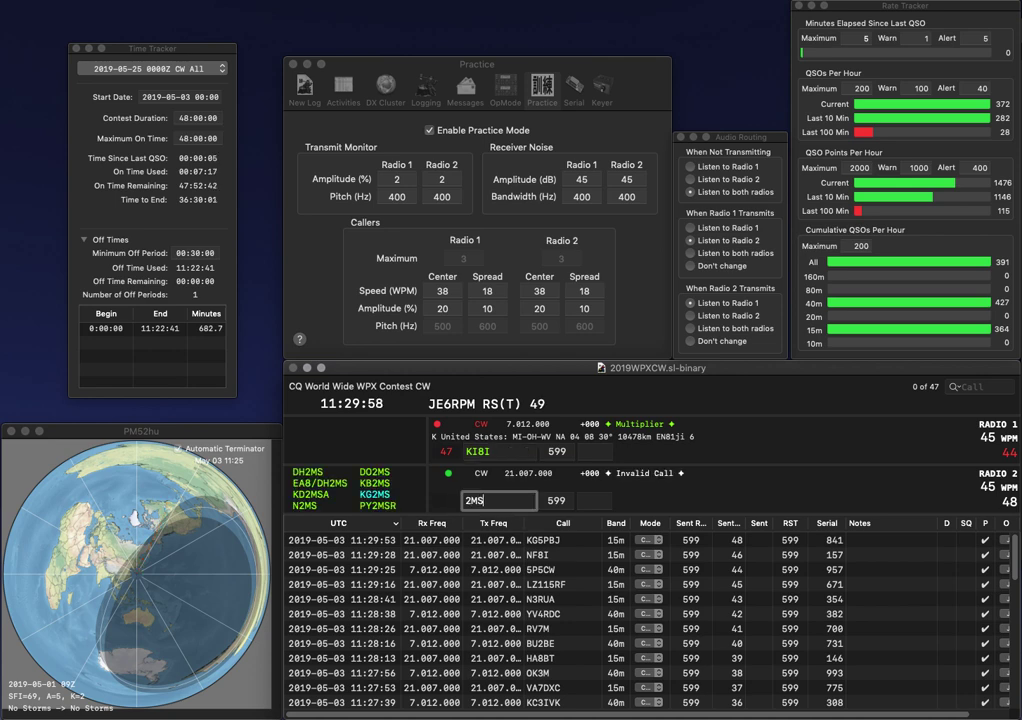
type("C")
key("Return")
key("Right")
key("BackSpace")
type("0")
key("Return")
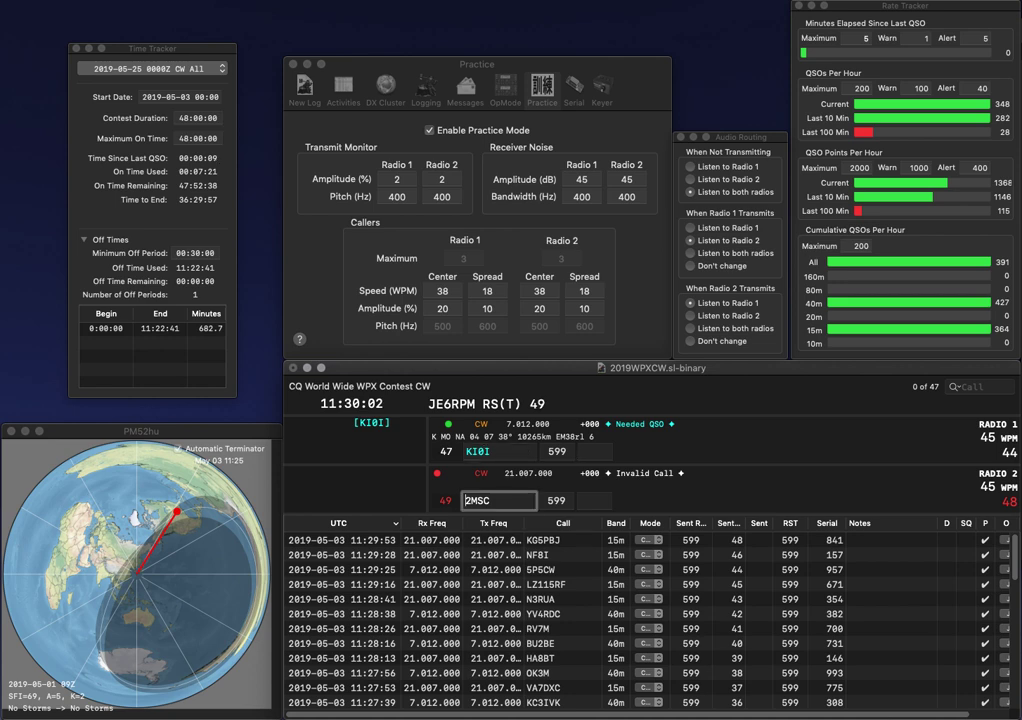
type("SP")
key("Delete")
type("H")
key("Return")
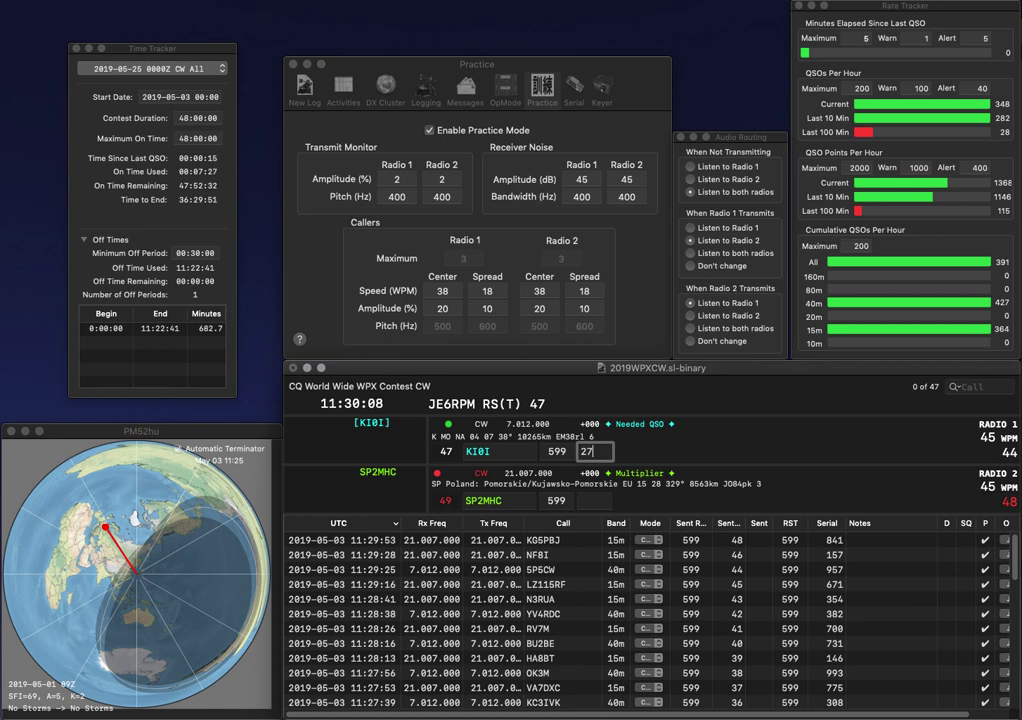
key("Return")
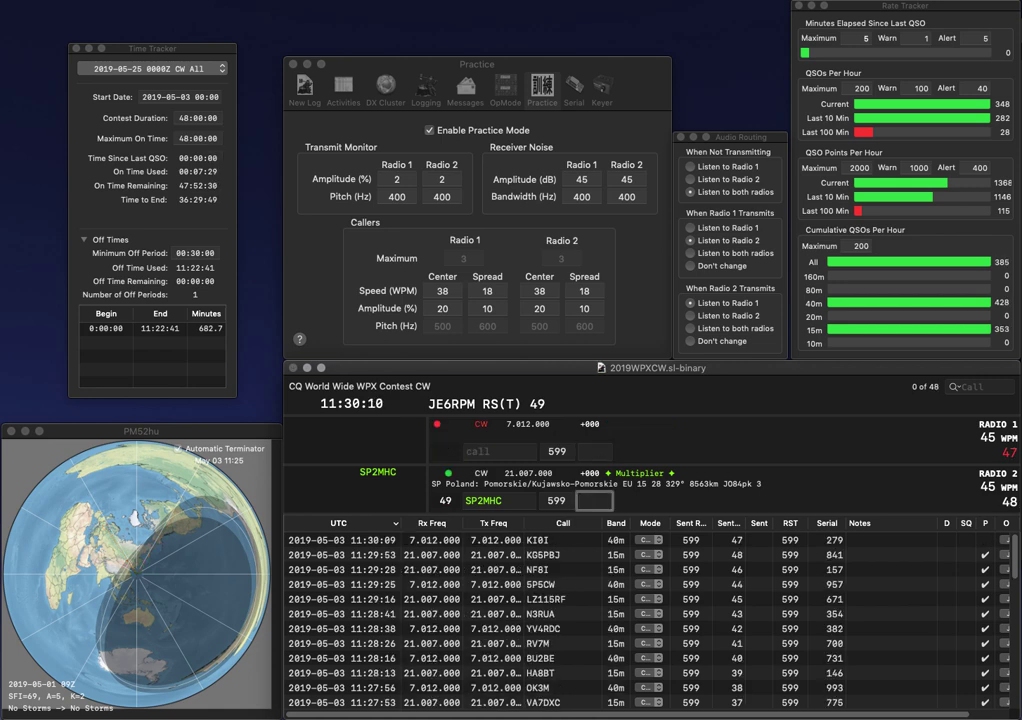
Step: Log SP2MHC on Radio 2 with serial 349
type("34")
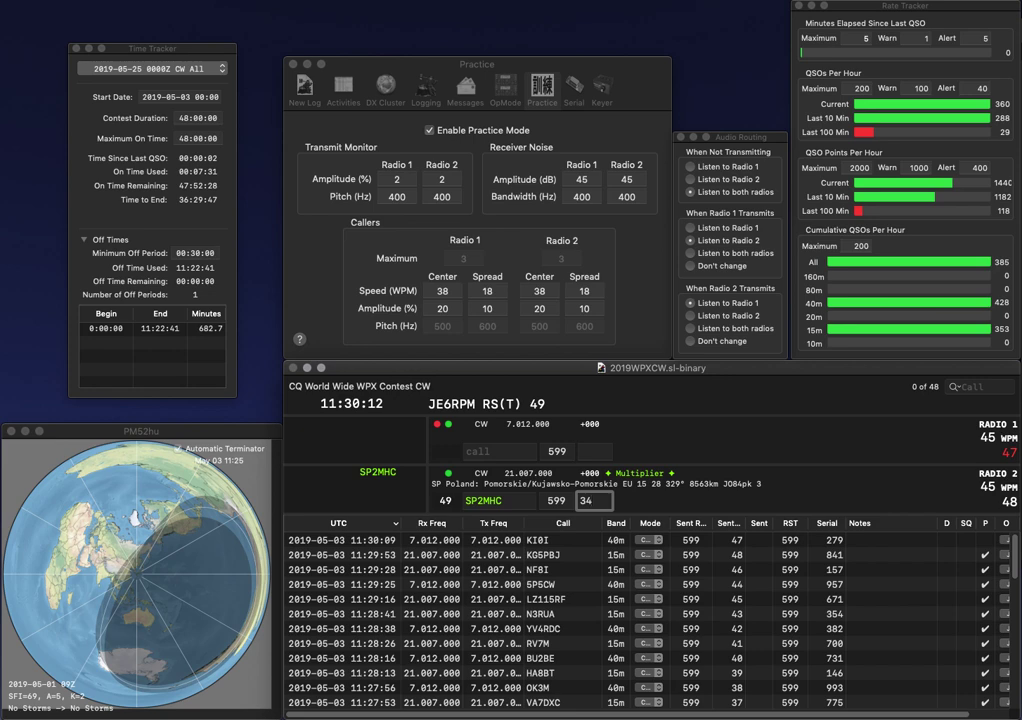
type("9")
key("Return")
type("G4")
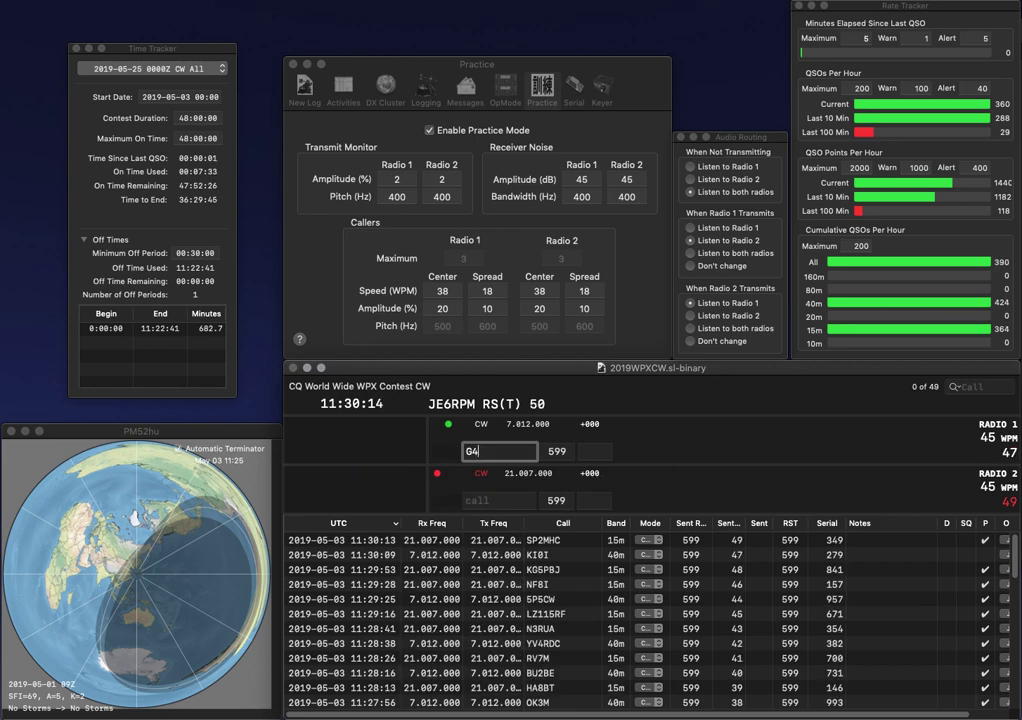
type("SQ")
key("Right")
key("Right")
key("BackSpace")
type("H")
key("BackSpace")
key("BackSpace")
key("BackSpace")
type("G3G")
key("Down")
key("Up")
key("Down")
key("F1")
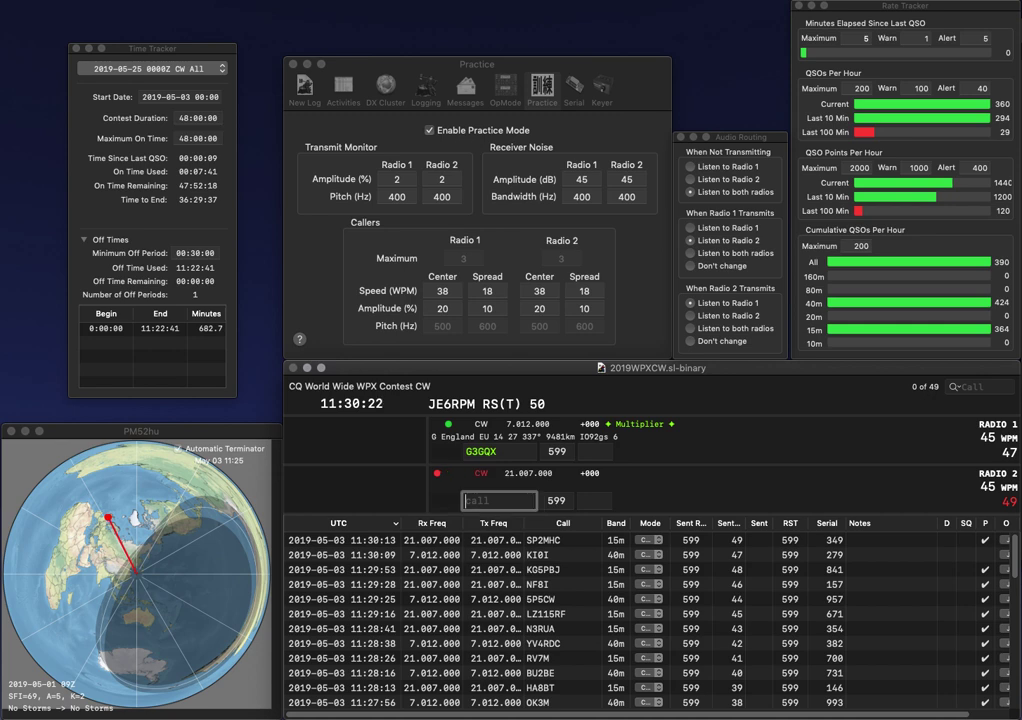
type("I0")
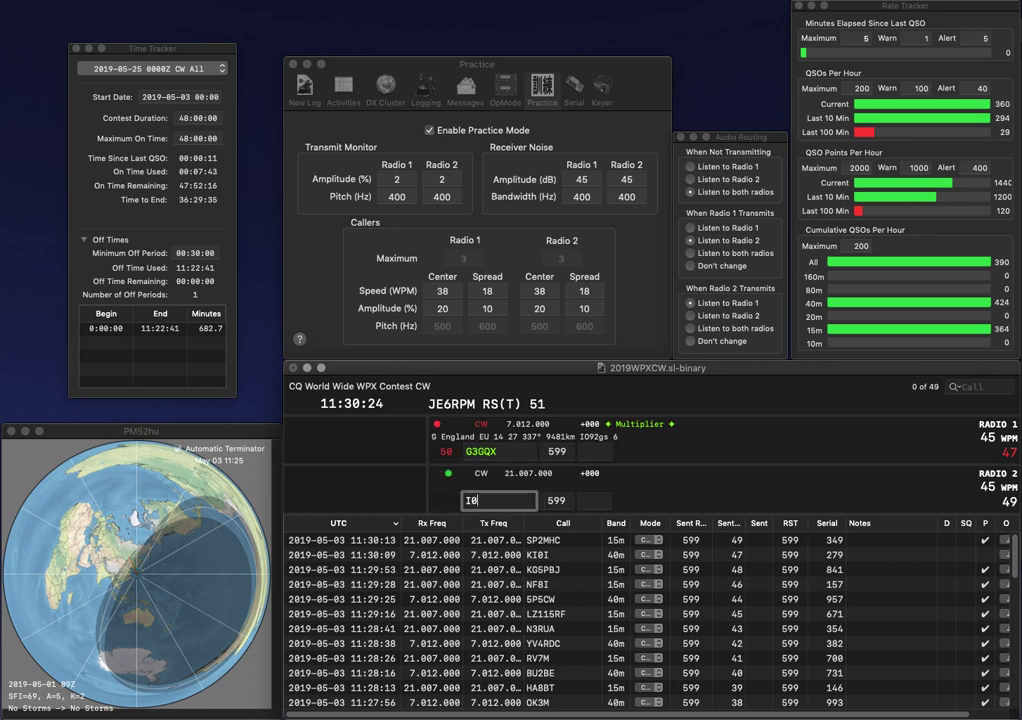
type("UZF")
key("Return")
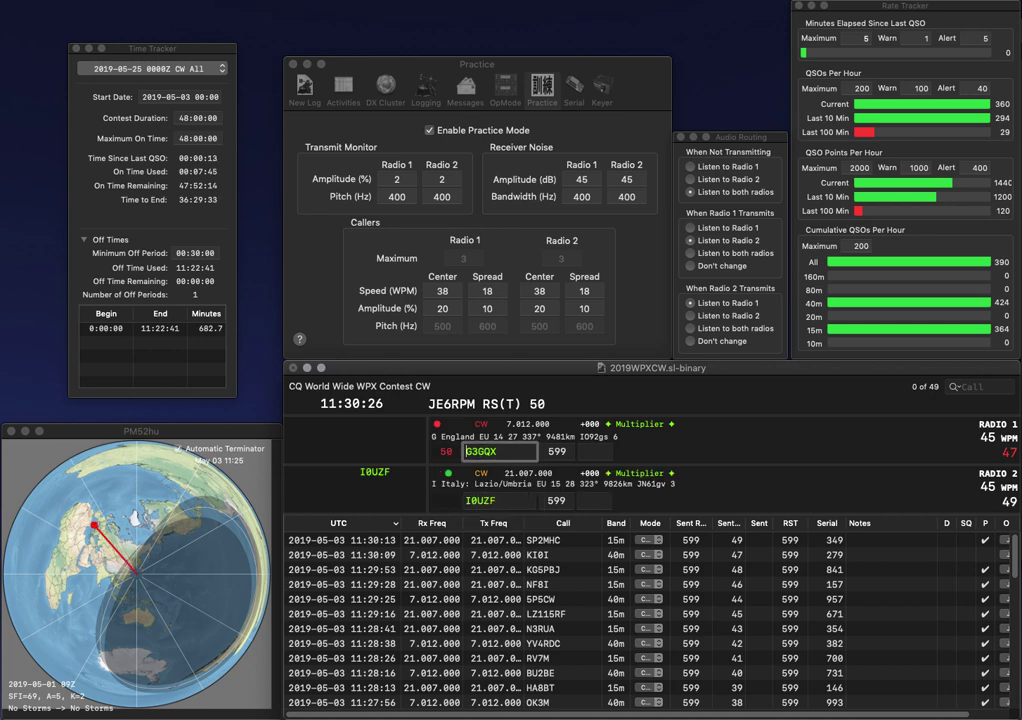
type("EI/G3")
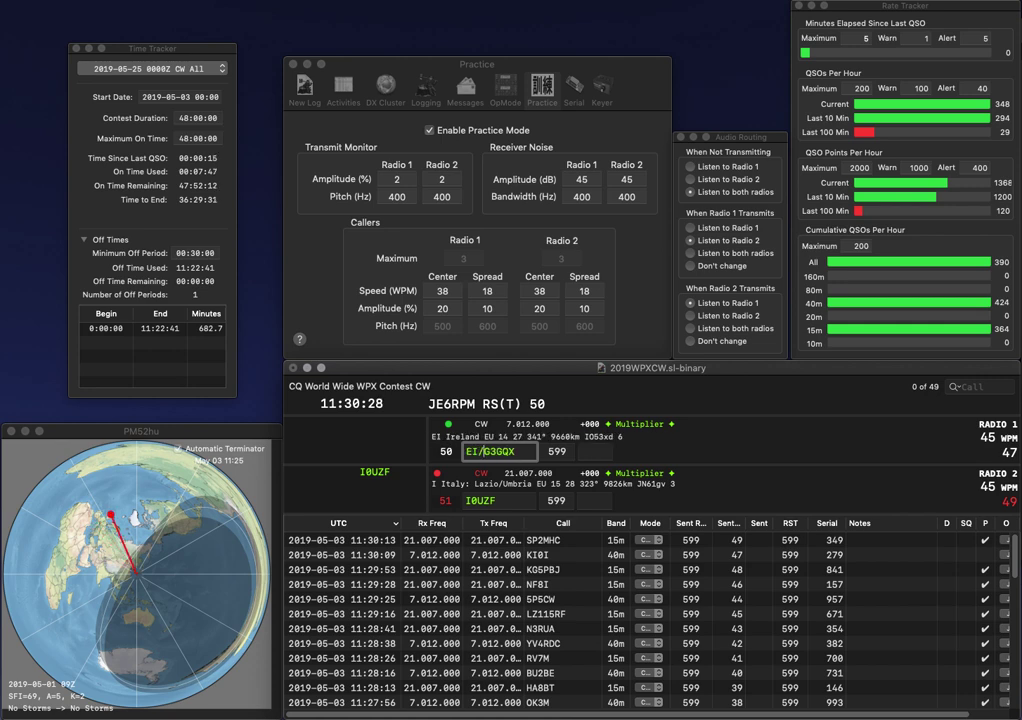
type("S")
key("Return")
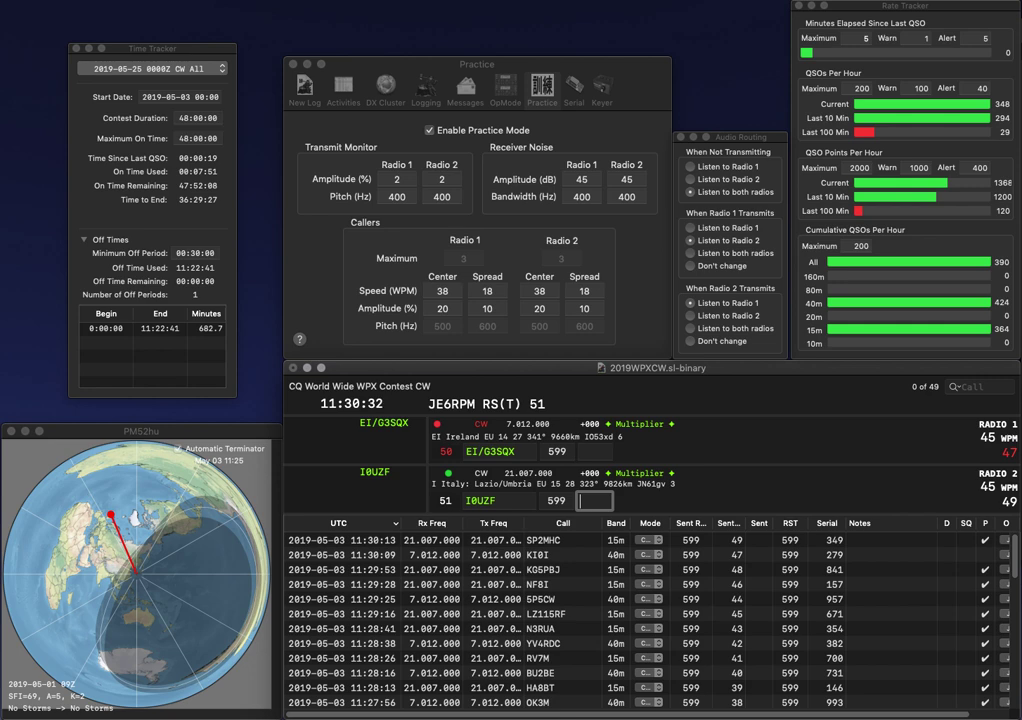
Step: Log I0UZF on Radio 2 with serial 808 and EI/G3SQX on Radio 1 with serial 131
type("808")
key("Return")
type("1")
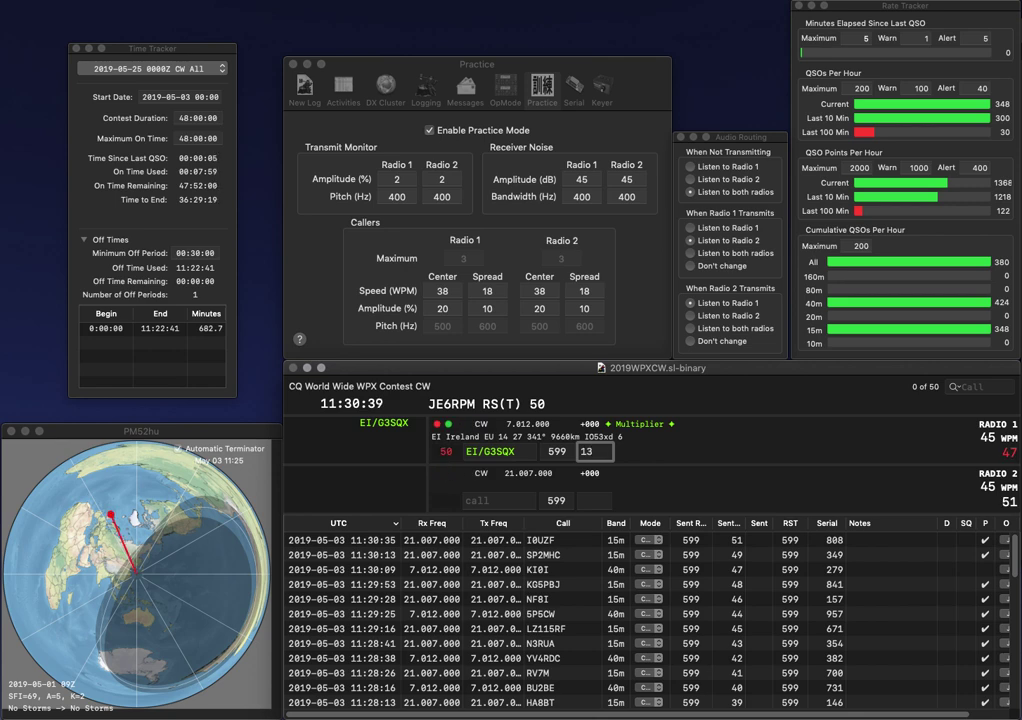
type("31")
key("Return")
type("NX6T")
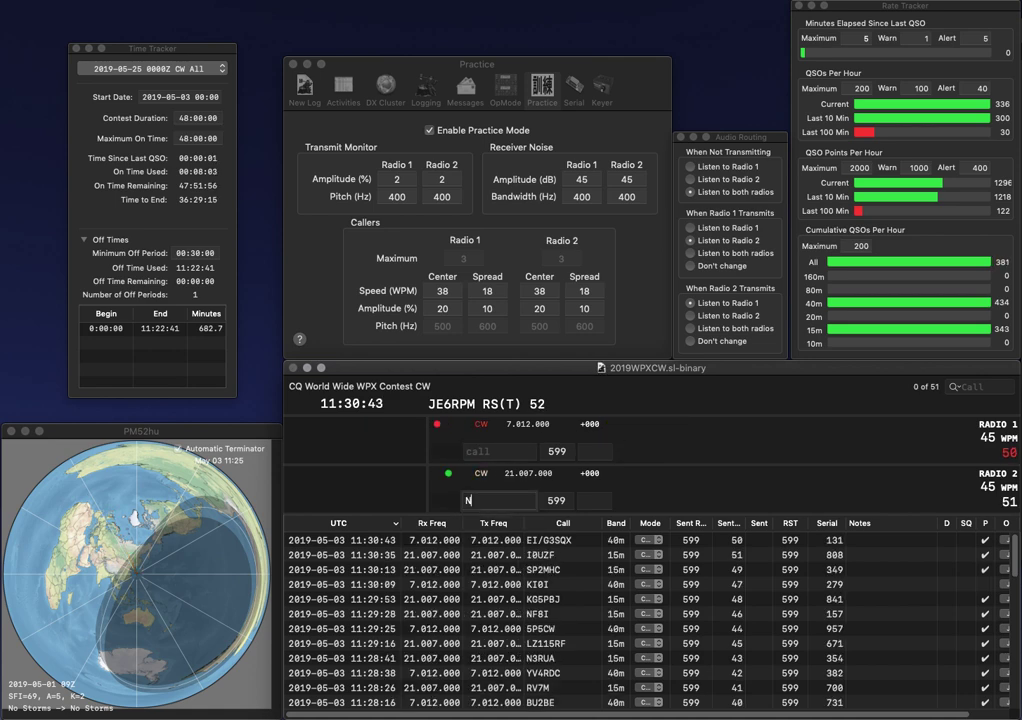
key("Return")
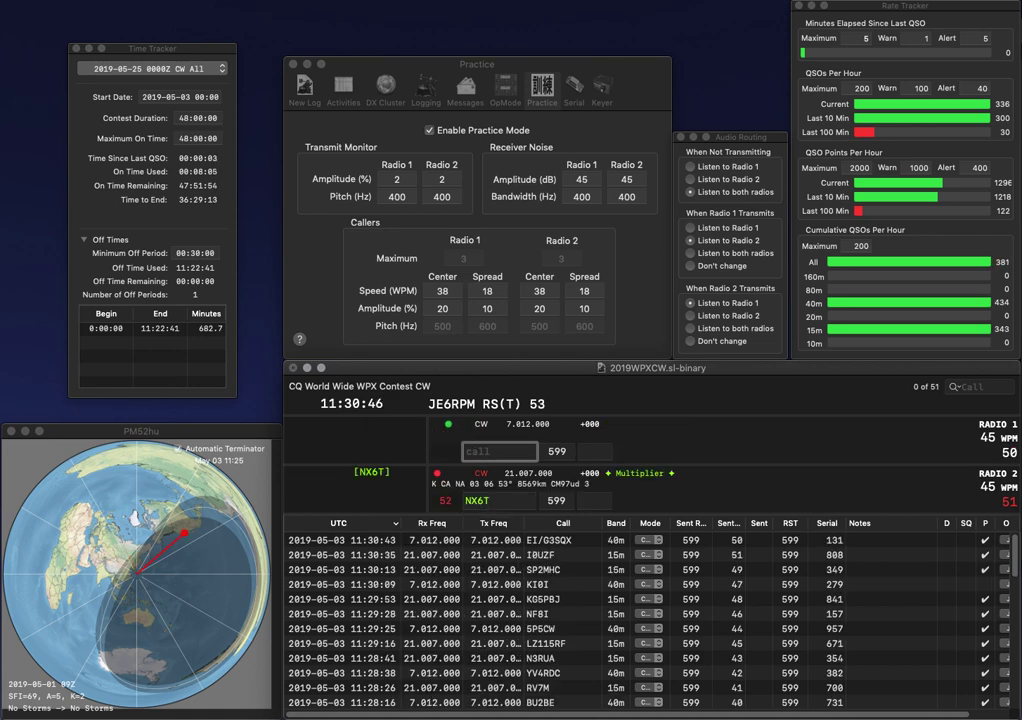
type("WB2RF")
key("BackSpace")
type("UU")
key("Return")
type("537")
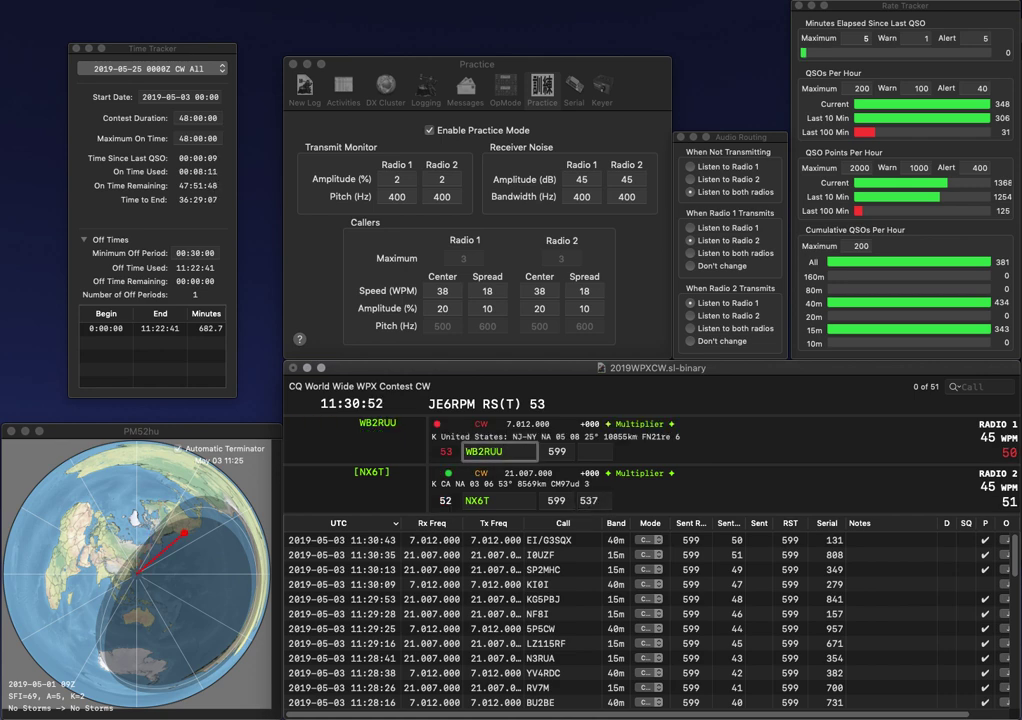
key("Return")
type("560")
key("Return")
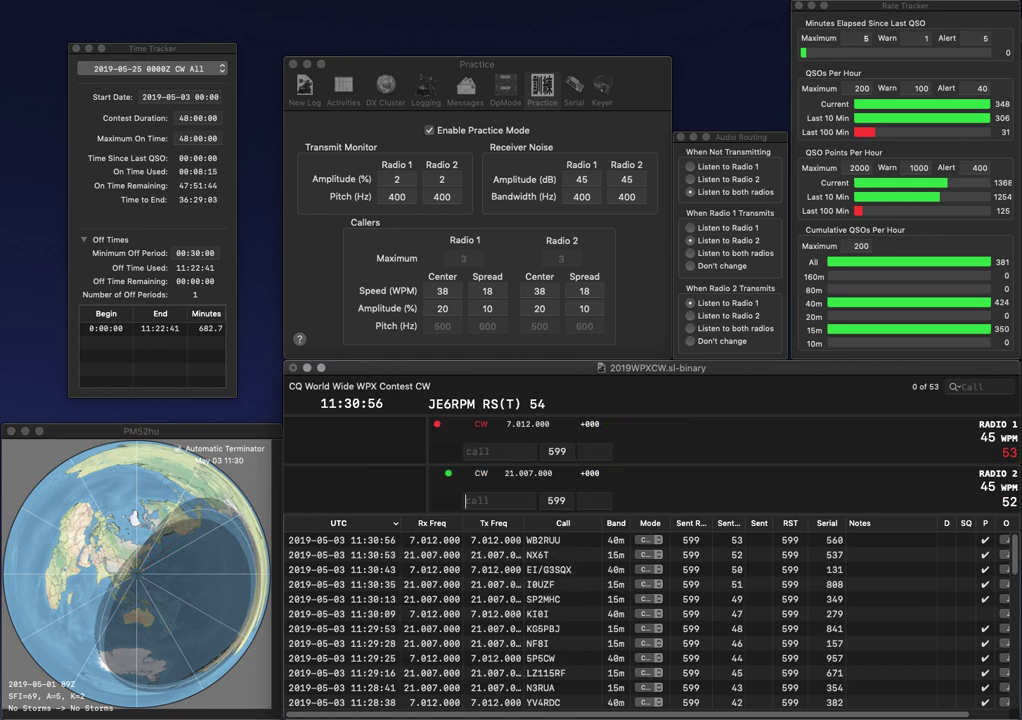
type("KBANM")
key("Left")
key("Left")
key("Left")
key("BackSpace")
type("6")
key("Left")
key("Left")
type("A")
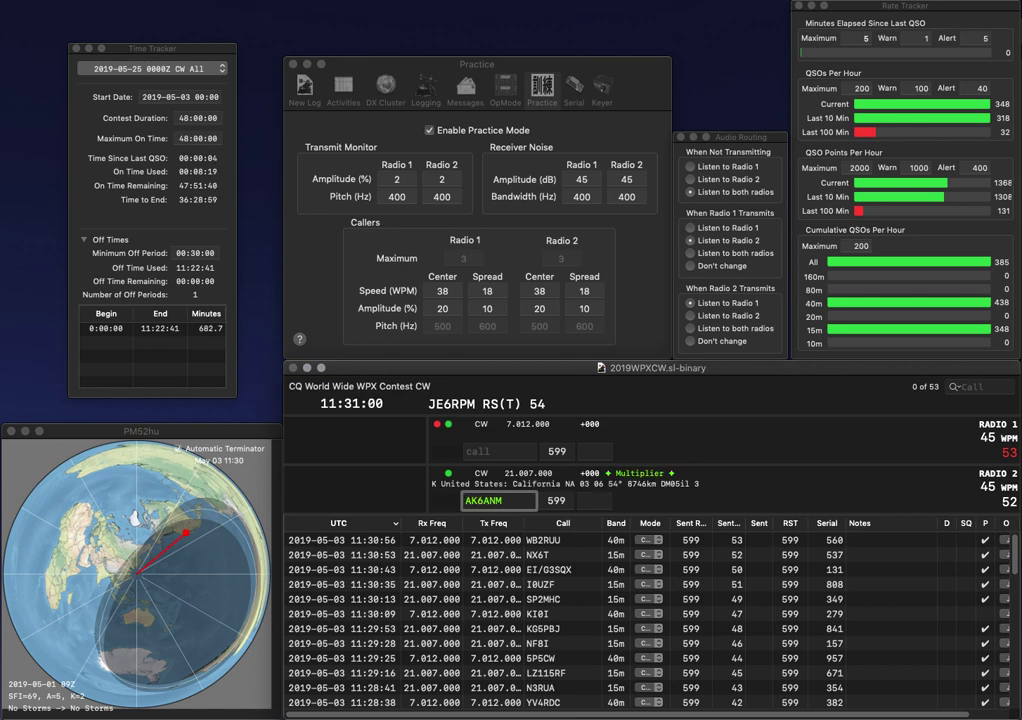
key("BackSpace")
key("Delete")
type("C")
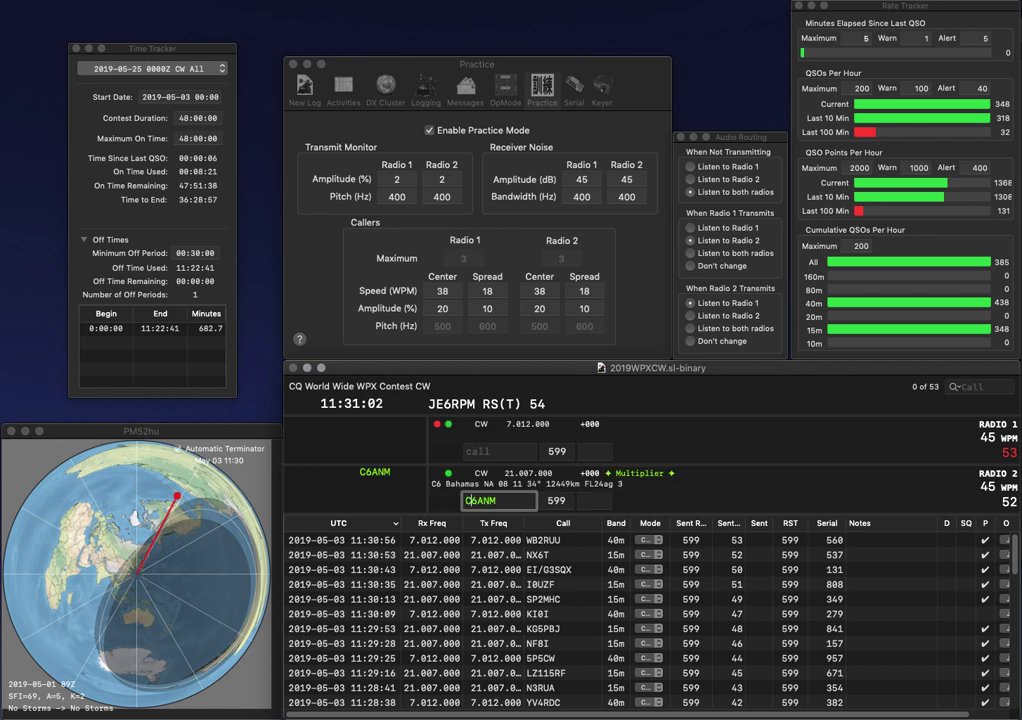
key("Return")
type("W0AK")
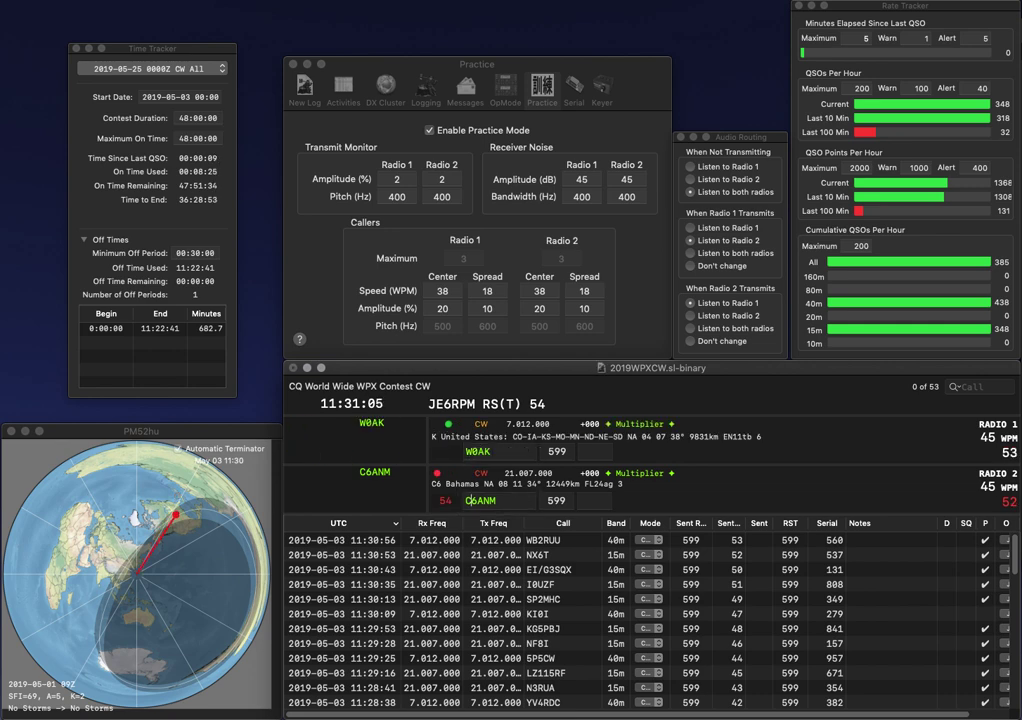
key("Return")
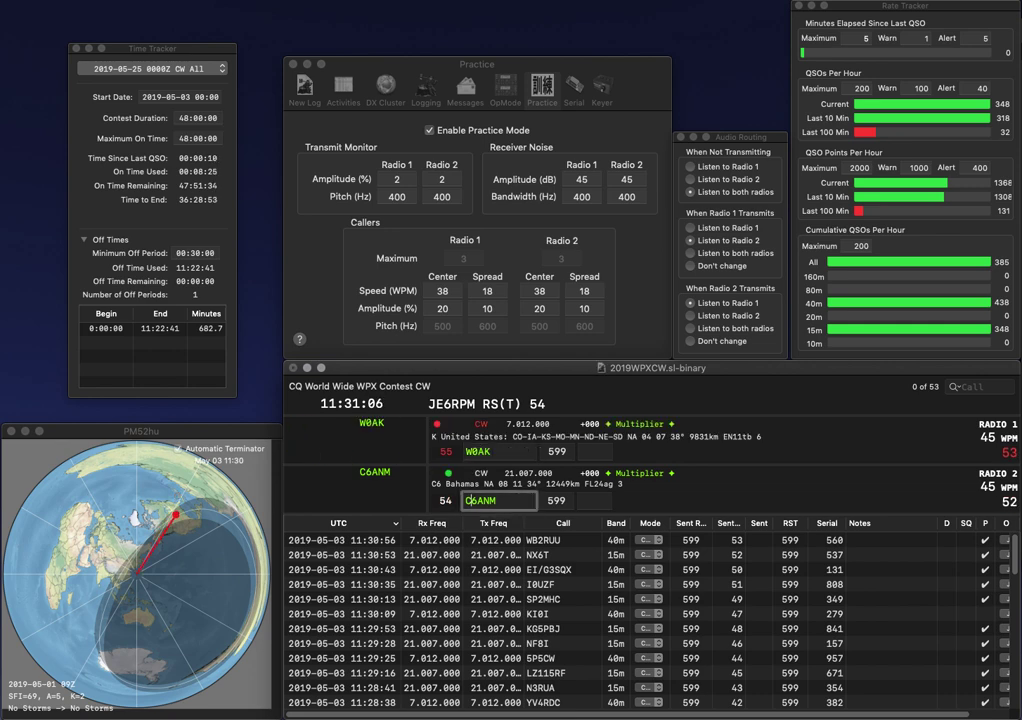
key("space")
type("185")
key("Return")
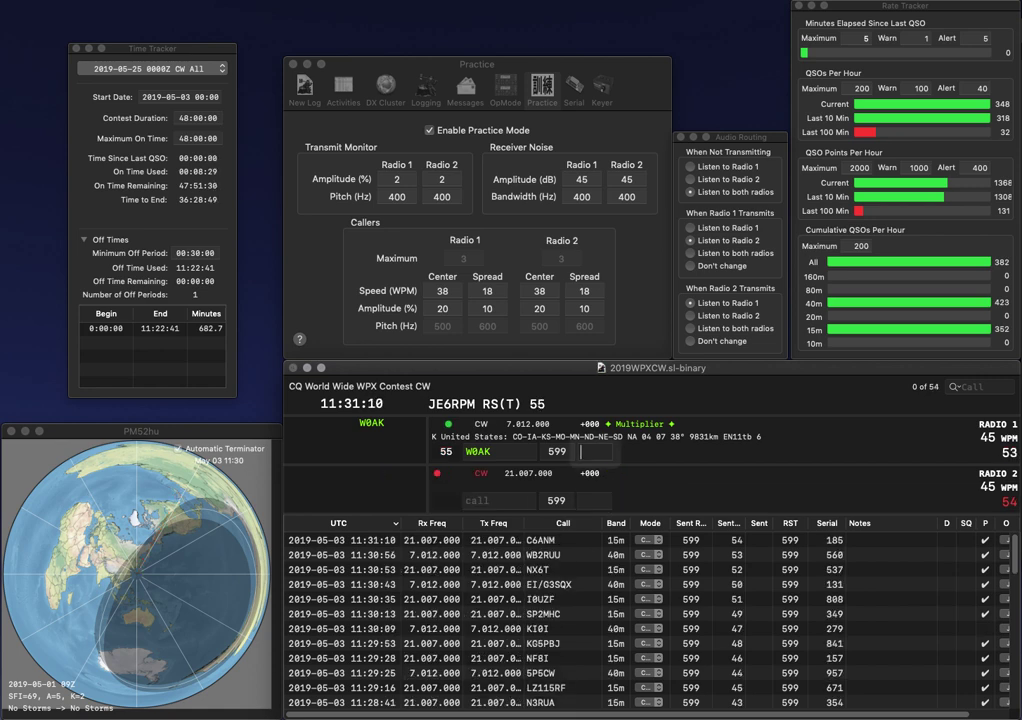
type("32")
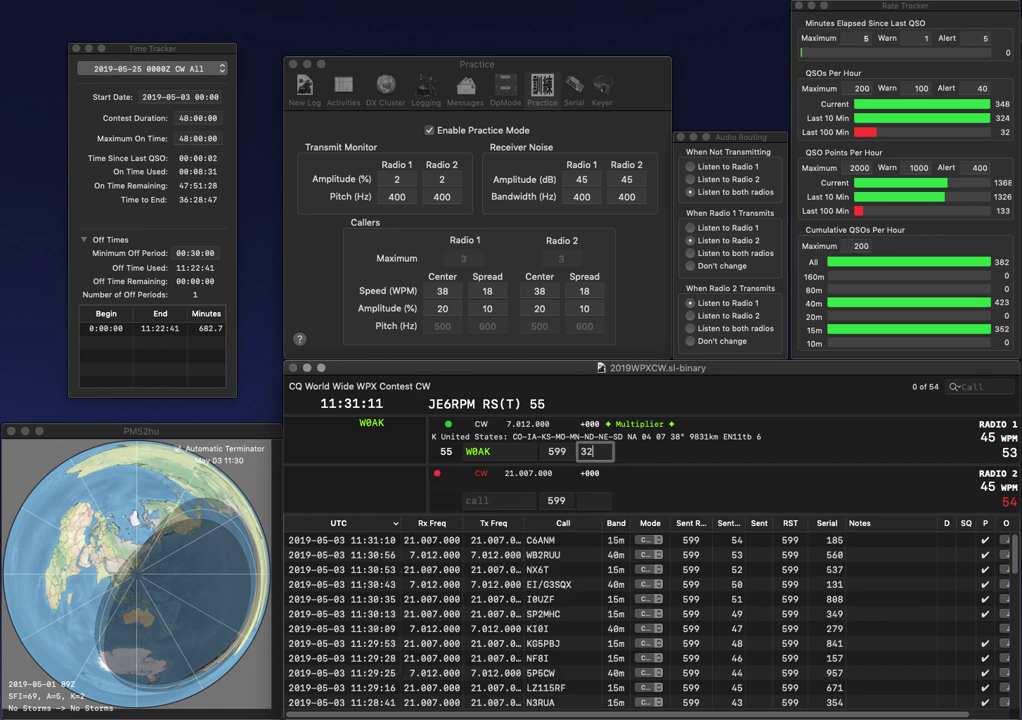
key("Return")
type("DL2LI")
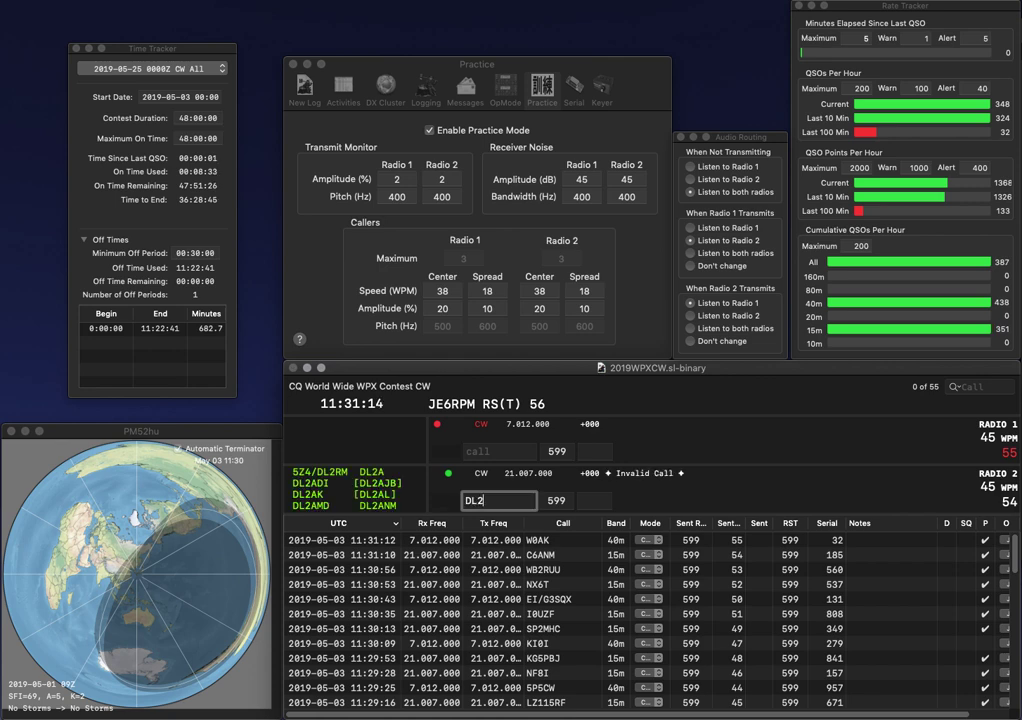
key("Return")
type("IV3")
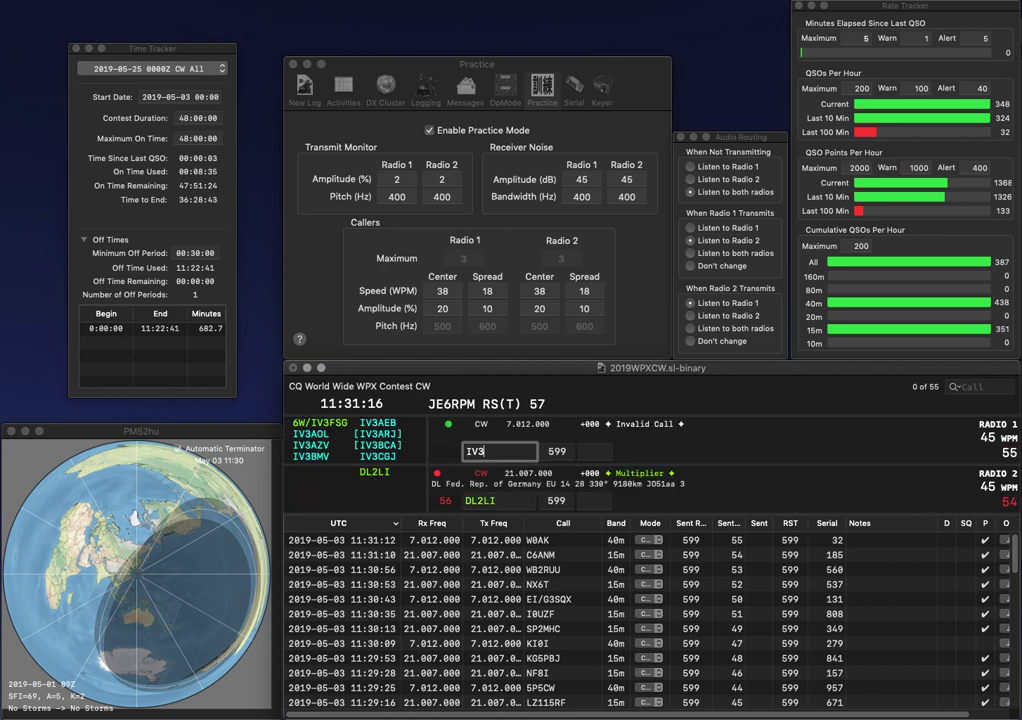
type("ONZ")
key("Return")
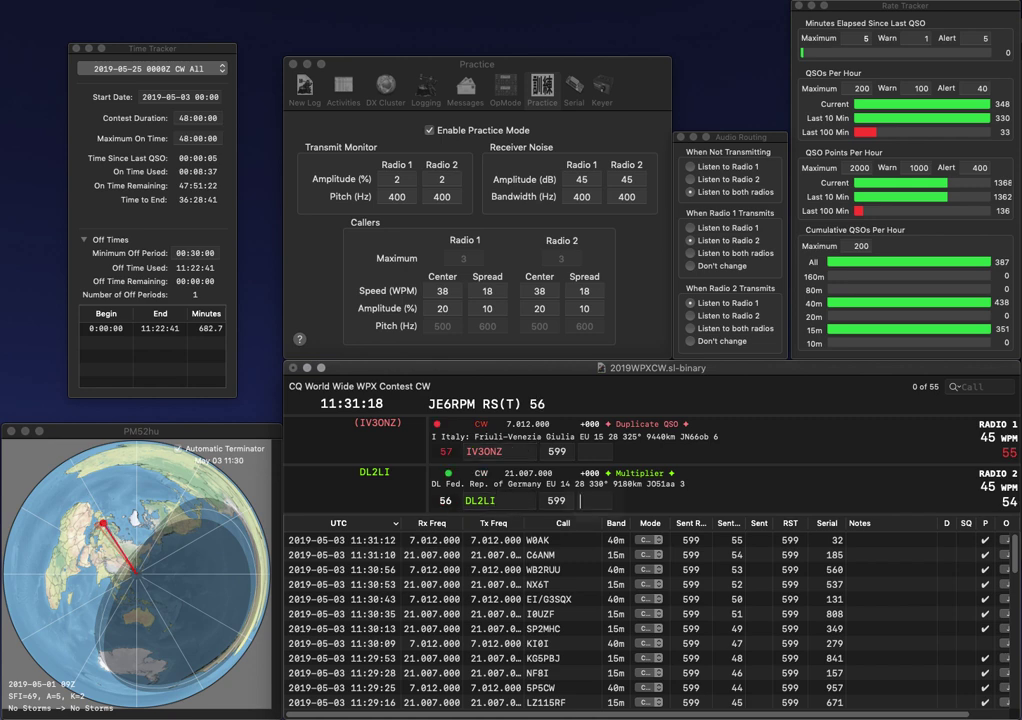
type("352")
key("Return")
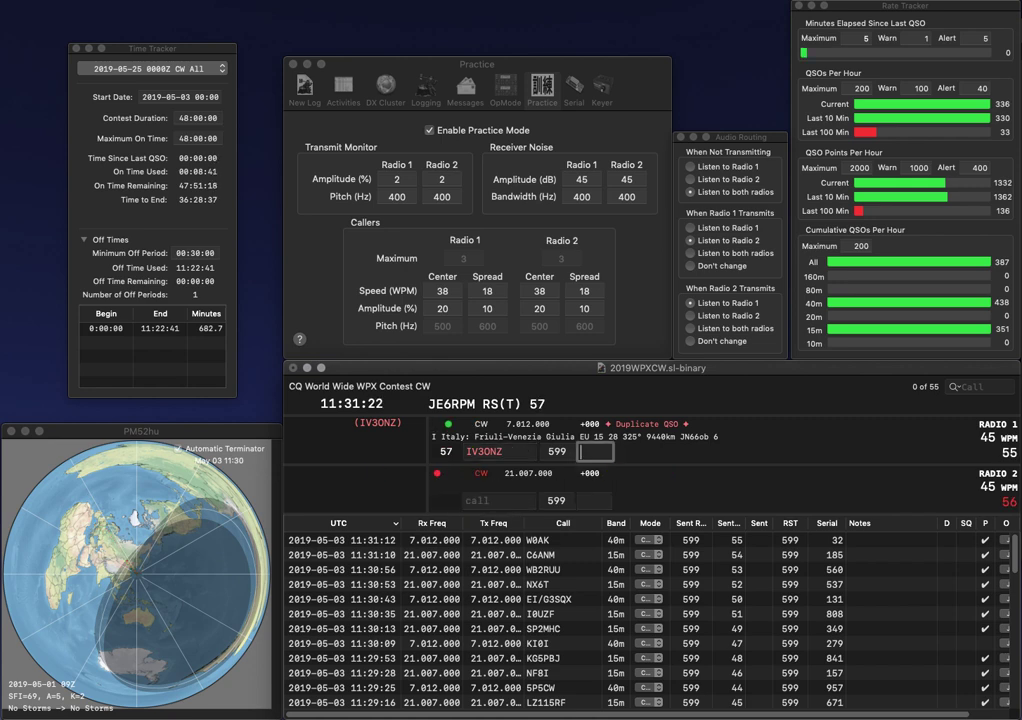
type("42")
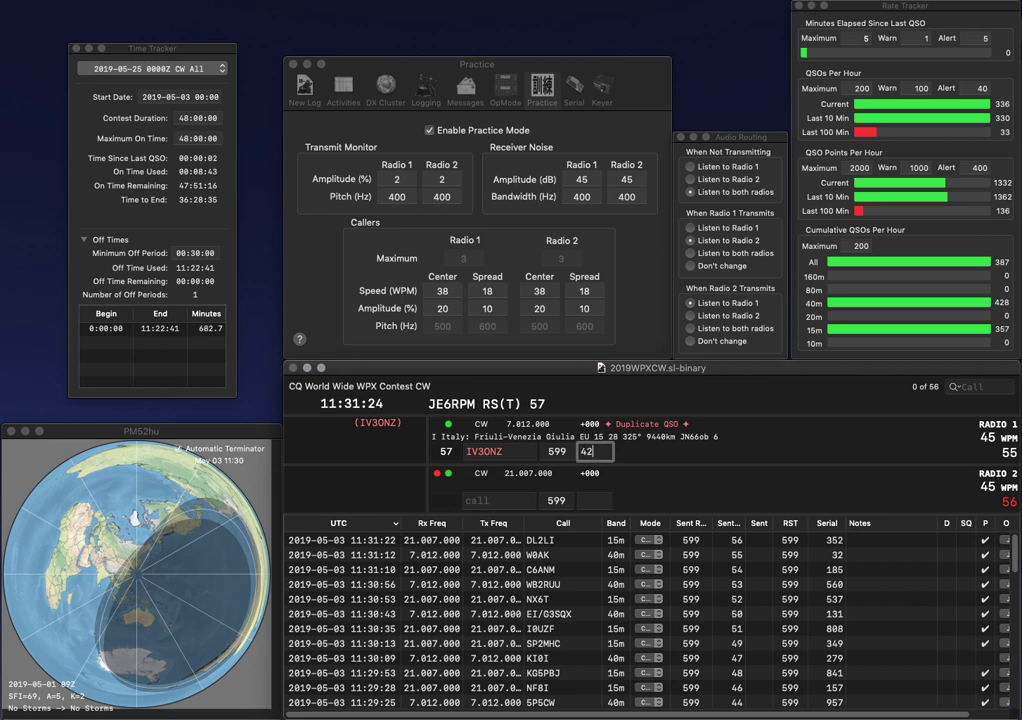
type("8")
key("Return")
Step: Send the partial call DTV to the Radio 2 caller and answer YB0NSI on Radio 1
type("YDT")
type("V")
key("ctrl+a")
key("Delete")
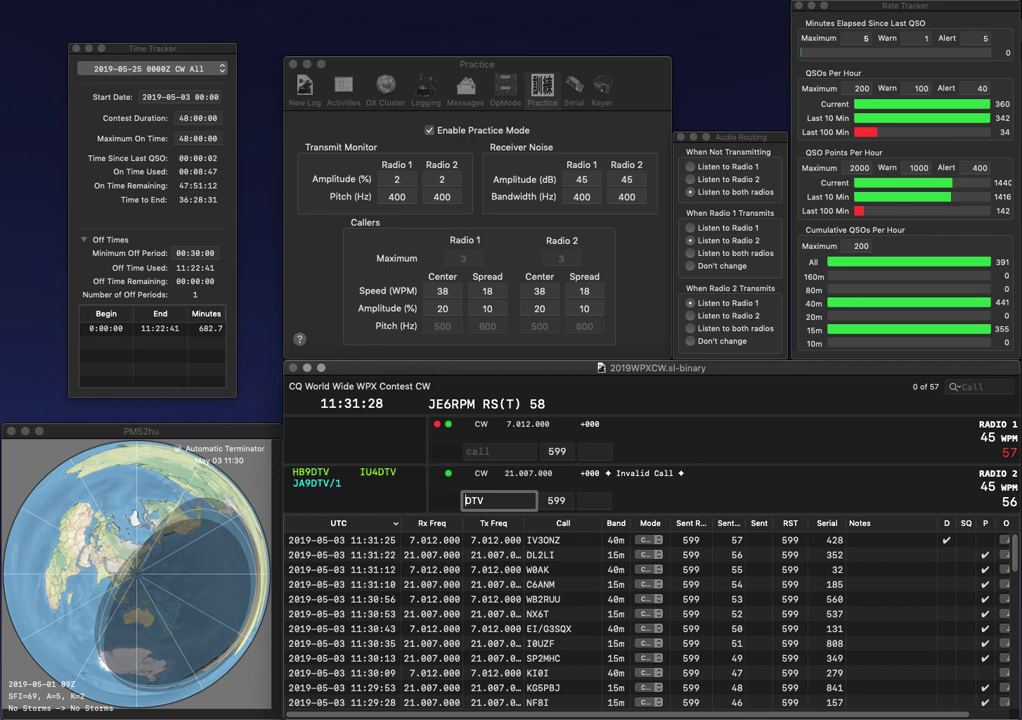
key("Return")
type("YB0NSI")
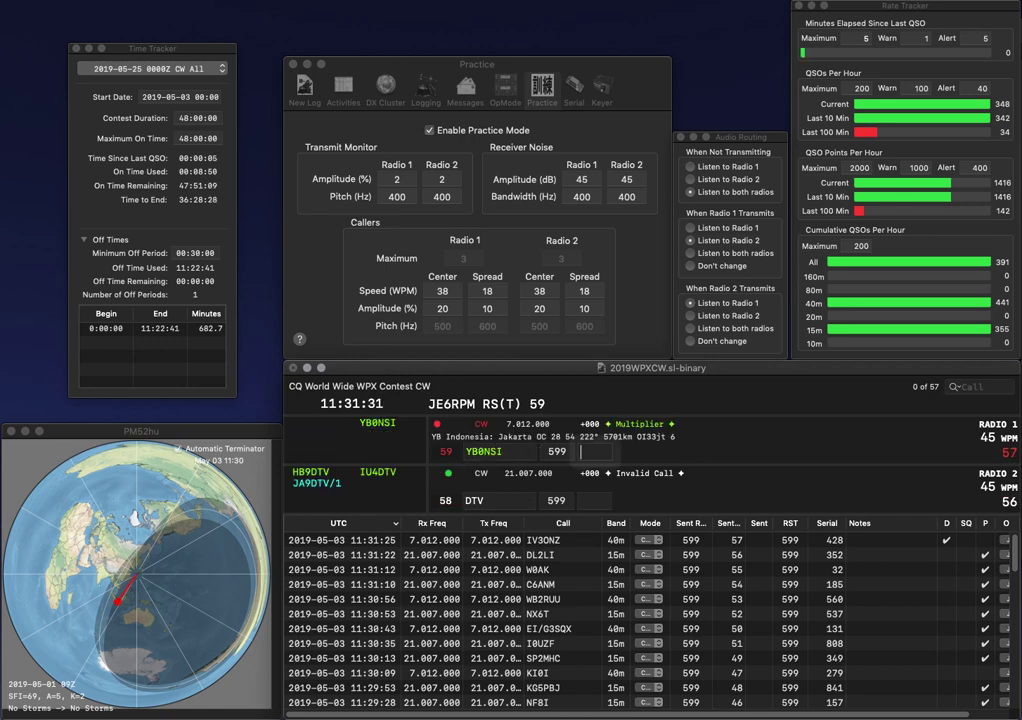
key("Return")
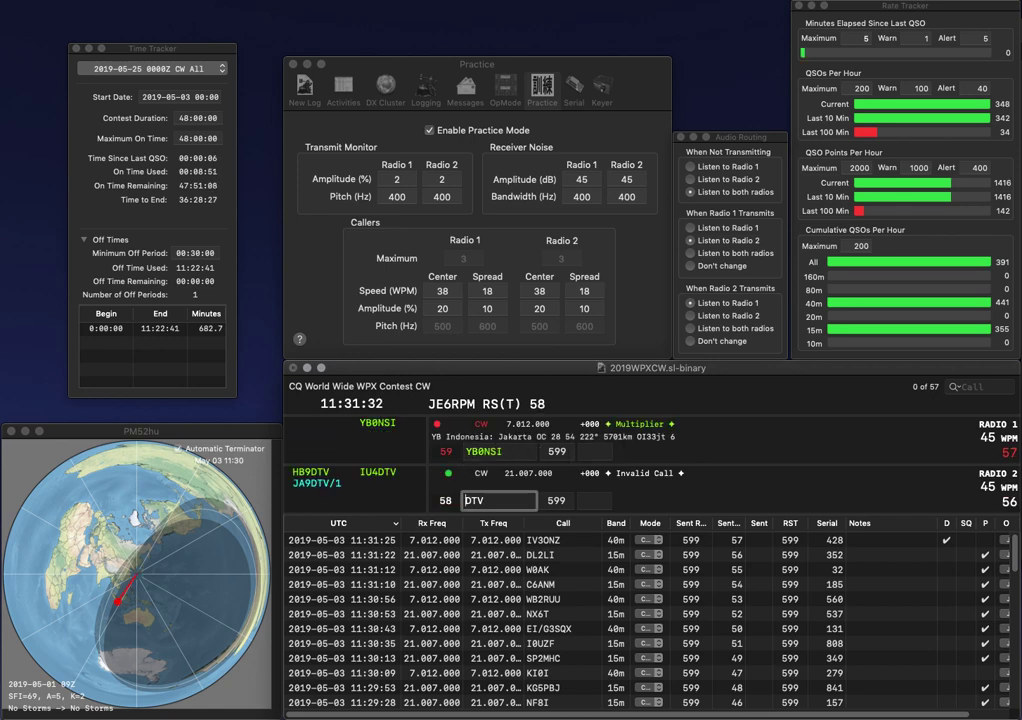
type("HB9")
key("Return")
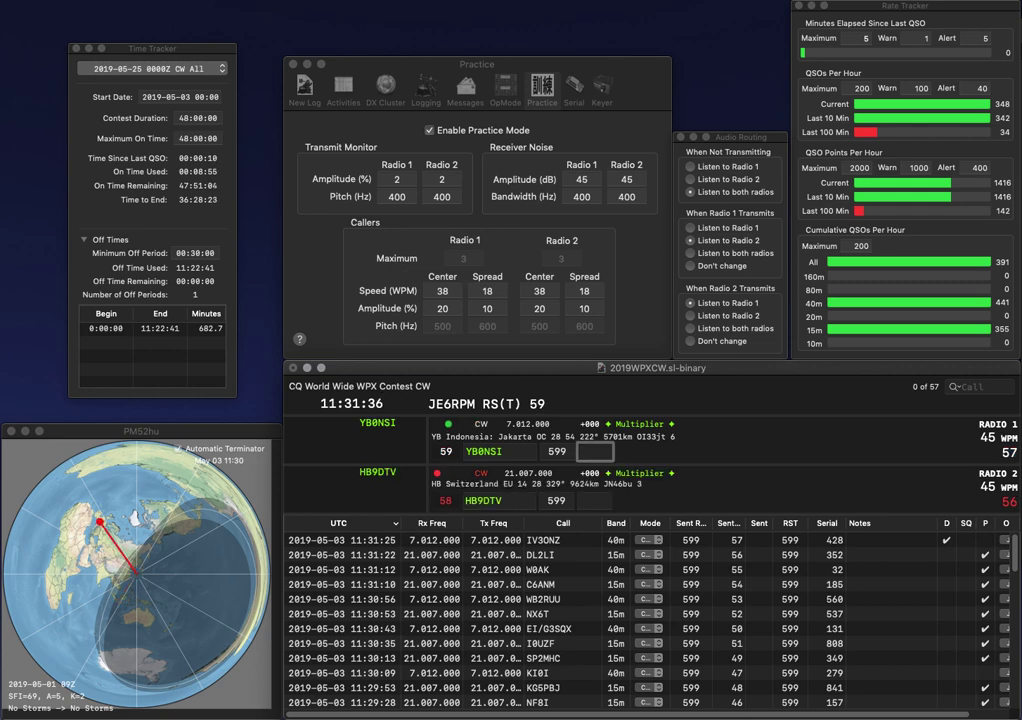
type("415")
key("Return")
type("398")
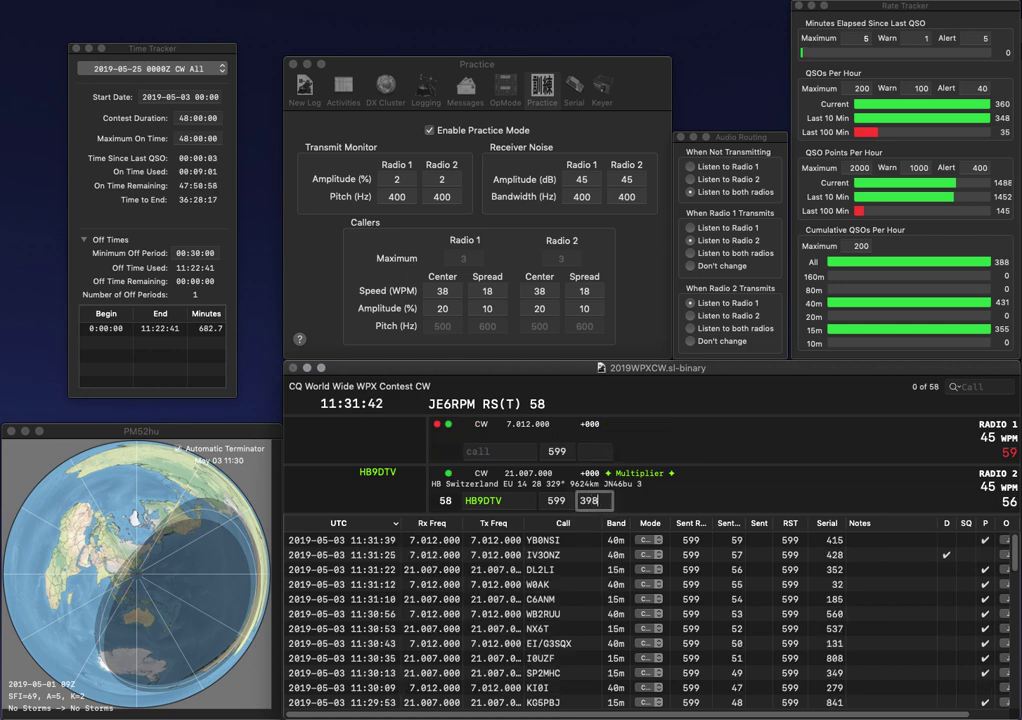
key("Return")
type("Y7X")
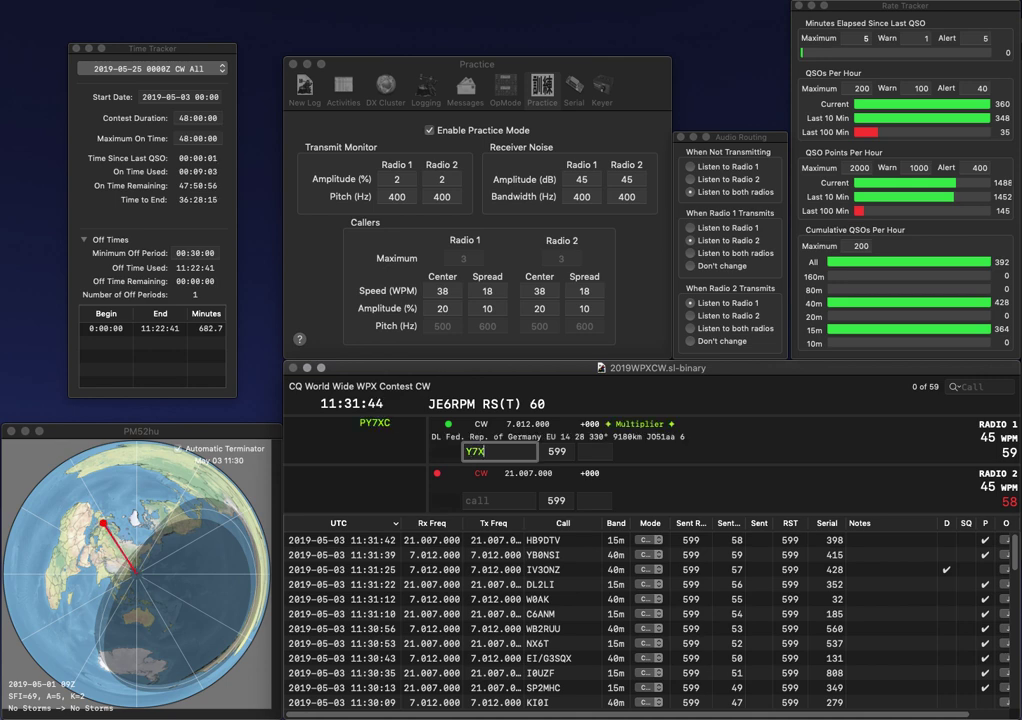
type("CP")
key("Return")
type("M0")
key("Up")
key("space")
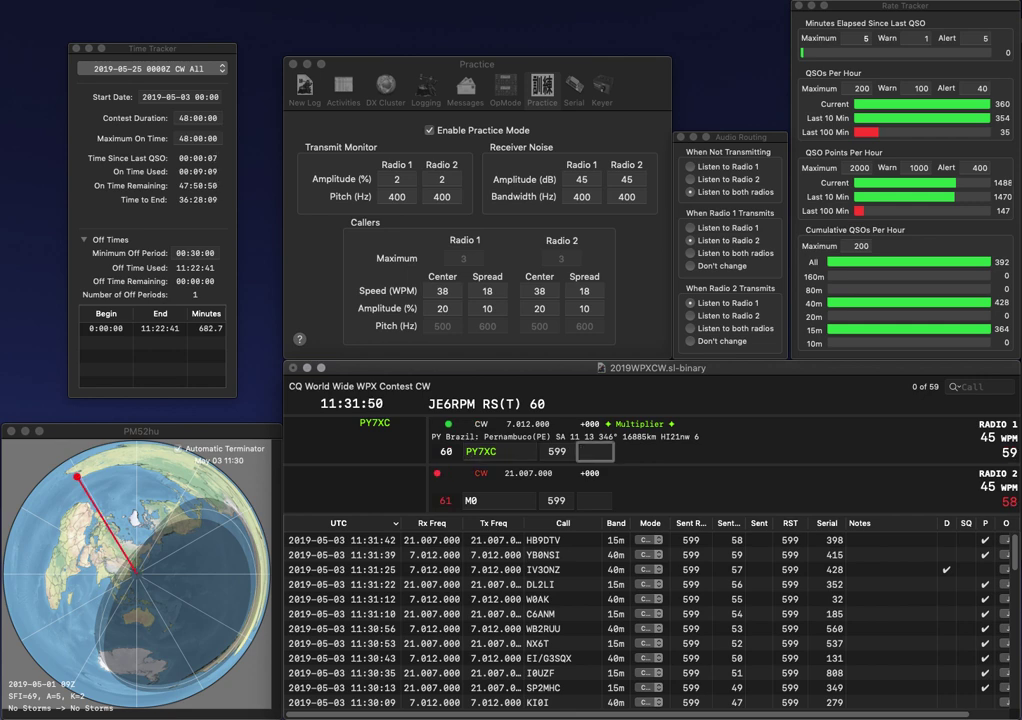
type("186")
key("Return")
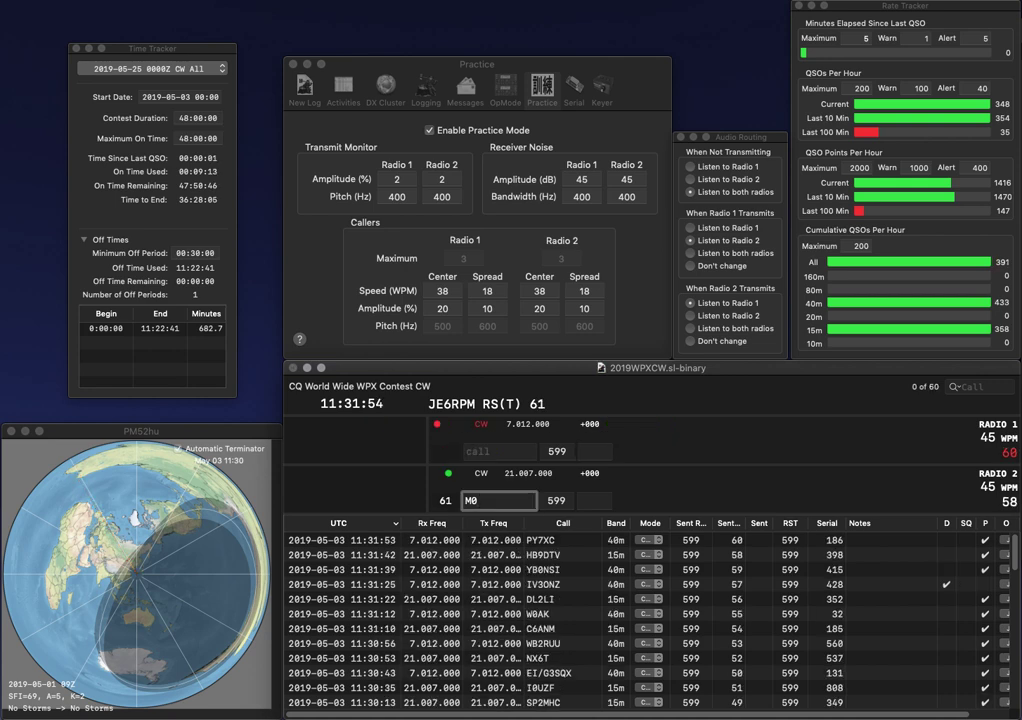
type("CL")
key("Return")
type("VE4AVP")
key("Left")
key("Left")
key("Left")
key("BackSpace")
type("3")
key("Return")
key("Return")
type("959")
key("Return")
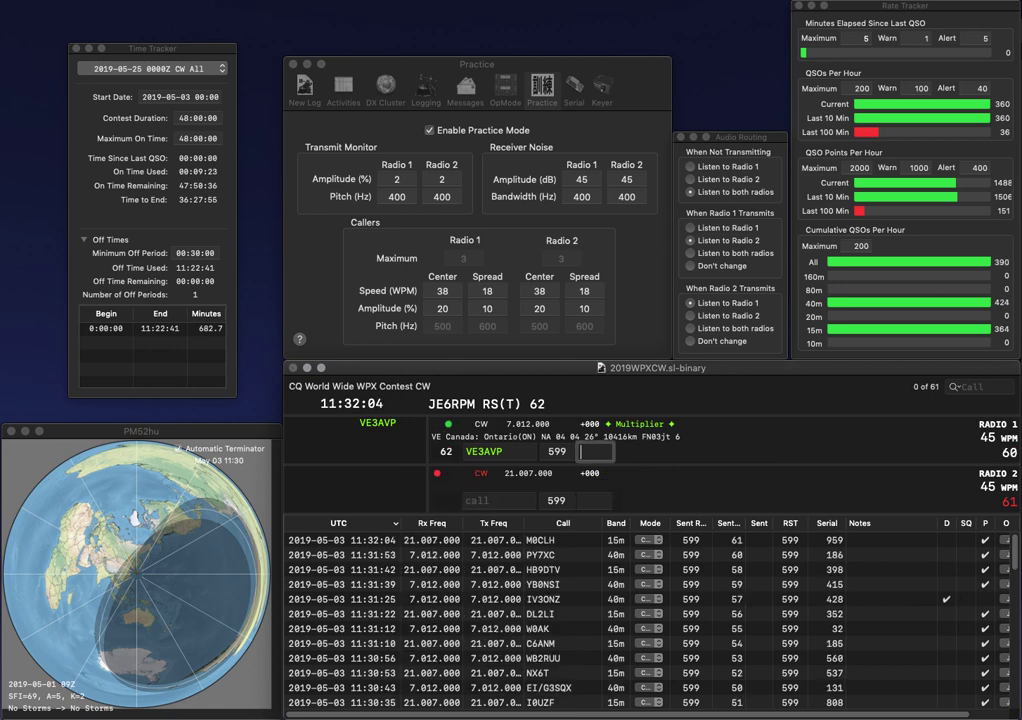
type("1")
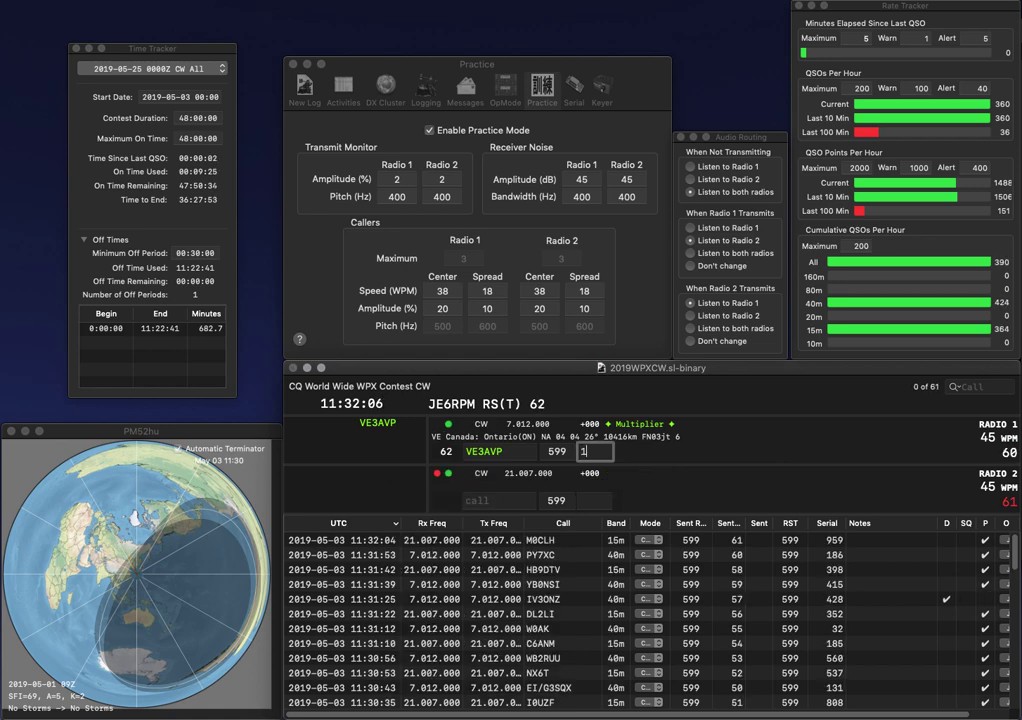
type("22")
key("Return")
Step: Answer IK6JNH on Radio 2 and N4RCL on Radio 1
type("IK6")
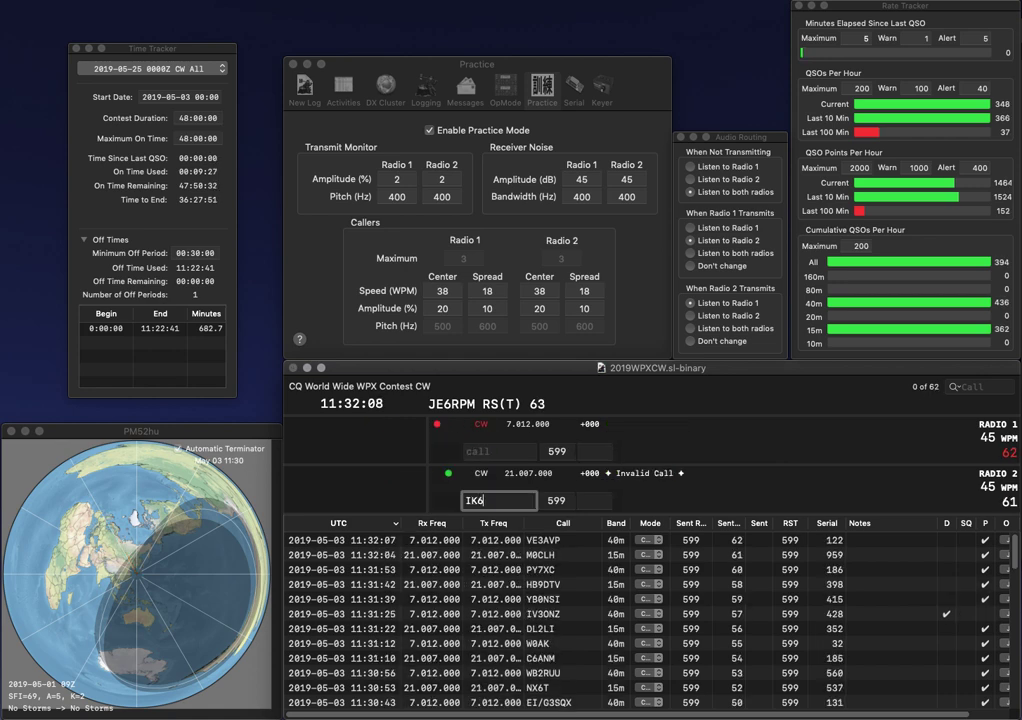
type("JNH")
key("Return")
type("N4RCL")
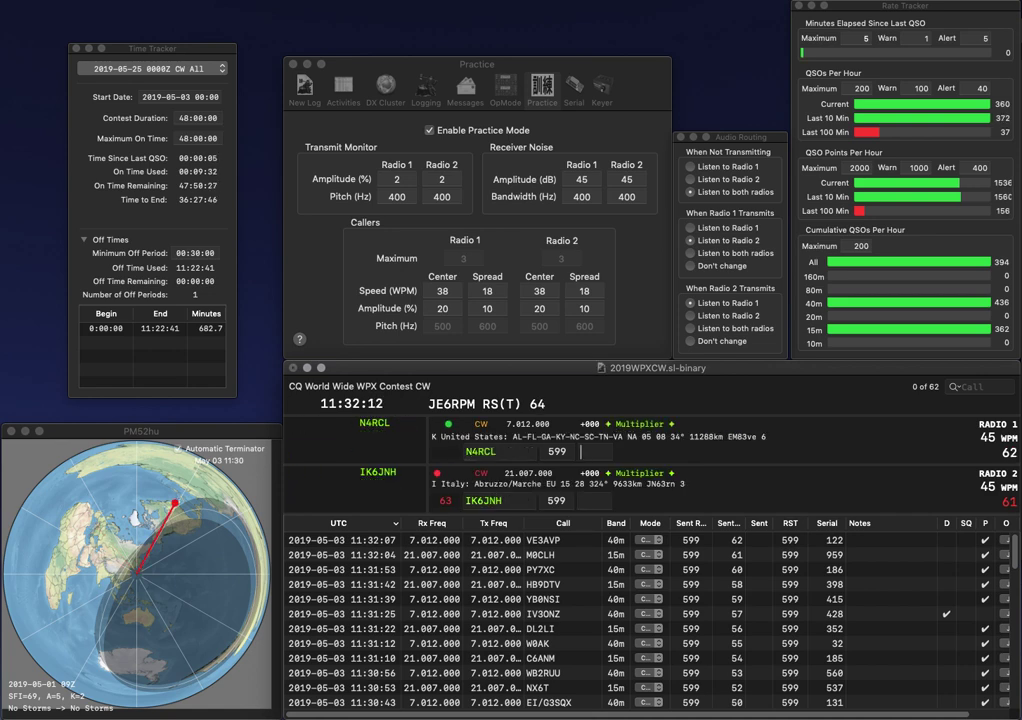
key("Return")
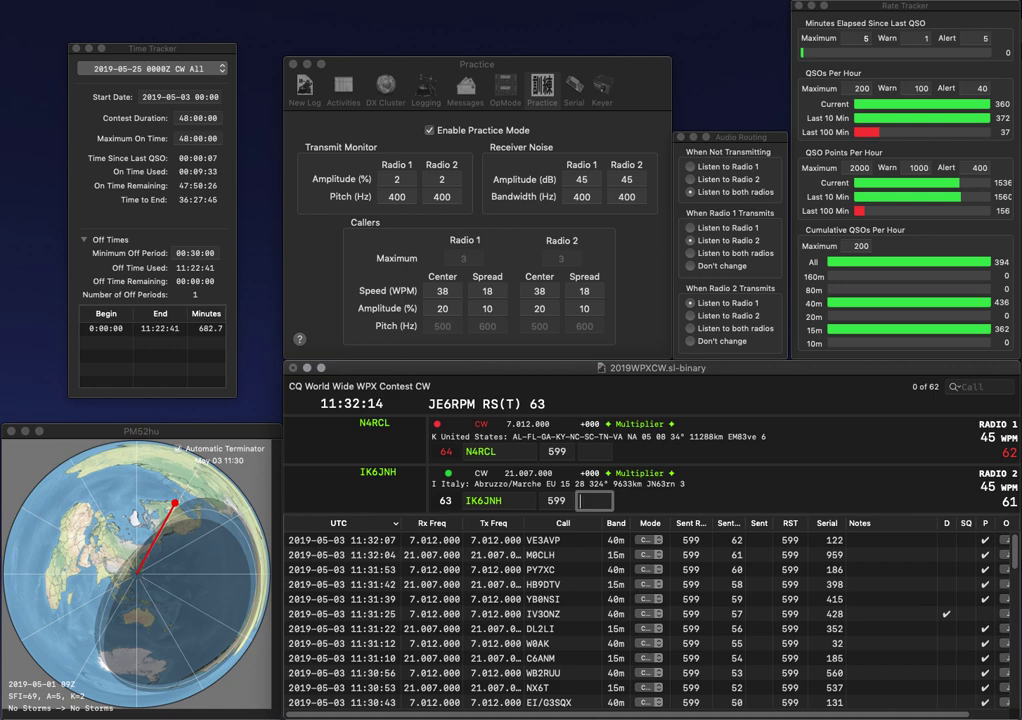
Step: Log IK6JNH on Radio 2 with serial 926 and N4RCL on Radio 1 with serial 427
type("926")
key("Return")
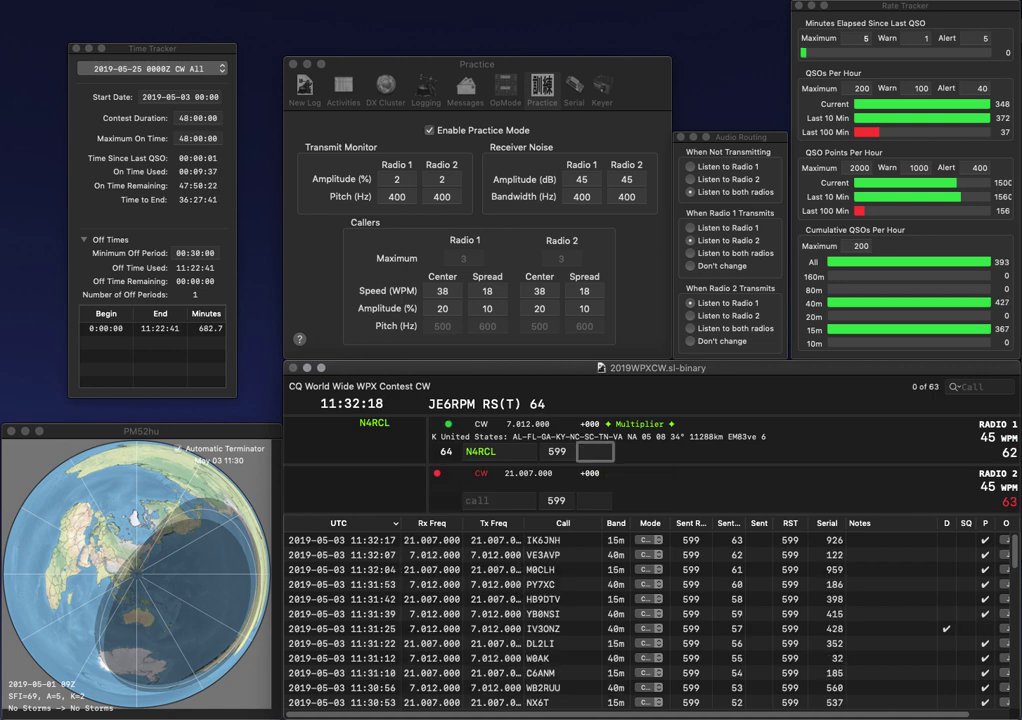
type("42")
key("Return")
Step: Send the partial calls IE on Radio 2 and ON on Radio 1 to the next callers
type("IE")
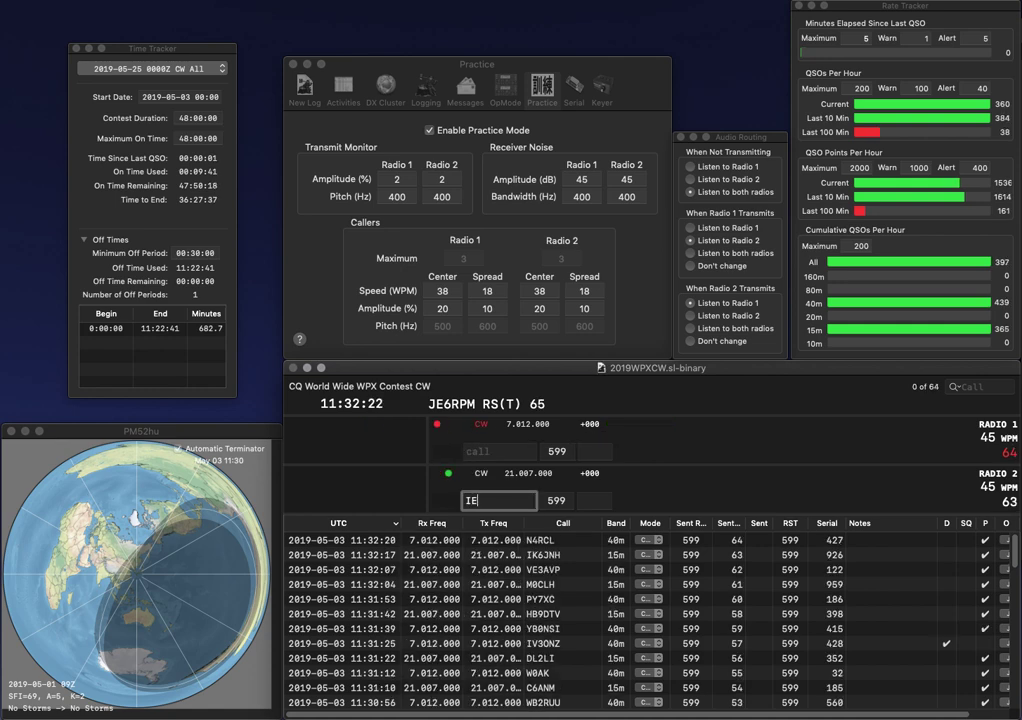
key("Return")
type("ON")
key("Return")
type("K2SE")
key("Return")
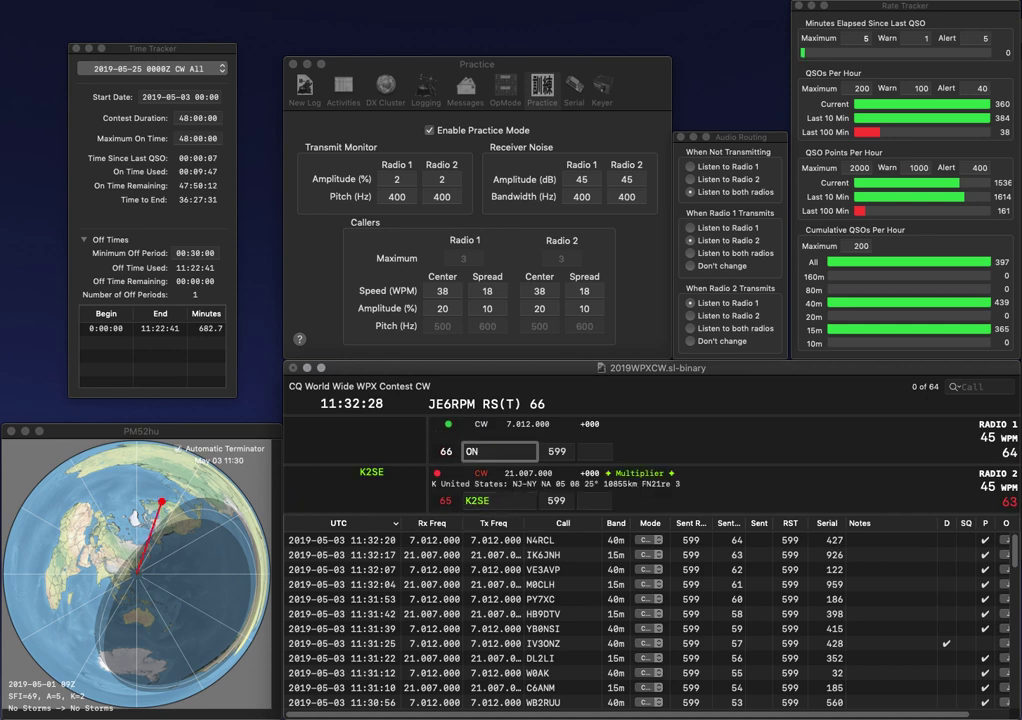
type("8PU")
key("Return")
type("541")
key("Return")
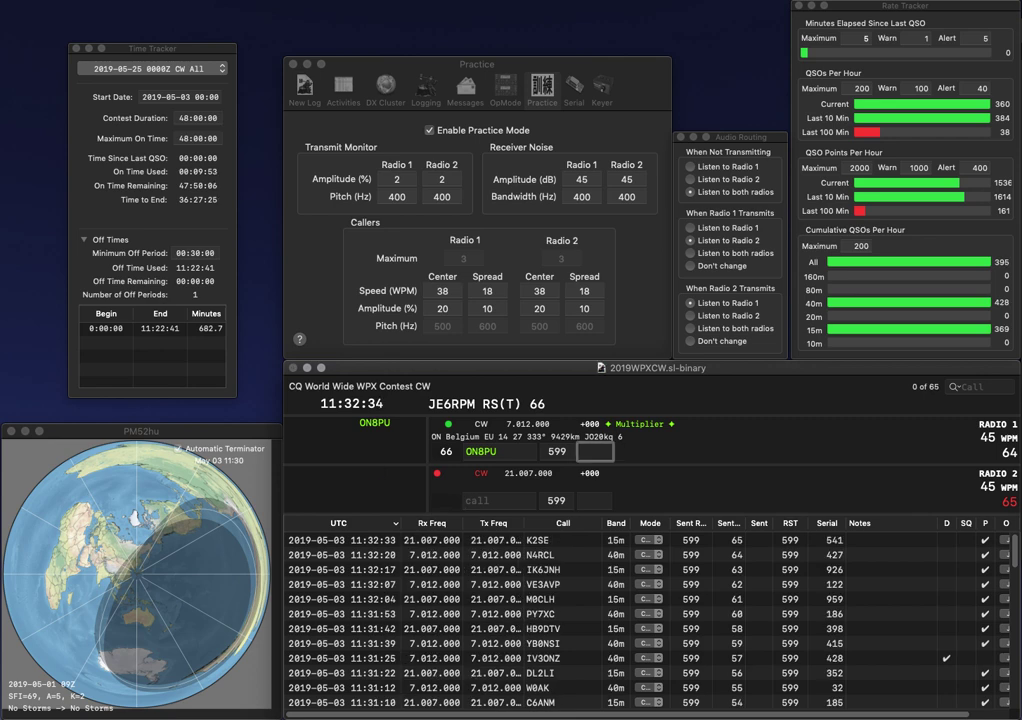
type("577")
key("Return")
type("W7ZE")
key("Return")
type("J")
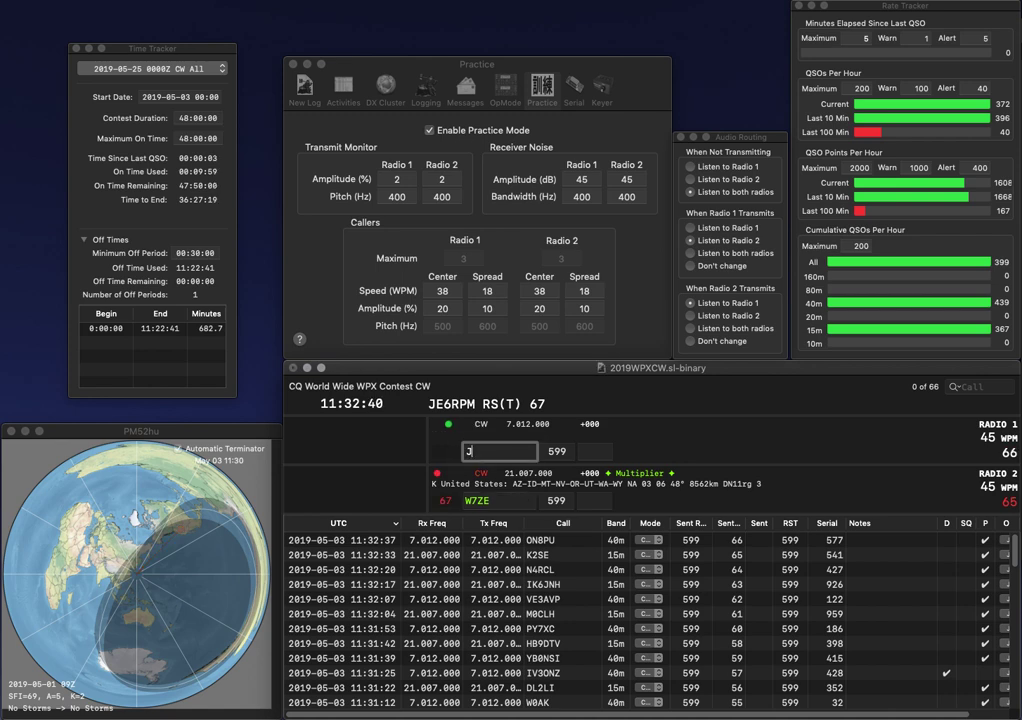
type("I1CNA")
key("Return")
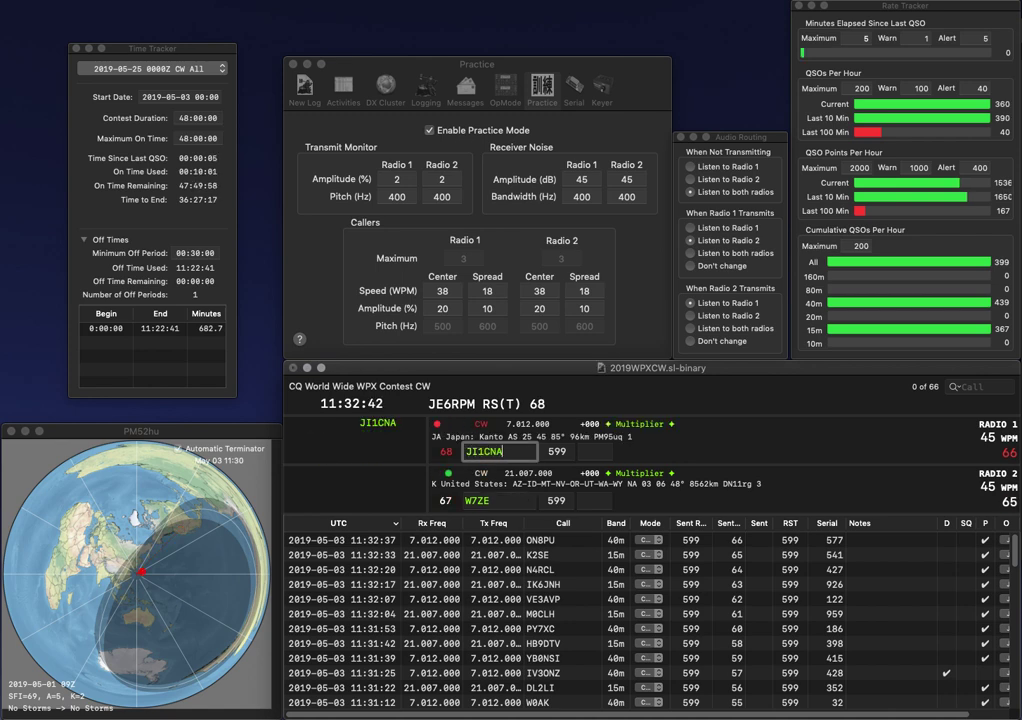
key("BackSpace")
key("BackSpace")
type("SE")
key("Return")
type("369")
key("Return")
type("459")
key("Return")
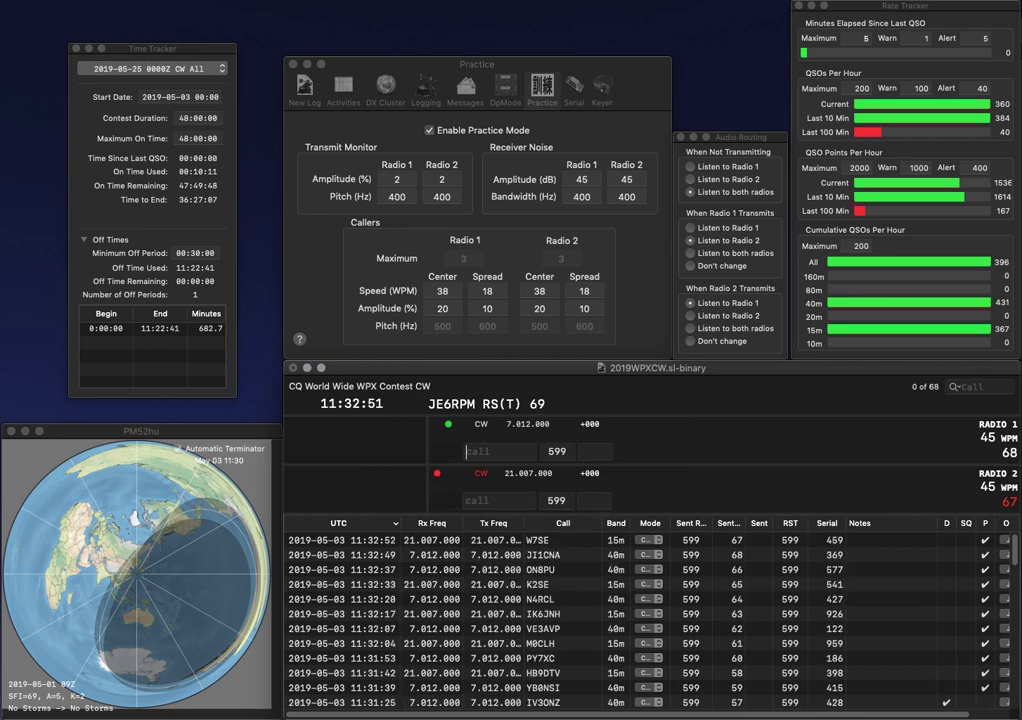
type("N3JON")
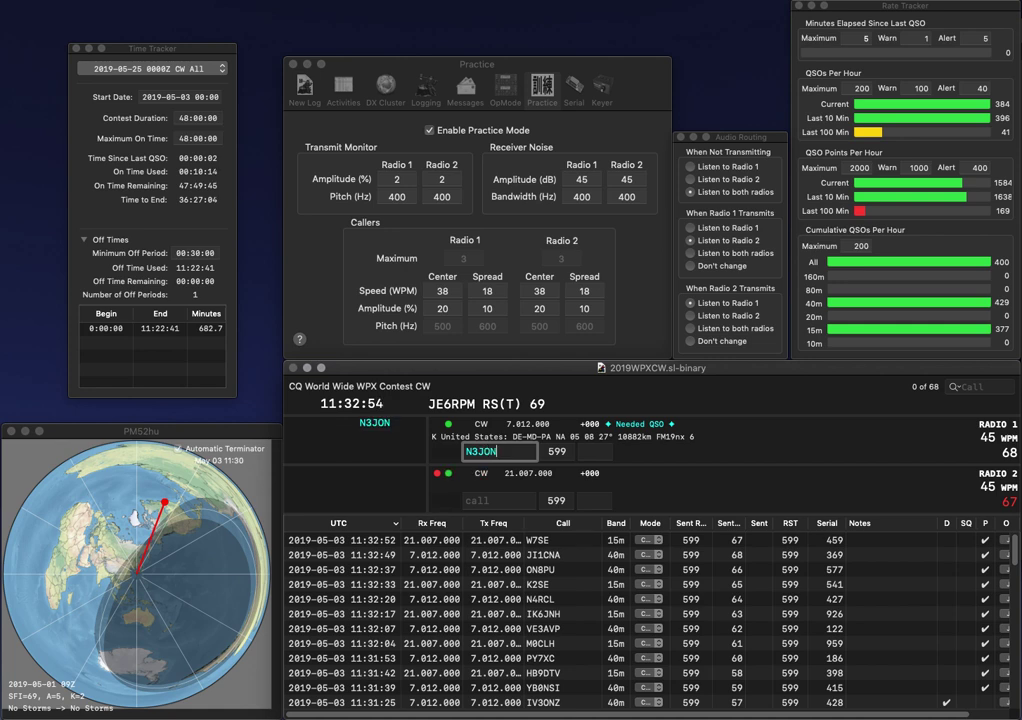
key("Return")
type("IB")
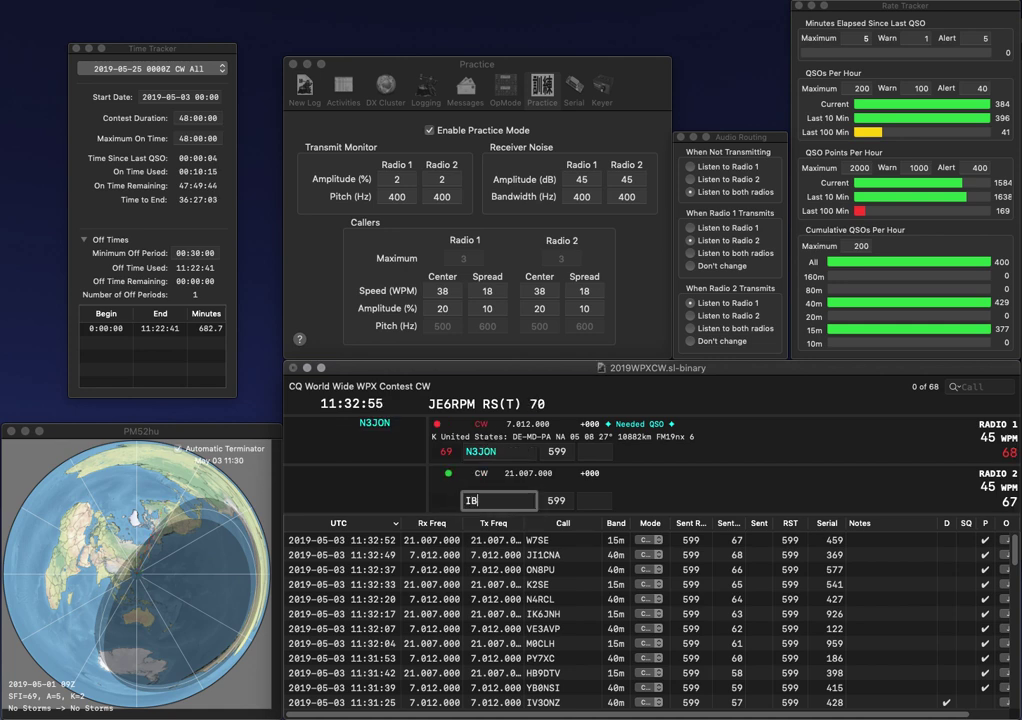
type("6T")
key("Return")
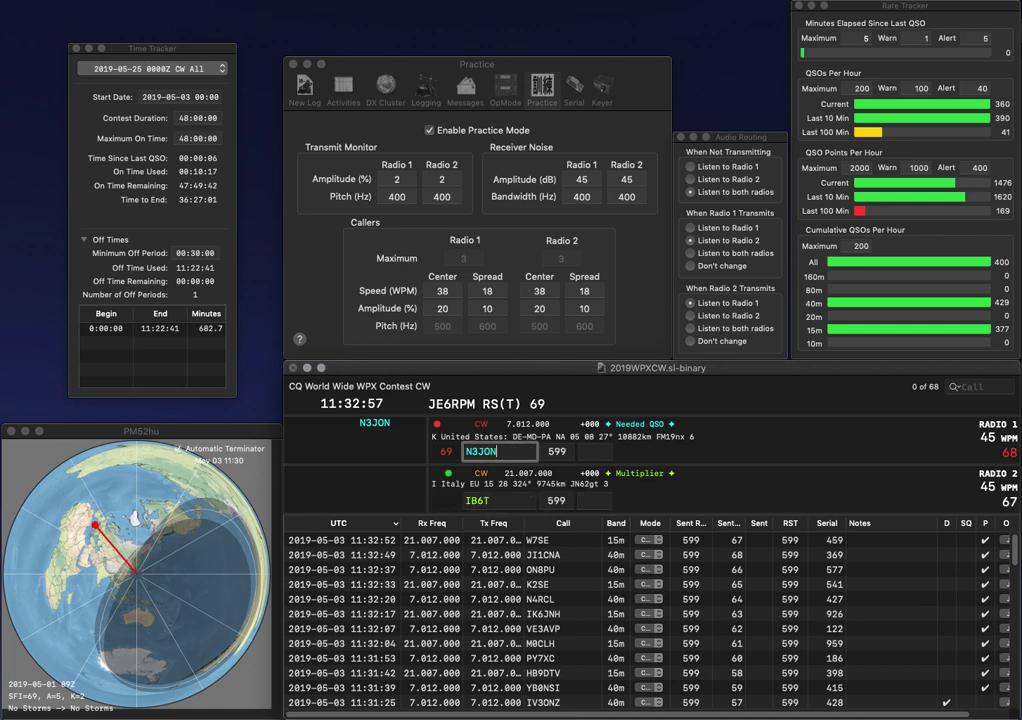
Step: Log N3JON on Radio 1 with serial 795 and send the Radio 2 call corrected to IB9T
type("795")
key("Return")
key("space")
key("Left")
key("BackSpace")
type("9")
key("Return")
type("I")
type("I6KFB")
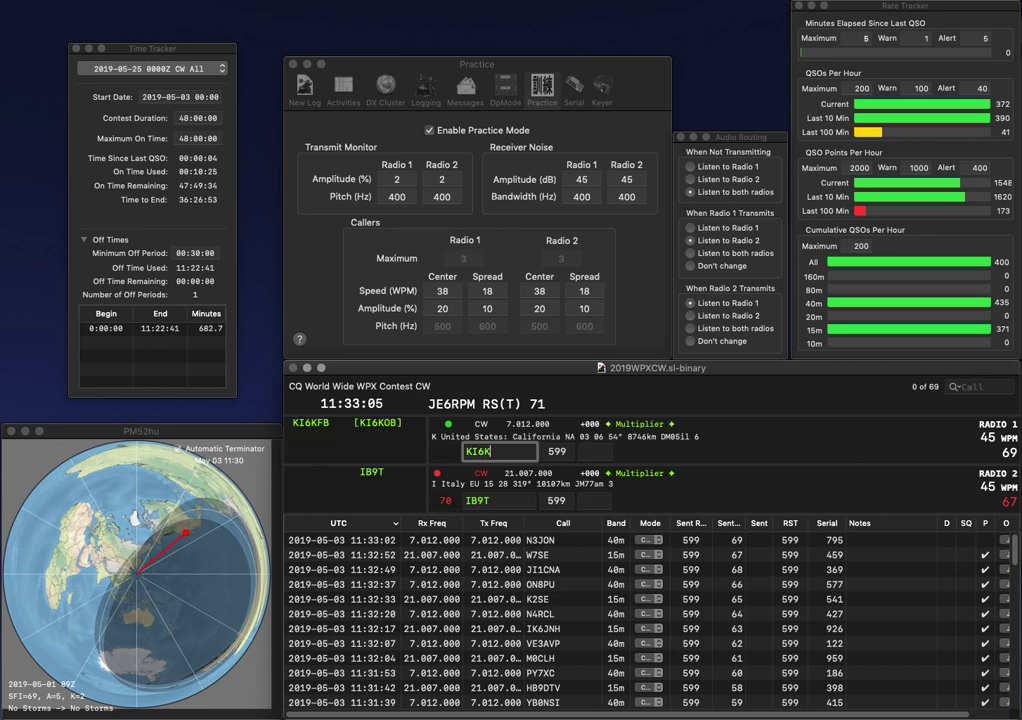
key("Return")
left_click(595, 500)
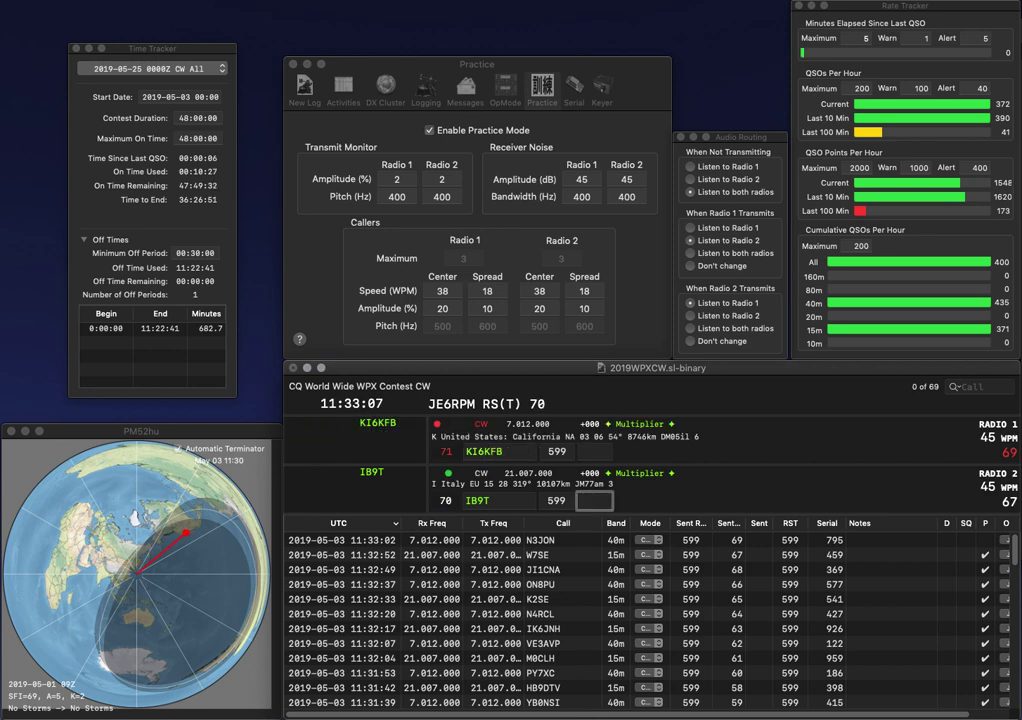
type("130")
key("Return")
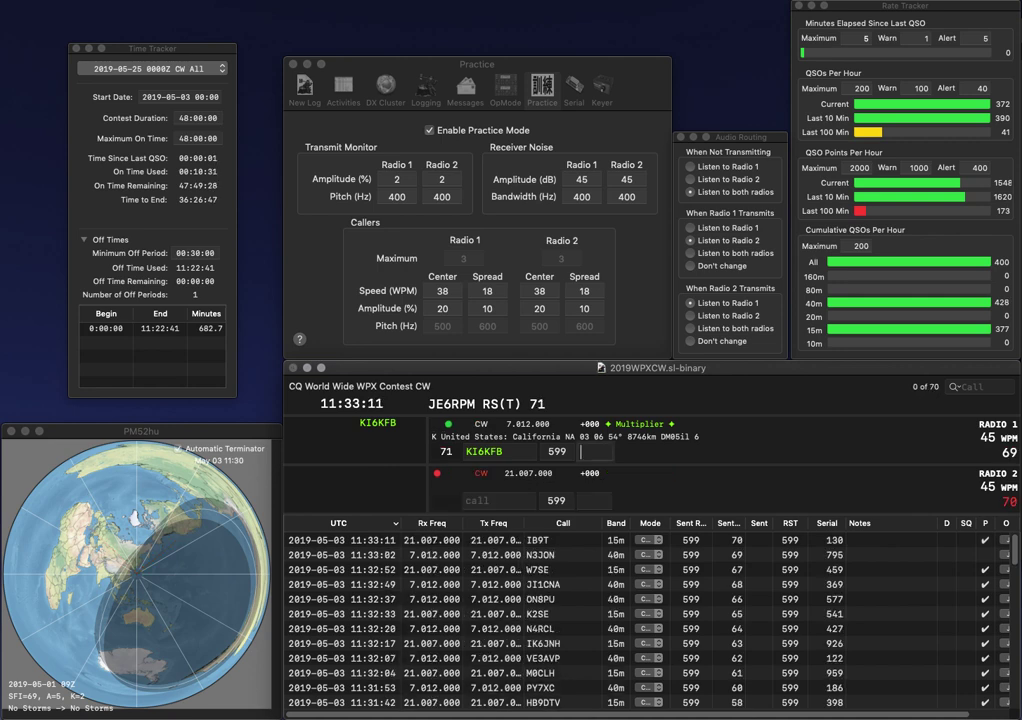
type("4")
key("Return")
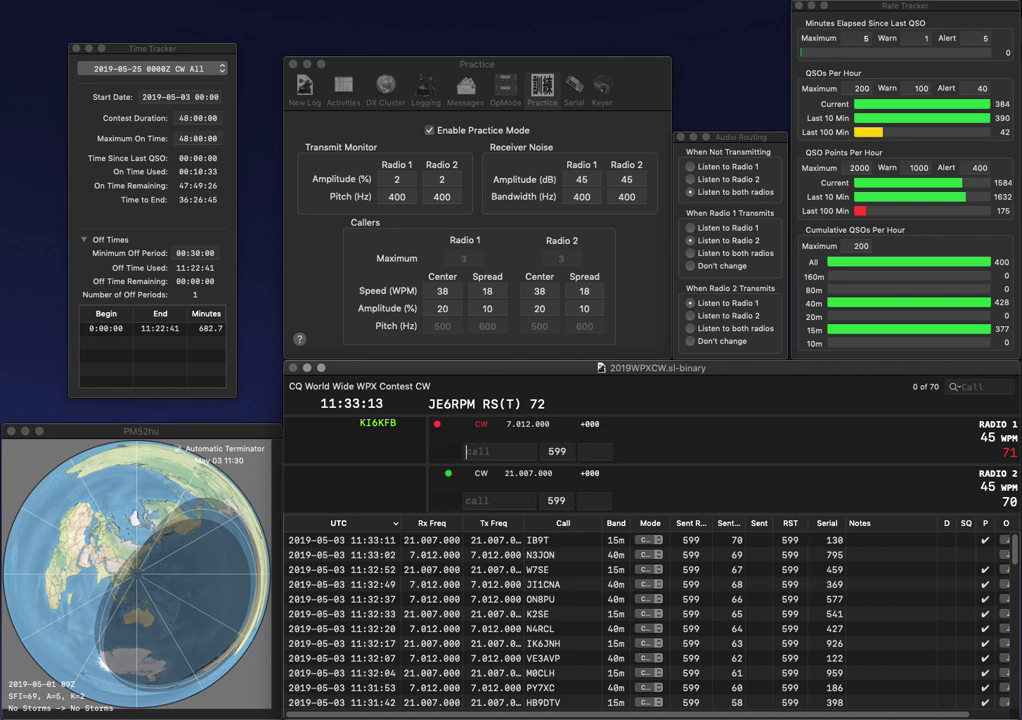
Step: Send the partial call NQ4 on Radio 2 and answer IK6XEJ on Radio 1
type("NQ4")
key("Return")
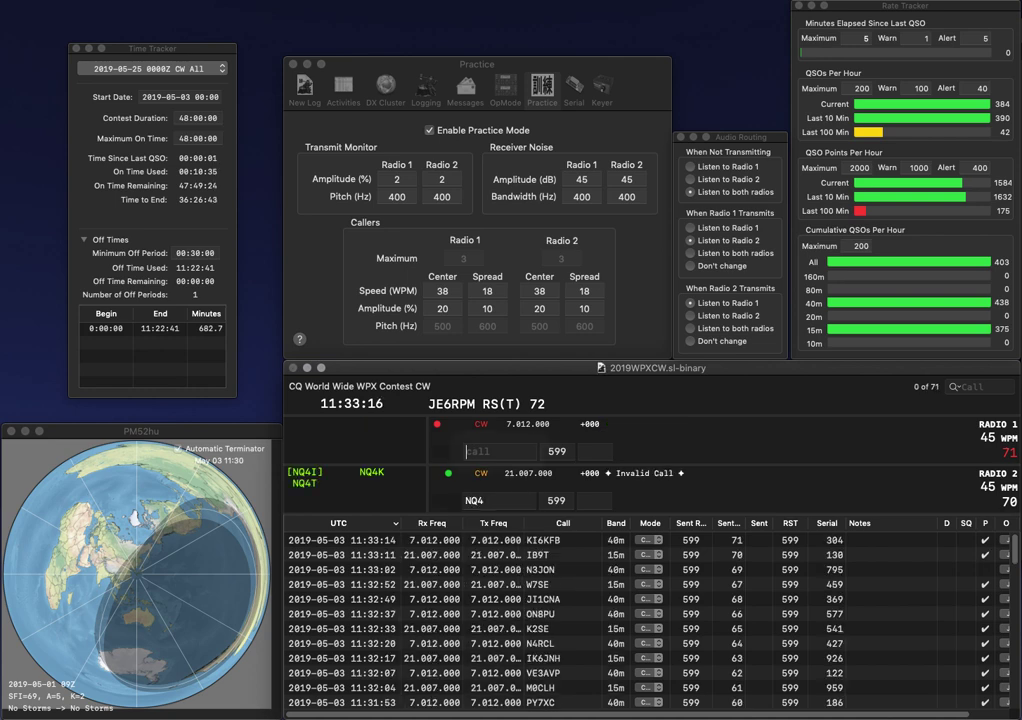
type("IK6")
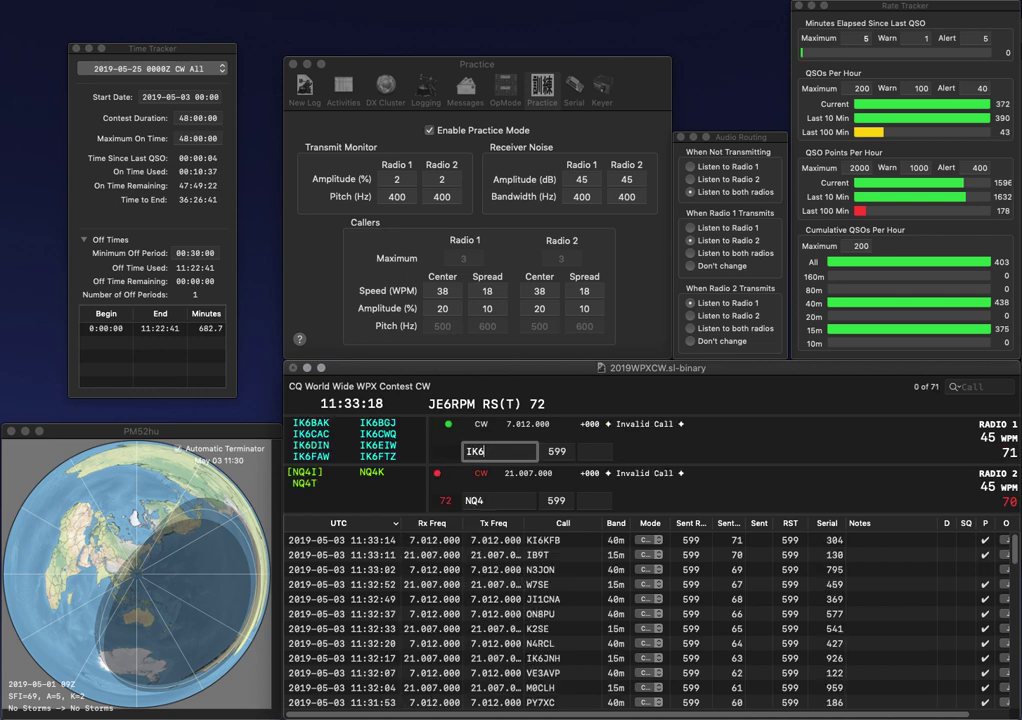
type("XEJ")
key("Return")
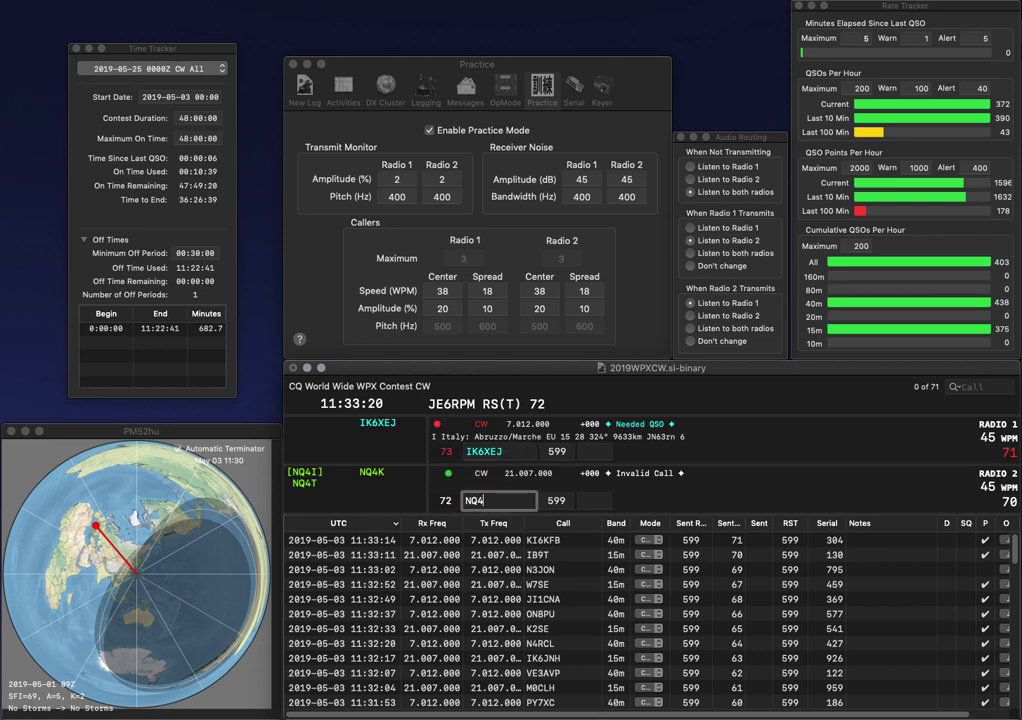
key("BackSpace")
key("BackSpace")
type("7BEI")
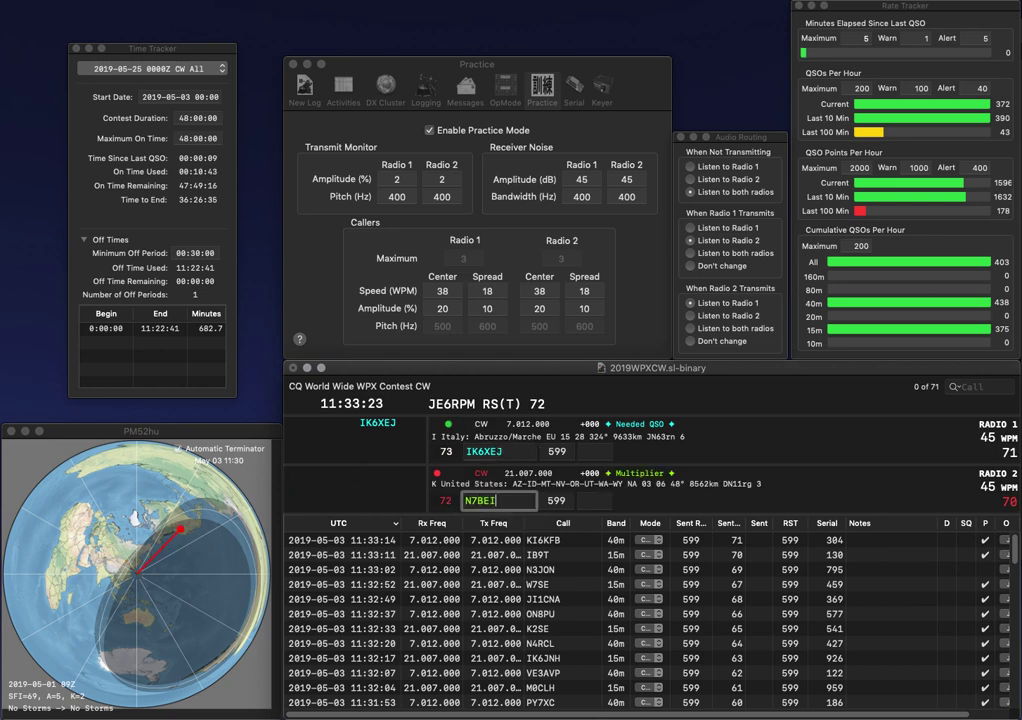
key("Return")
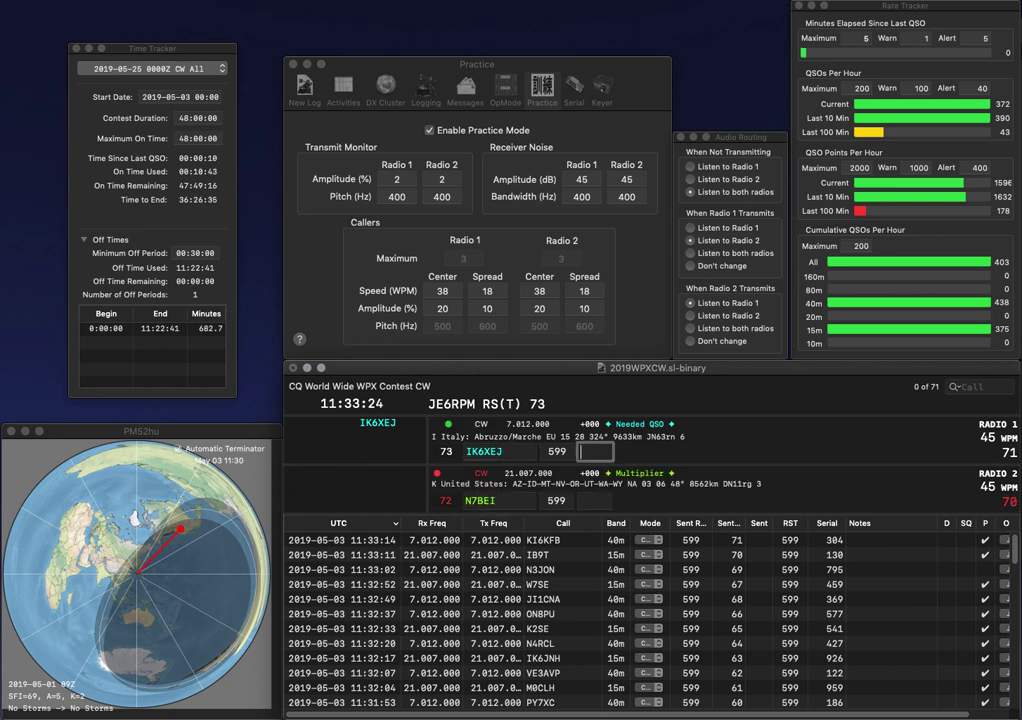
key("Return")
key("BackSpace")
key("BackSpace")
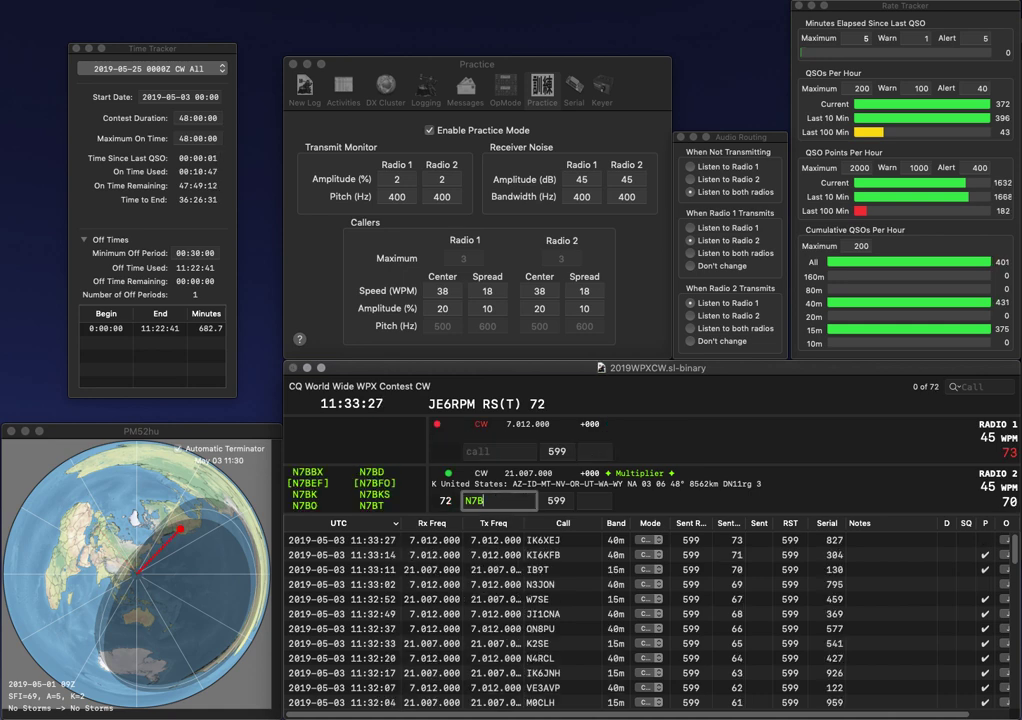
key("BackSpace")
type("E")
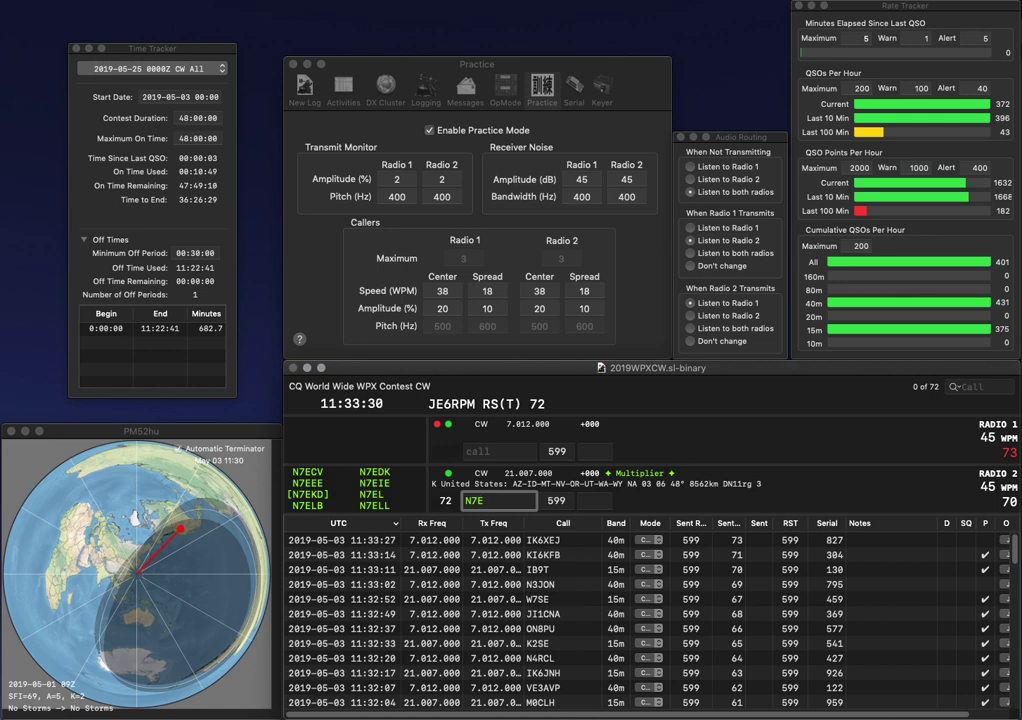
type("IE")
key("Return")
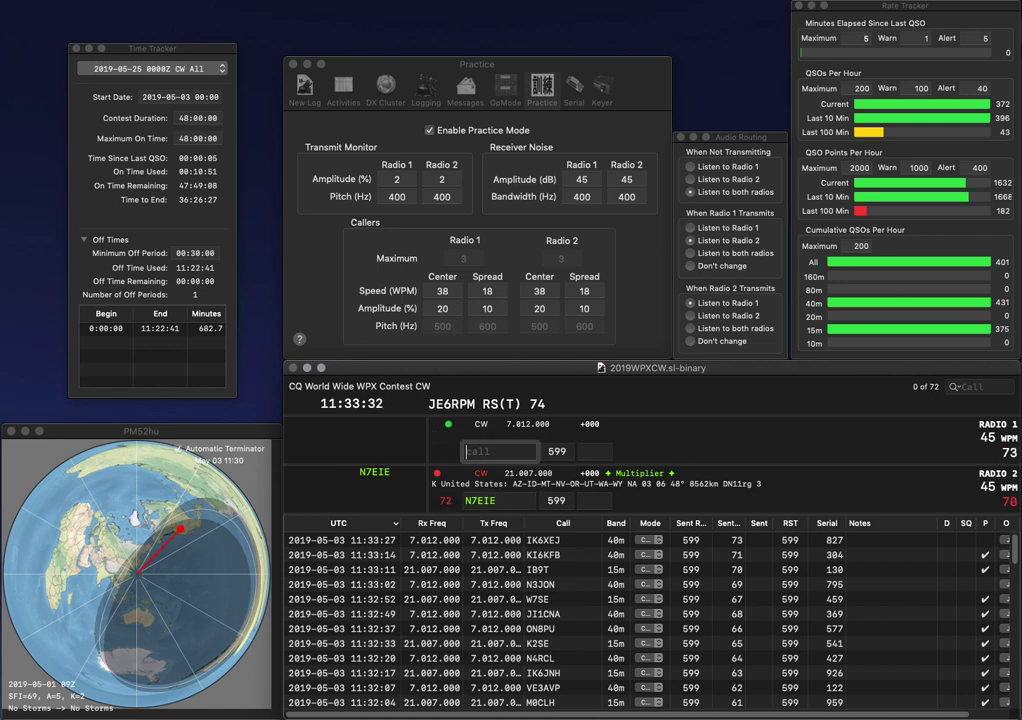
type("N")
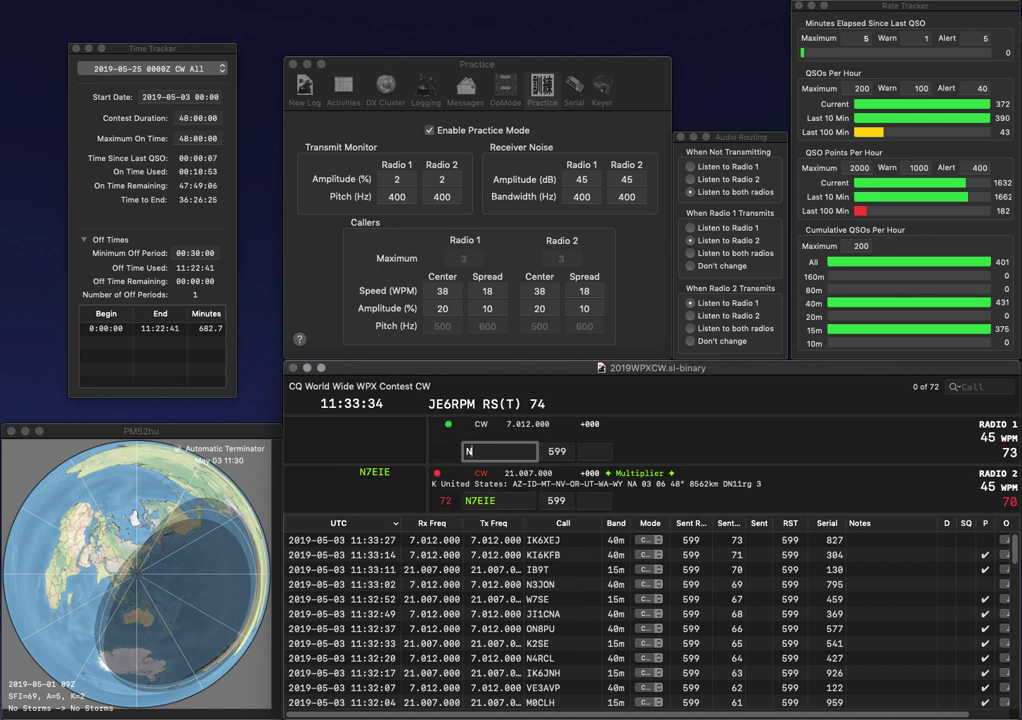
type("4")
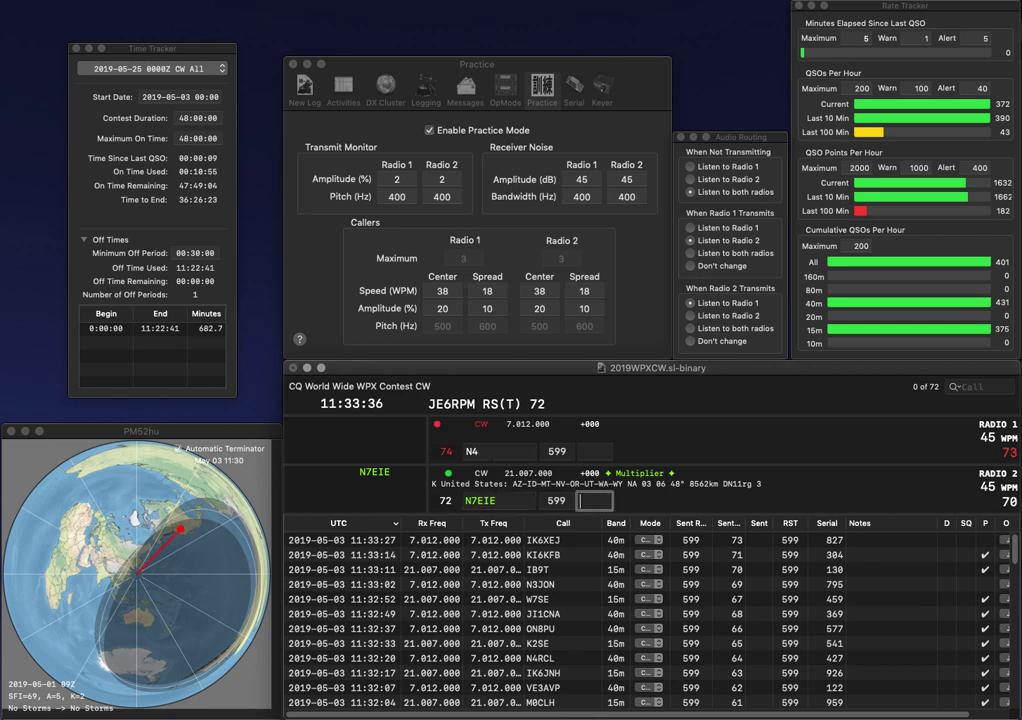
type("908")
key("Return")
type("E")
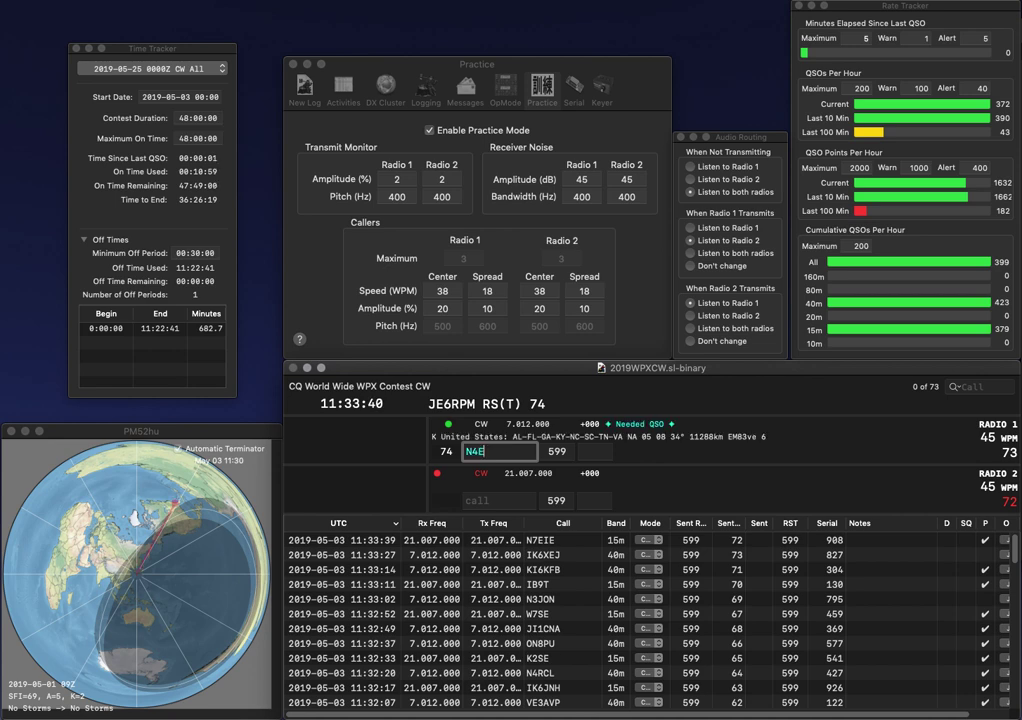
key("Return")
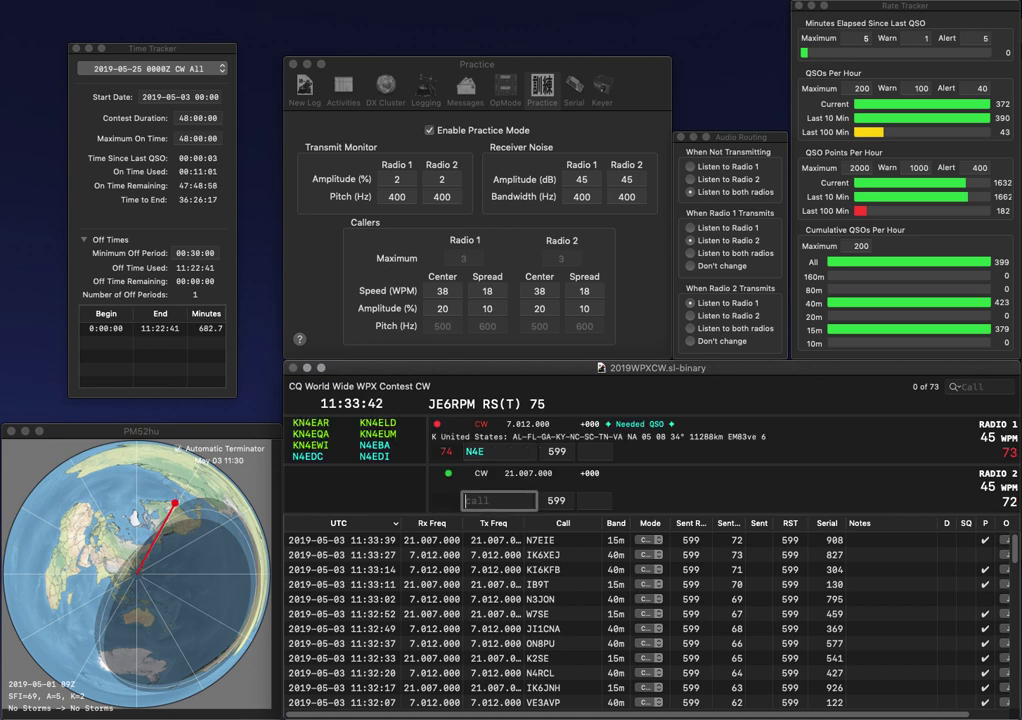
type("KE4AZZ")
key("Return")
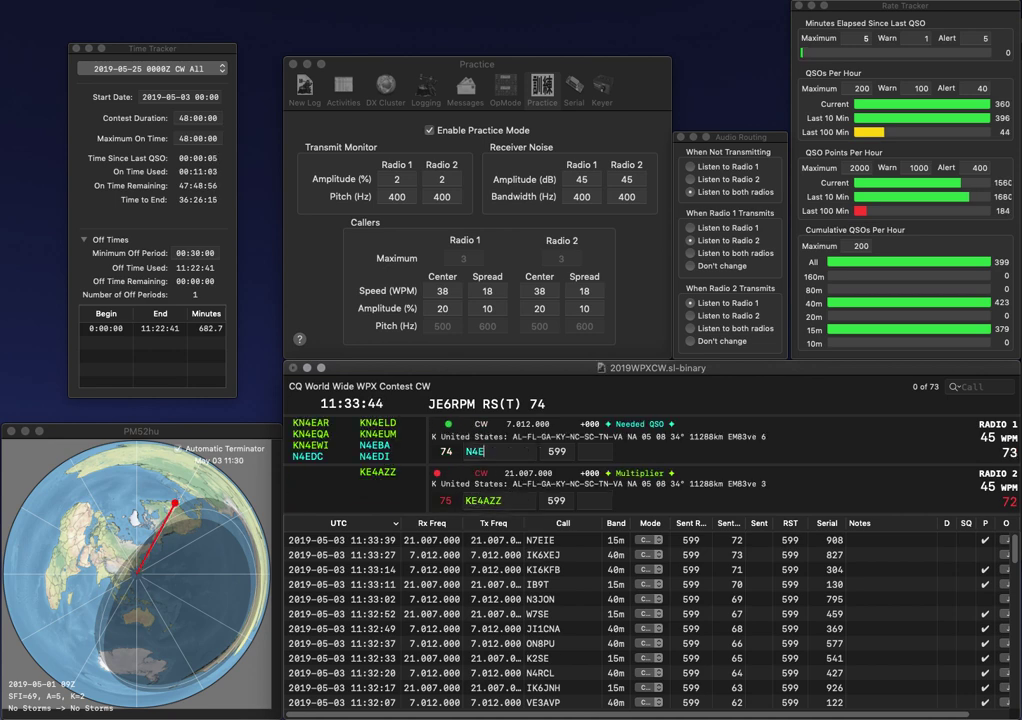
Step: Try completing the Radio 1 call as N4IHI
type("HI")
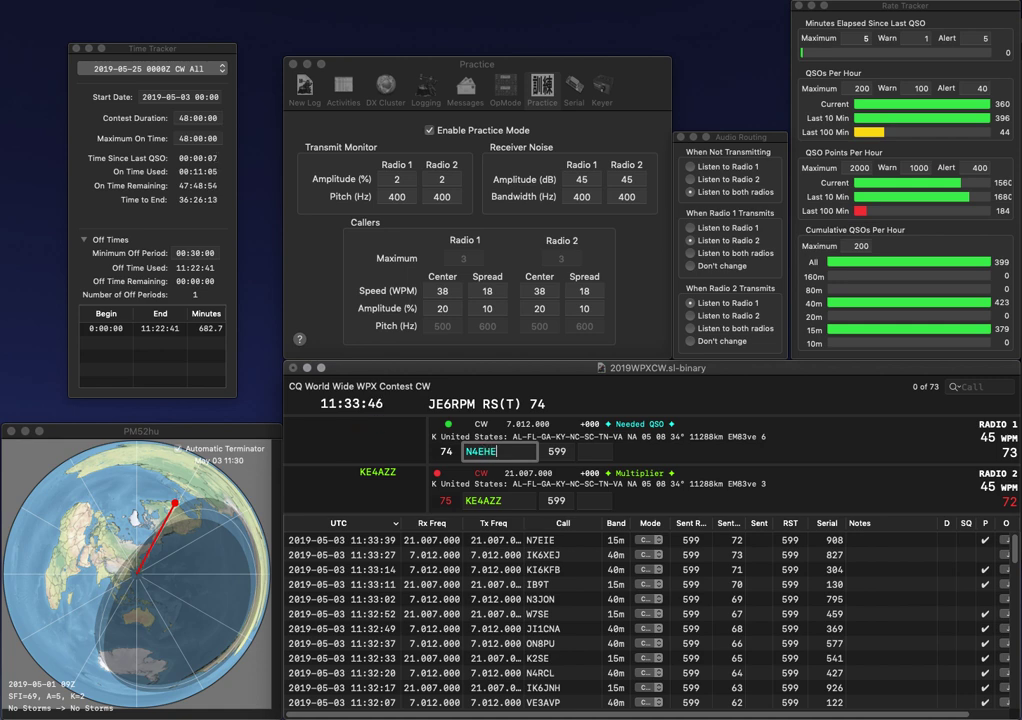
key("BackSpace")
key("BackSpace")
key("BackSpace")
type("I")
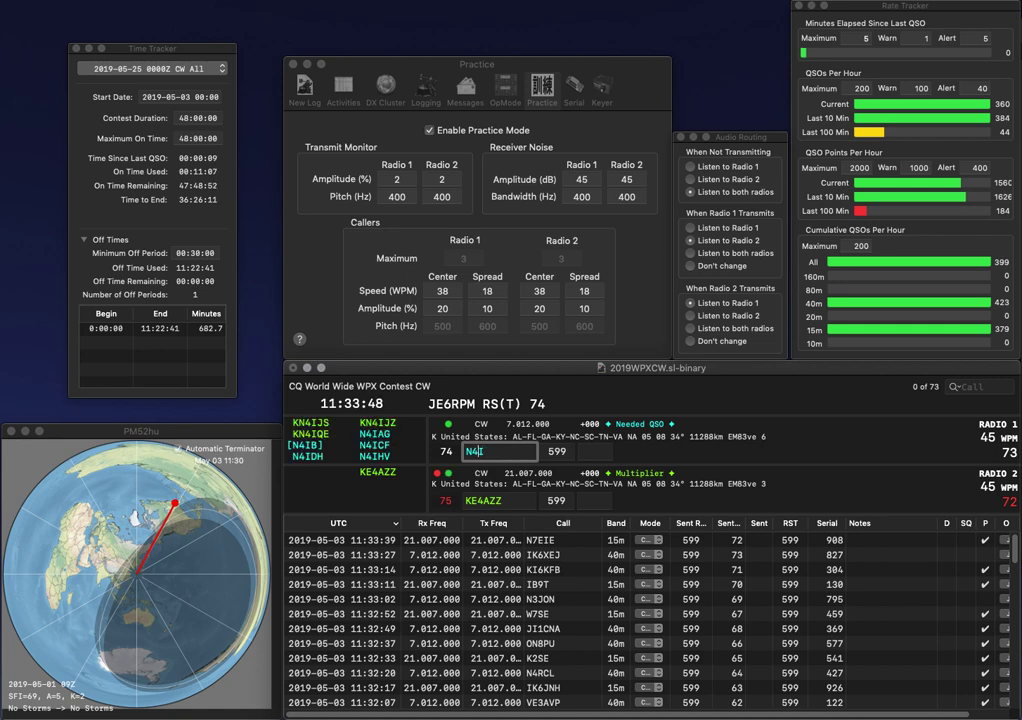
type("HI")
key("Return")
type("61")
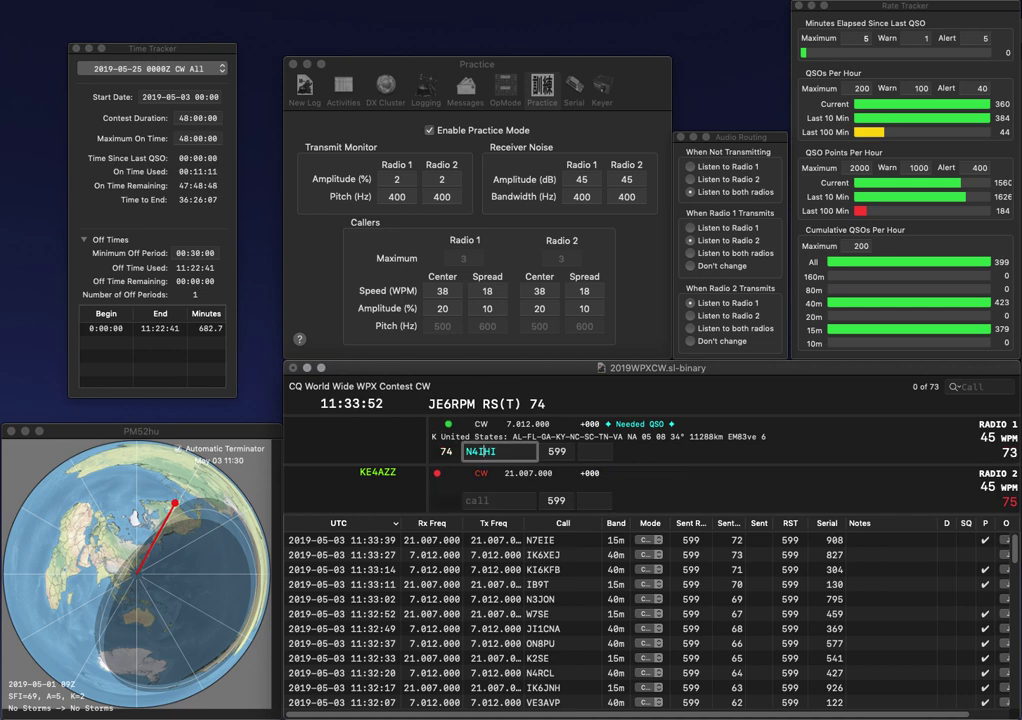
key("Return")
Step: Shorten the Radio 1 call to the partial N4E and send it again
key("BackSpace")
key("BackSpace")
key("BackSpace")
type("EH")
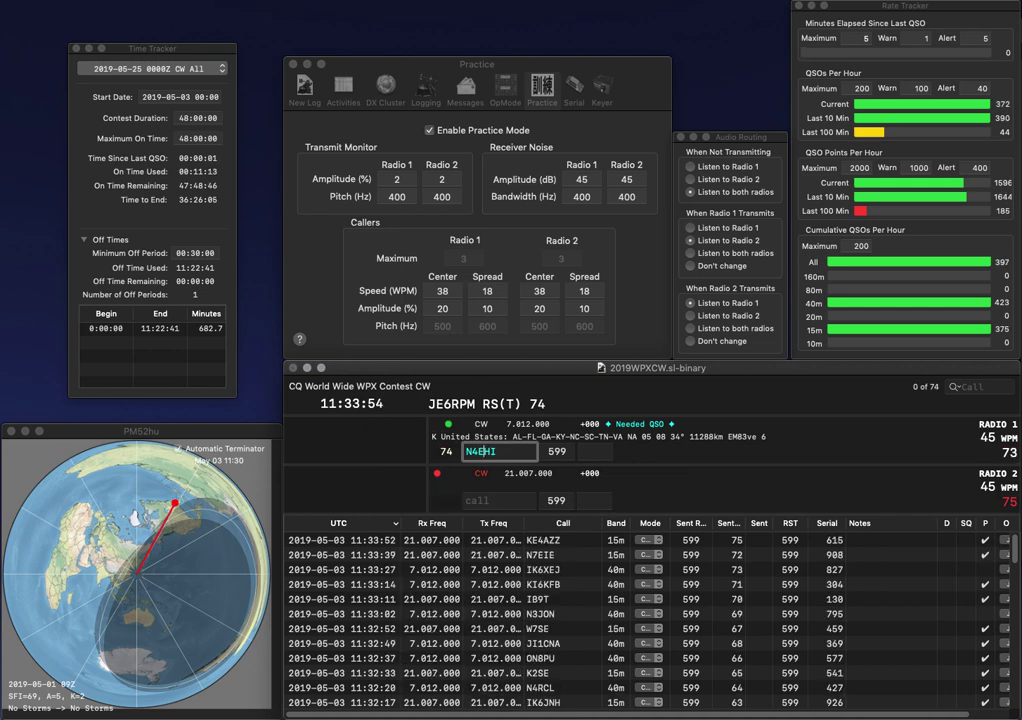
key("BackSpace")
key("Return")
type("7")
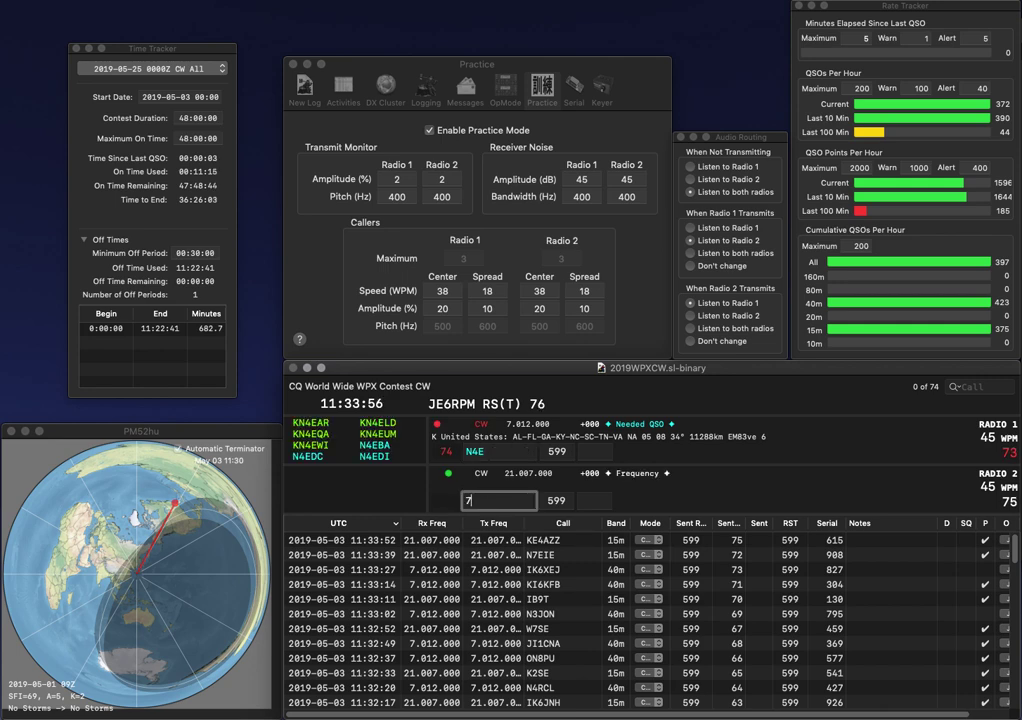
type("KAMW")
key("Return")
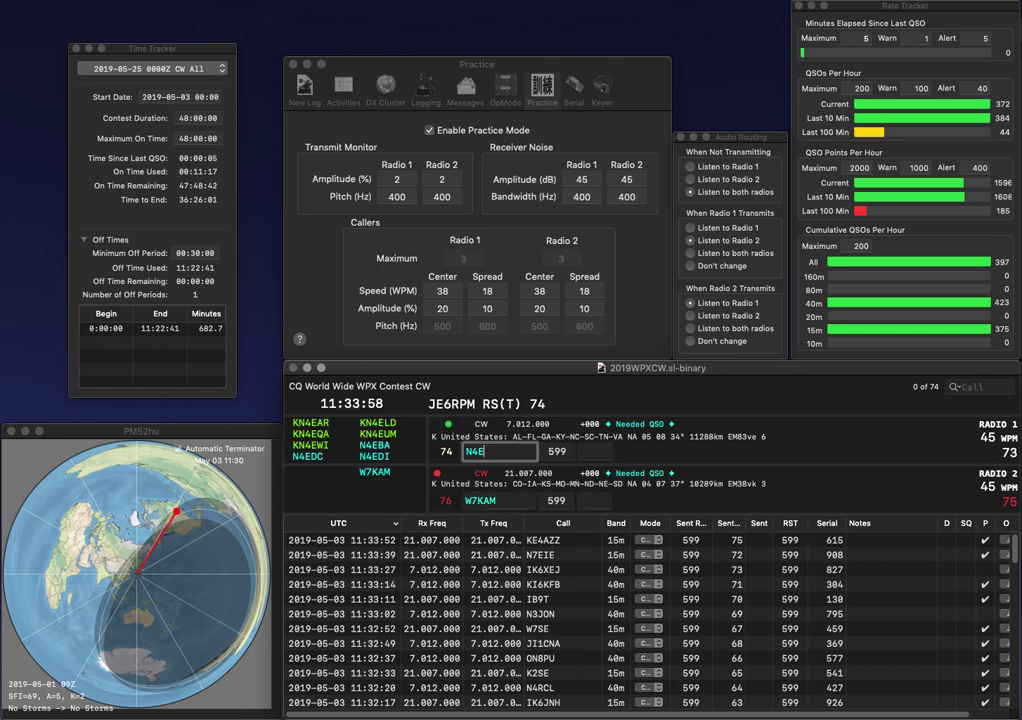
type("SI")
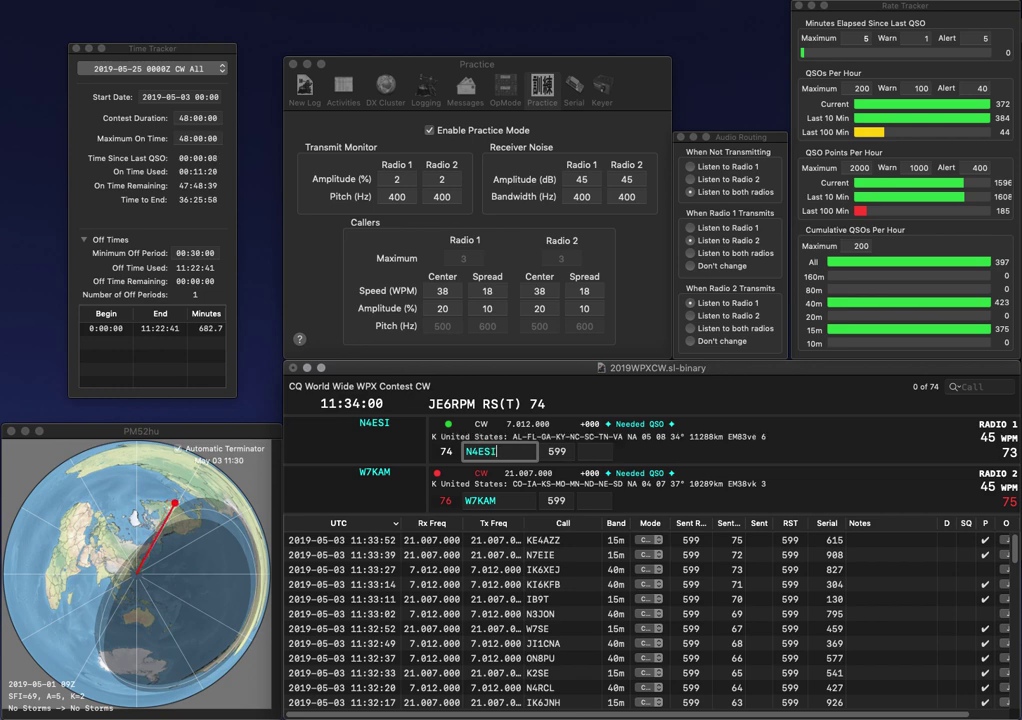
key("Return")
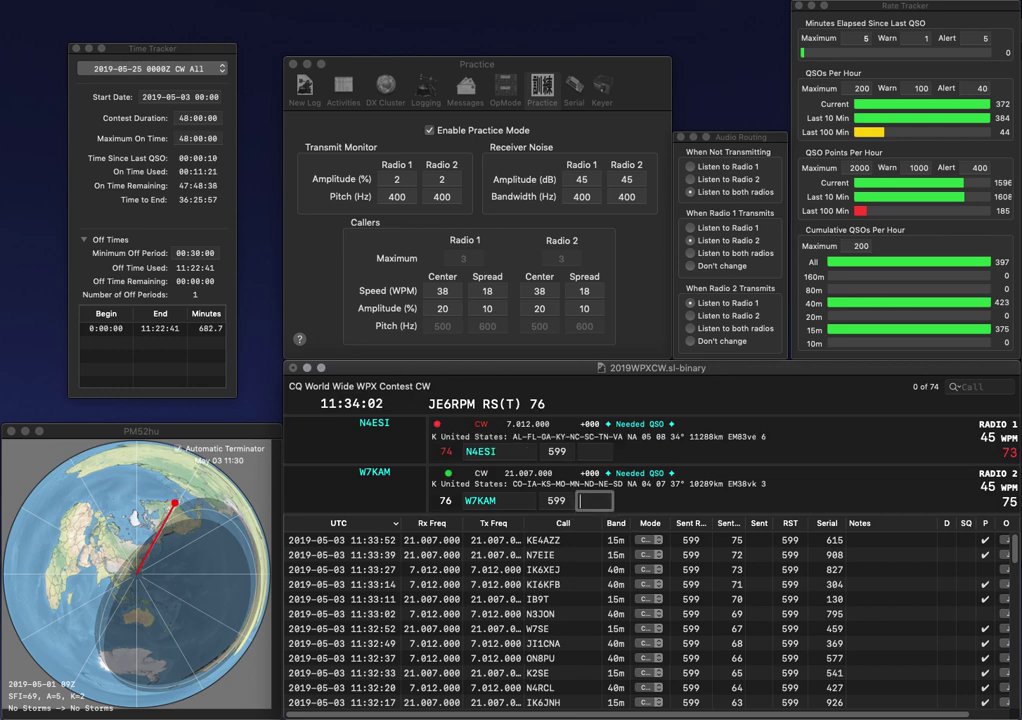
type("919")
key("Return")
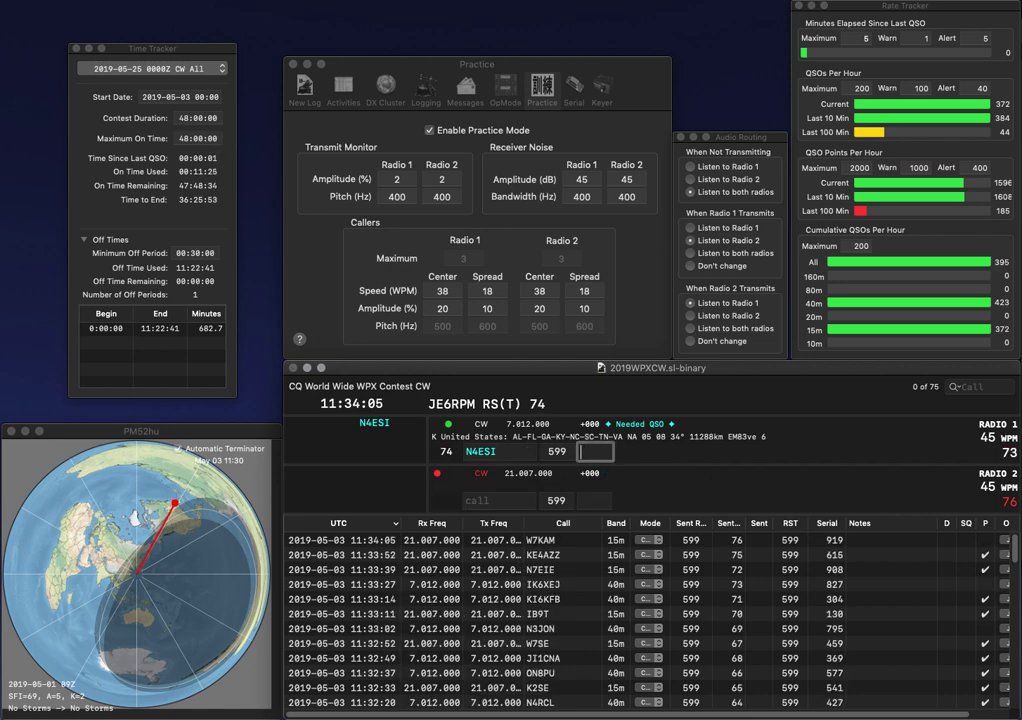
key("Return")
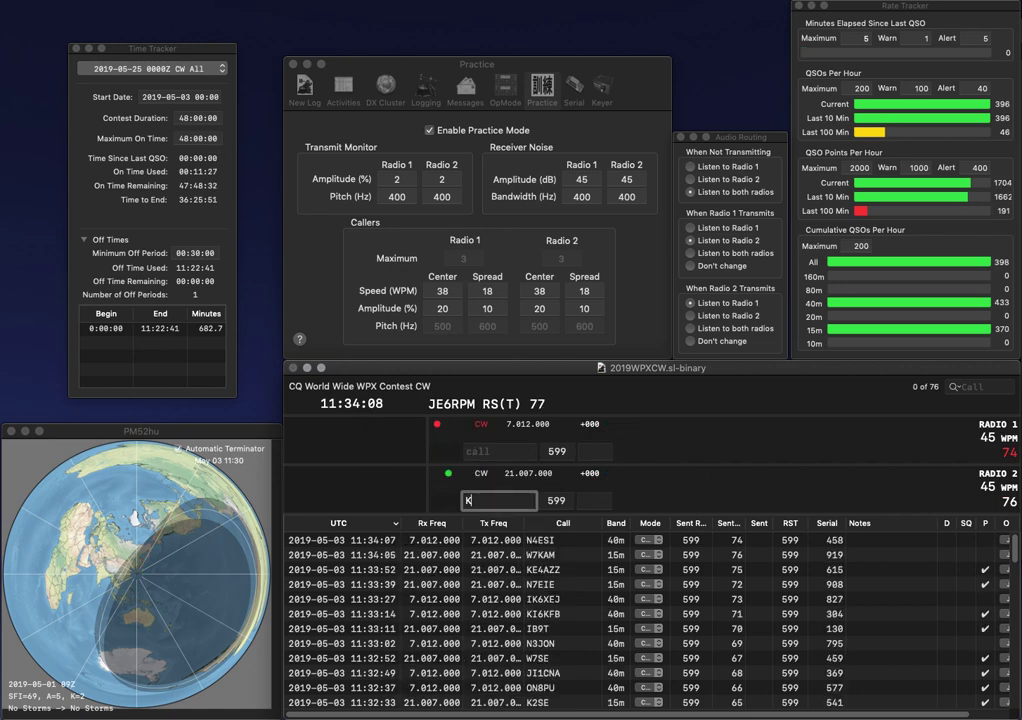
Step: Send the partial call 6 on Radio 2 and answer W3TRW on Radio 1
type("6")
key("Up")
type("3TRW")
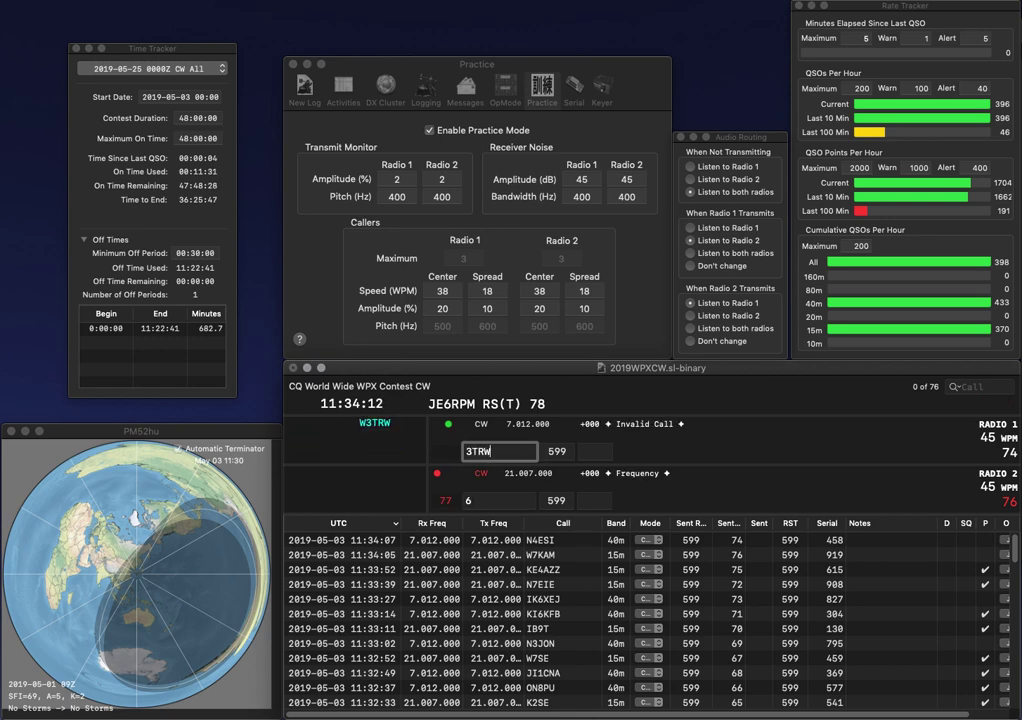
key("Return")
key("Down")
type("6")
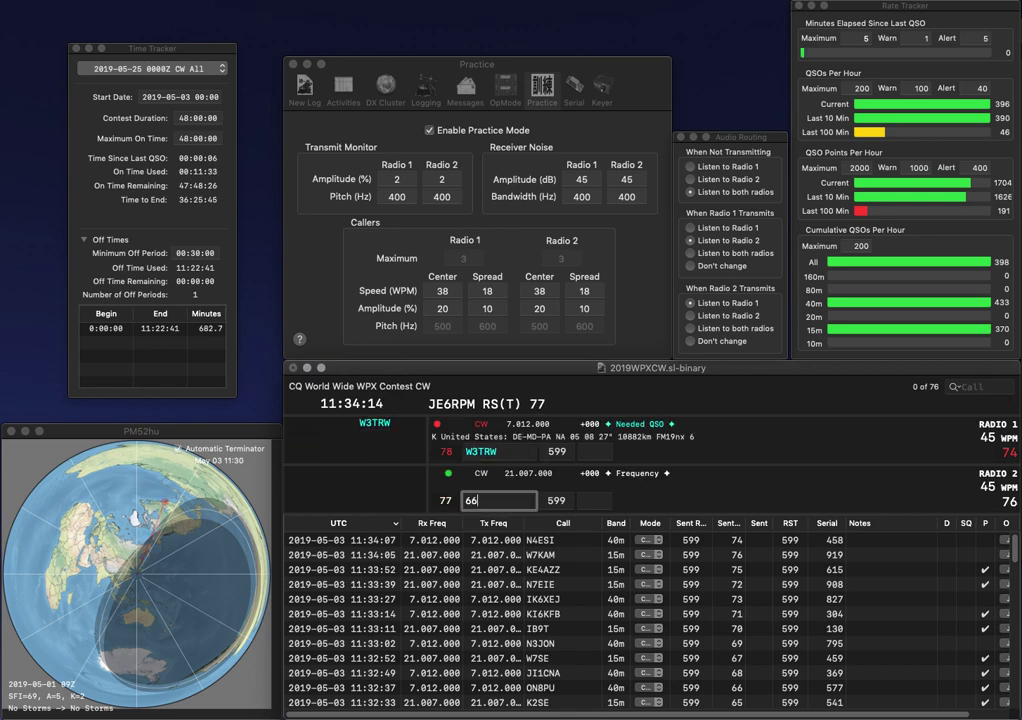
key("BackSpace")
type("AZ")
key("Left")
key("Left")
key("Left")
type("PY")
key("Return")
key("Up")
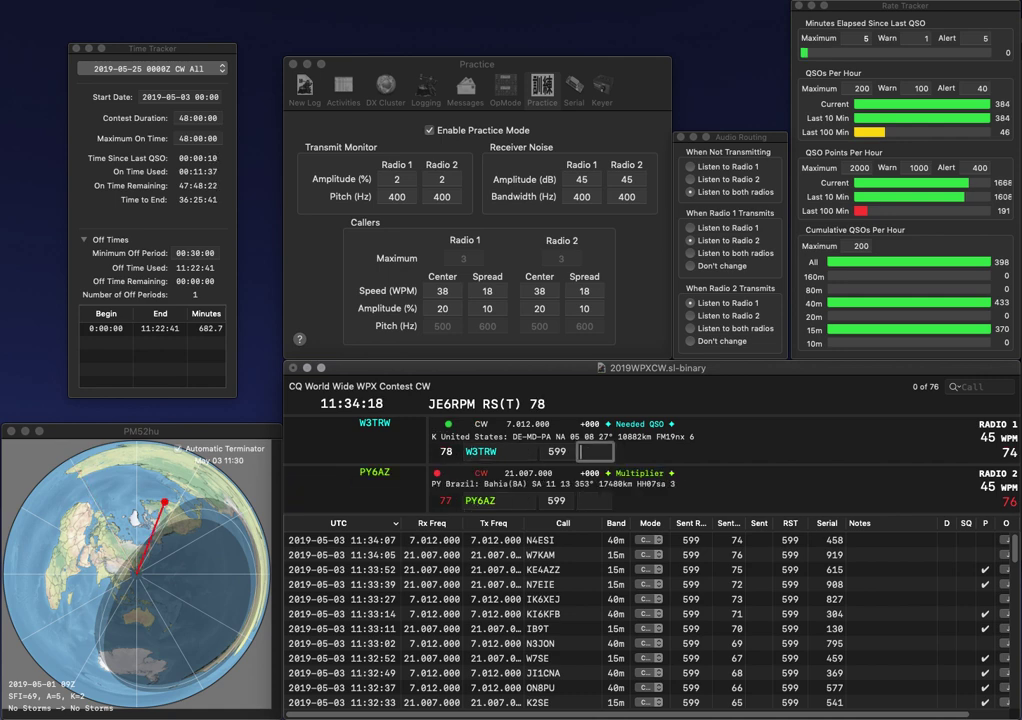
type("972")
key("Return")
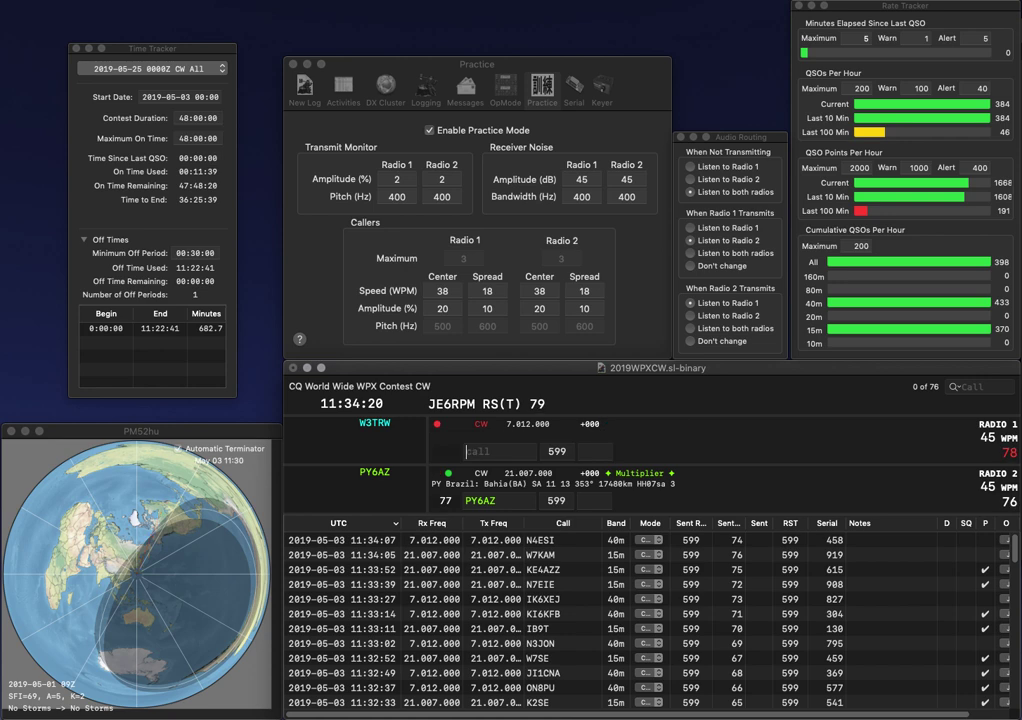
type("936")
key("Return")
type("VE3")
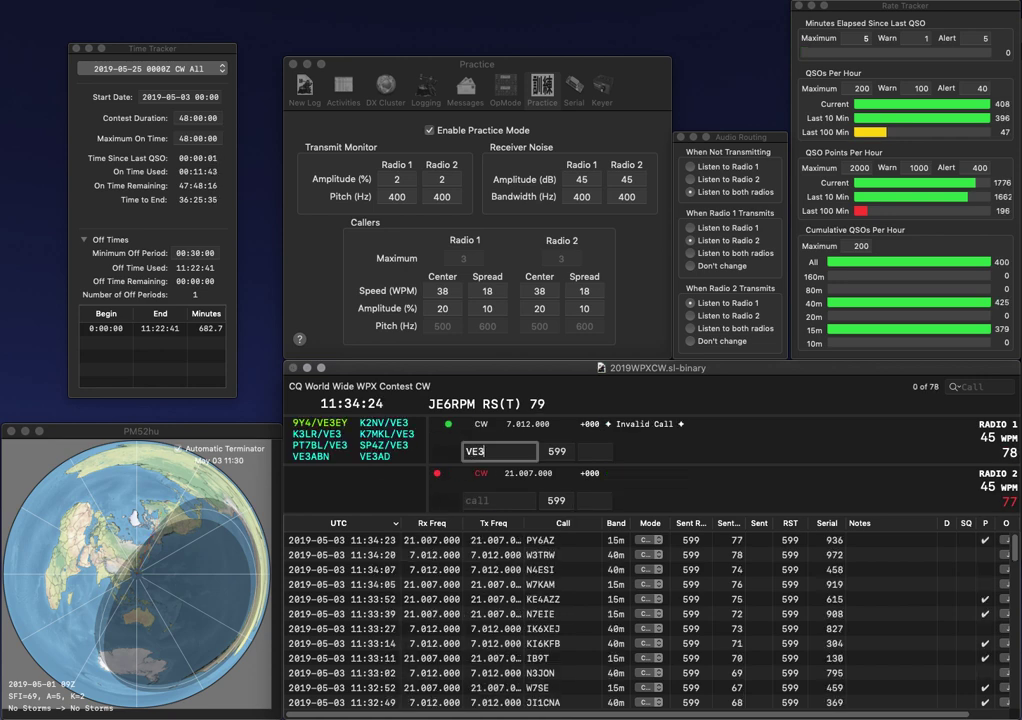
type("CNX")
key("Return")
Step: Send the partial call 4LZB on Radio 2 and log VE3CNX on Radio 1 with serial 810
type("4RL")
key("BackSpace")
key("BackSpace")
type("LZD")
key("BackSpace")
type("B")
key("Return")
key("Tab")
type("810")
key("Return")
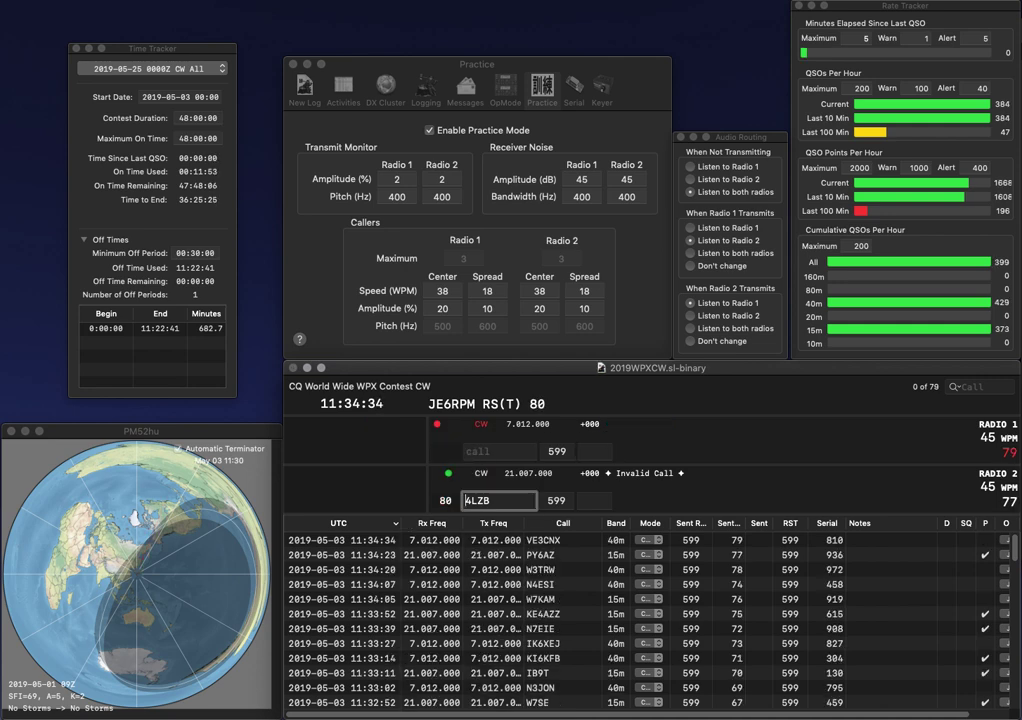
Step: Send the corrected call VE4L on Radio 2 and the partial call W0D on Radio 1
type("VE")
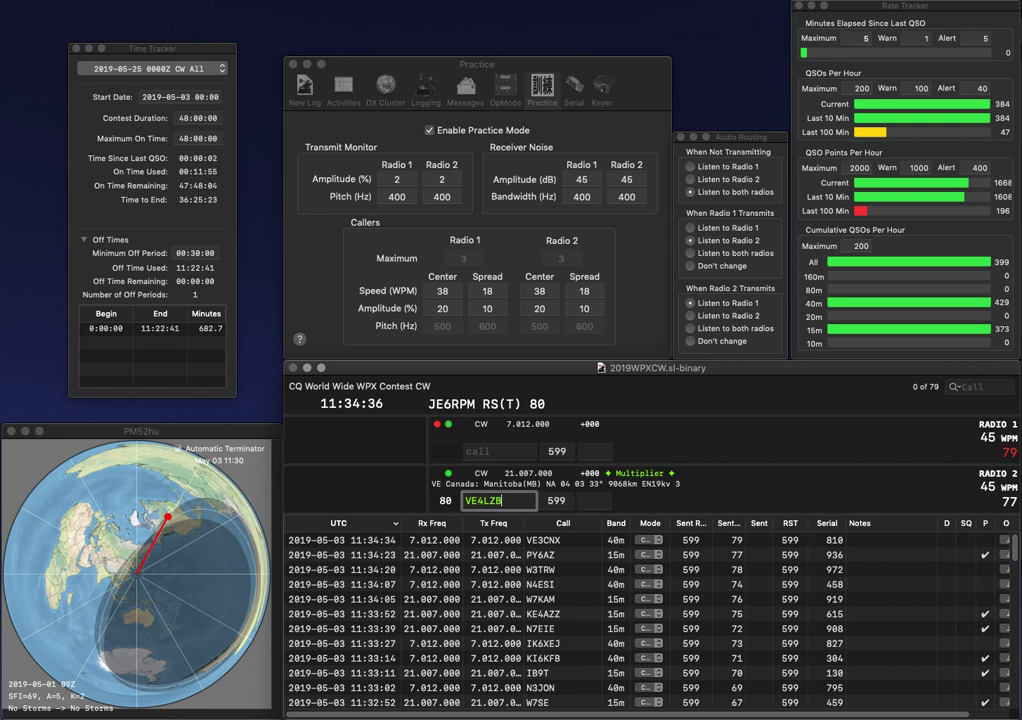
key("BackSpace")
key("BackSpace")
key("Return")
type("0D")
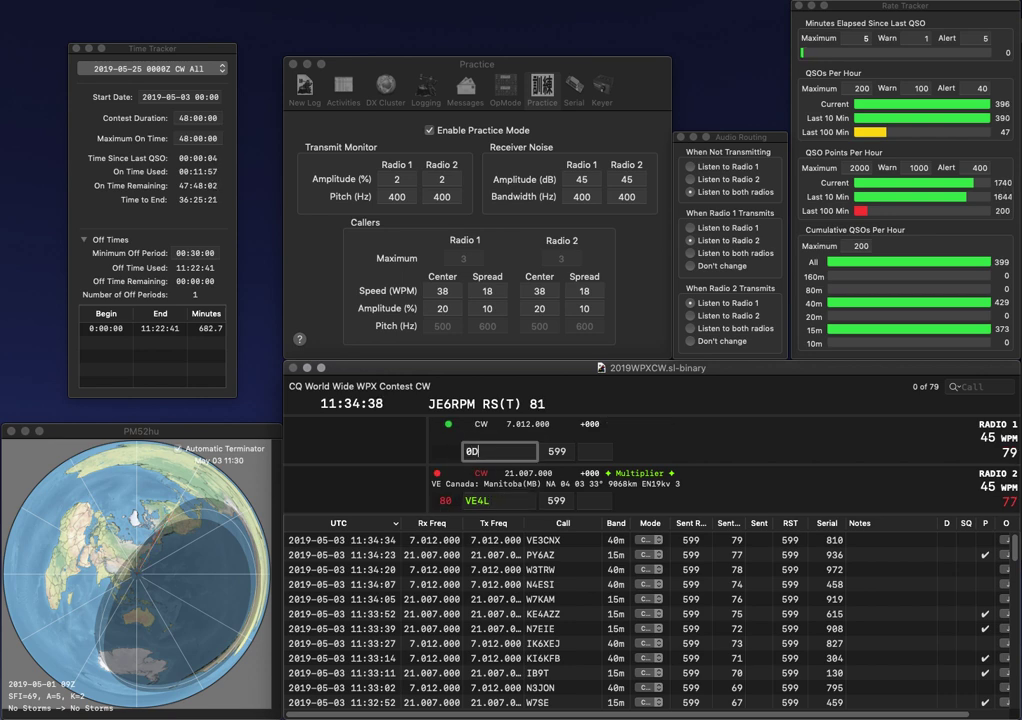
type("W")
key("Return")
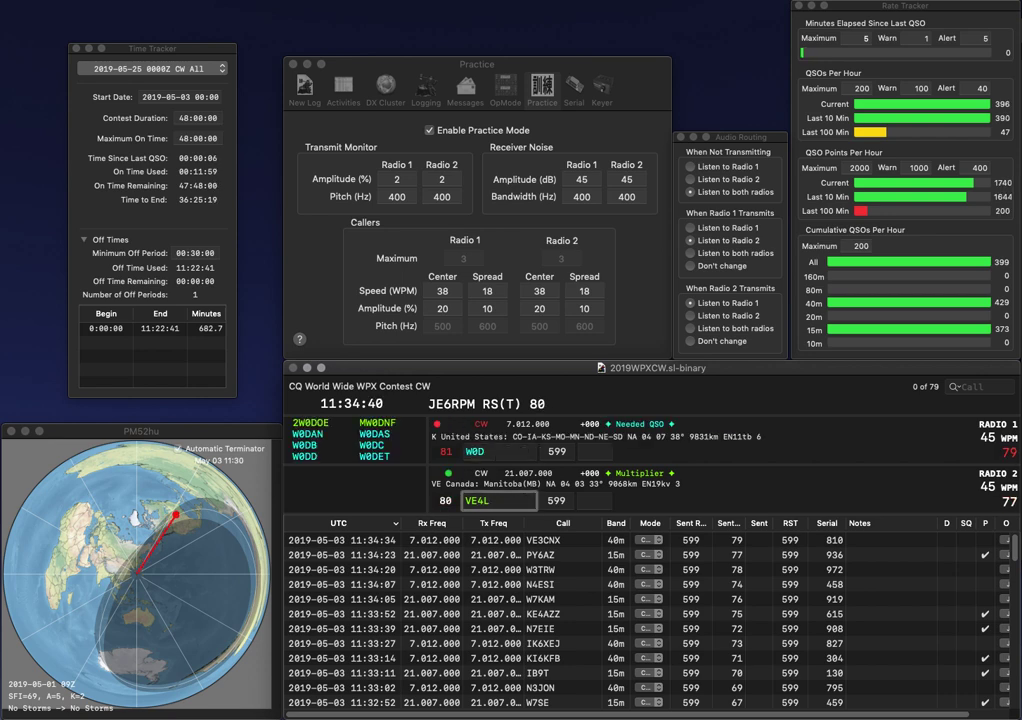
type("GD")
key("Left")
key("Left")
key("Left")
key("BackSpace")
type("3")
key("Return")
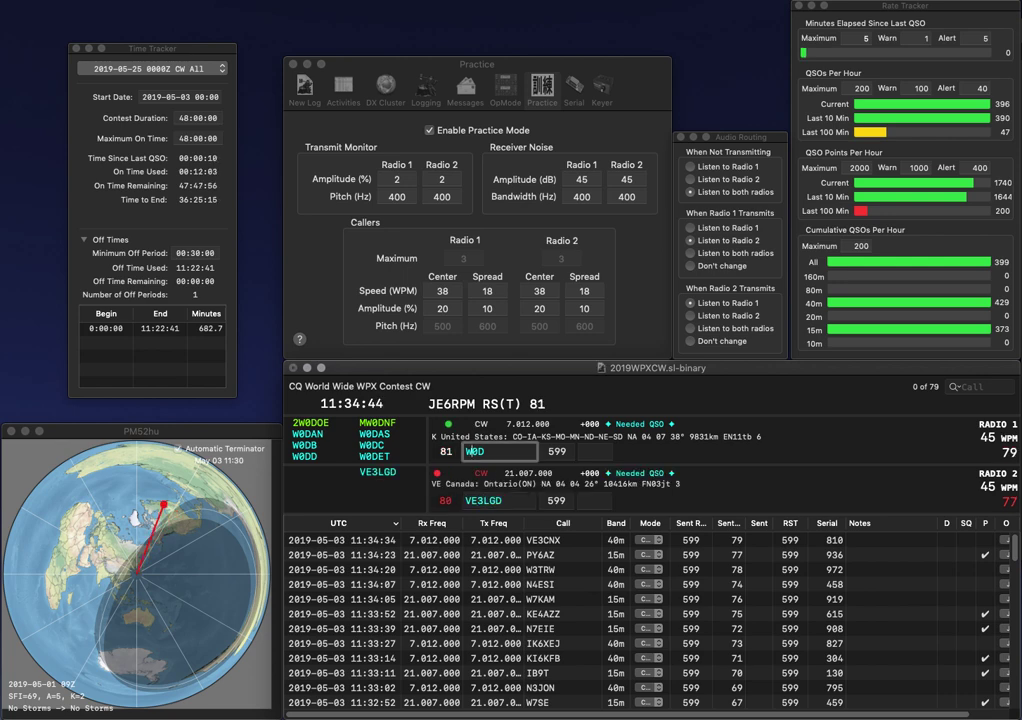
key("BackSpace")
type("BR")
key("Return")
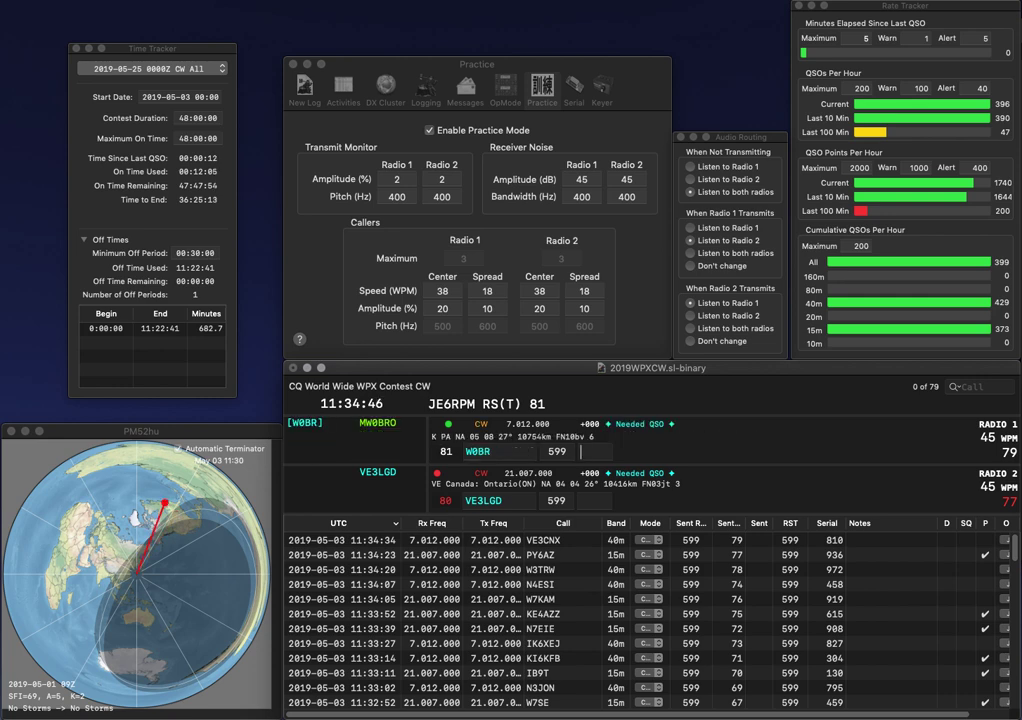
key("space")
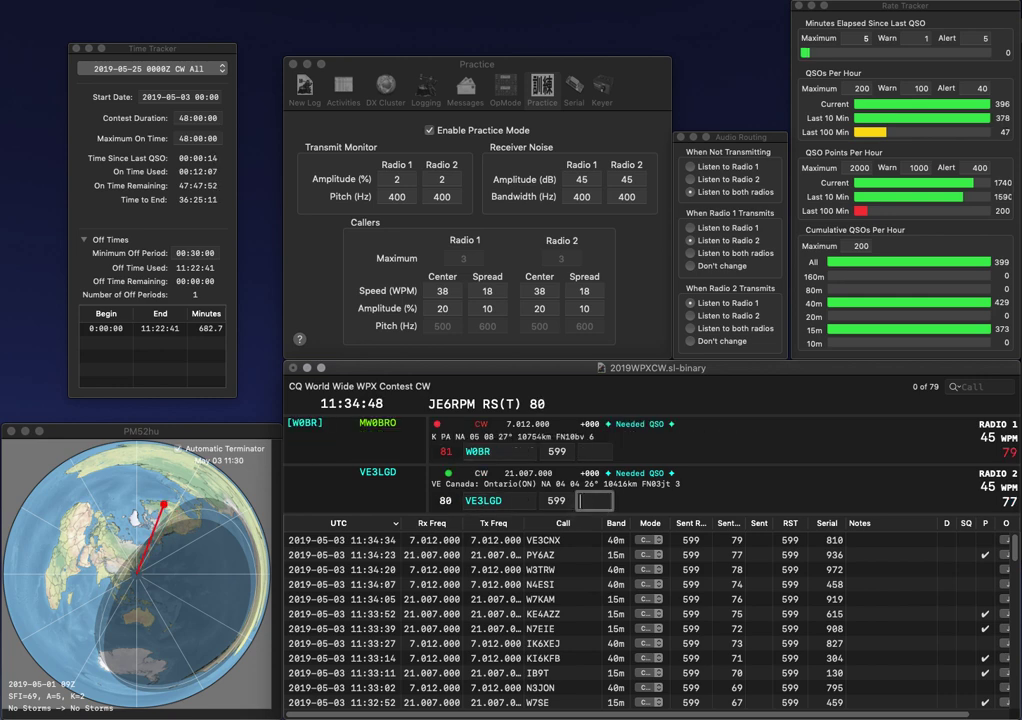
type("979")
key("Return")
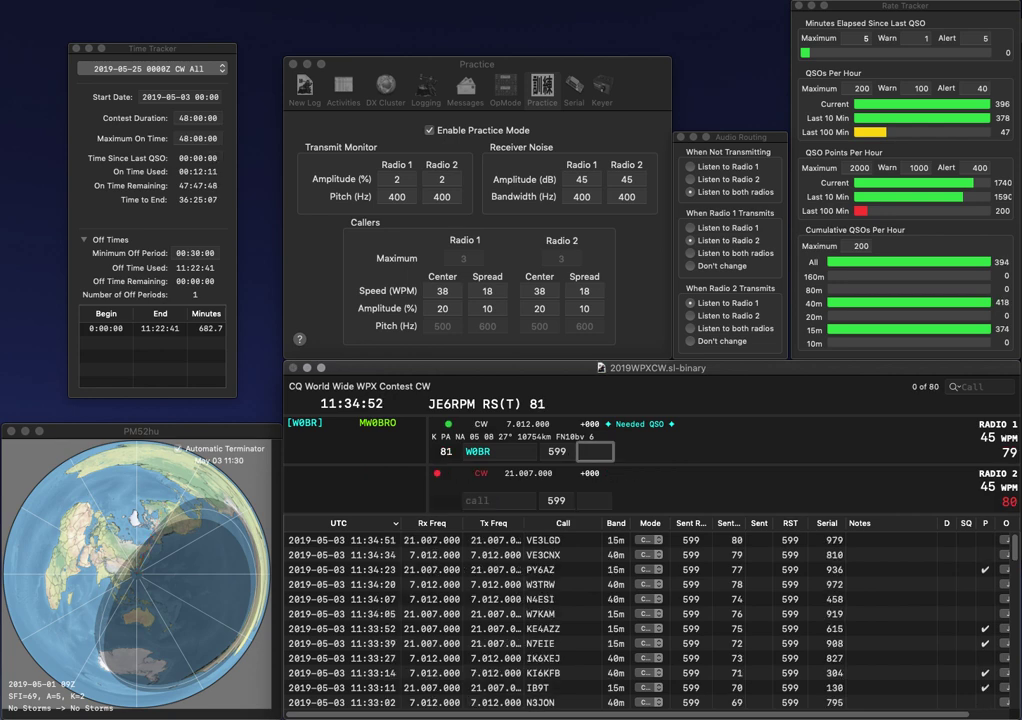
type("204")
key("Return")
type("KH6")
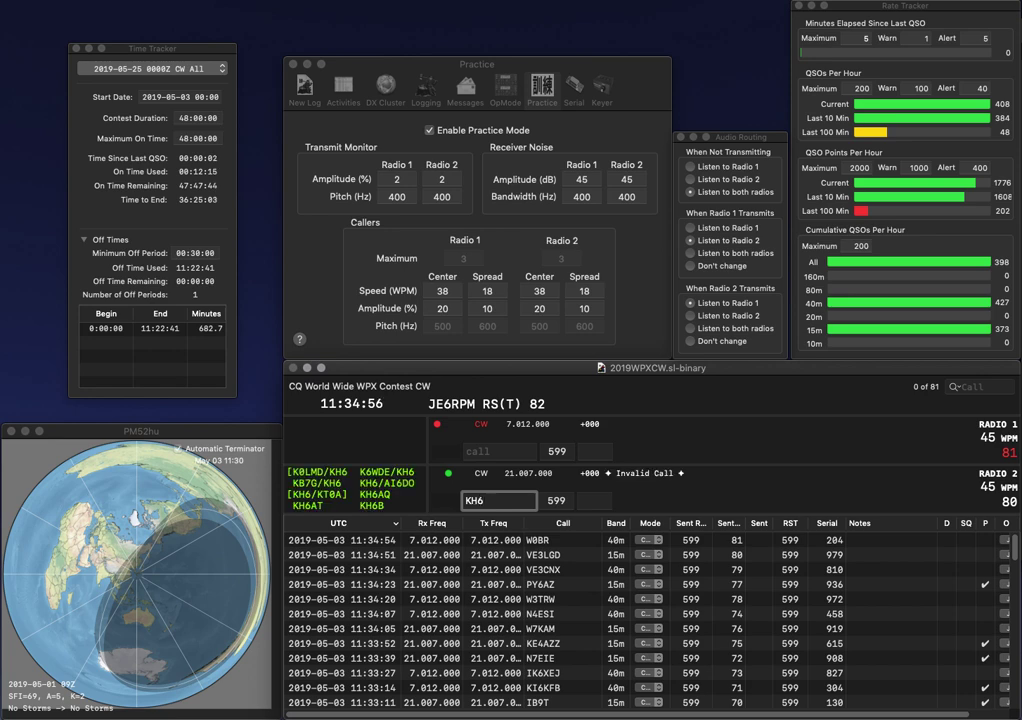
type("DD")
key("Return")
type("JA1")
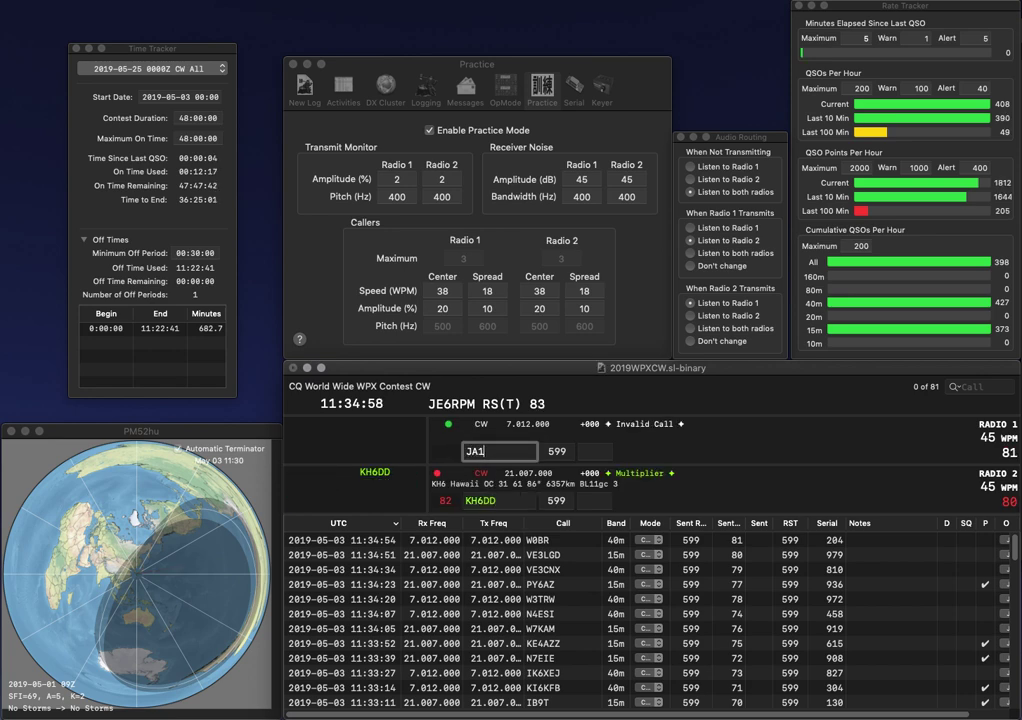
type("ERB")
key("Return")
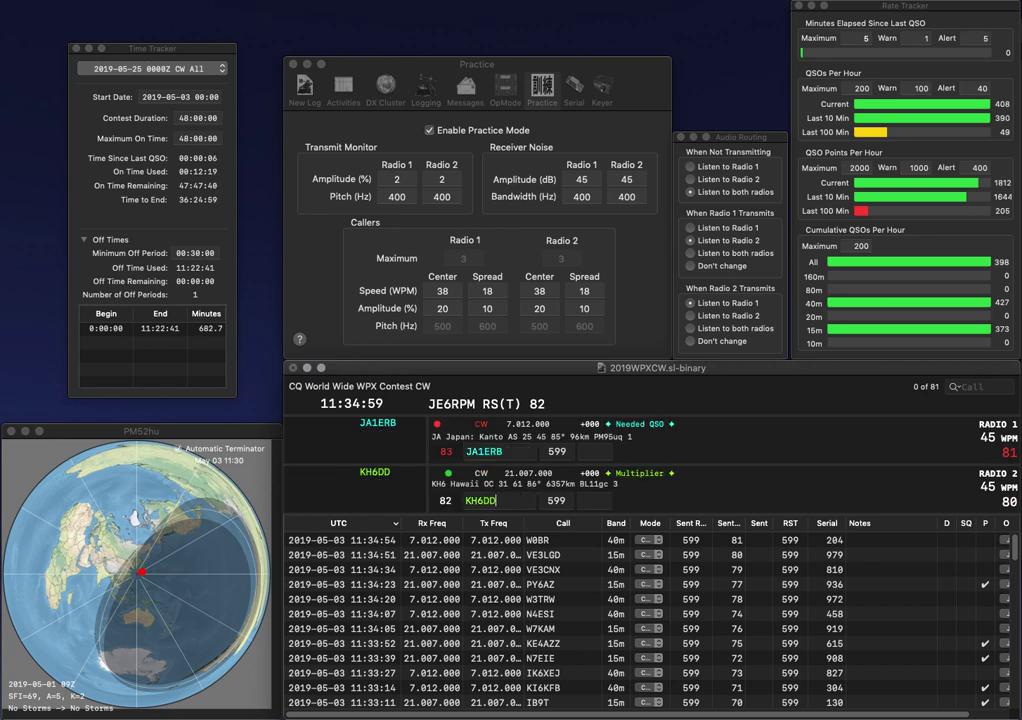
Step: Log KH6DD on Radio 2 with serial 851 and JA1ERB on Radio 1 with serial 405
type("851")
key("Return")
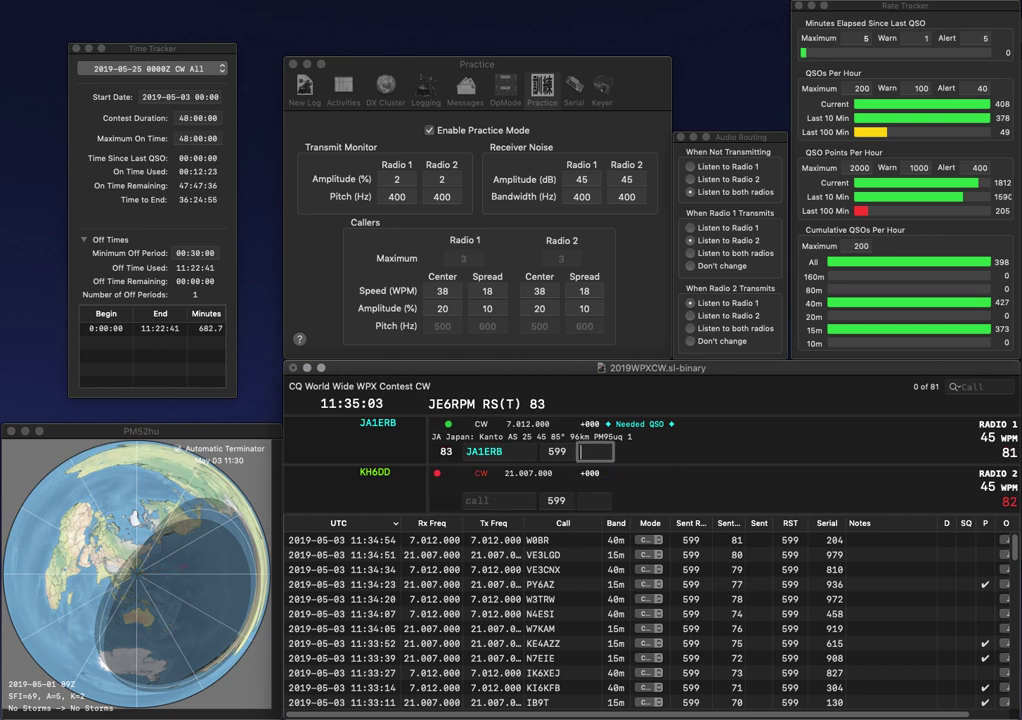
type("4")
type("85")
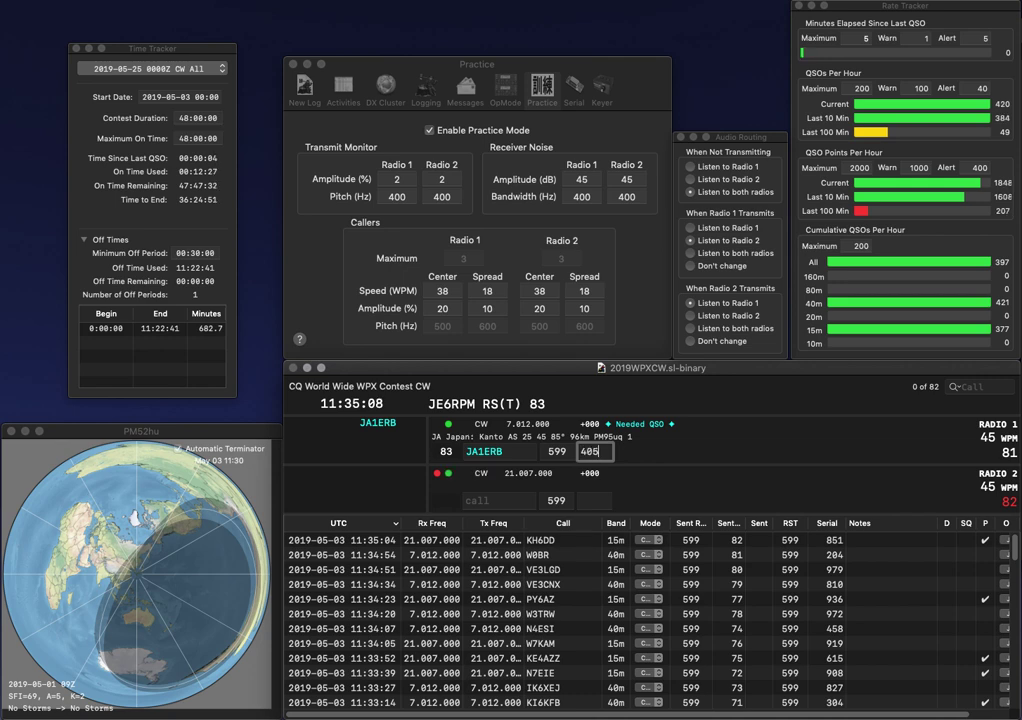
key("Return")
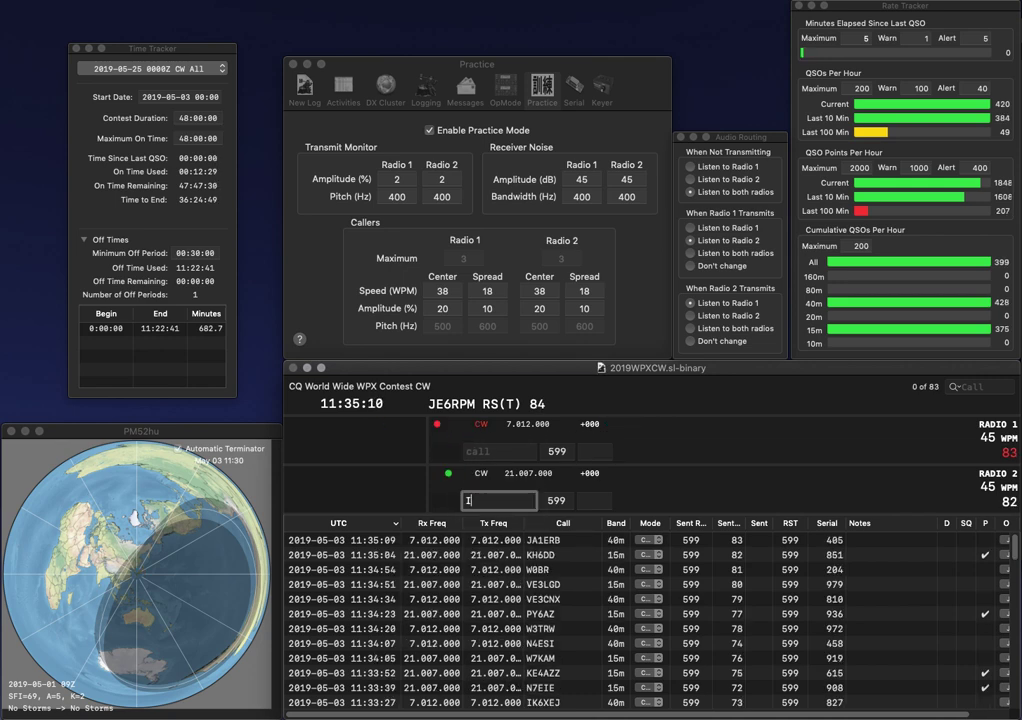
type("IZ1DGG")
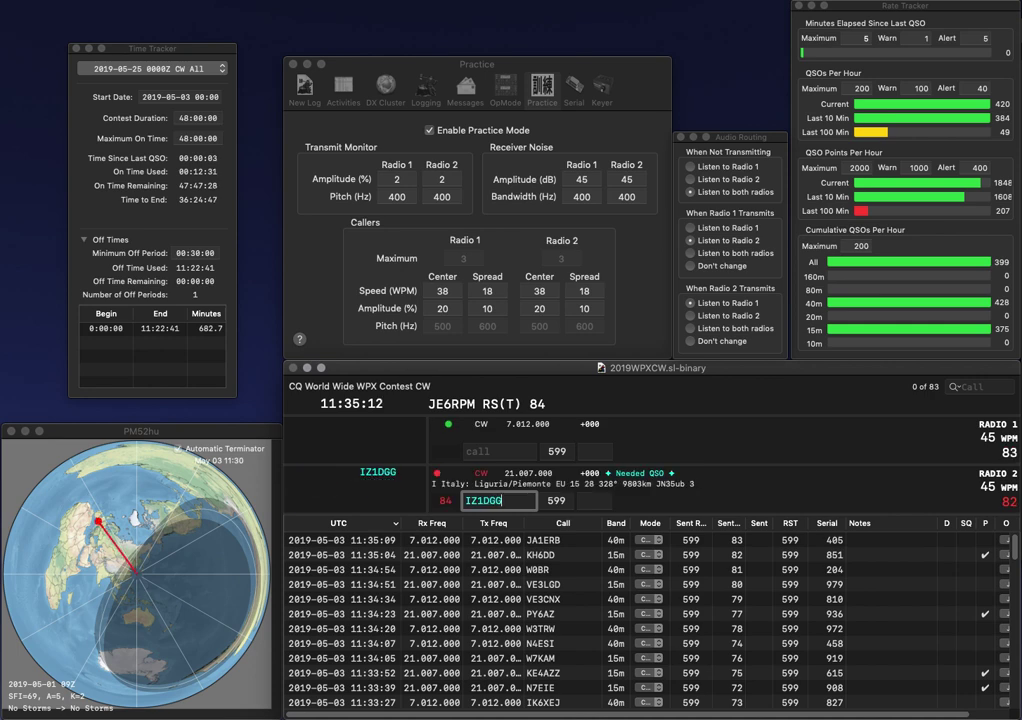
type("3MGN")
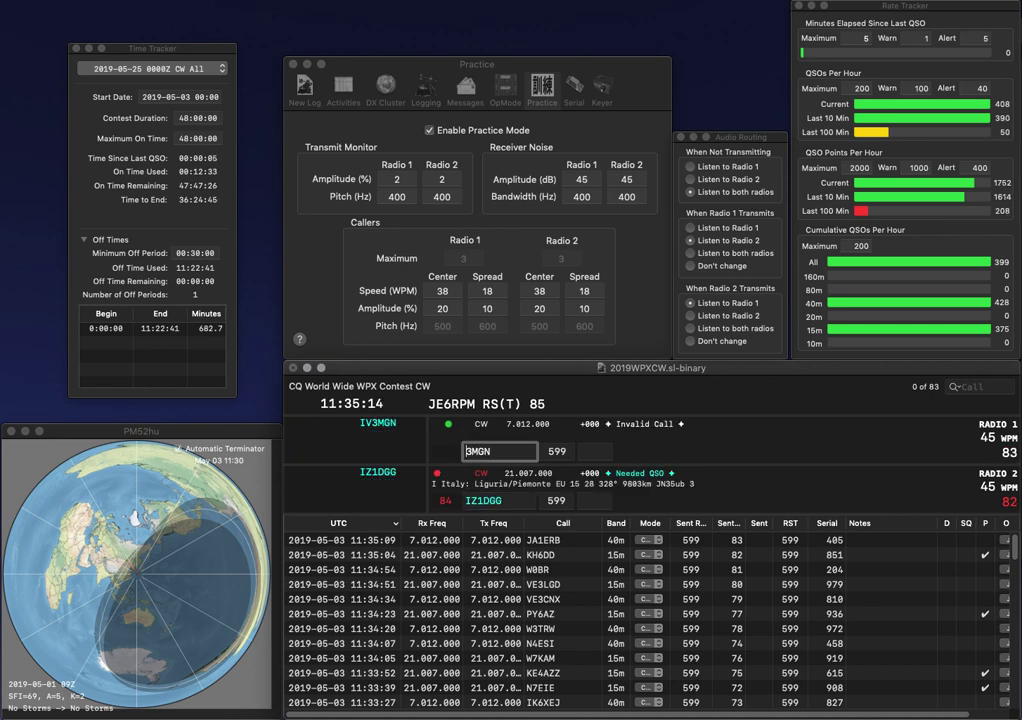
type("IV")
key("Return")
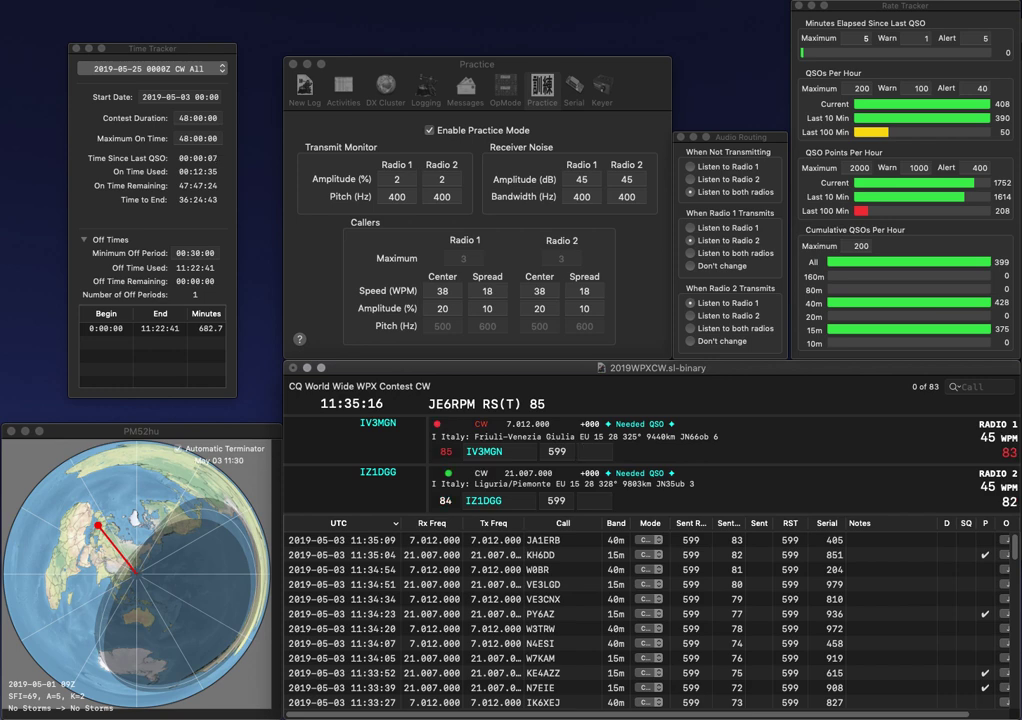
key("space")
type("20")
key("Return")
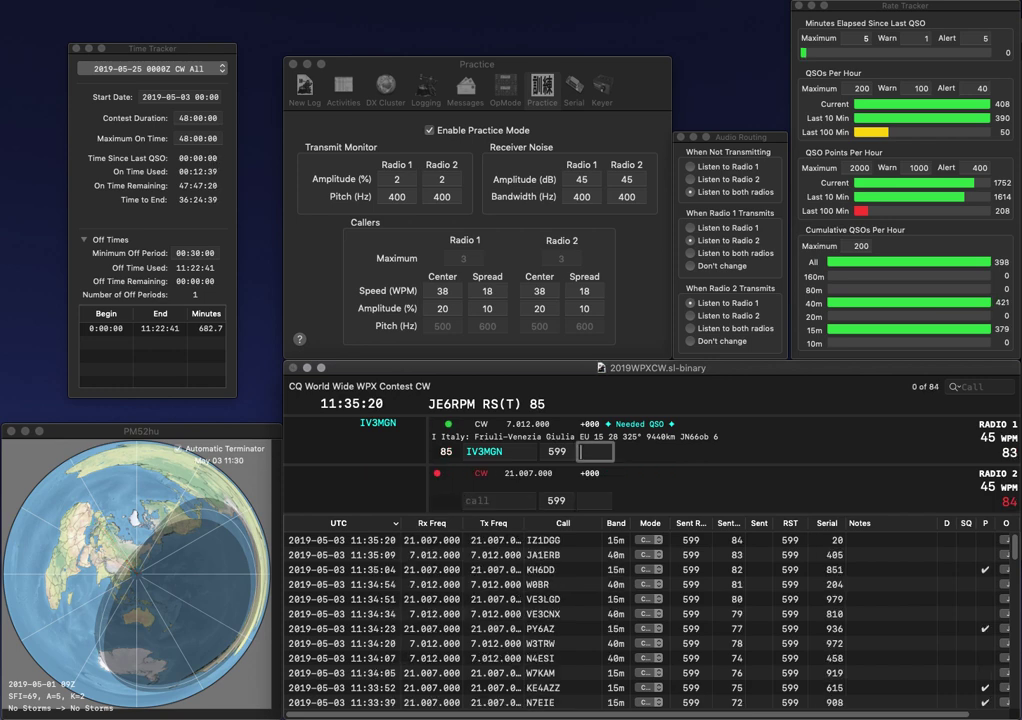
type("709")
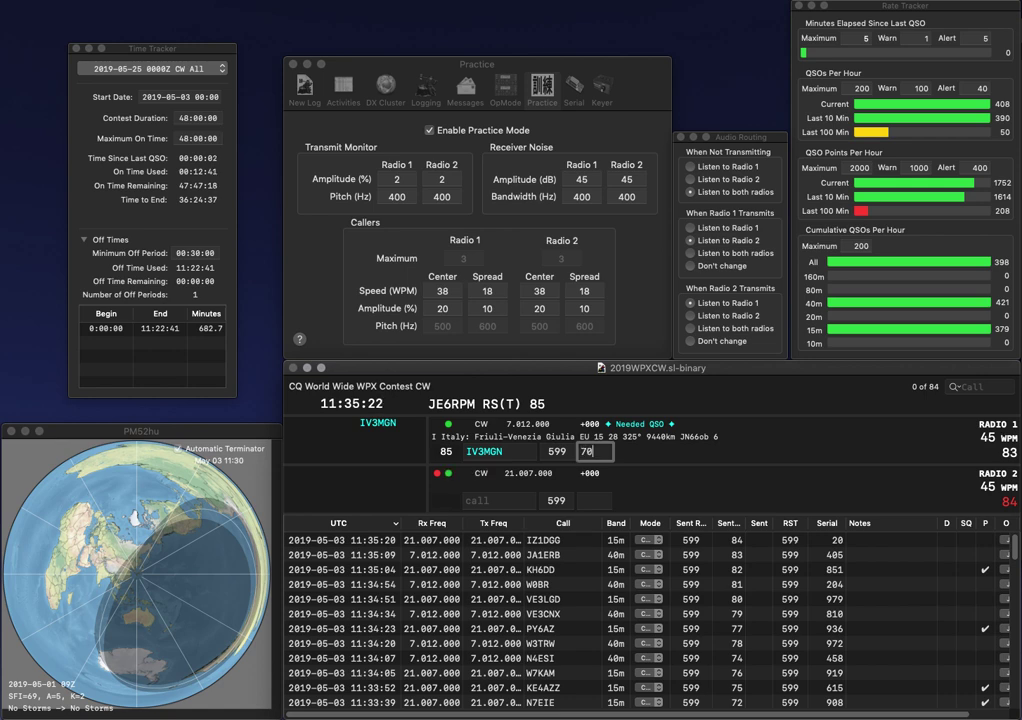
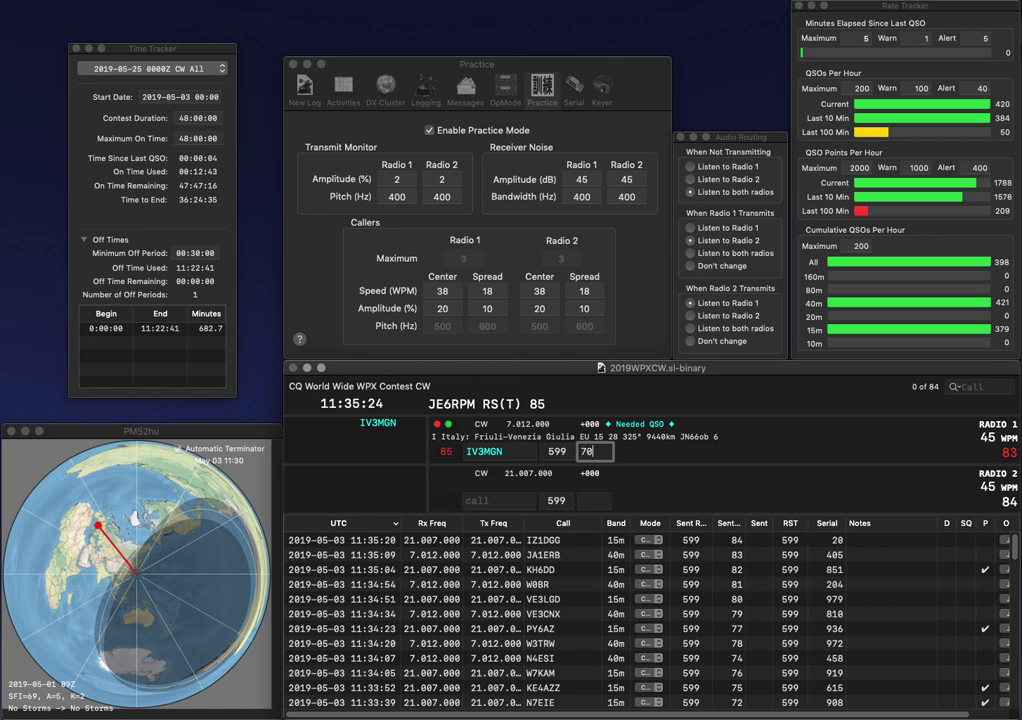
type("9")
key("Return")
type("W1JXN")
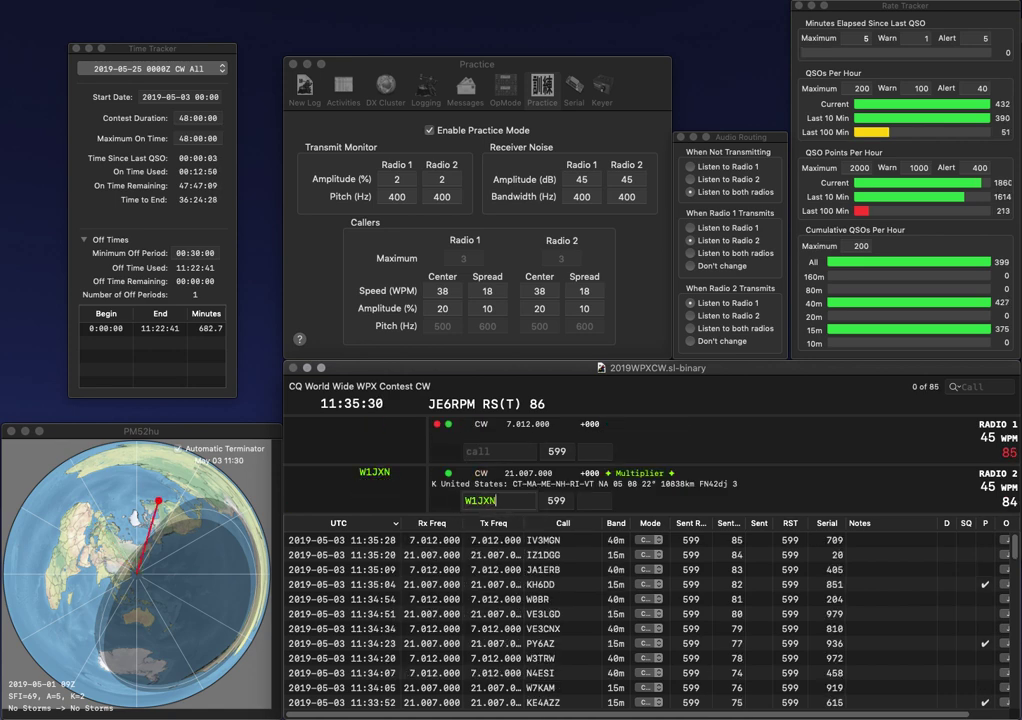
key("Return")
type("W0")
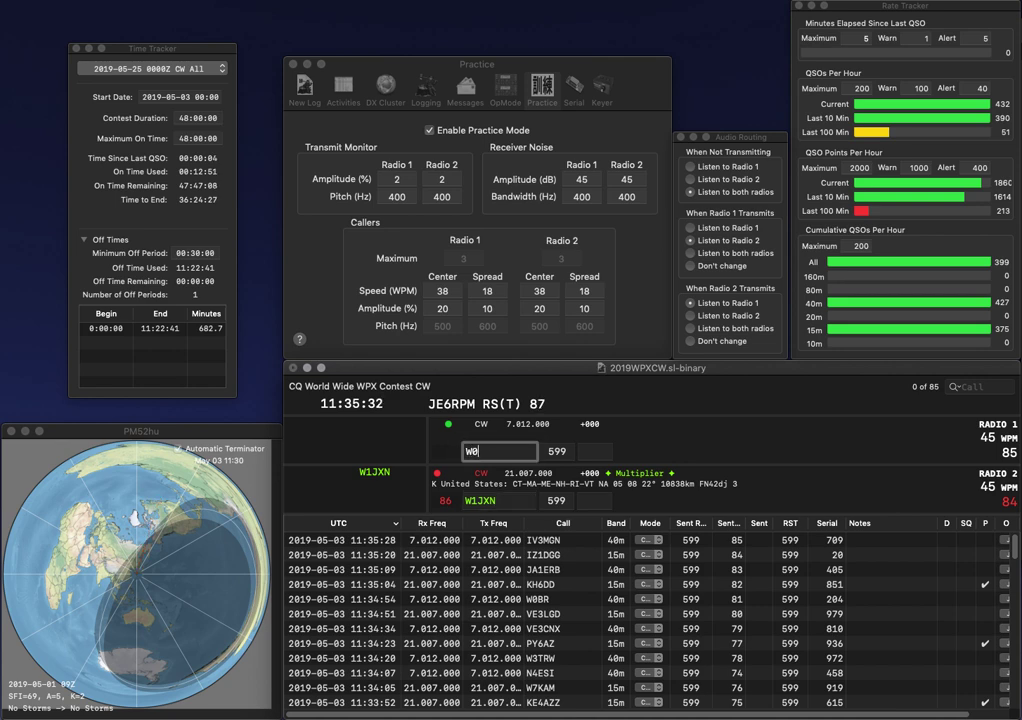
type("WOD")
key("super+Left")
type("2")
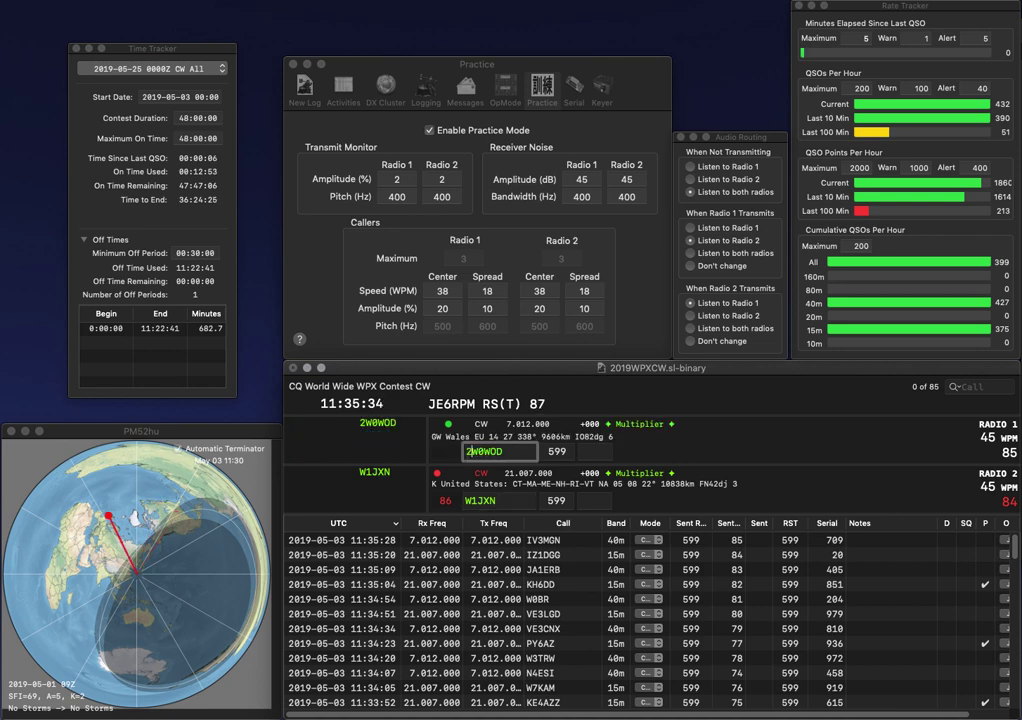
key("Return")
key("space")
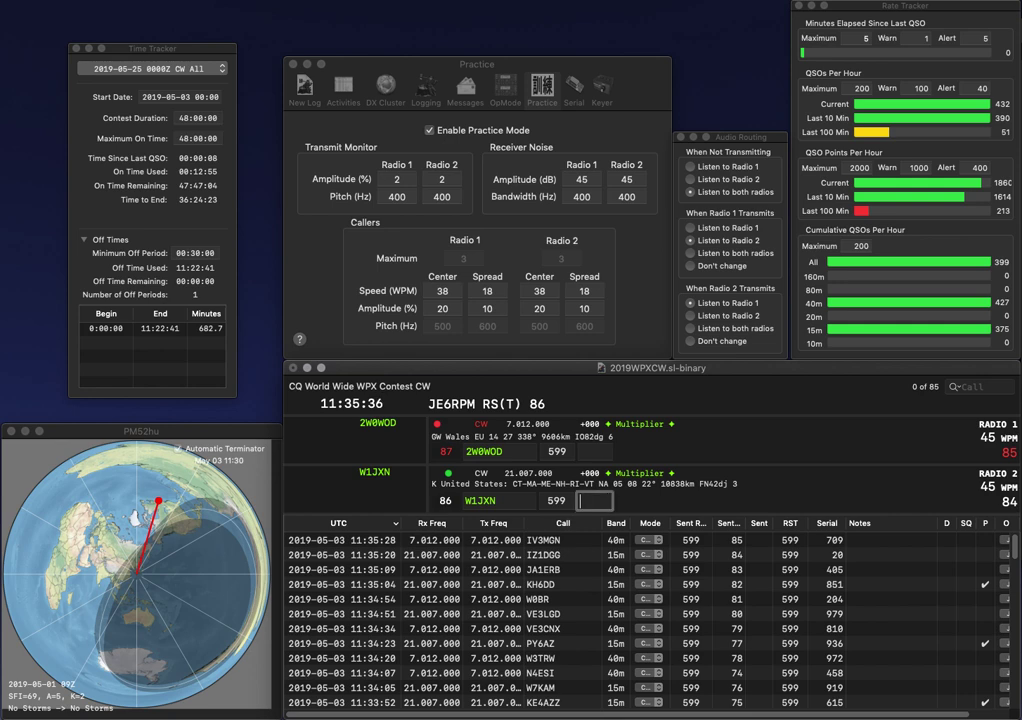
type("43")
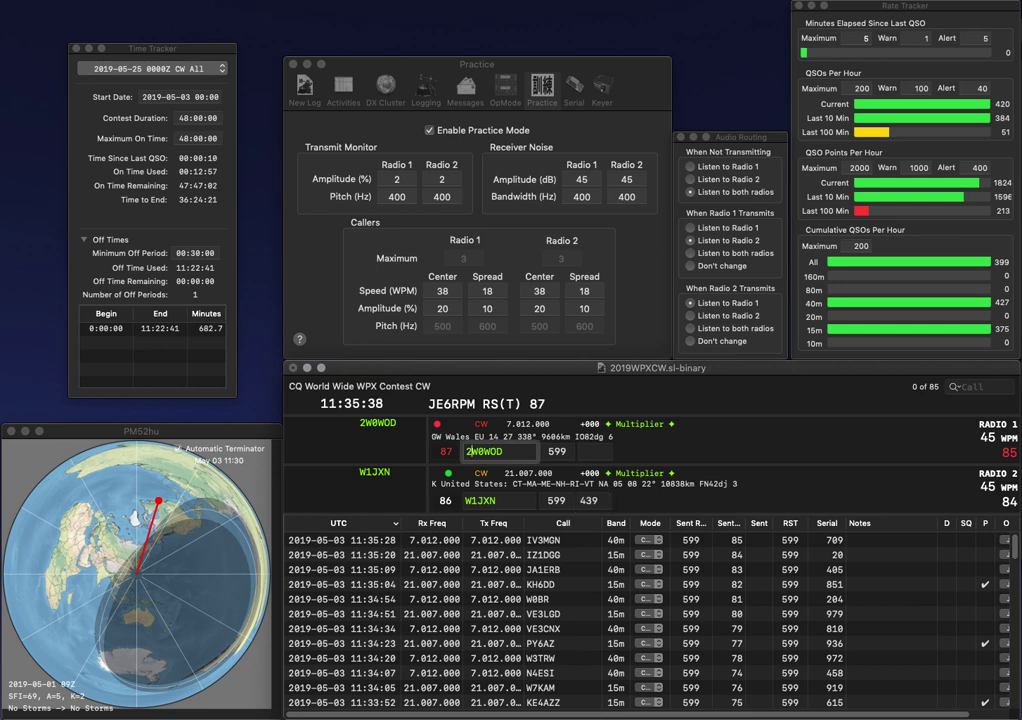
type("9")
key("Return")
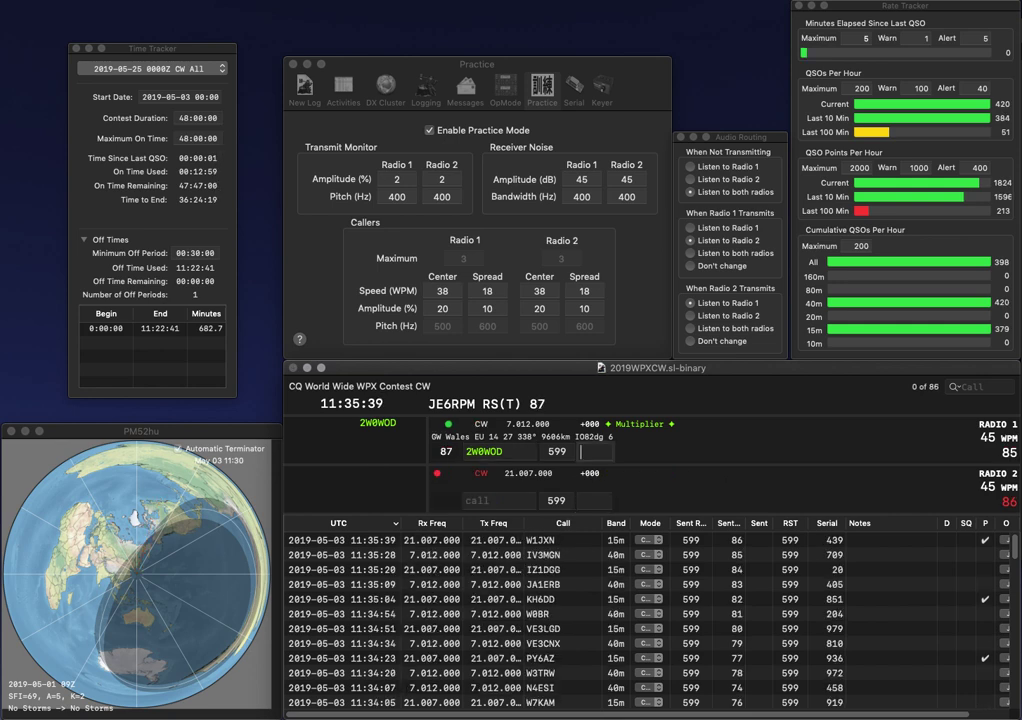
type("913")
key("Return")
Step: Enter the Radio 2 caller as IK7LMX and send the call
type("7ALM")
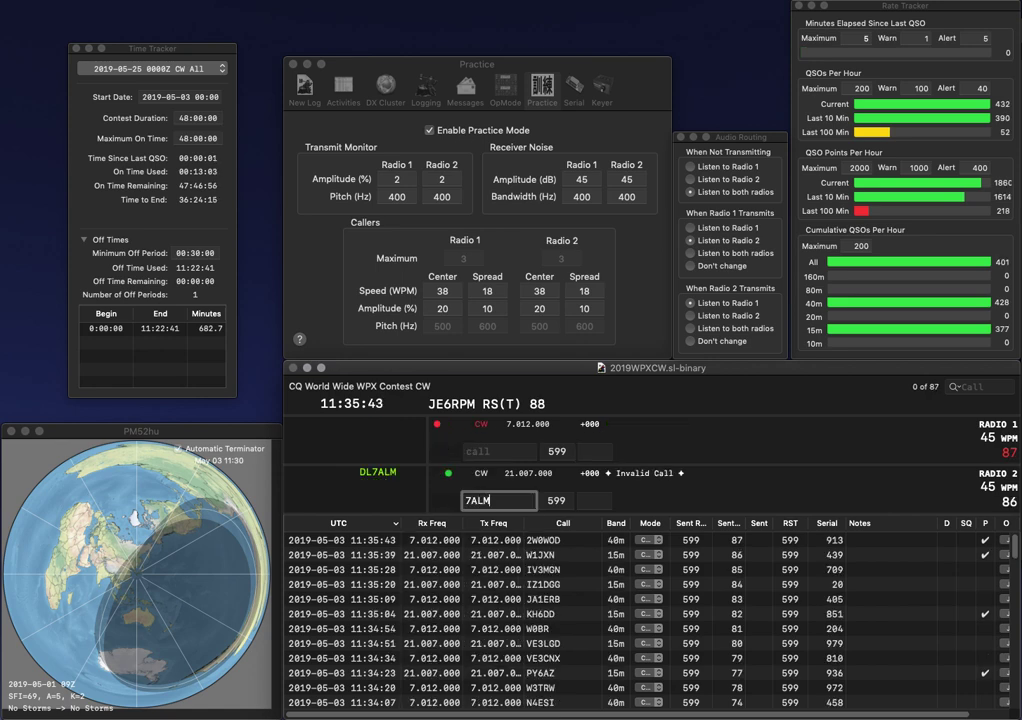
type("IK")
key("BackSpace")
key("BackSpace")
type("LMX")
key("Return")
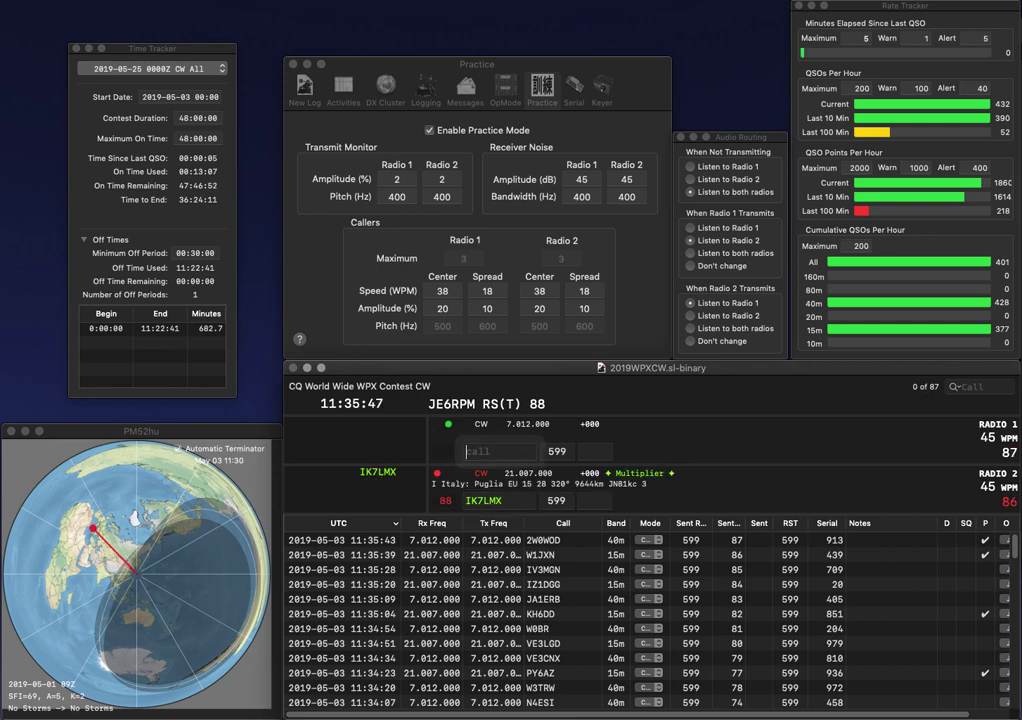
type("K6S")
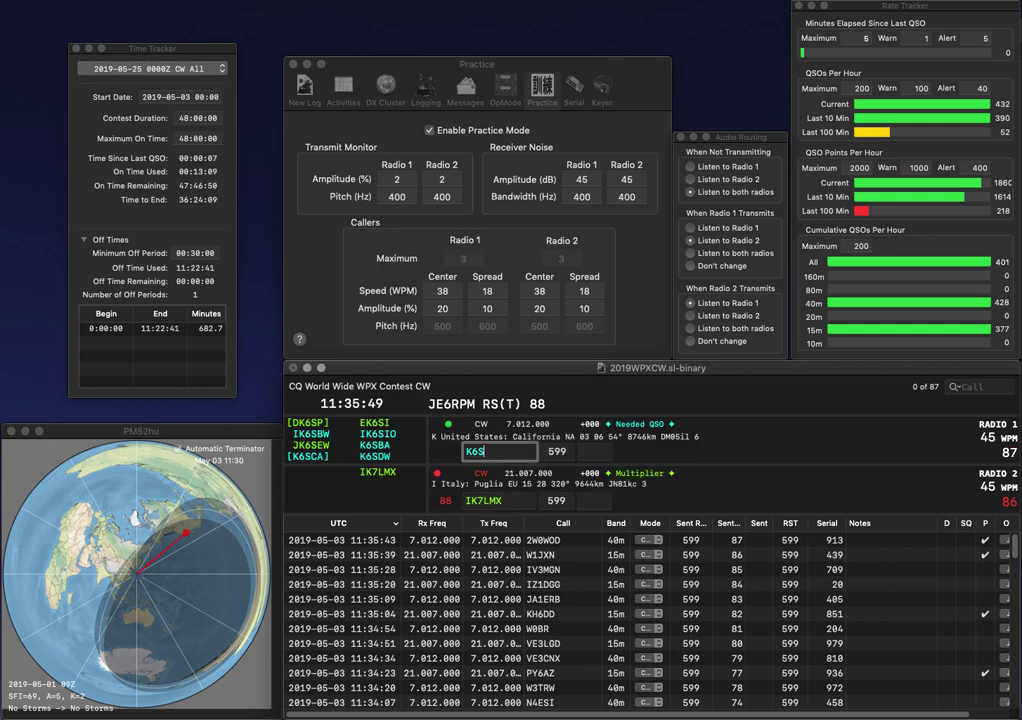
key("Return")
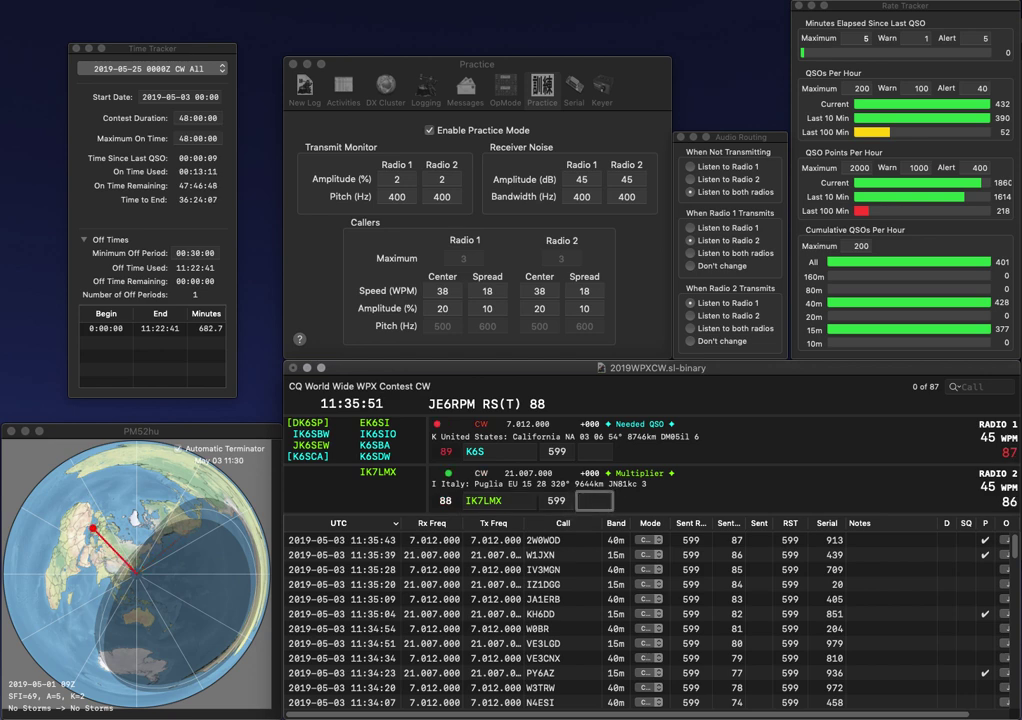
type("37")
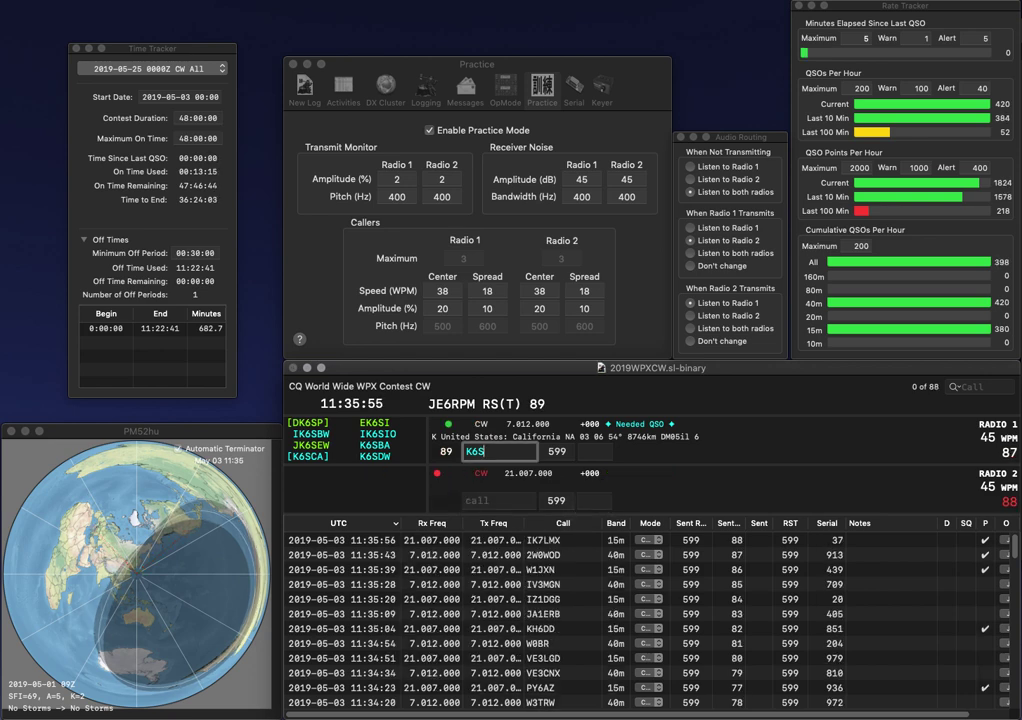
key("BackSpace")
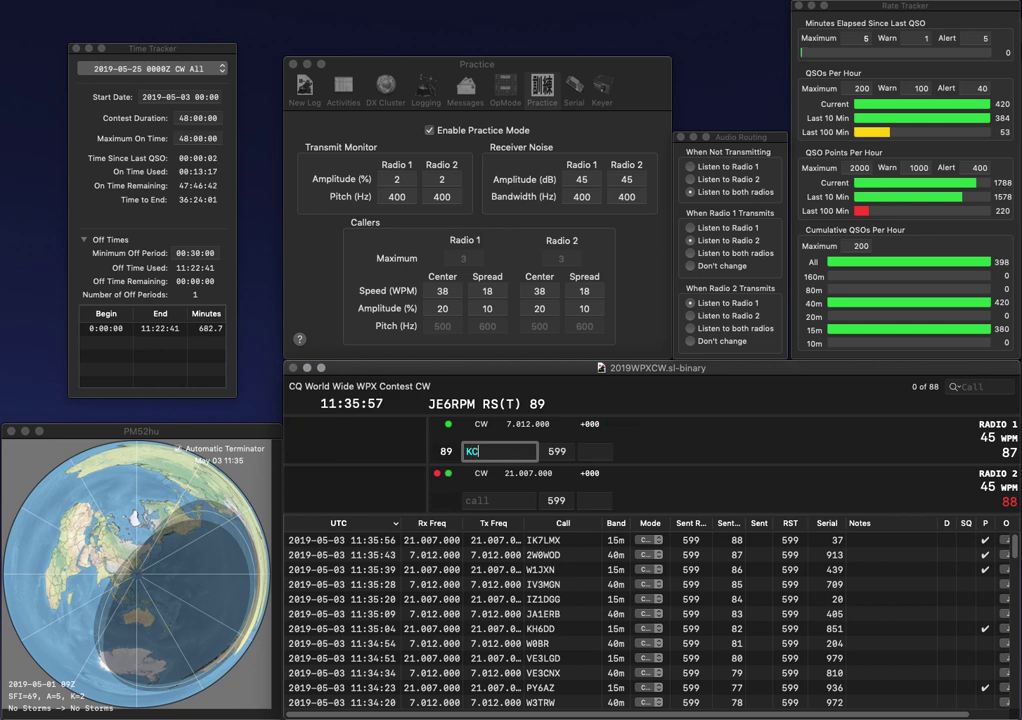
key("Return")
type("2TLM")
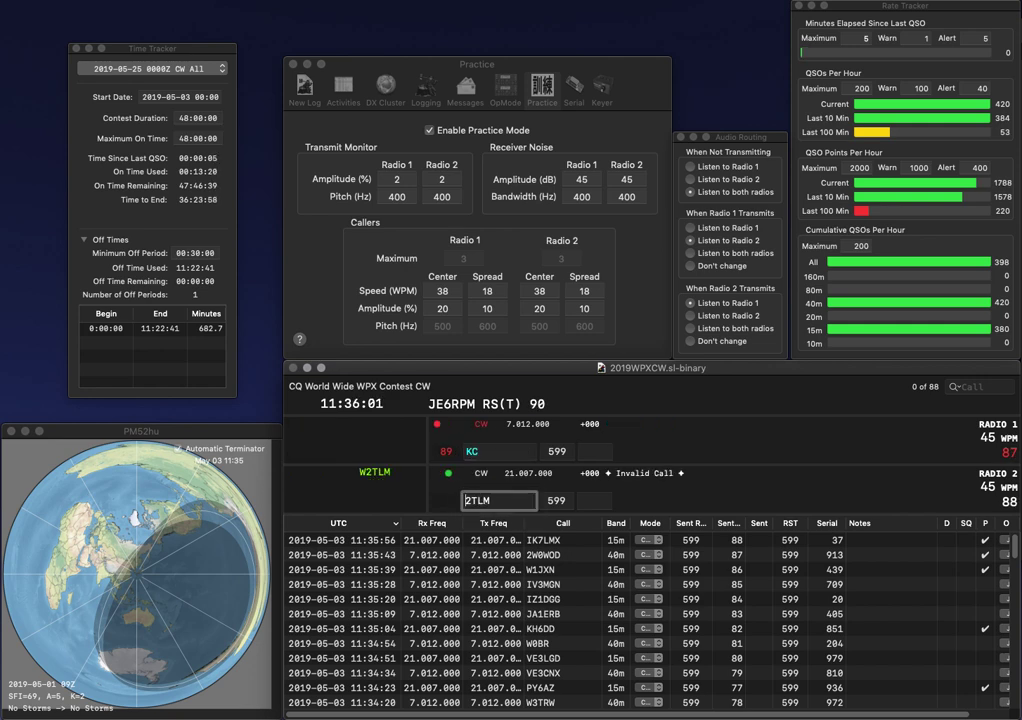
key("Return")
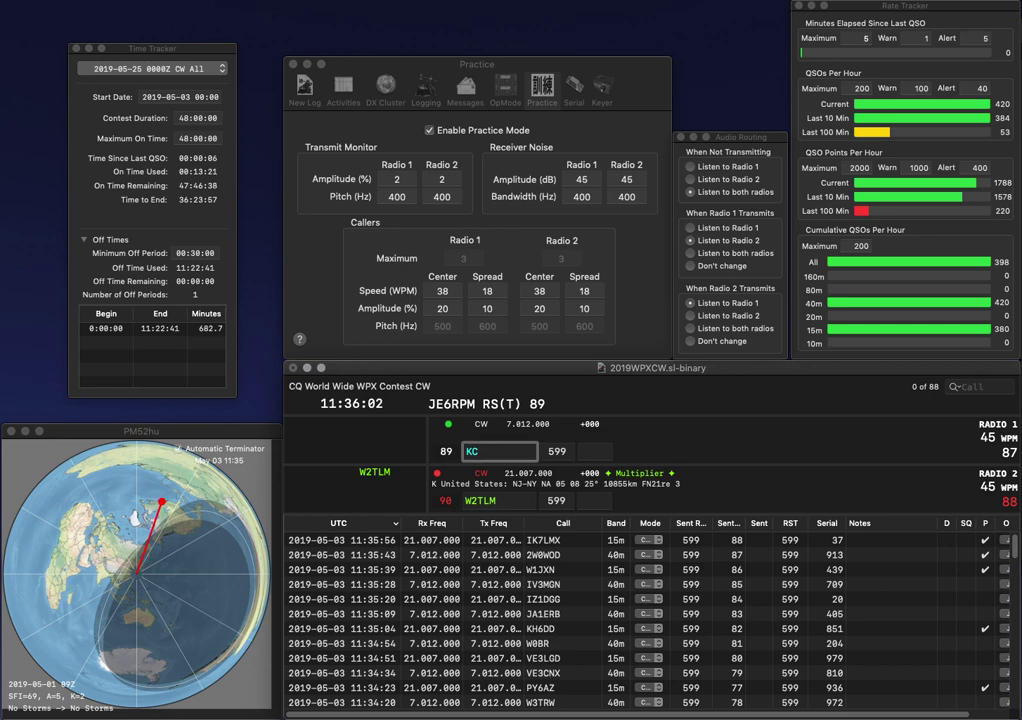
type("5SLQ")
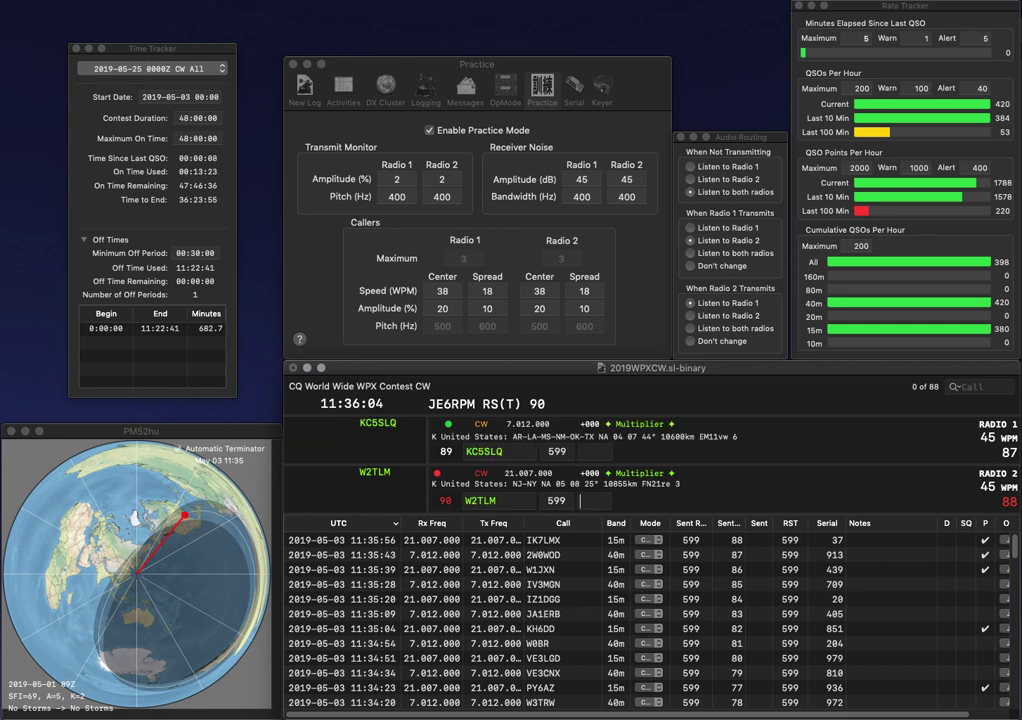
key("Return")
type("786")
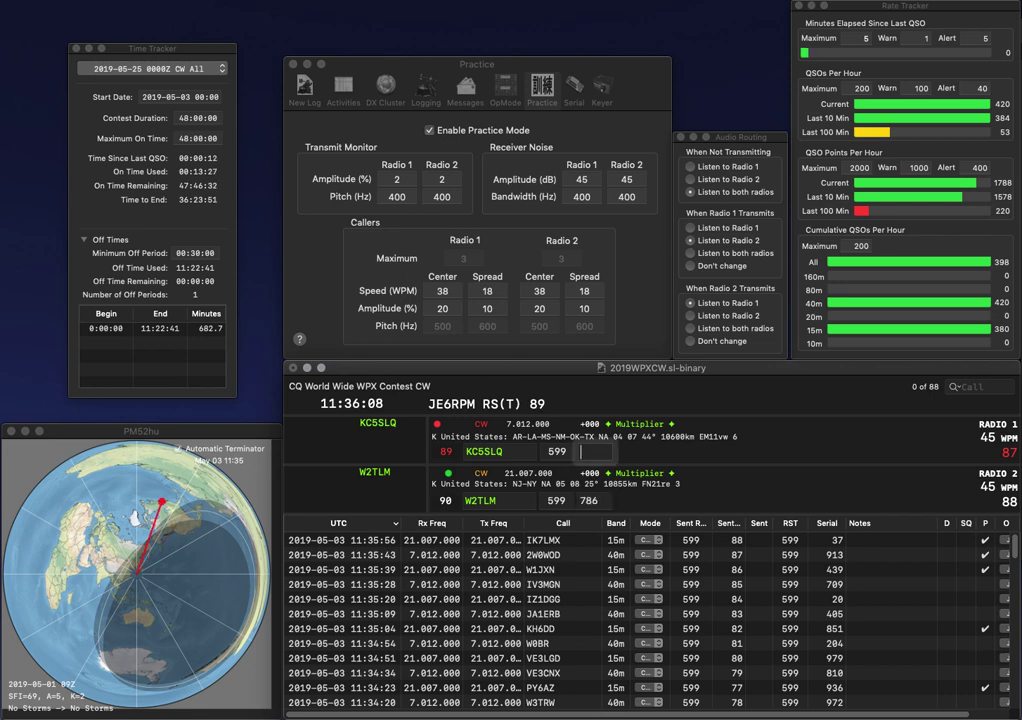
key("Return")
type("571")
key("Return")
type("ZA1F")
key("Return")
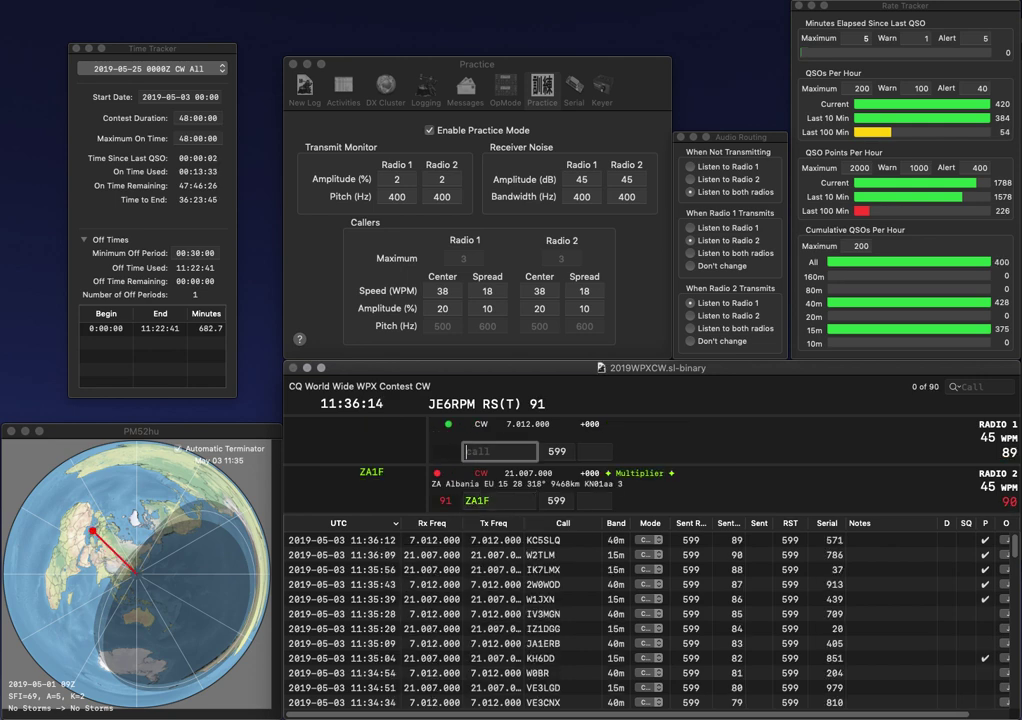
type("N4B")
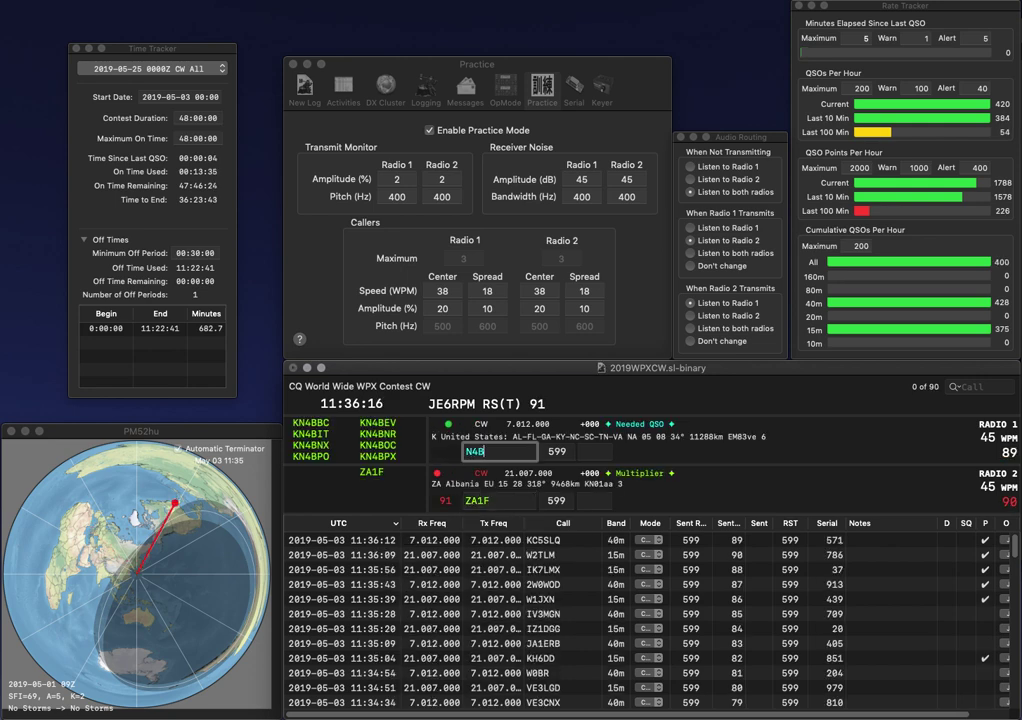
type("AK")
key("Return")
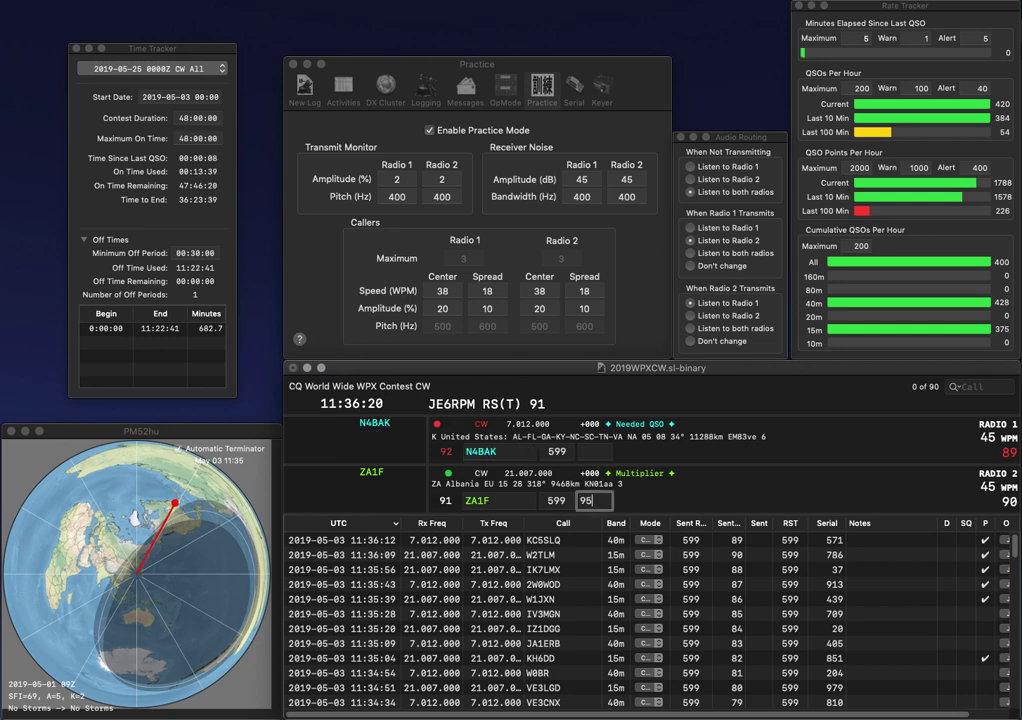
key("Return")
type("54")
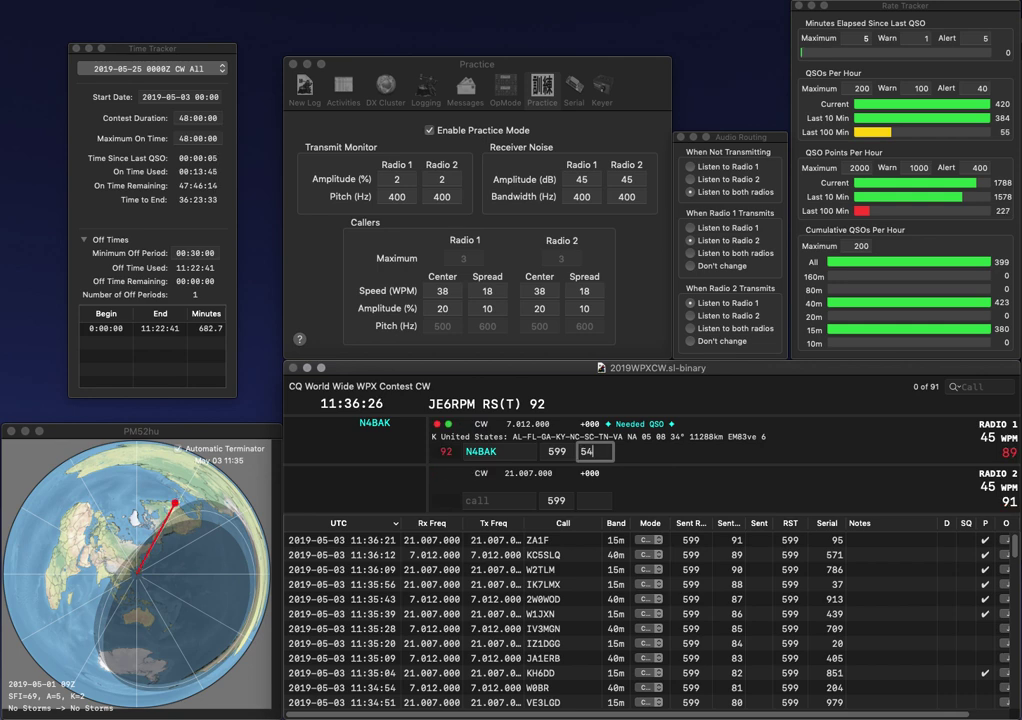
type("7")
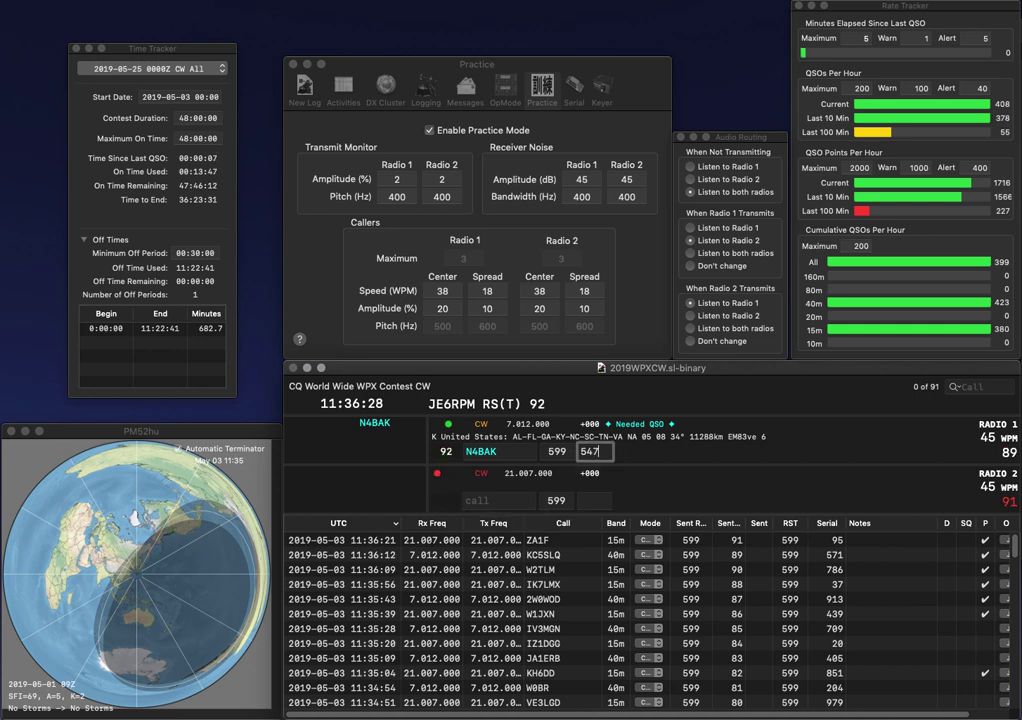
key("Return")
type("DO1TOM")
key("Return")
type("8BM")
key("Home")
left_click(502, 500)
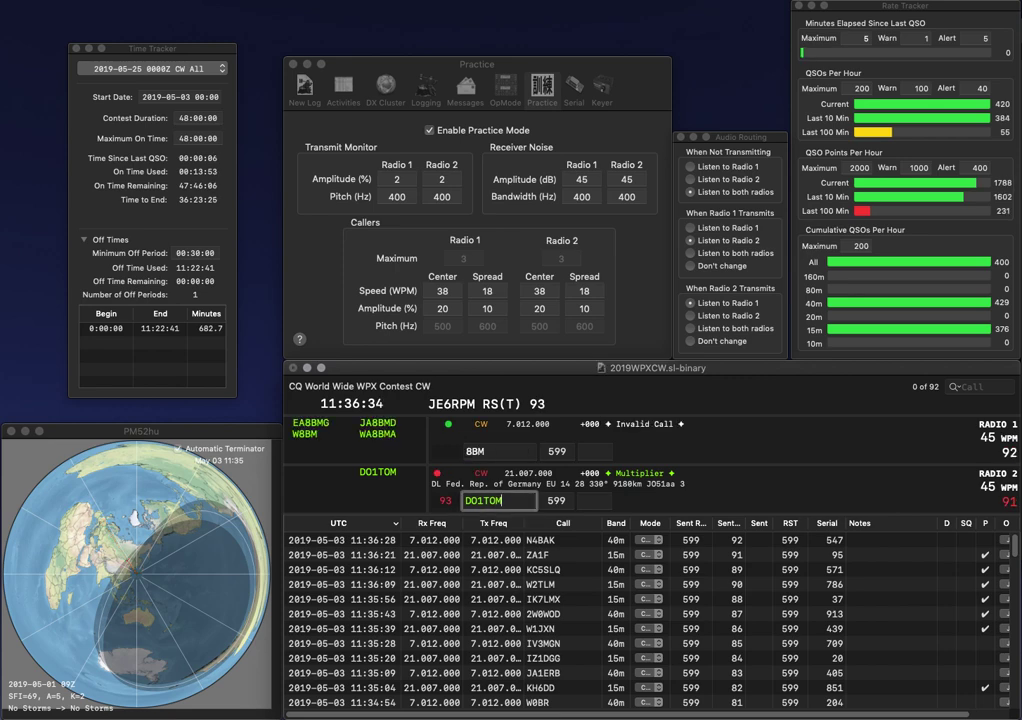
key("space")
type("1")
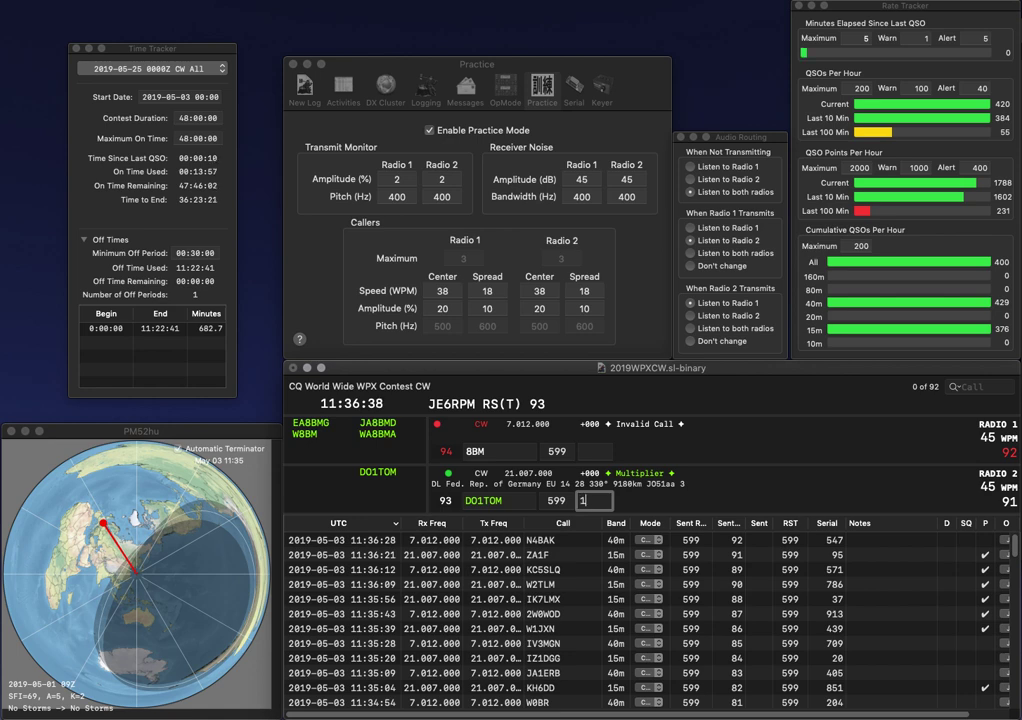
type("06")
key("Return")
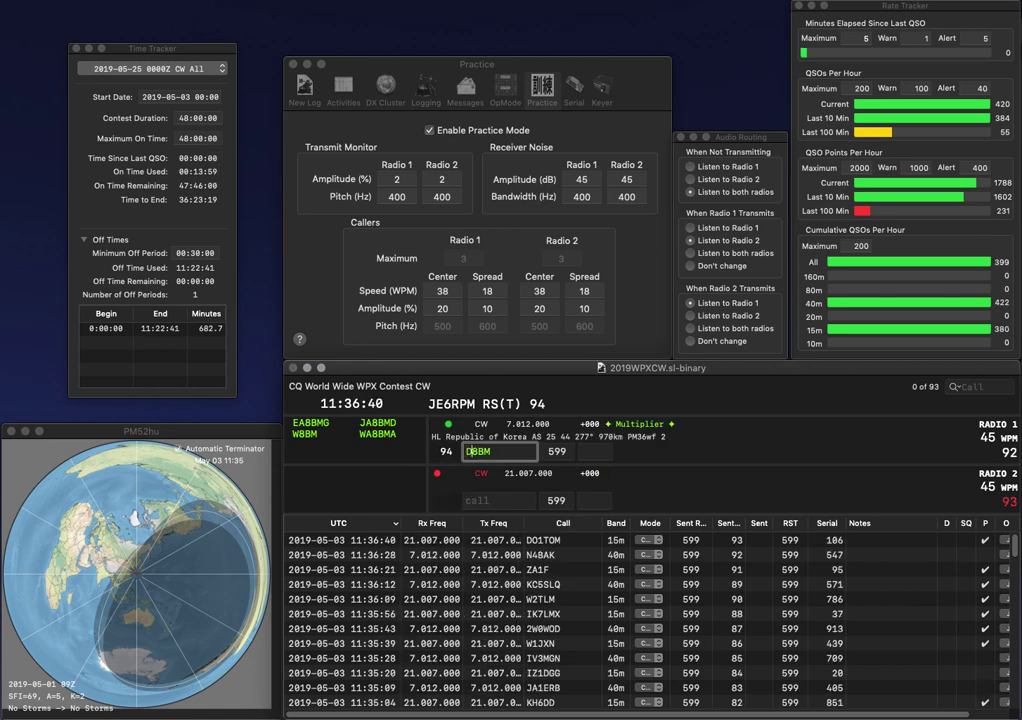
type("DJ")
key("Delete")
type("9")
key("Return")
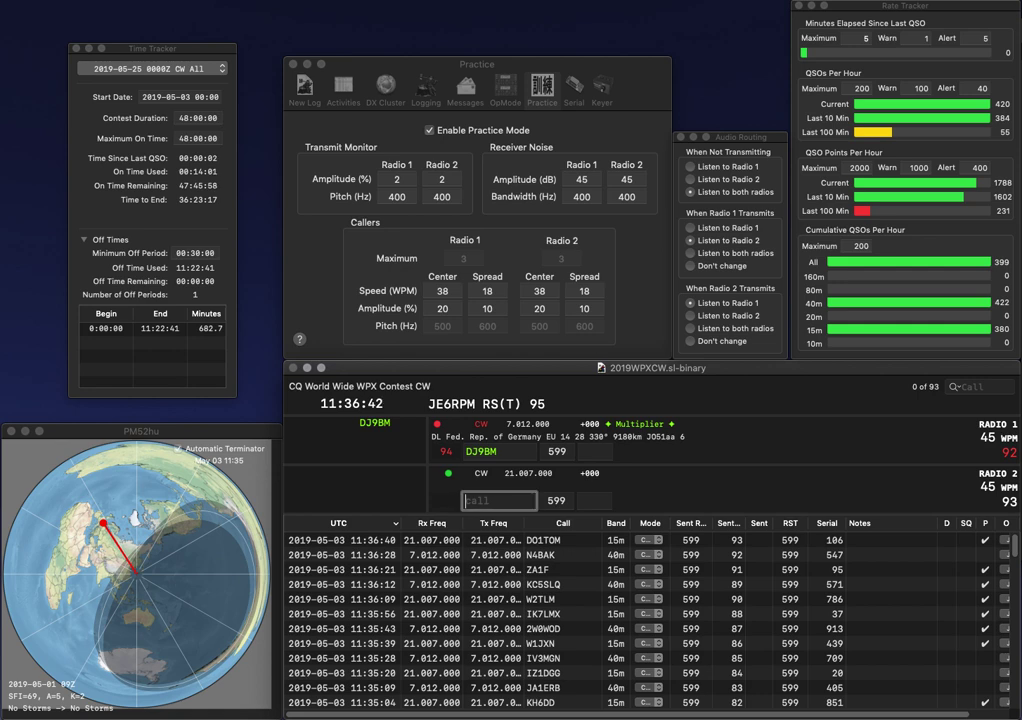
type("JA1DMX")
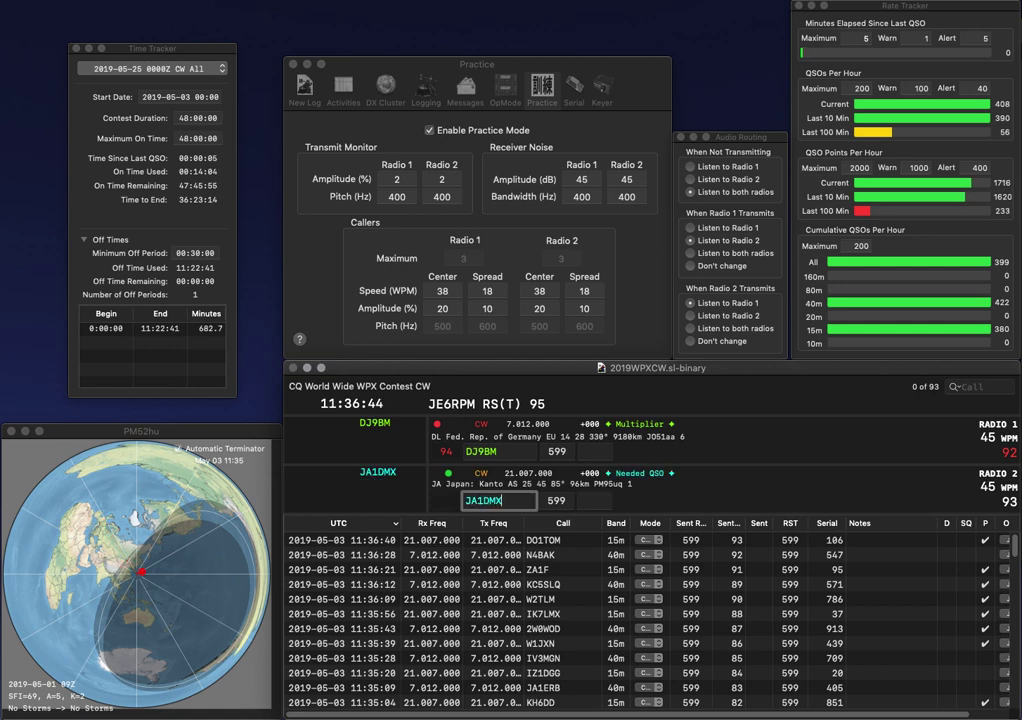
key("Return")
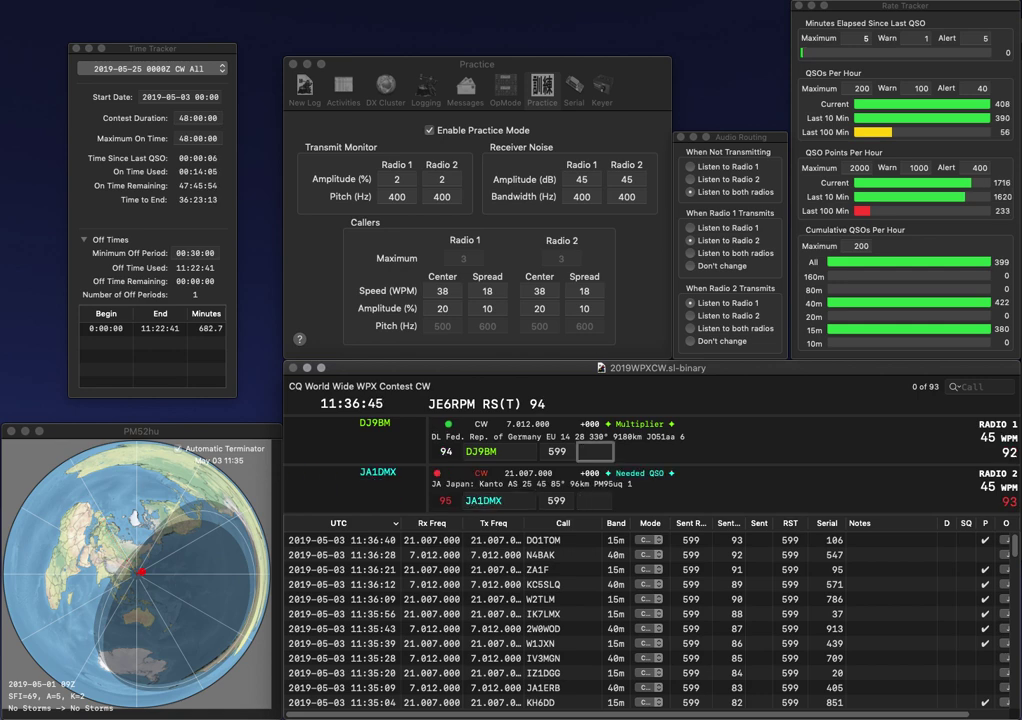
Step: Log DJ9BM on Radio 1 with serial 737 and JA1DMX on Radio 2 with serial 686
type("737")
key("Return")
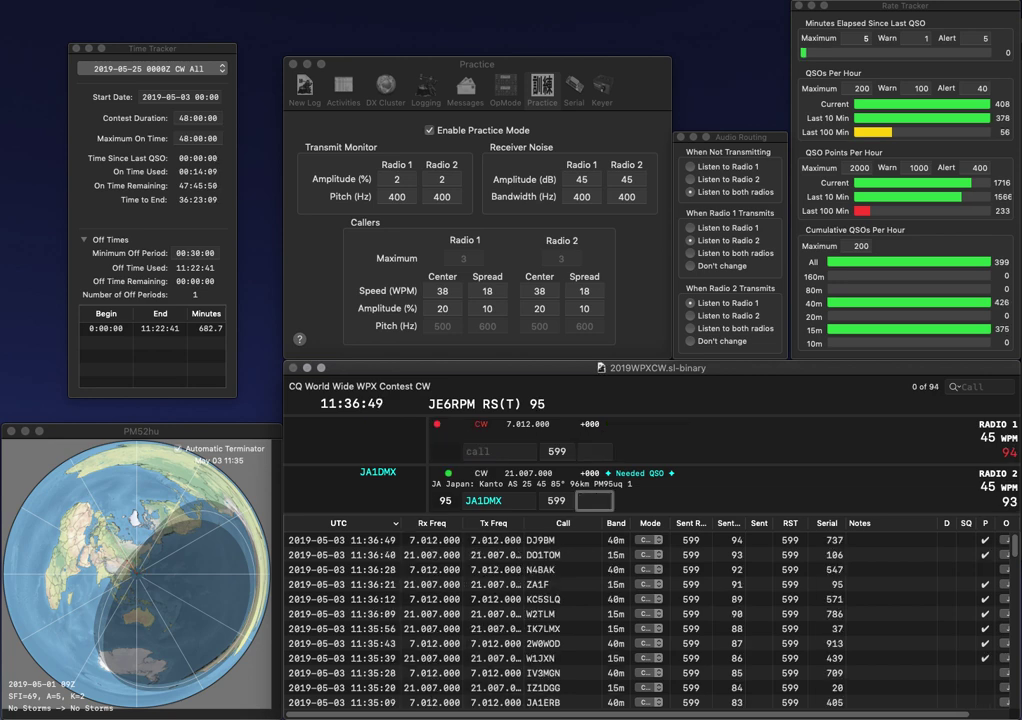
type("686")
key("Return")
Step: Enter VK1PG as the Radio 1 call, shorten it to VK1, and send the partial call
type("K1")
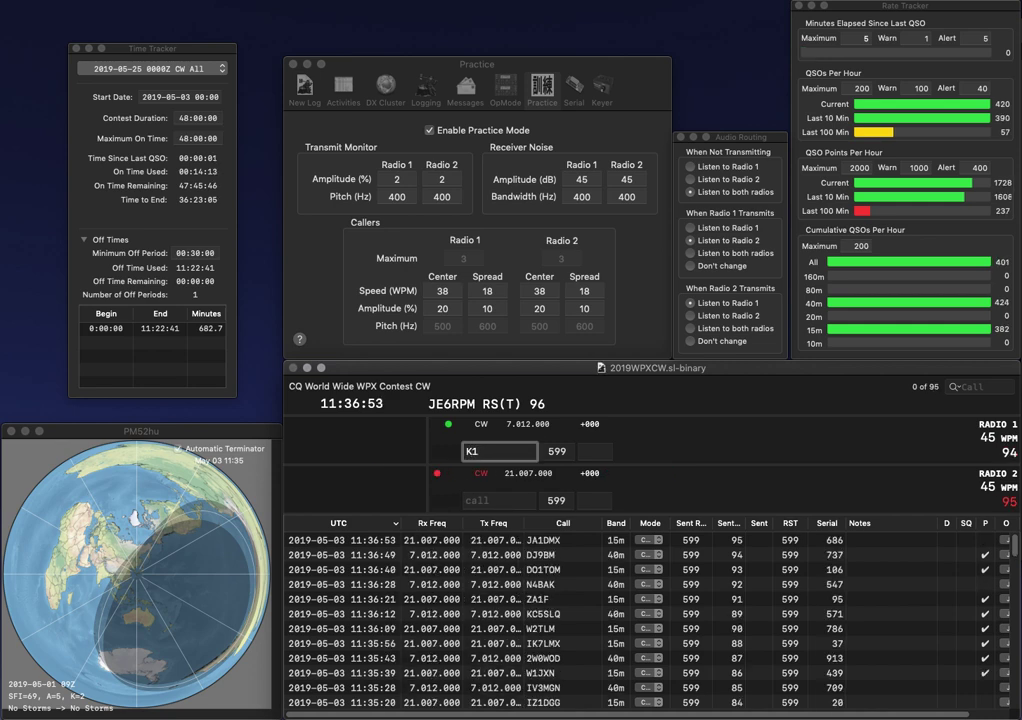
type("PG")
key("Home")
type("V")
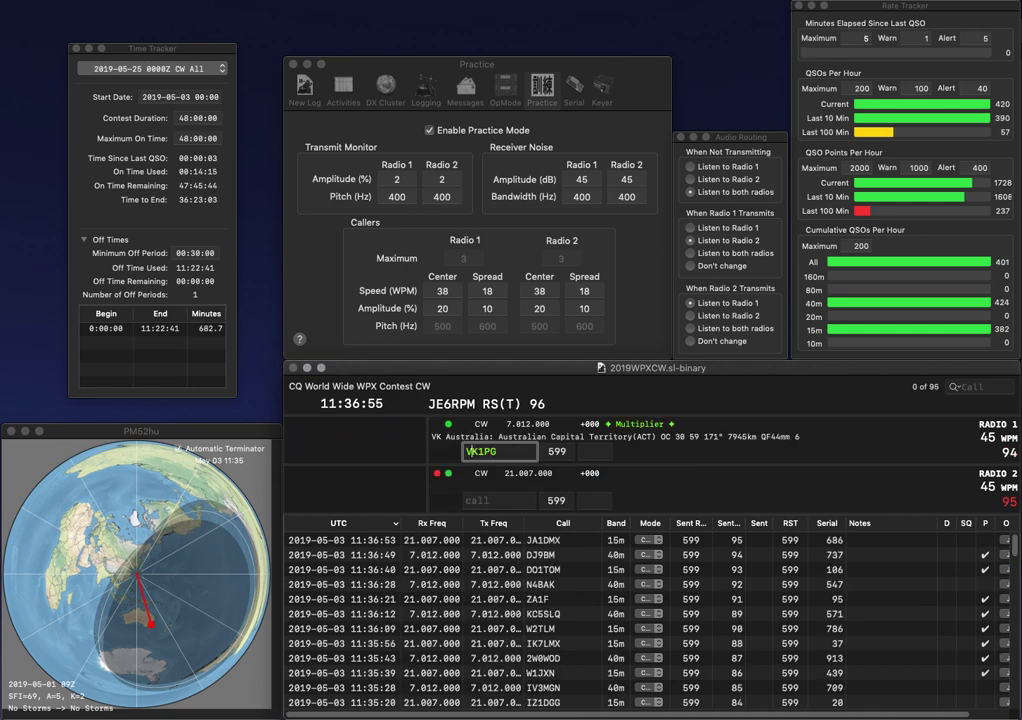
key("Delete")
key("Down")
key("Up")
key("Down")
key("Up")
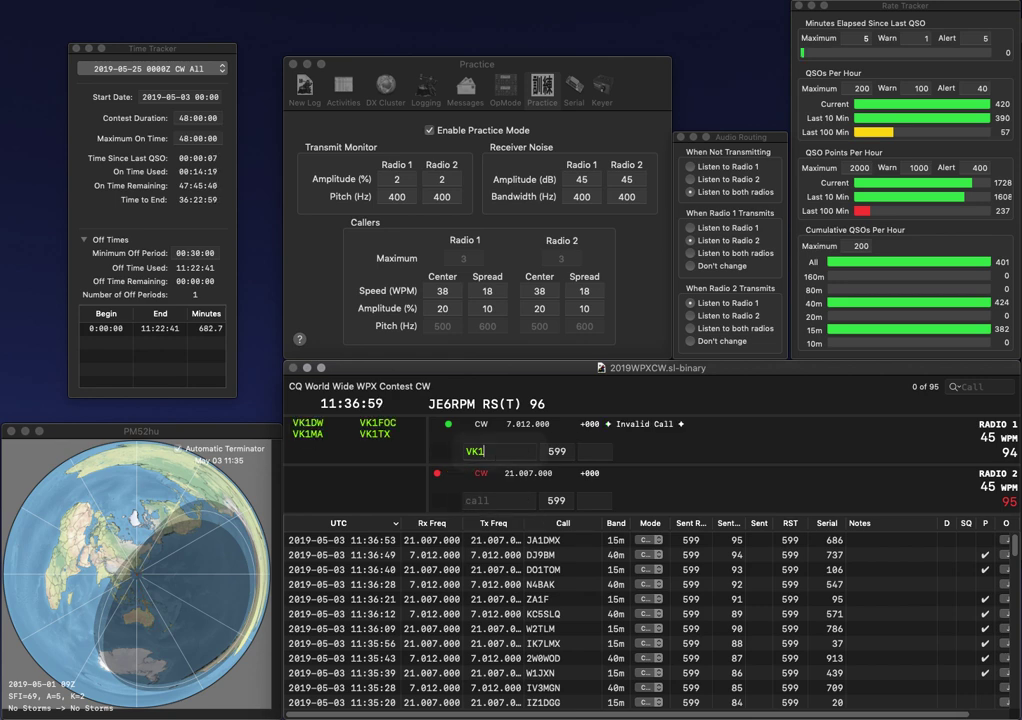
key("Return")
key("Down")
type("ED7K")
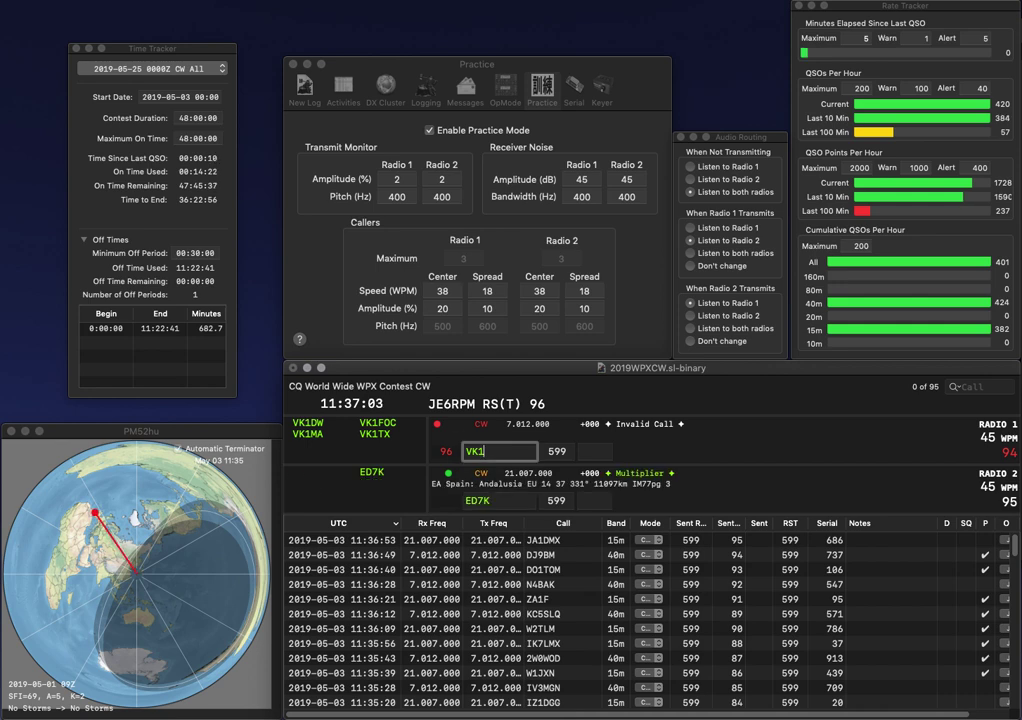
key("Return")
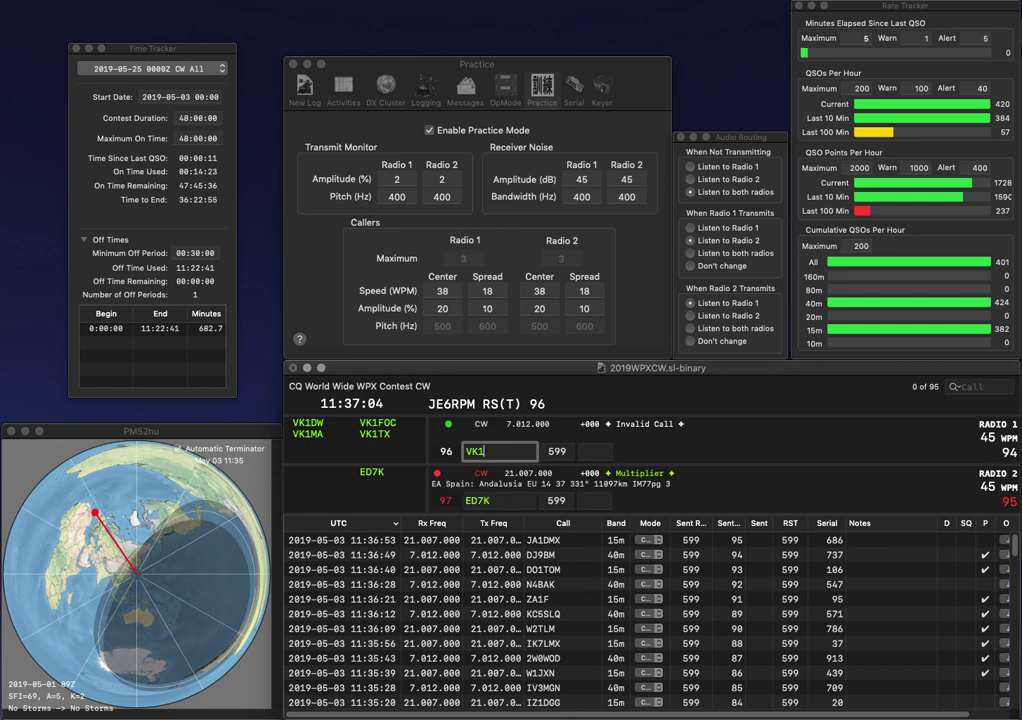
key("BackSpace")
type("2PG")
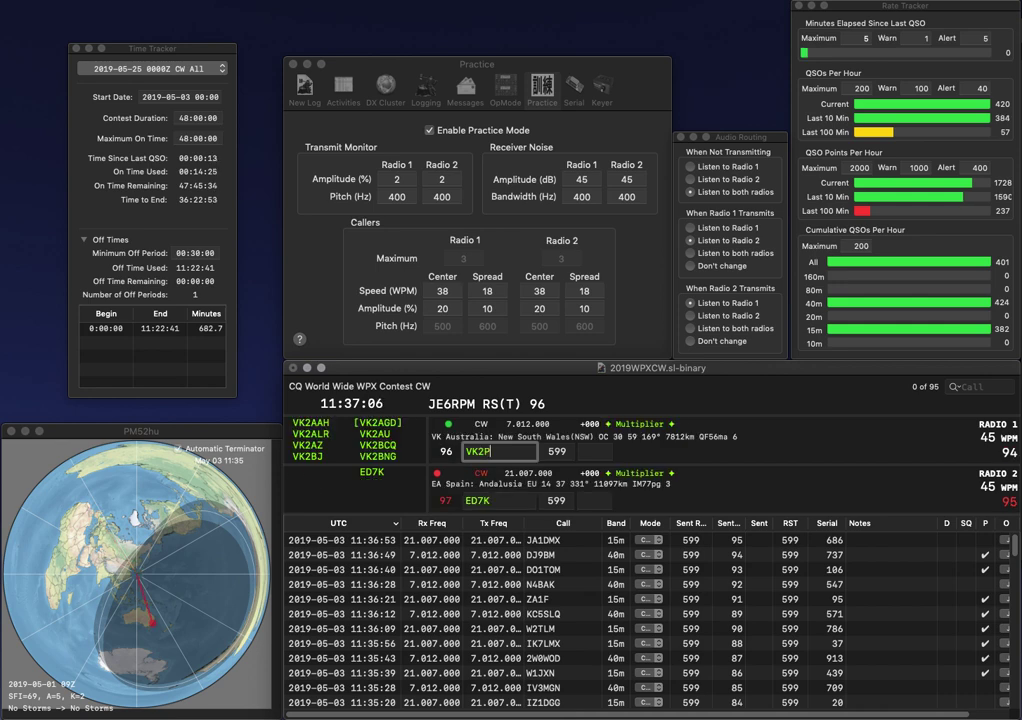
key("Return")
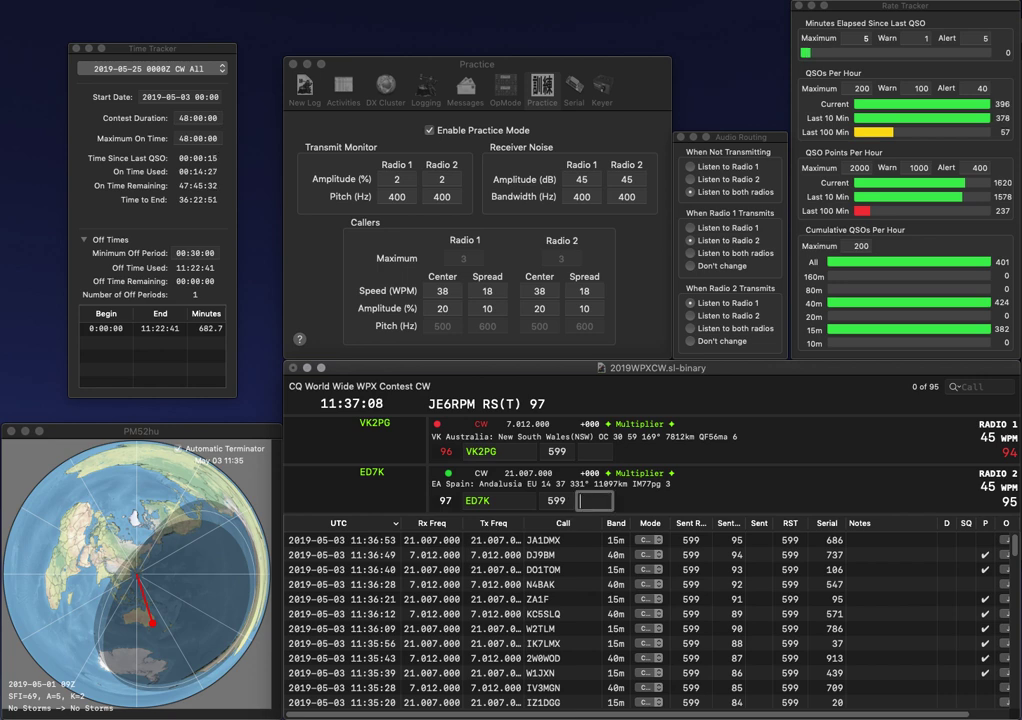
Step: Log ED7K on Radio 2 with serial 849 and VK2PG on Radio 1 with serial 547
type("849")
key("Return")
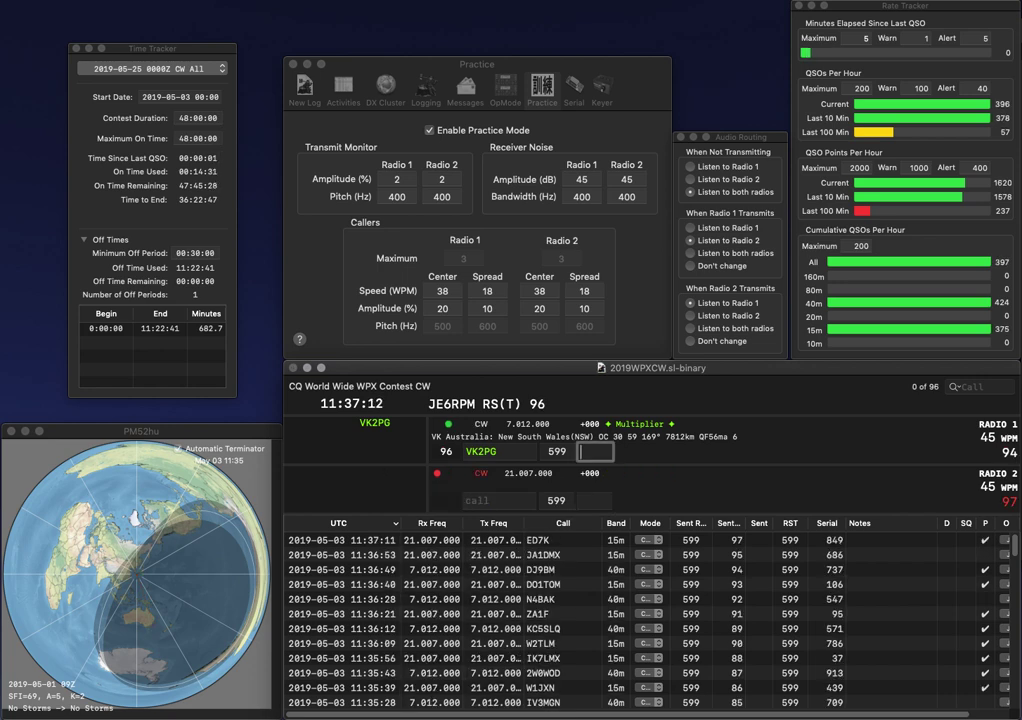
type("547")
key("Return")
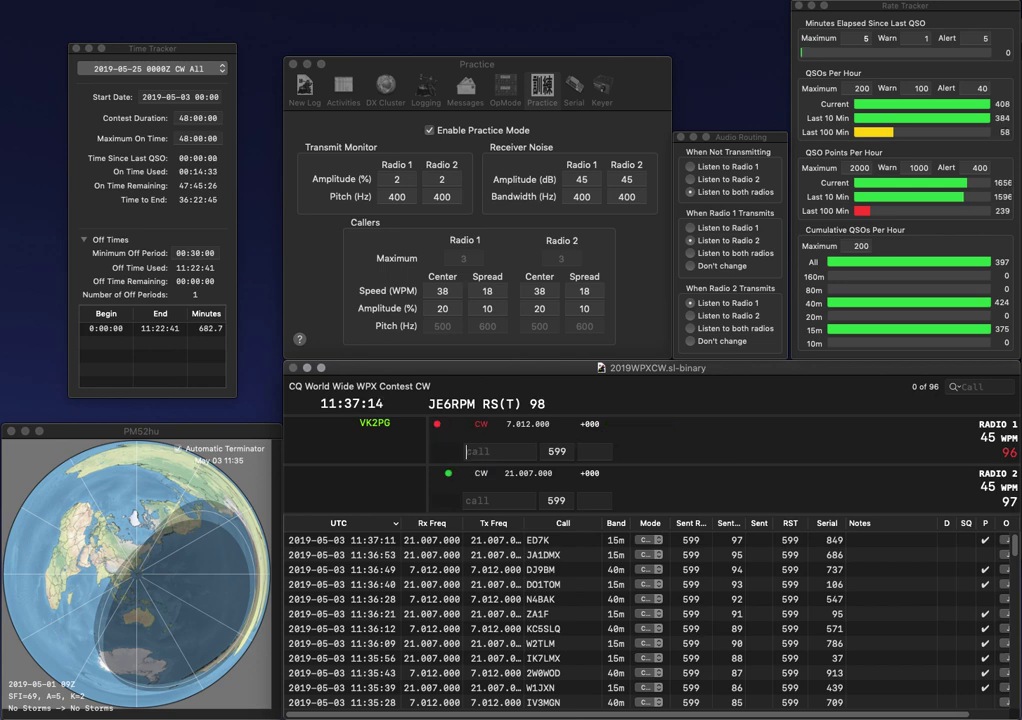
type("IK2REA")
key("Return")
type("OH2BEN")
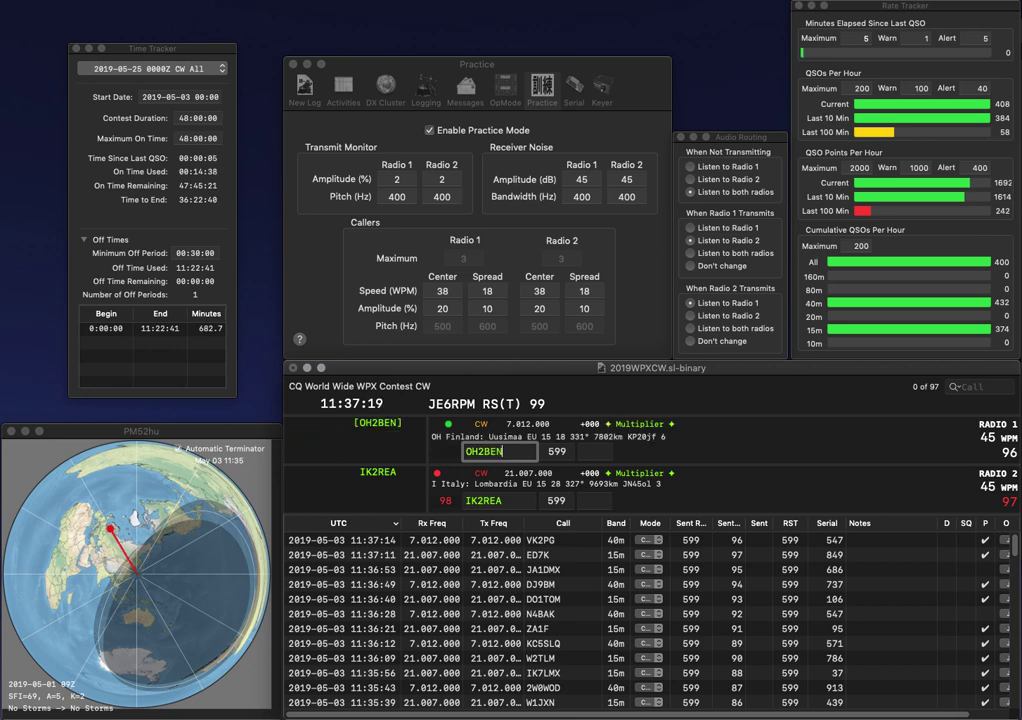
key("Return")
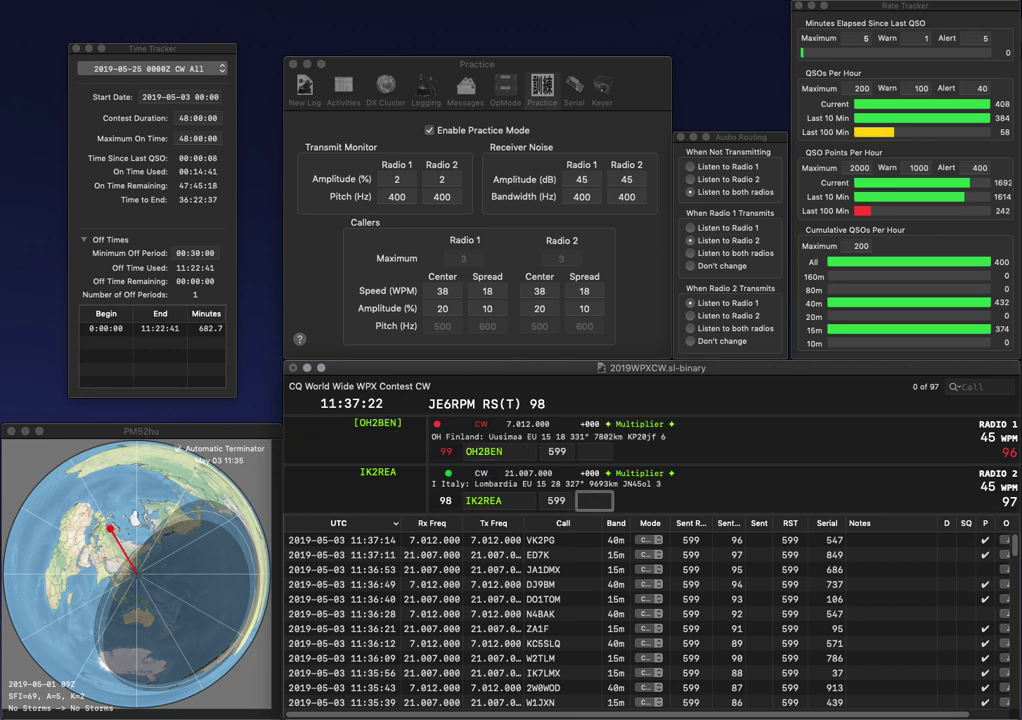
Step: Log IK2REA on Radio 2 with serial 713 and OH2BEN on Radio 1 with serial 152
type("713")
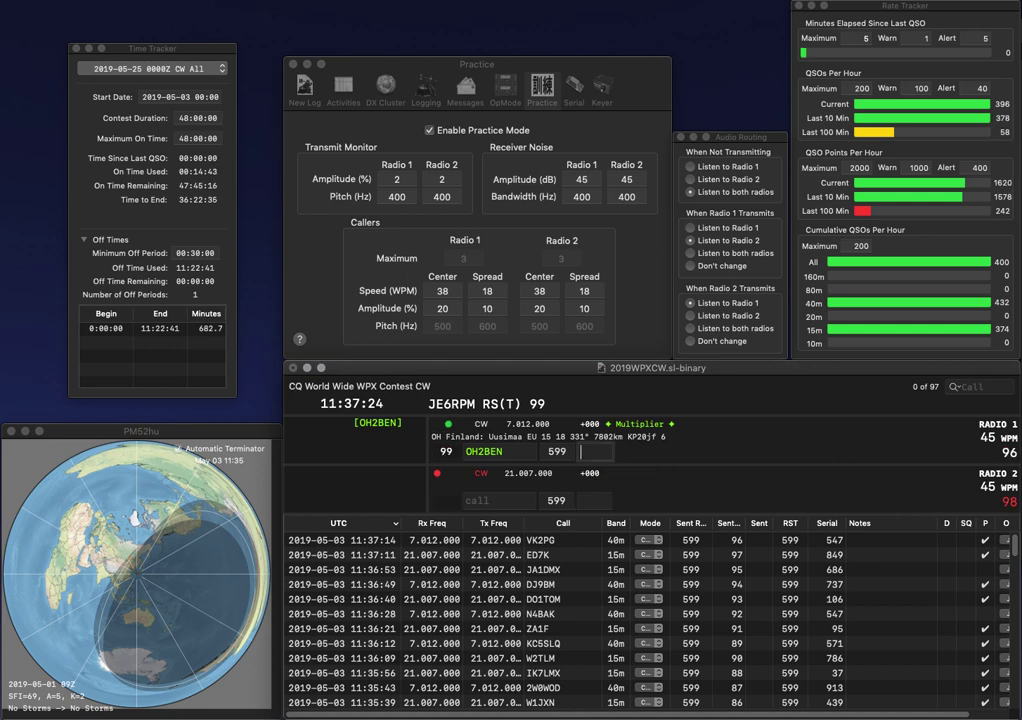
key("Return")
type("152")
key("Return")
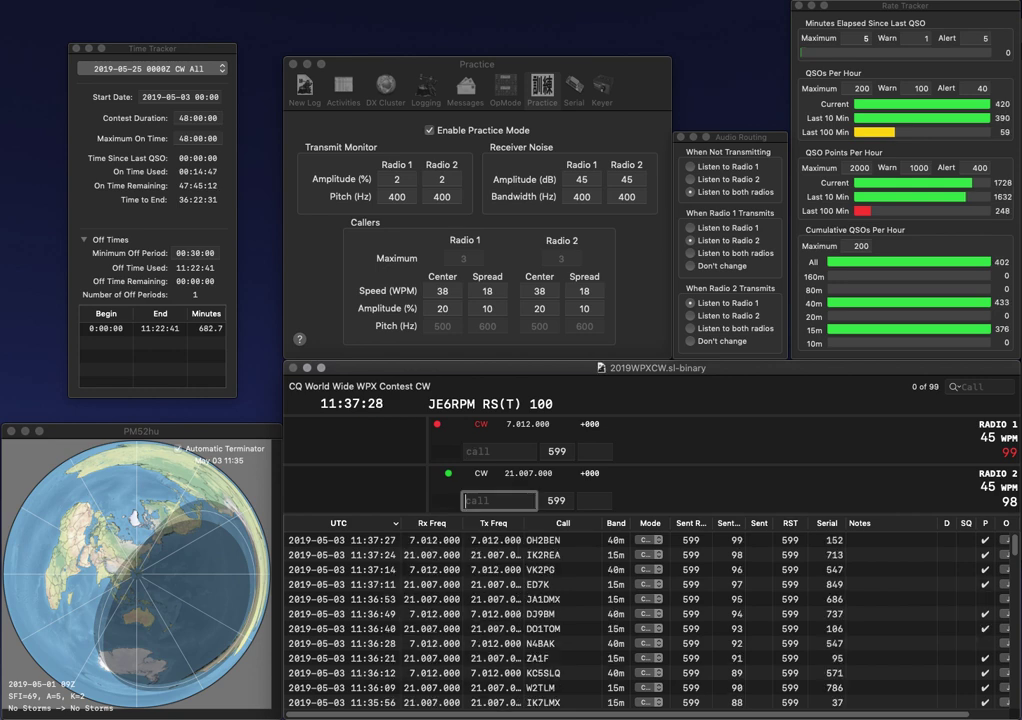
Step: Answer ED5S on Radio 2 and OK7N on Radio 1
type("ED5S")
key("Return")
type("OK7N")
key("Return")
key("Return")
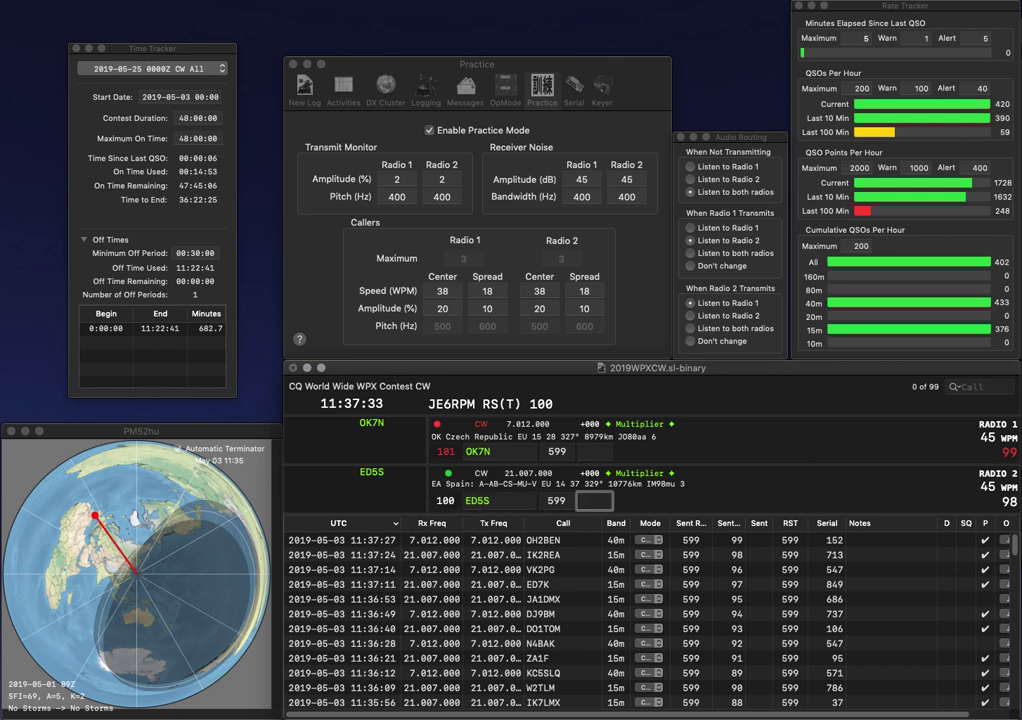
type("31")
key("Return")
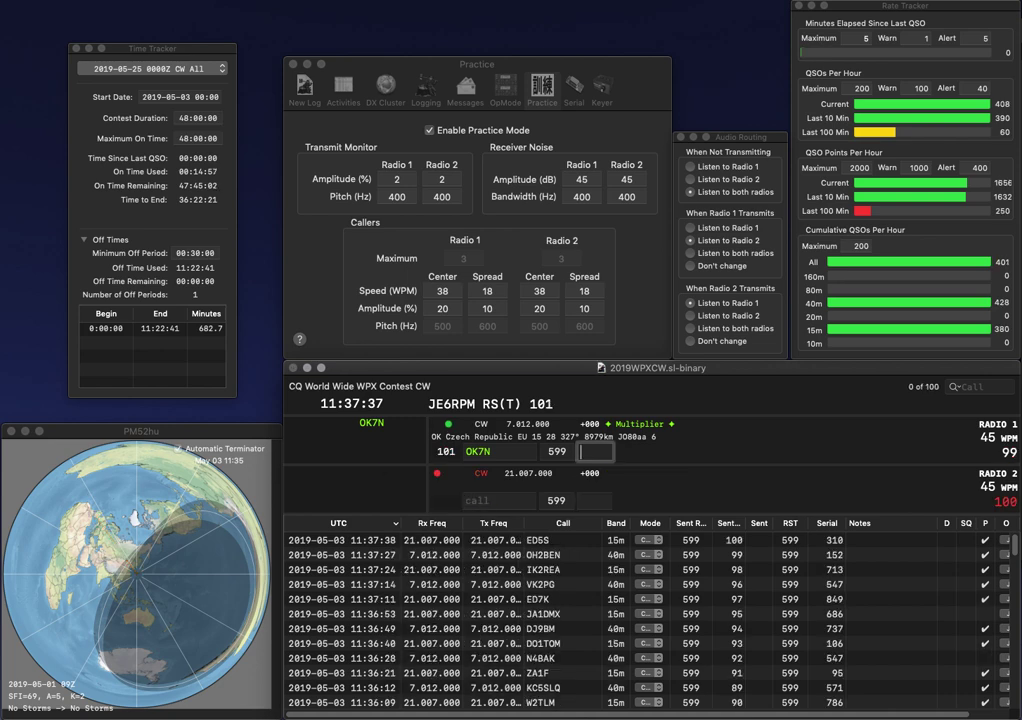
type("633")
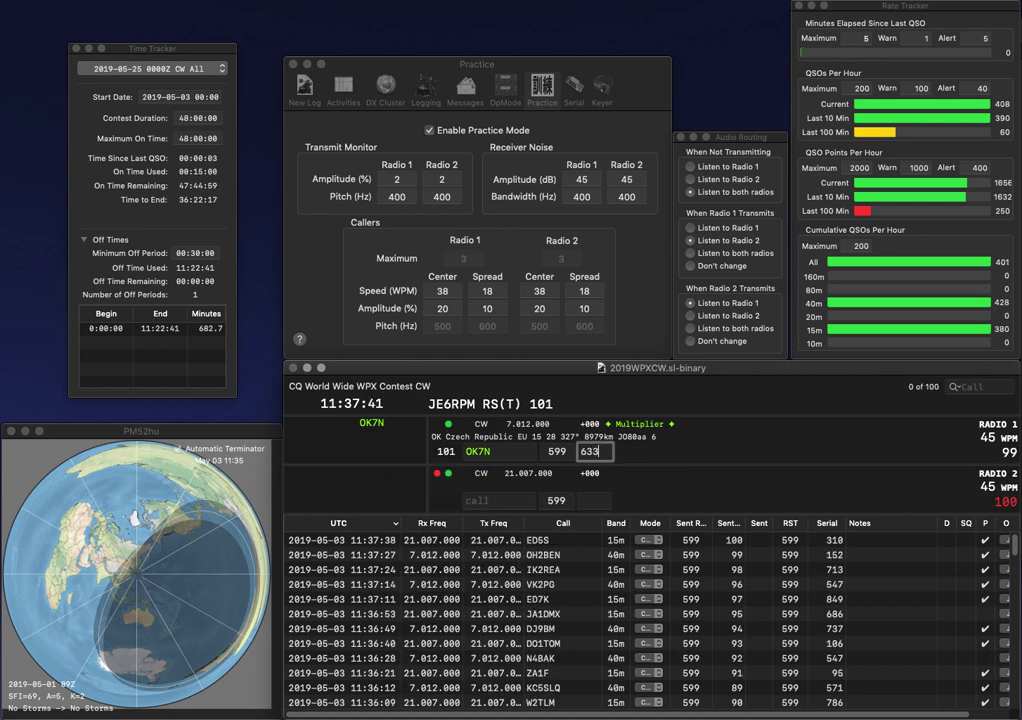
key("Return")
type("BHW")
key("Return")
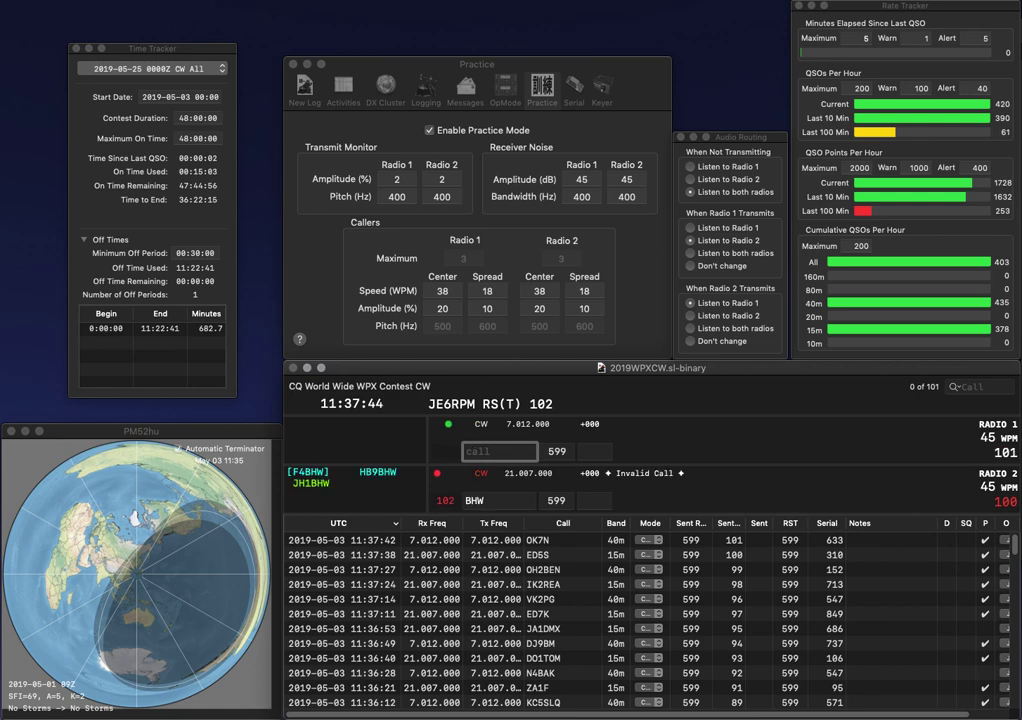
type("KD0OIX")
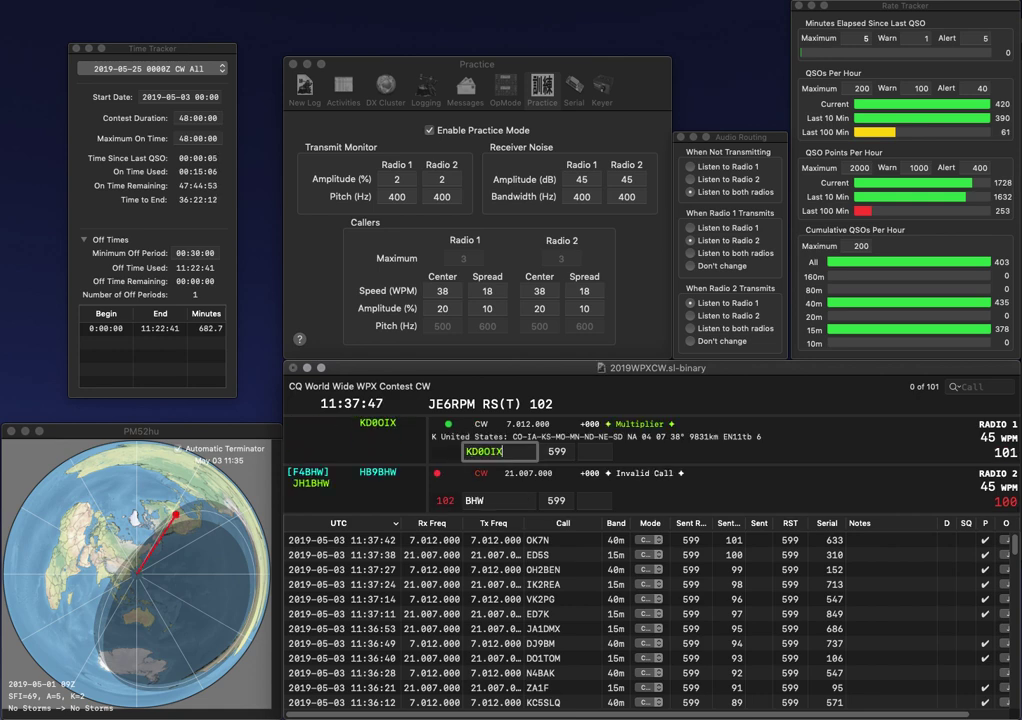
key("Return")
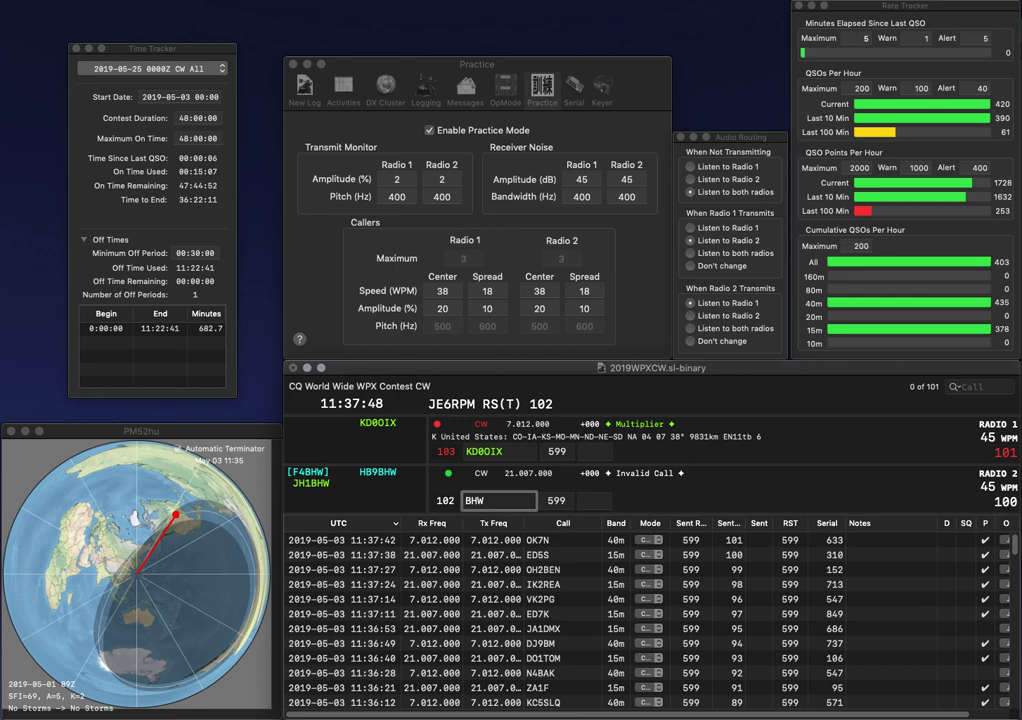
type("HB")
key("Tab")
key("Tab")
type("9")
key("Return")
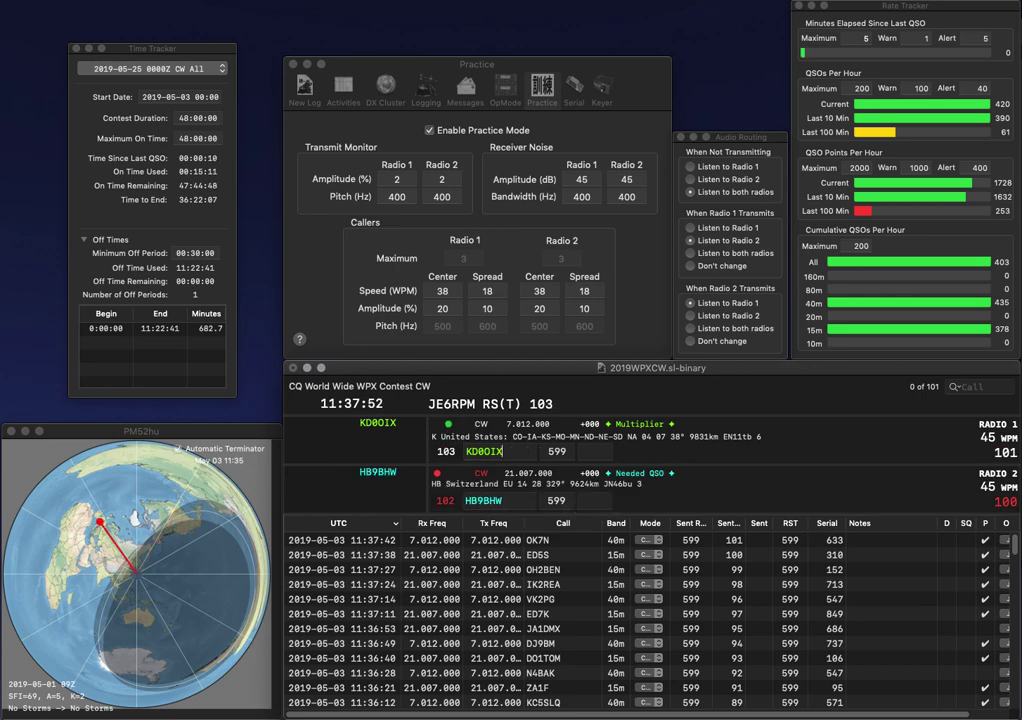
key("Tab")
type("982")
key("Return")
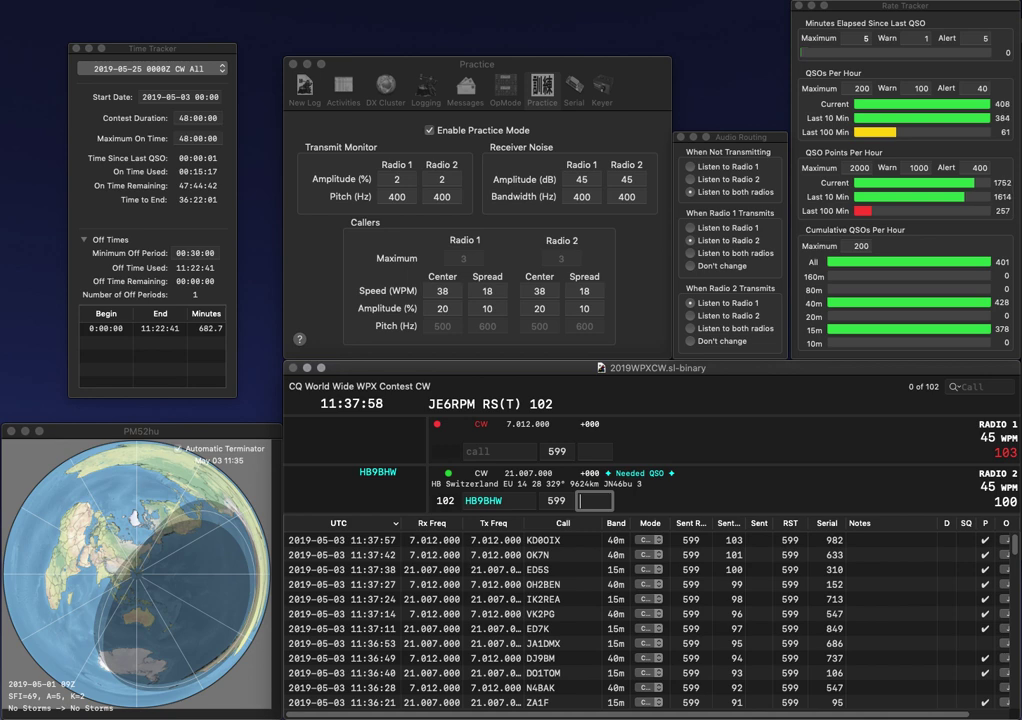
type("171")
key("Return")
Step: Answer the partial call B on Radio 1 and the caller LZ5G on Radio 2
type("B")
key("Return")
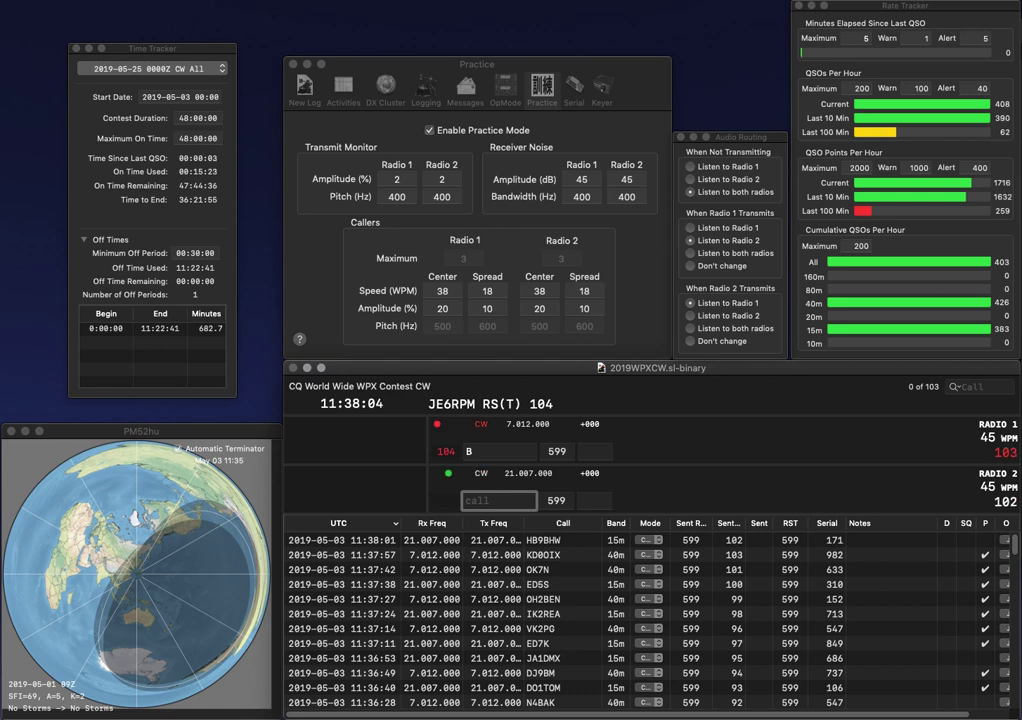
type("LZ5G")
key("Return")
type("WB5N")
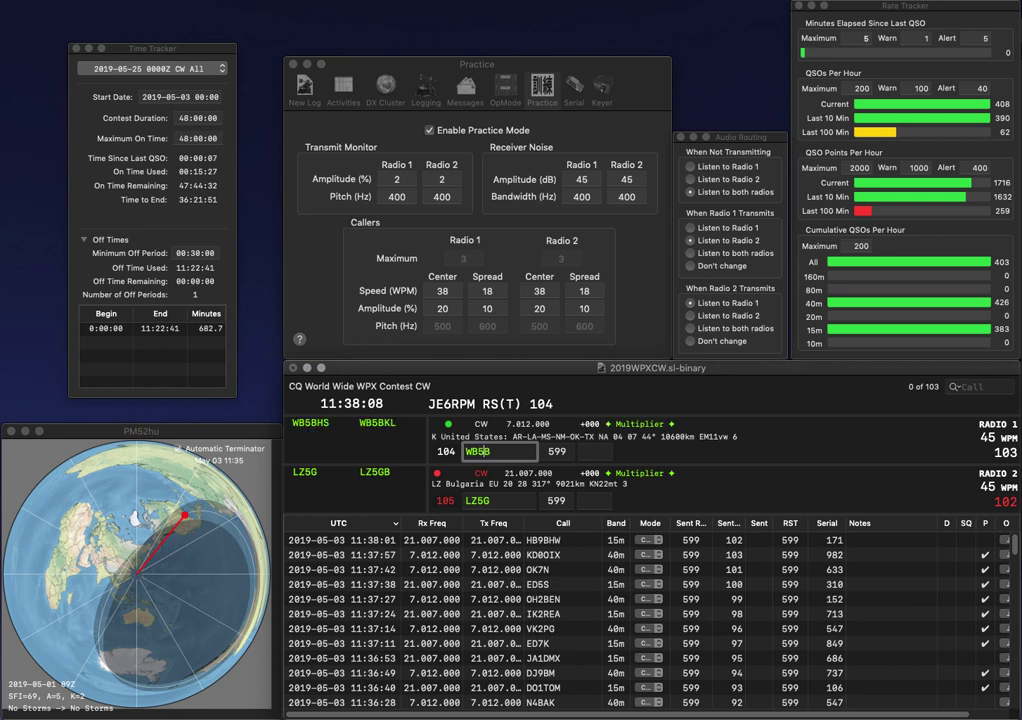
key("BackSpace")
key("BackSpace")
key("Return")
type("3")
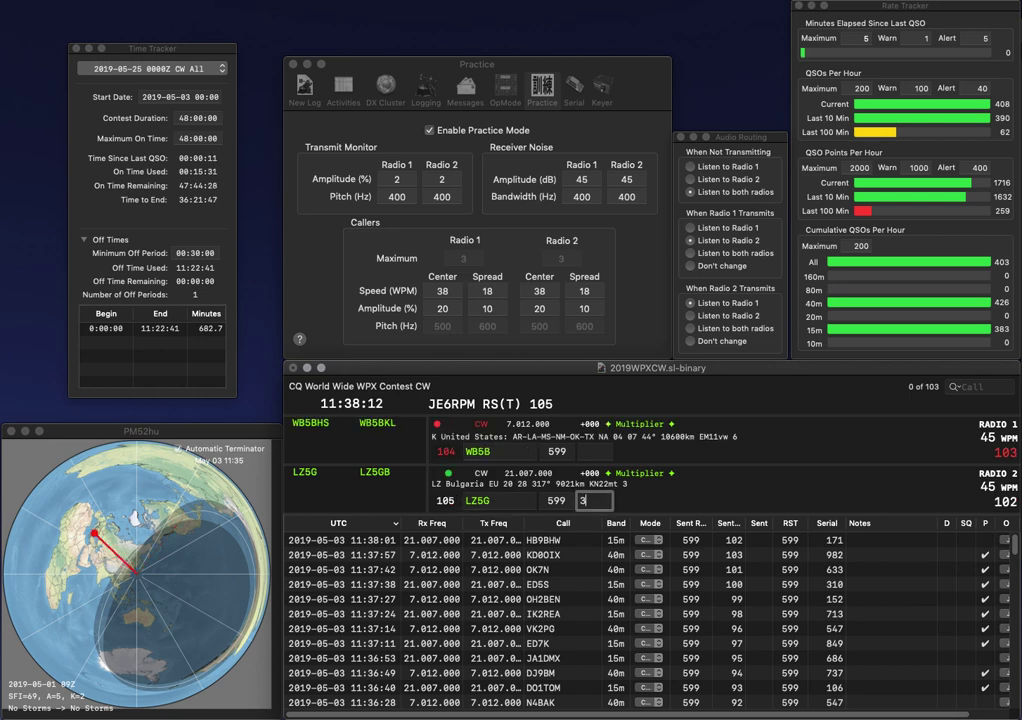
type("01")
key("Return")
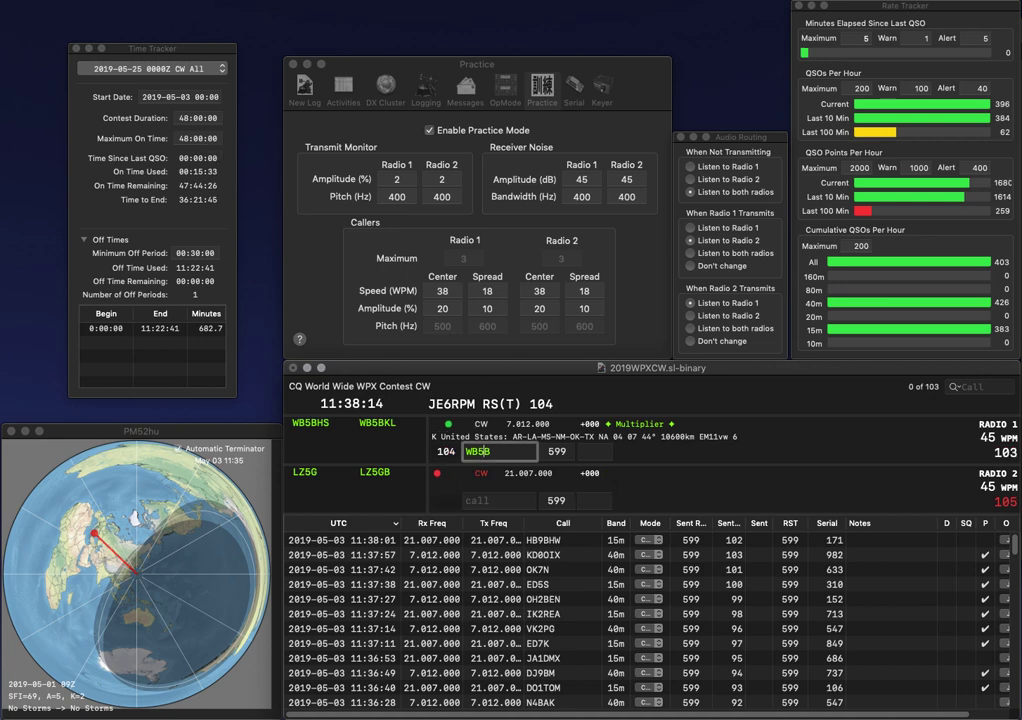
key("BackSpace")
key("BackSpace")
type("6N")
key("Return")
type("3N")
key("Up")
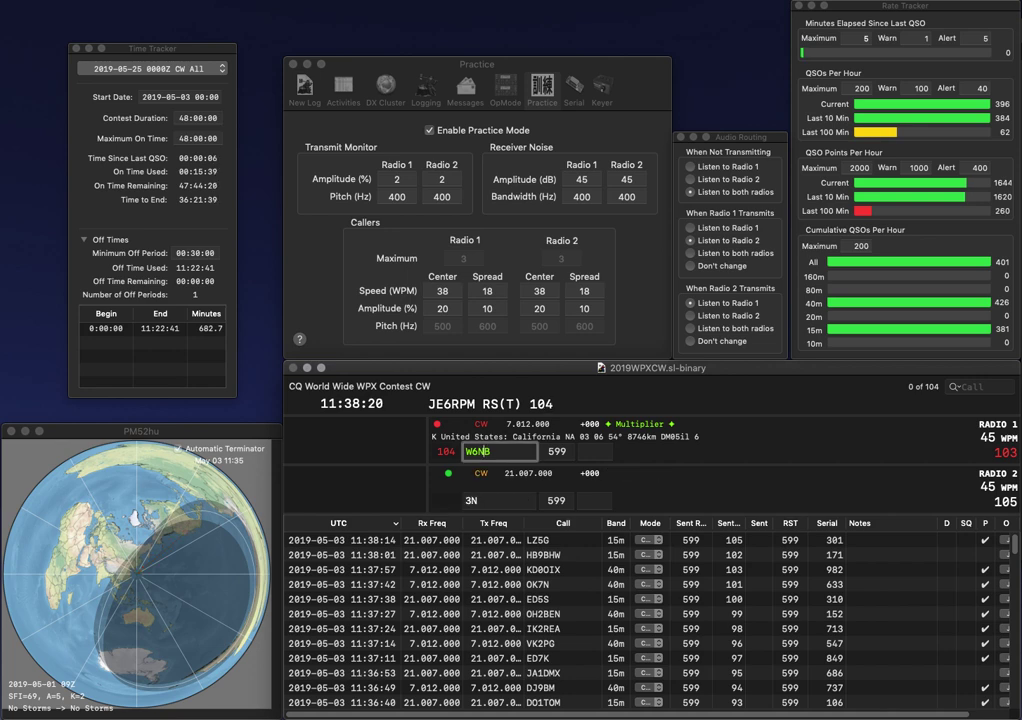
key("BackSpace")
key("BackSpace")
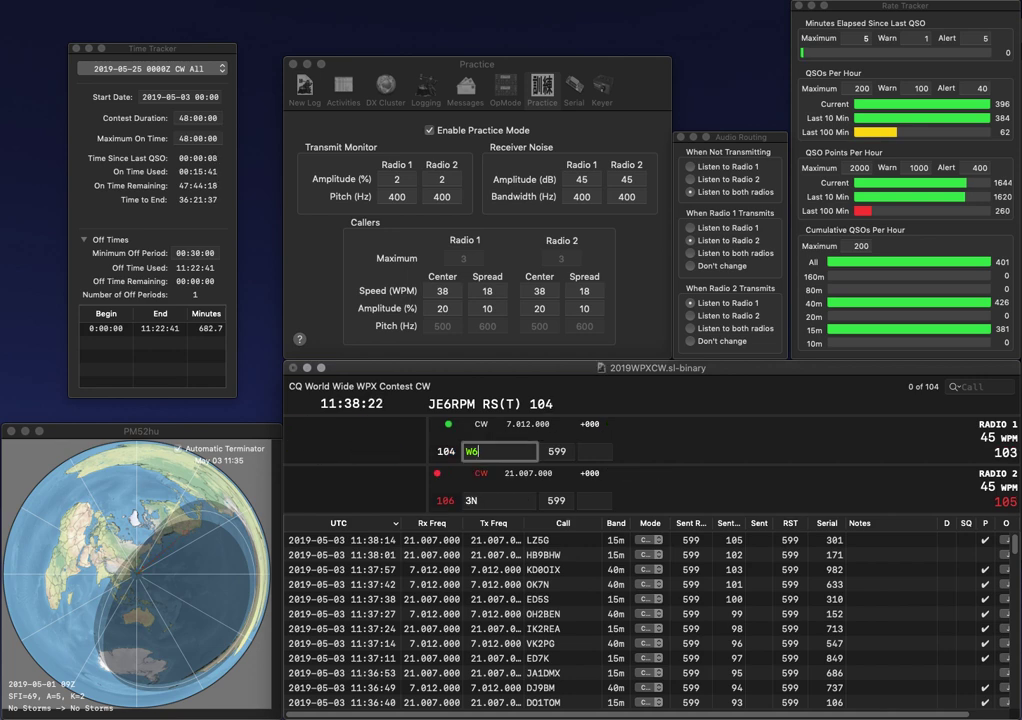
type("NJB")
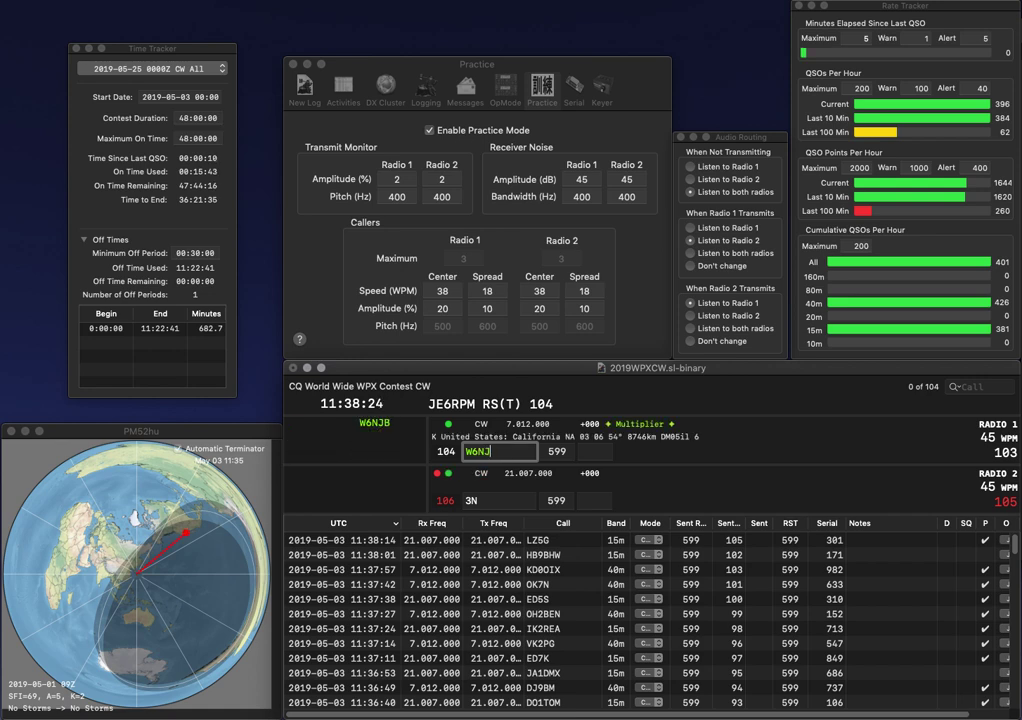
key("Return")
type("PA")
key("Up")
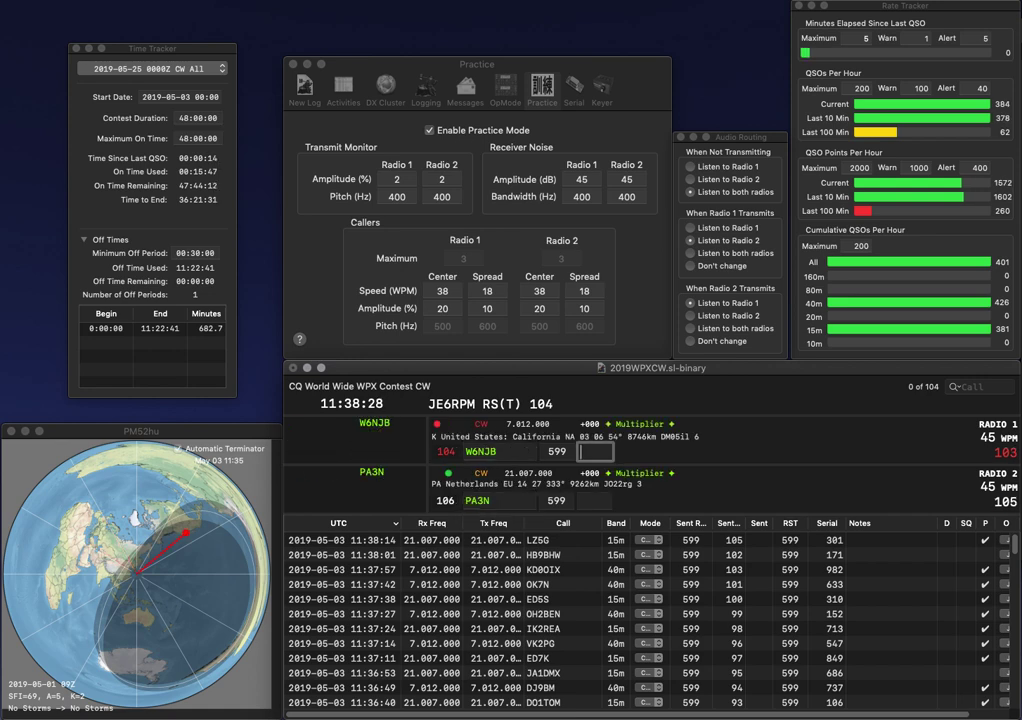
type("601")
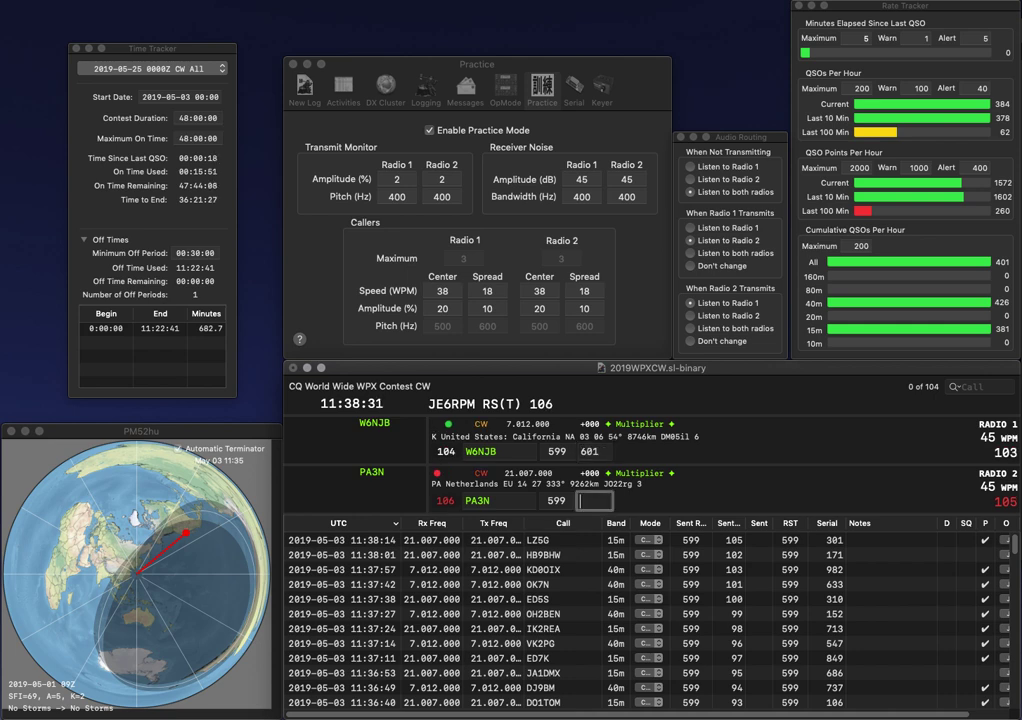
key("Return")
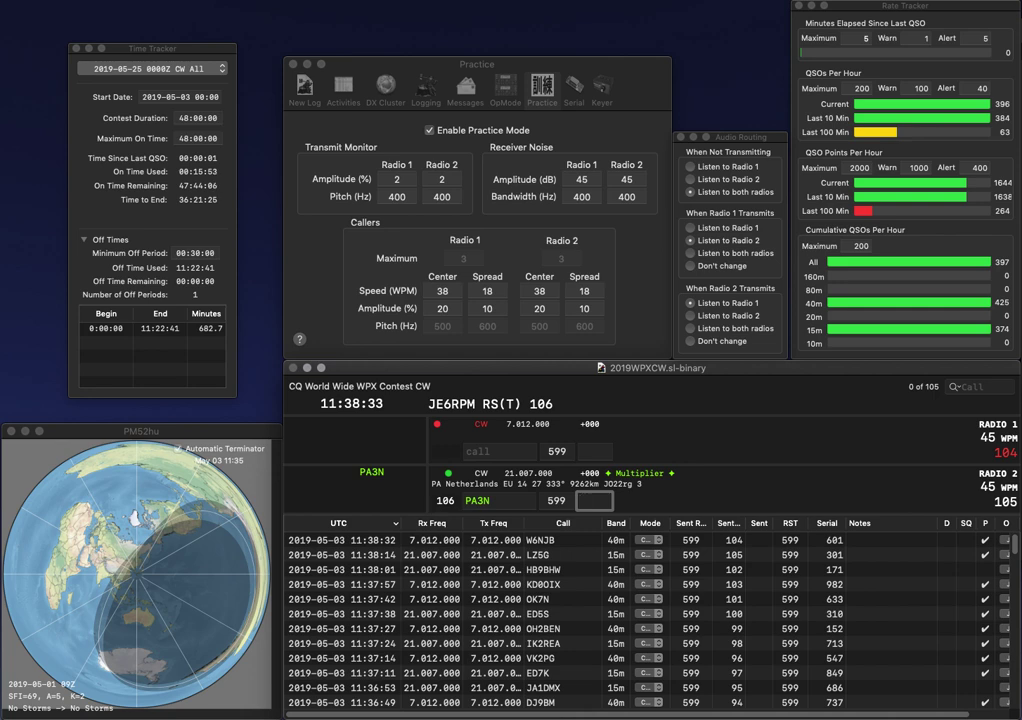
type("10")
key("Return")
type("NSN")
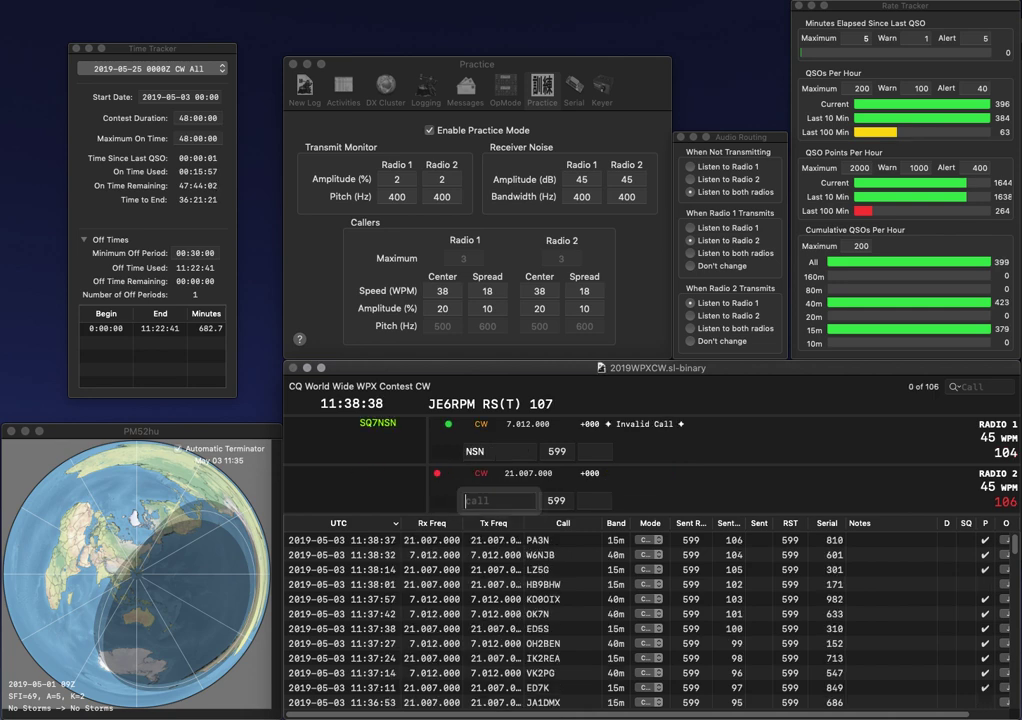
type("KD8Y")
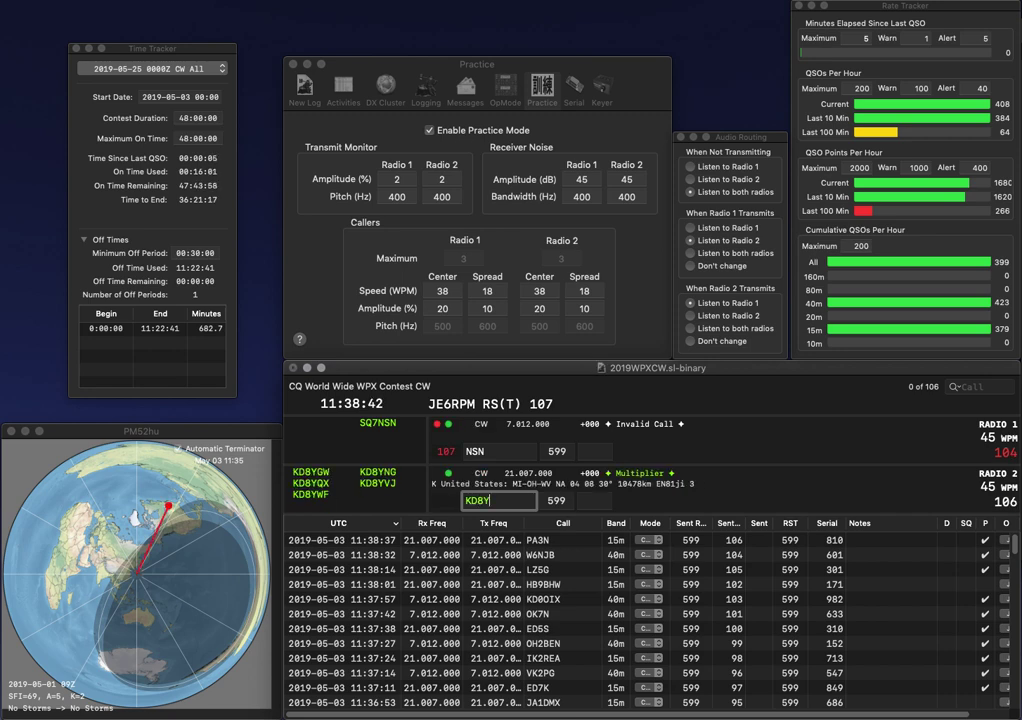
type("QX")
key("Return")
Step: Complete the partial call on Radio 1 to SQ7NSN and send its exchange
type("QS")
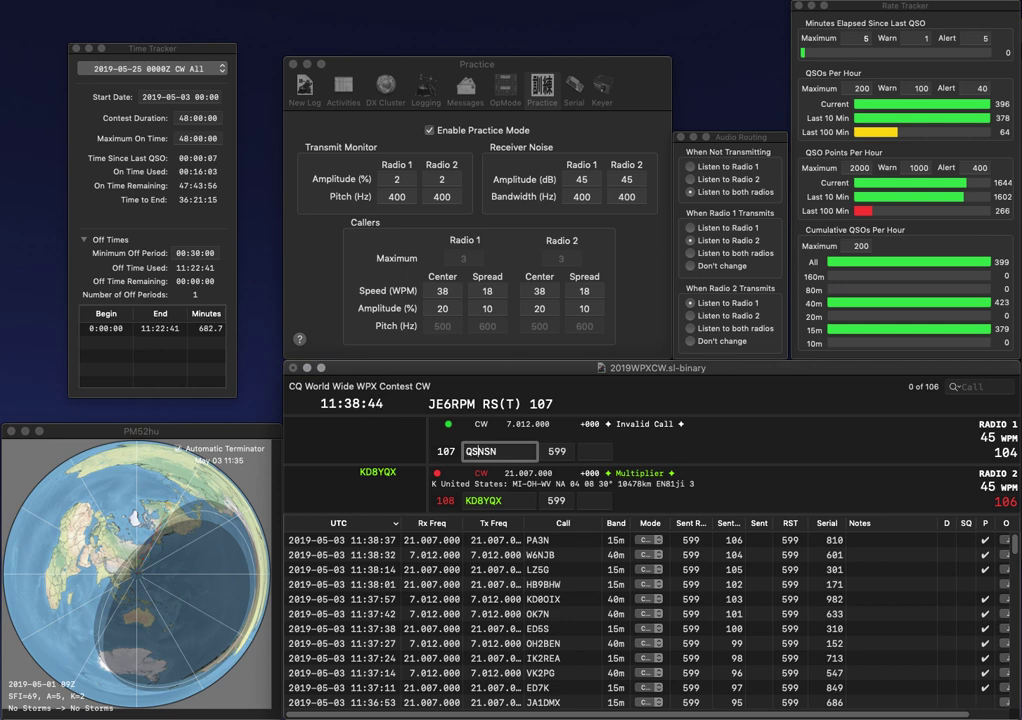
key("BackSpace")
key("BackSpace")
type("SQ7")
key("Return")
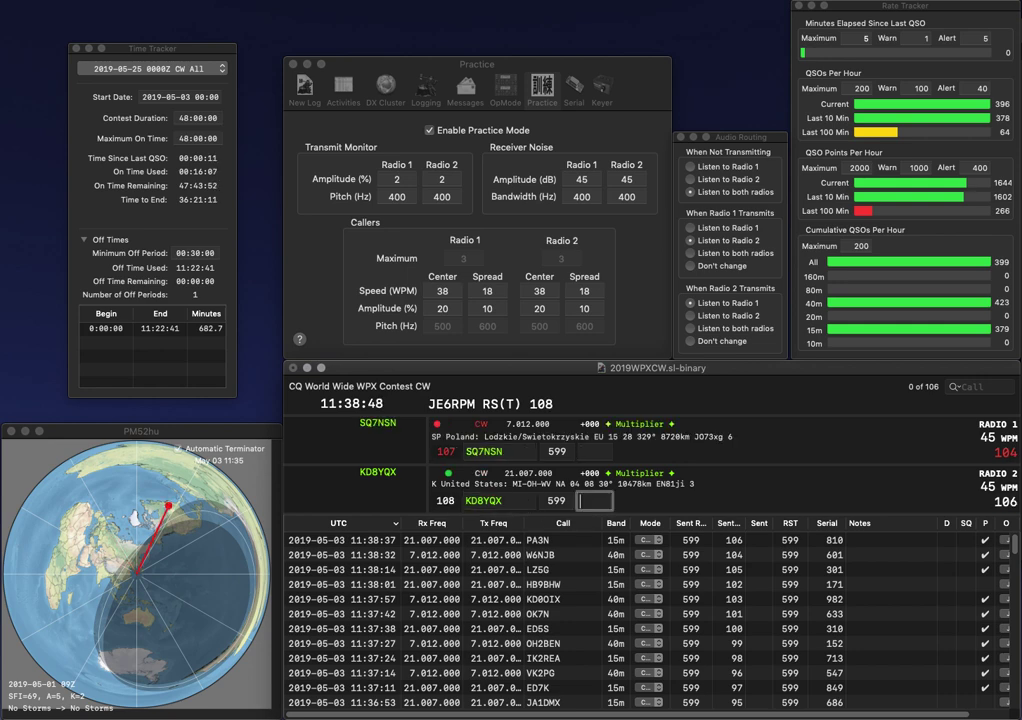
type("336")
key("Return")
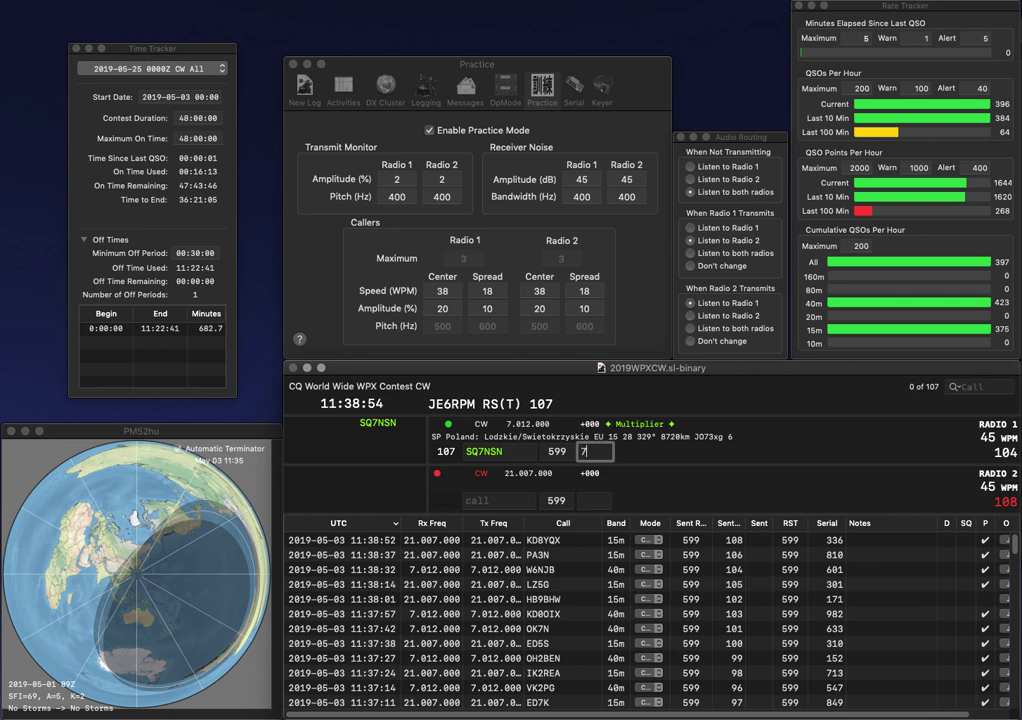
type("4")
key("Return")
type("DL2RUM")
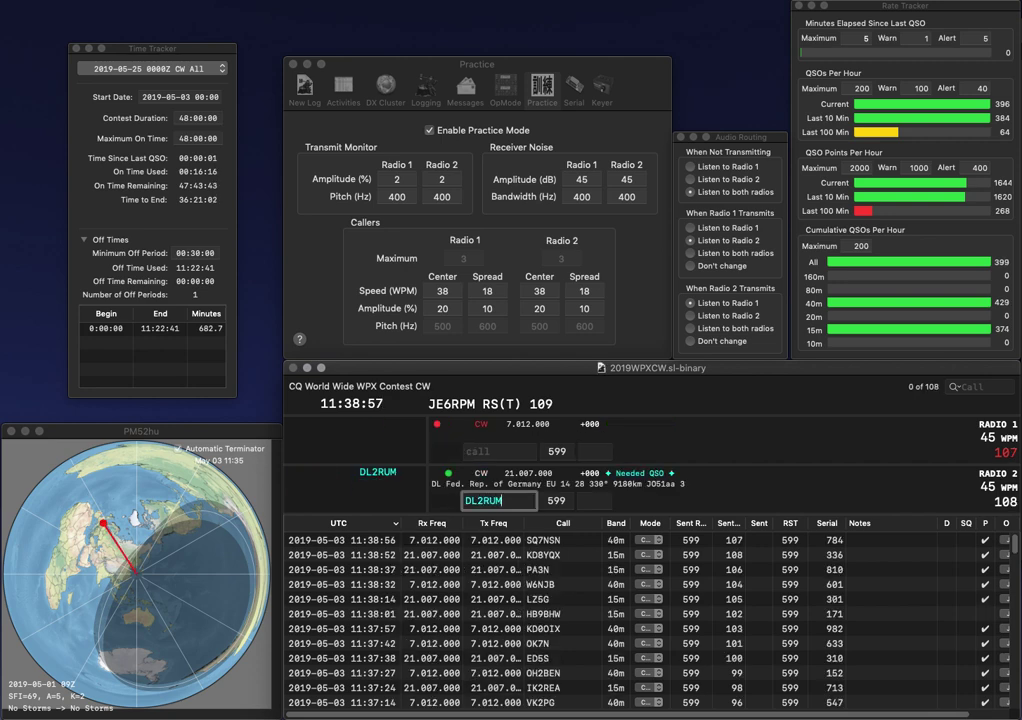
key("Return")
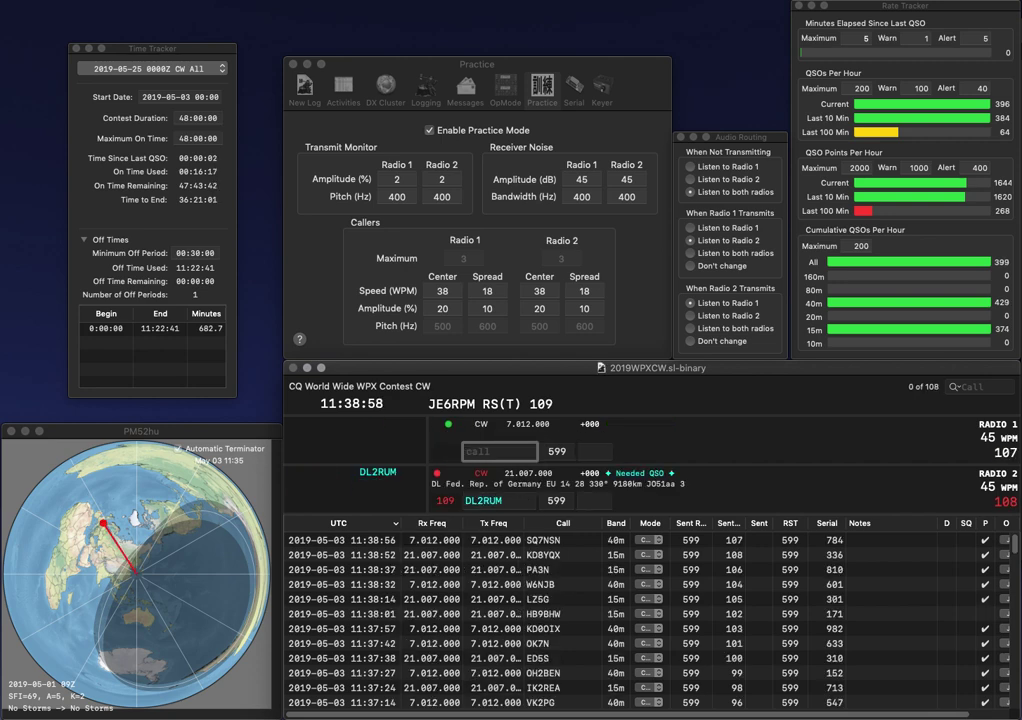
type("N2ADE")
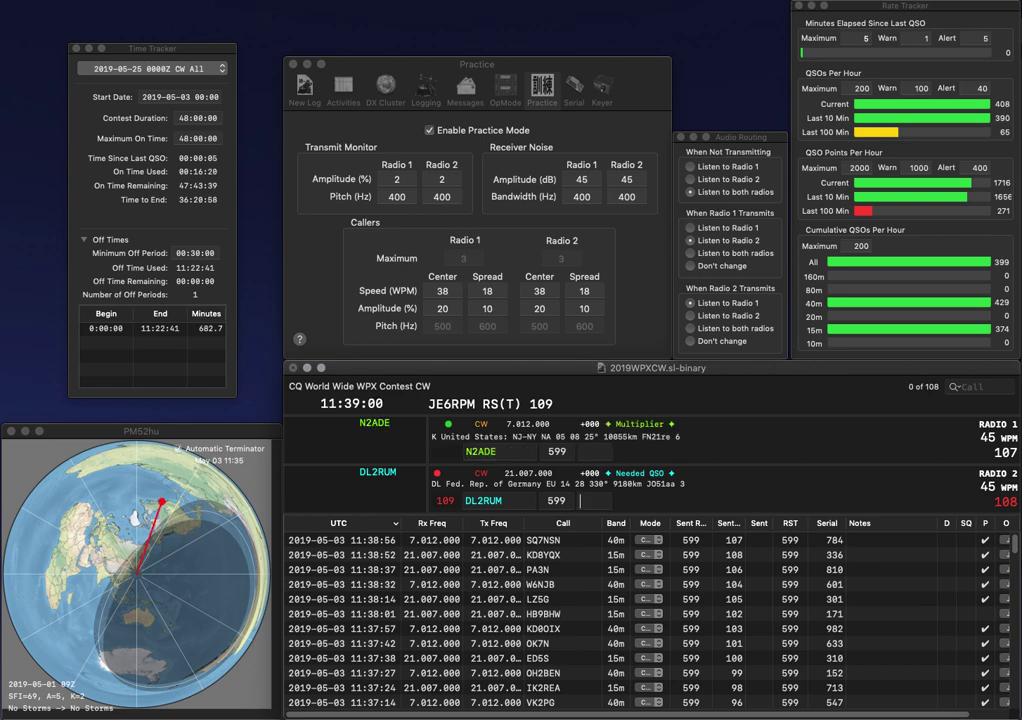
key("Return")
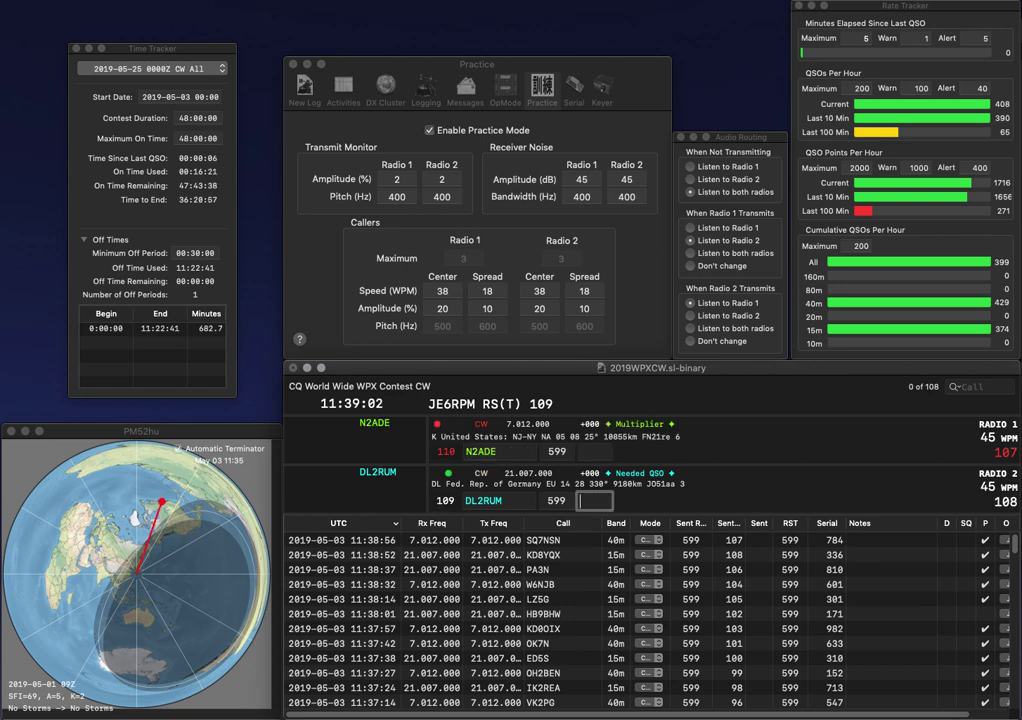
type("273")
key("Return")
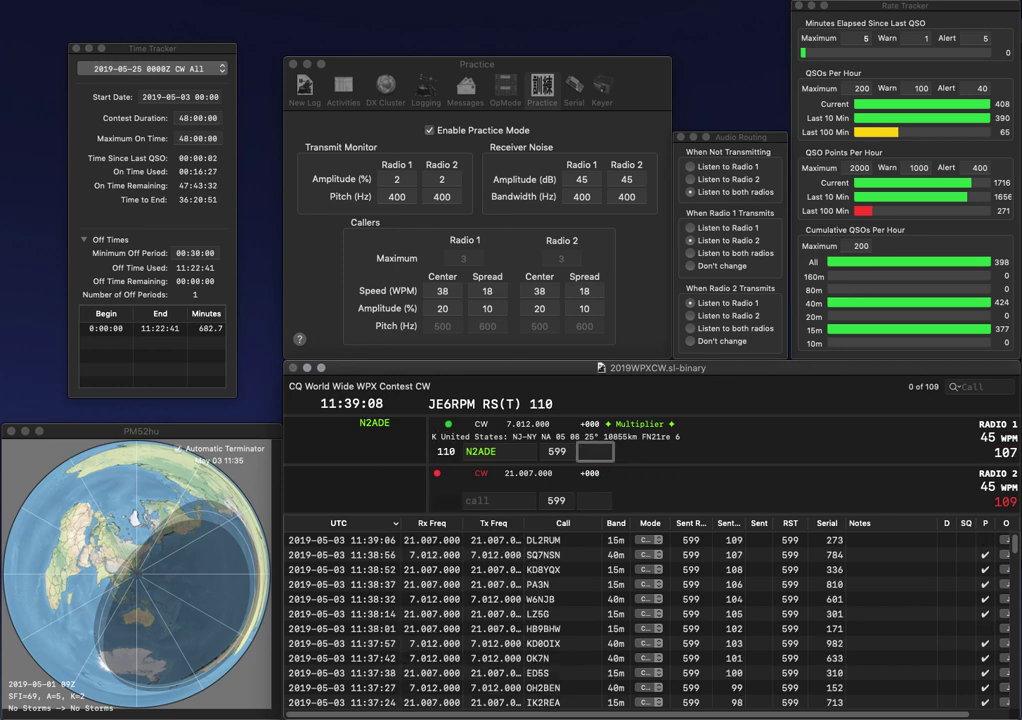
type("963")
key("Return")
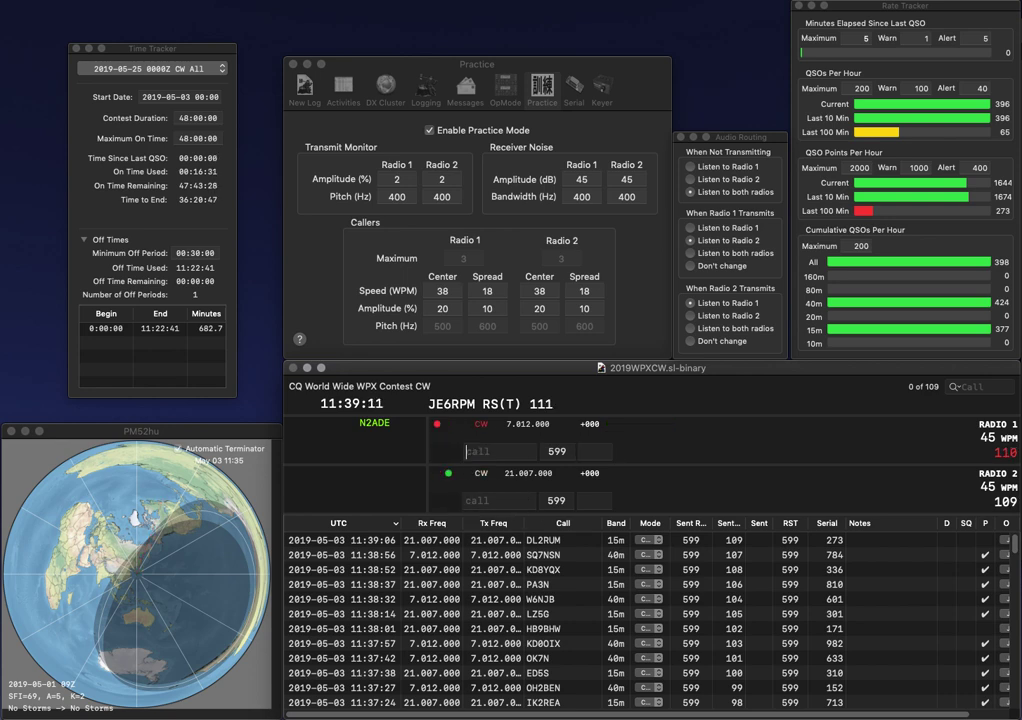
type("IK5")
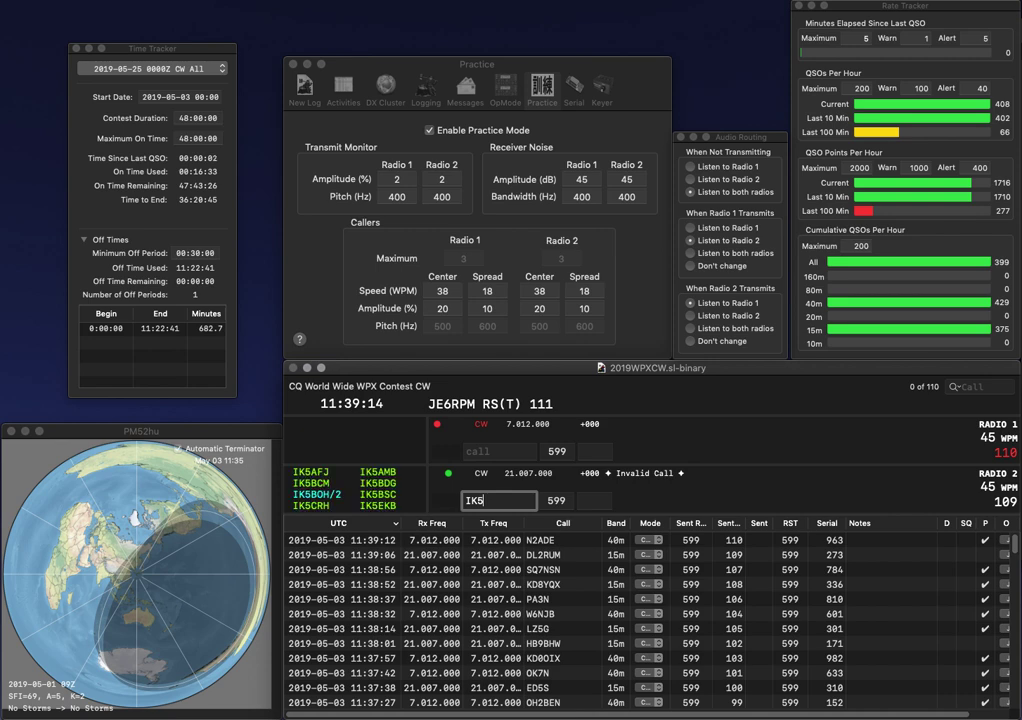
type("WGK")
type("2FD")
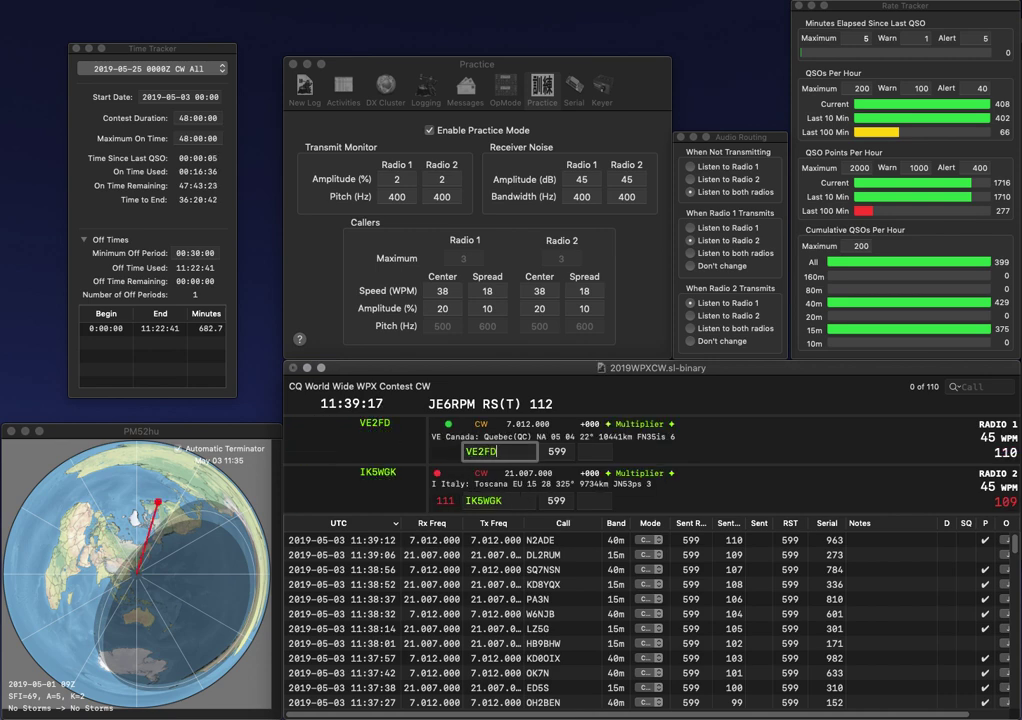
key("Return")
key("Tab")
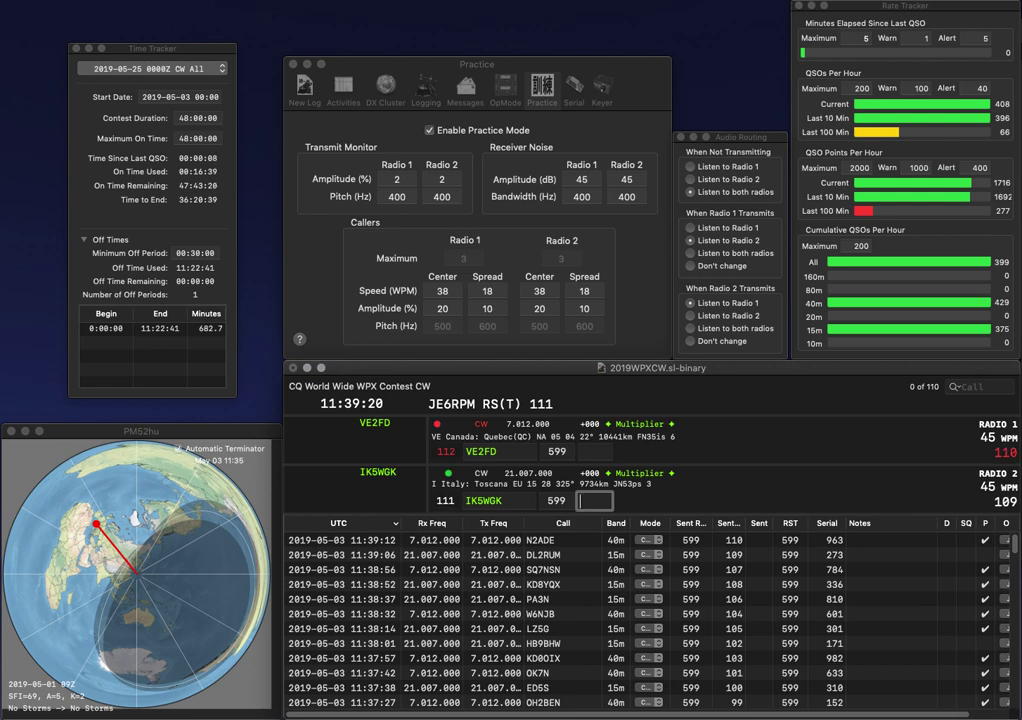
Step: Log IK5WGK with received serial 612 on Radio 2 and VE2FD with received serial 388 on Radio 1
type("61")
key("Return")
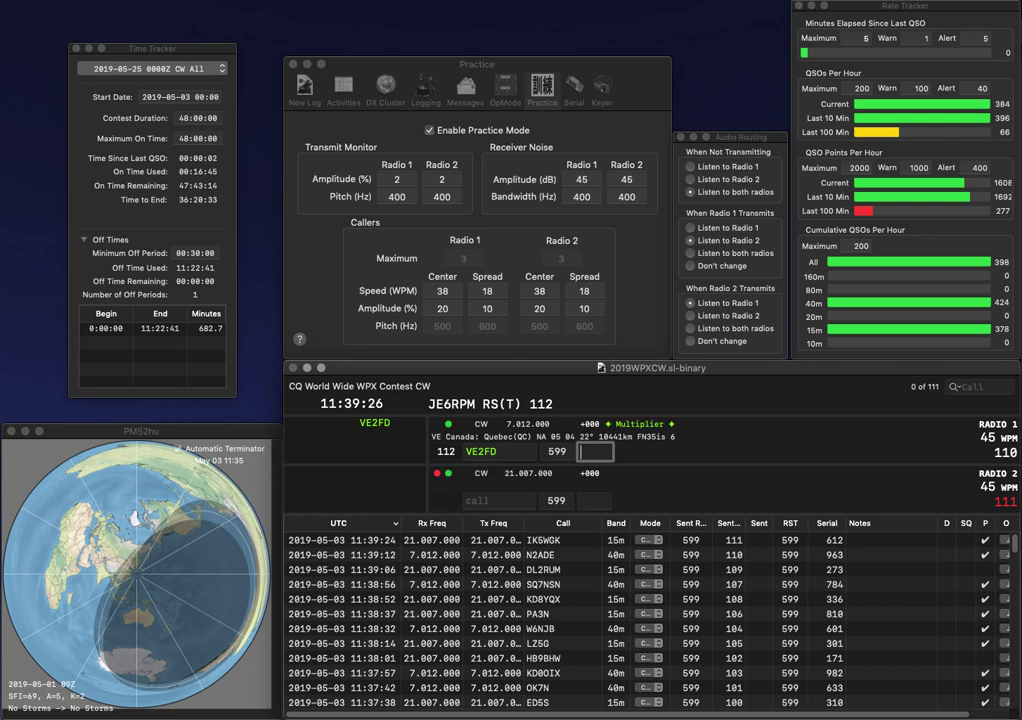
type("388")
key("Return")
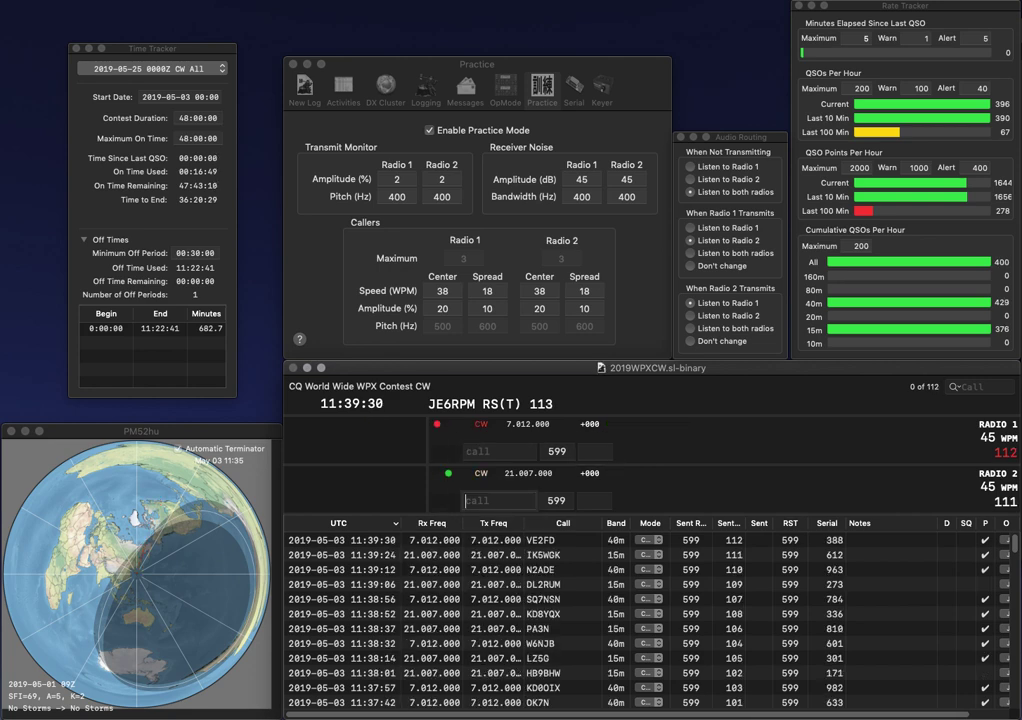
Step: Answer the partial call AA on Radio 2 and the partial call 4ACW on Radio 1
type("Z")
type("A")
key("Return")
type("4ACW")
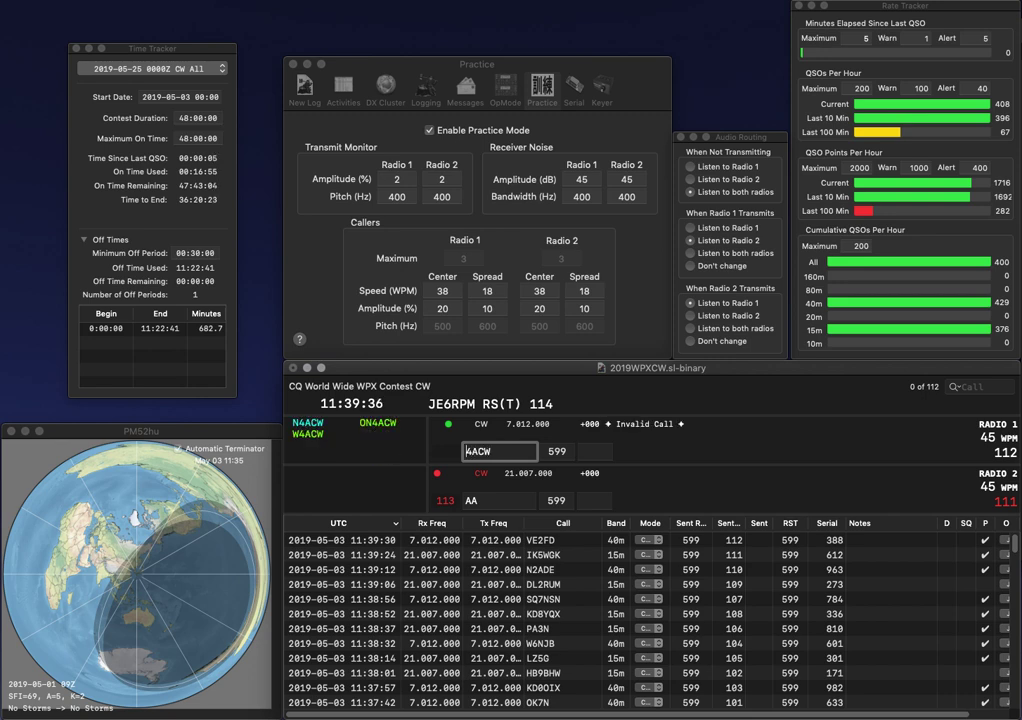
key("Return")
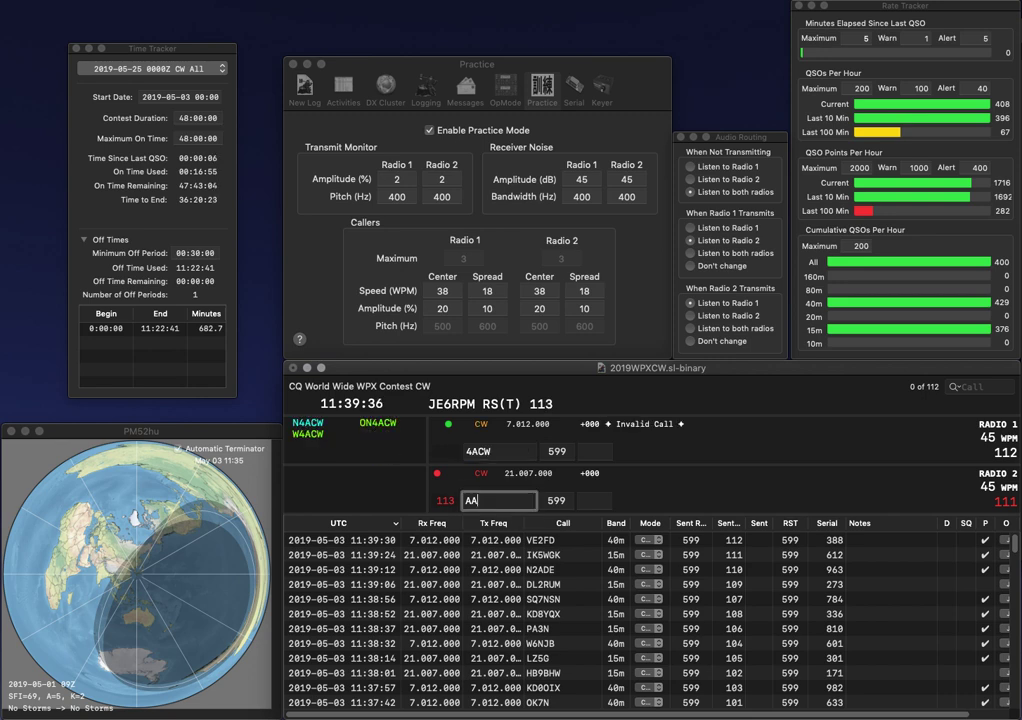
type("7S7")
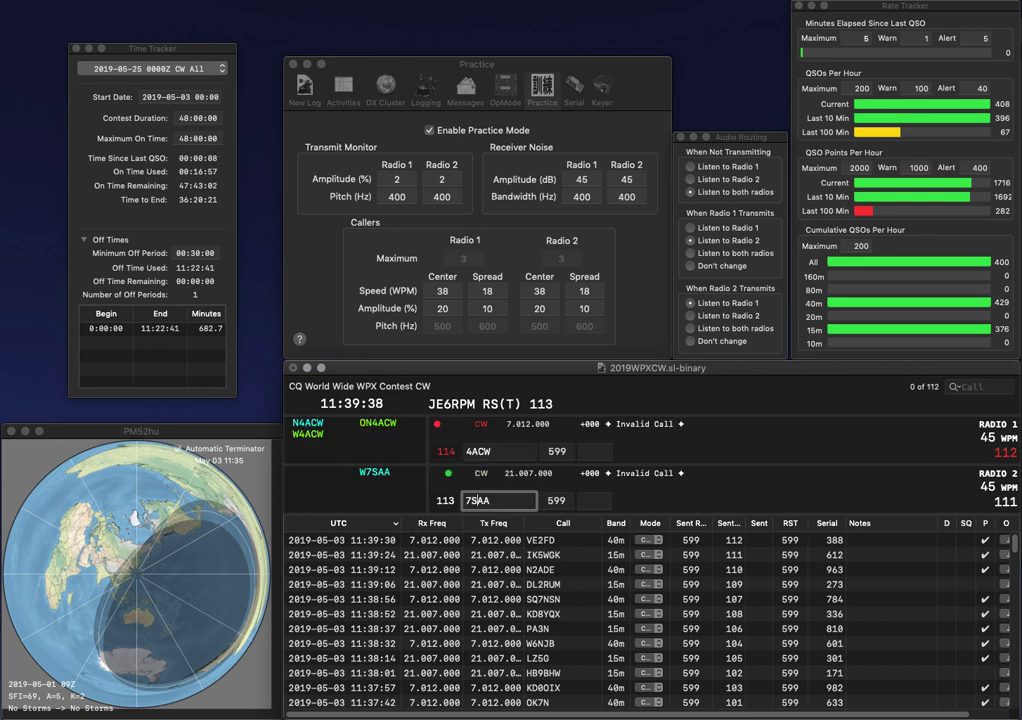
type("5")
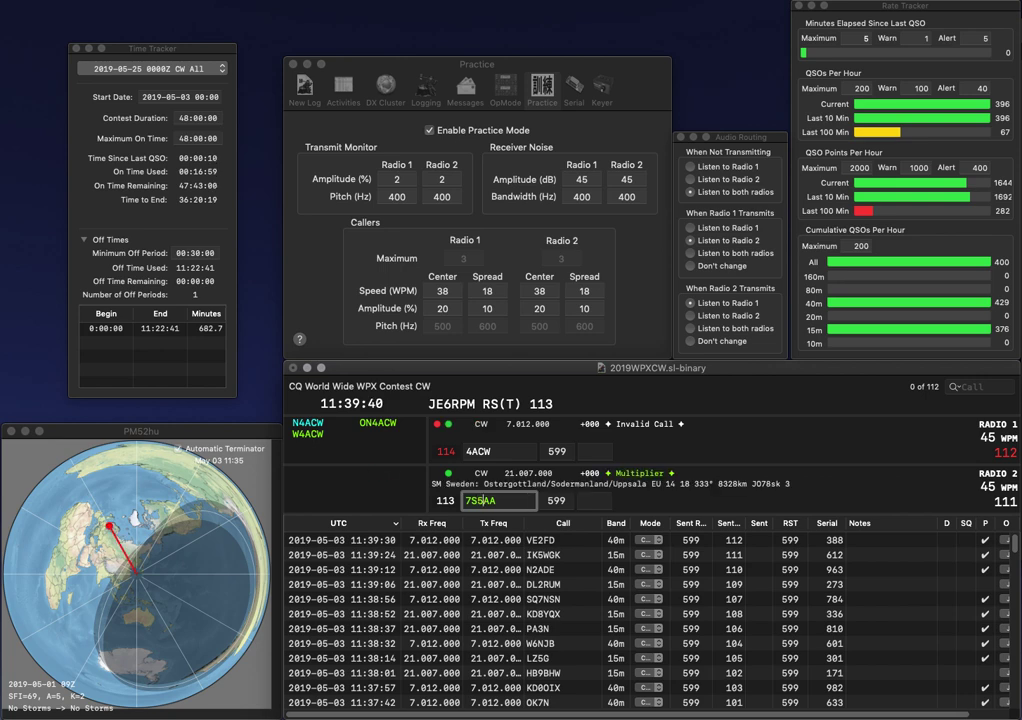
key("Return")
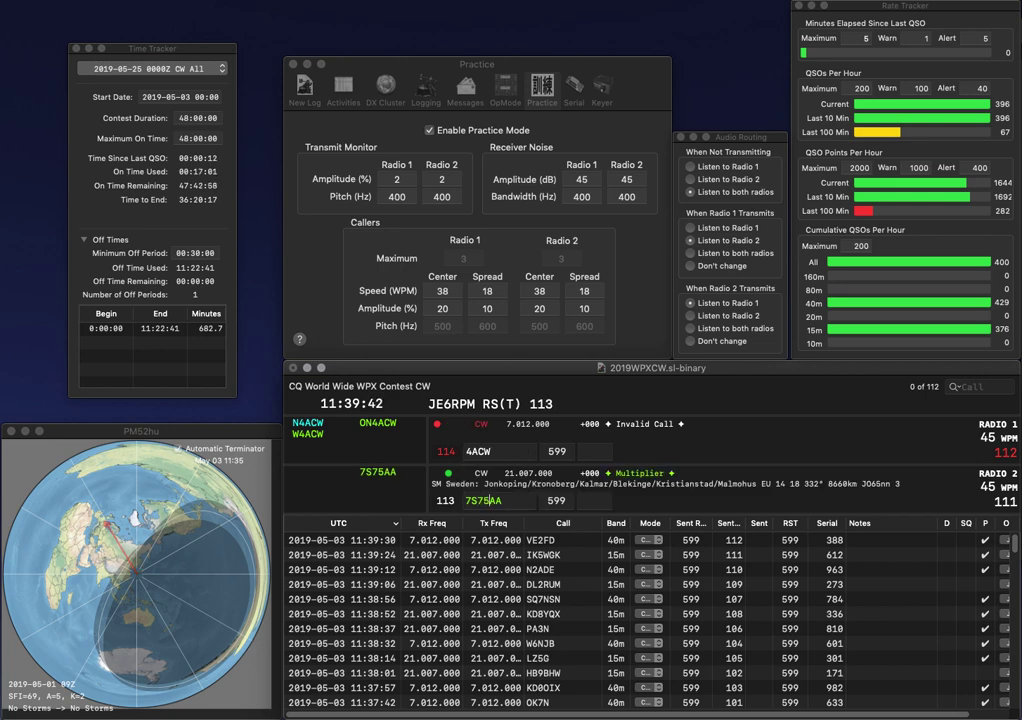
type("ON")
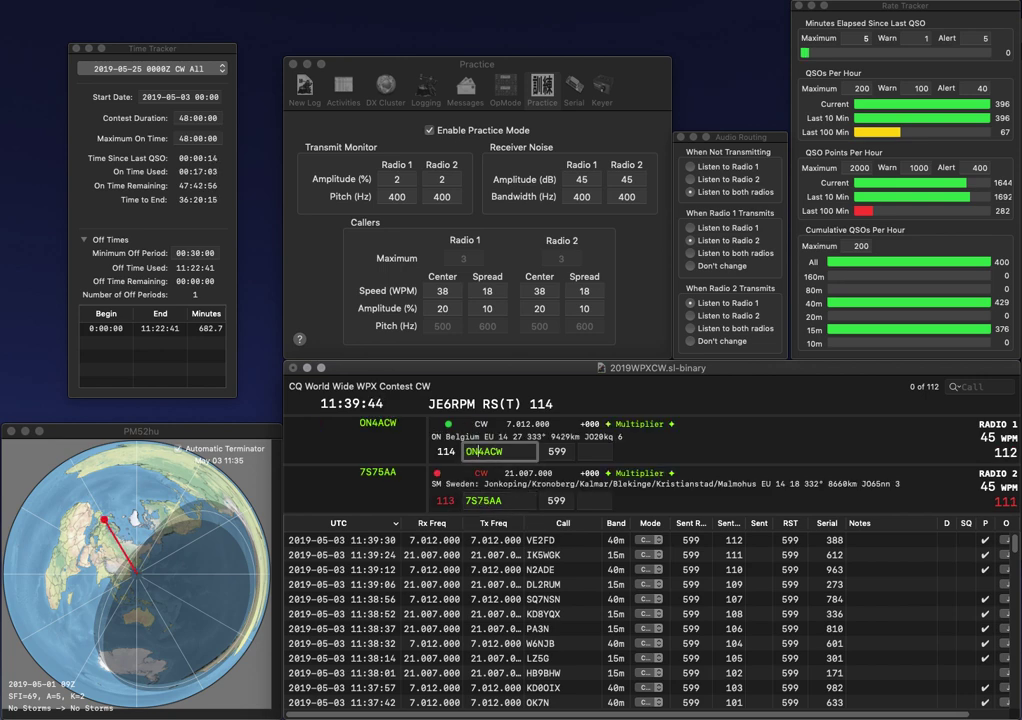
key("Return")
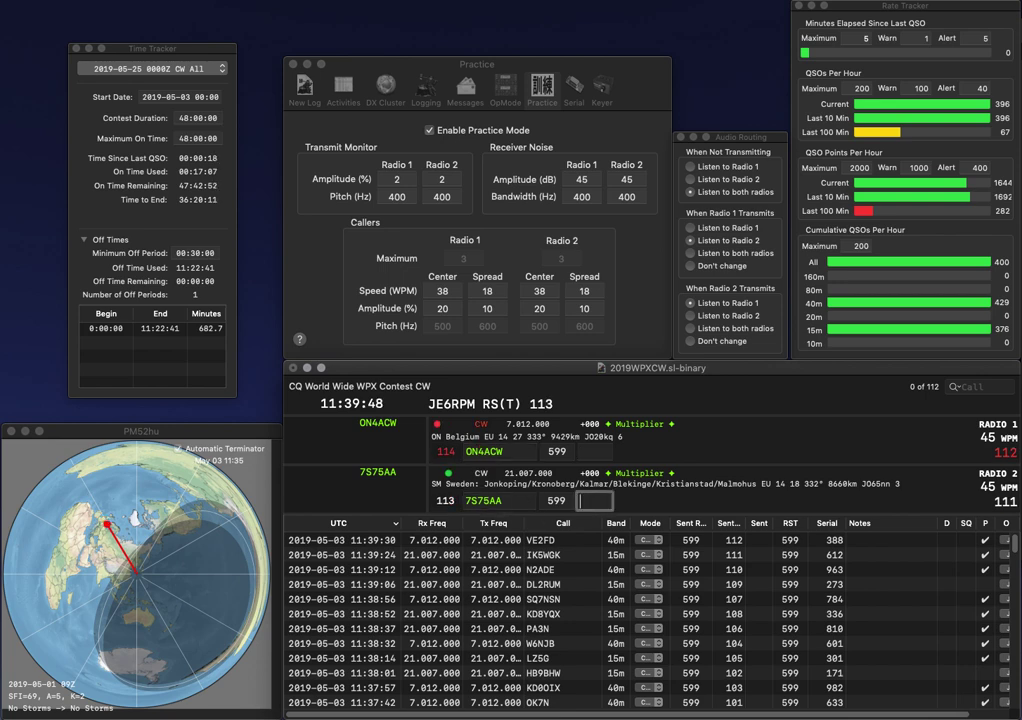
type("542")
key("Return")
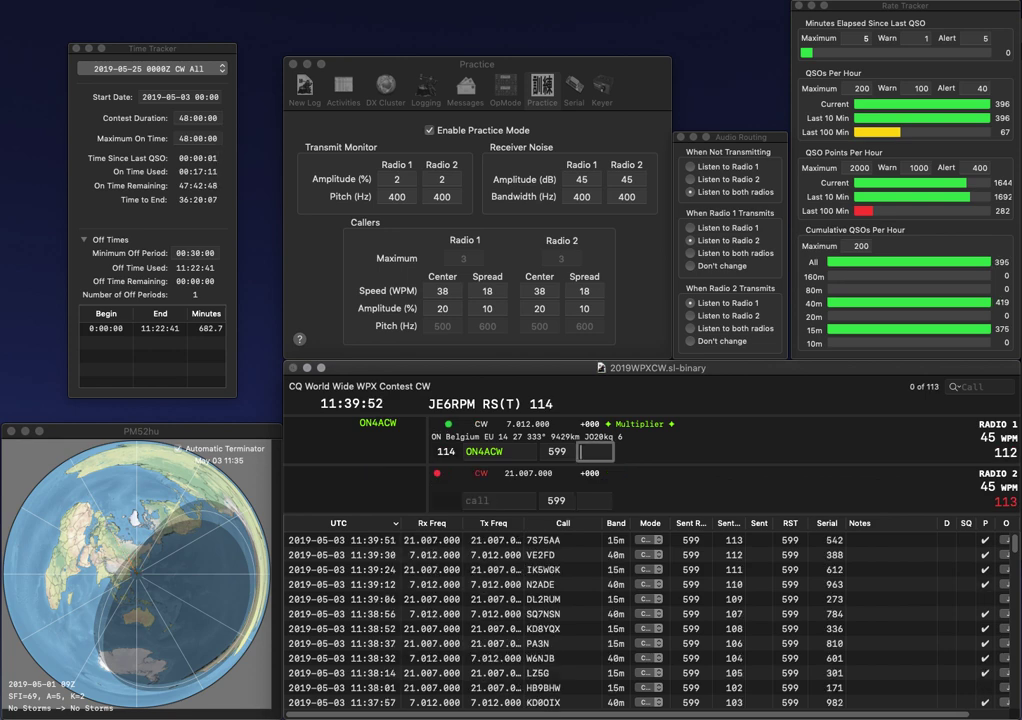
type("84")
key("Return")
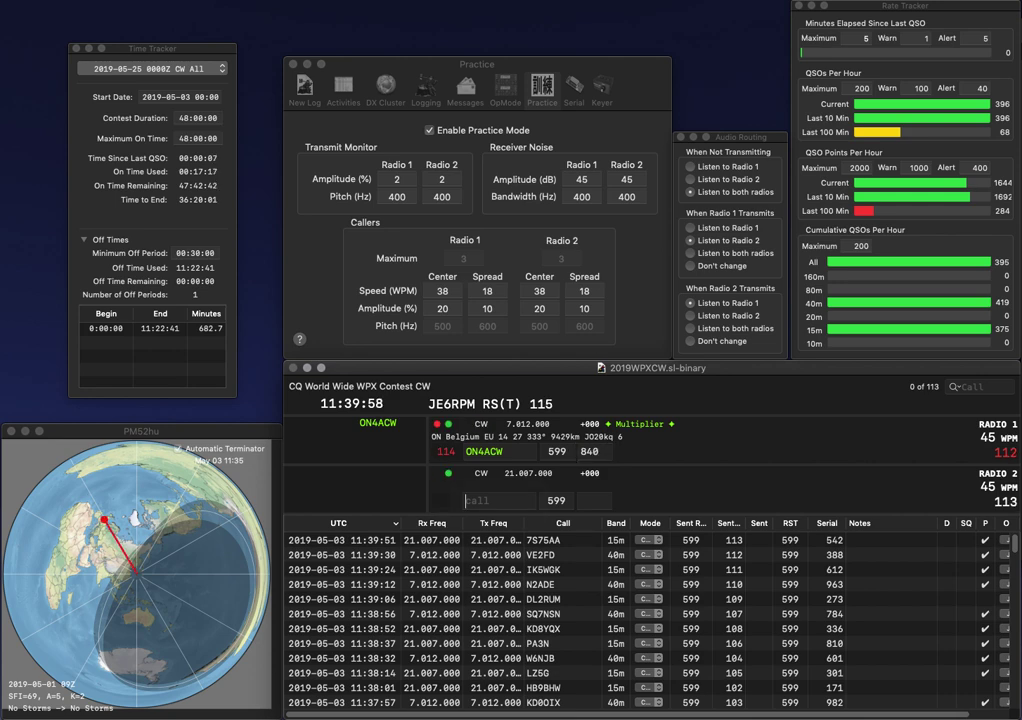
key("Return")
Step: Answer N8ET on Radio 2 and the partial call VMDC on Radio 1
type("N")
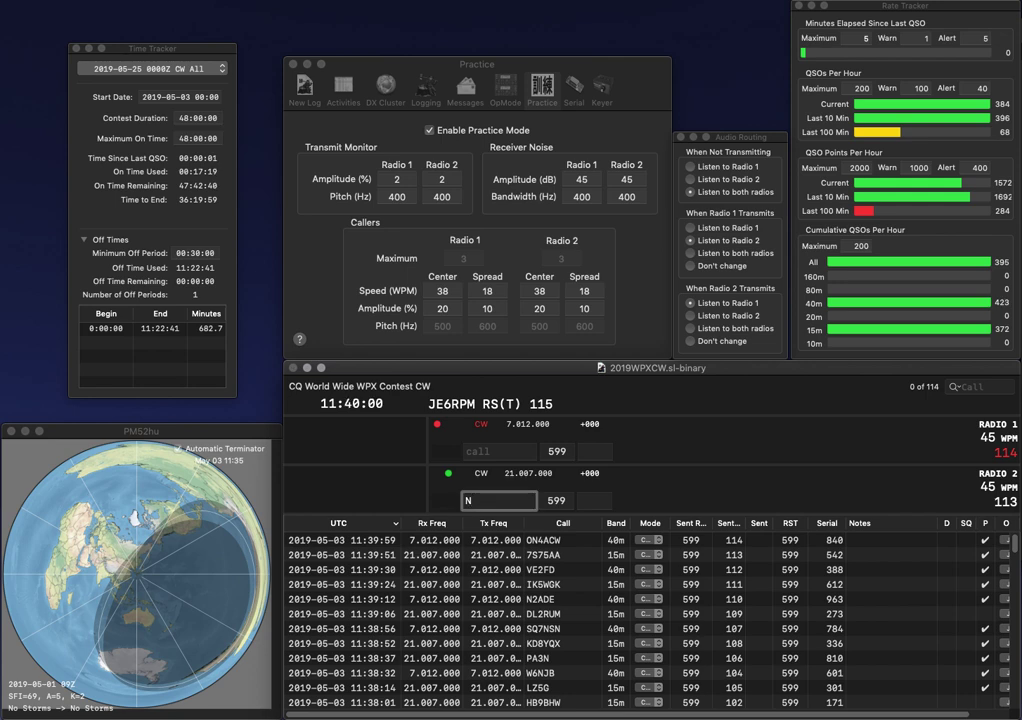
type("8ET")
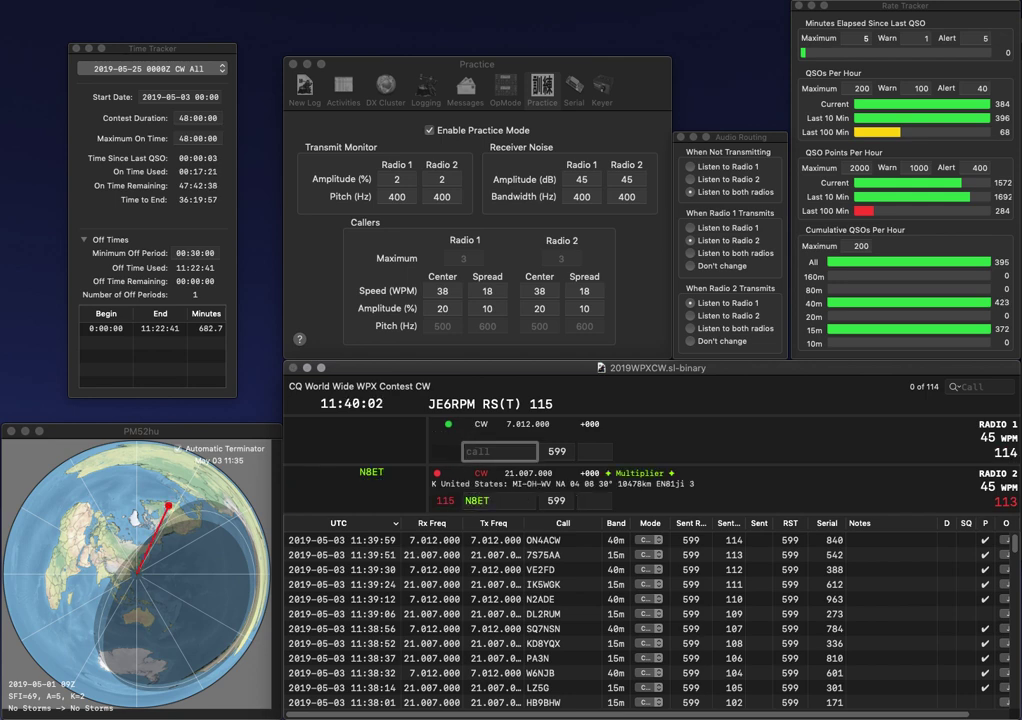
type("VMD")
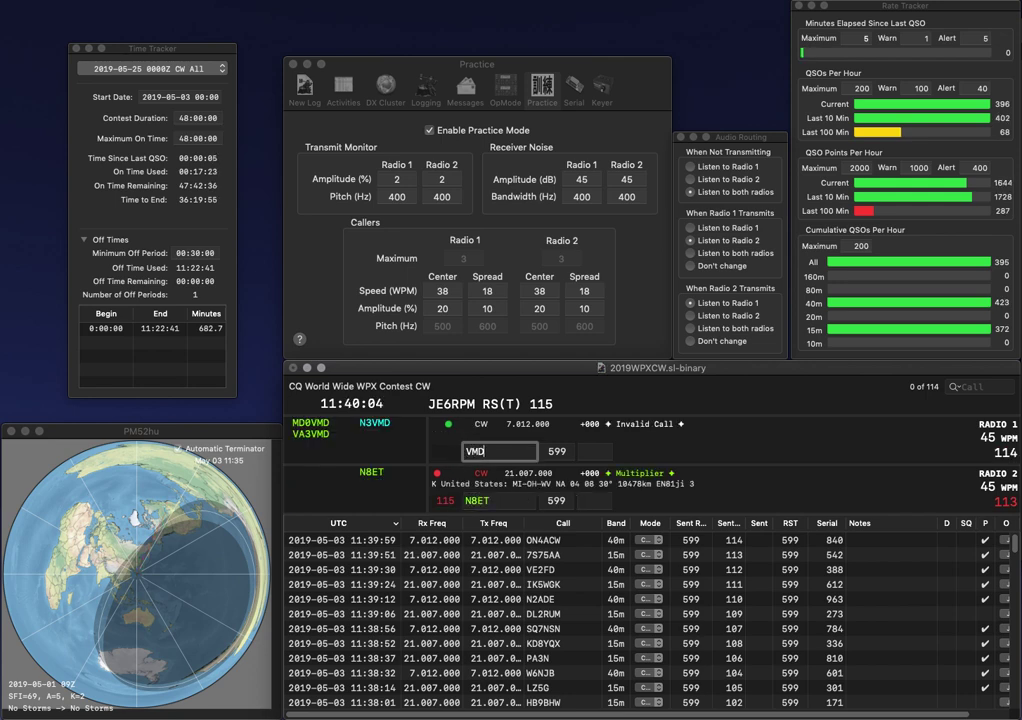
type("C")
key("Return")
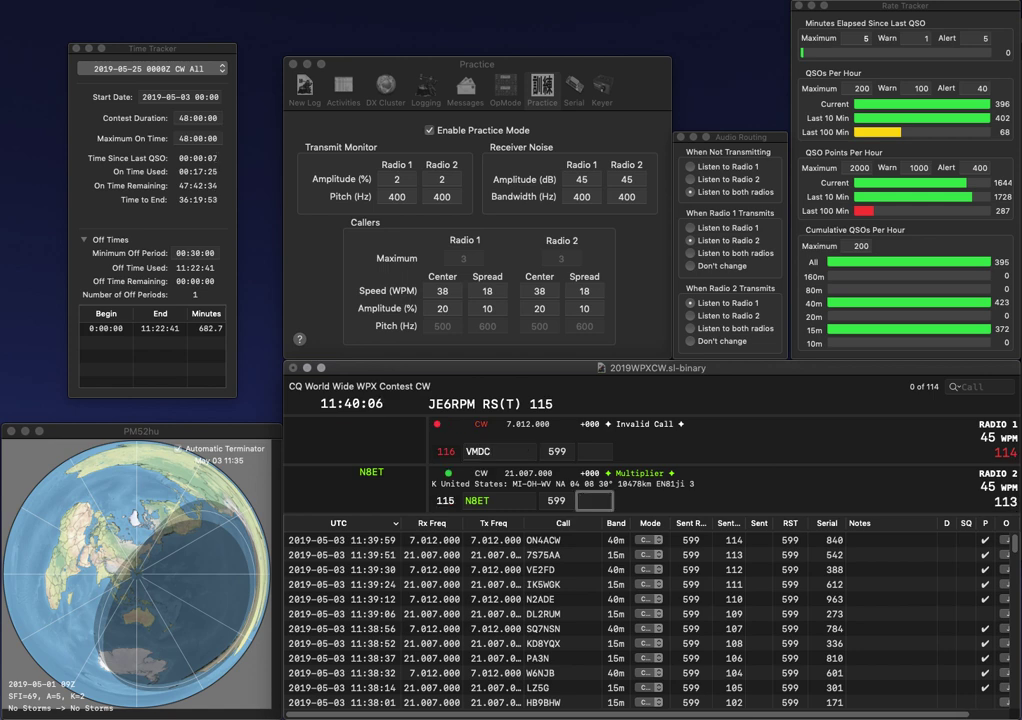
type("801")
key("Return")
key("BackSpace")
key("BackSpace")
key("BackSpace")
key("BackSpace")
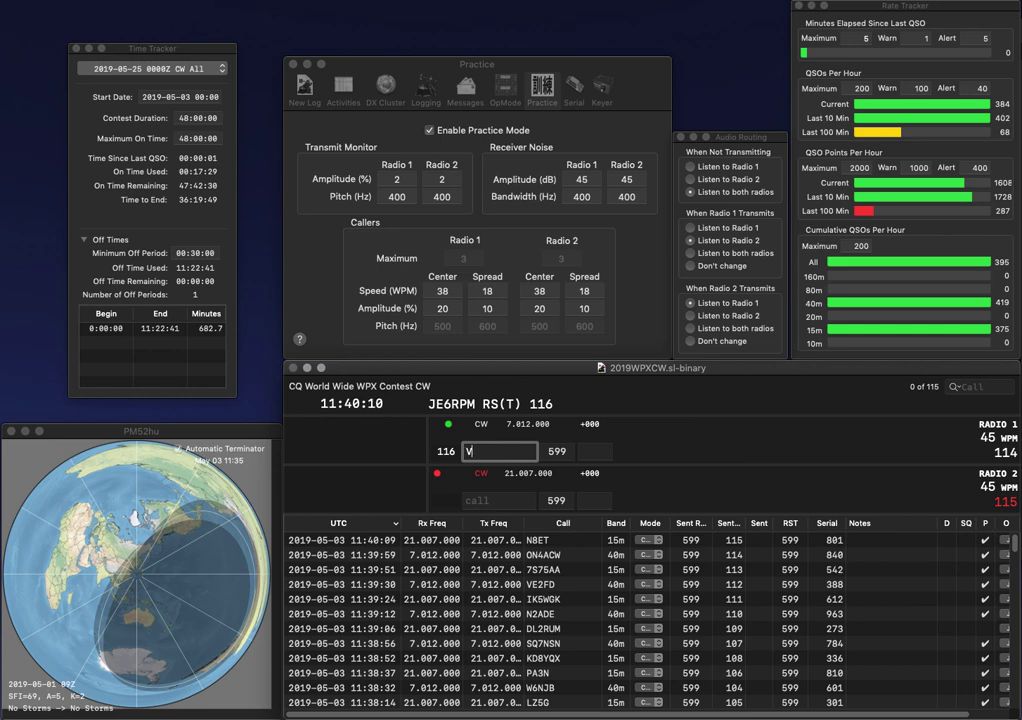
type("F5")
key("backslash")
type("W7J")
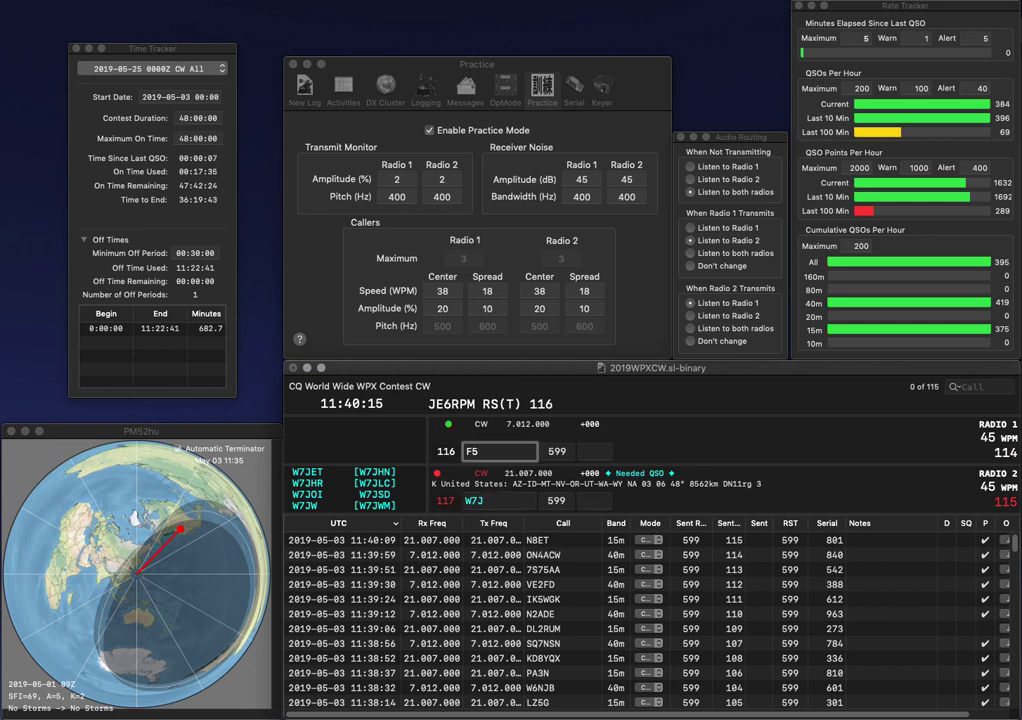
type("MNC")
key("Return")
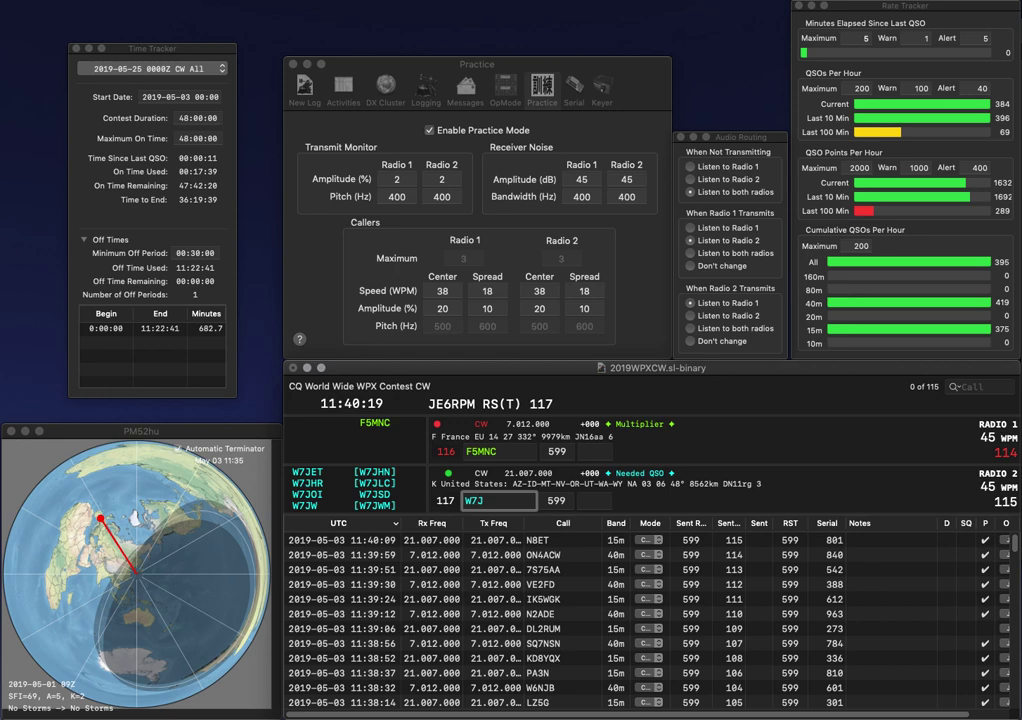
type("H")
key("Return")
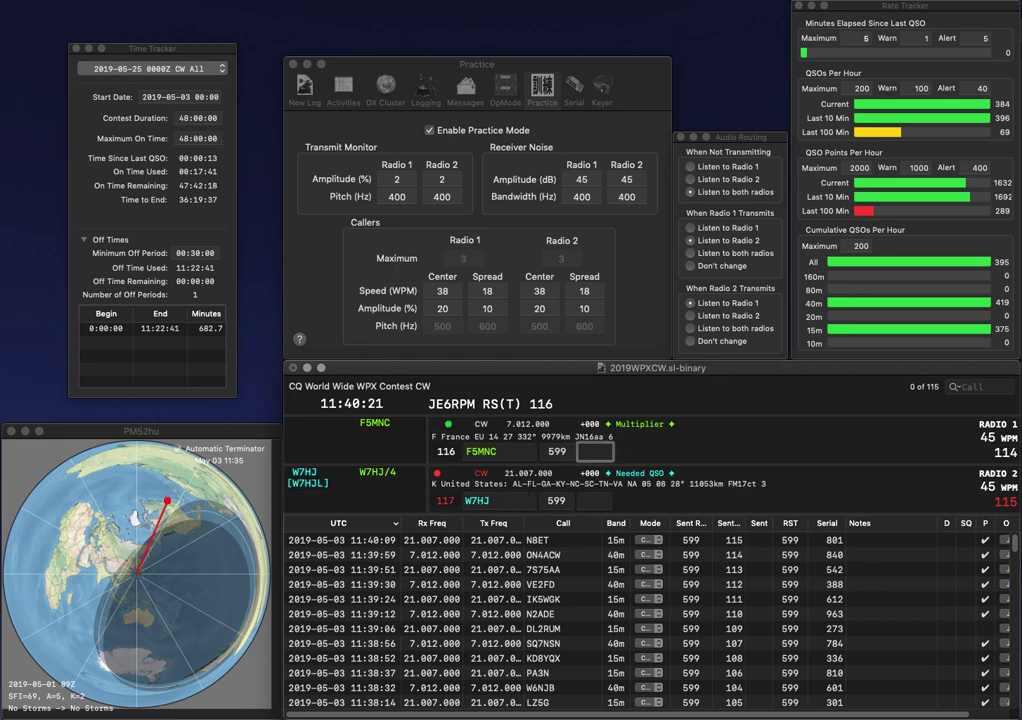
type("785")
key("Return")
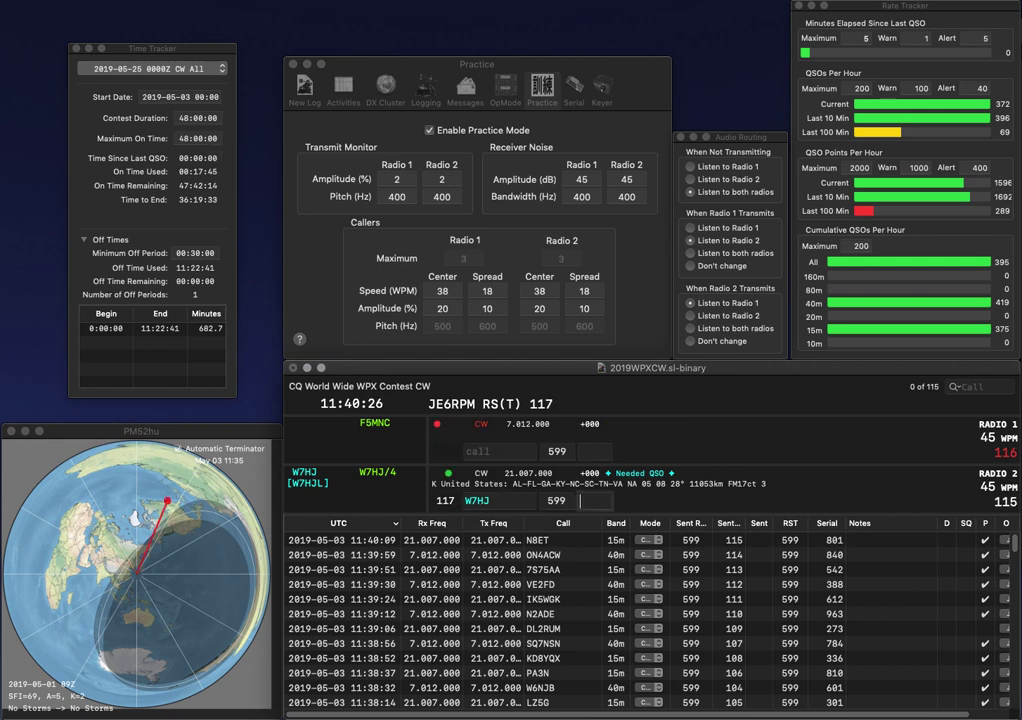
type("265")
key("Return")
type("SV4R")
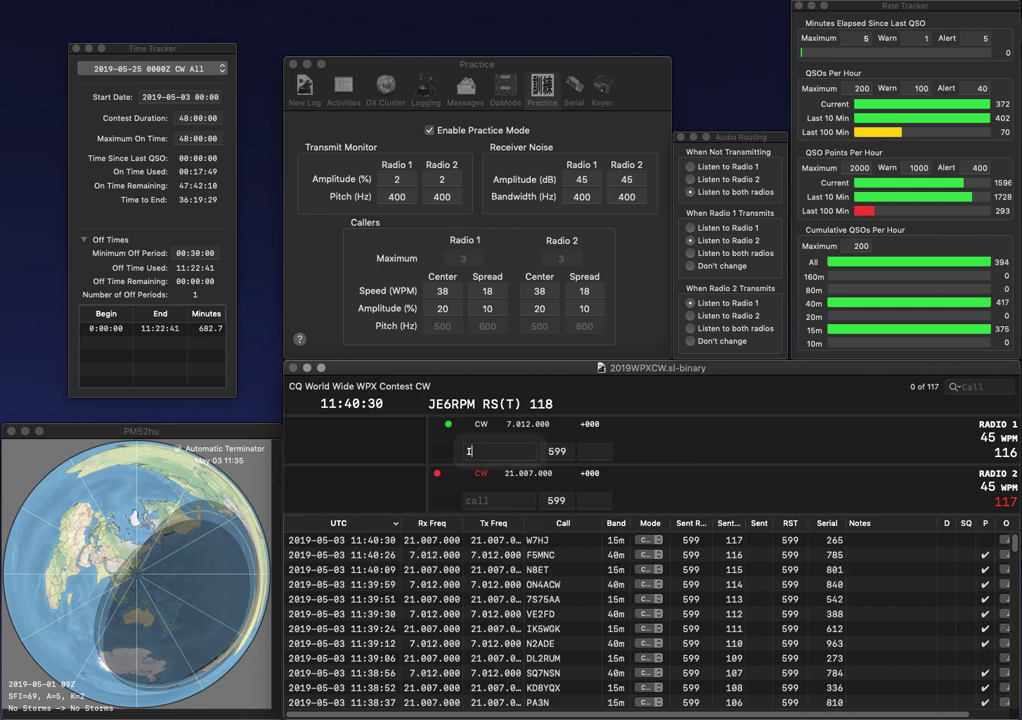
key("BackSpace")
type("ARP")
key("Return")
type("EK")
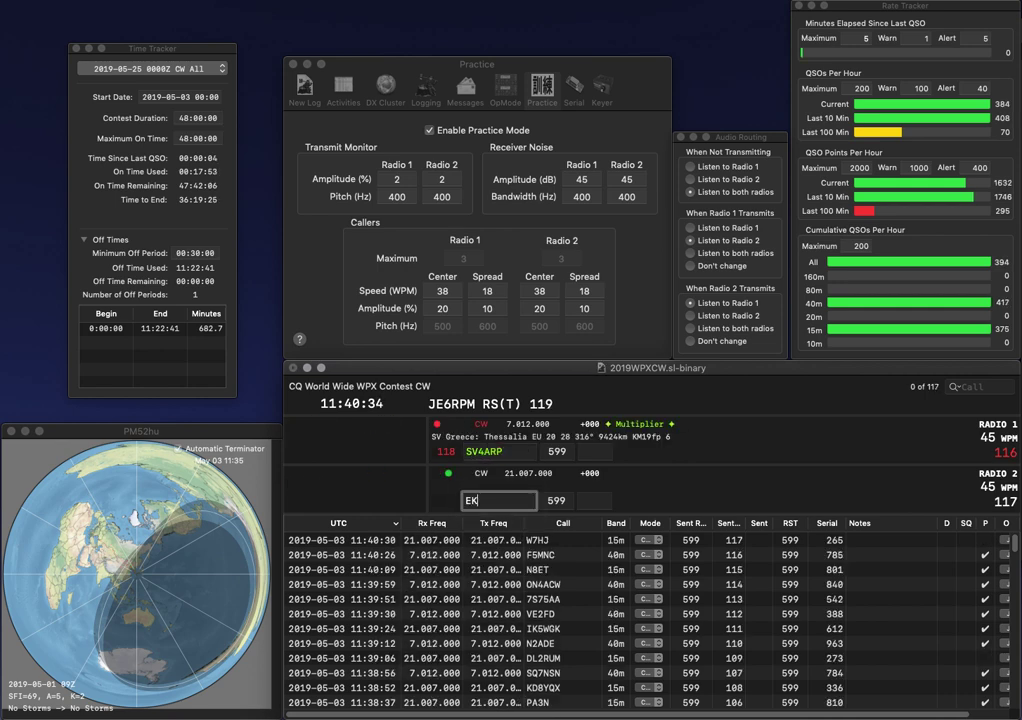
type("OI5")
key("Return")
Step: Change the Radio 1 call to SV1AAP while continuing the exchange with EI5KO on Radio 2
key("Right")
key("Right")
key("Right")
key("BackSpace")
type("1")
key("Return")
key("Return")
key("space")
type("A")
key("Return")
Step: Log EI5KO with received serial 255 on Radio 2
key("space")
type("25")
key("Return")
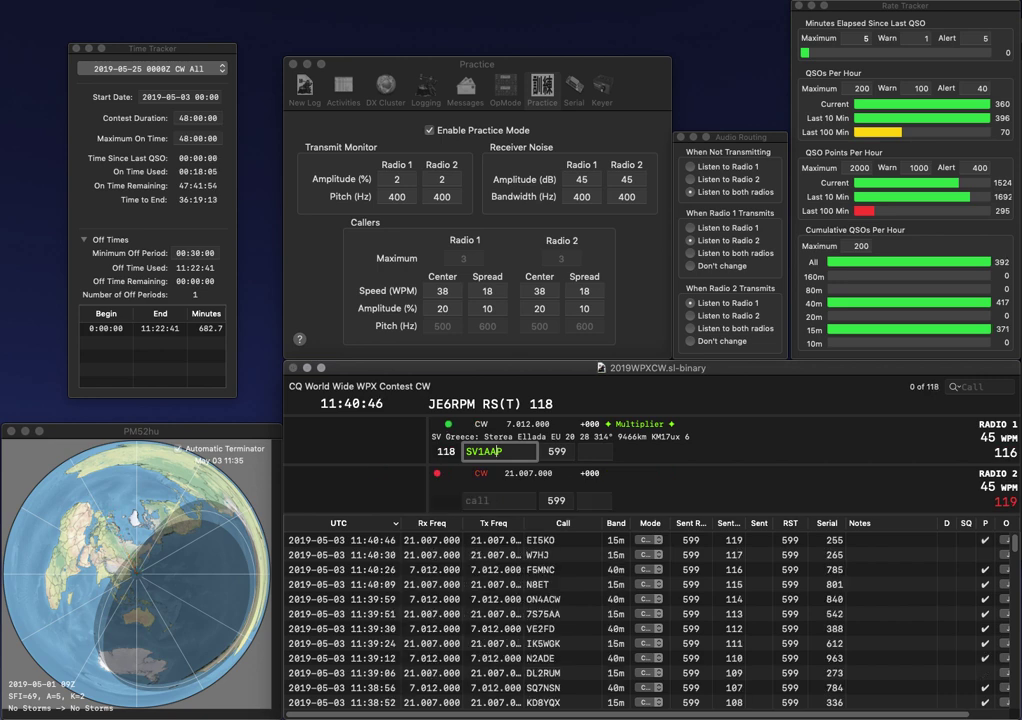
key("BackSpace")
type("R")
key("Return")
type("O")
type("AC")
key("Home")
type("KA")
key("Return")
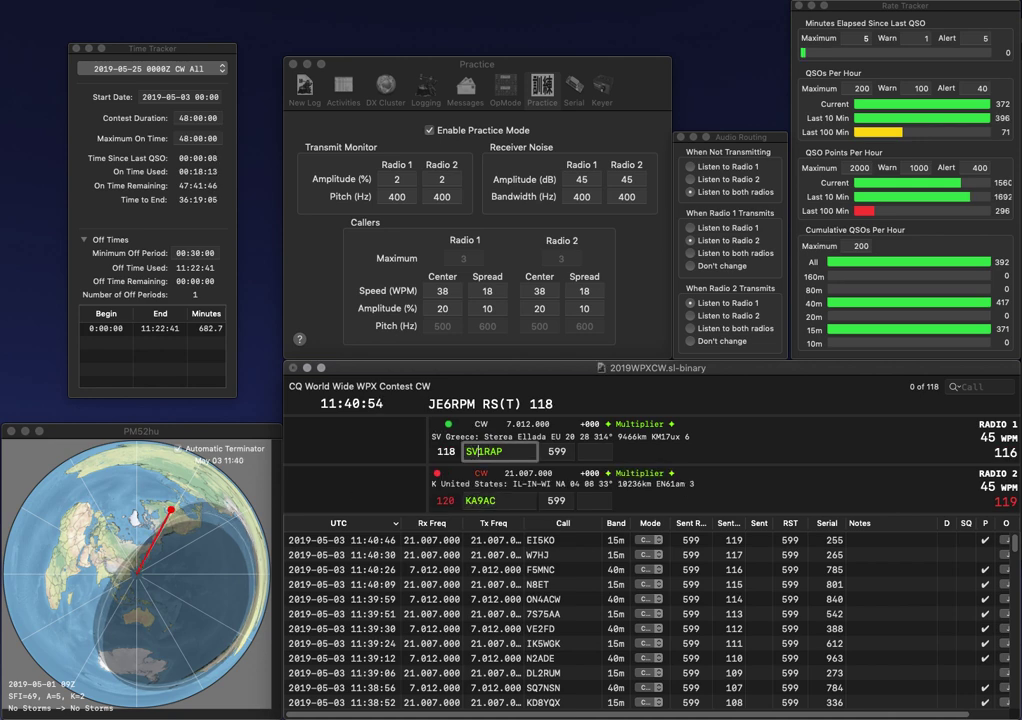
key("Delete")
type("R")
key("Return")
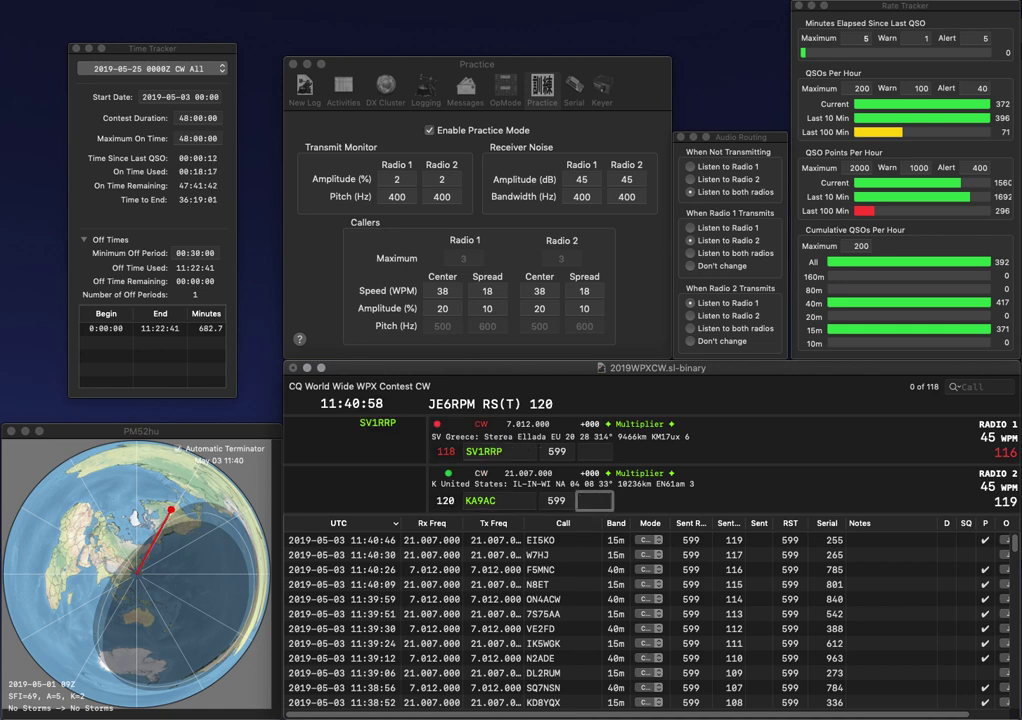
left_click(477, 500)
key("Delete")
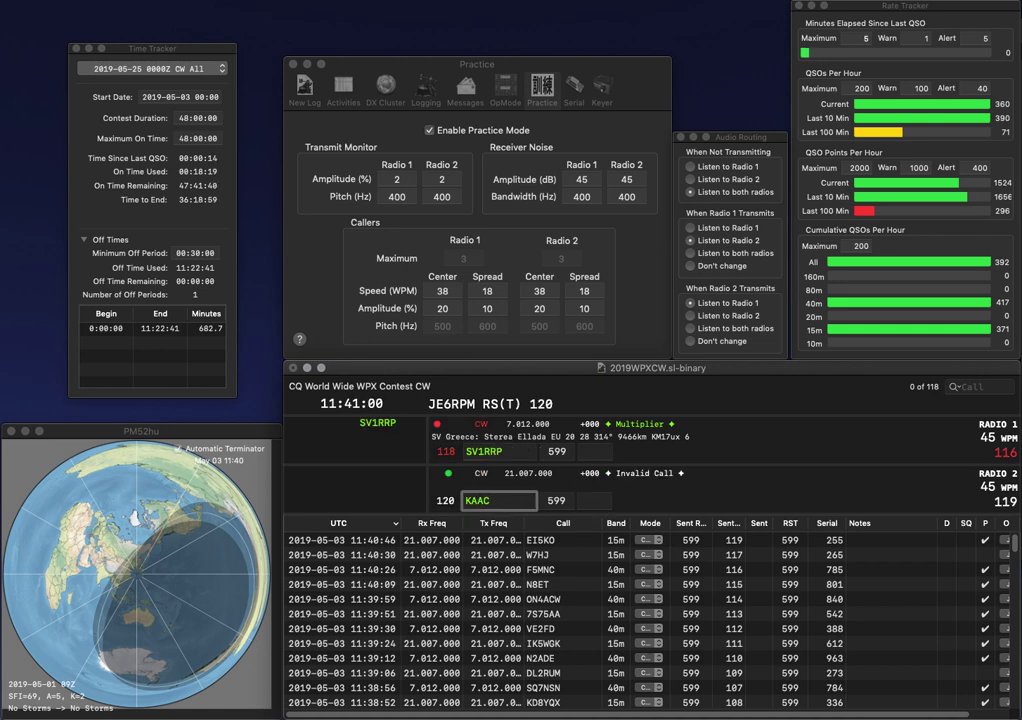
key("BackSpace")
type("D9")
key("Return")
left_click(594, 451)
type("572")
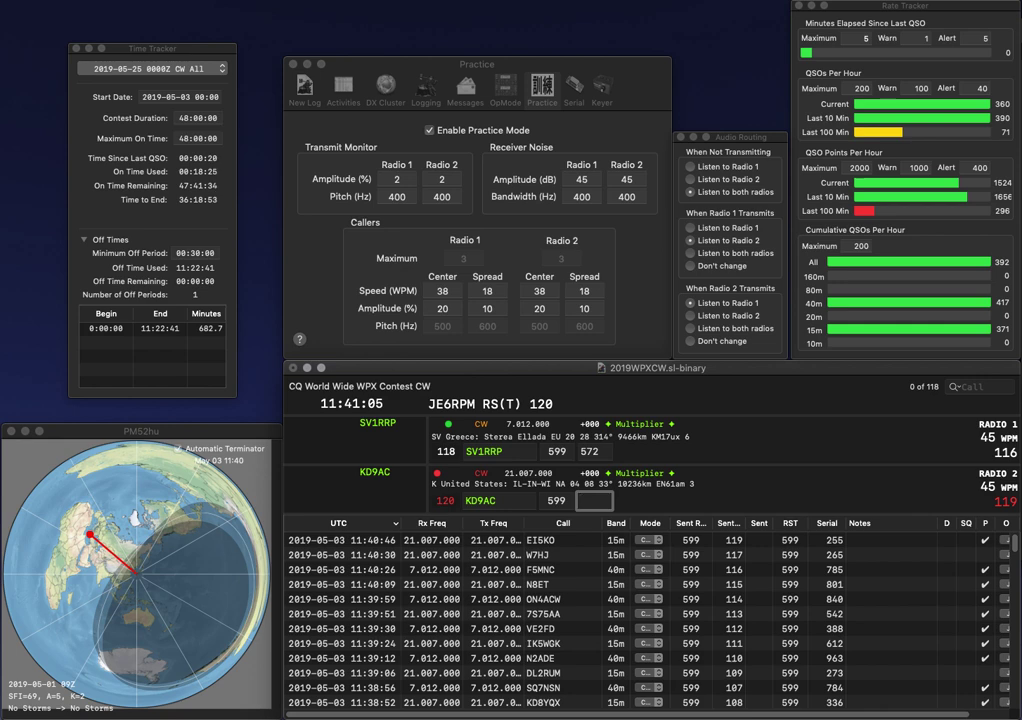
key("Return")
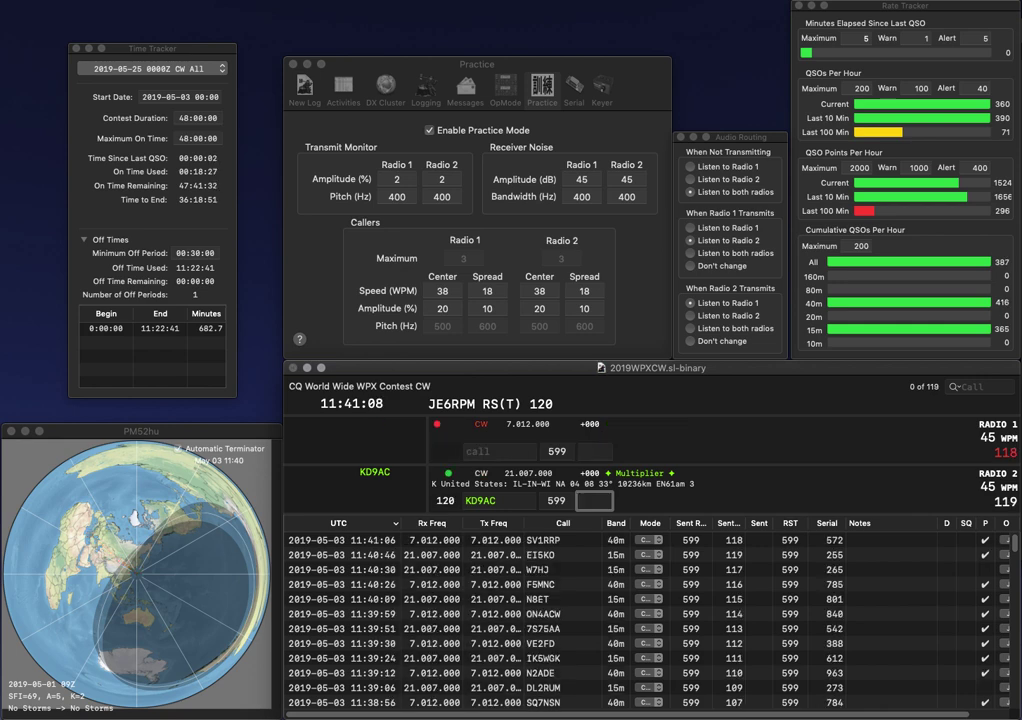
type("90")
key("Return")
Step: Answer N7AT on Radio 1 and DK7C on Radio 2
type("N7")
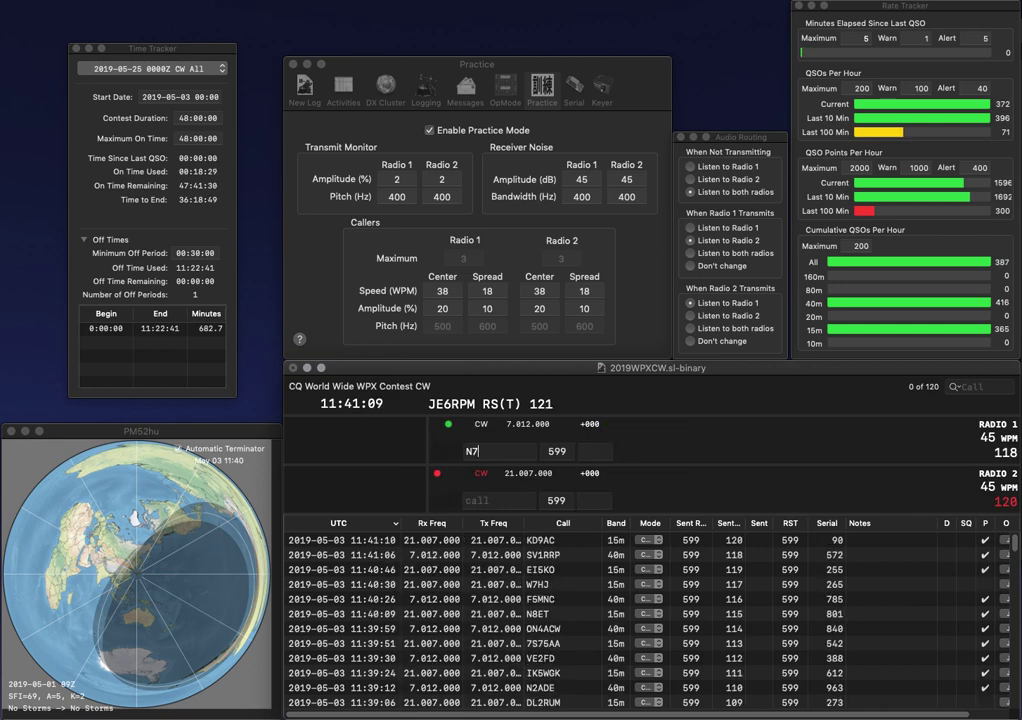
type("AT")
key("Return")
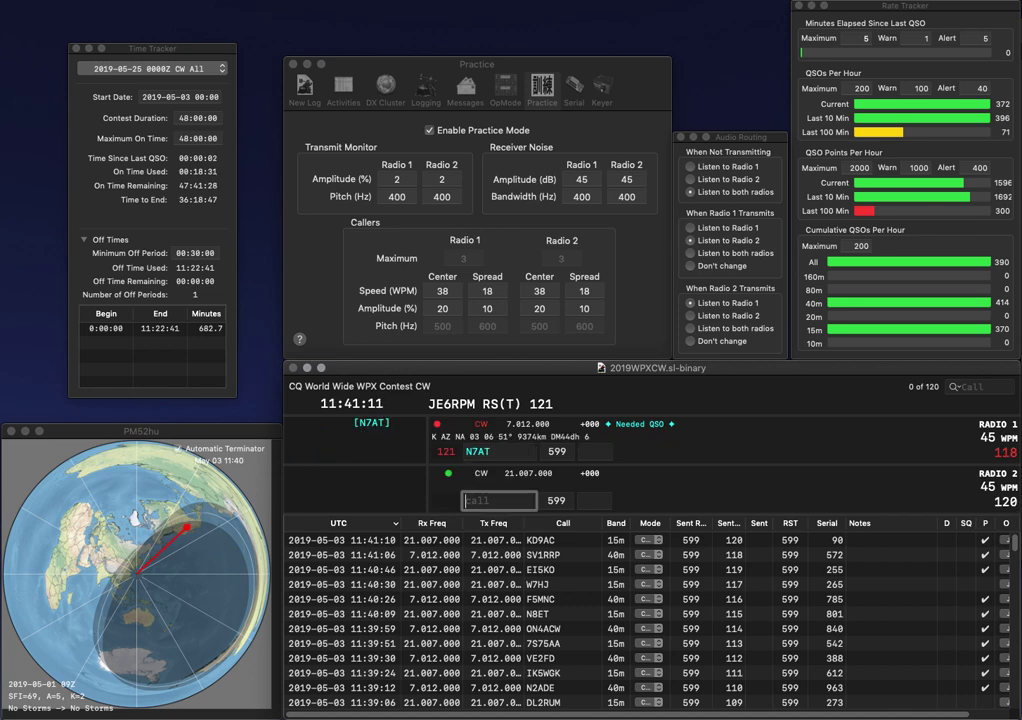
type("DK7C")
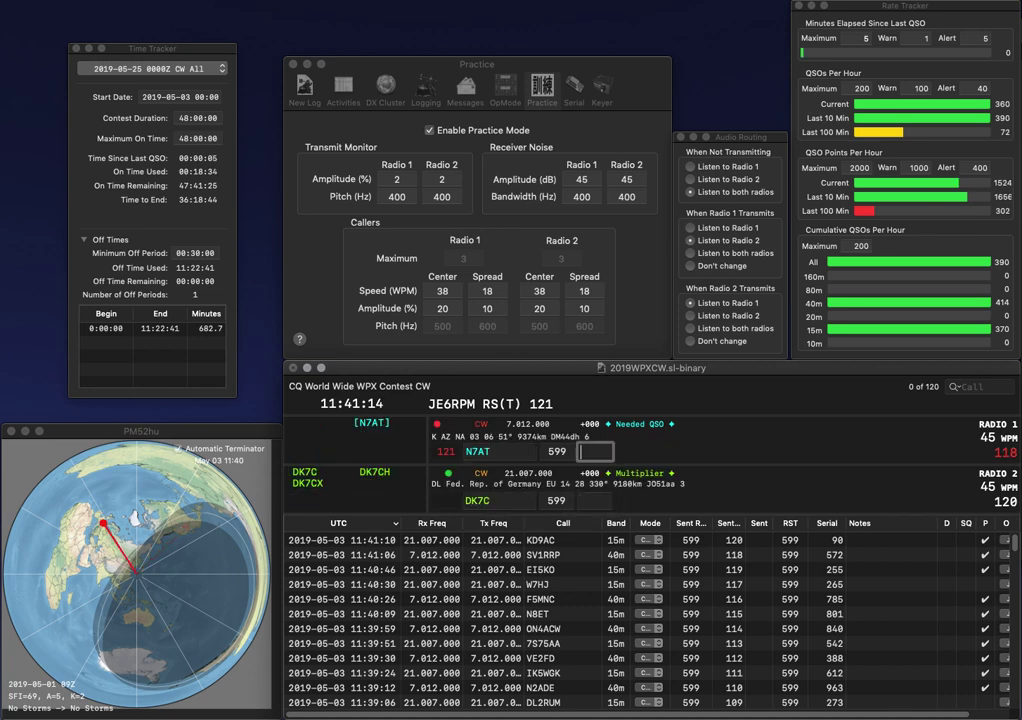
key("Return")
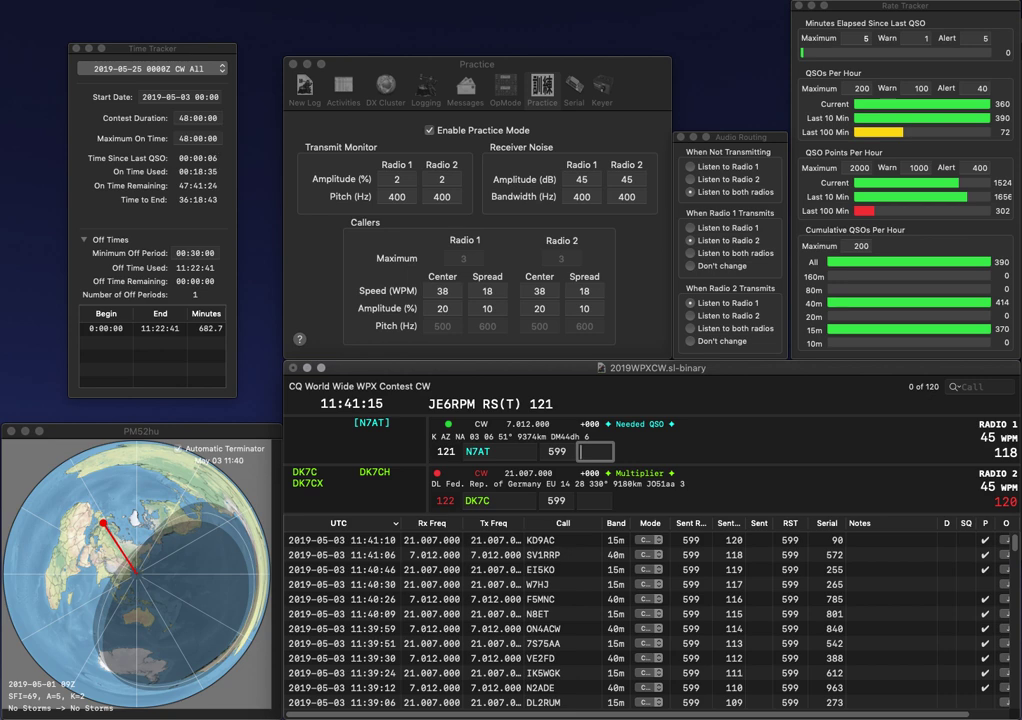
Step: Log N7AT with received serial 502 on Radio 1 and DK7C with received serial 245 on Radio 2
type("502")
key("Return")
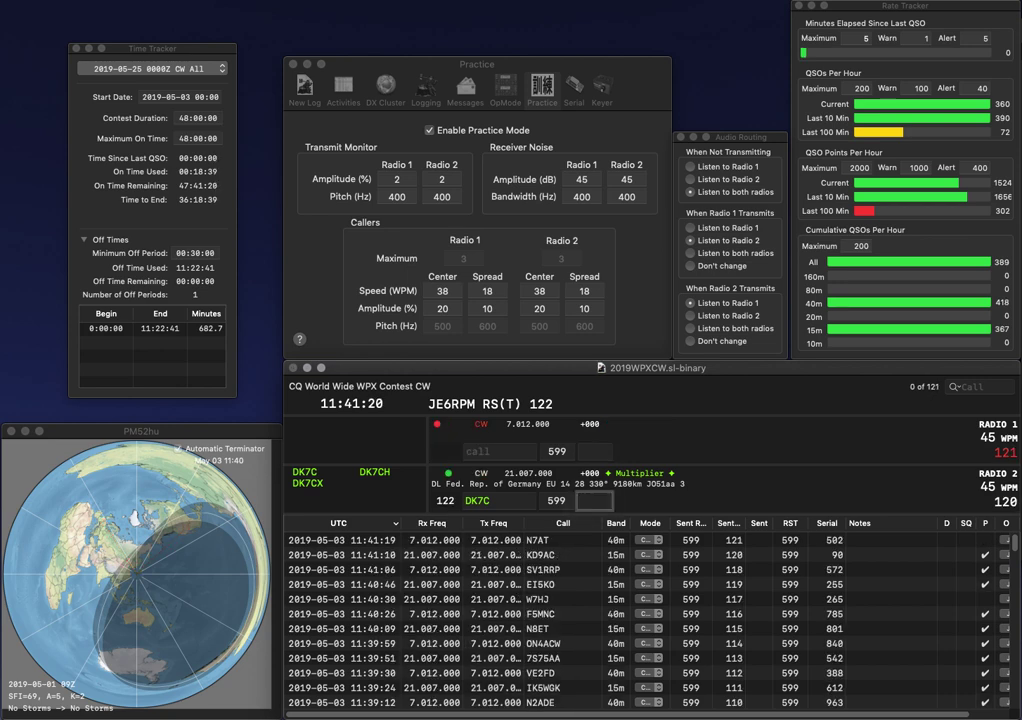
type("245")
key("Return")
type("DL4JU")
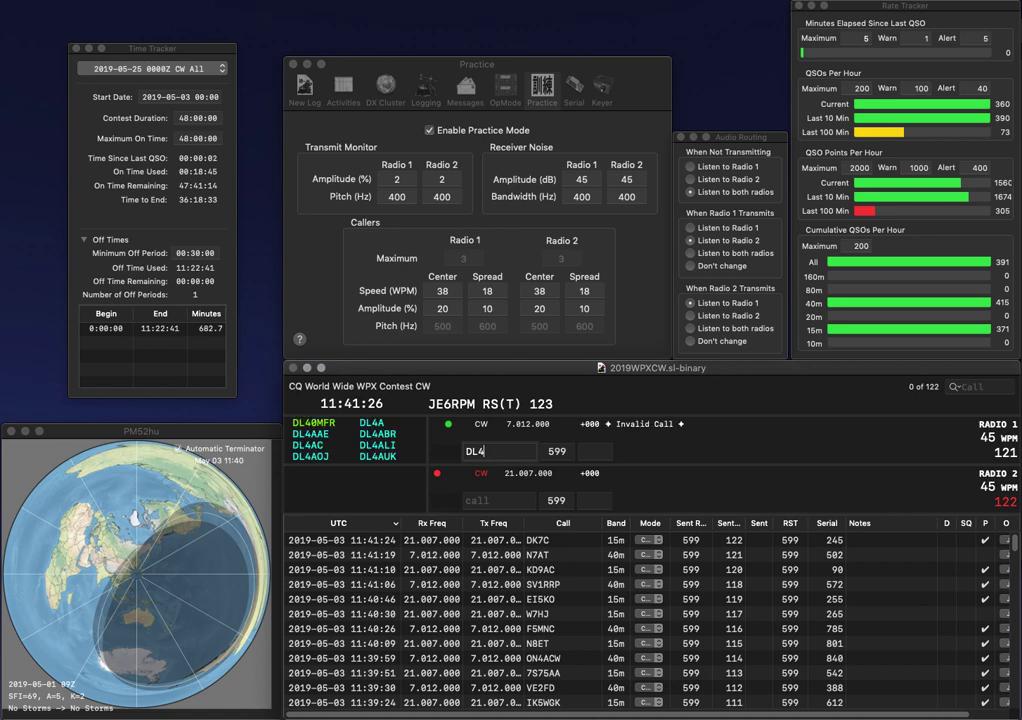
key("Return")
type("W")
key("BackSpace")
type("N5UUA")
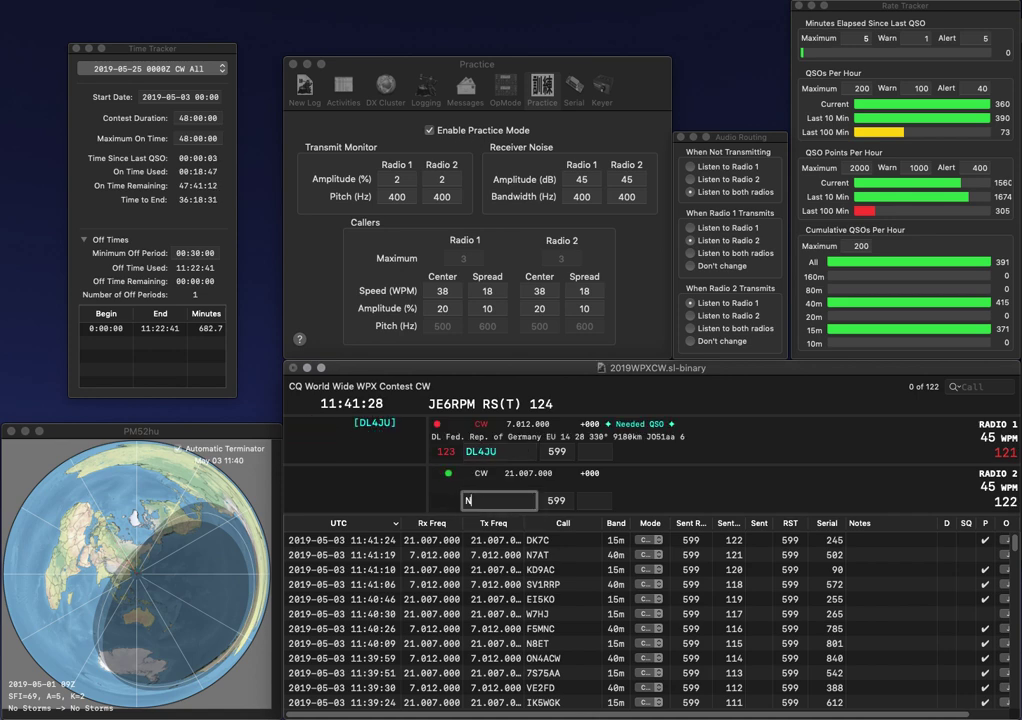
key("Return")
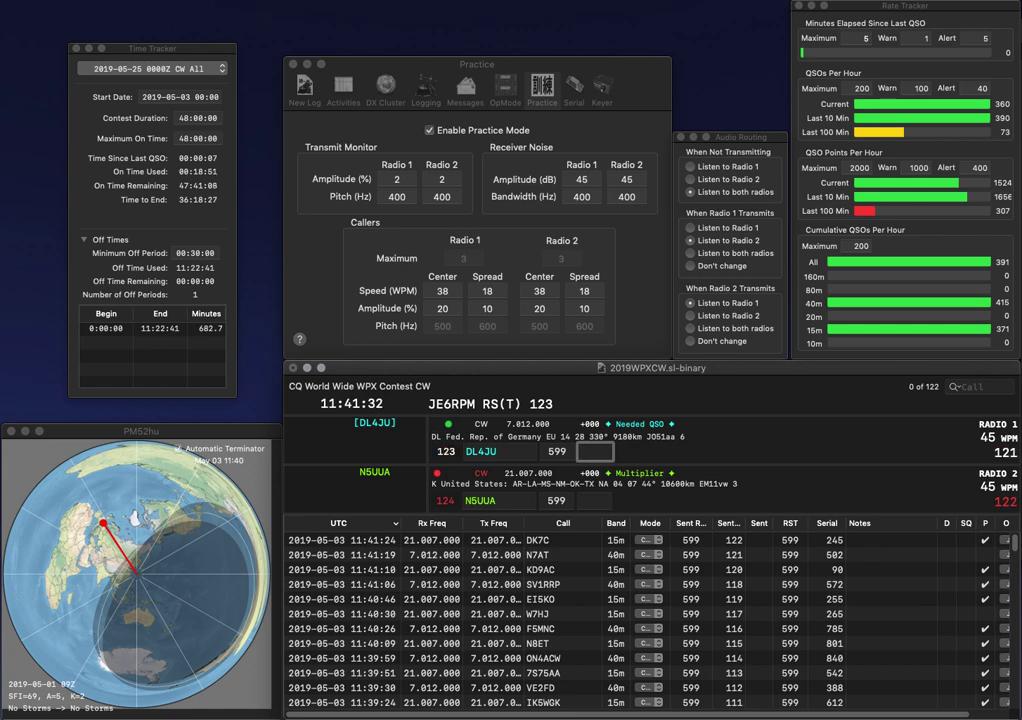
Step: Log DL4JU with received serial 338 on Radio 1 and N5UUA with received serial 198 on Radio 2
type("338")
key("Return")
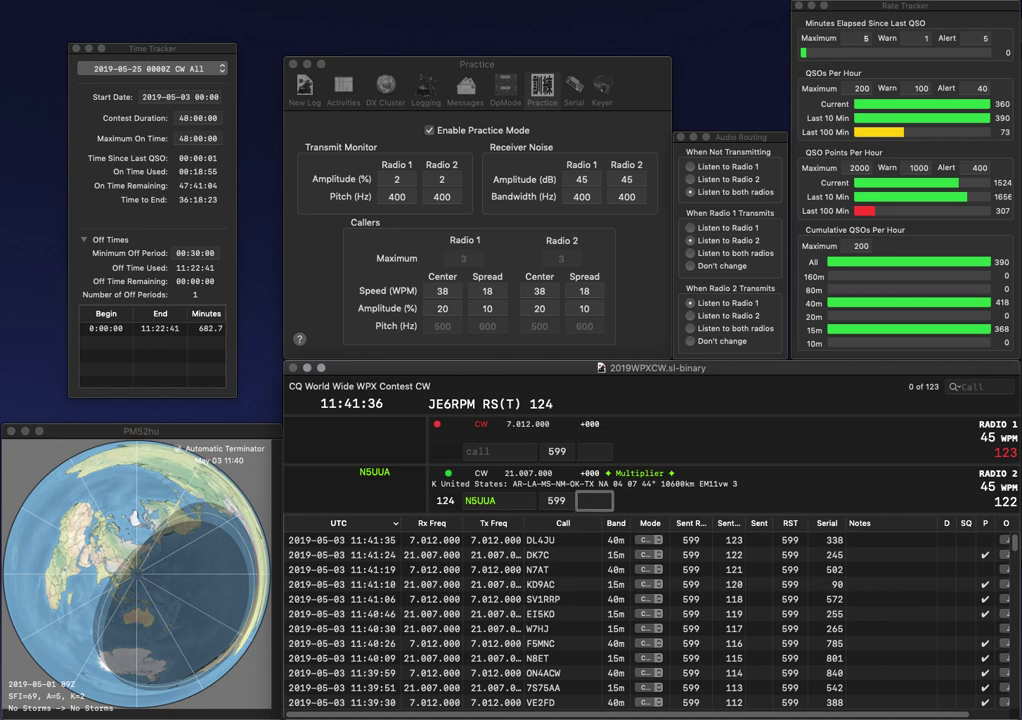
type("198")
key("Return")
type("W3CR")
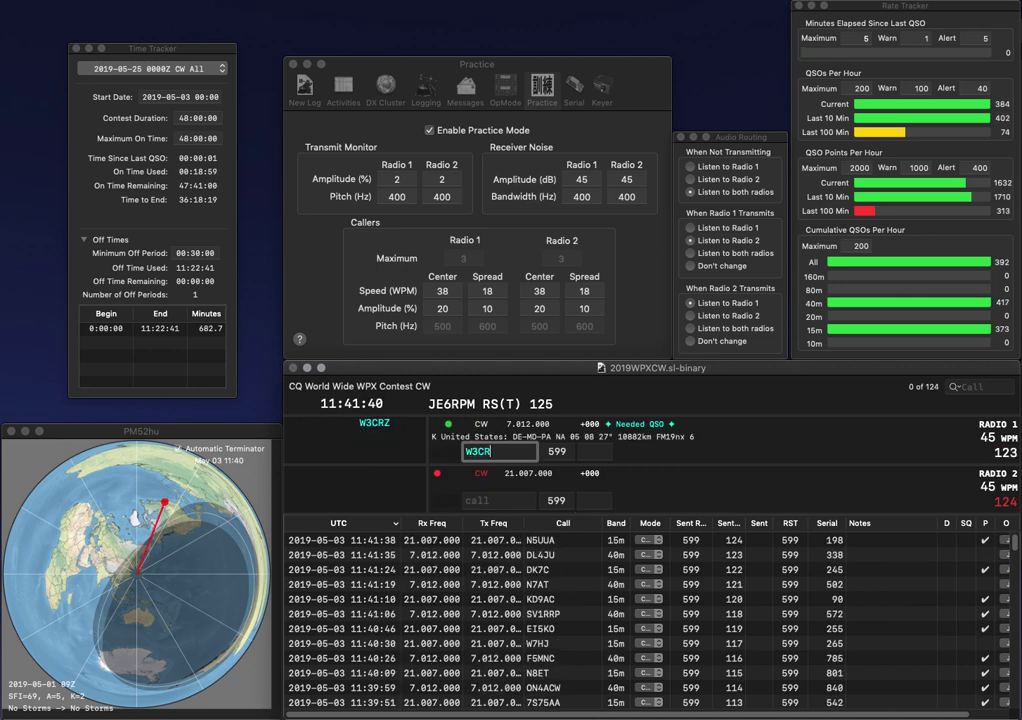
type("Z")
key("Return")
type("W4")
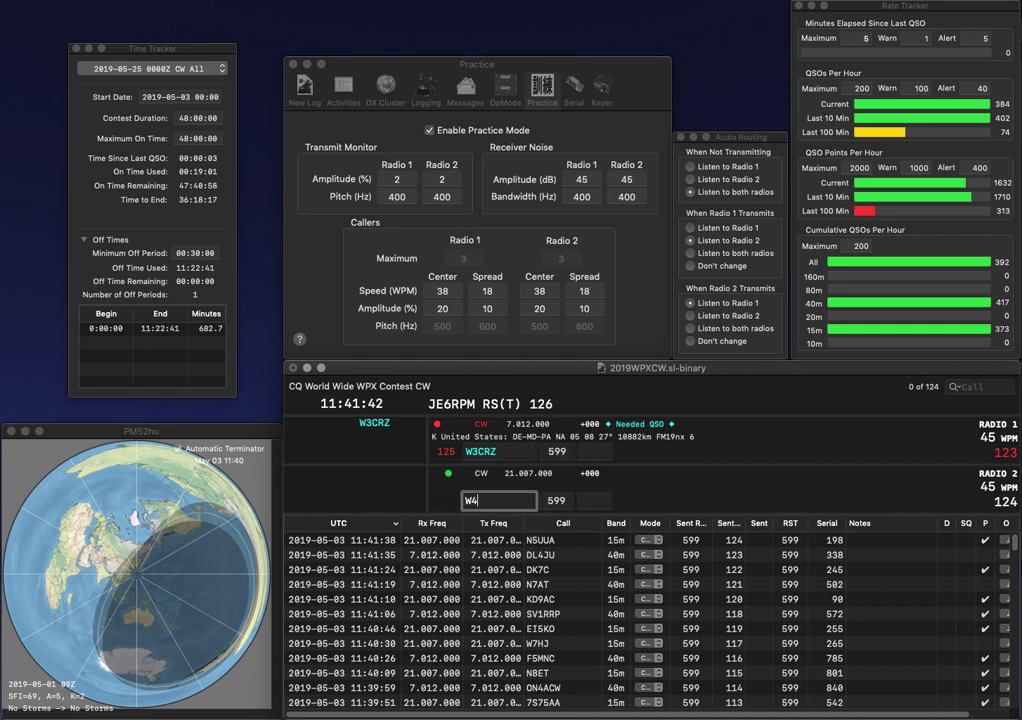
type("DEP")
key("Return")
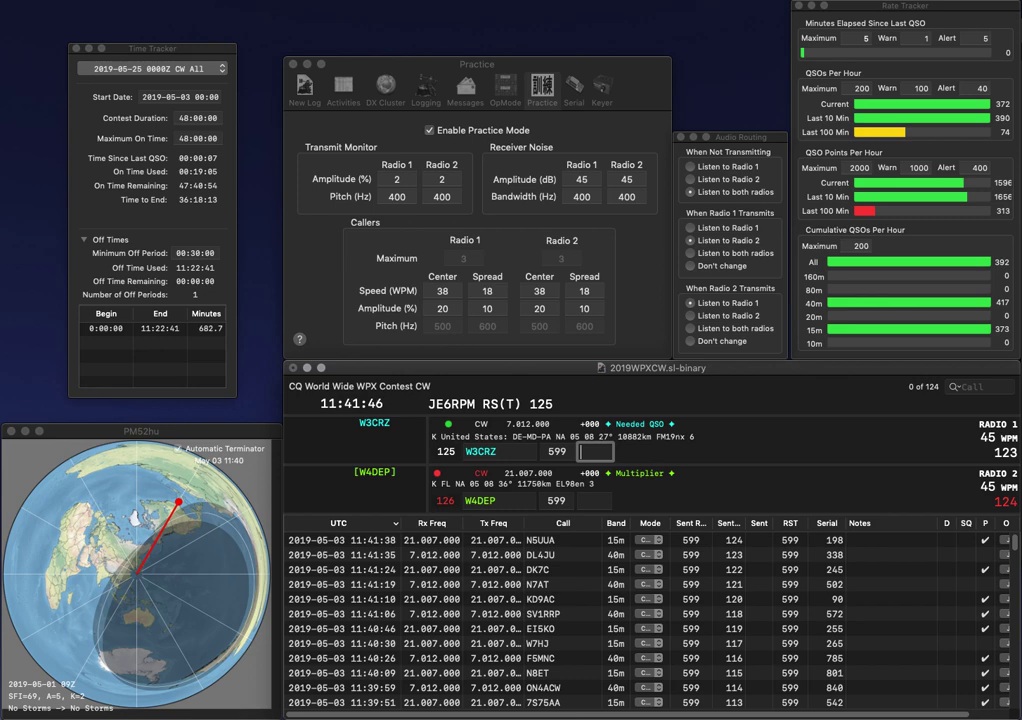
Step: Log W3CRZ with received serial 410 on Radio 1 and W4DEP with received serial 355 on Radio 2
type("410")
key("Return")
type("355")
key("Return")
Step: Answer NW0K on Radio 1 and the partial call K4 on Radio 2
type("N")
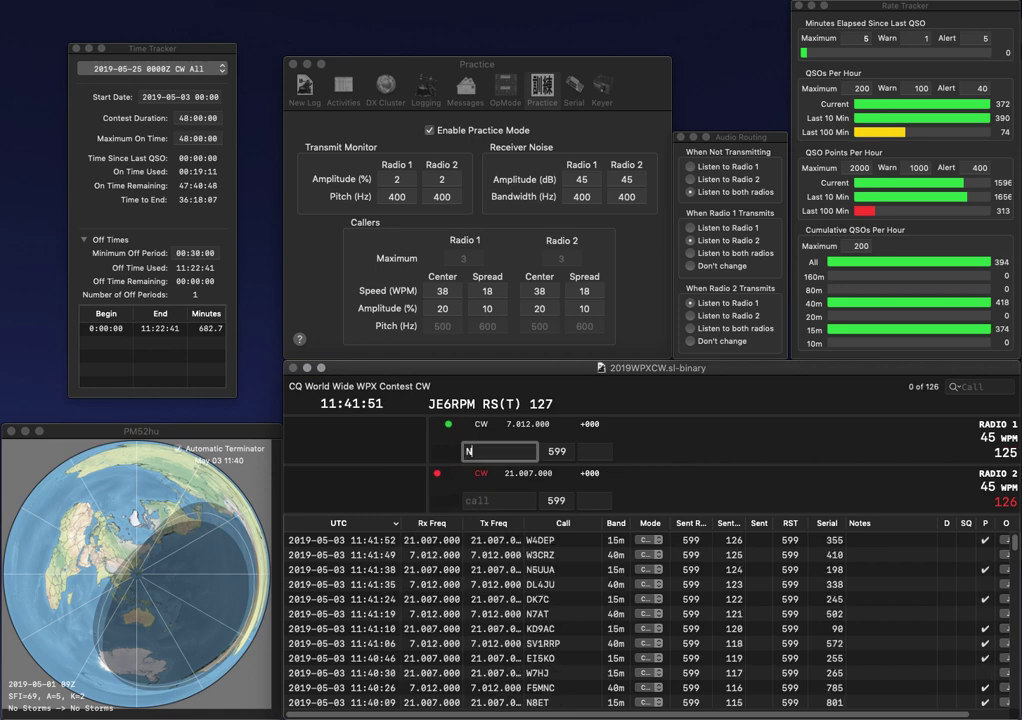
type("W0K")
key("Return")
type("K4")
key("Up")
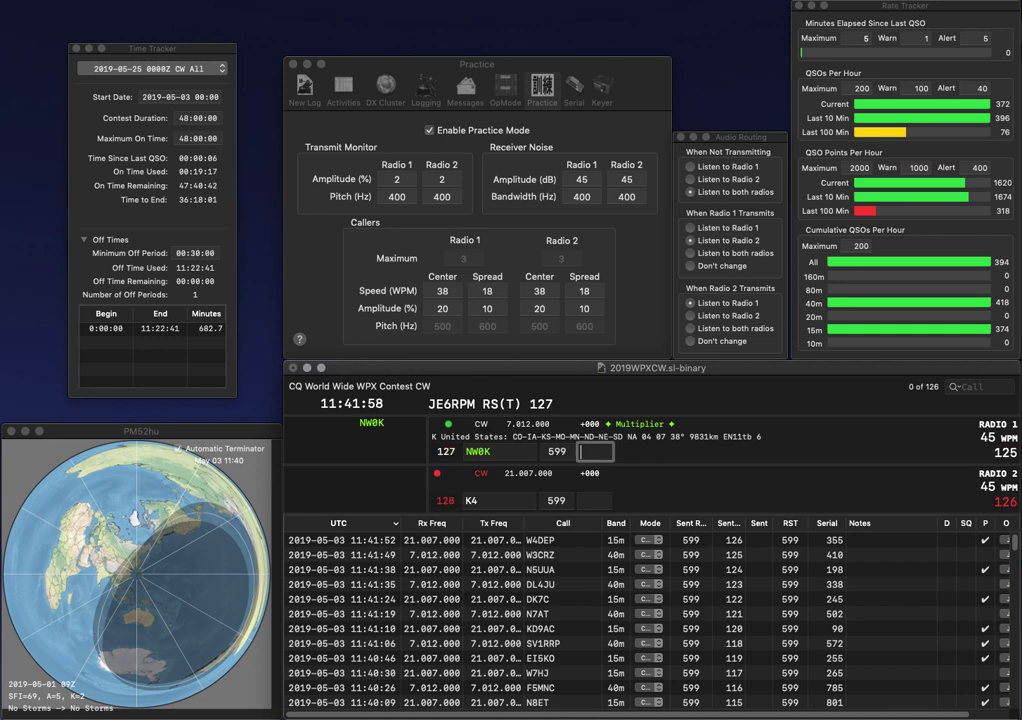
type("89")
key("Return")
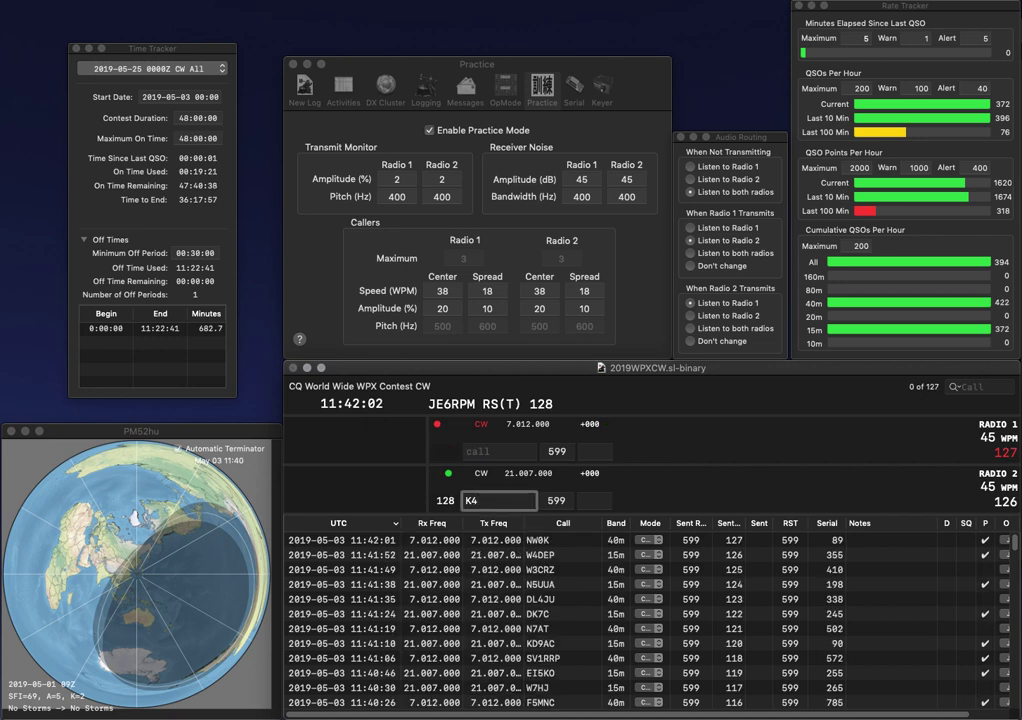
type("OY")
key("Return")
Step: Answer IW0SAF on Radio 1
type("I")
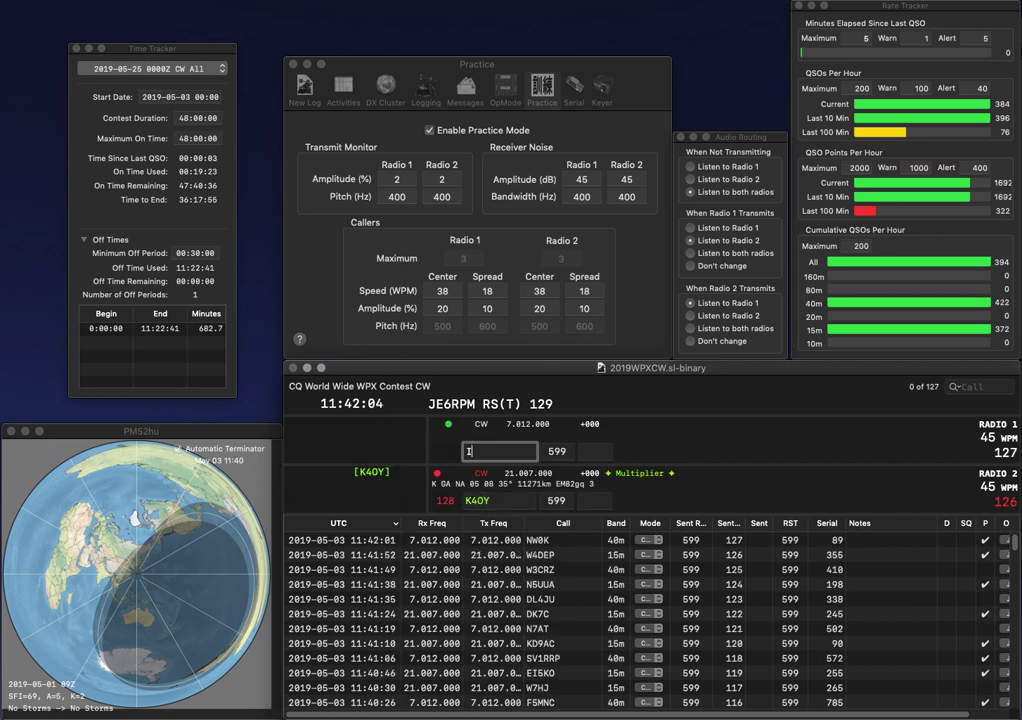
type("W0SAF")
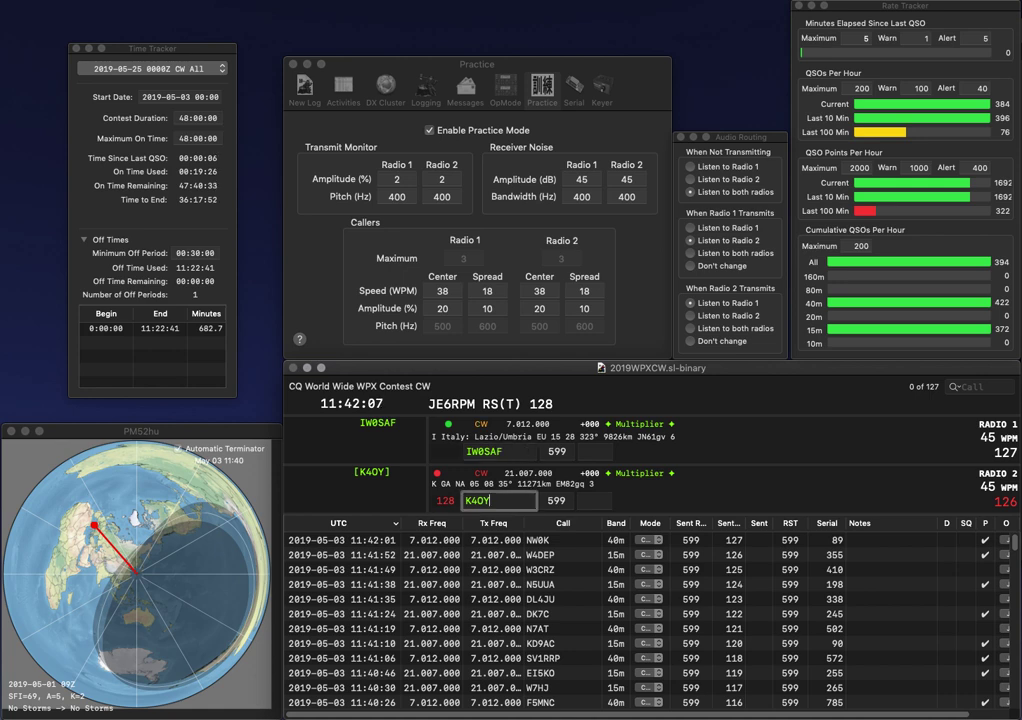
key("Return")
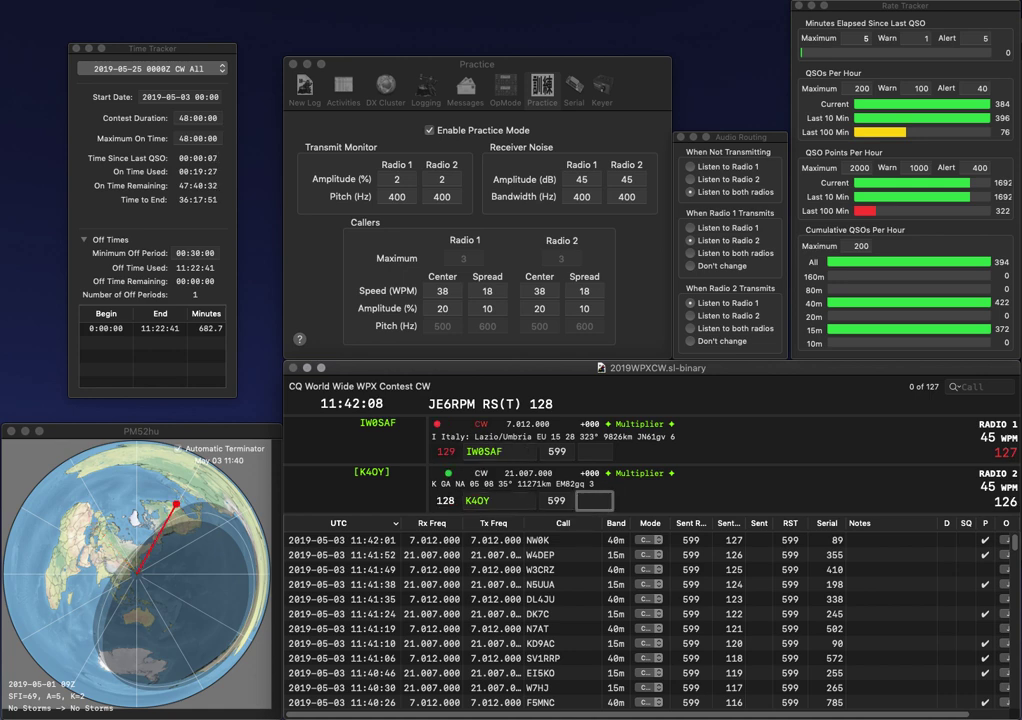
type("989")
key("Return")
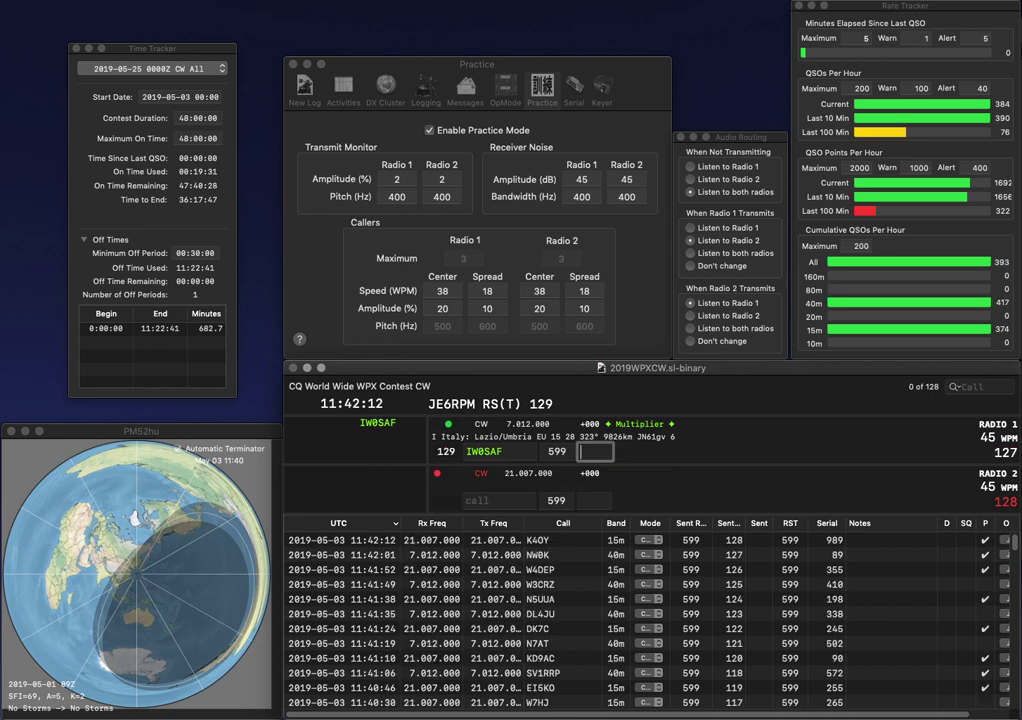
type("272")
key("Return")
type("KI4DT")
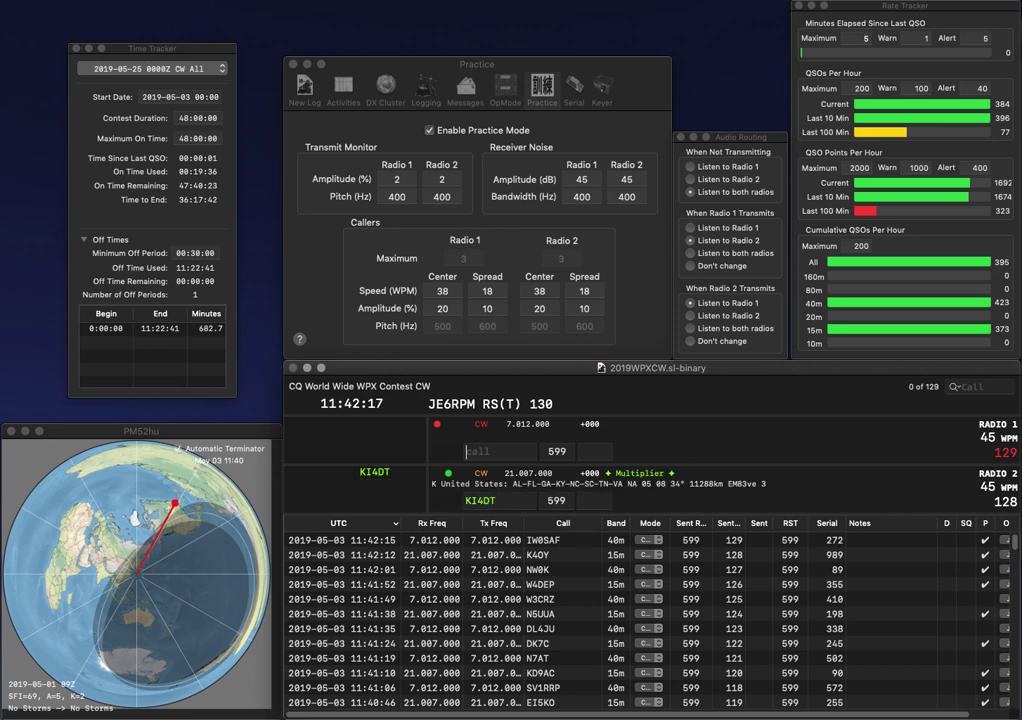
key("Return")
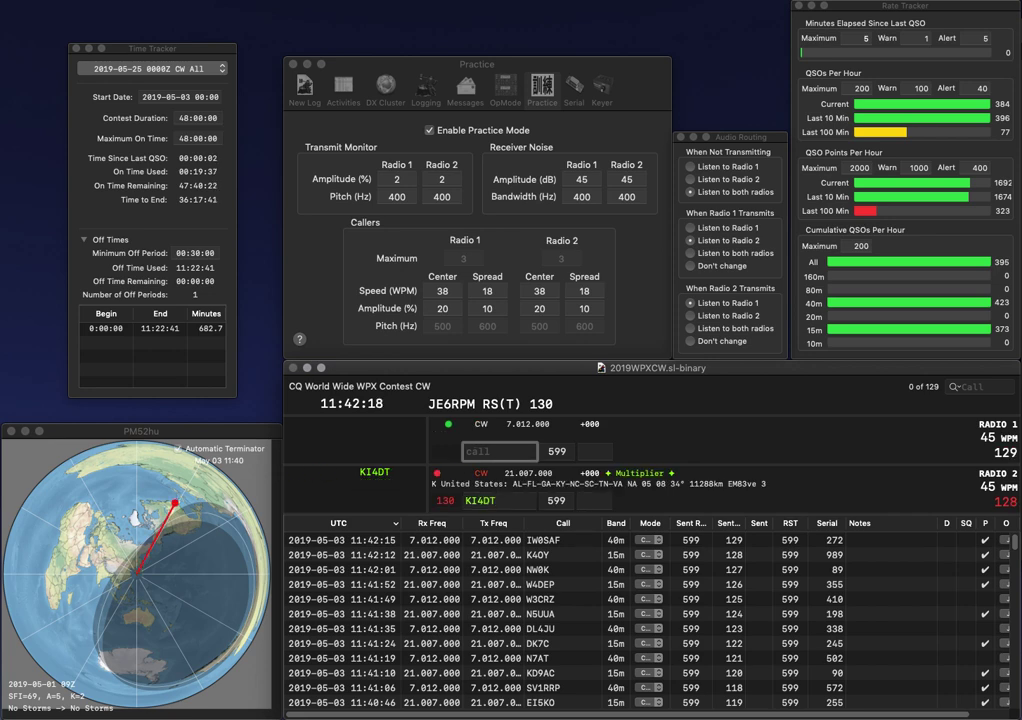
type("K4MJA")
key("Return")
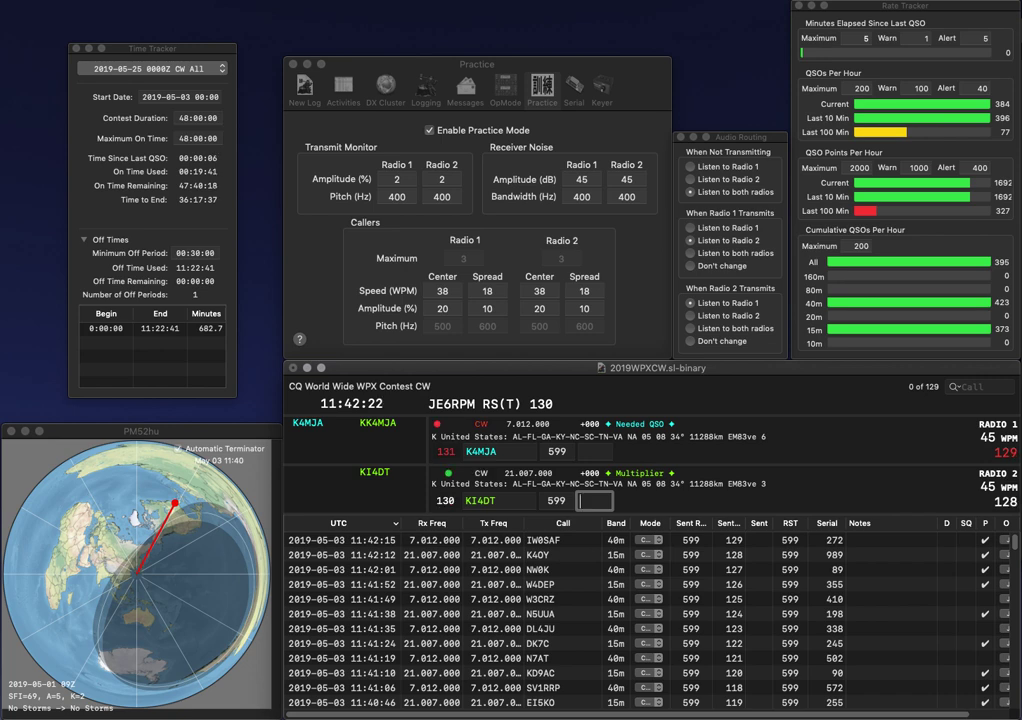
type("484")
key("Return")
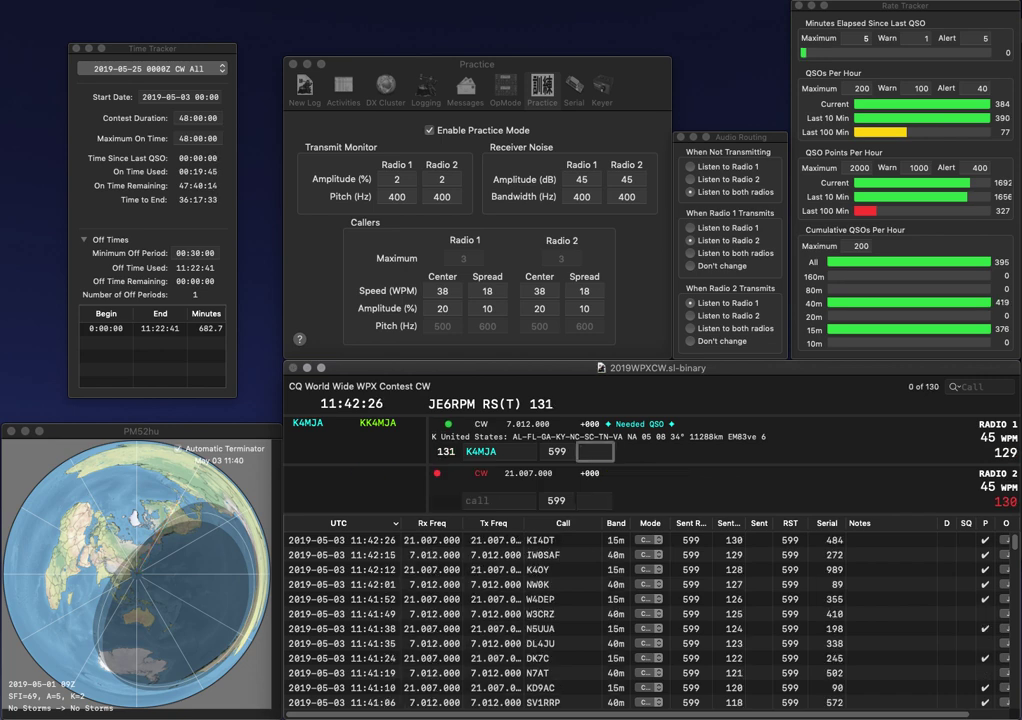
type("624")
key("Return")
type("AAM")
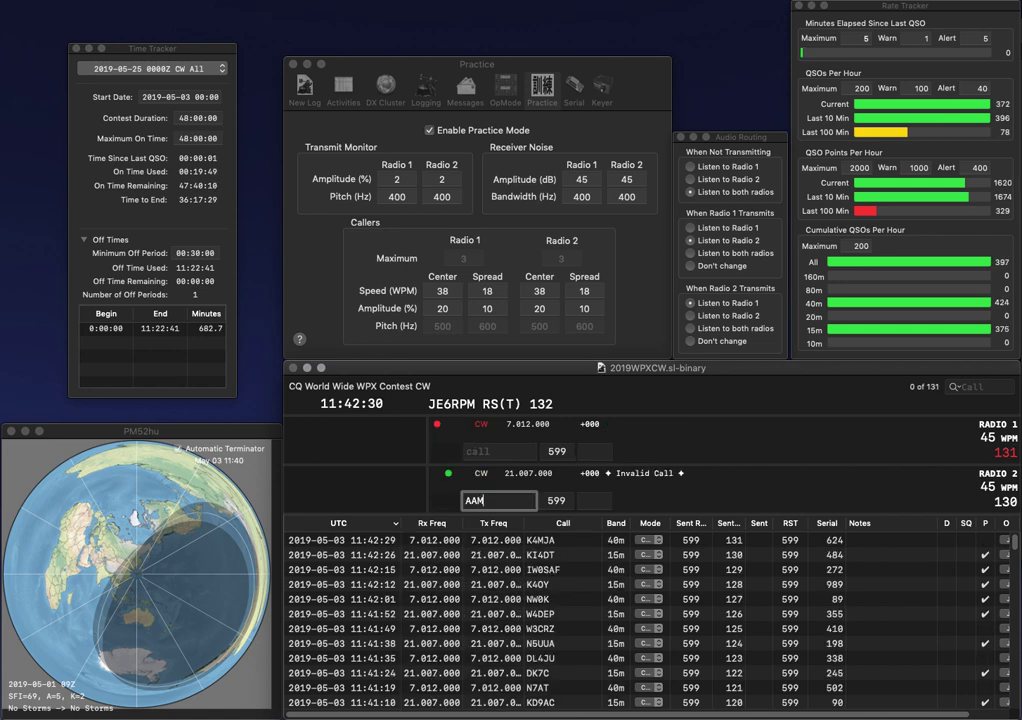
key("Return")
type("N2UK")
key("Return")
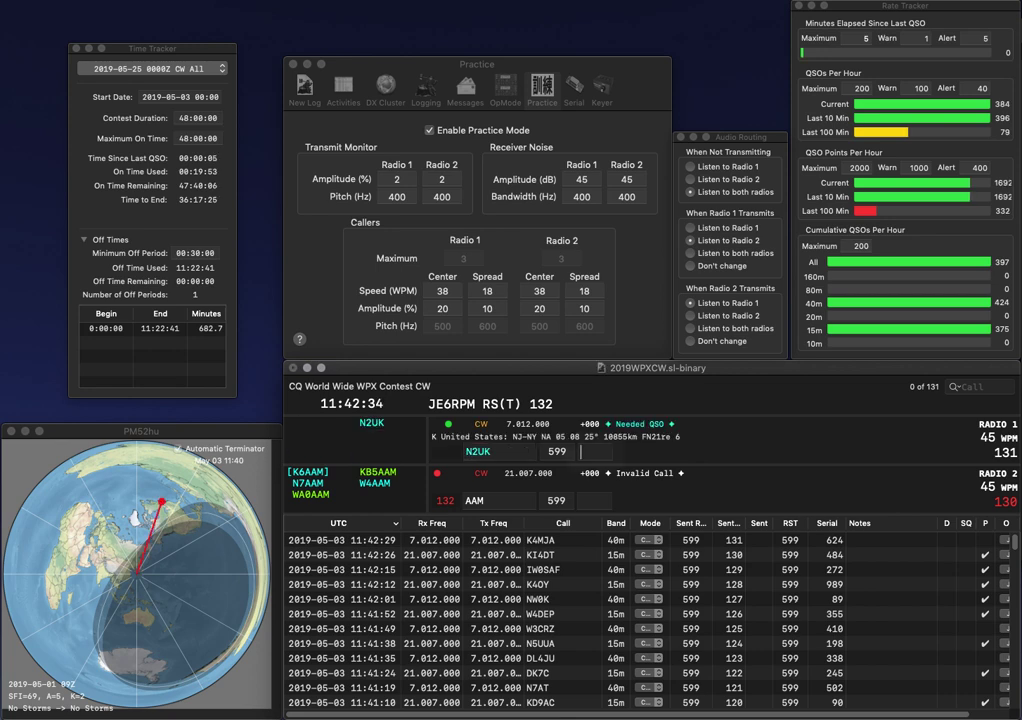
type("6")
key("Return")
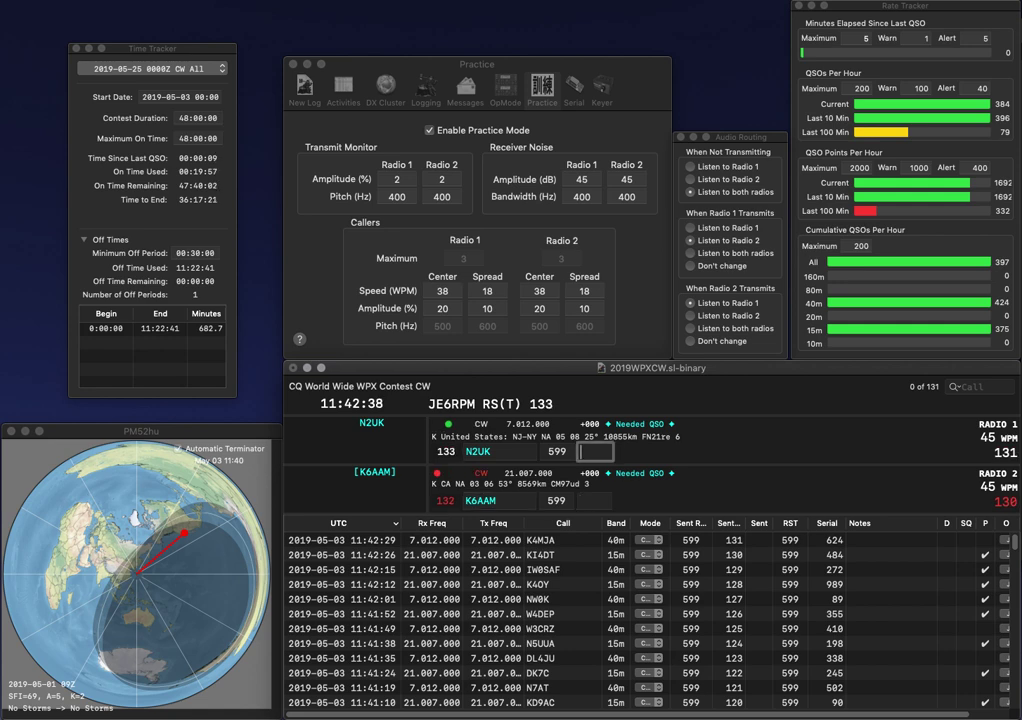
type("234")
key("Return")
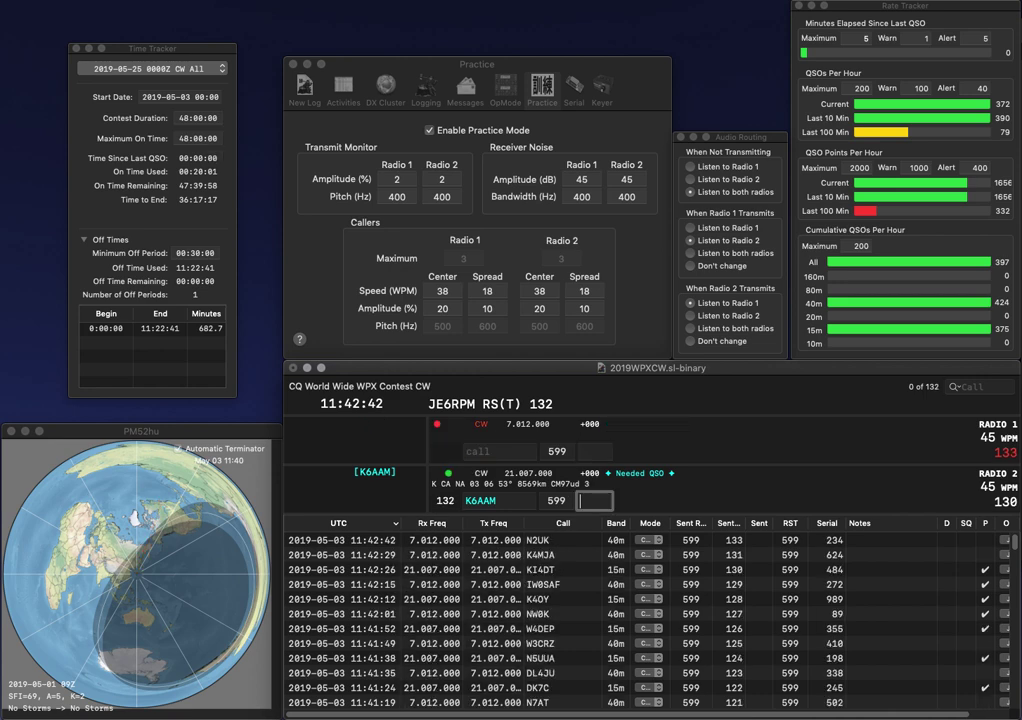
type("112")
key("Return")
Step: Enter 2MDX as the Radio 1 call, extend it to 9MA2MDX and send it
type("2MDX")
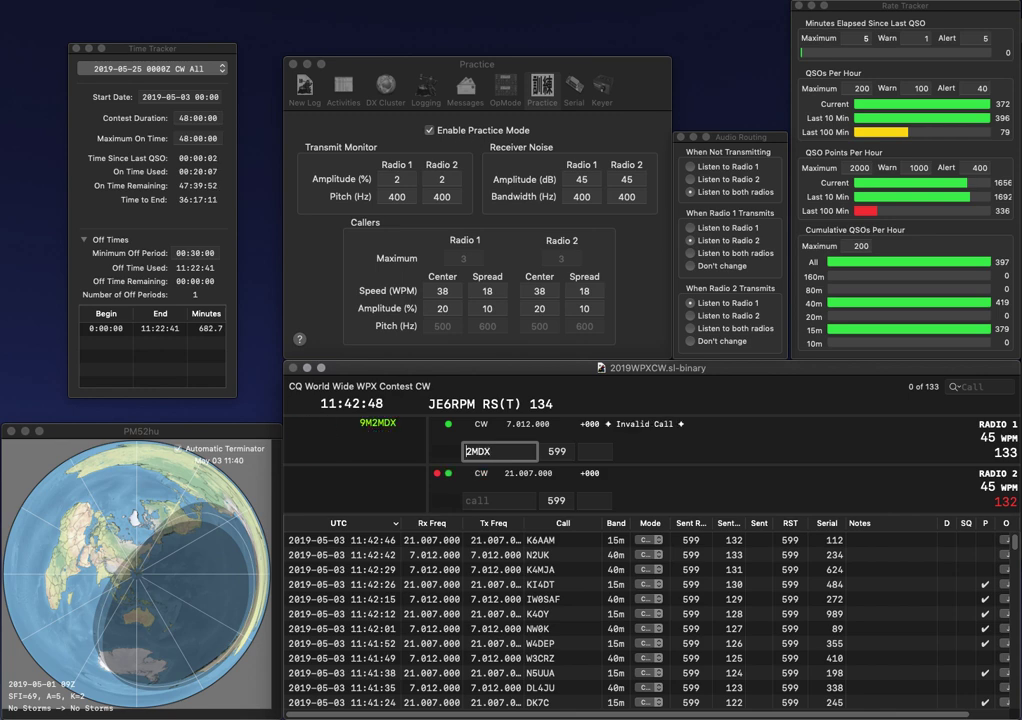
key("super+Left")
type("9A")
key("BackSpace")
type("MA")
key("Return")
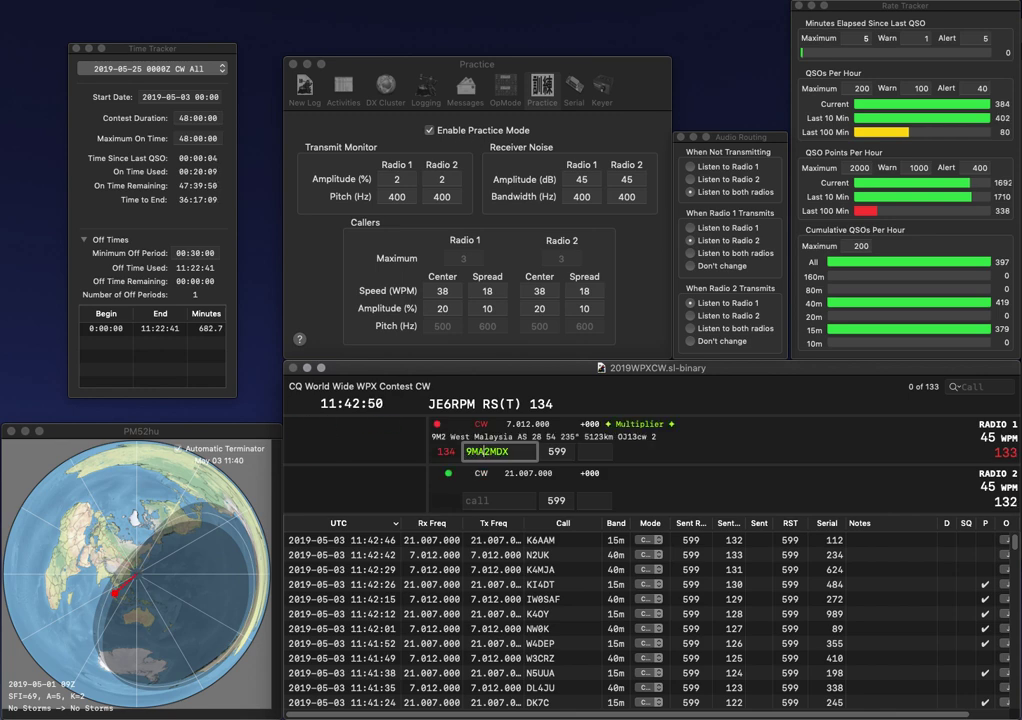
Step: Correct the Radio 1 call to 9M2MDX and resend it to the caller
key("Up")
key("BackSpace")
key("Return")
key("Up")
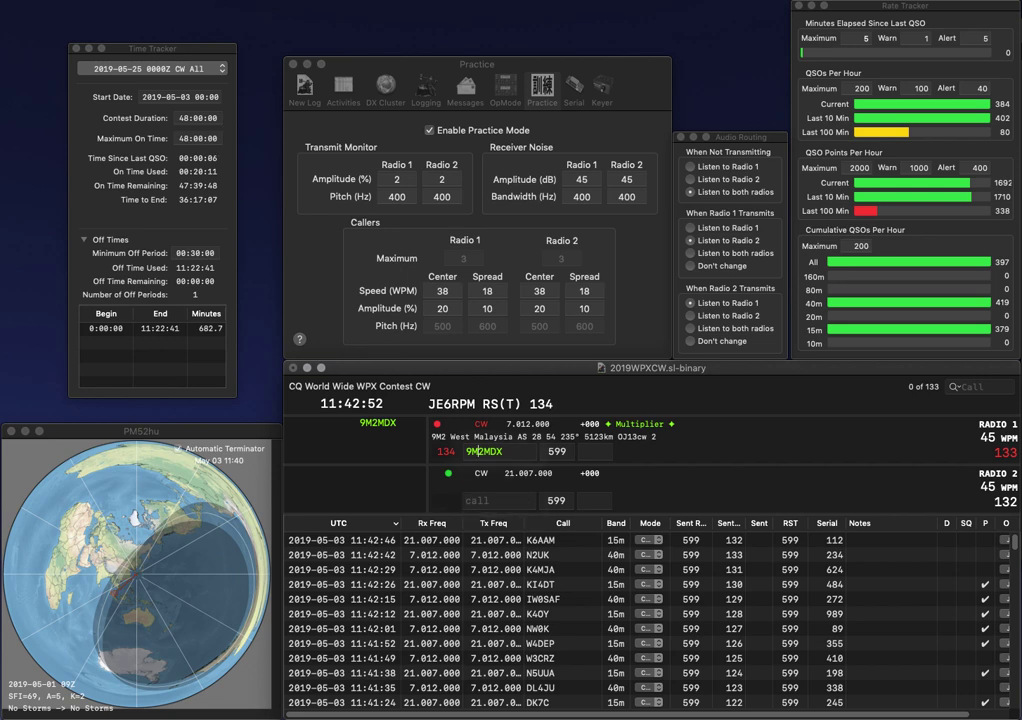
key("Down")
key("Return")
key("Up")
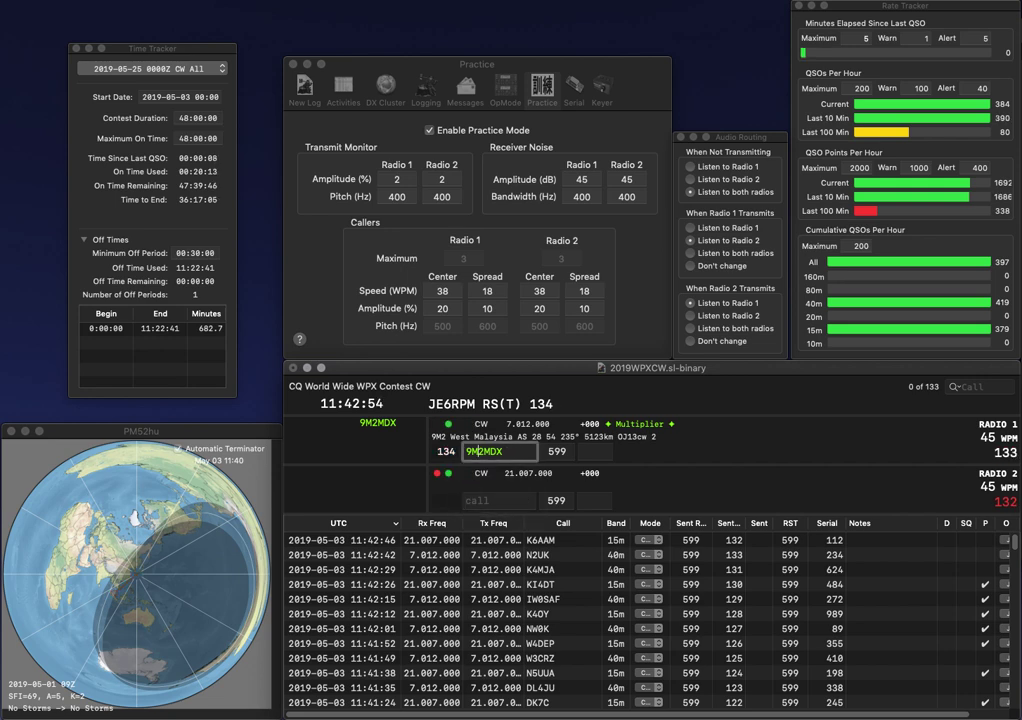
key("Return")
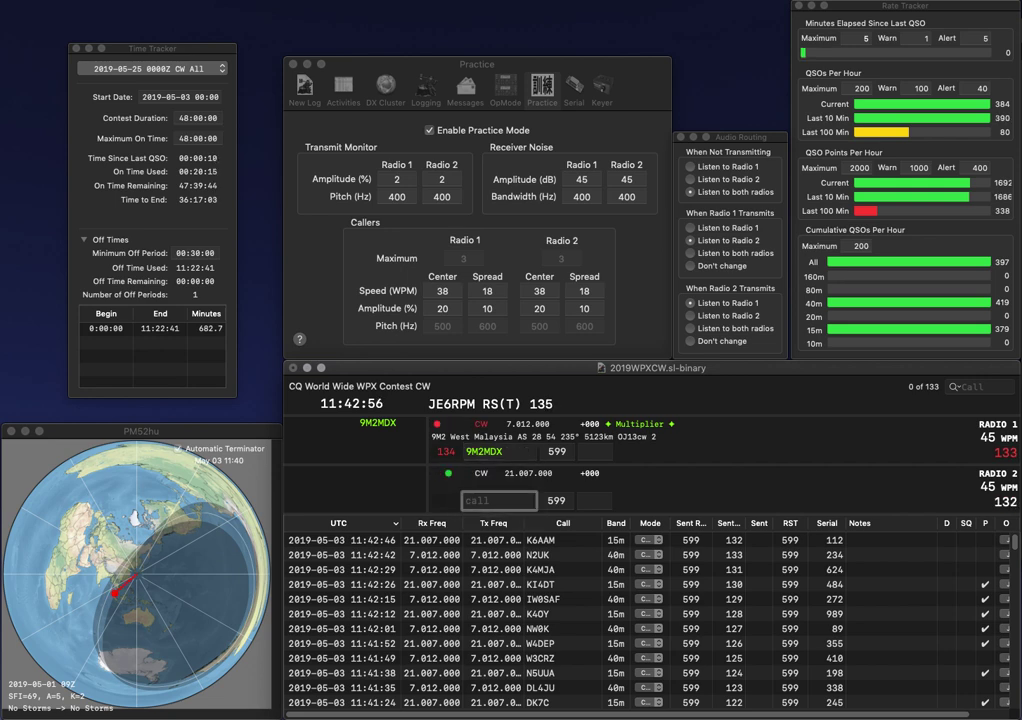
type("VE")
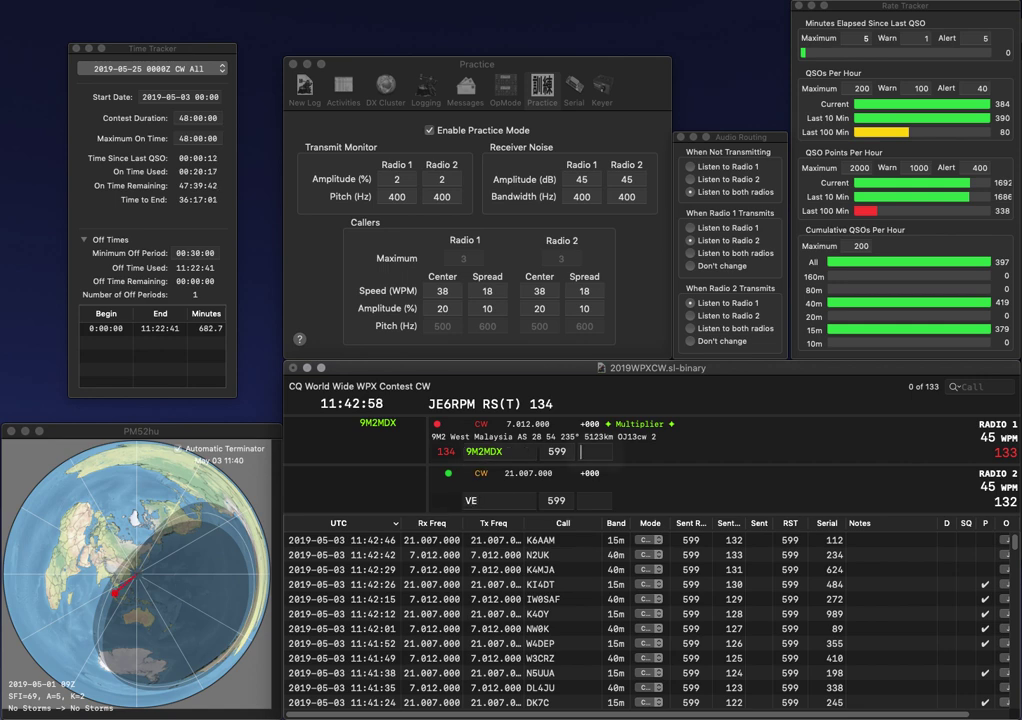
key("Return")
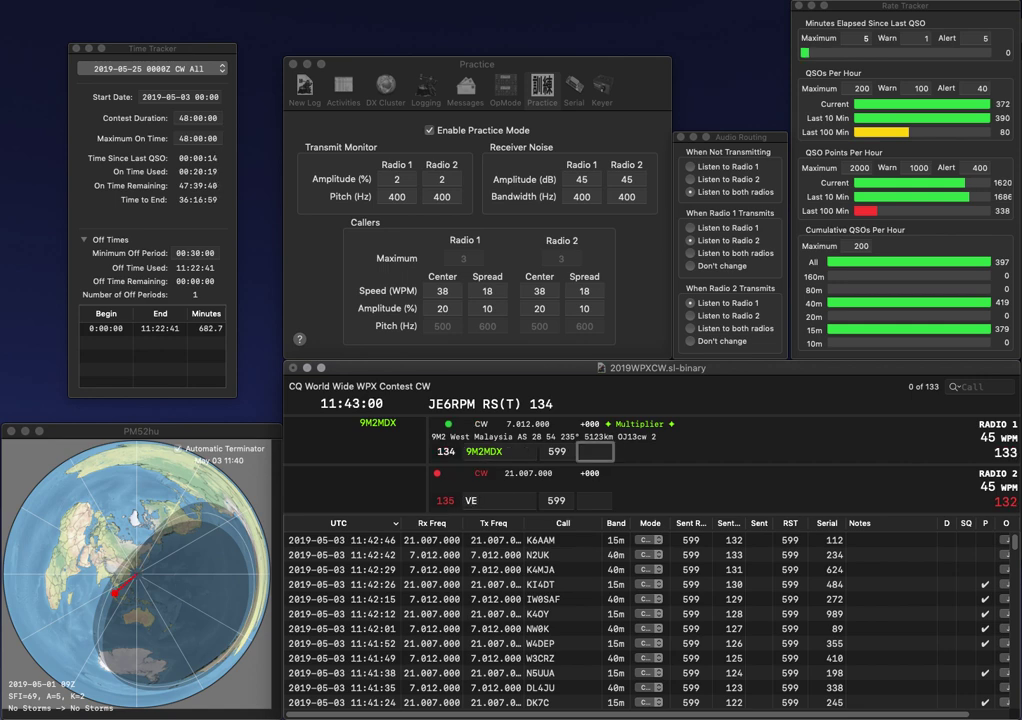
type("6")
key("Return")
Step: Complete the Radio 2 call as KM4VVE and answer KF9ER on Radio 1
type("KM4")
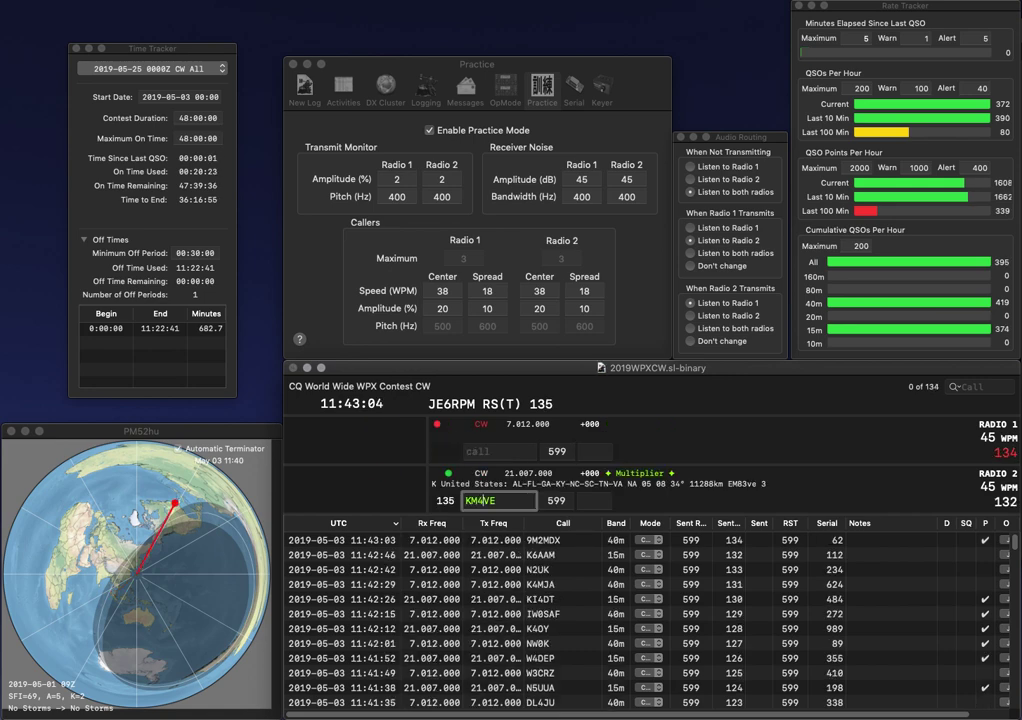
type("V")
key("Return")
type("F")
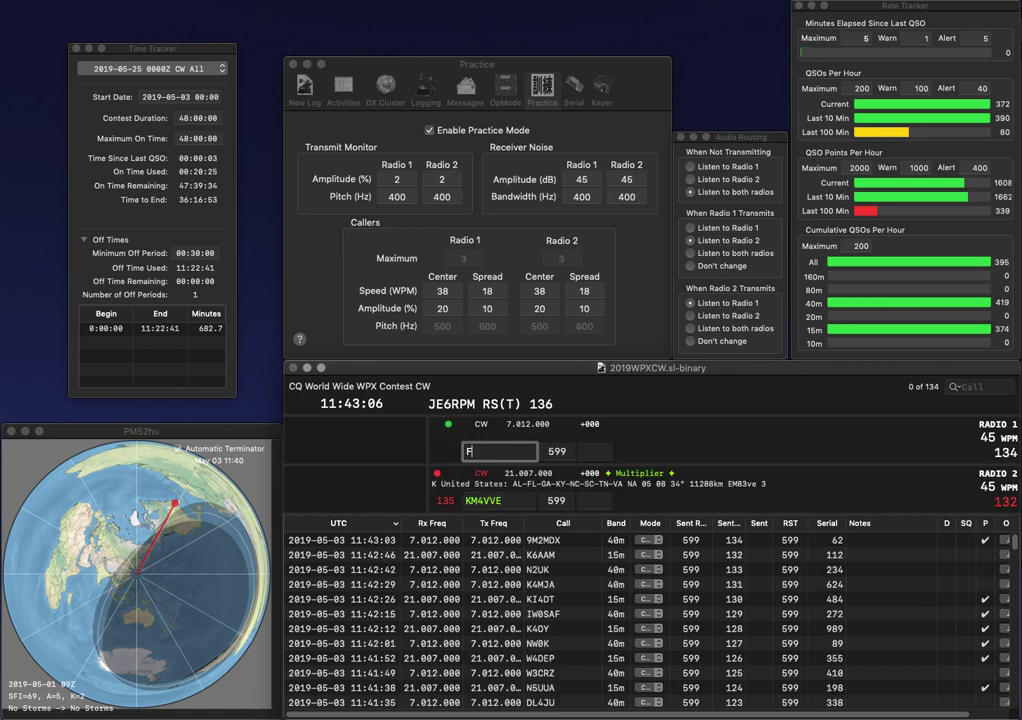
type("9ER")
key("Return")
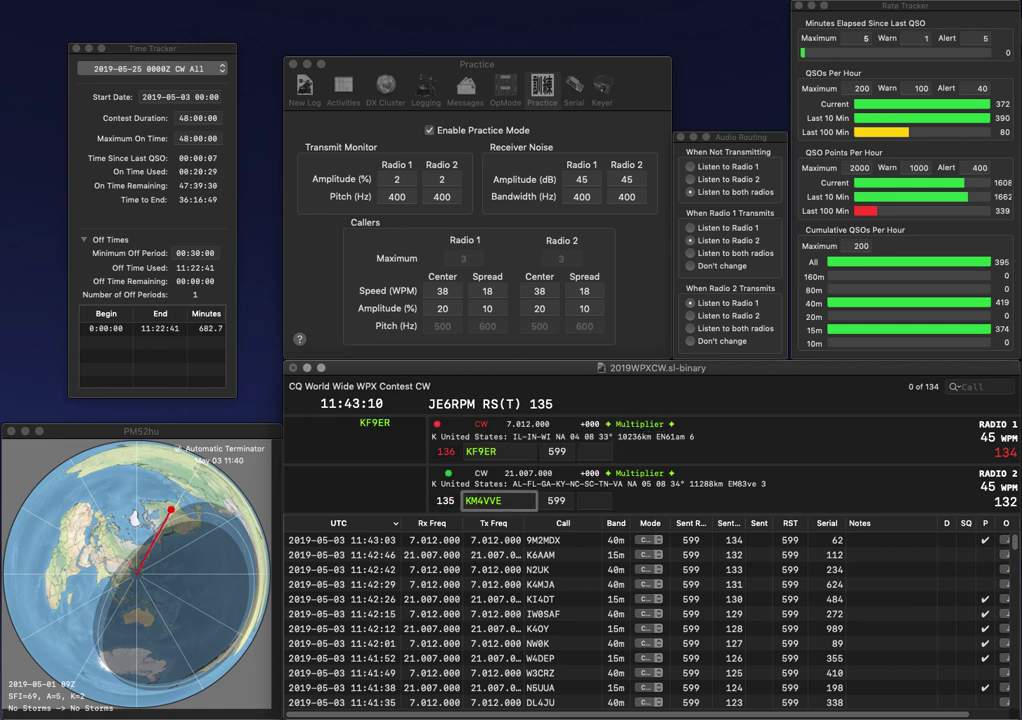
key("BackSpace")
type("H")
key("Return")
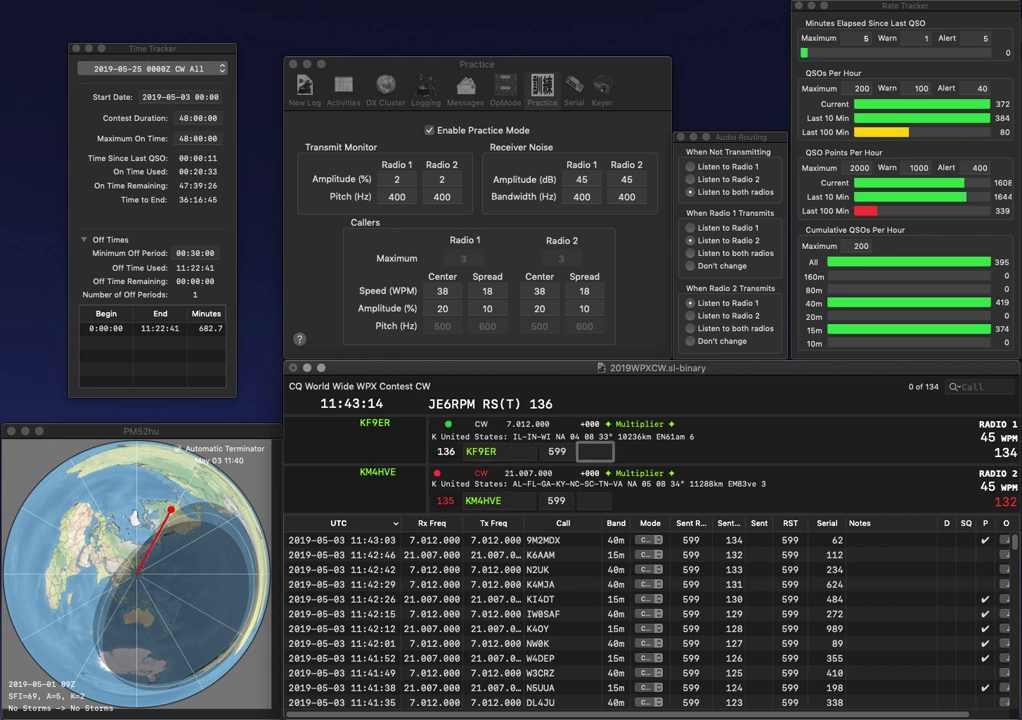
type("308")
key("Return")
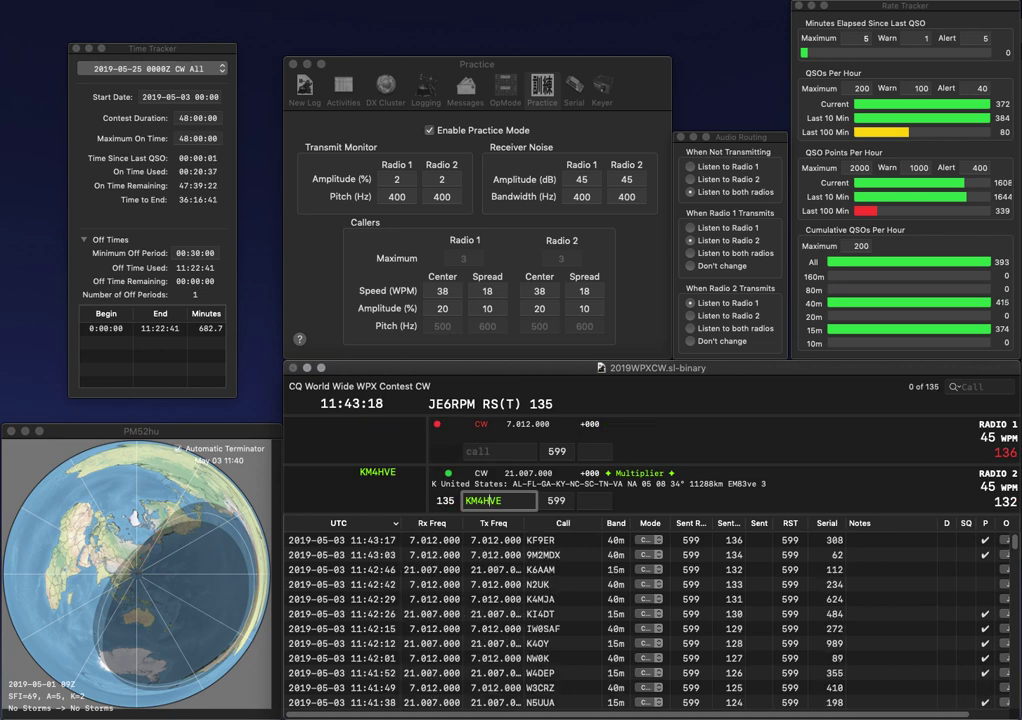
key("space")
type("822")
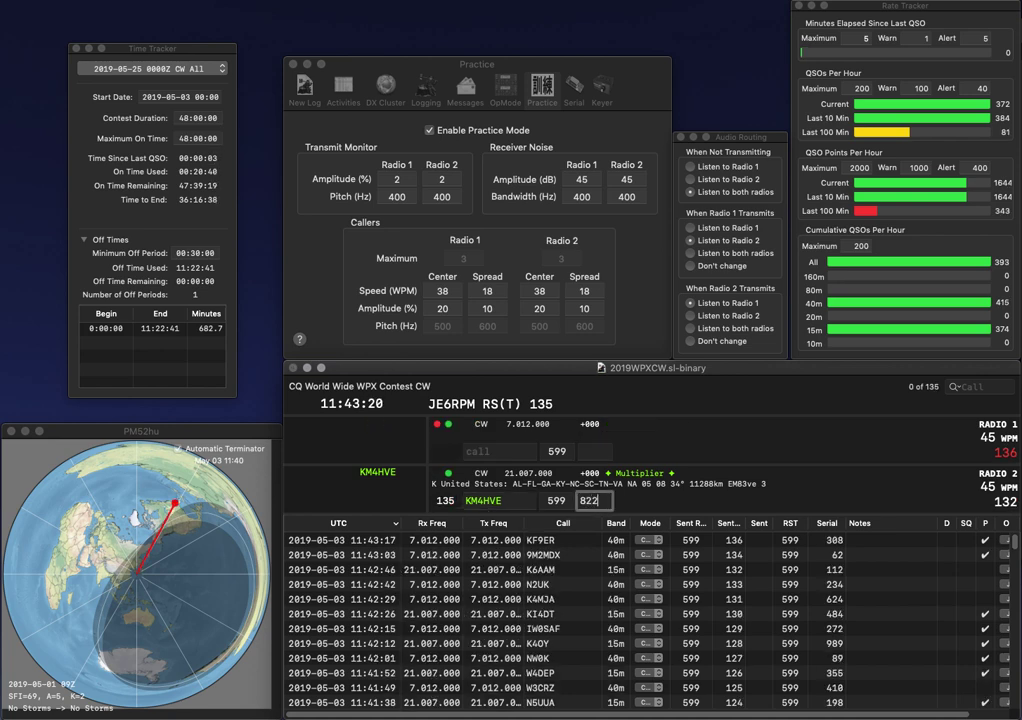
key("Return")
type("9L")
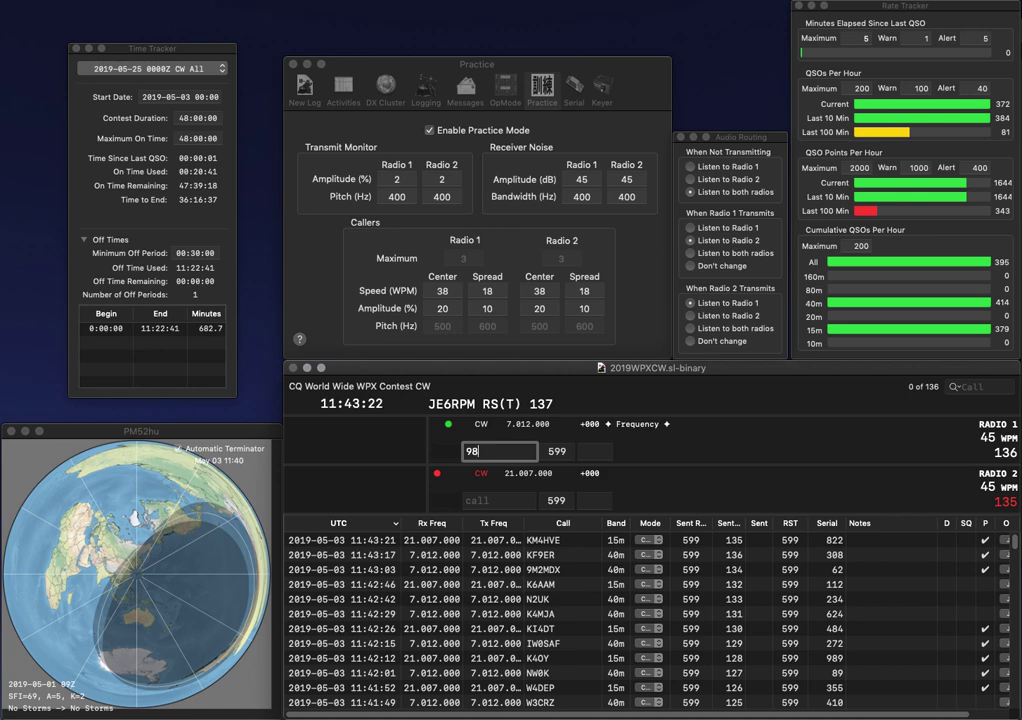
type("F")
key("Return")
type("K7UT")
key("Return")
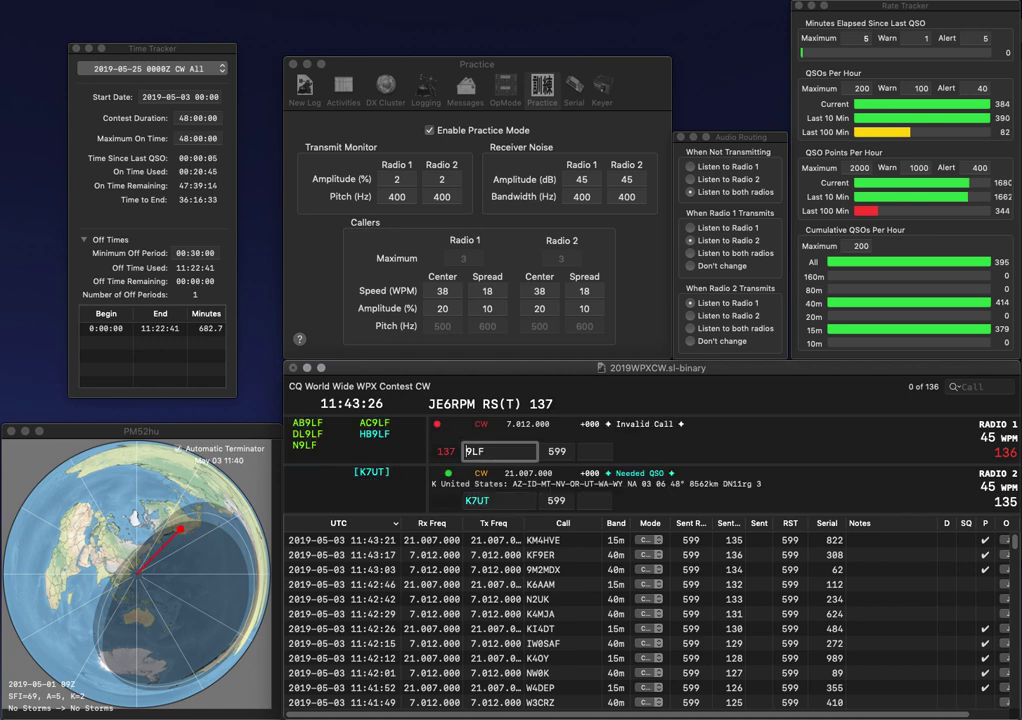
type("HB")
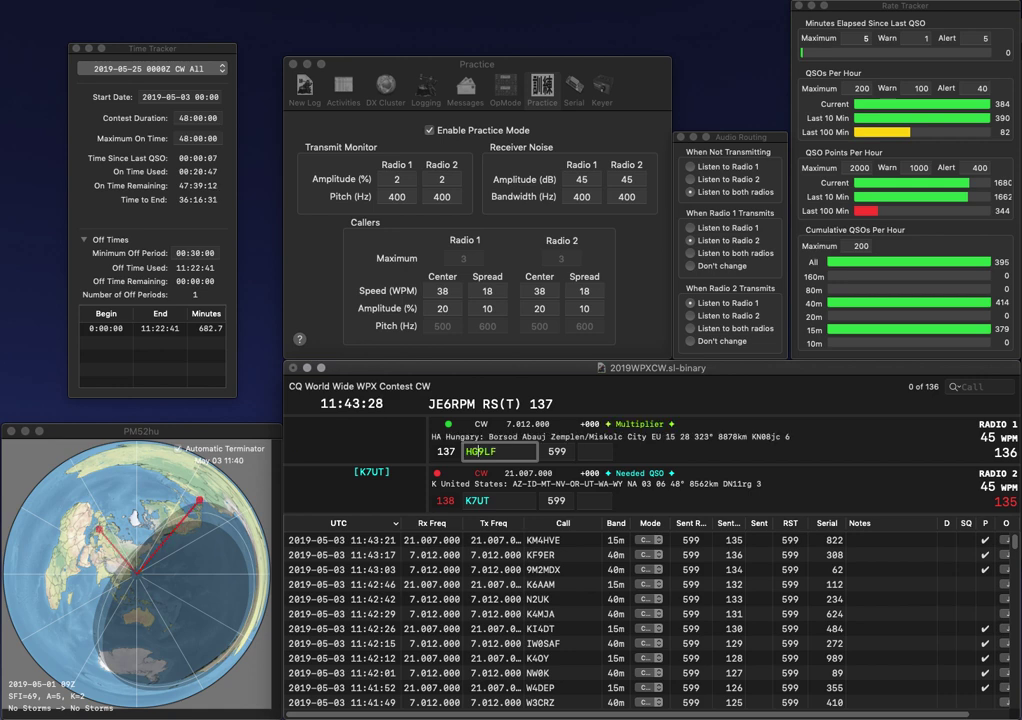
key("Tab")
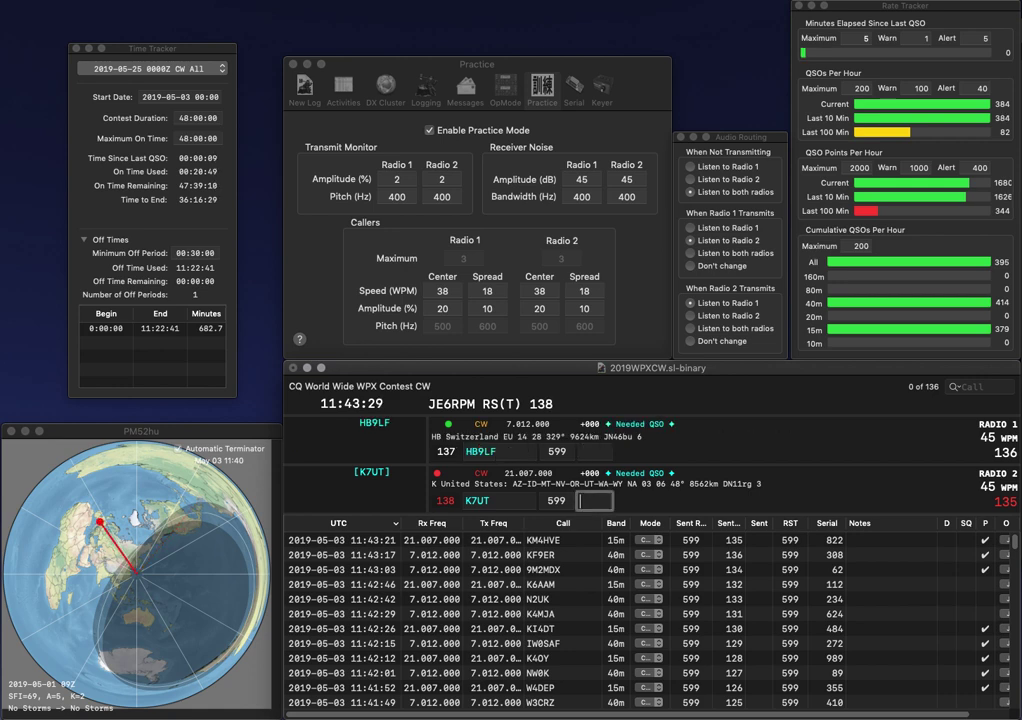
key("Return")
type("40")
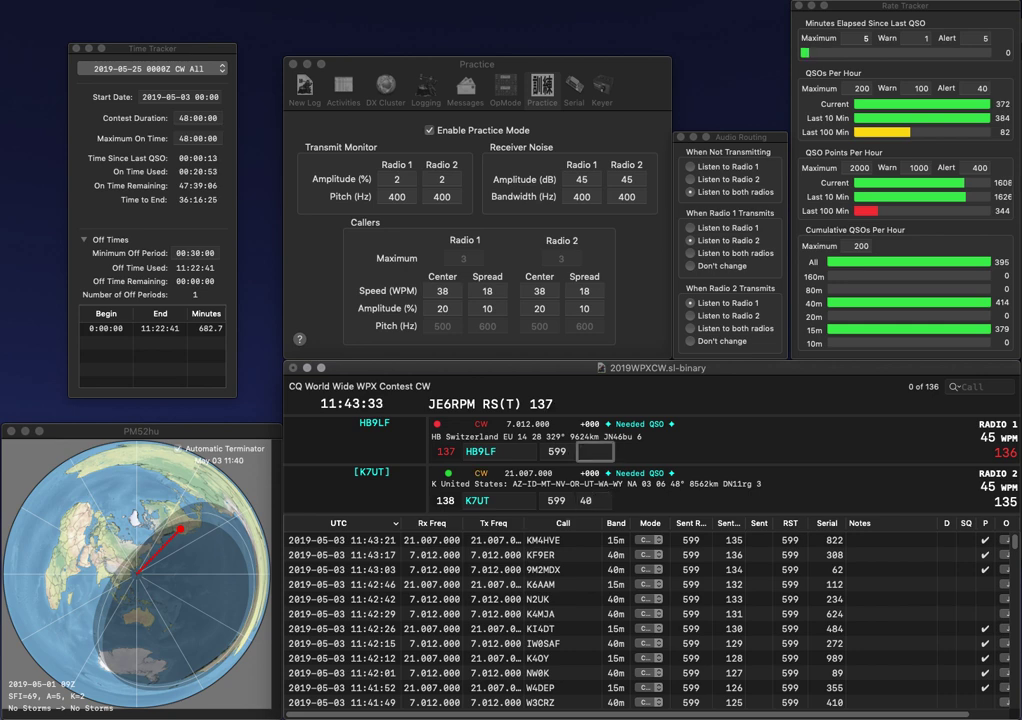
key("Return")
type("127")
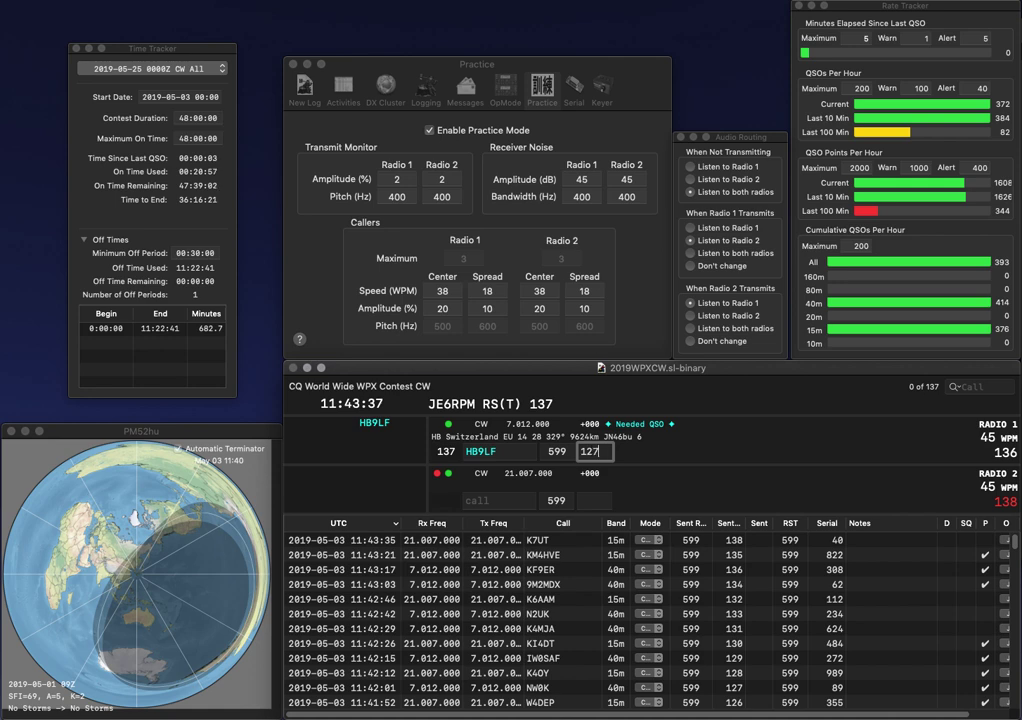
key("Return")
type("LAB")
key("Home")
type("DL4")
key("Return")
type("F4MMF")
key("Return")
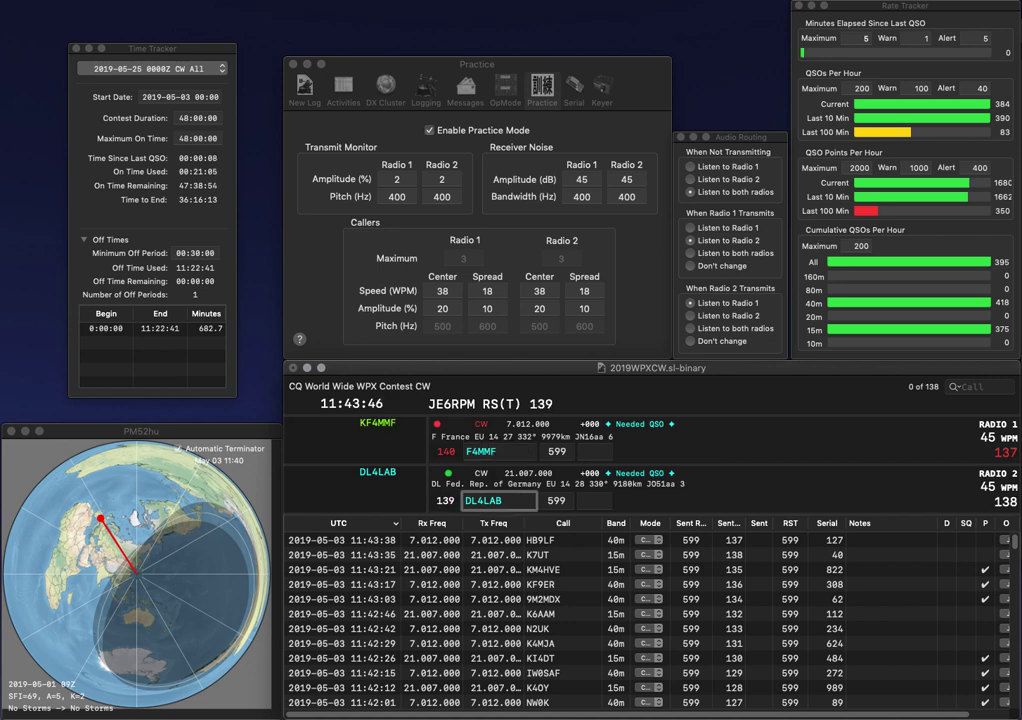
Step: Log DL4LAB with received serial 161 on Radio 2
key("Tab")
type("161")
key("Return")
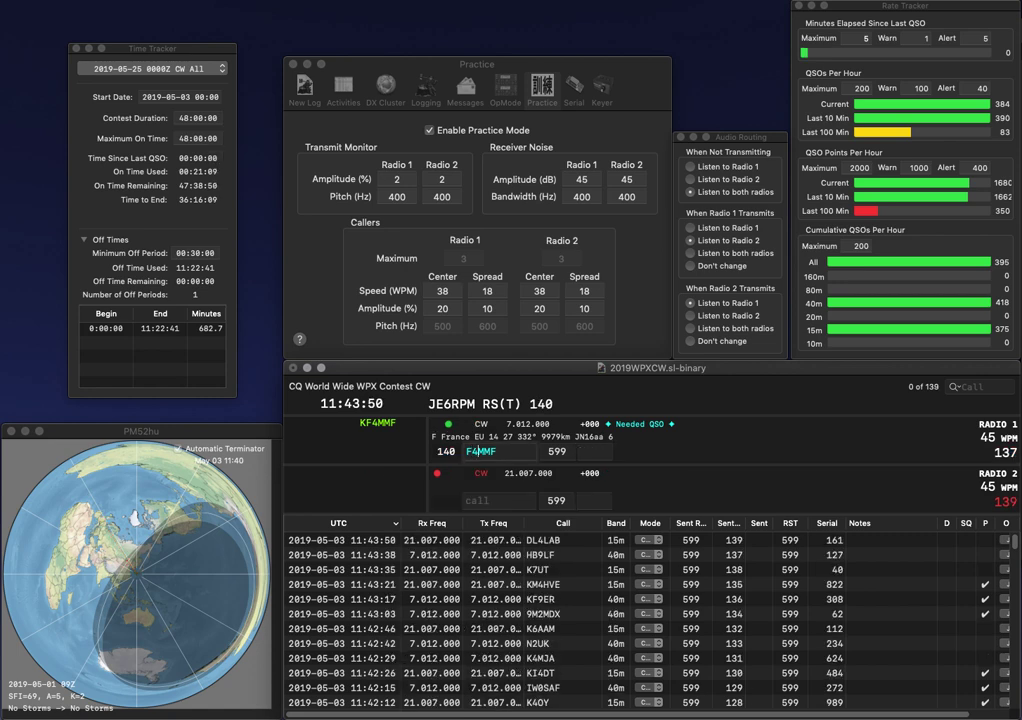
type("5")
key("Return")
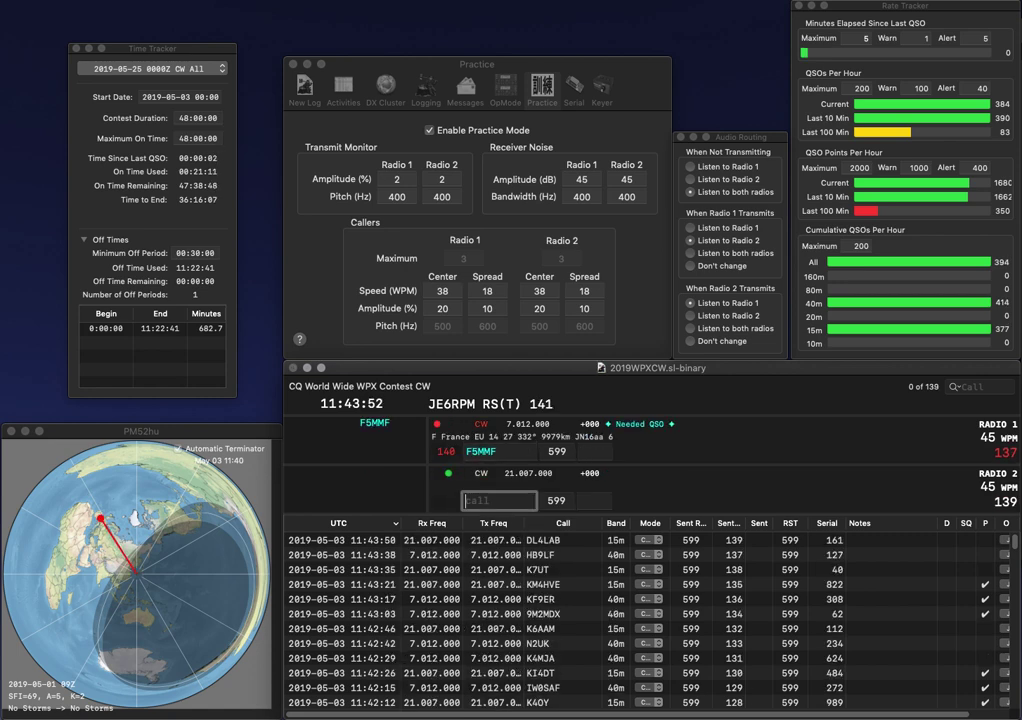
type("KI6S")
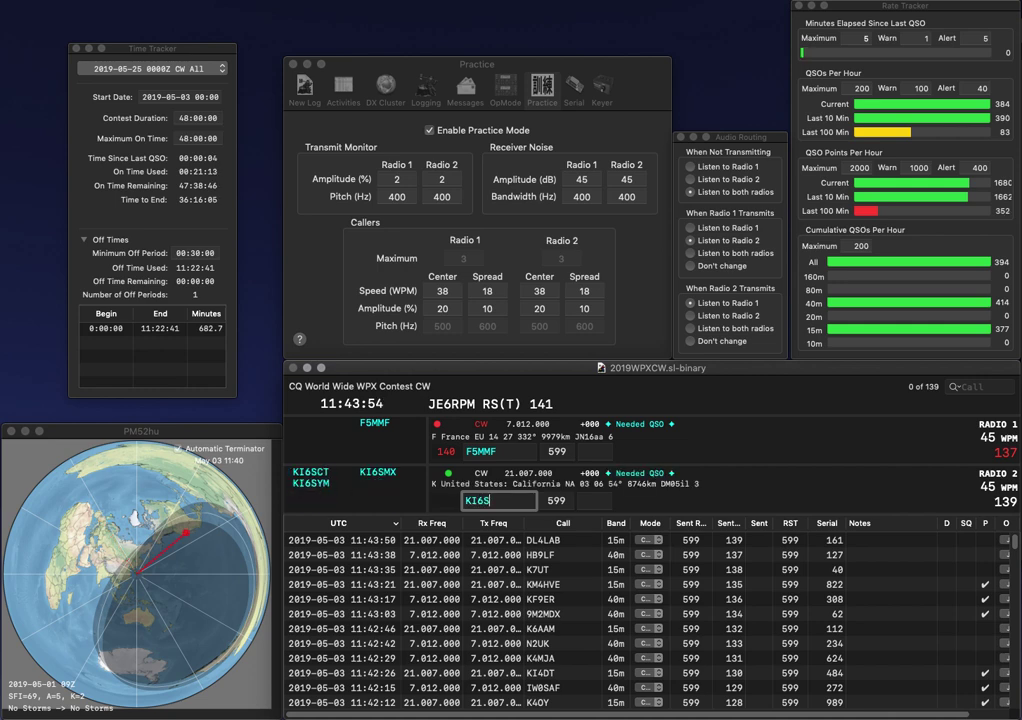
type("CT")
key("Return")
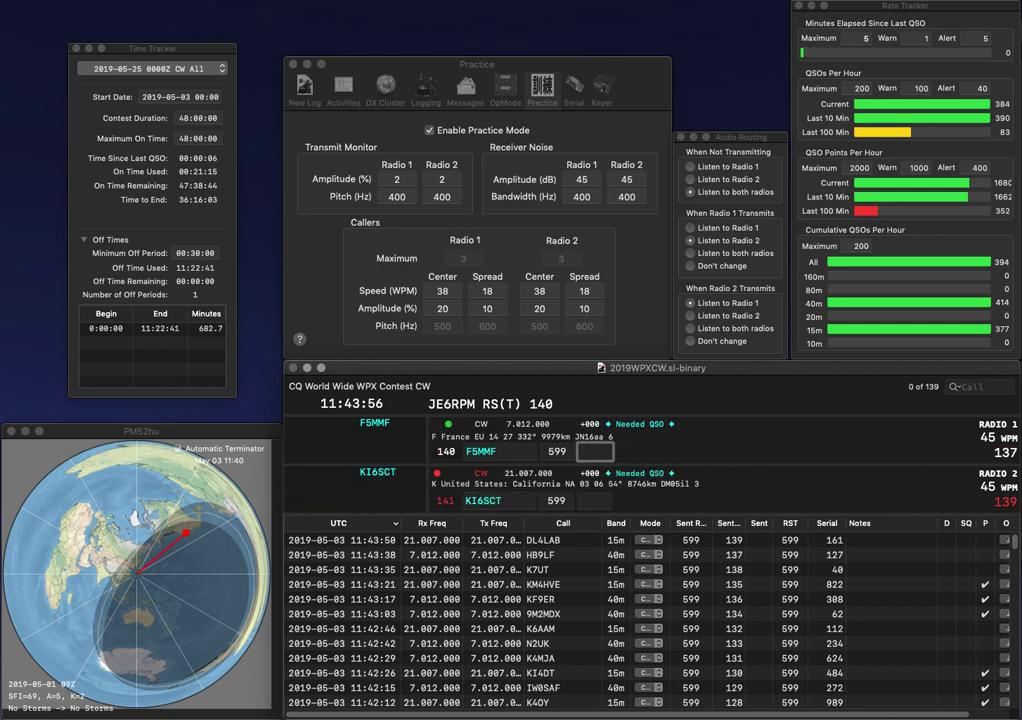
type("299")
key("Return")
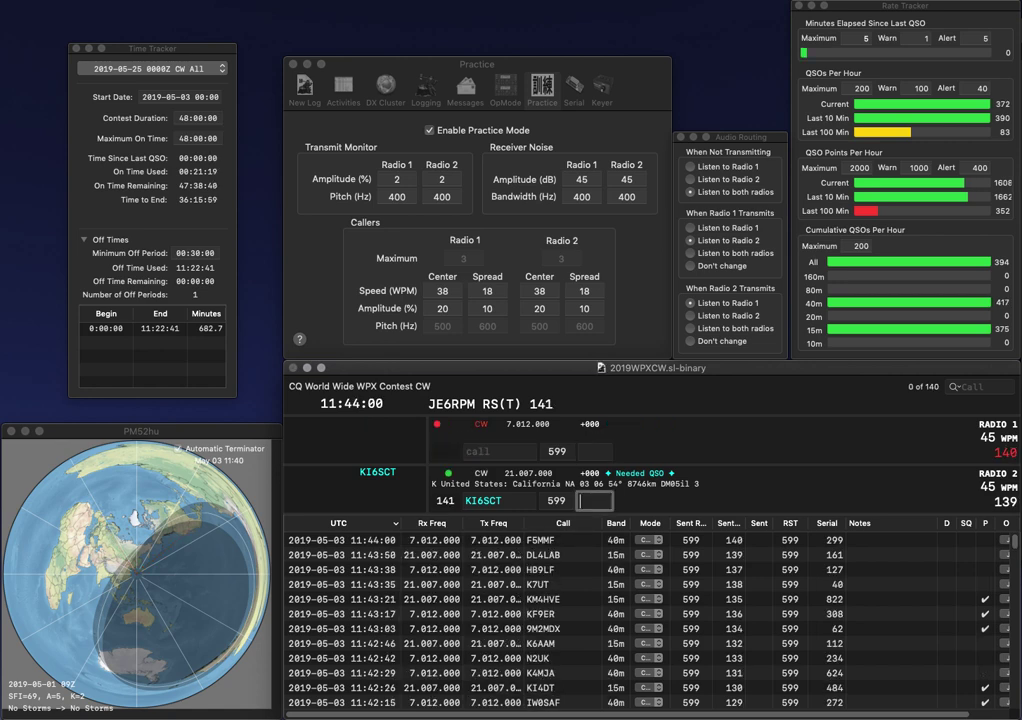
type("353")
key("Return")
Step: Answer the partial call 9W on Radio 1 and S58K on Radio 2
type("9W")
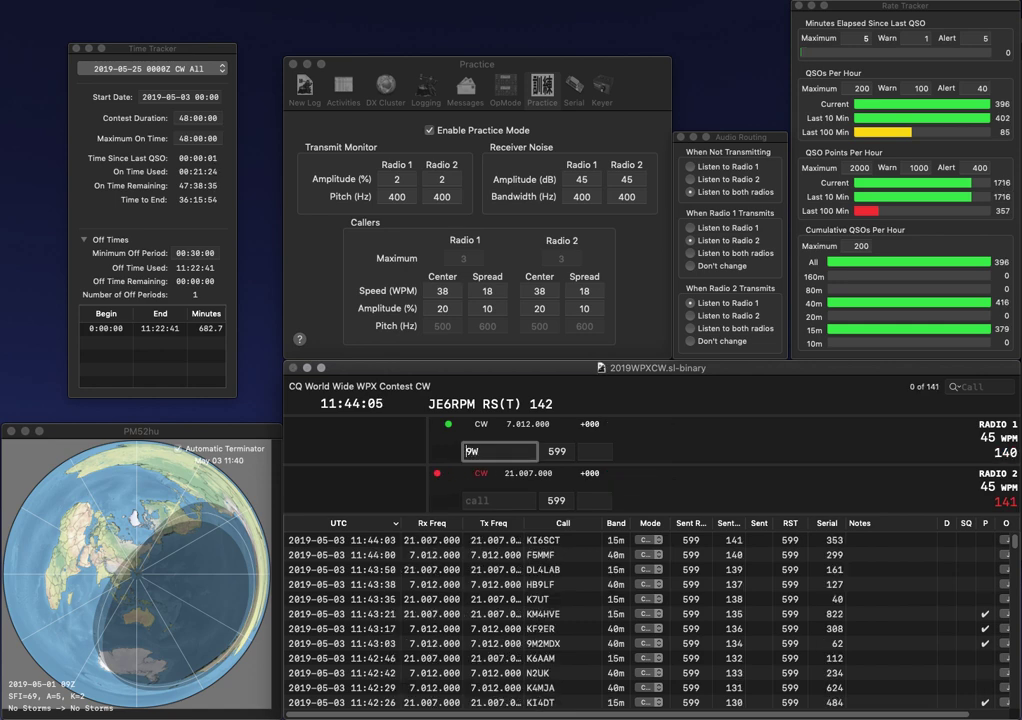
key("Return")
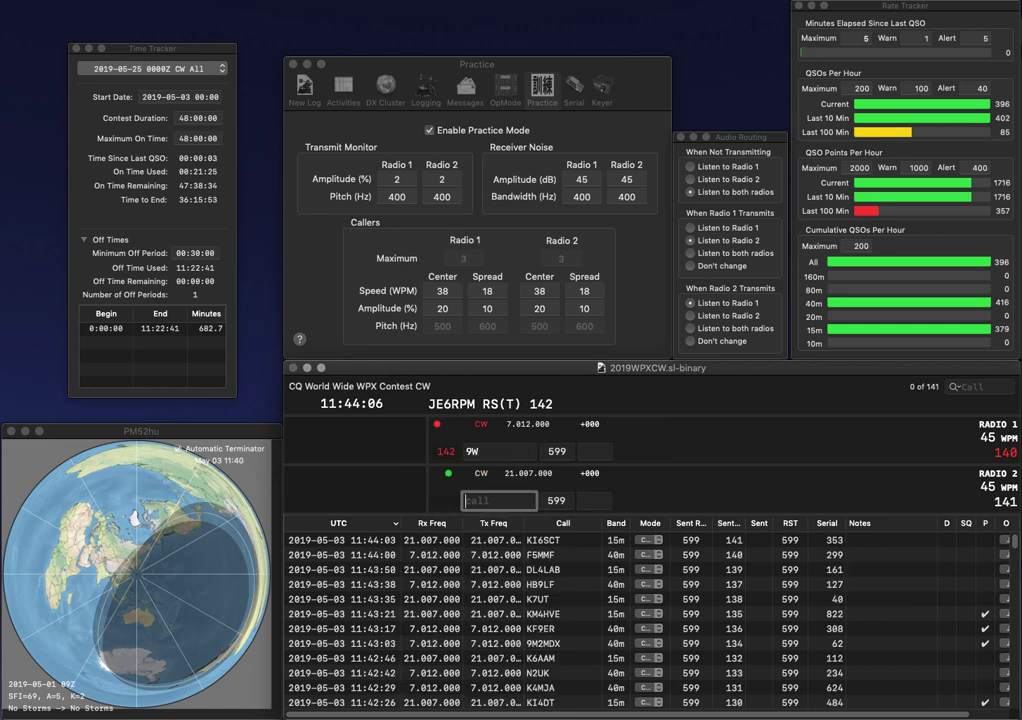
type("S58K")
key("Return")
Step: Complete the Radio 1 call as MW9W and send it the exchange
key("Up")
type("N")
key("BackSpace")
type("MW")
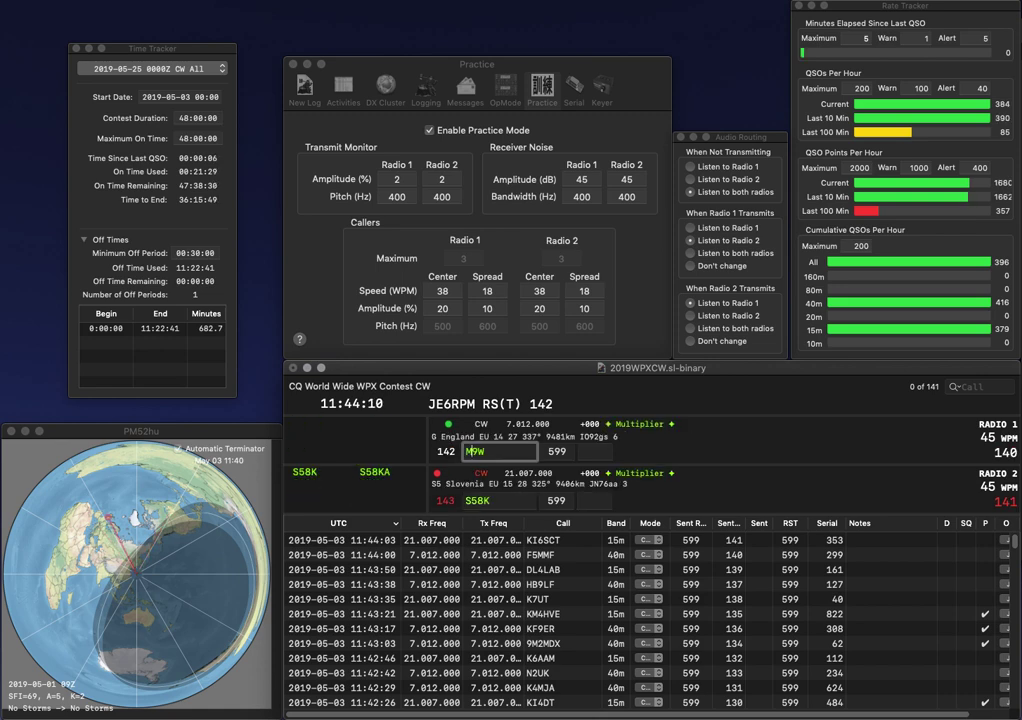
key("Down")
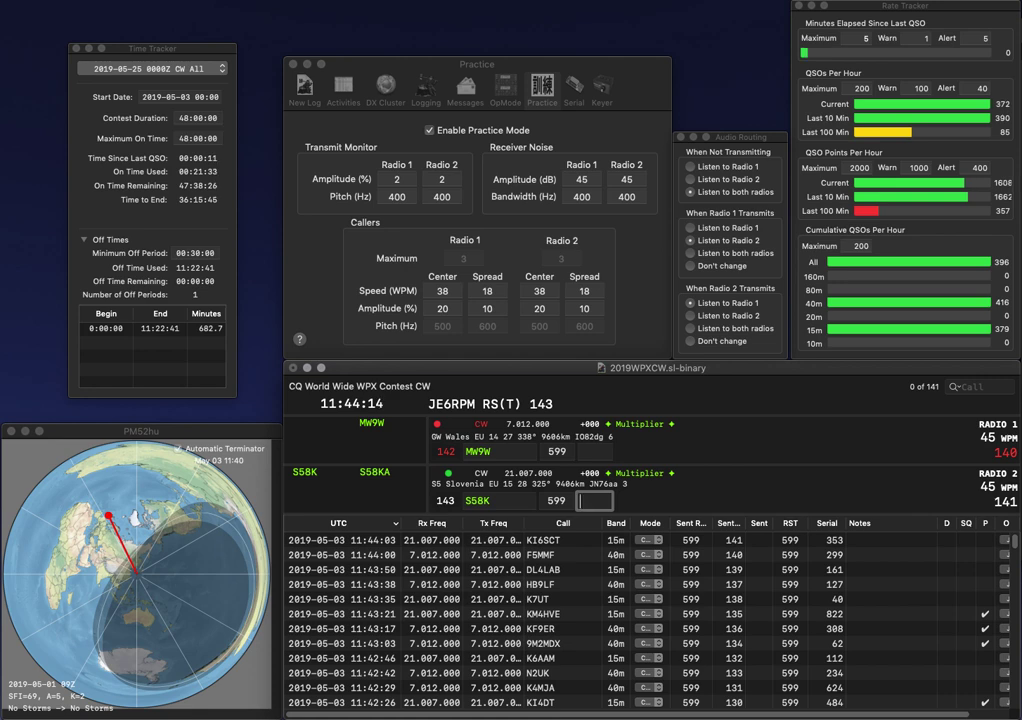
Step: Log S58K with received serial 644 on Radio 2 and MW9W with received serial 124 on Radio 1
type("644")
key("Return")
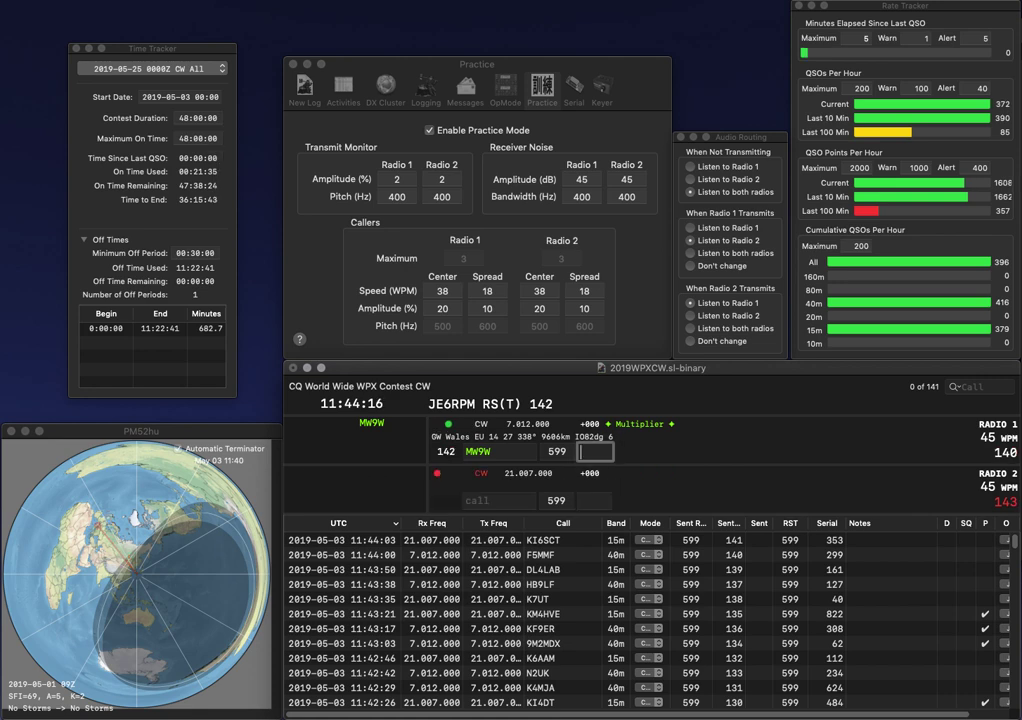
type("124")
key("Return")
type("JH")
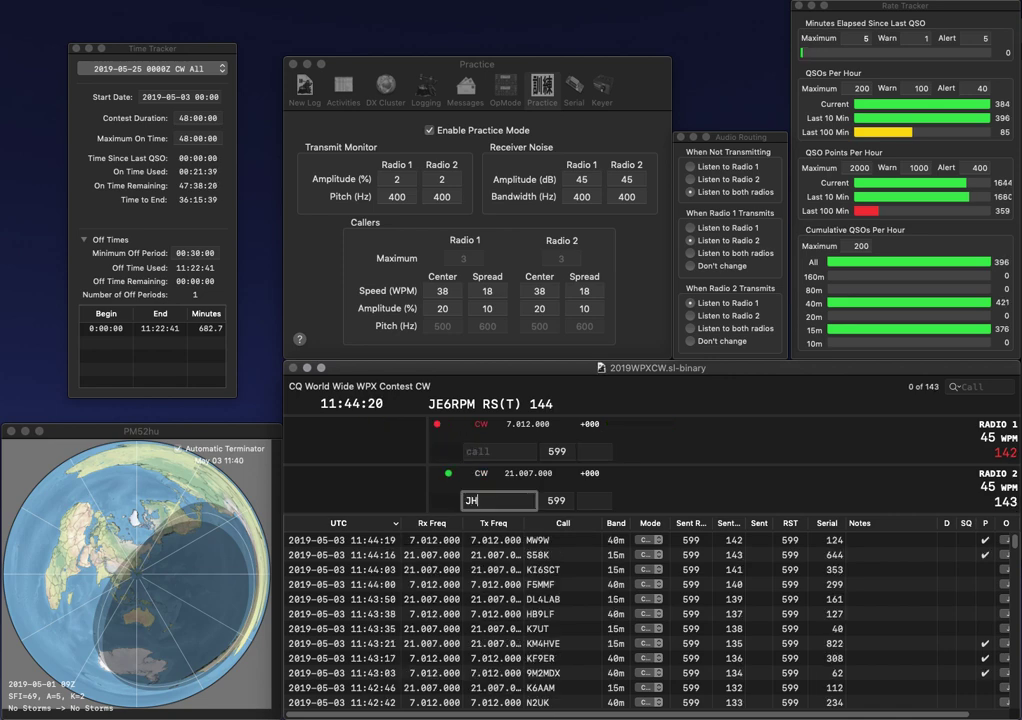
type("1XEF")
key("Return")
type("K9WWT")
key("Return")
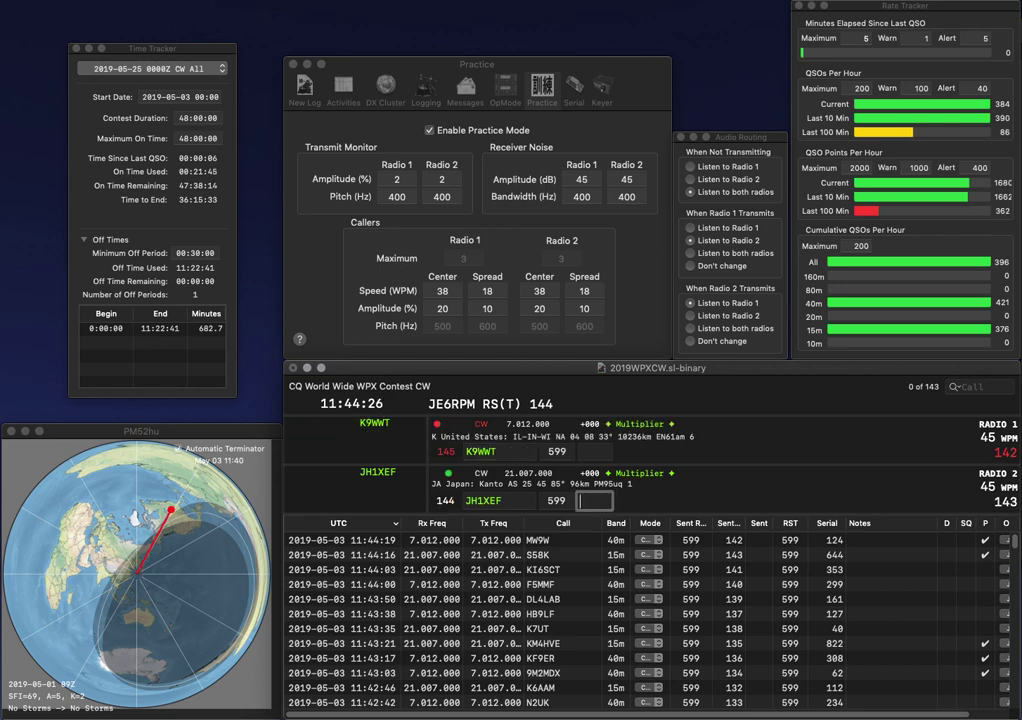
type("619")
key("Return")
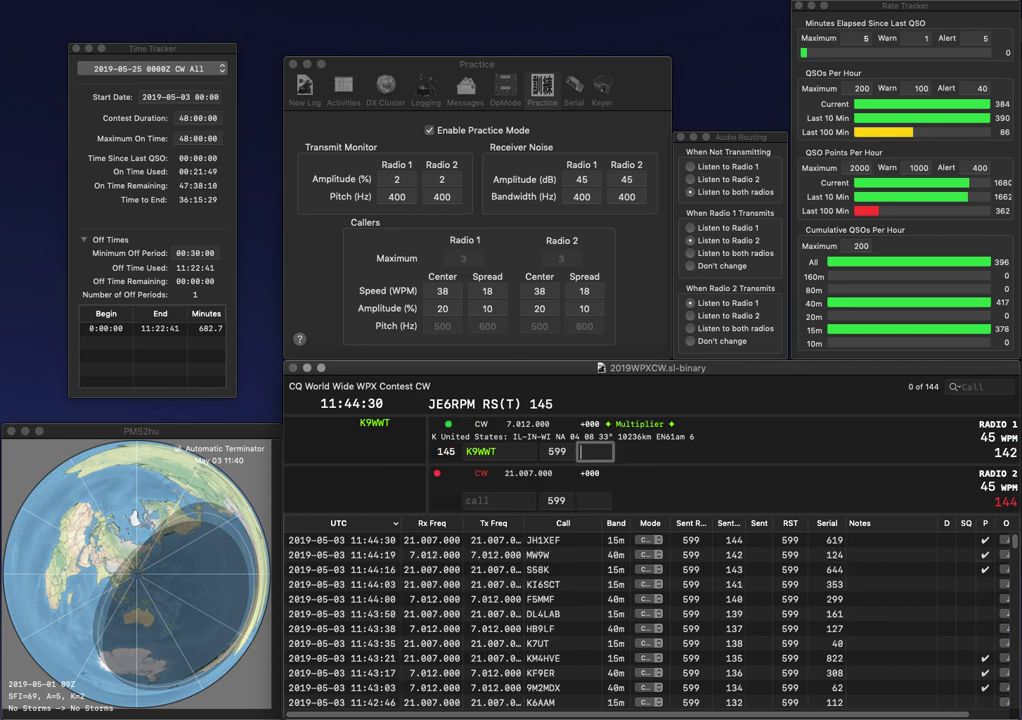
type("586")
key("Return")
type("UBW7")
key("Return")
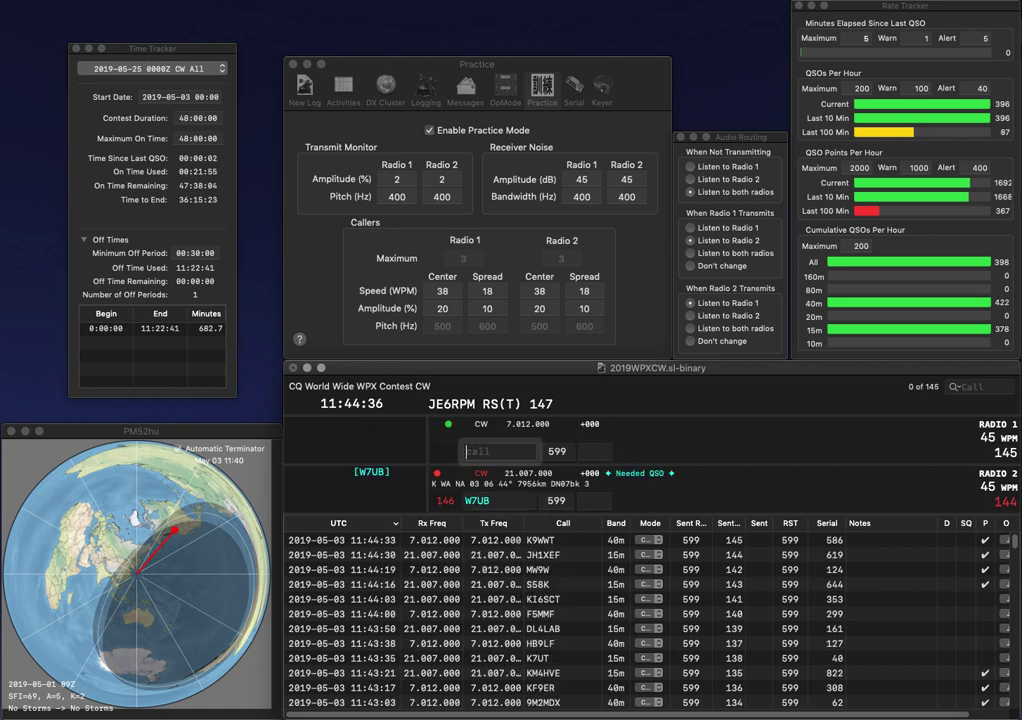
type("HK9")
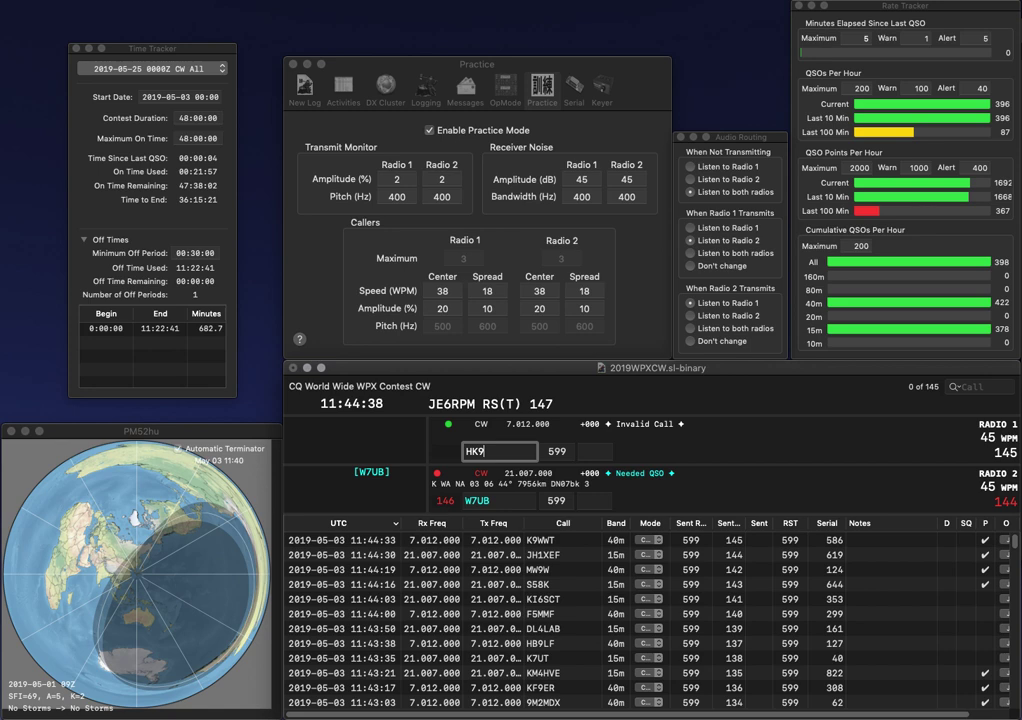
type("FLX")
key("Home")
key("Delete")
key("Delete")
type("HB")
key("Return")
key("Tab")
type("1")
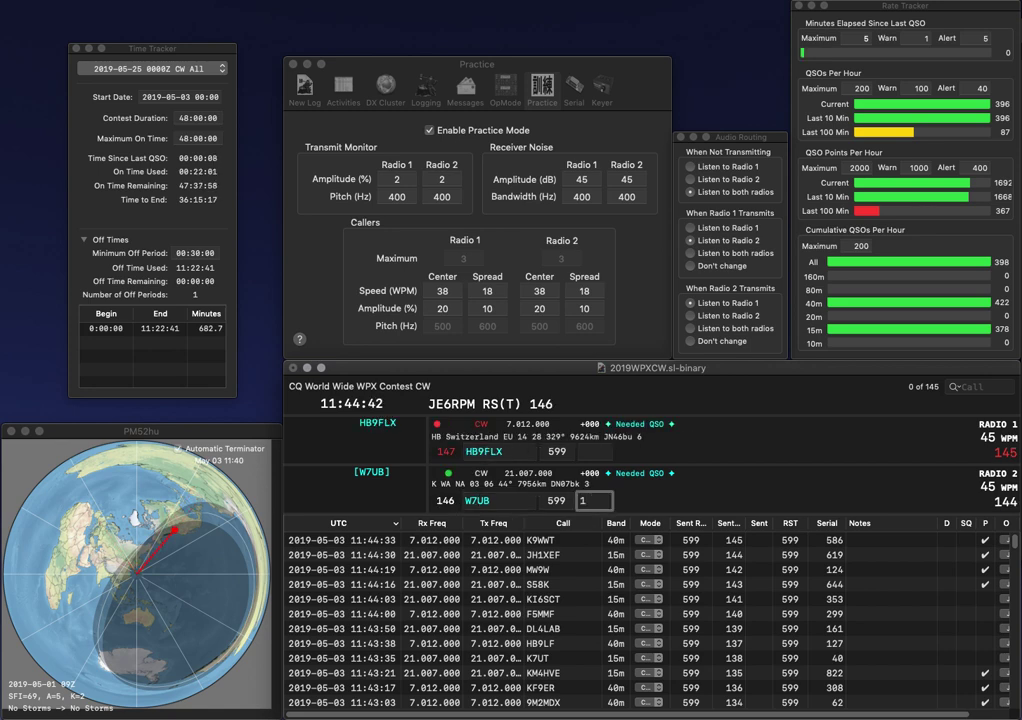
key("Up")
key("Tab")
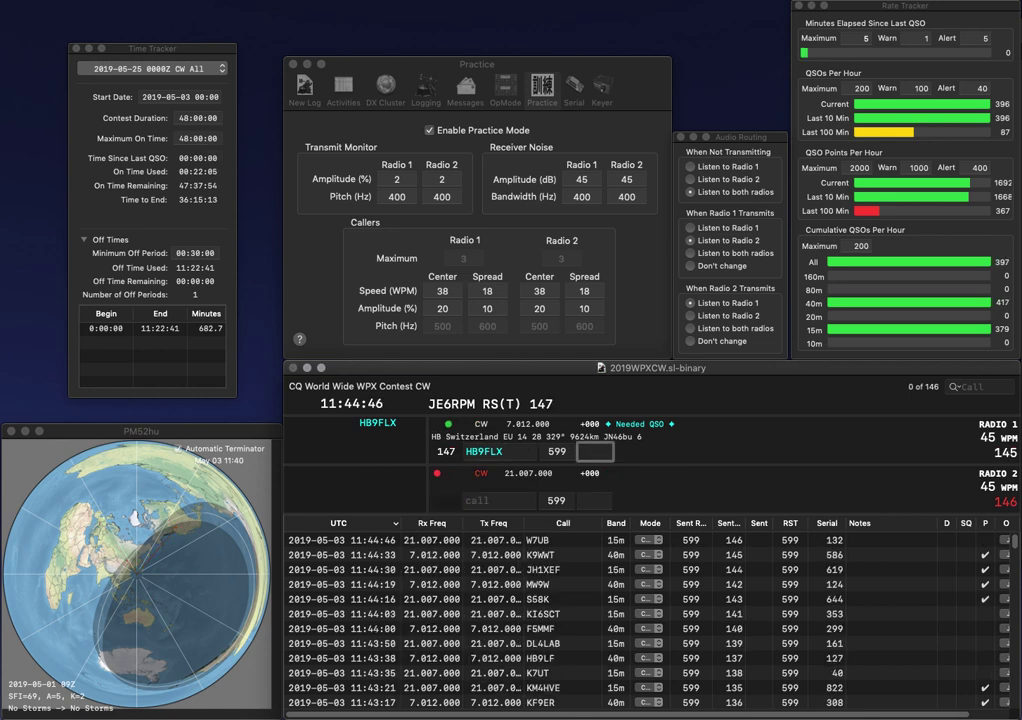
type("827")
key("Return")
Step: Answer KH6AT on Radio 2 and KG4LST on Radio 1
type("BA")
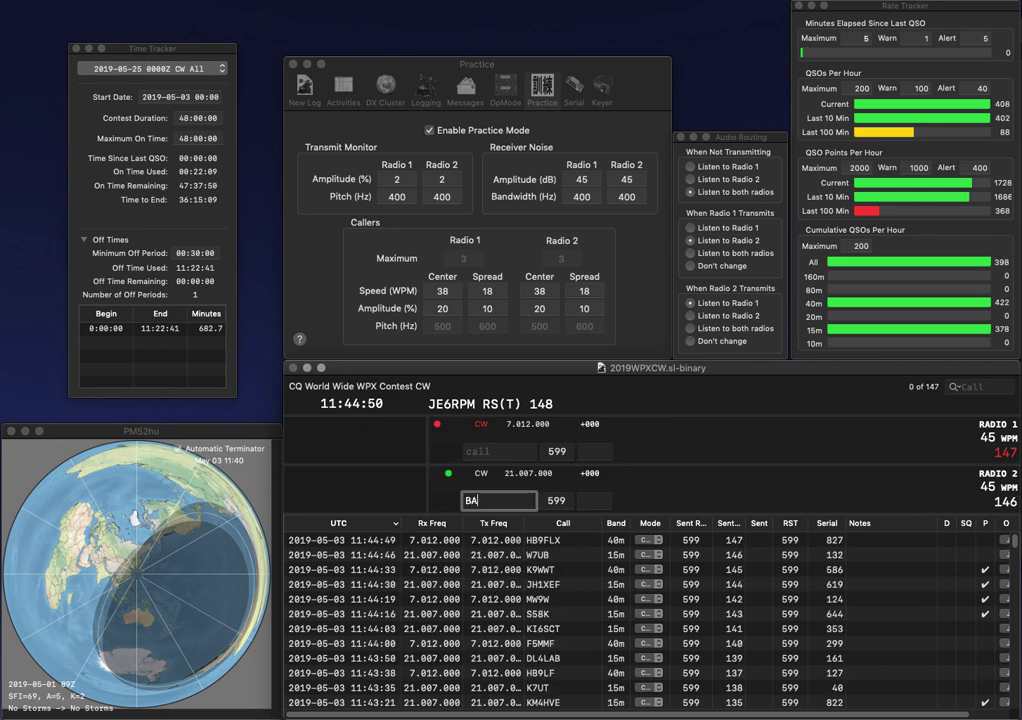
type("TK5AT")
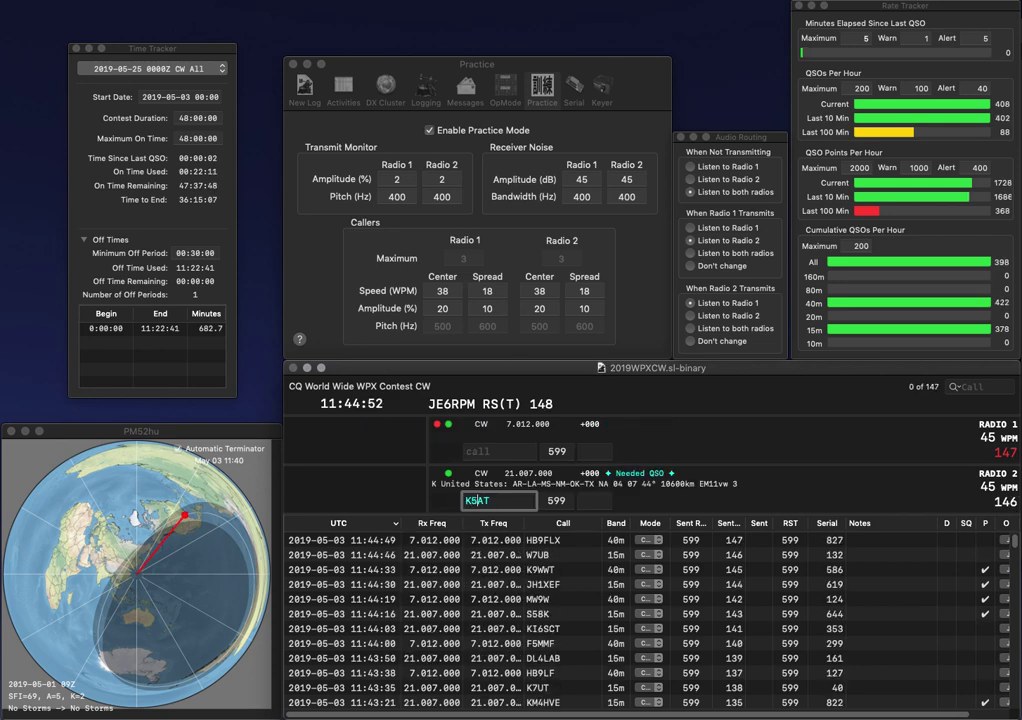
key("BackSpace")
type("H6")
key("Return")
type("G4")
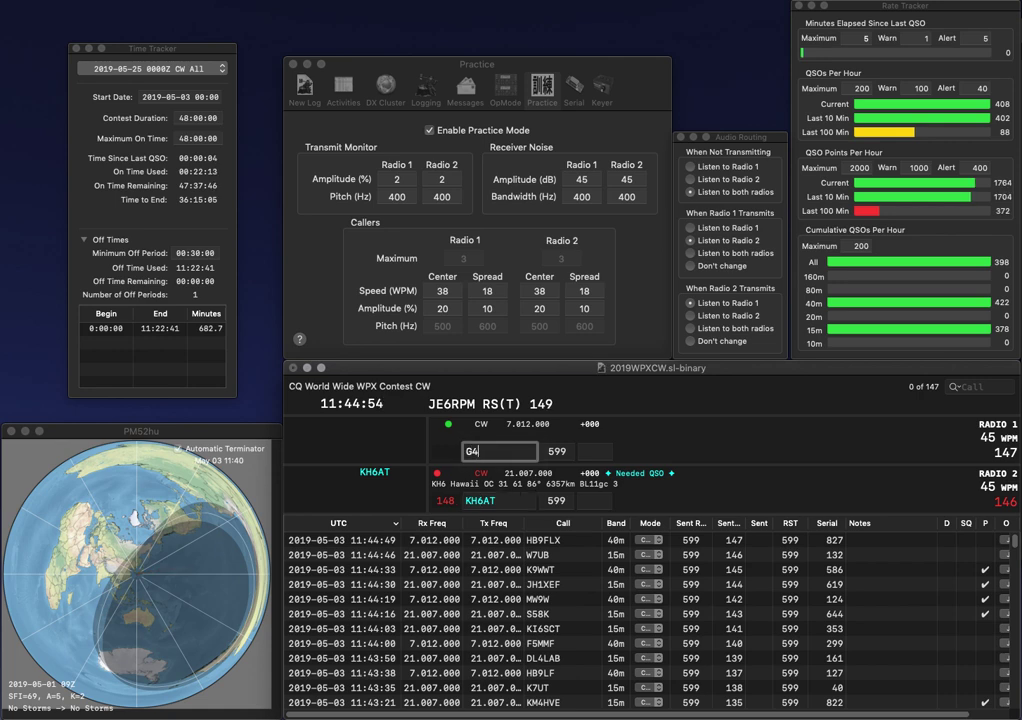
type("LST")
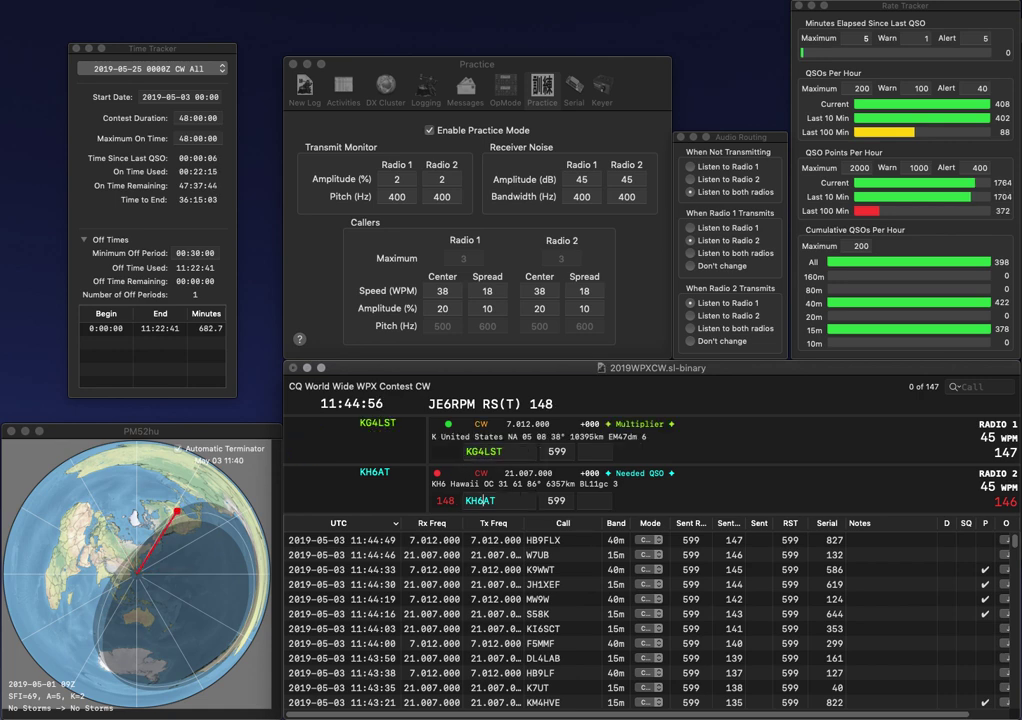
key("Return")
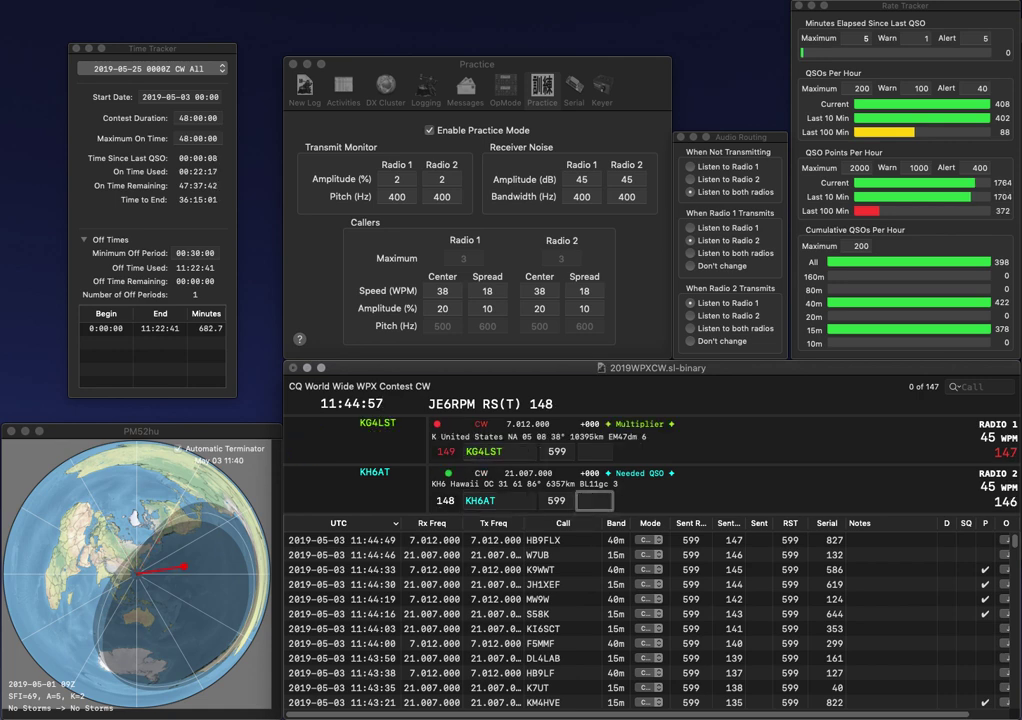
Step: Log KH6AT with received serial 178 on Radio 2 and KG4LST with received serial 747 on Radio 1
type("178")
key("Return")
type("747")
key("Return")
Step: Answer LU9DA on Radio 2 and K1VSJ on Radio 1
type("LU9DA")
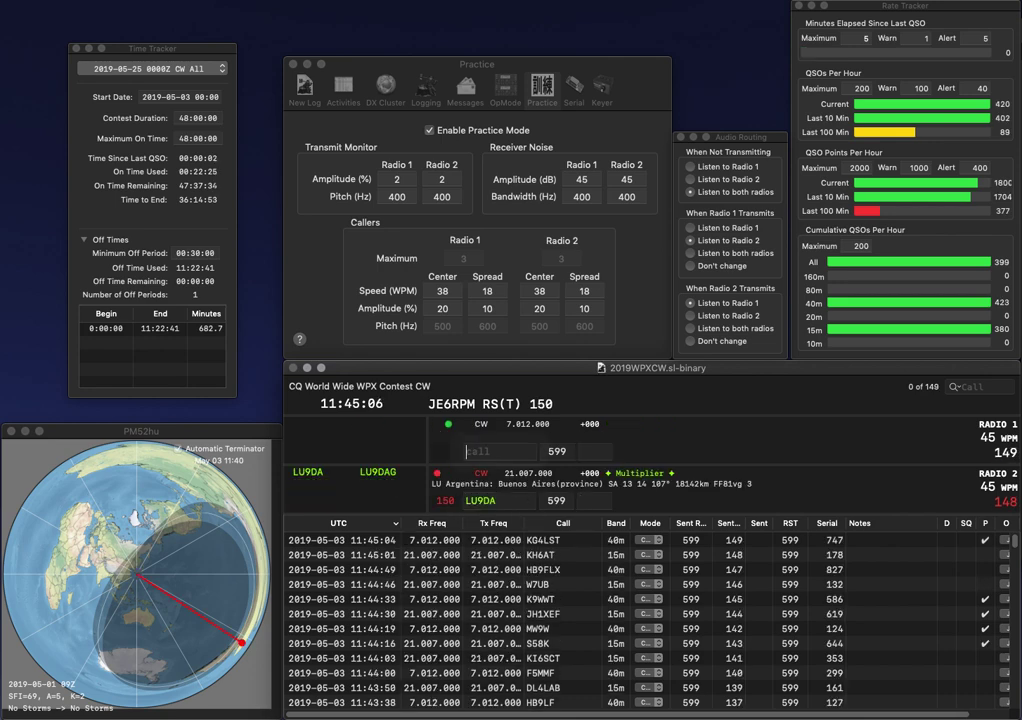
type("K1")
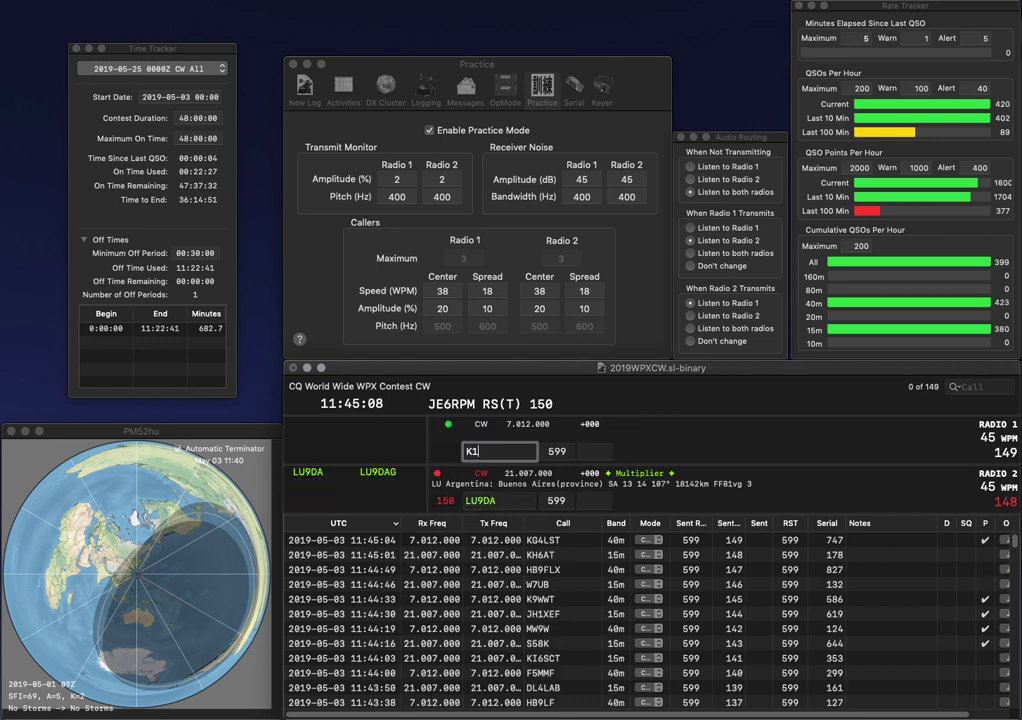
type("VSJ")
key("Return")
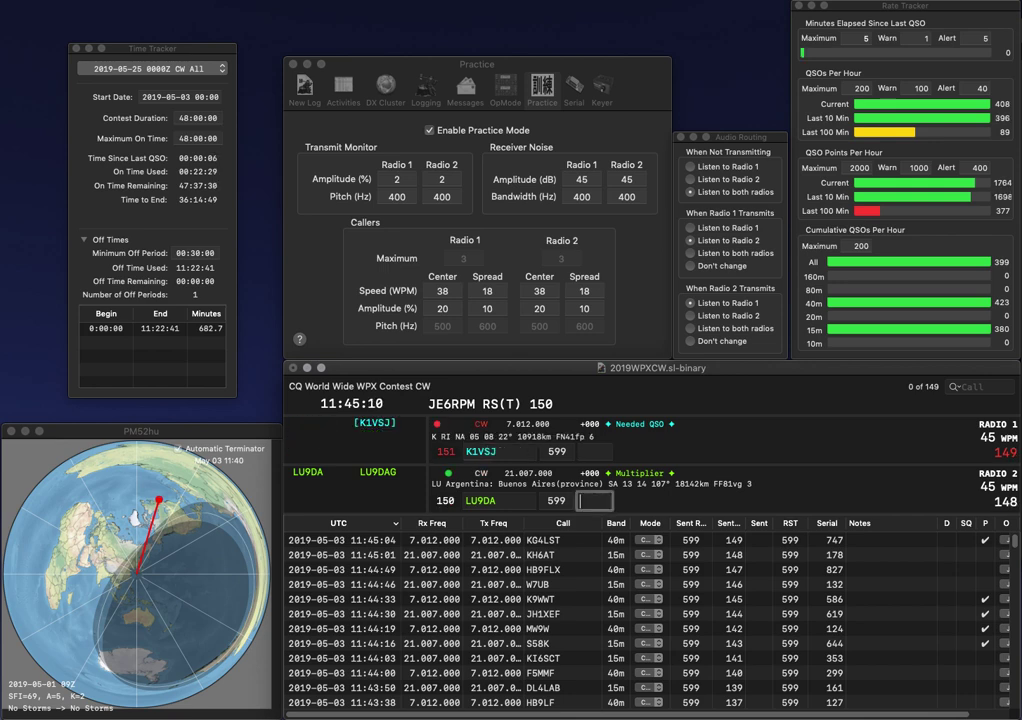
type("377")
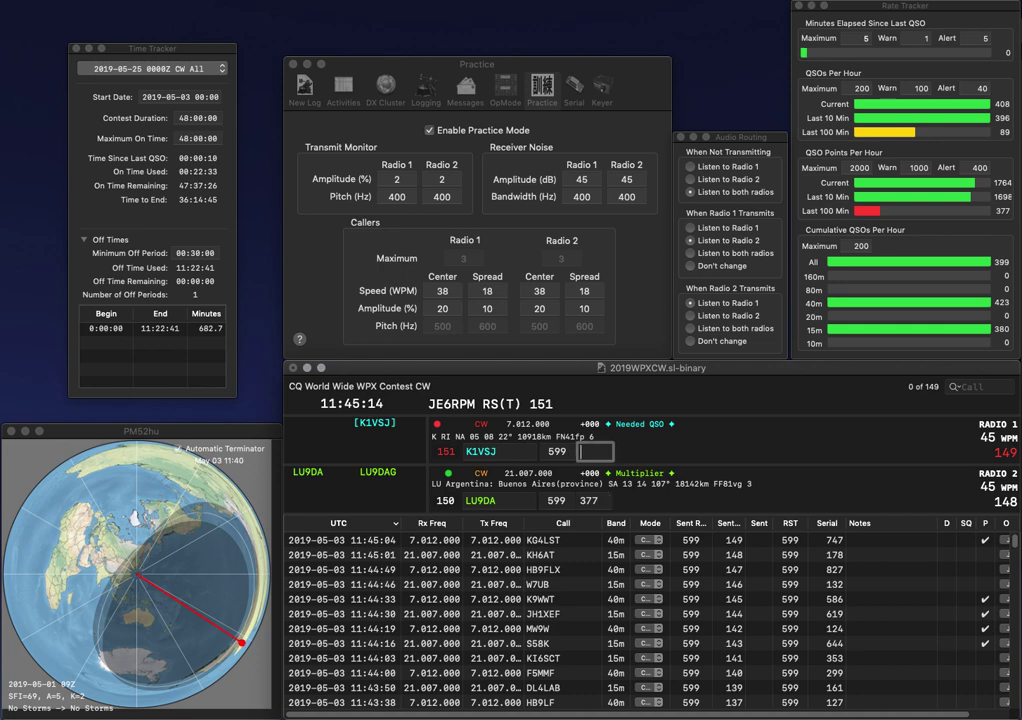
key("Return")
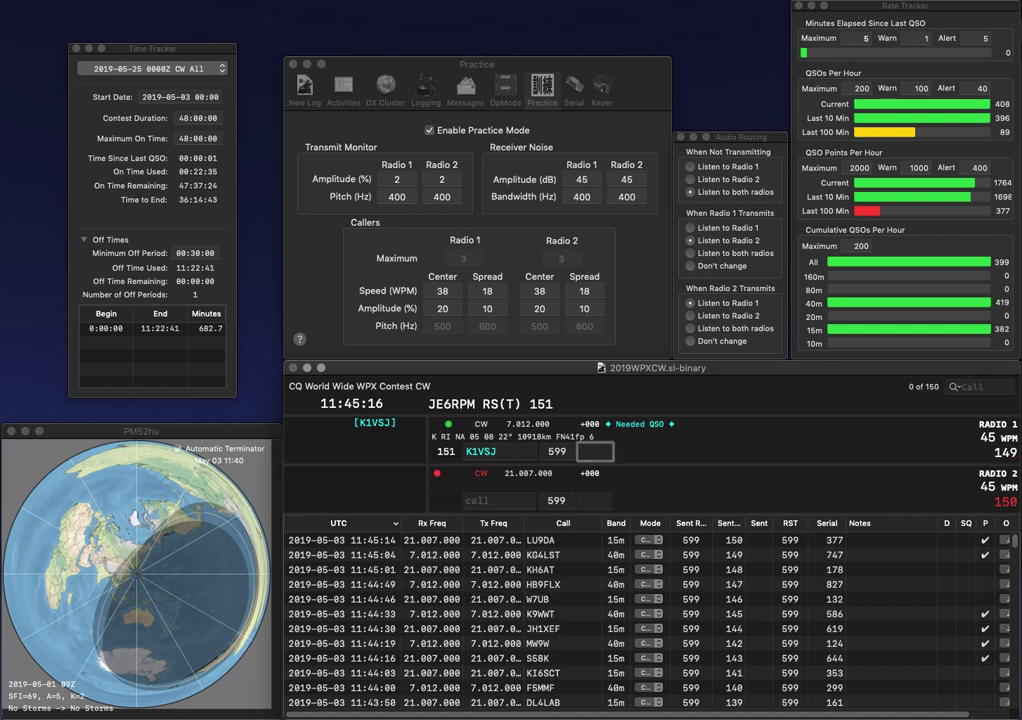
type("80")
key("Return")
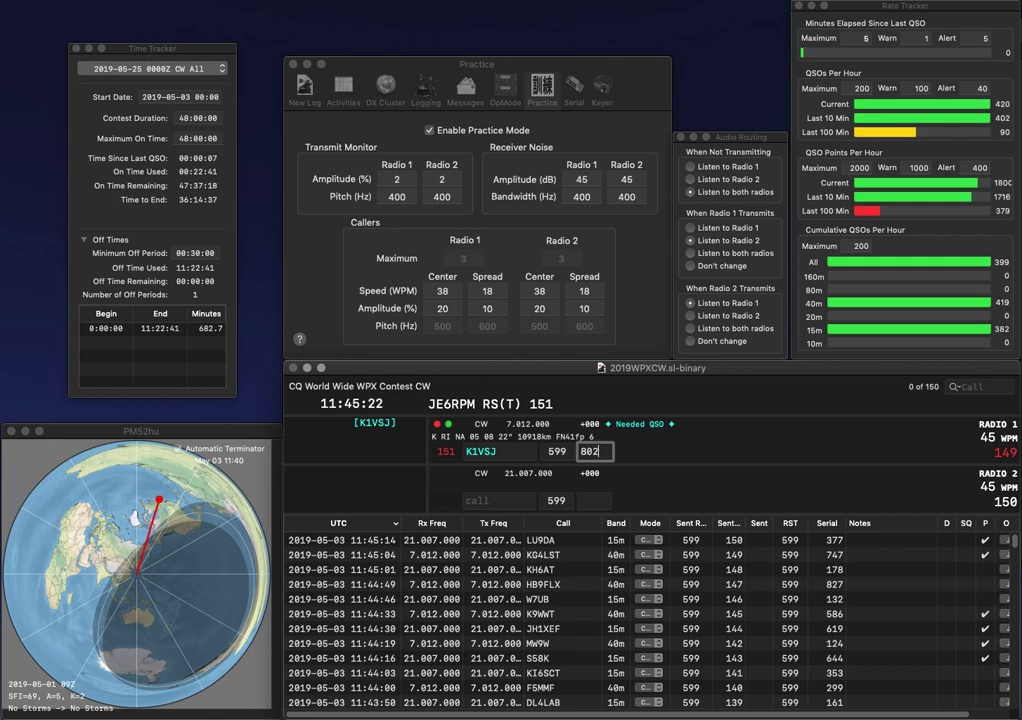
key("Return")
type("IZ7VII")
key("Return")
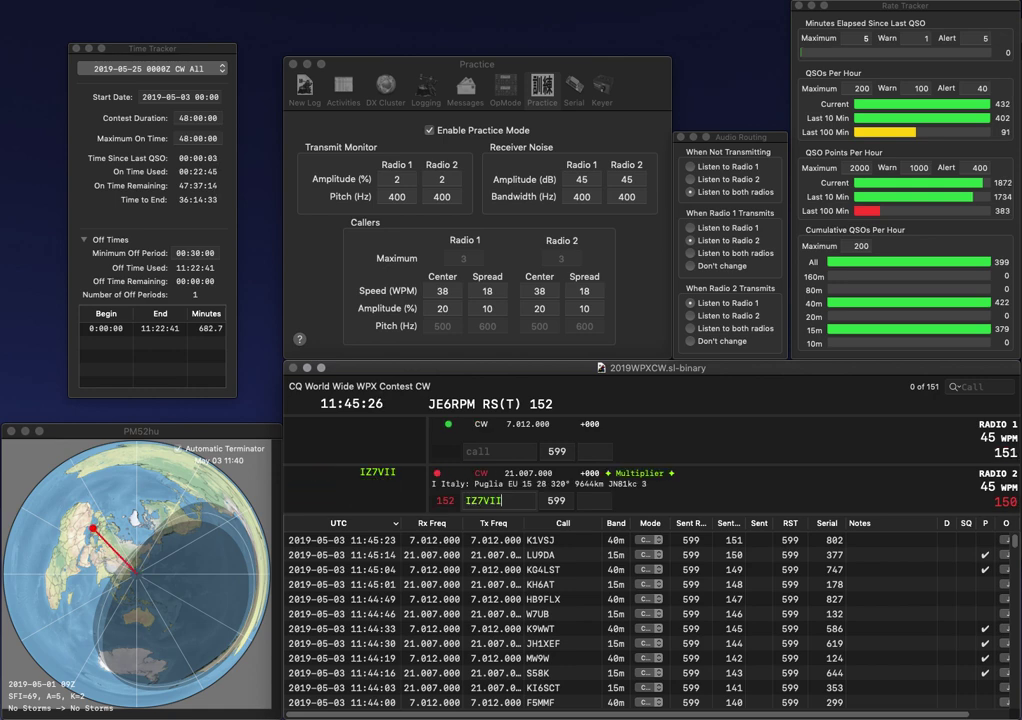
type("6CSO")
key("Home")
type("KK")
key("Return")
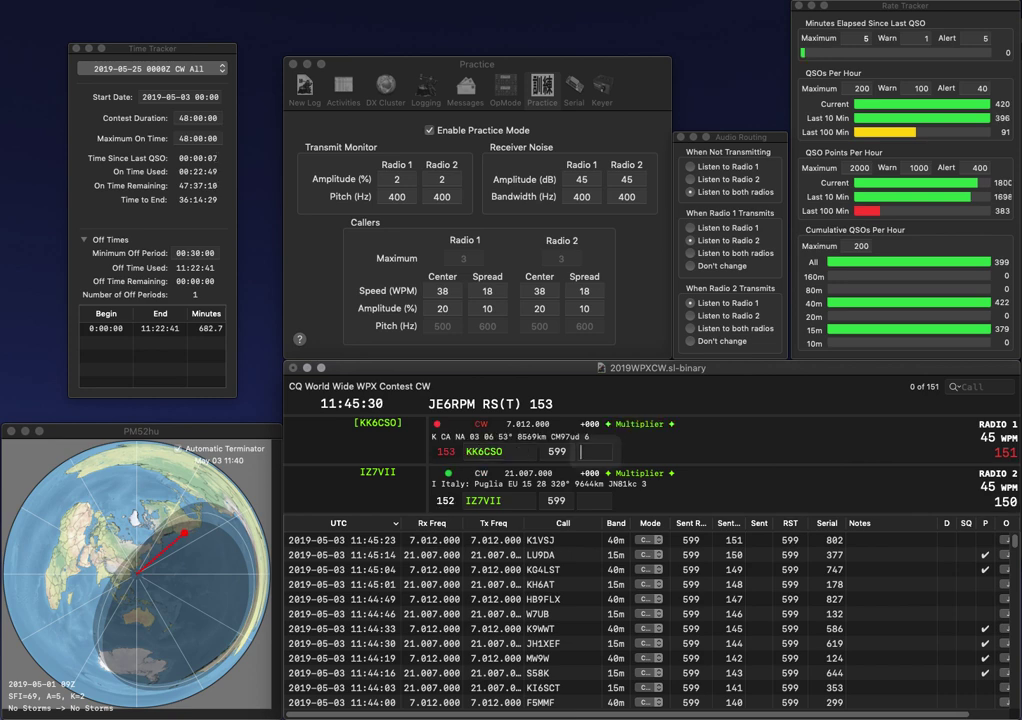
key("space")
type("258")
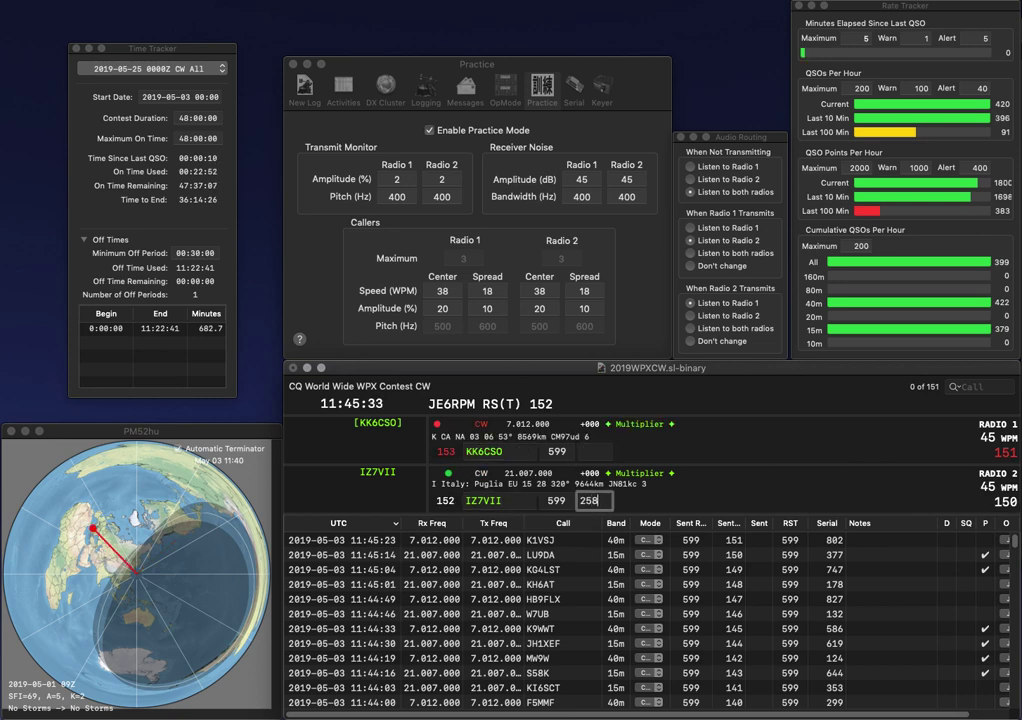
key("Return")
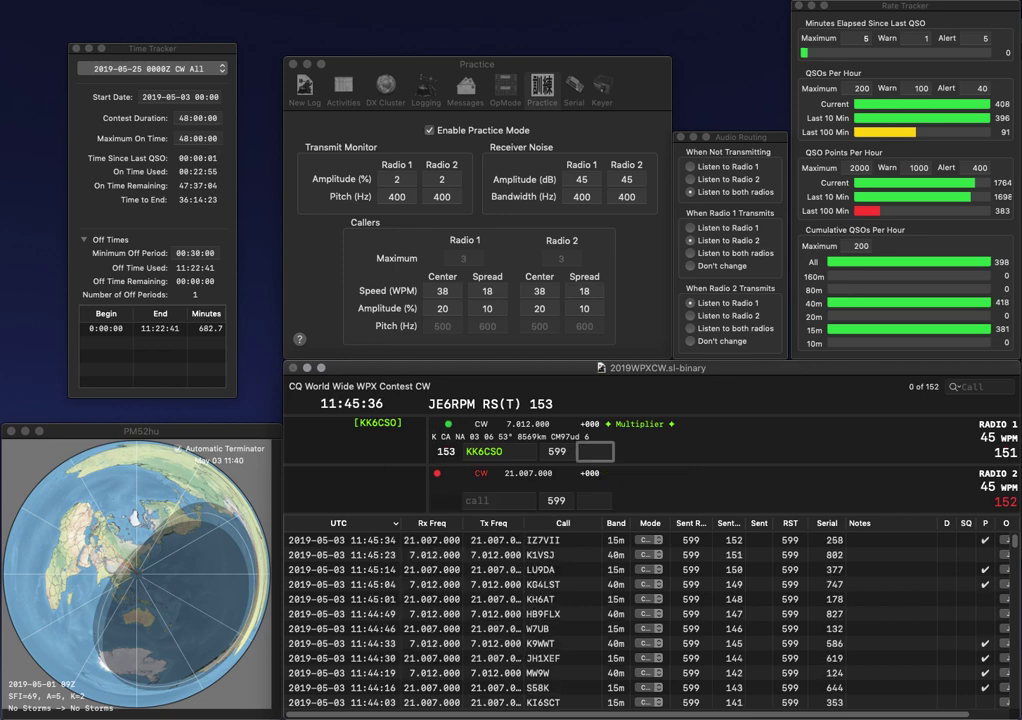
type("752")
key("Return")
type("AWZ")
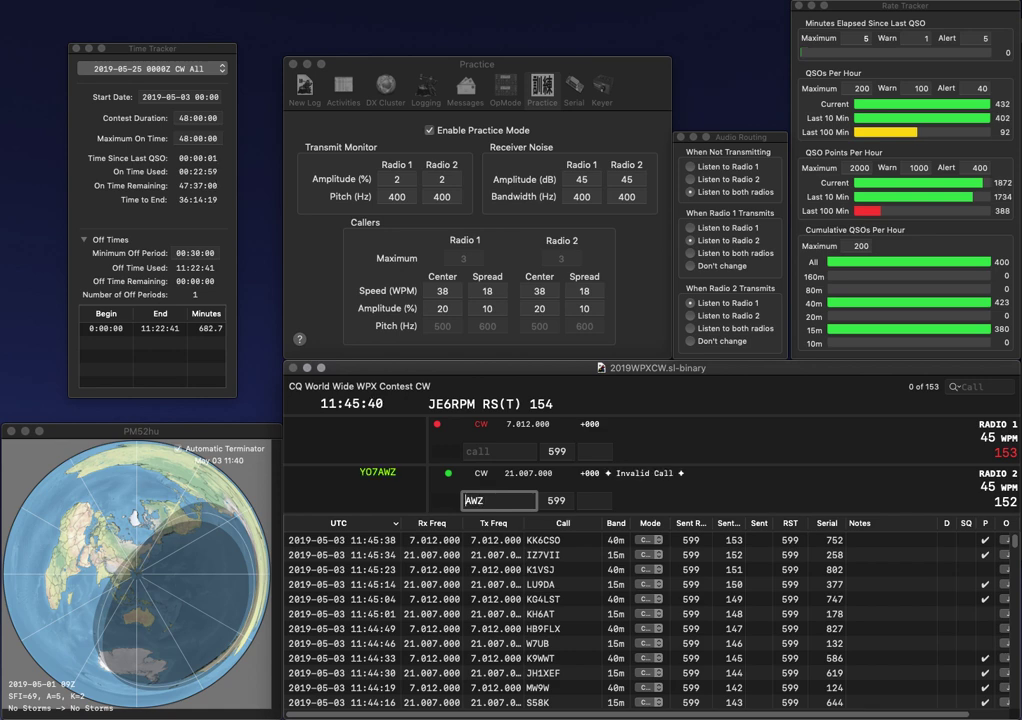
type("K7")
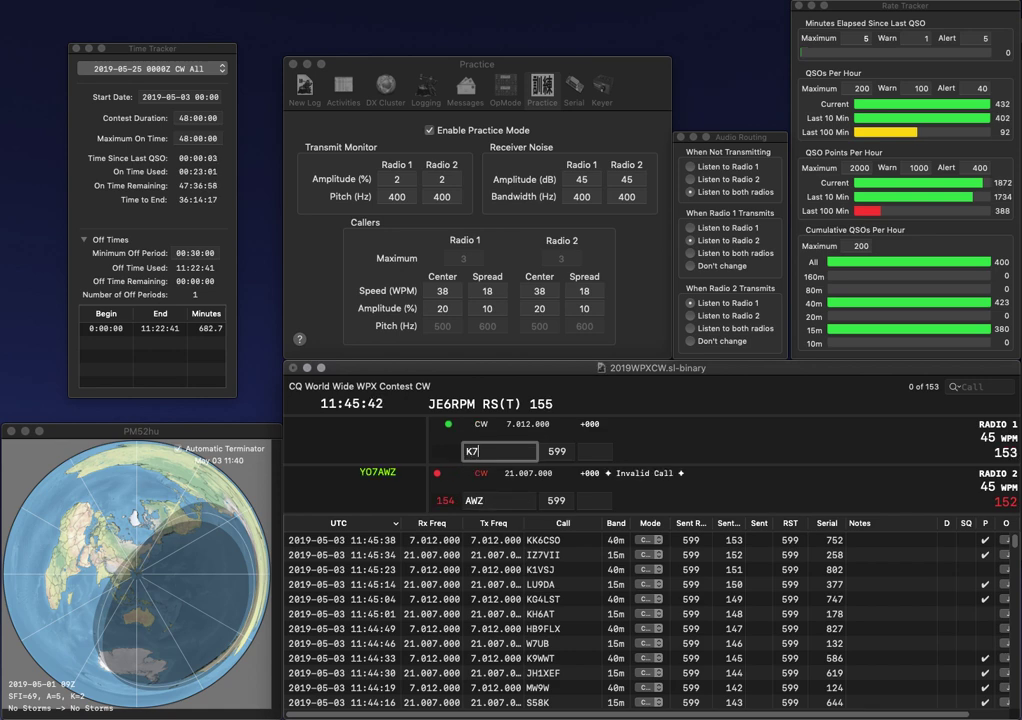
type("PI")
key("Return")
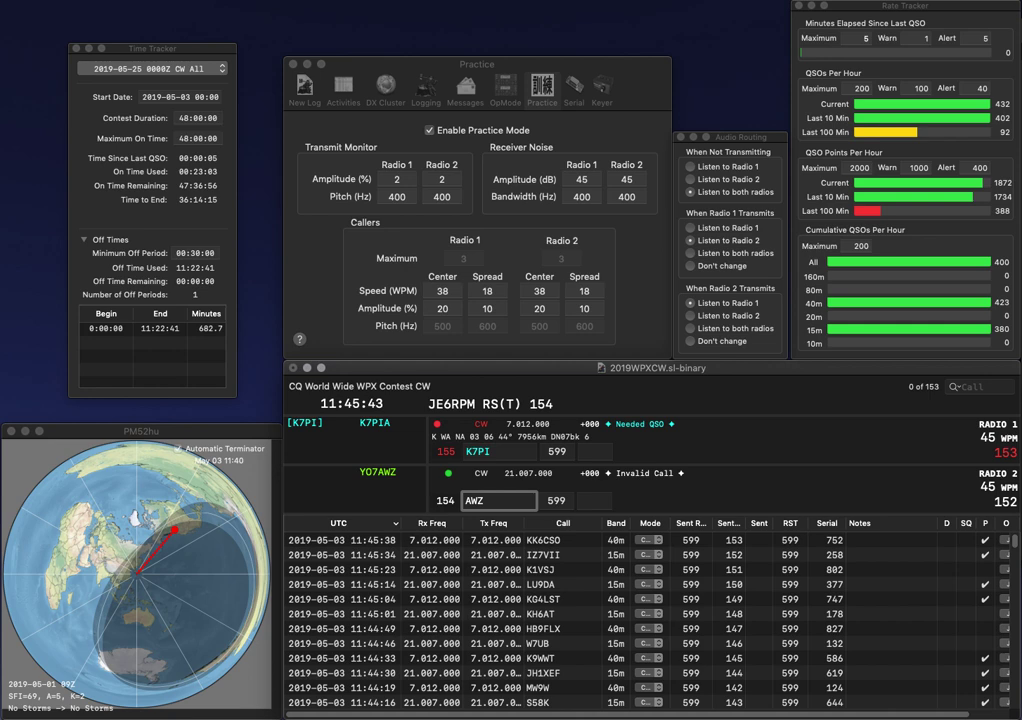
key("Home")
key("Delete")
type("BG7")
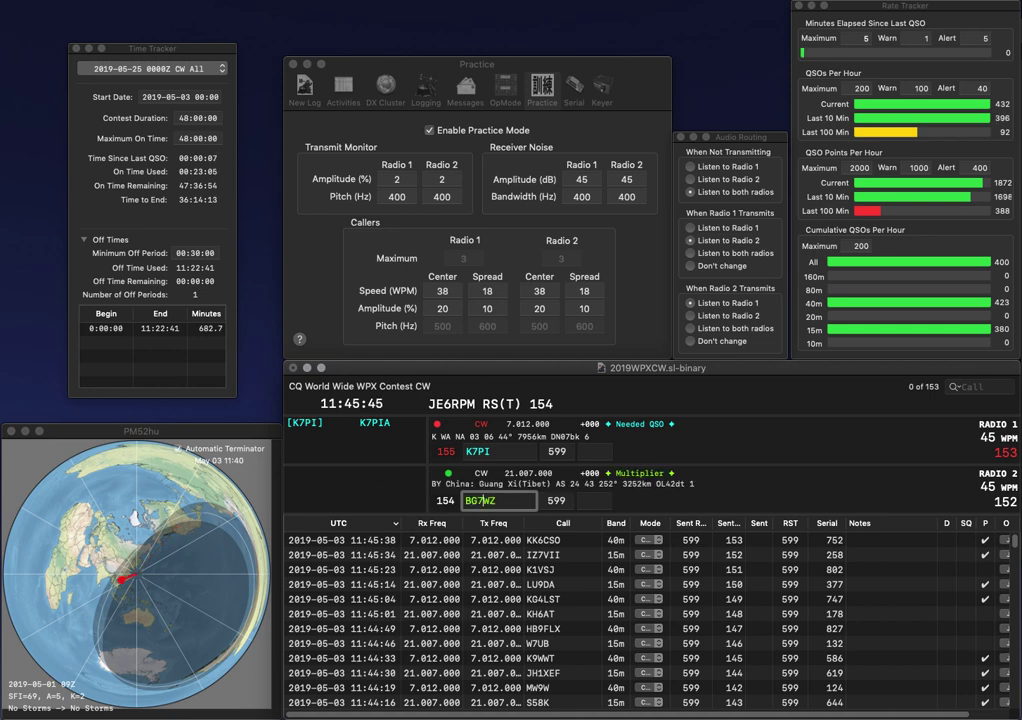
key("Return")
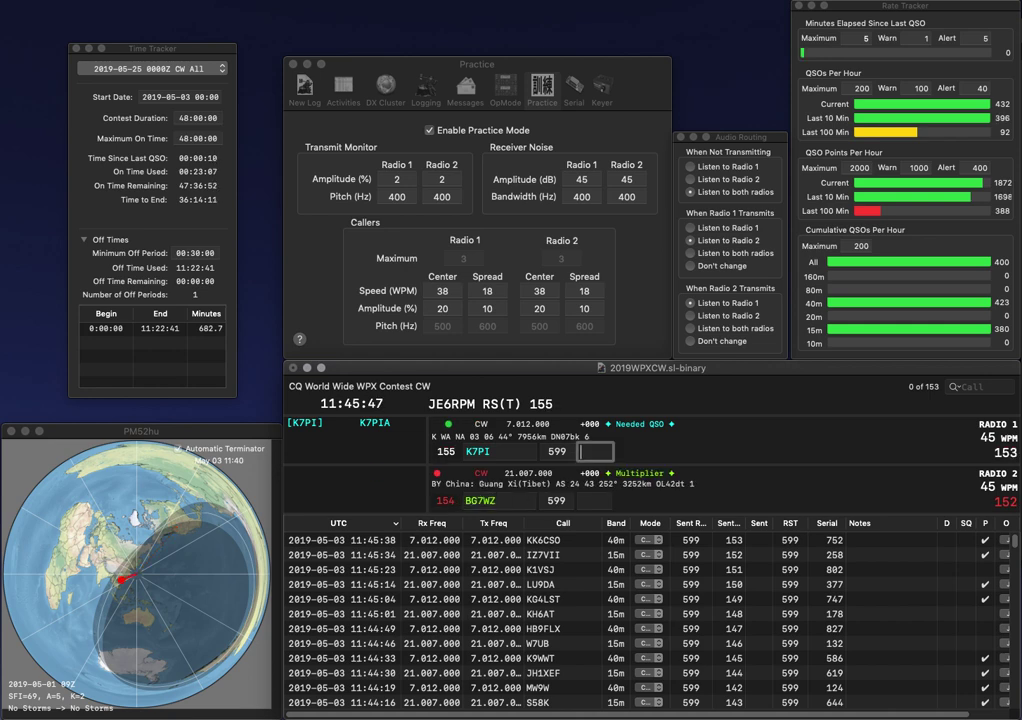
type("501")
key("Return")
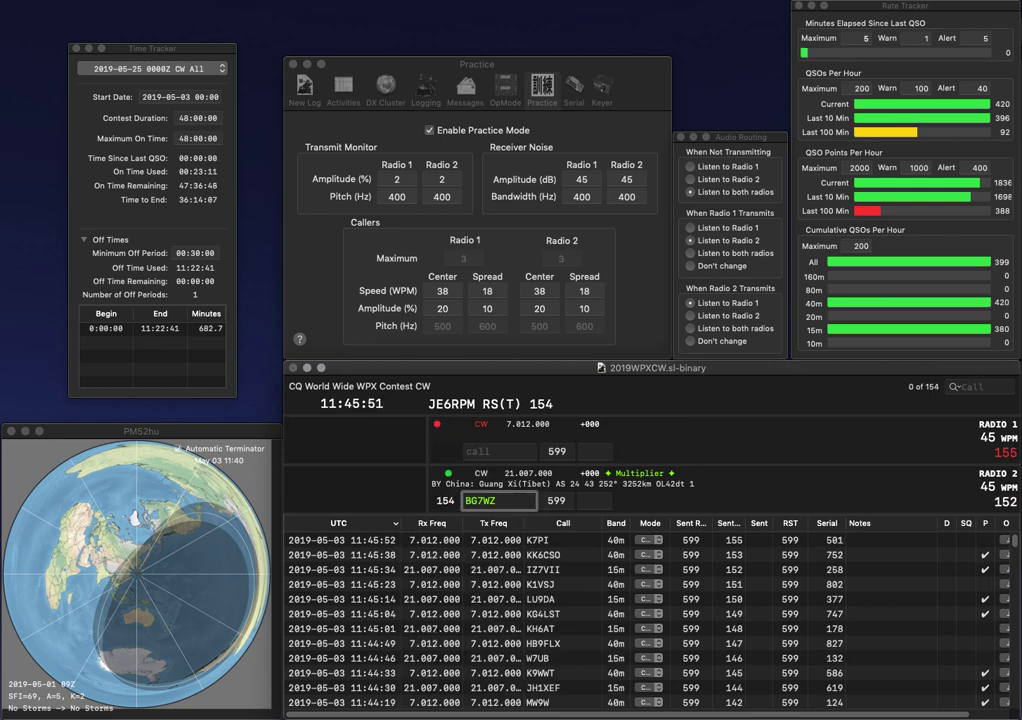
key("Left")
key("Left")
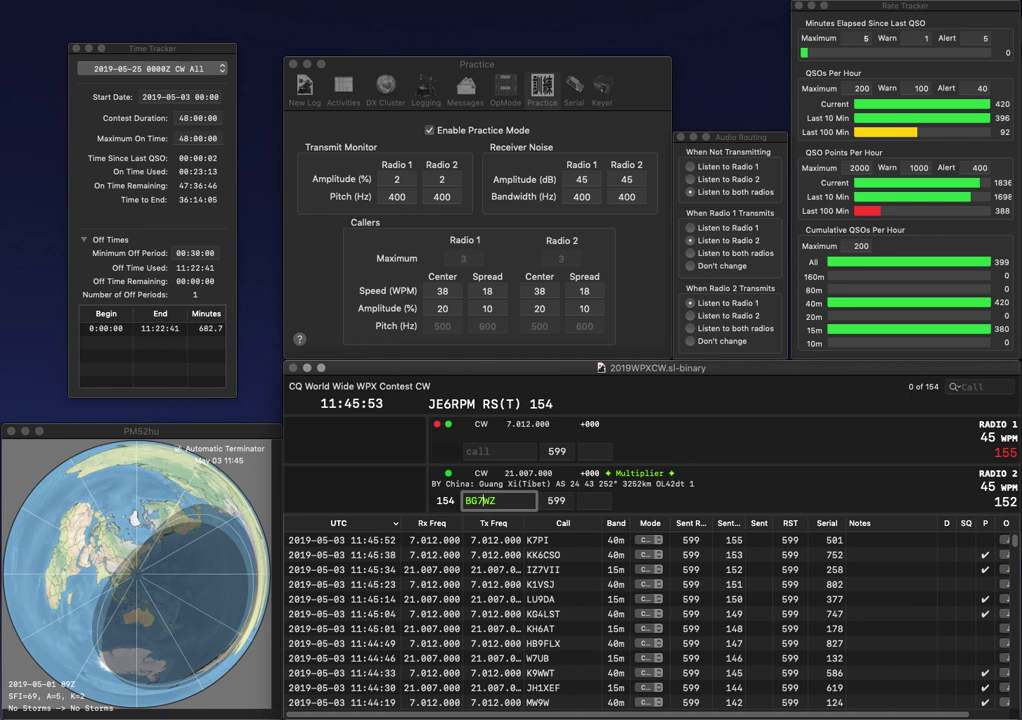
type("I")
key("Return")
type("2")
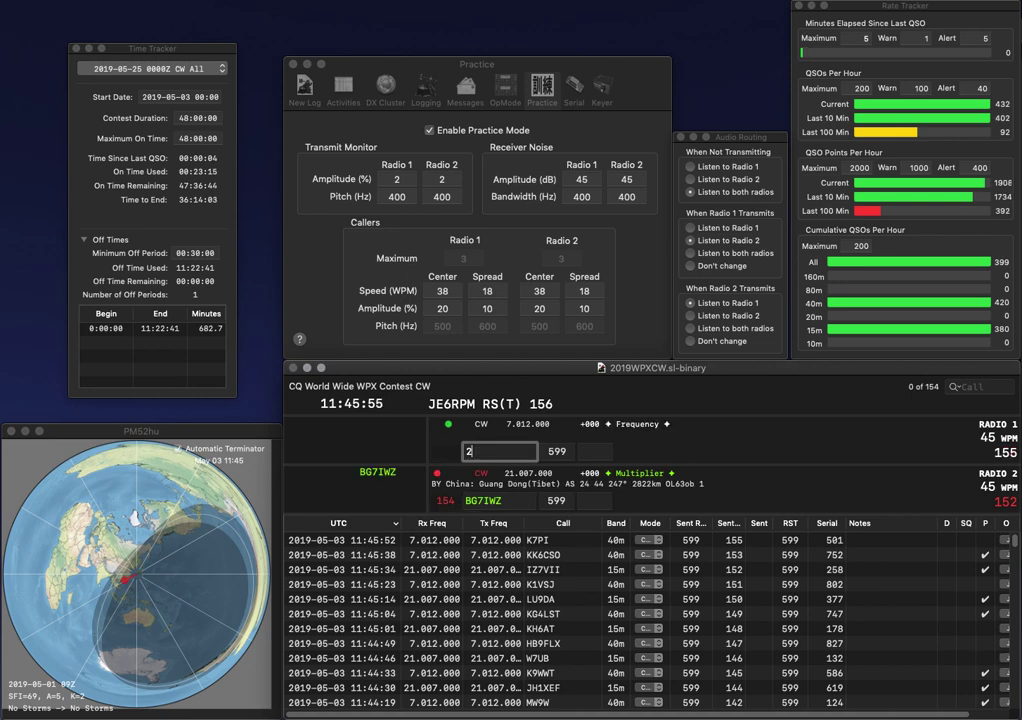
type("WGFWA2WGF")
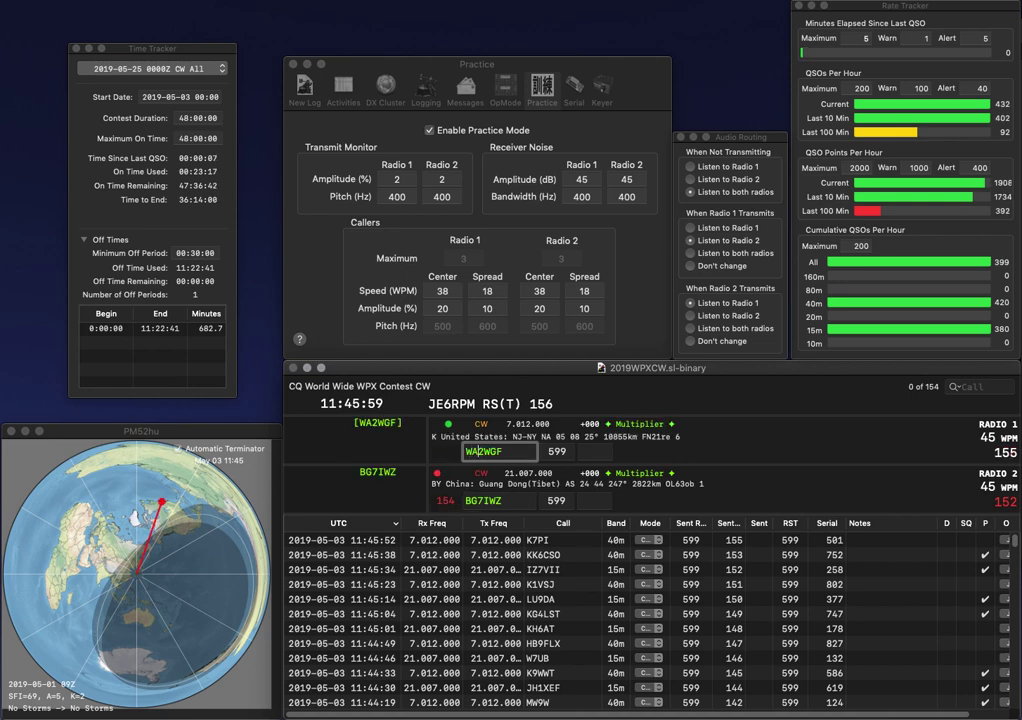
key("Return")
key("Tab")
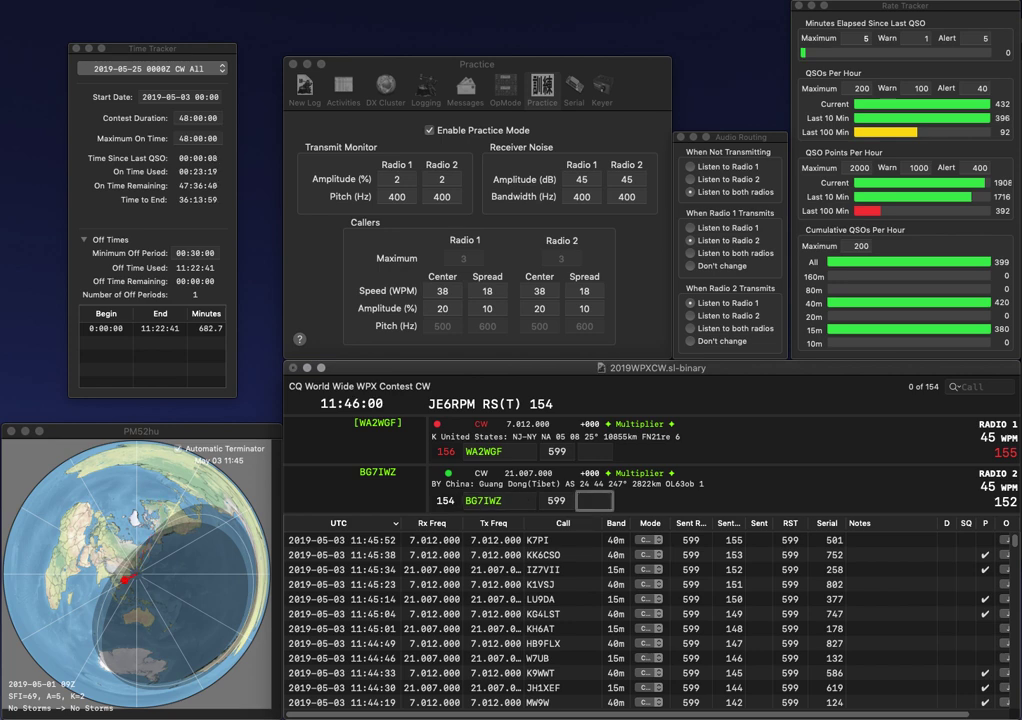
type("587")
key("Return")
key("Tab")
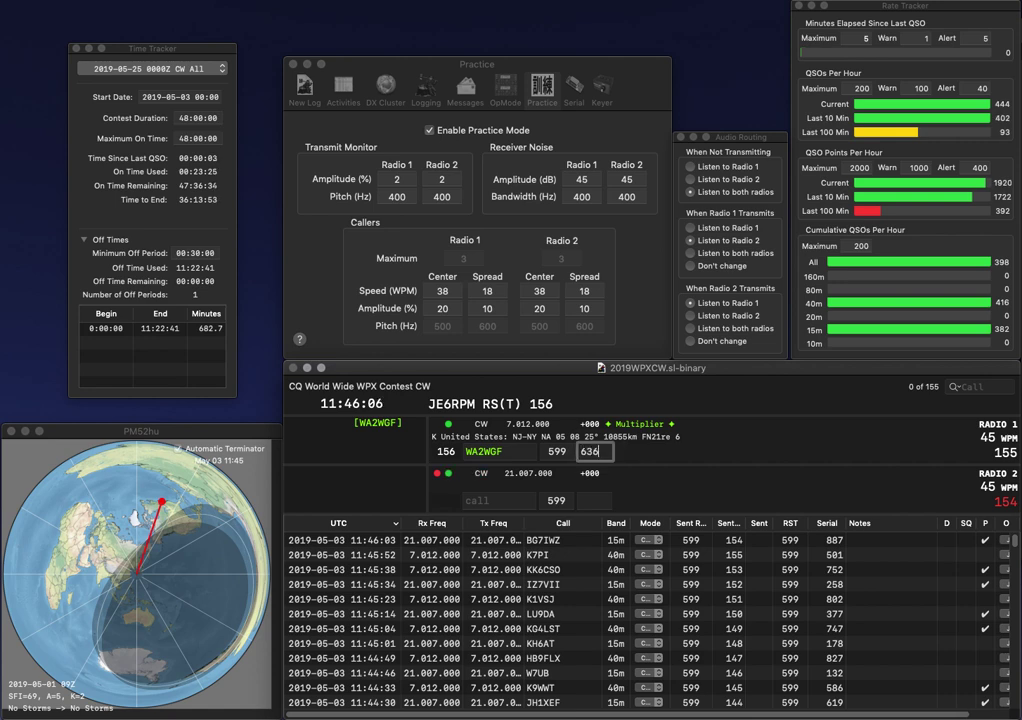
key("Return")
Step: Answer IZ0MQN on Radio 2 and the partial call US0 on Radio 1
type("IZ0MQ")
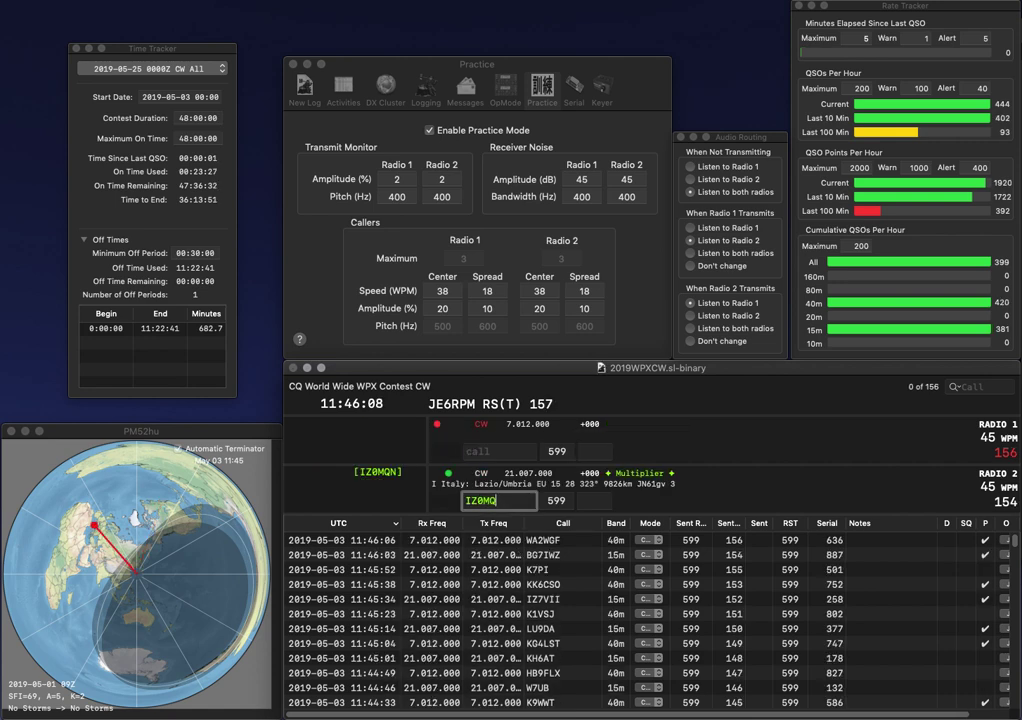
type("N")
key("Return")
type("G")
key("BackSpace")
type("US9")
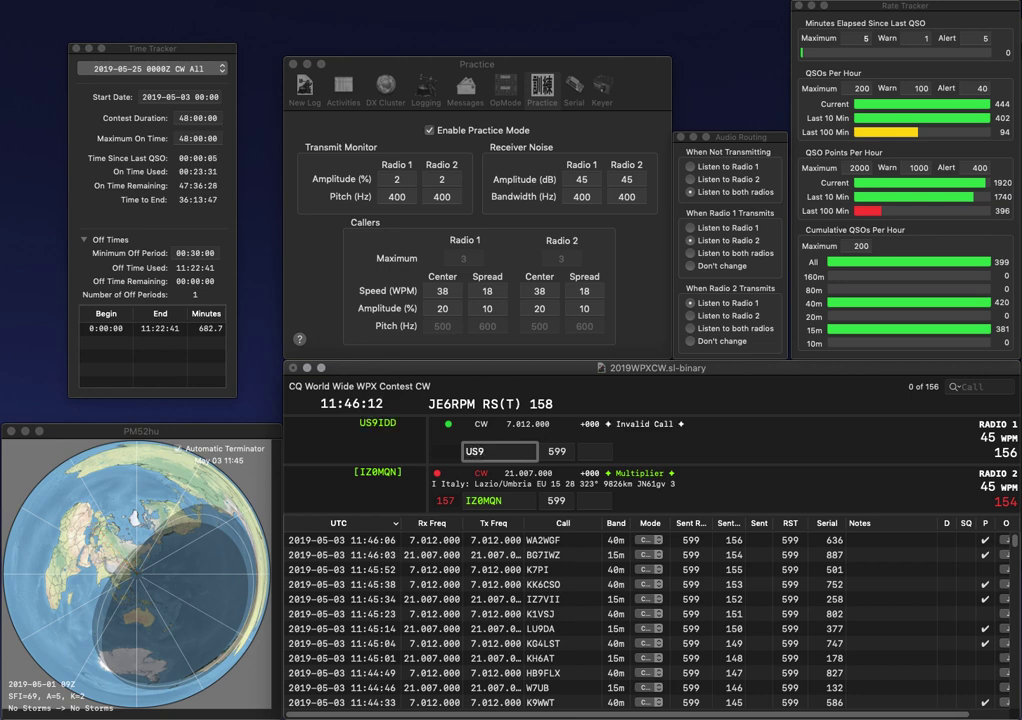
key("BackSpace")
type("0")
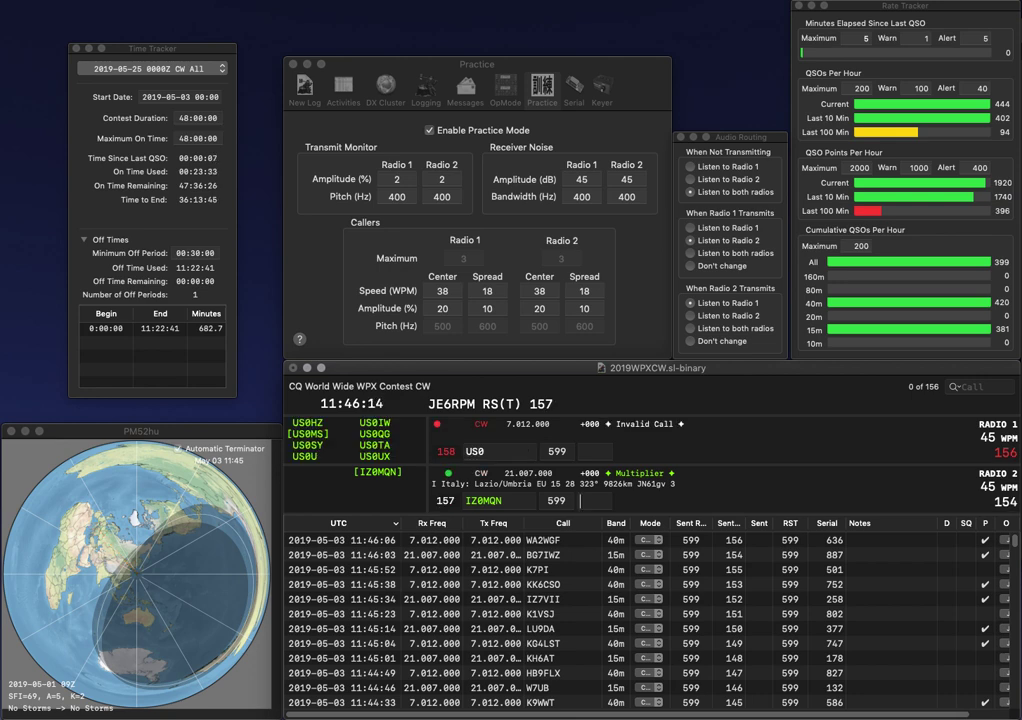
Step: Log IZ0MQN with received serial 369 on Radio 2
key("Tab")
type("369")
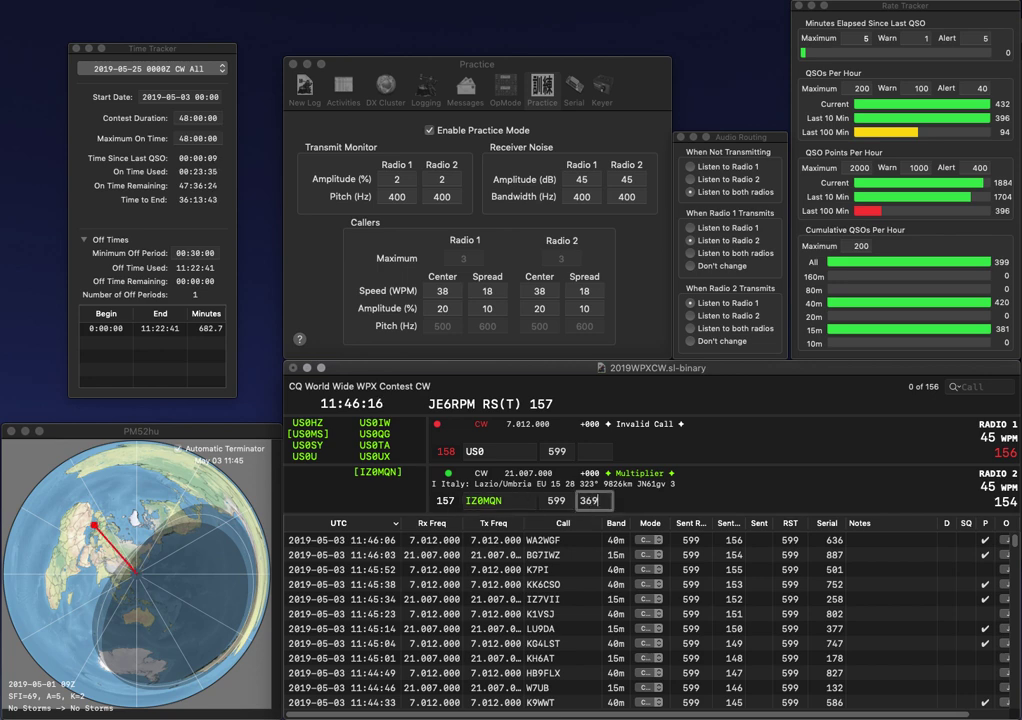
key("Return")
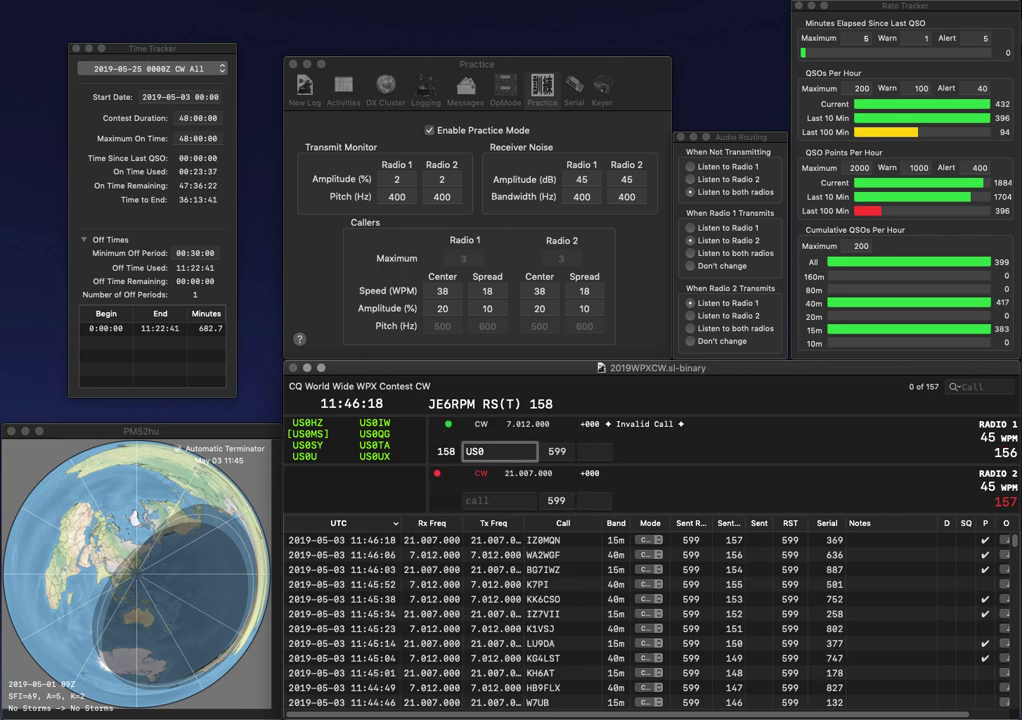
key("BackSpace")
type("8US")
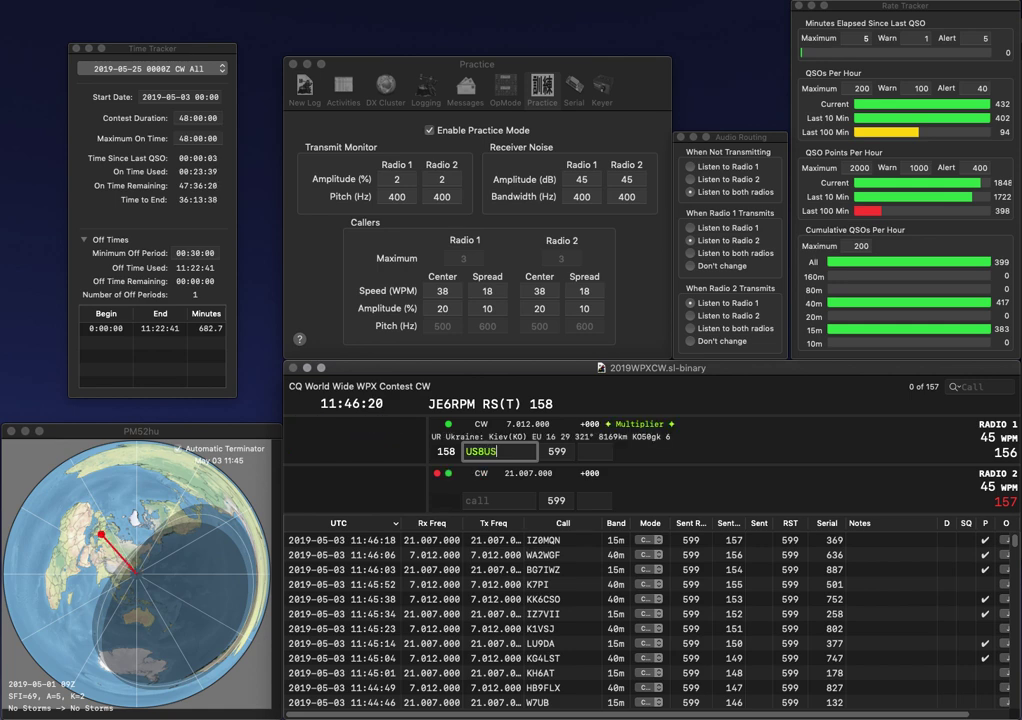
key("BackSpace")
key("BackSpace")
type("IA")
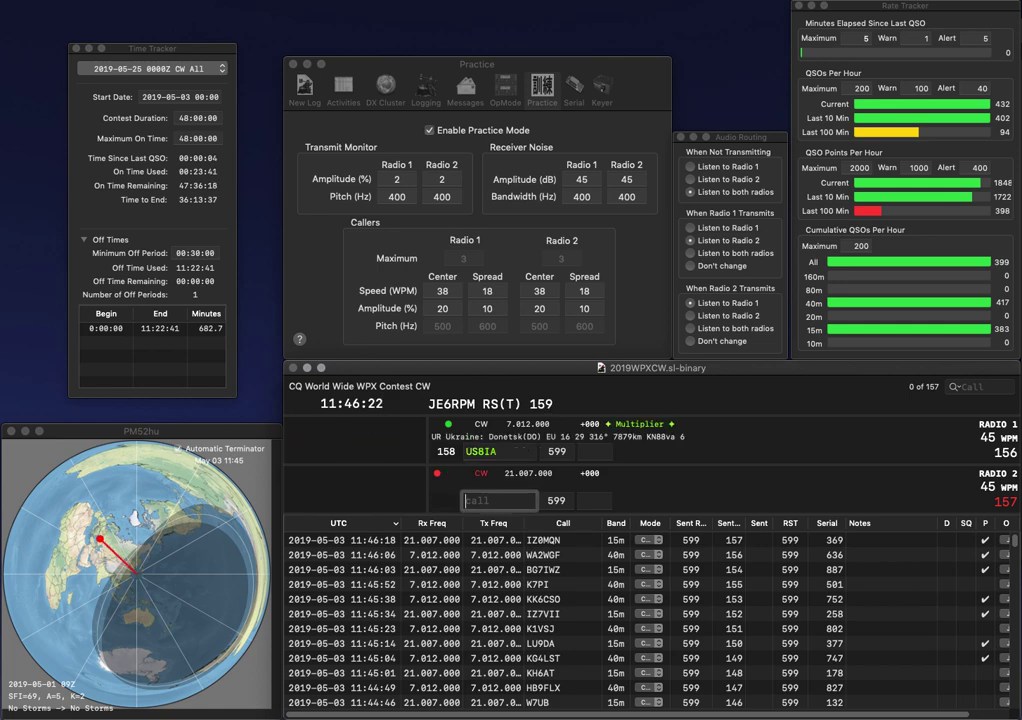
key("Return")
type("KE5")
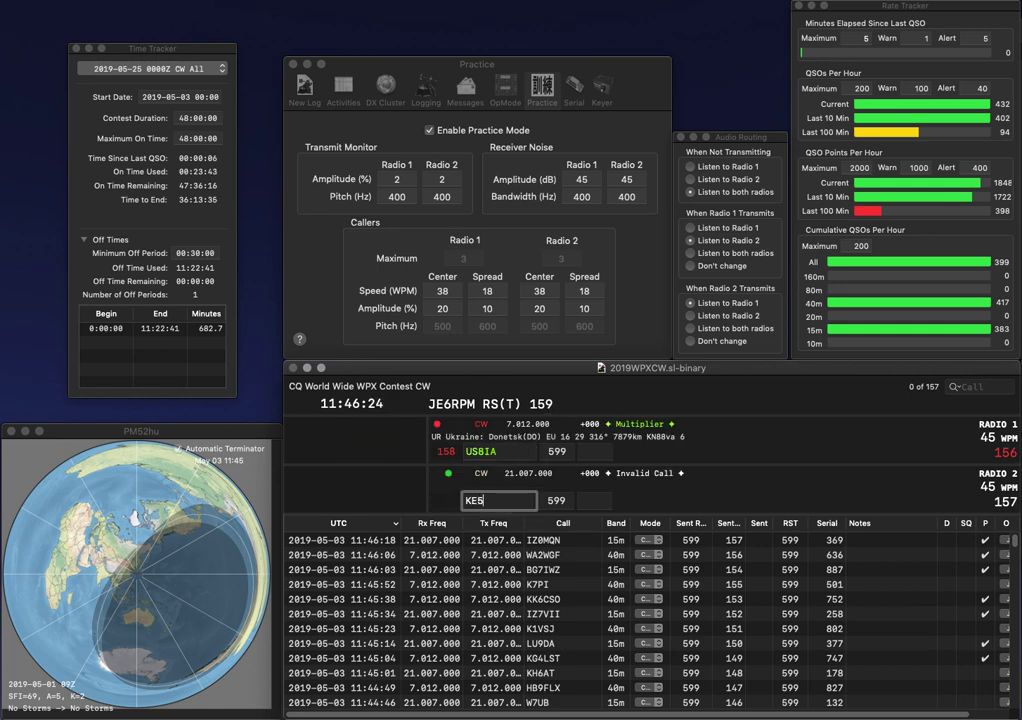
type("SCC")
key("Return")
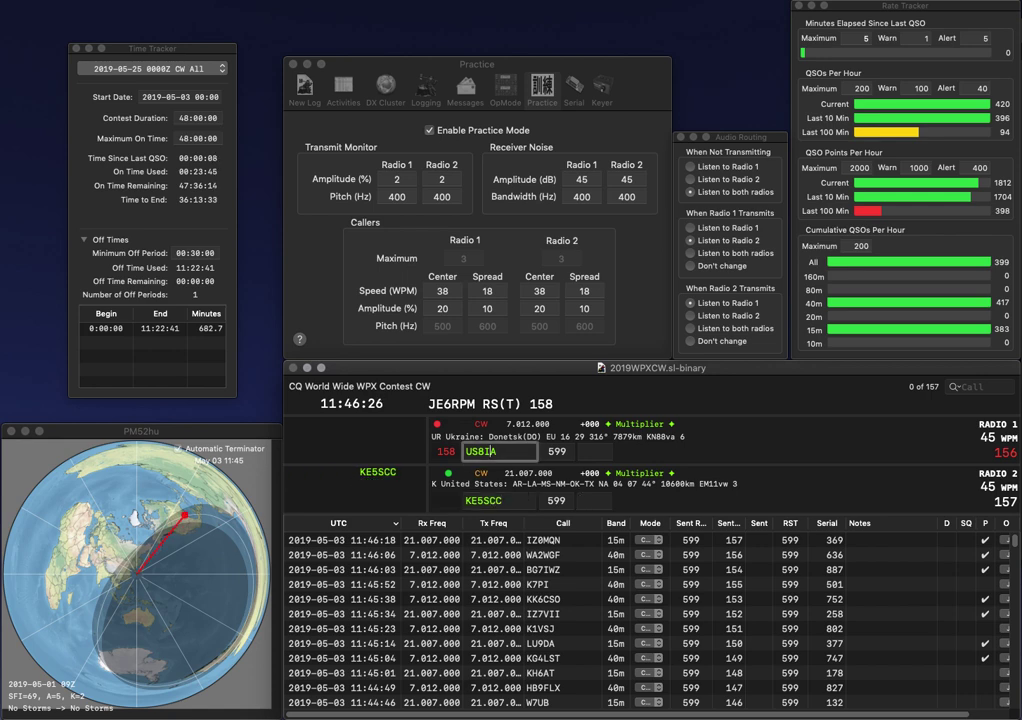
Step: Correct the Radio 1 call to US8UA and send the exchange again
key("Left")
key("Left")
key("BackSpace")
type("7")
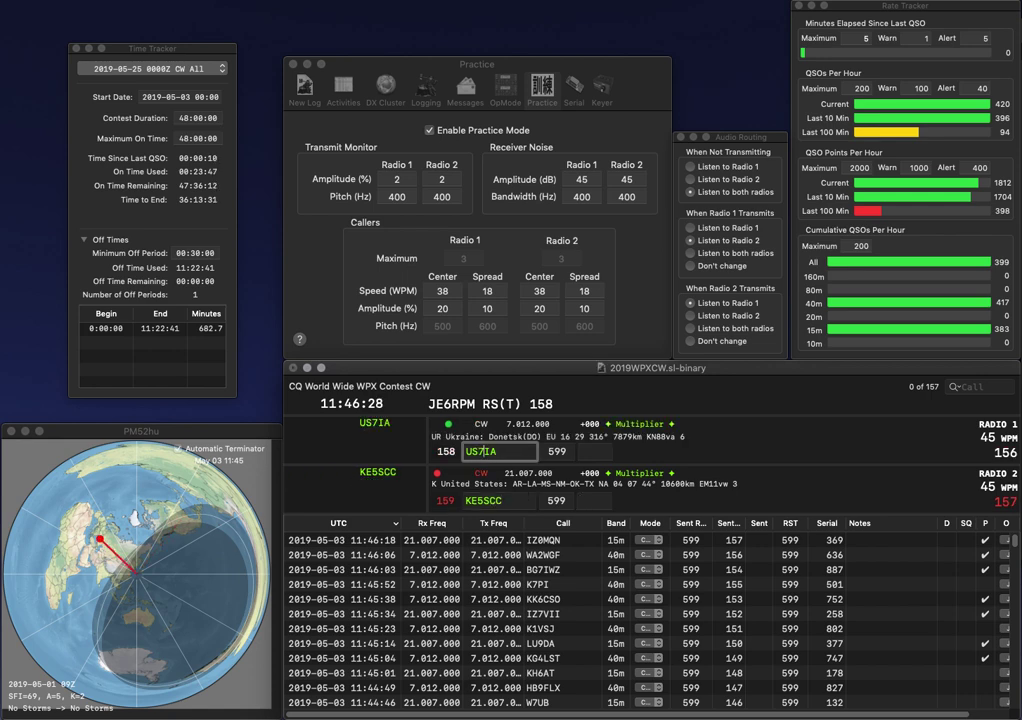
key("BackSpace")
type("8")
key("Right")
key("BackSpace")
type("U")
key("Return")
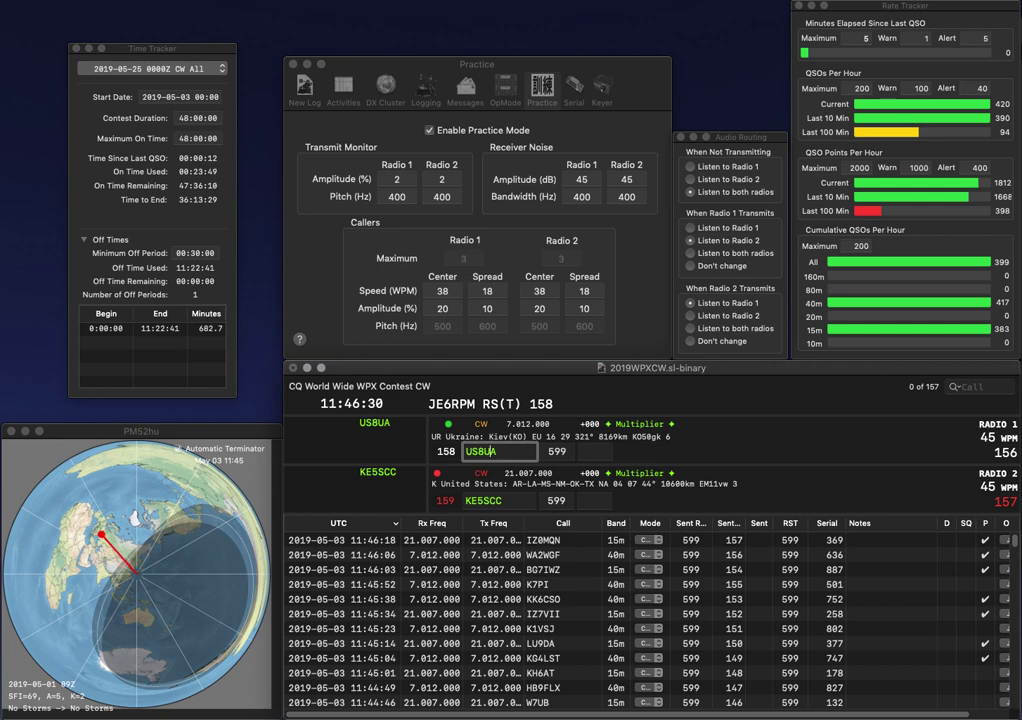
type("404")
key("Return")
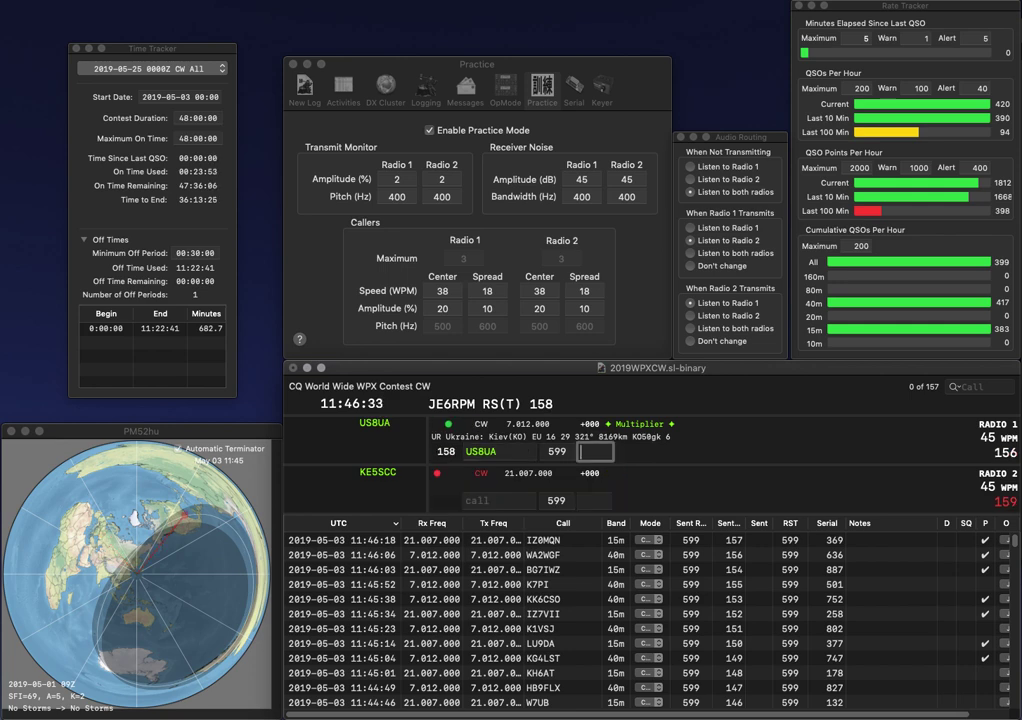
type("272")
key("Return")
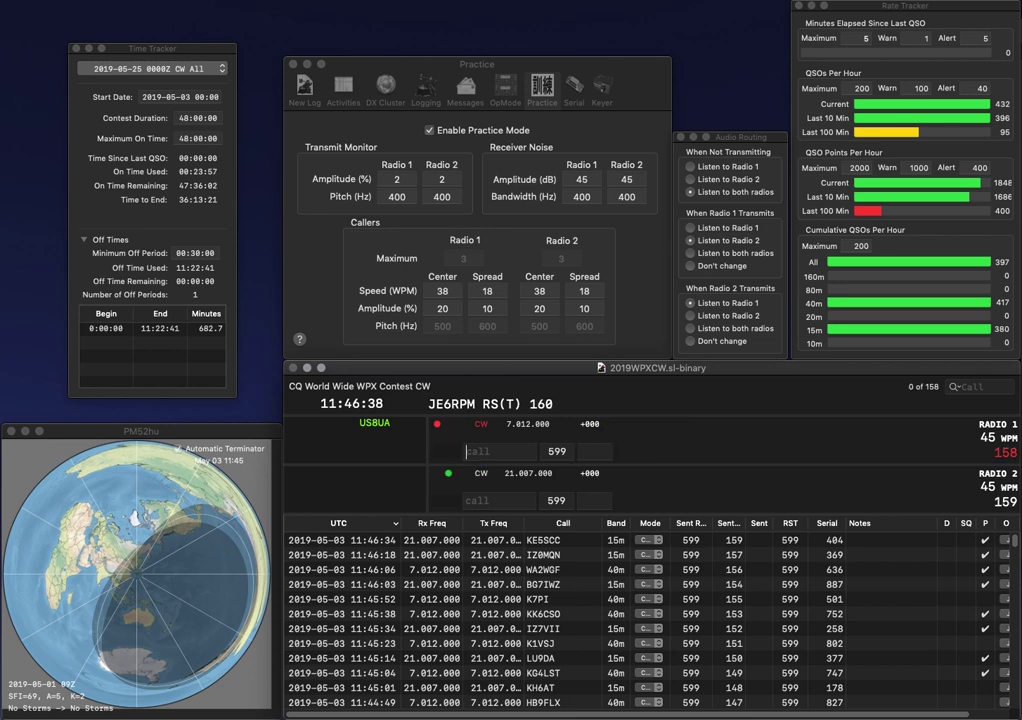
Step: Answer UR7VT on Radio 2 and G8NT on Radio 1
type("URVT")
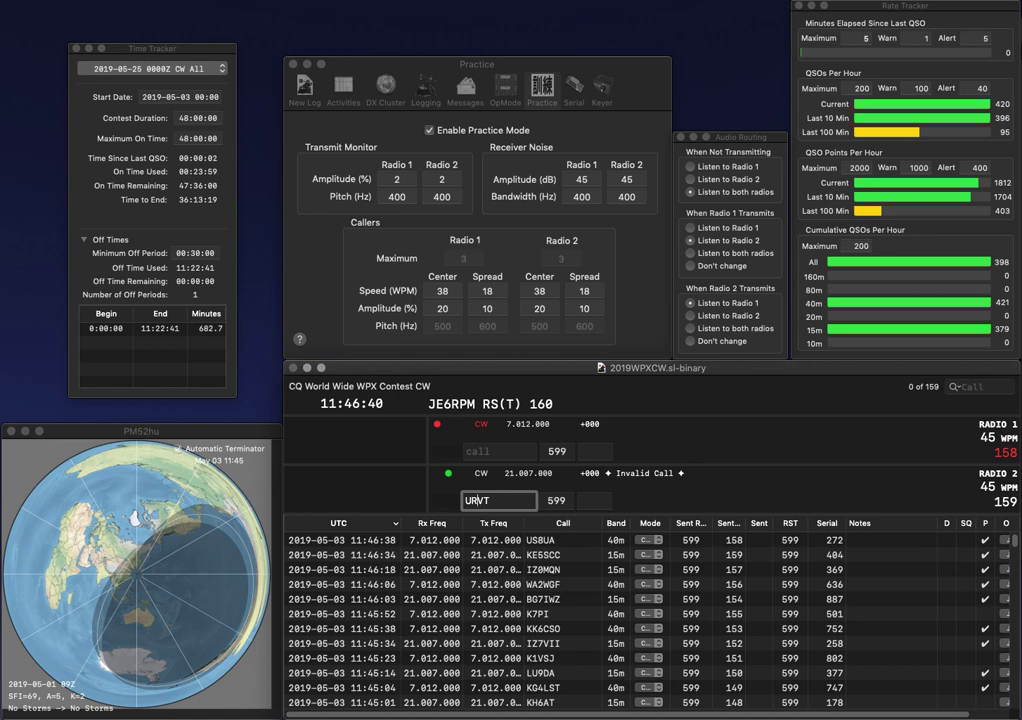
type("7")
key("Return")
type("G8NT")
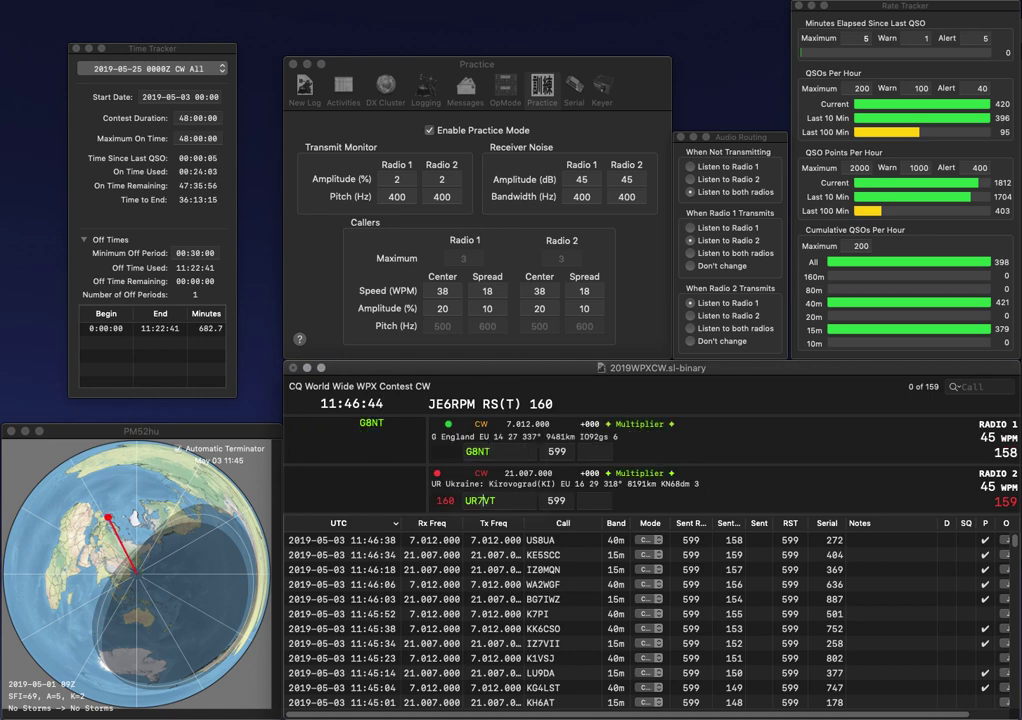
key("Return")
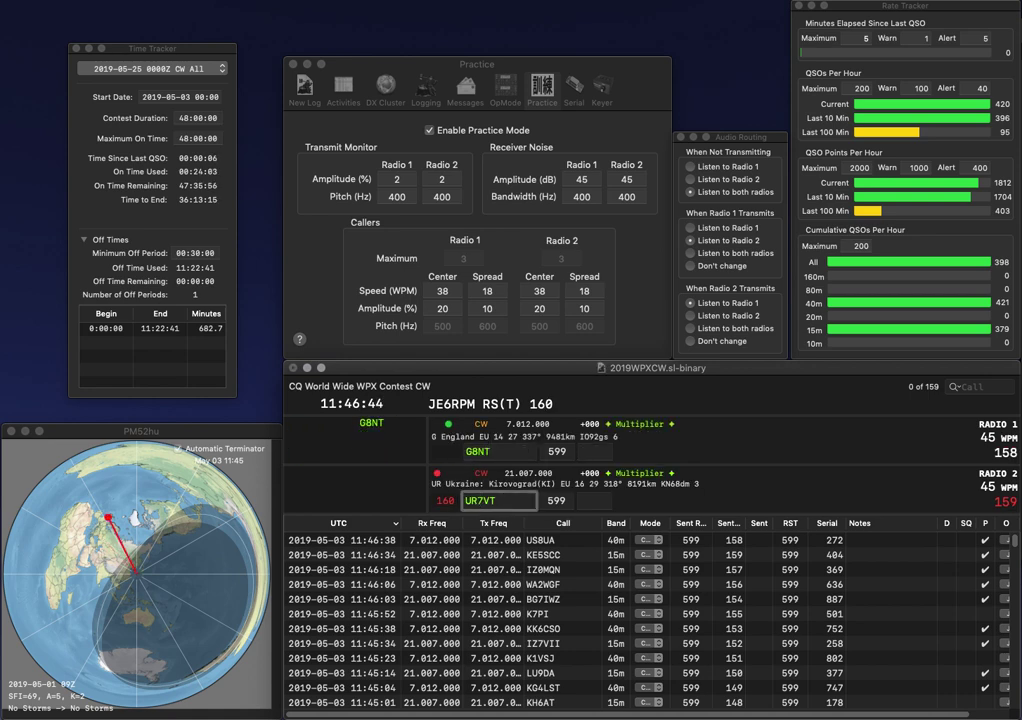
key("BackSpace")
type("4")
key("Delete")
type("U")
key("Return")
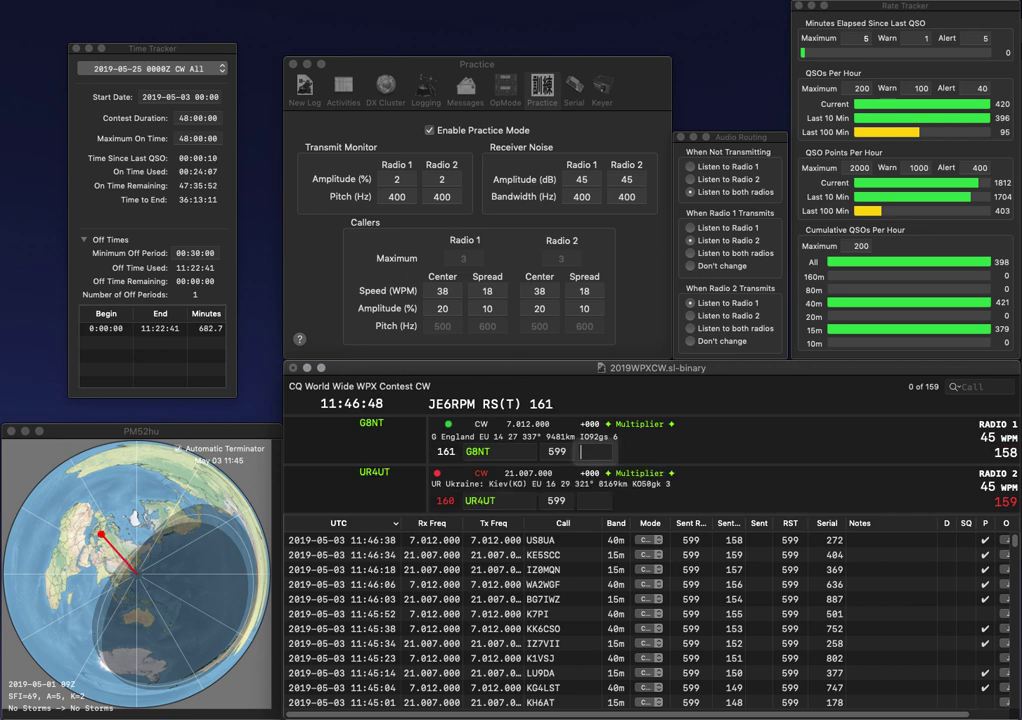
type("237")
key("Return")
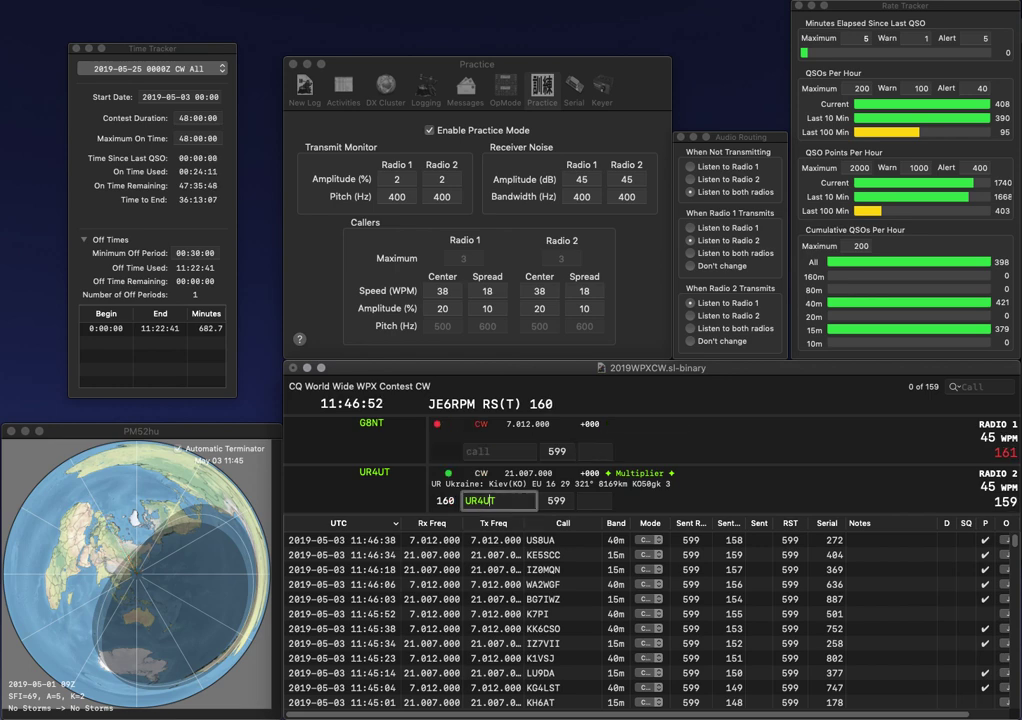
type("7")
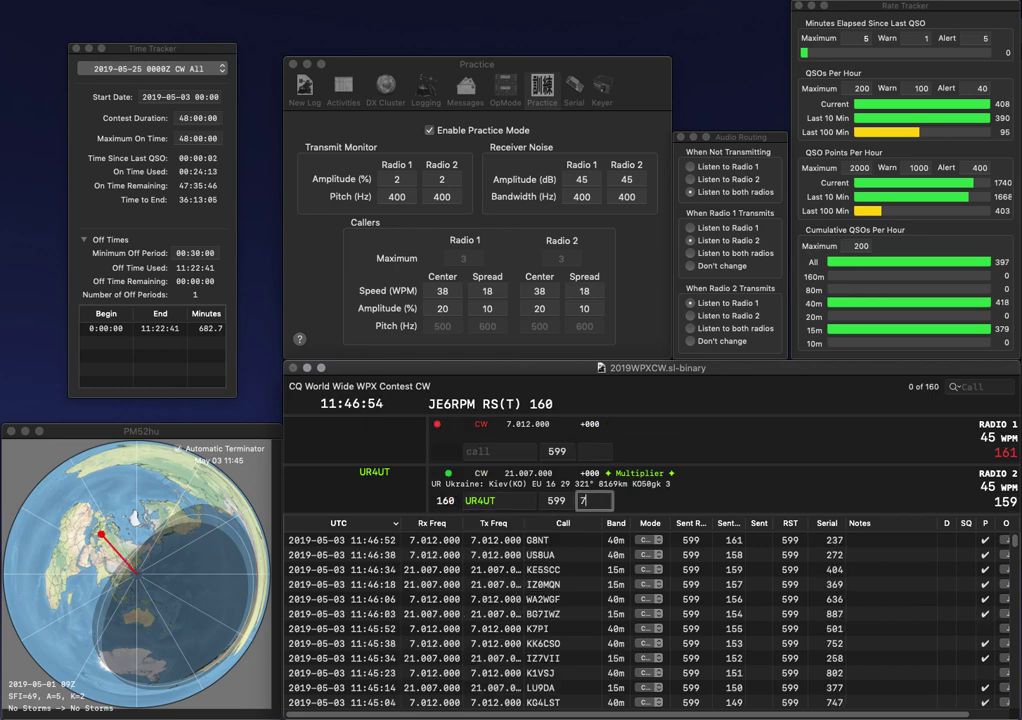
type("34")
key("Return")
type("JW")
key("Return")
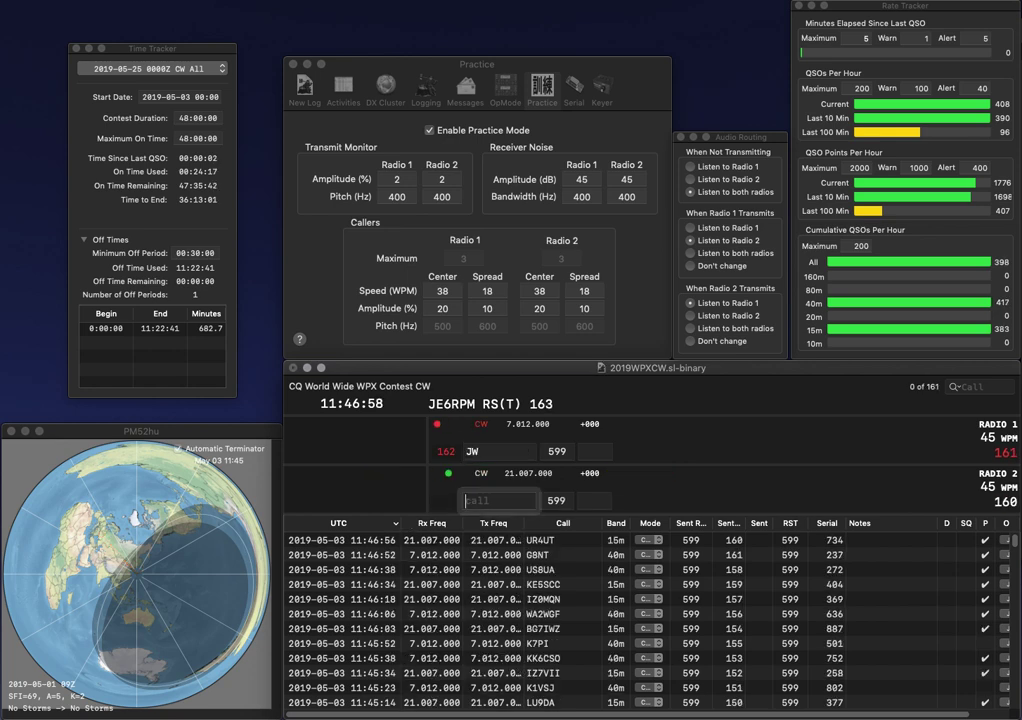
type("JF1WLK")
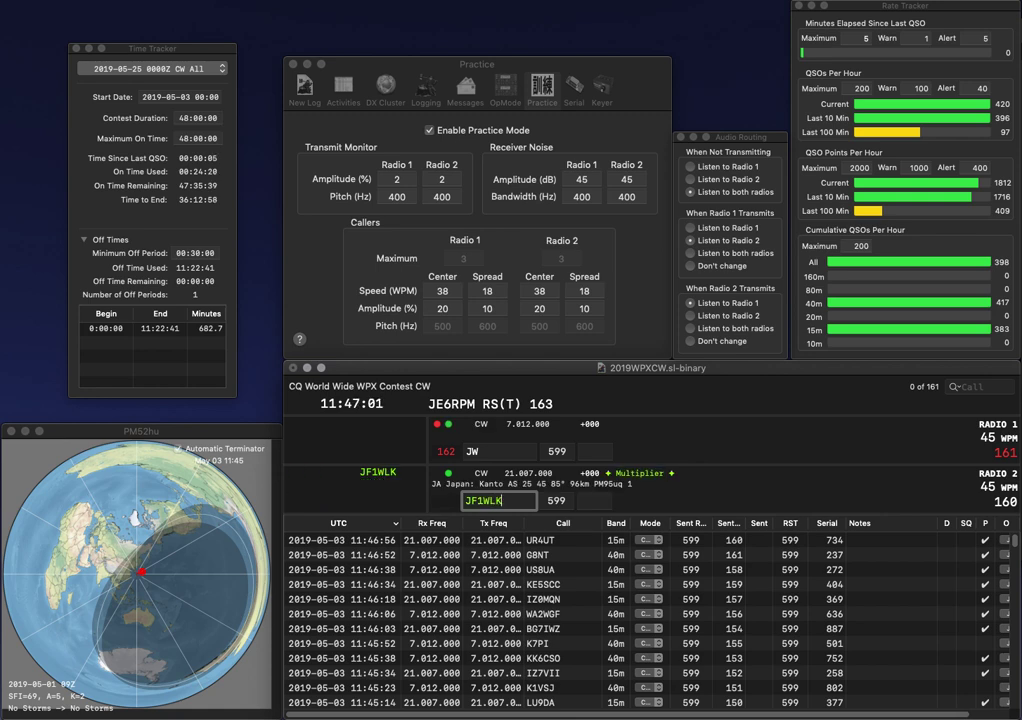
key("Return")
type("N1")
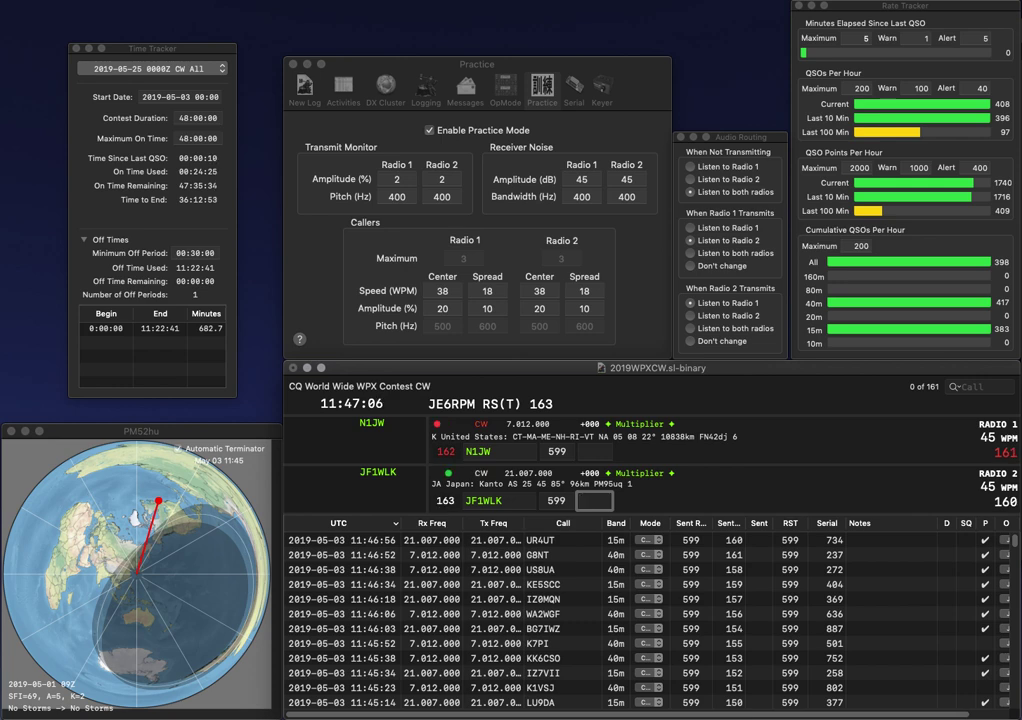
type("166")
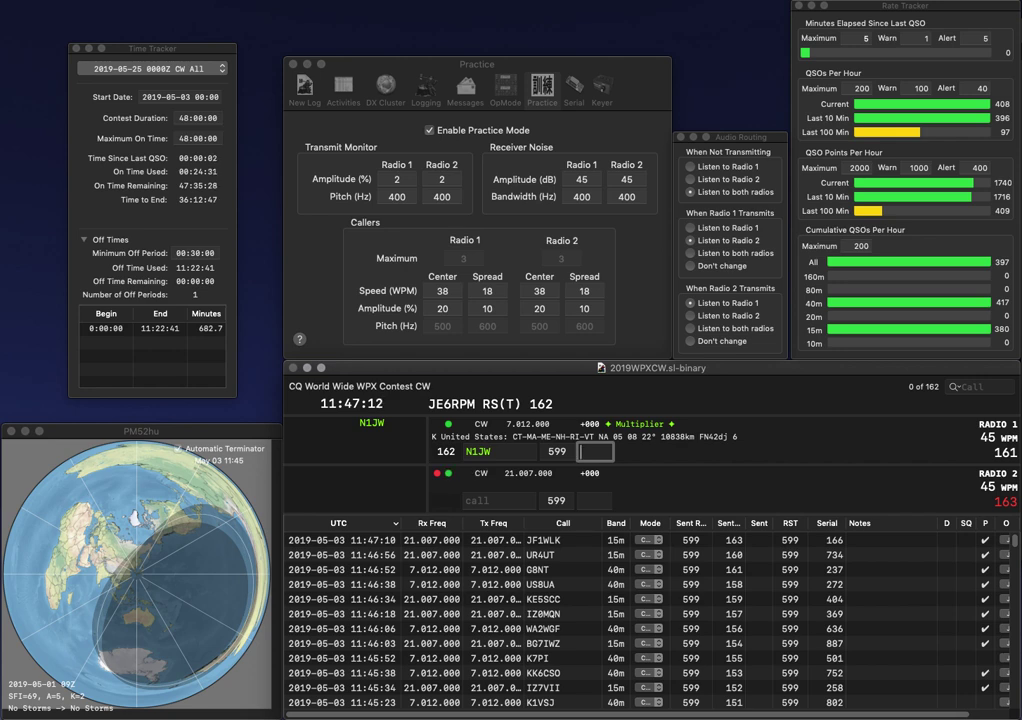
key("Return")
type("KK4CO")
type("Z")
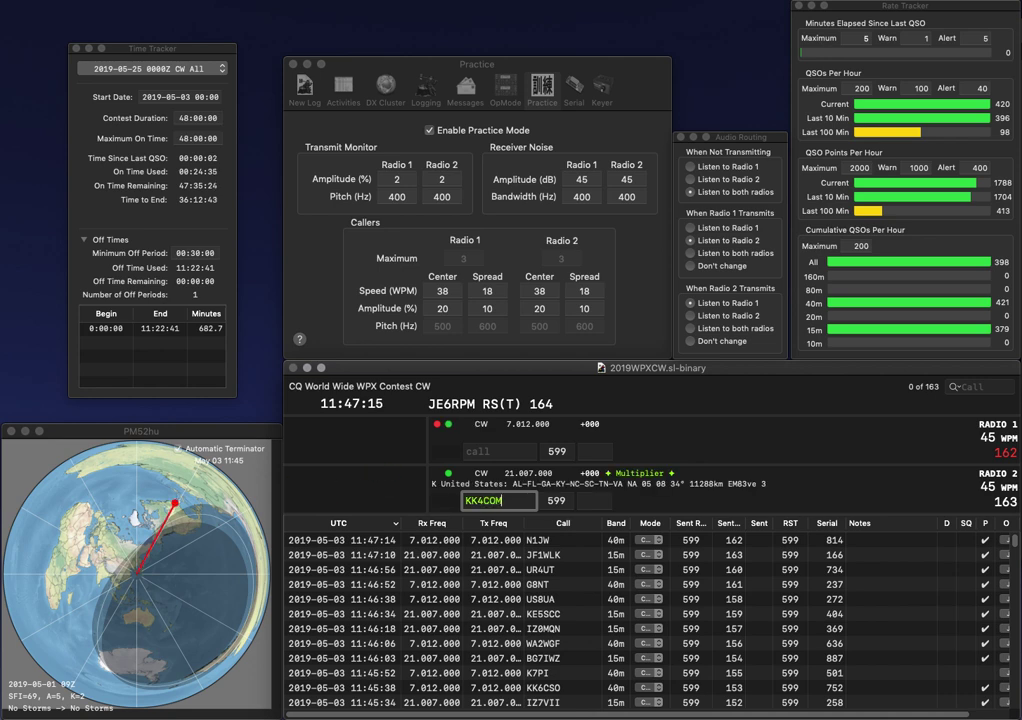
key("Return")
type("K0GU")
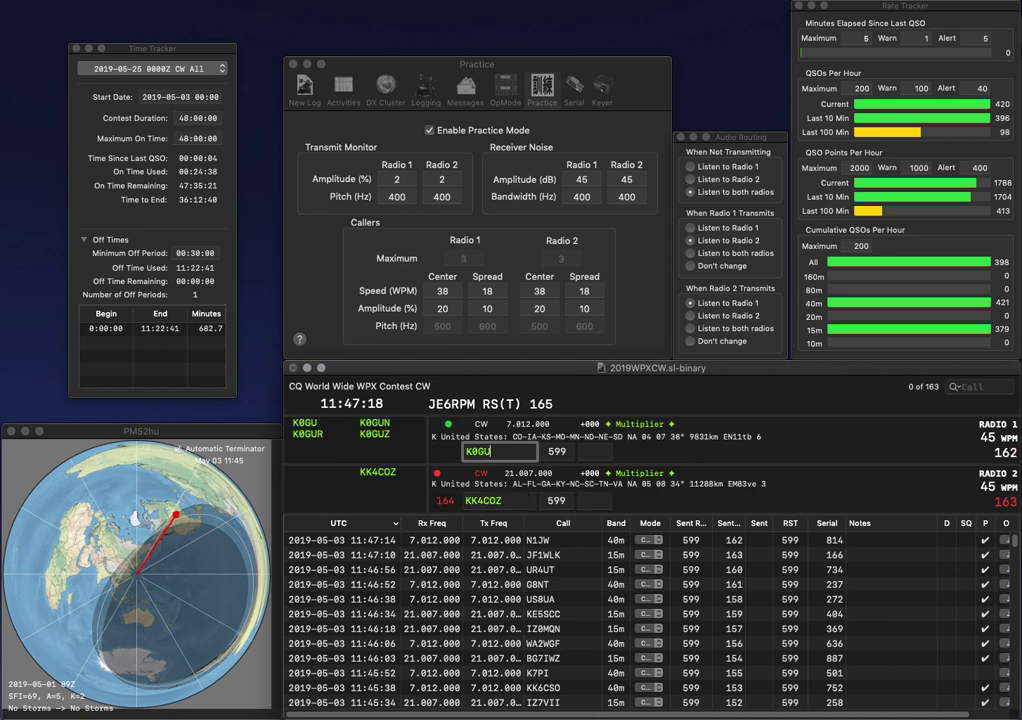
key("Return")
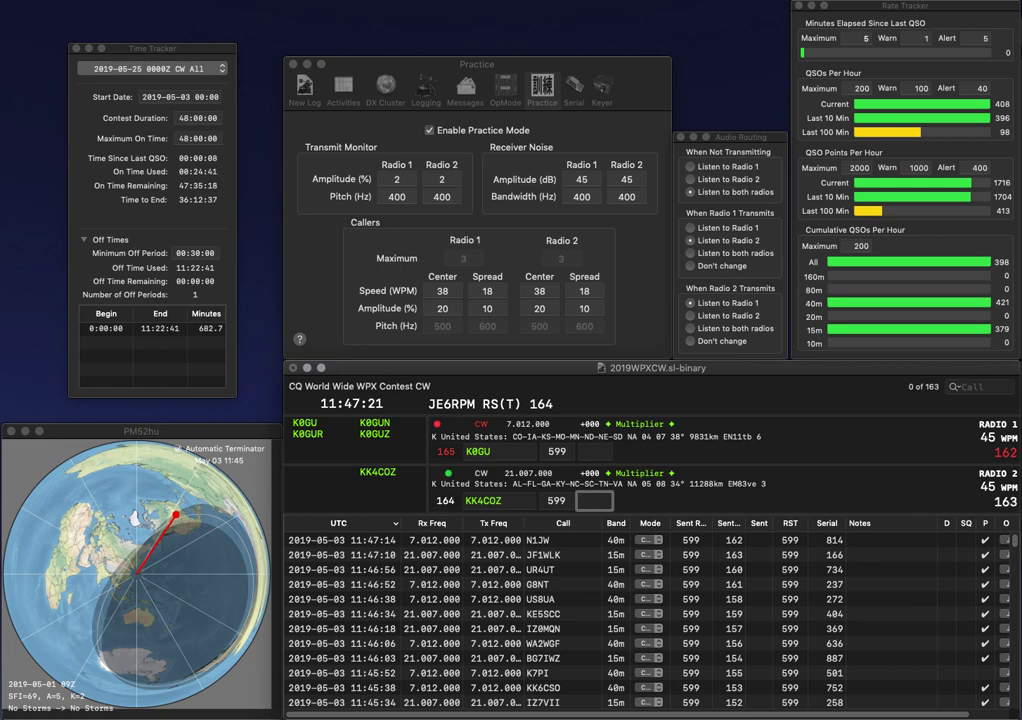
type("339")
key("Return")
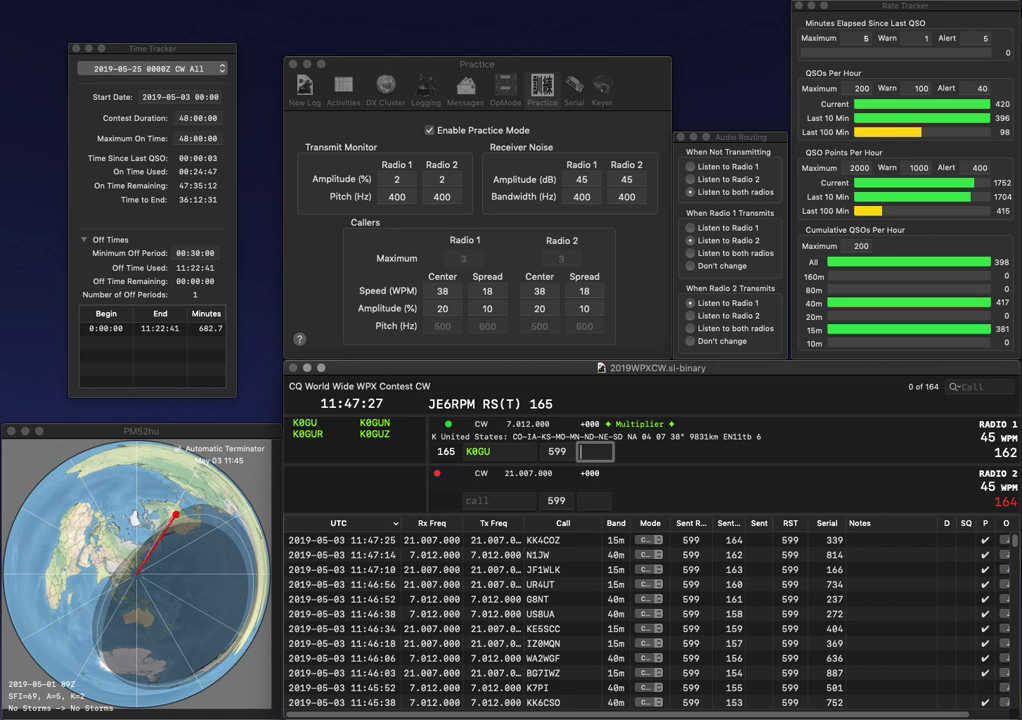
type("4")
key("Return")
type("VK7")
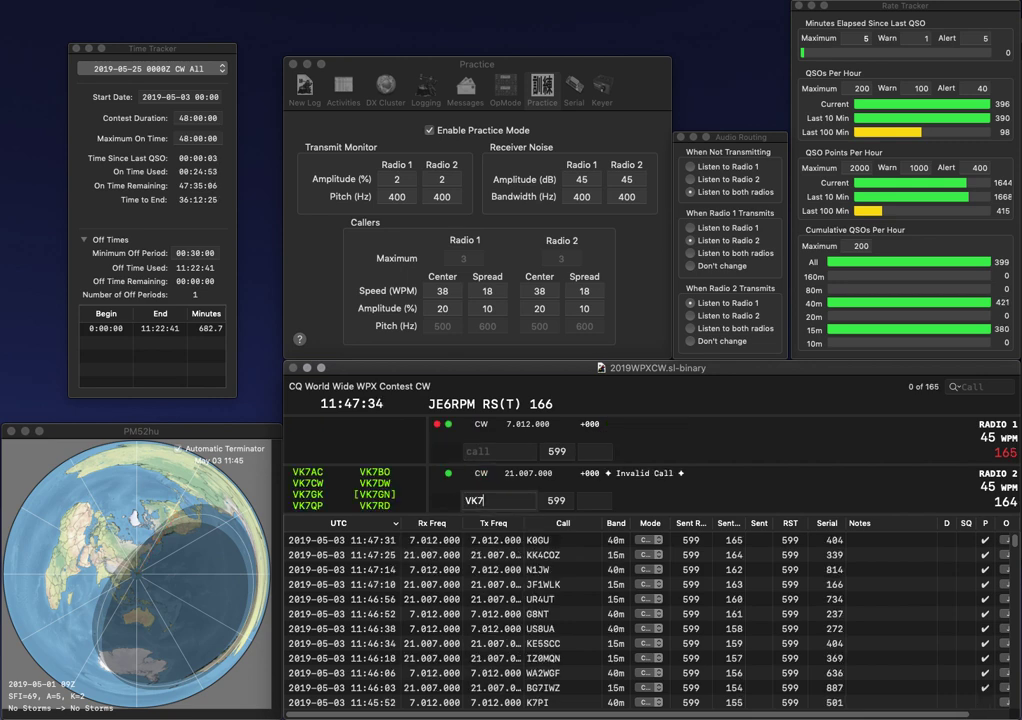
key("BackSpace")
type("8EA")
key("Return")
type("A")
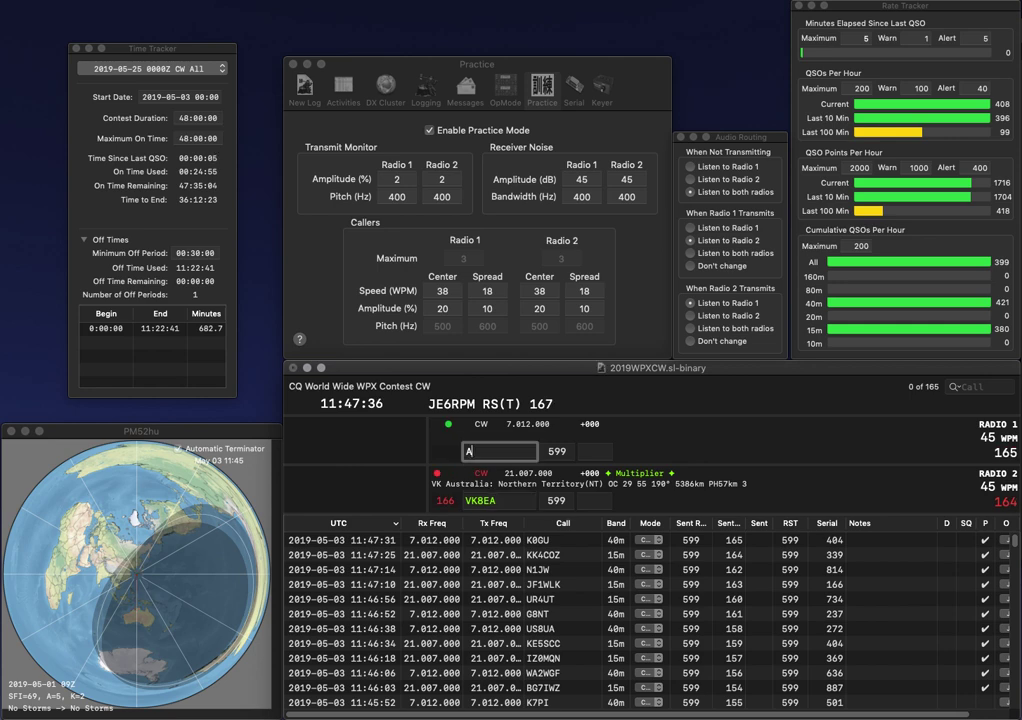
type("VN")
key("Home")
type("EA3")
key("Return")
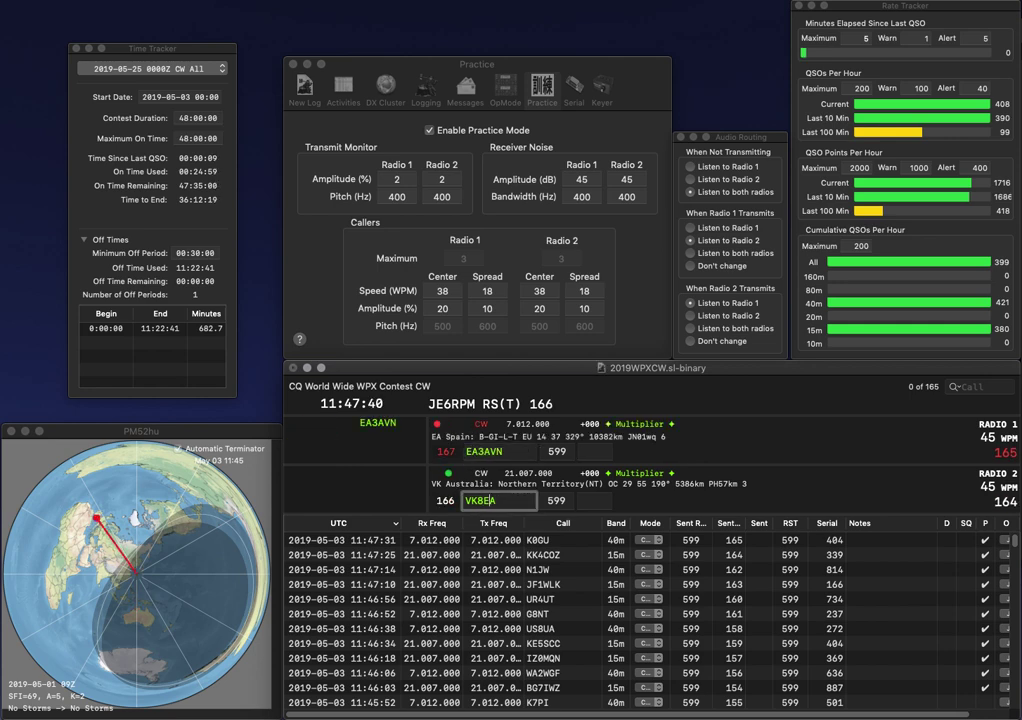
key("BackSpace")
key("BackSpace")
type("AV")
key("Return")
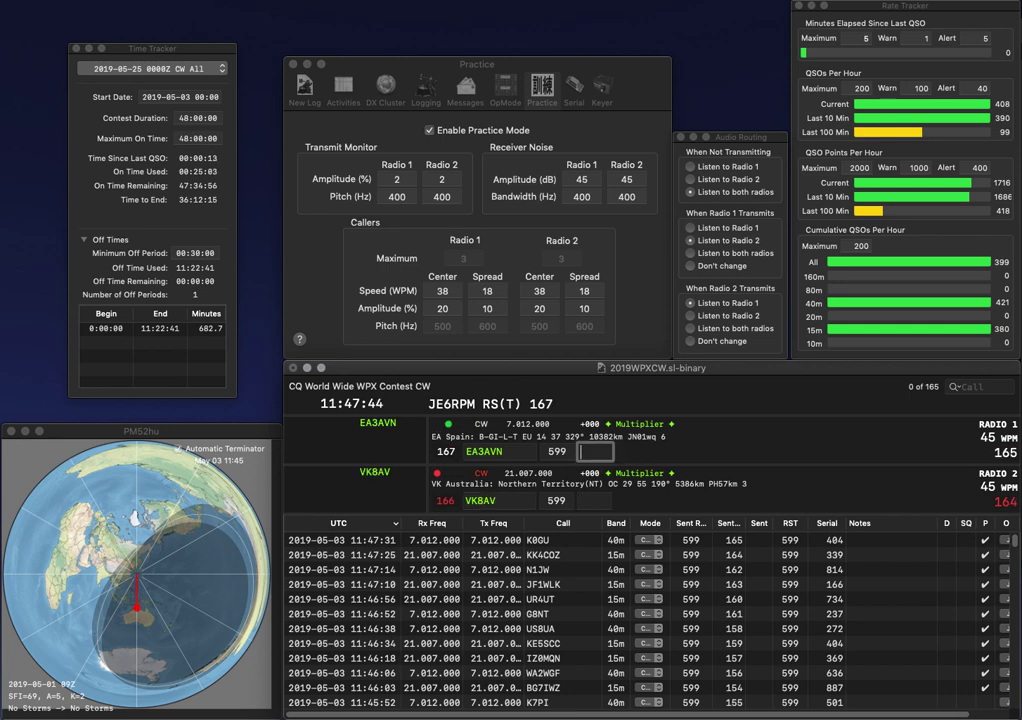
key("Return")
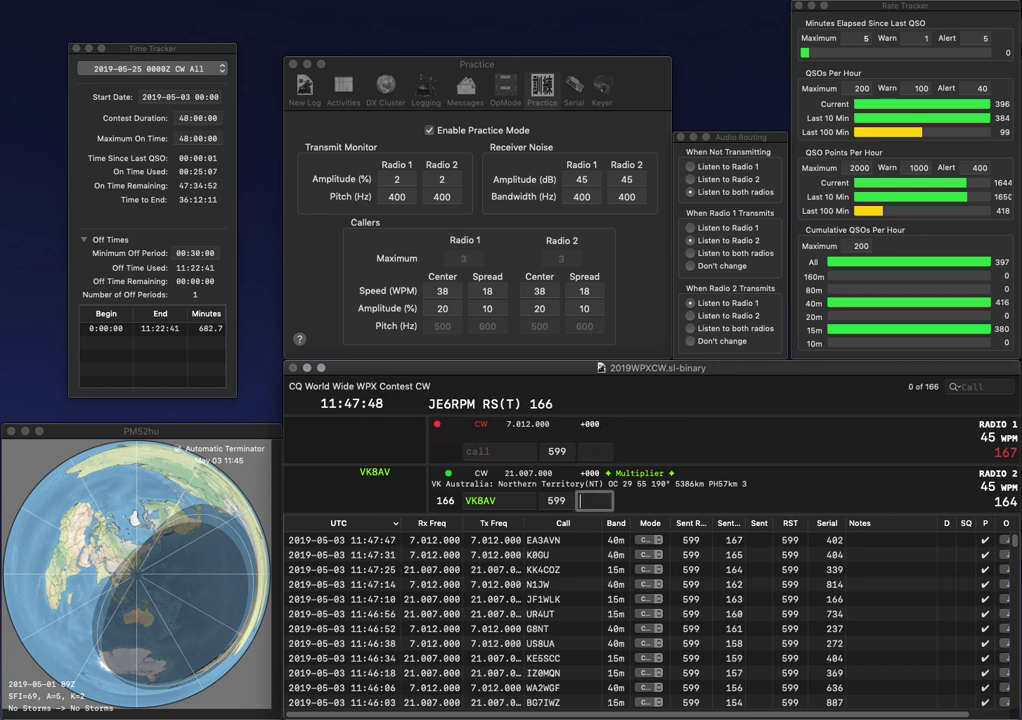
type("28")
key("Return")
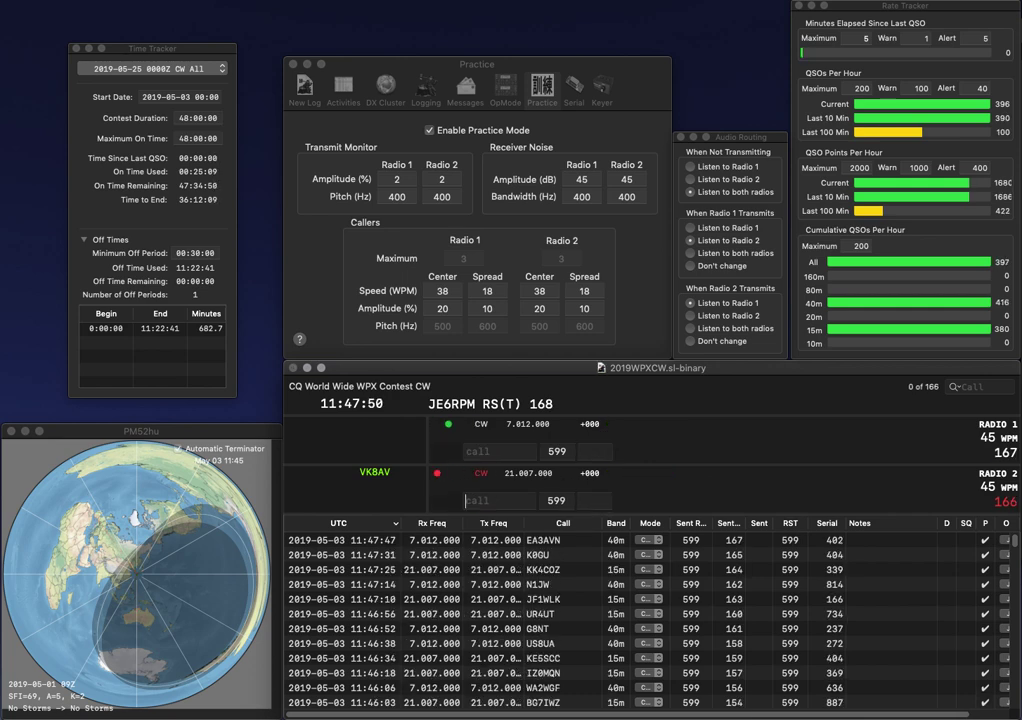
Step: Answer RW0LT on Radio 1 and N2CI on Radio 2, sending each station its exchange
type("RW0LT")
key("Return")
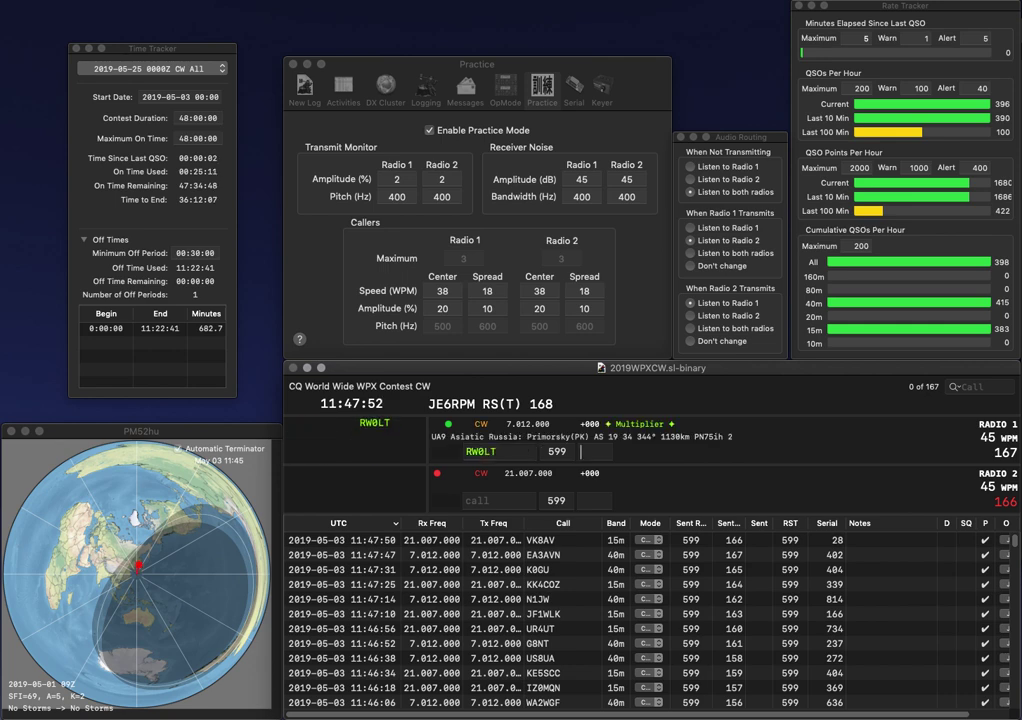
type("N2CI")
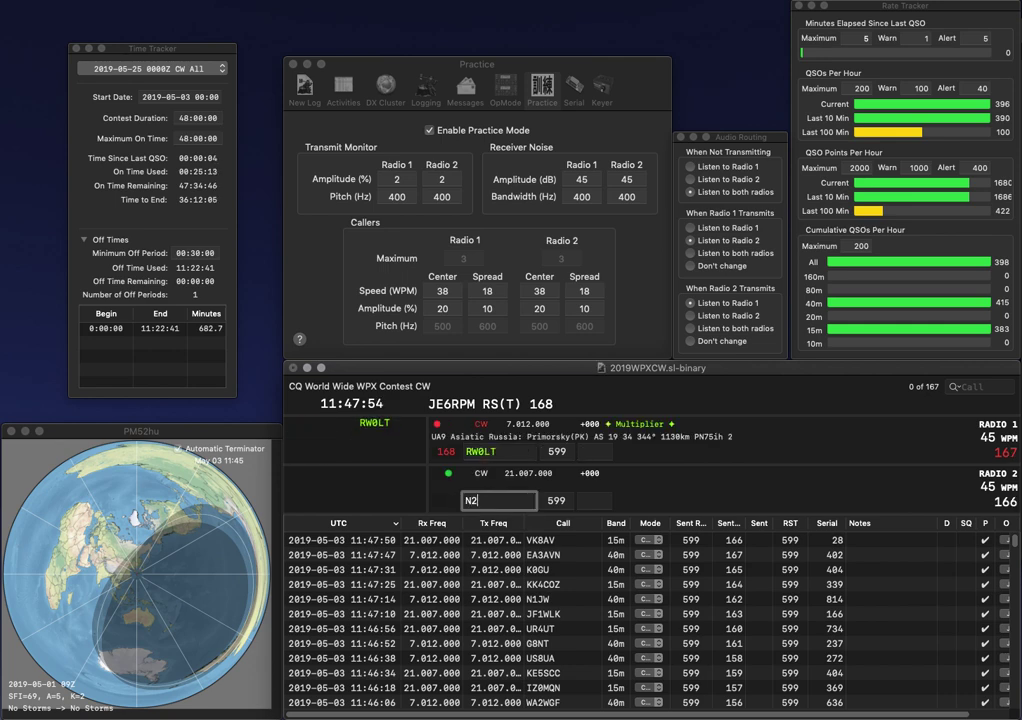
key("Return")
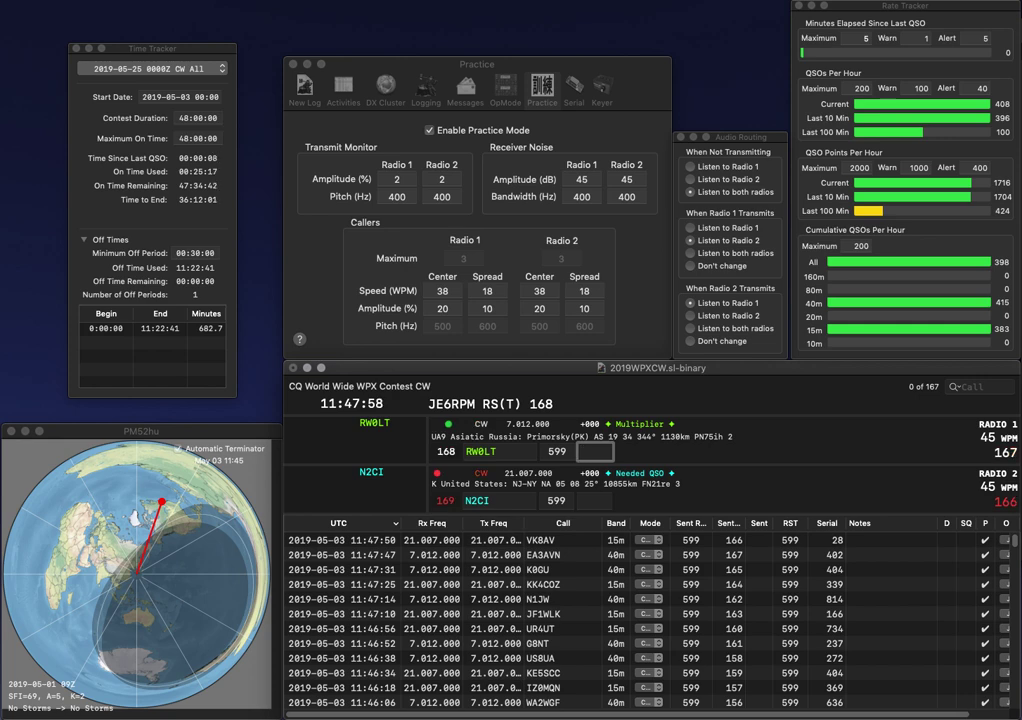
type("969")
key("Return")
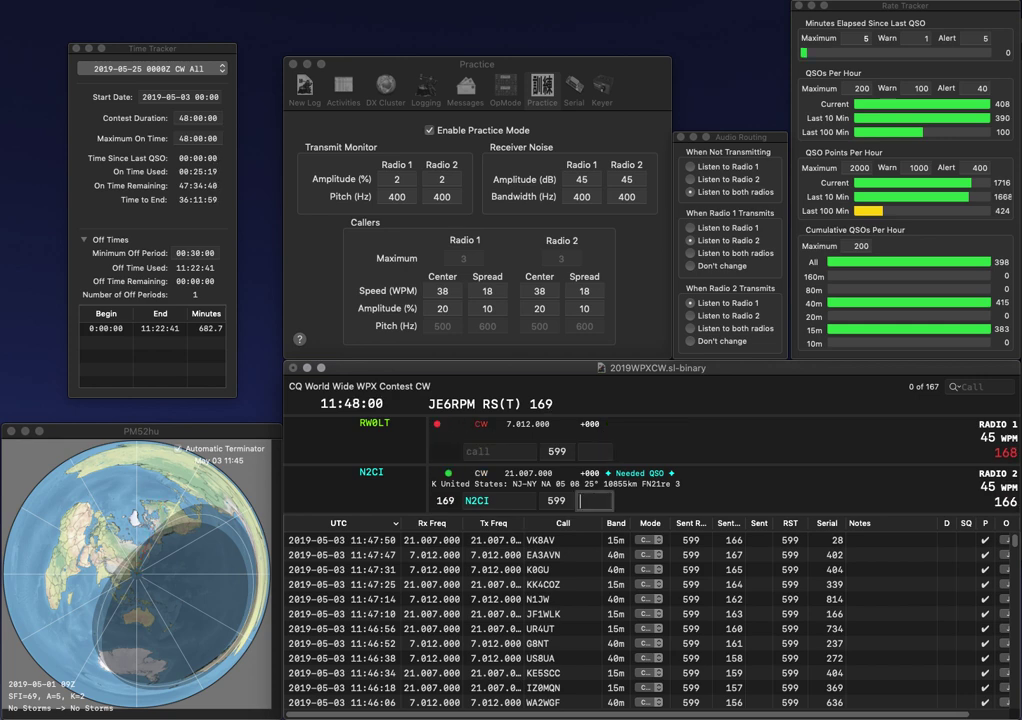
type("690")
key("Return")
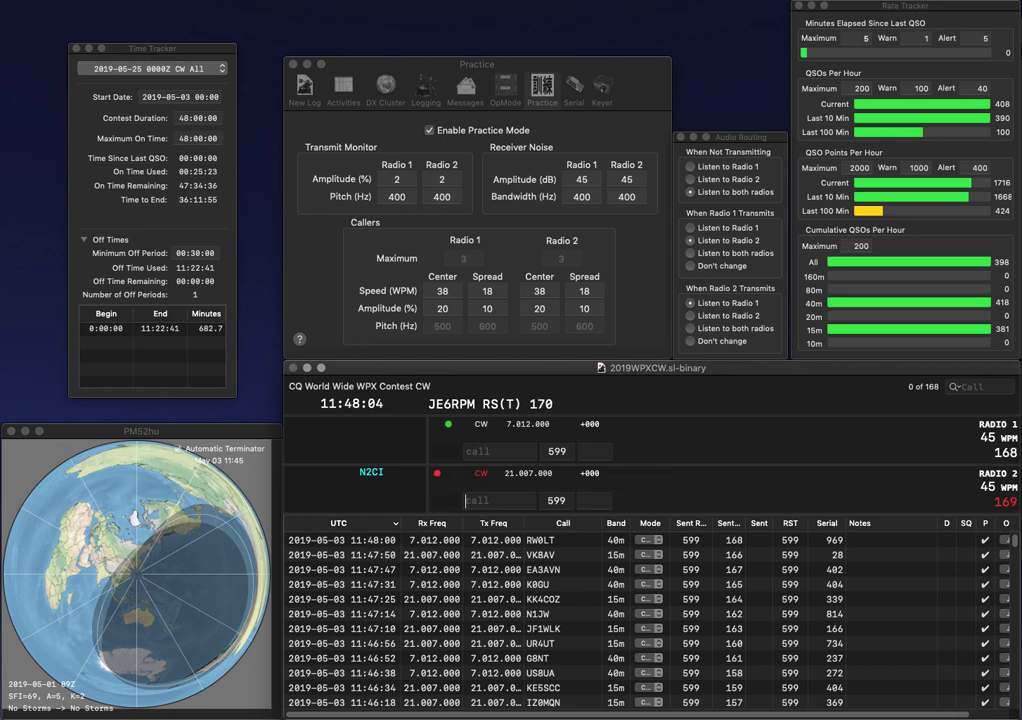
Step: Answer the partial calls LTE on Radio 1 and SQ on Radio 2
type("LTE")
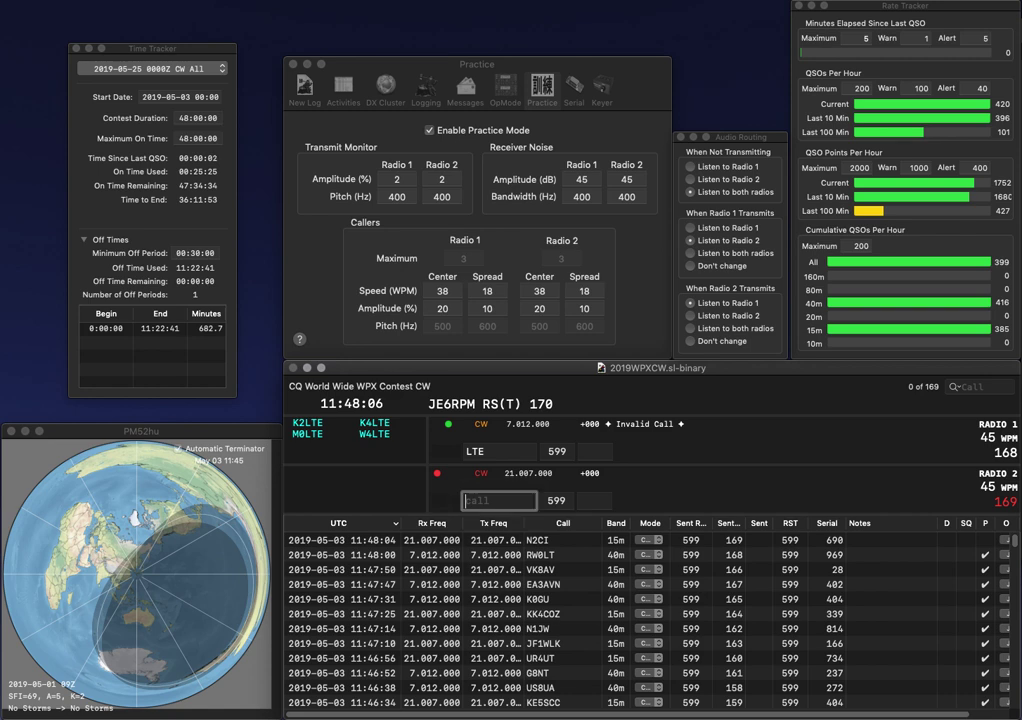
key("Return")
type("JSW")
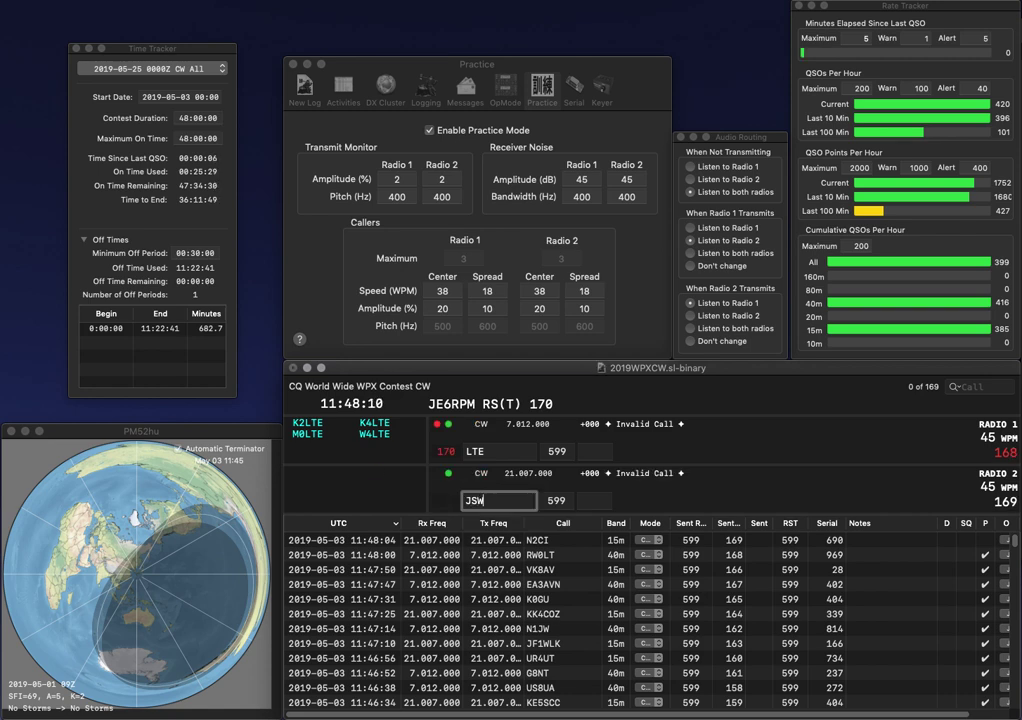
type("Q")
key("Left")
key("Left")
key("BackSpace")
key("Return")
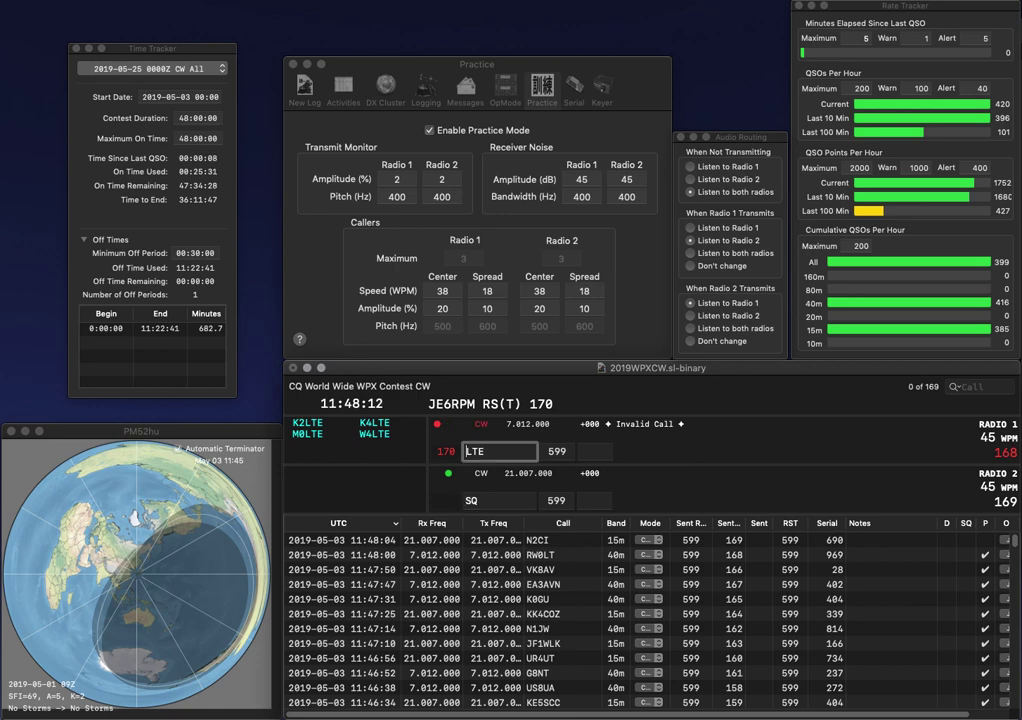
Step: Complete the partial calls to K2LTE on Radio 1 and SQ5OBV on Radio 2
type("K2")
key("Return")
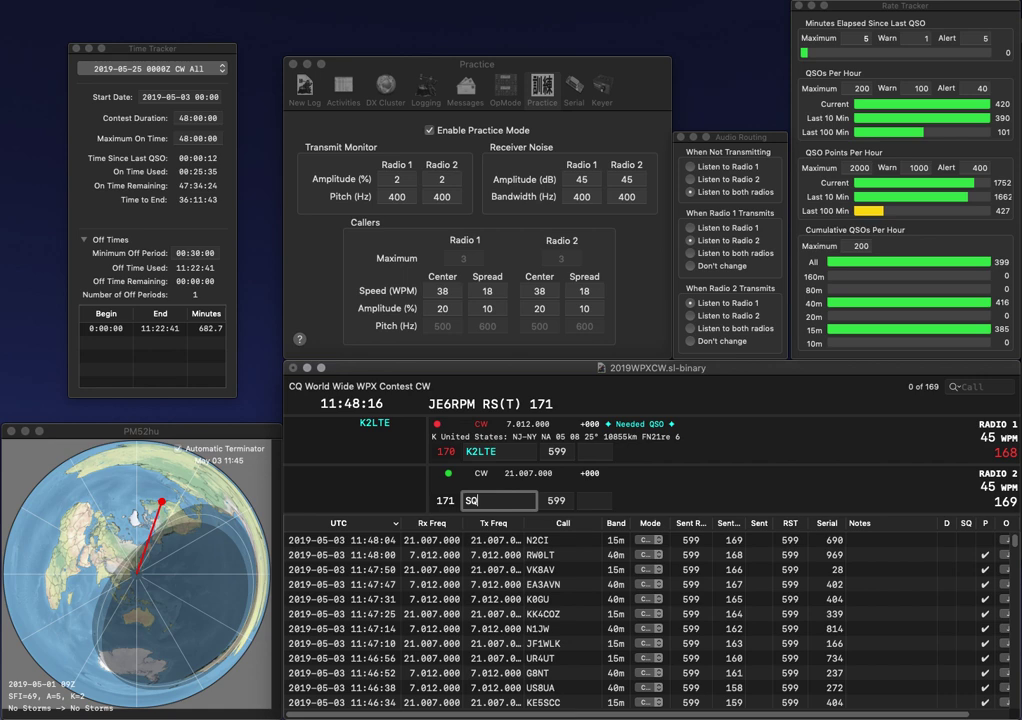
type("50")
type("BV")
key("space")
type("876")
key("Return")
key("space")
type("874")
key("Return")
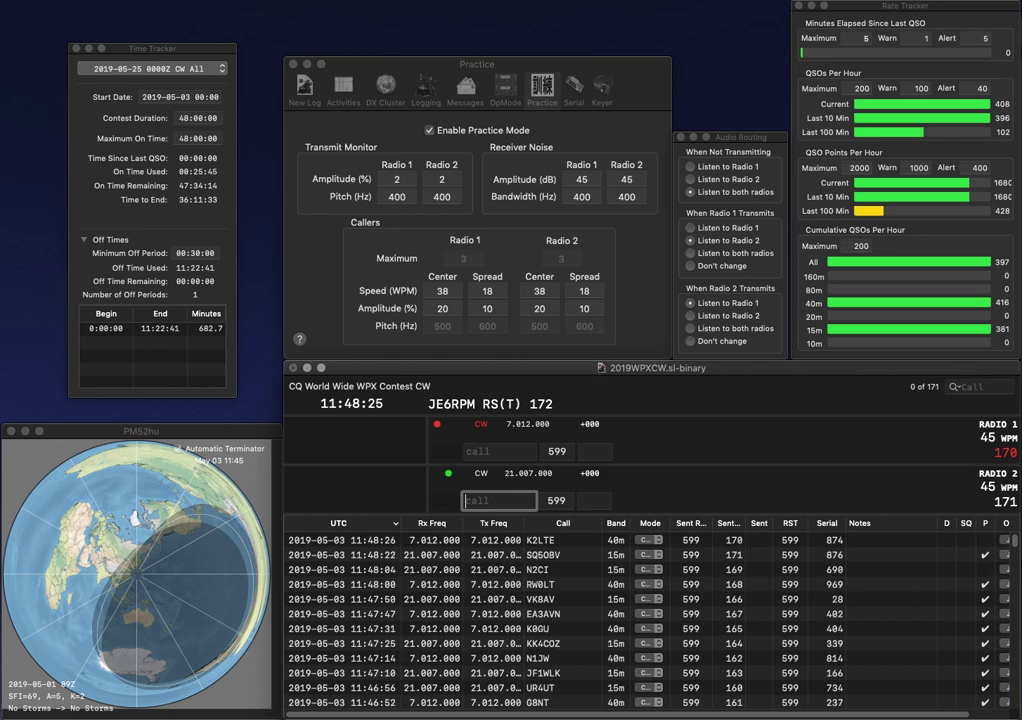
Step: Answer JA7ACV on Radio 2 and AC7C on Radio 1, sending each station its exchange
type("JA7ACV")
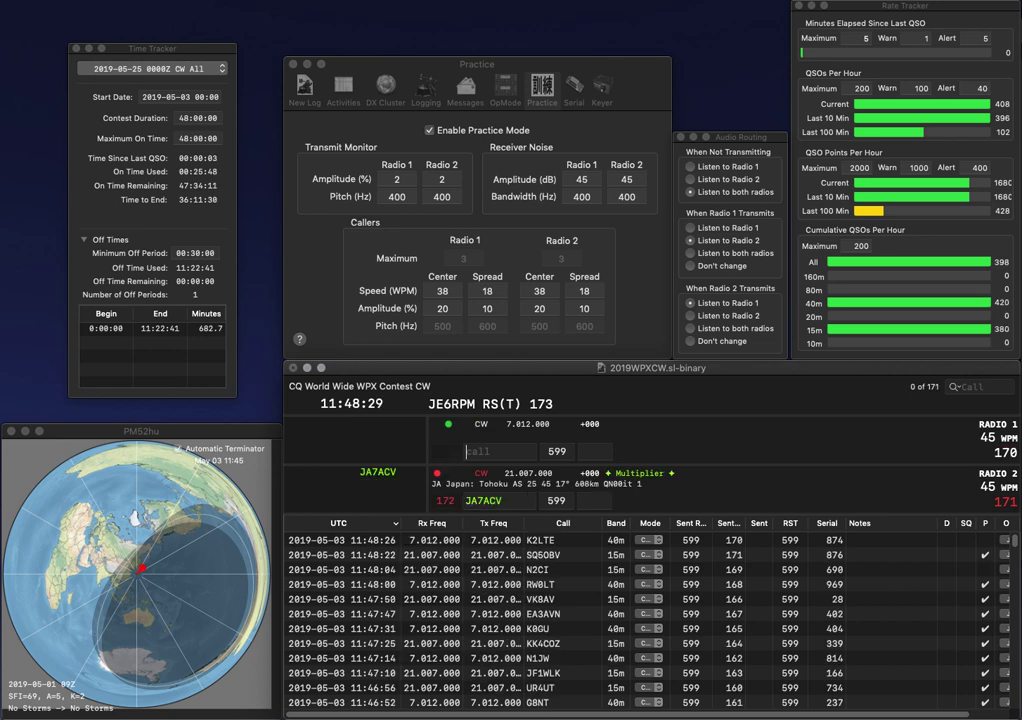
key("Return")
type("7K")
type("ACV")
key("Down")
key("space")
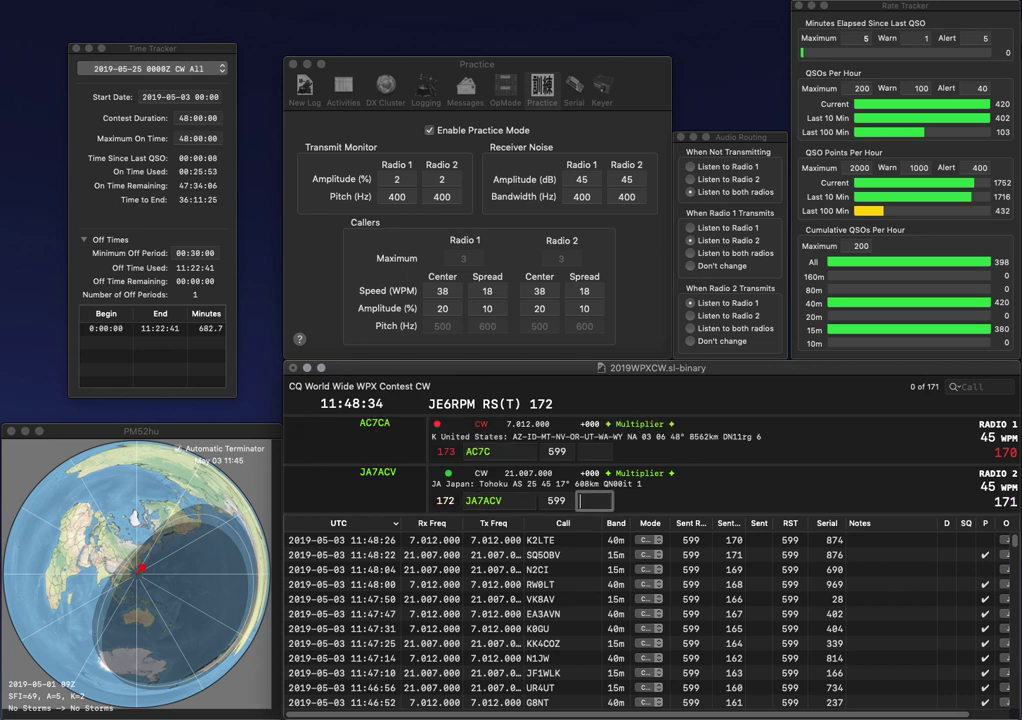
type("202")
key("Return")
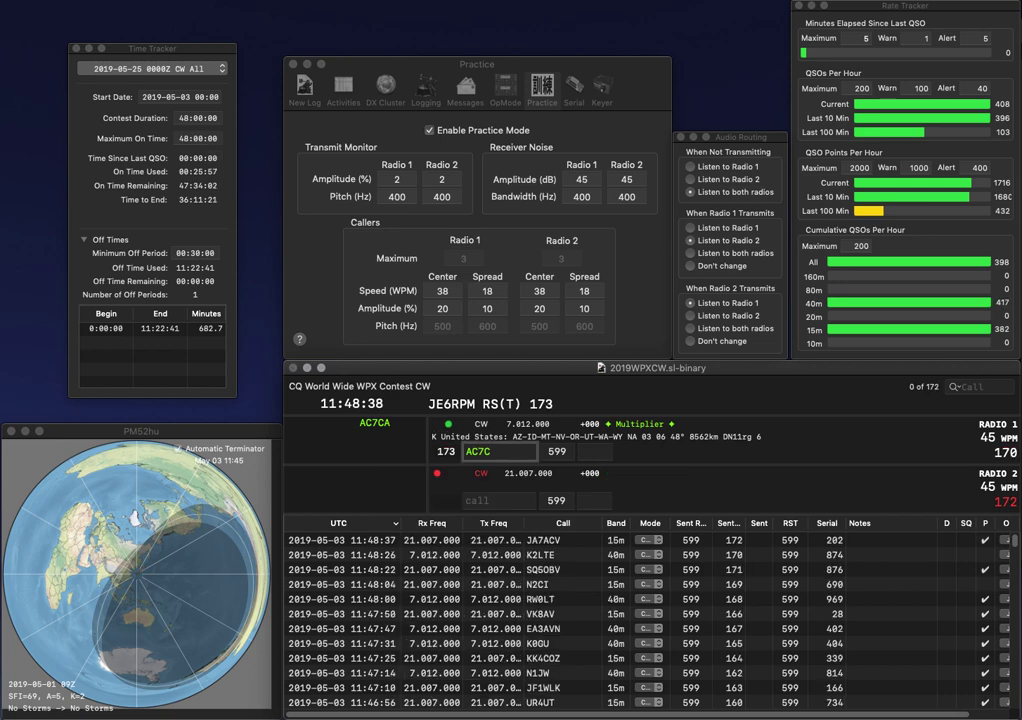
key("Left")
key("Left")
key("BackSpace")
key("BackSpace")
type("ED")
key("Return")
Step: Answer NO6G on Radio 2 and log it with received serial 836, logging ED7C with received serial 648 on Radio 1
type("NO6G")
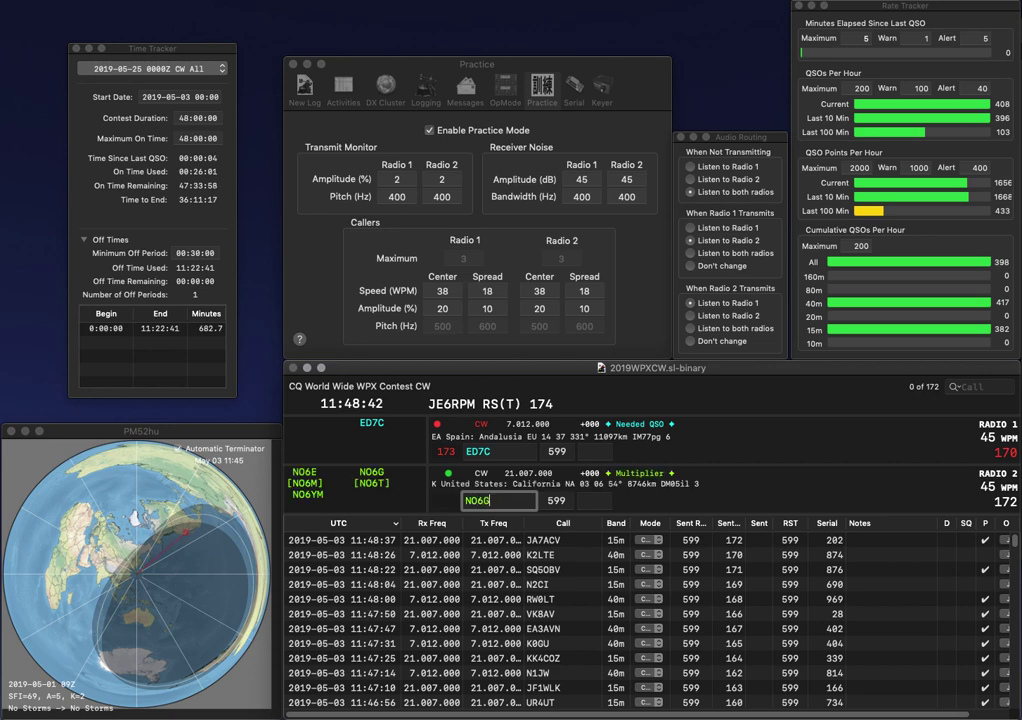
key("Return")
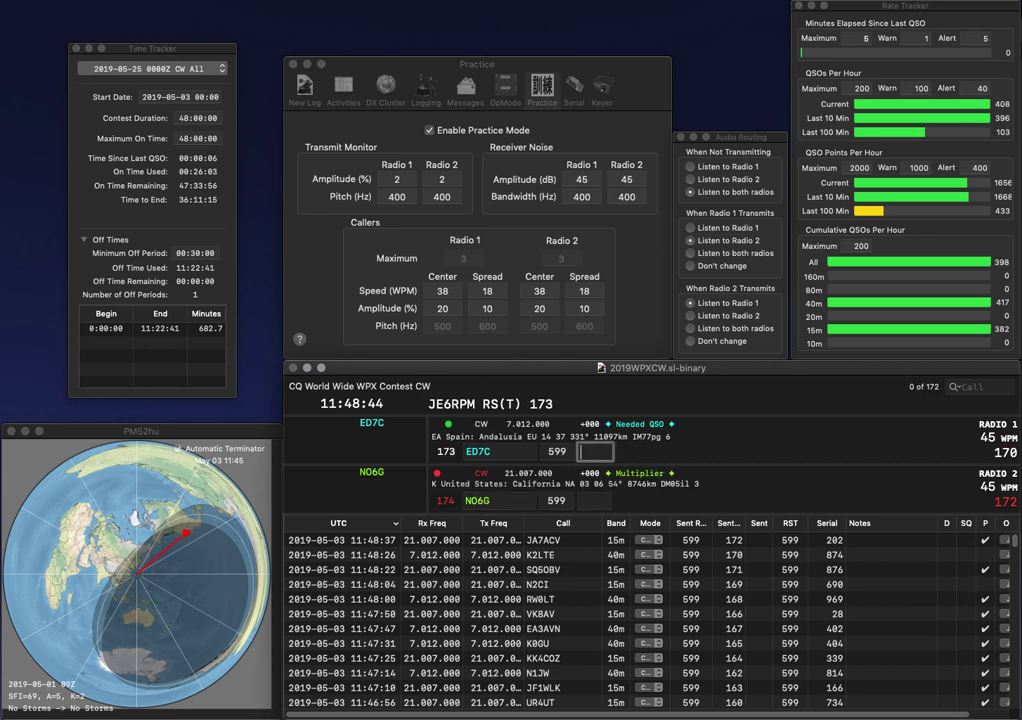
type("648")
key("Return")
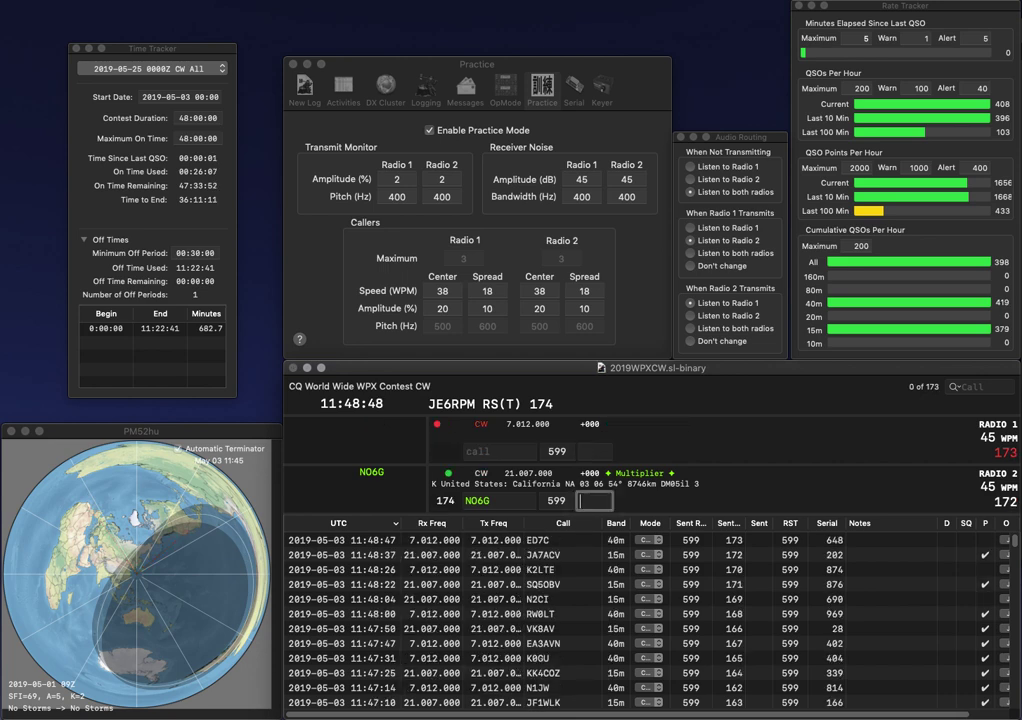
type("53")
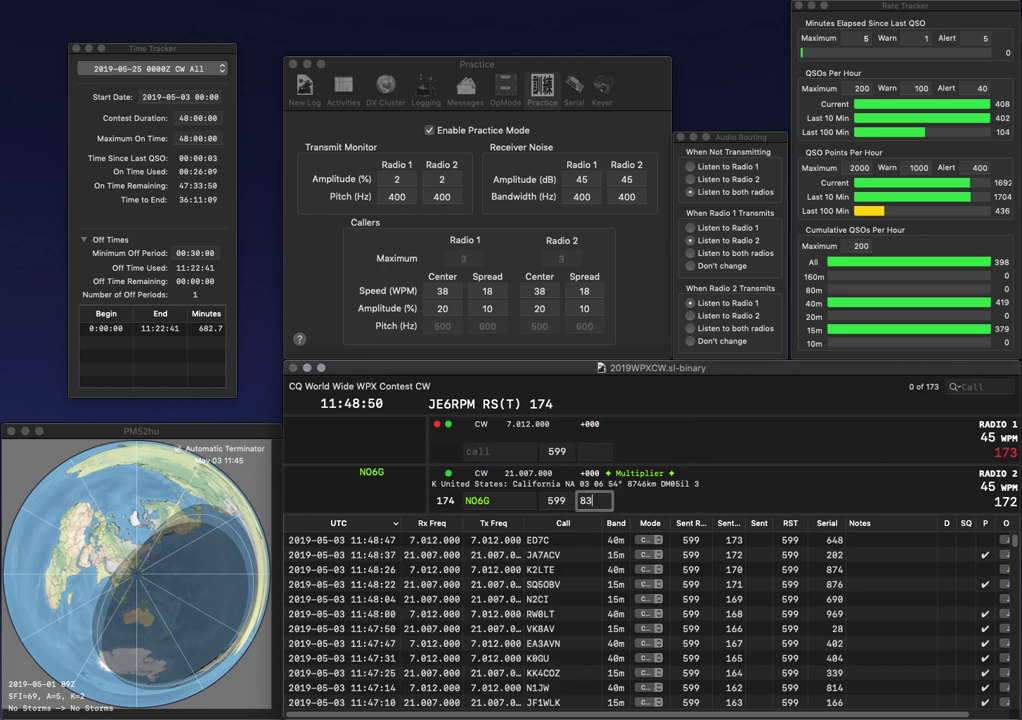
key("Return")
Step: Answer the partial call 3DN on Radio 1 and M0NRD on Radio 2
type("3DN")
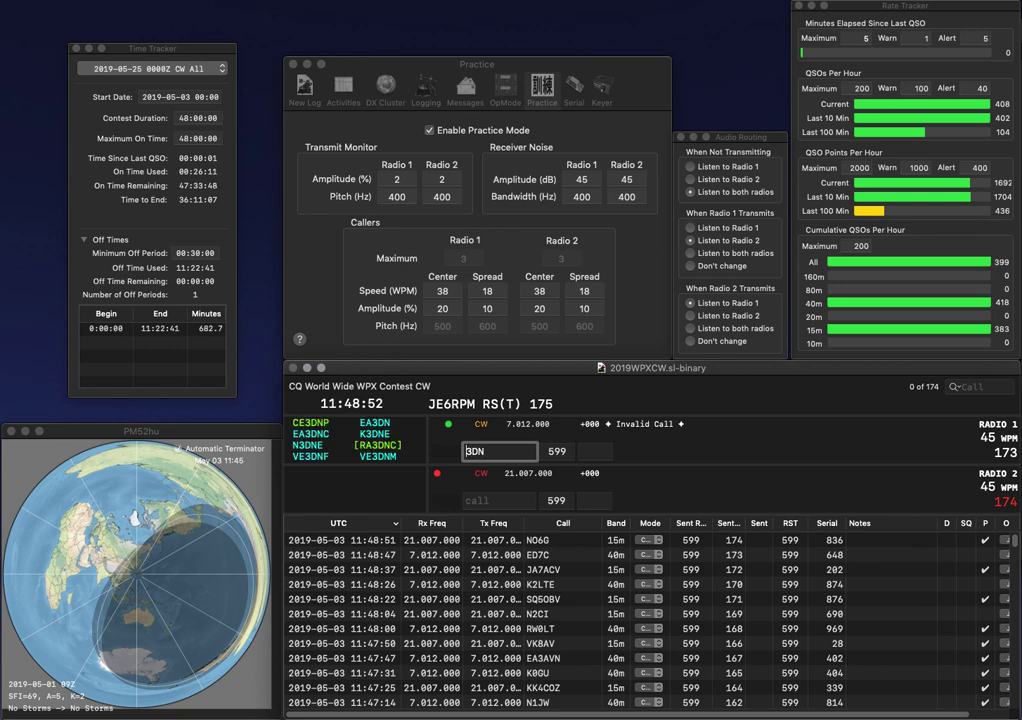
key("Return")
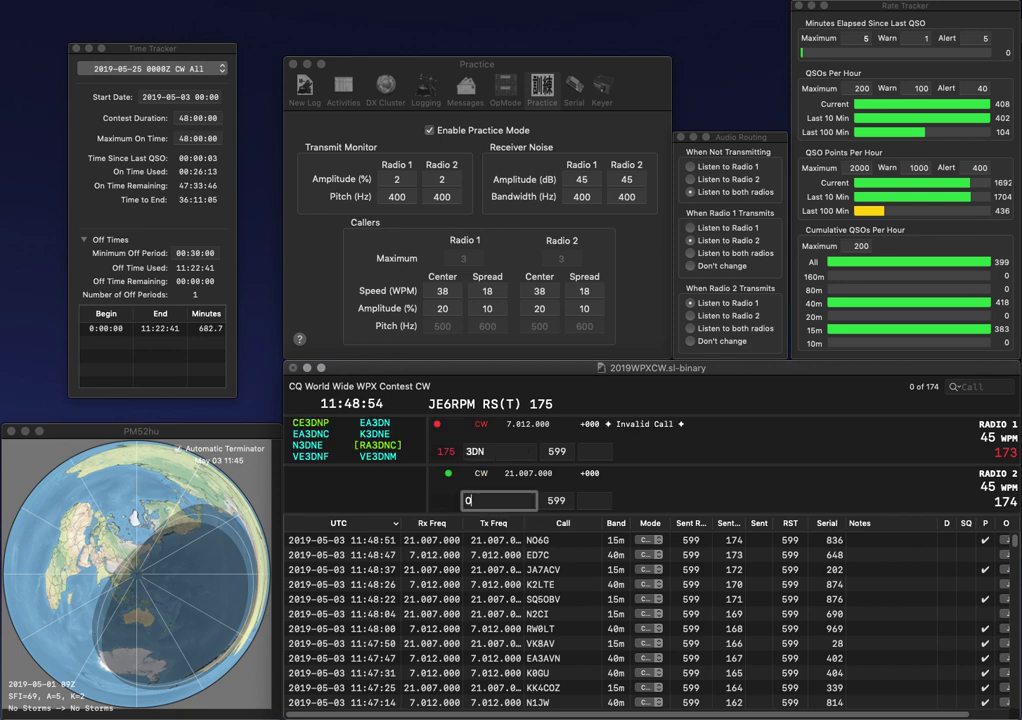
type("M0NRD")
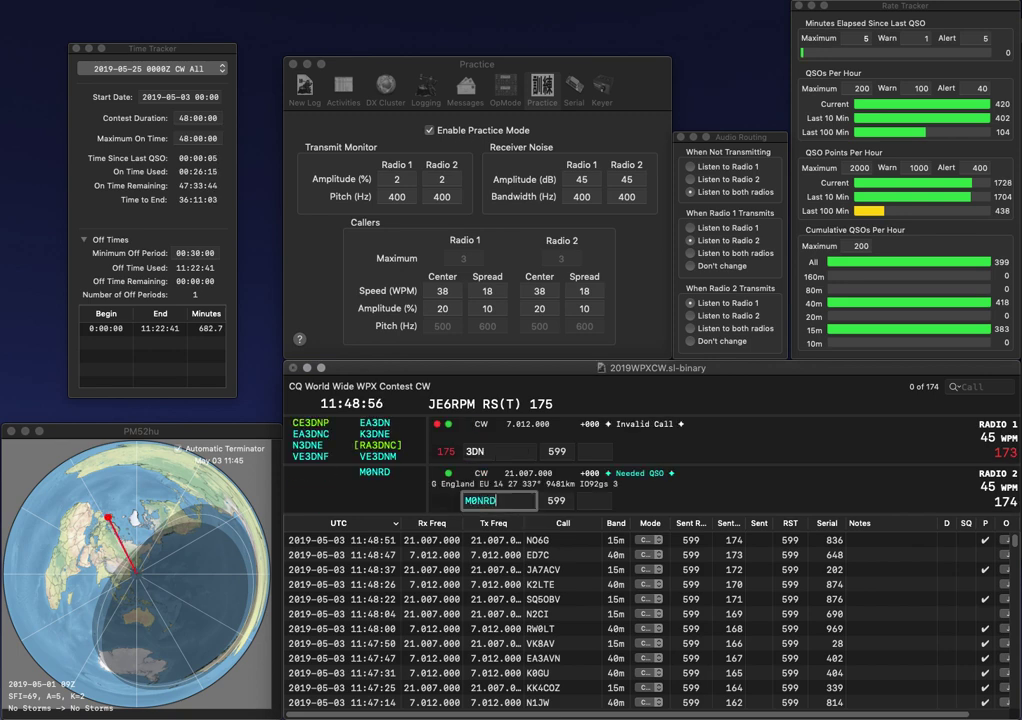
key("Return")
type("DK")
key("Right")
key("Delete")
type("B")
key("Return")
key("space")
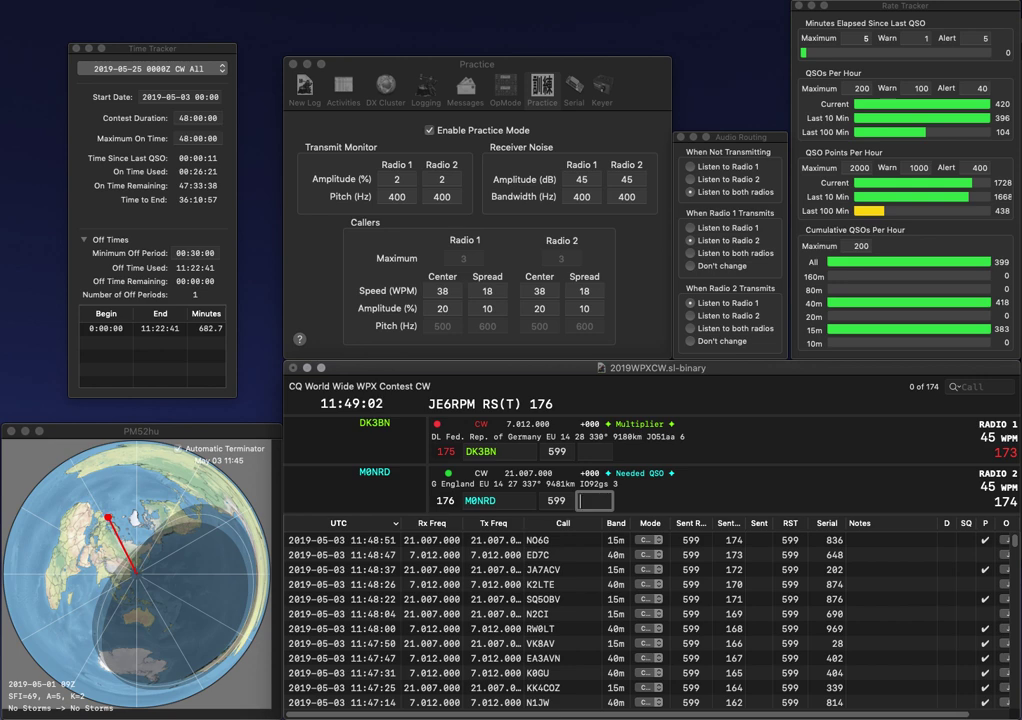
type("54")
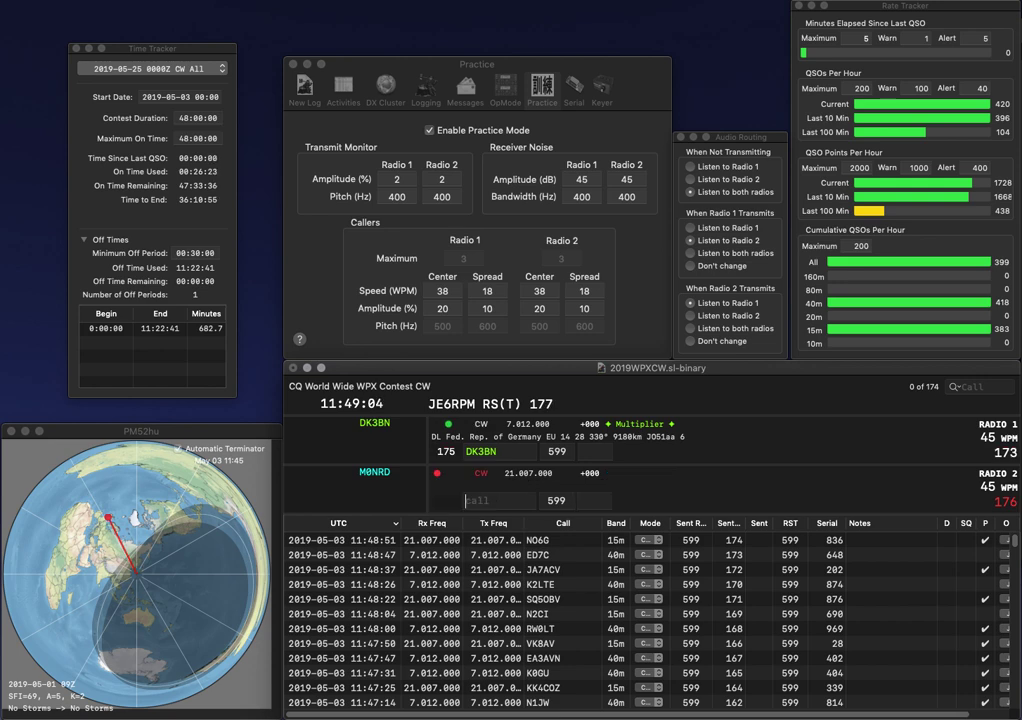
type("5")
key("Return")
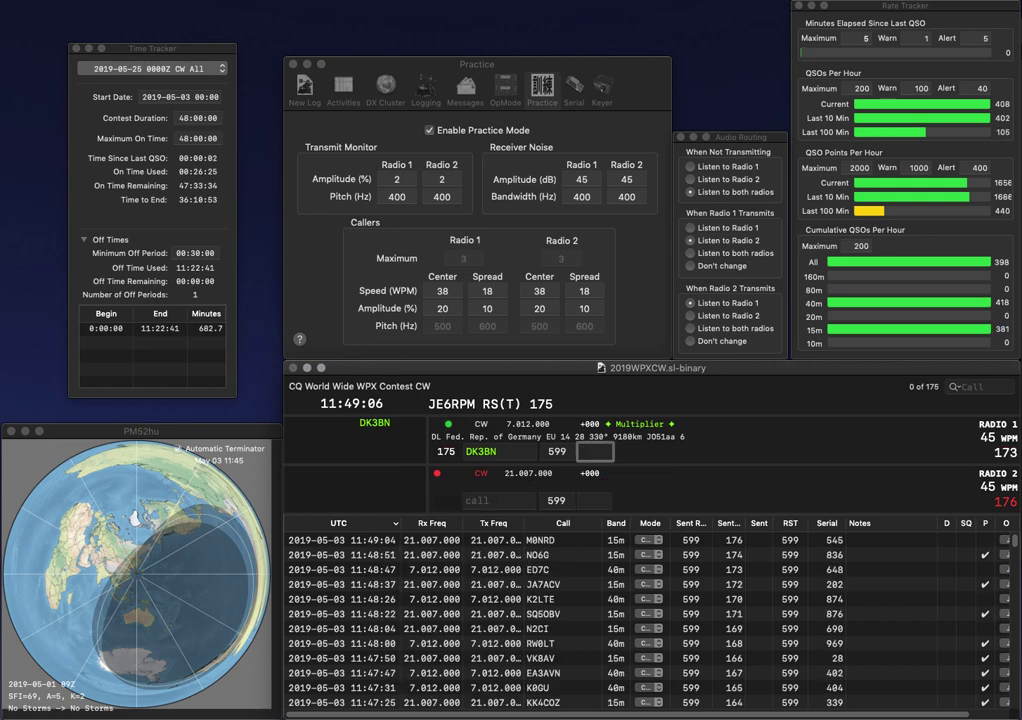
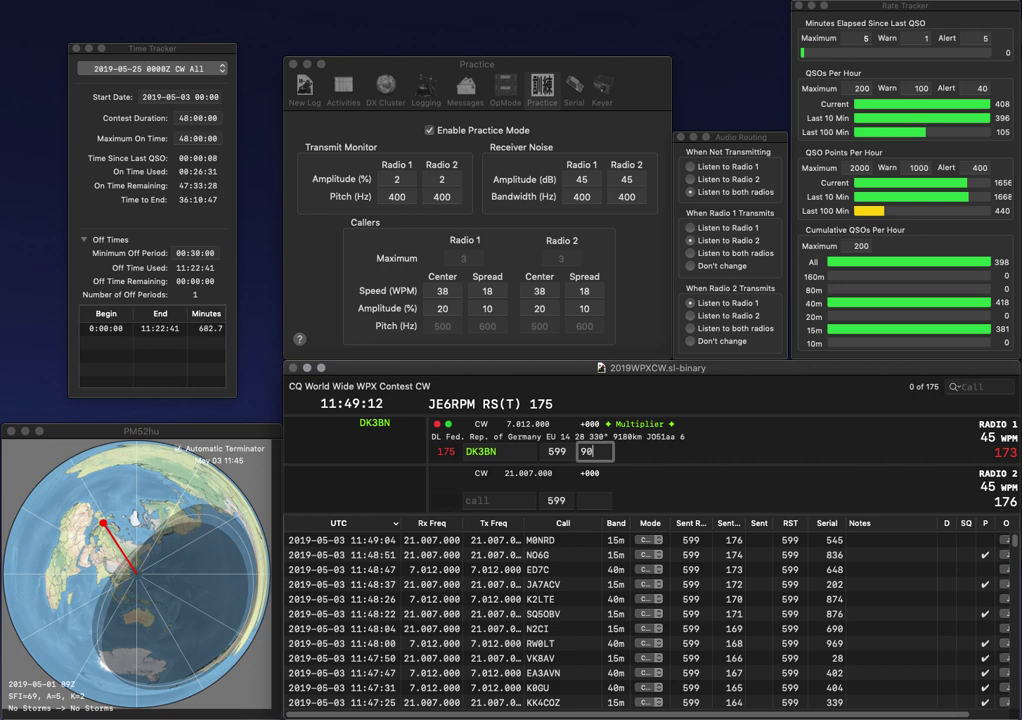
key("Return")
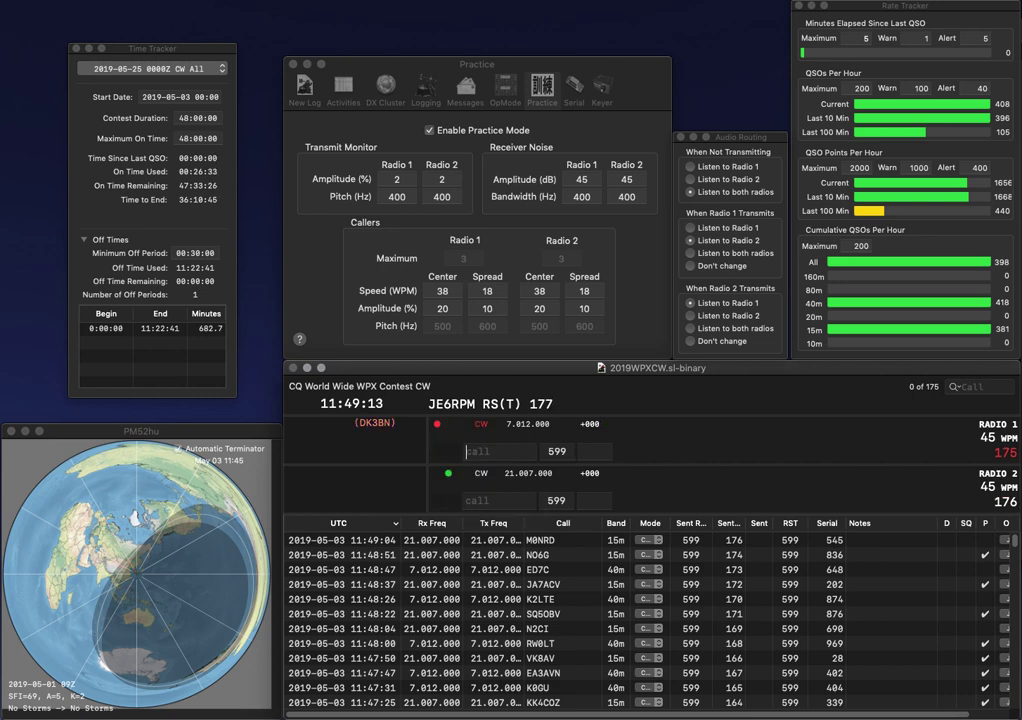
Step: Answer G4SWX on Radio 2 and NJ2P on Radio 1
type("G4")
type("SWX")
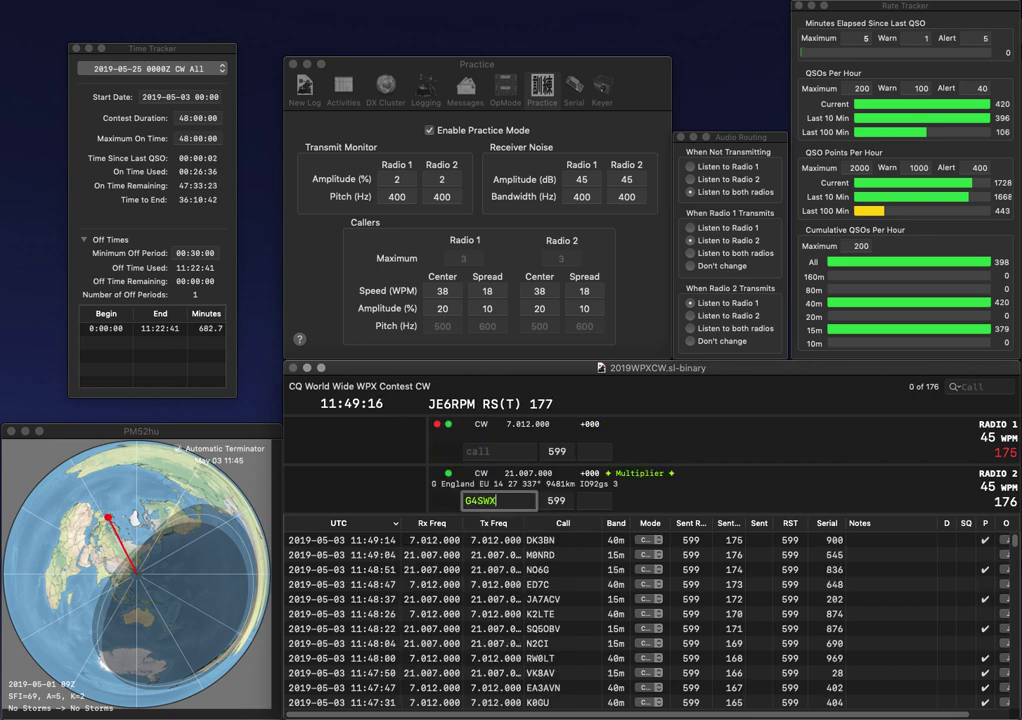
key("Return")
type("NJ2P")
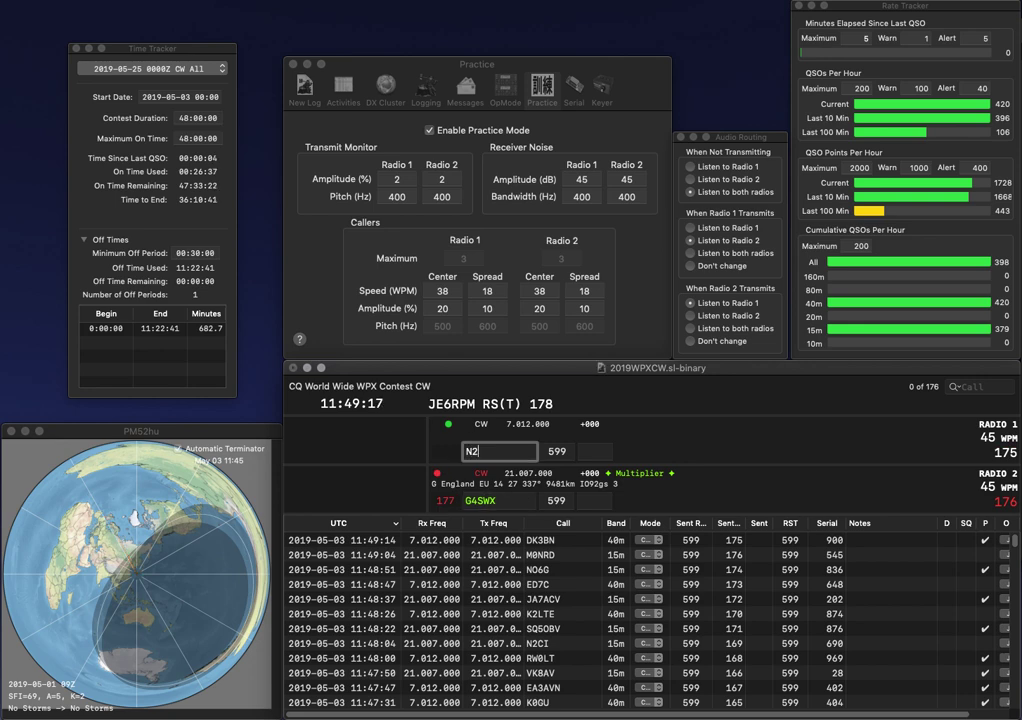
key("Return")
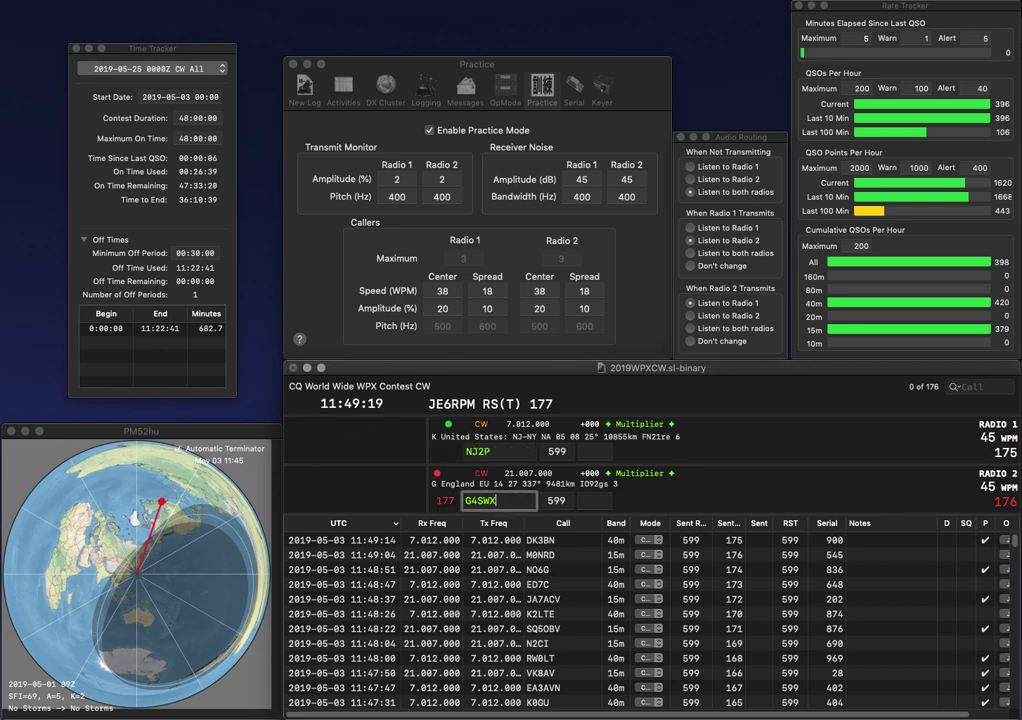
left_click(478, 500)
key("BackSpace")
type("3")
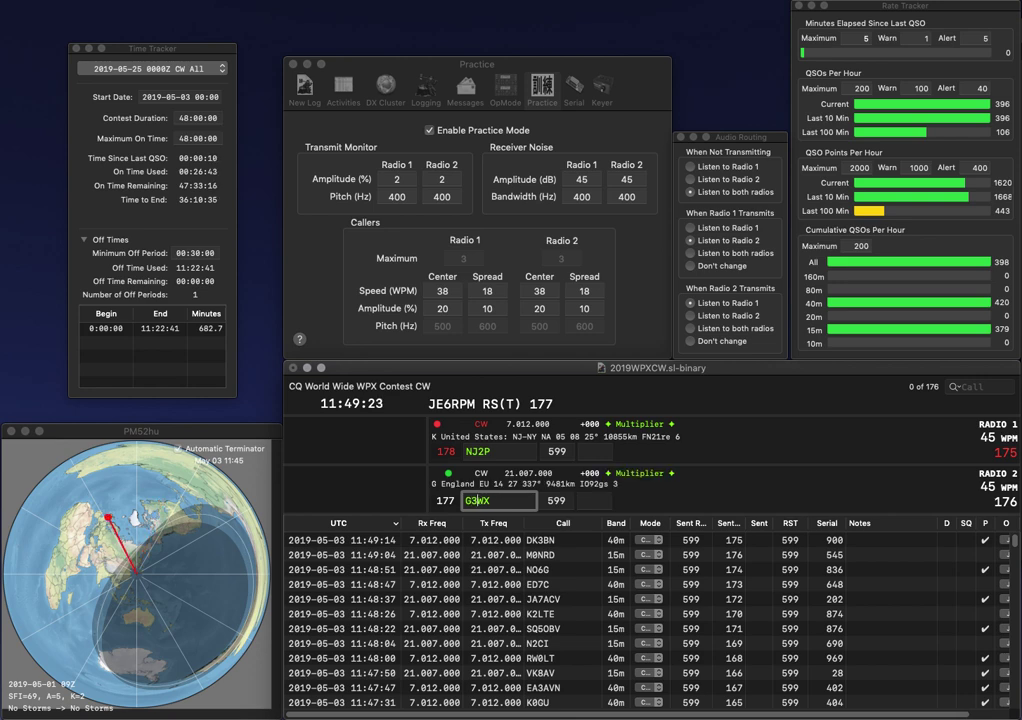
key("Delete")
type("J")
key("Return")
Step: Correct the Radio 1 call to NP2P, resend the exchange and log it with received serial 11
left_click(478, 451)
key("BackSpace")
type("P")
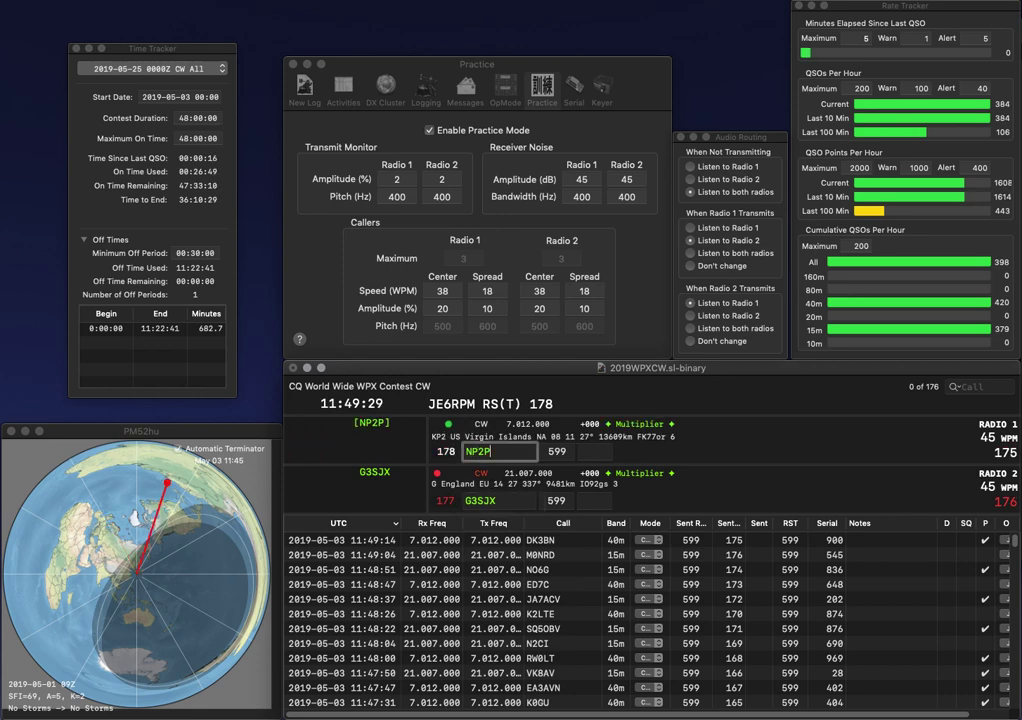
key("Return")
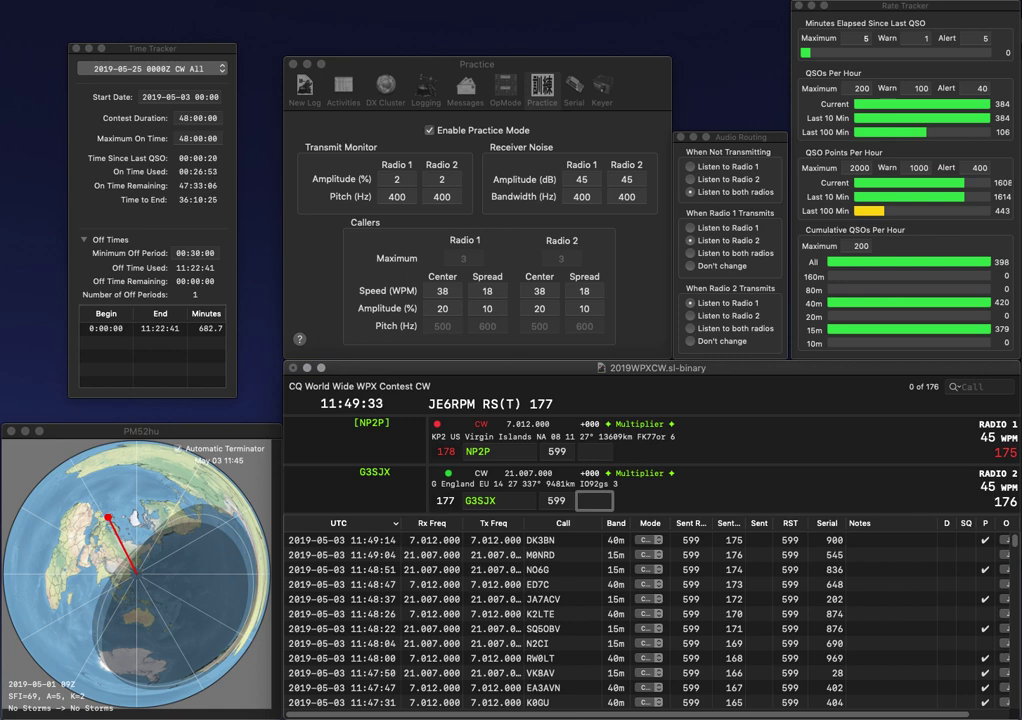
key("Return")
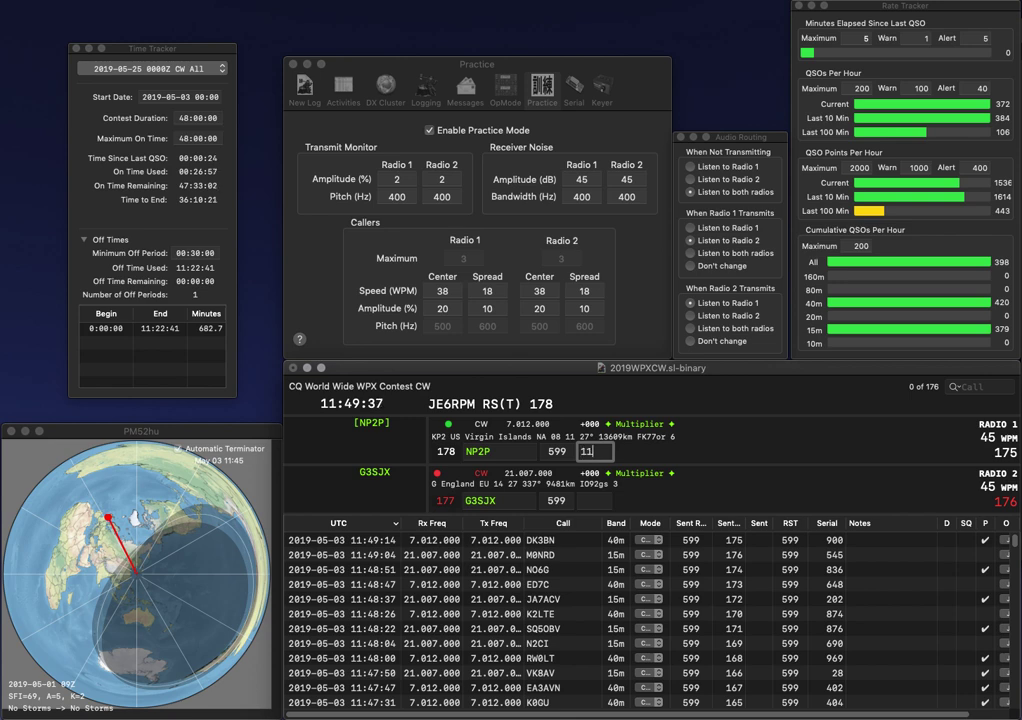
key("Return")
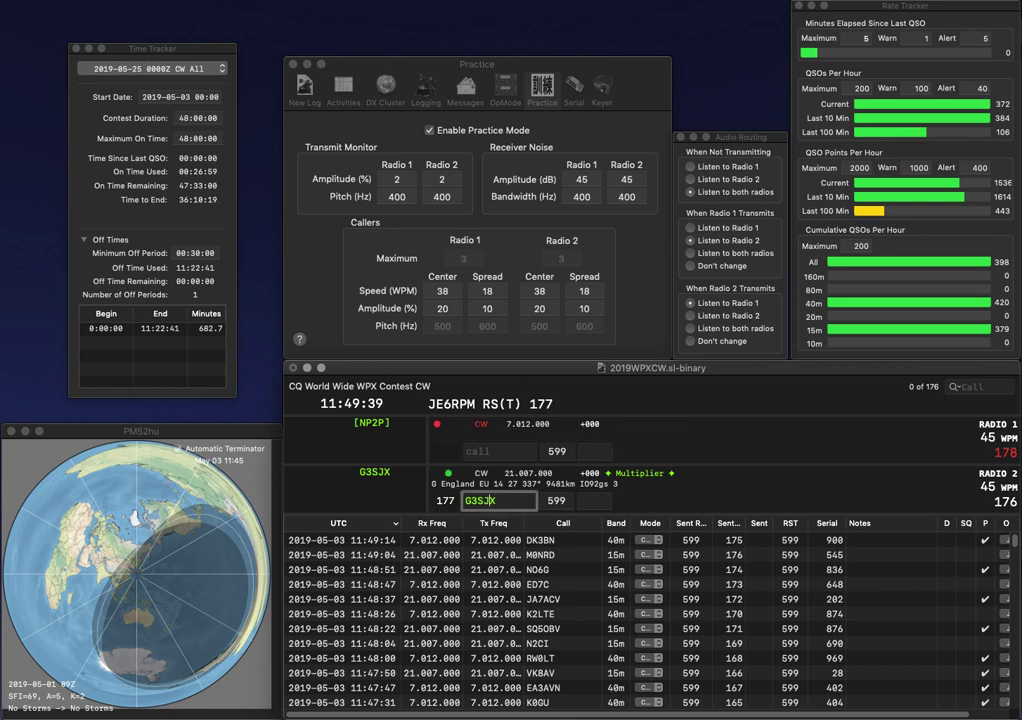
key("BackSpace")
type("4")
key("Return")
type("KT")
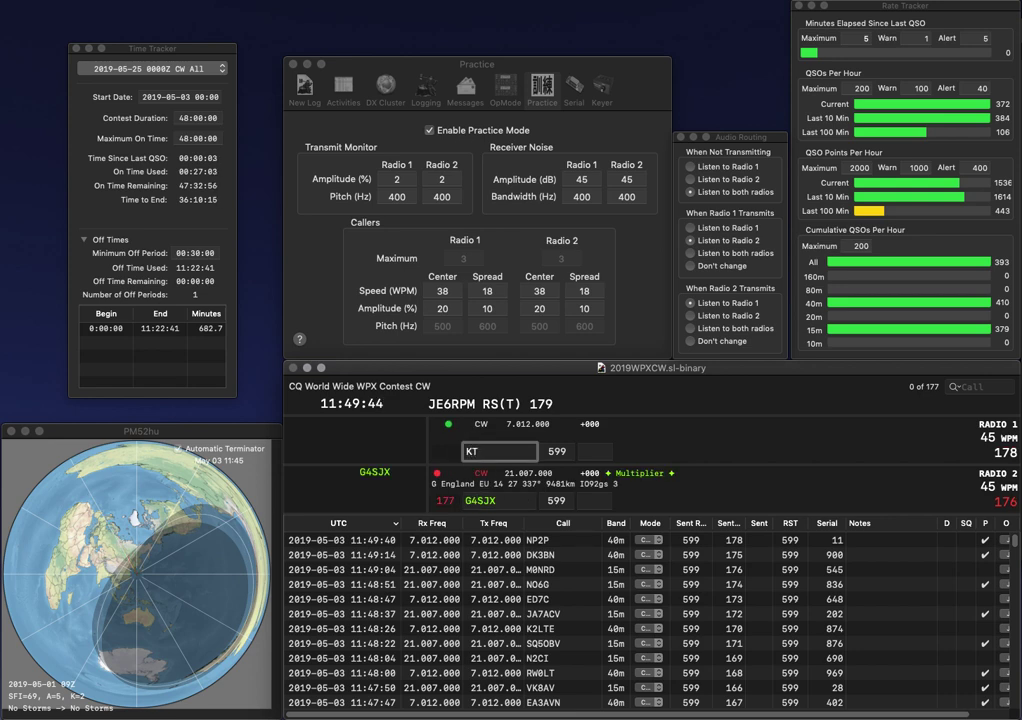
type("FQ")
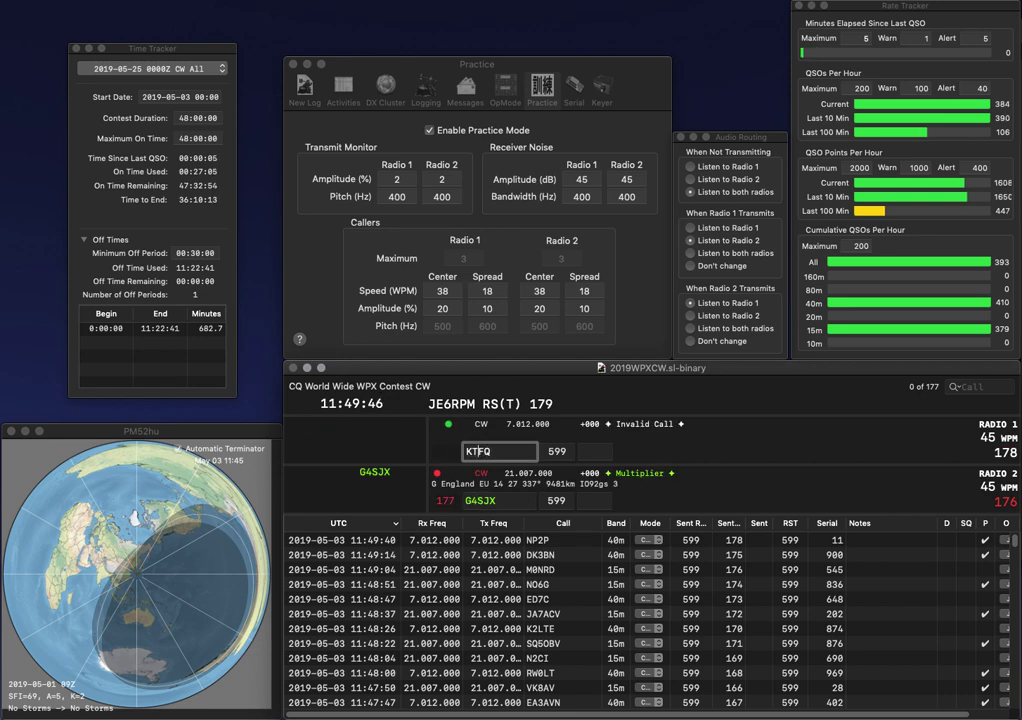
type("4")
key("Return")
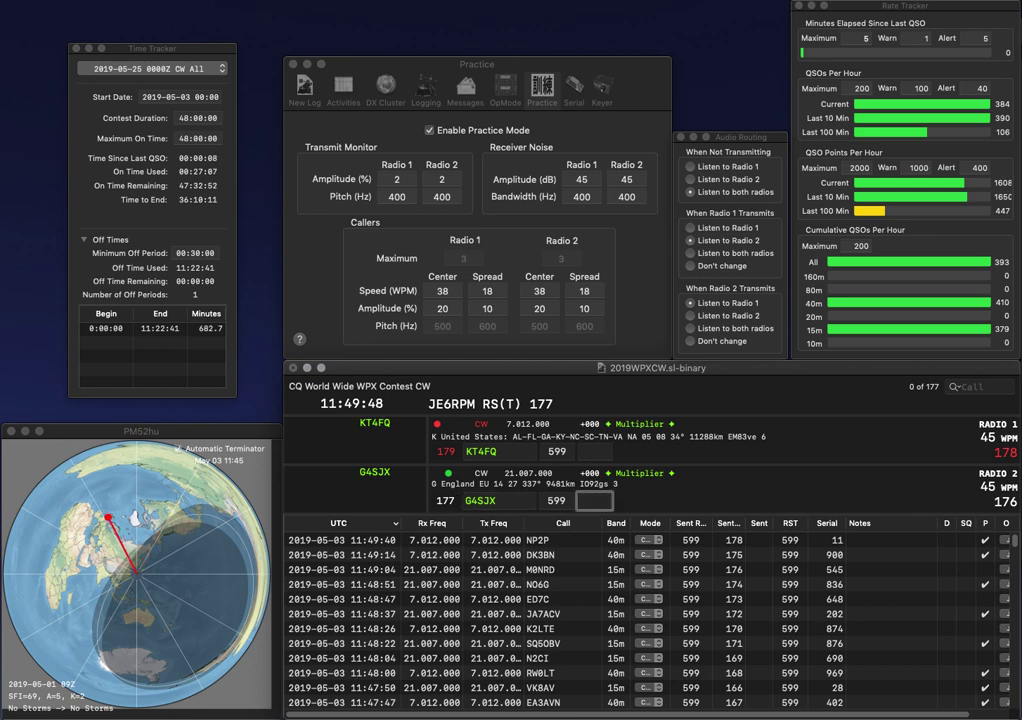
type("433")
key("Return")
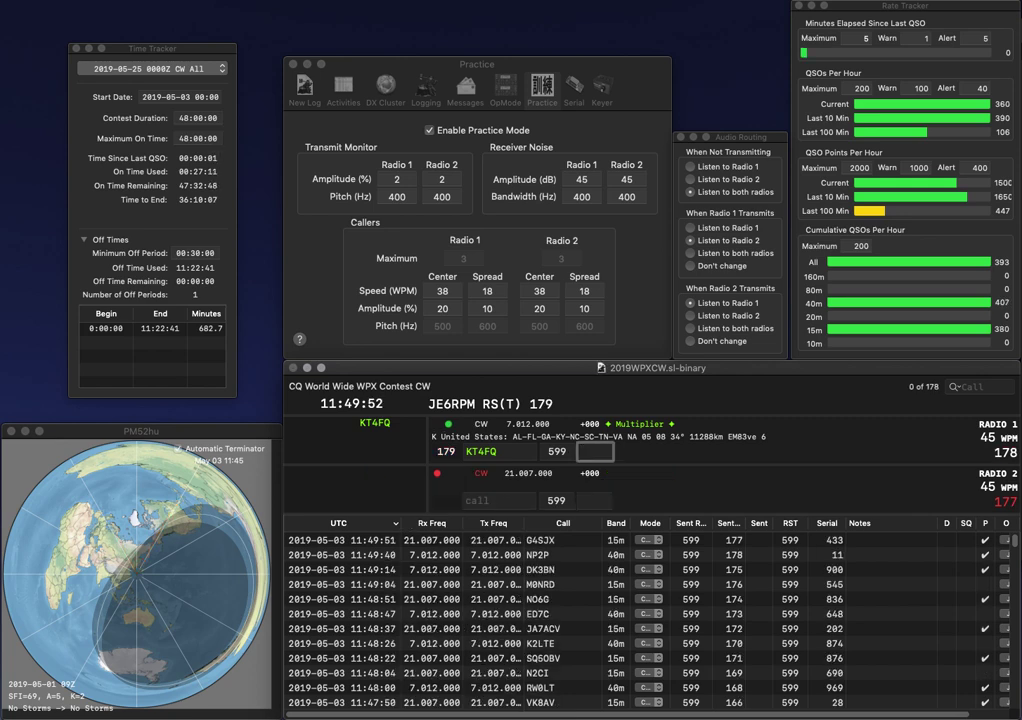
type("667")
key("Return")
Step: Answer RA6AN on Radio 2 and KM9R on Radio 1
type("AN")
key("Home")
type("RA6")
key("Return")
type("KM9R")
key("Return")
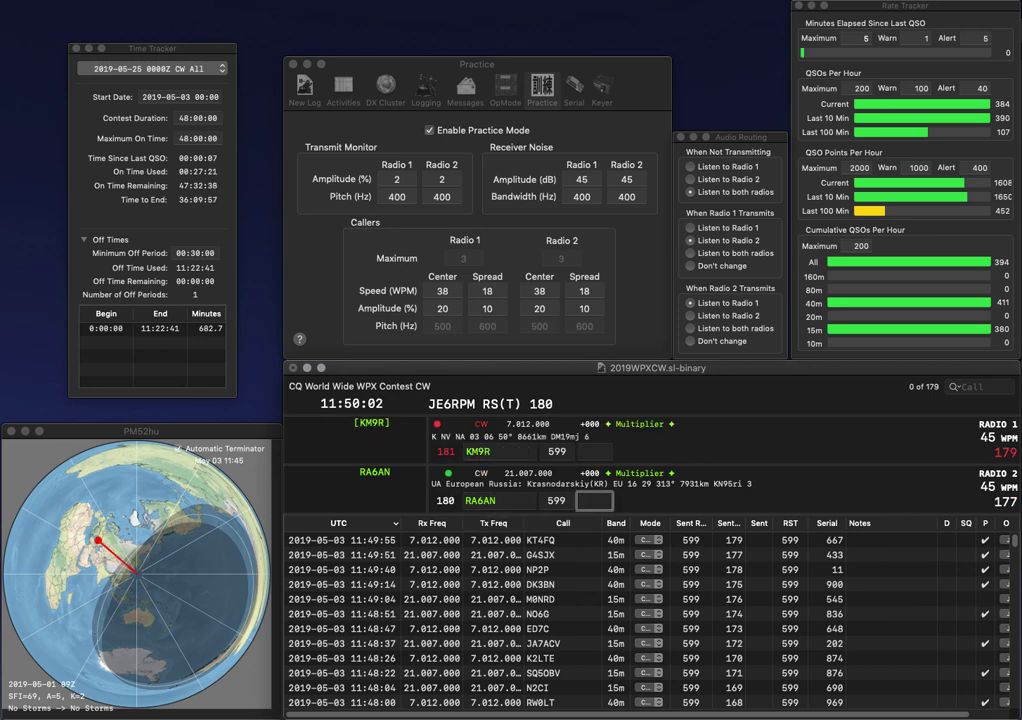
type("813")
key("Return")
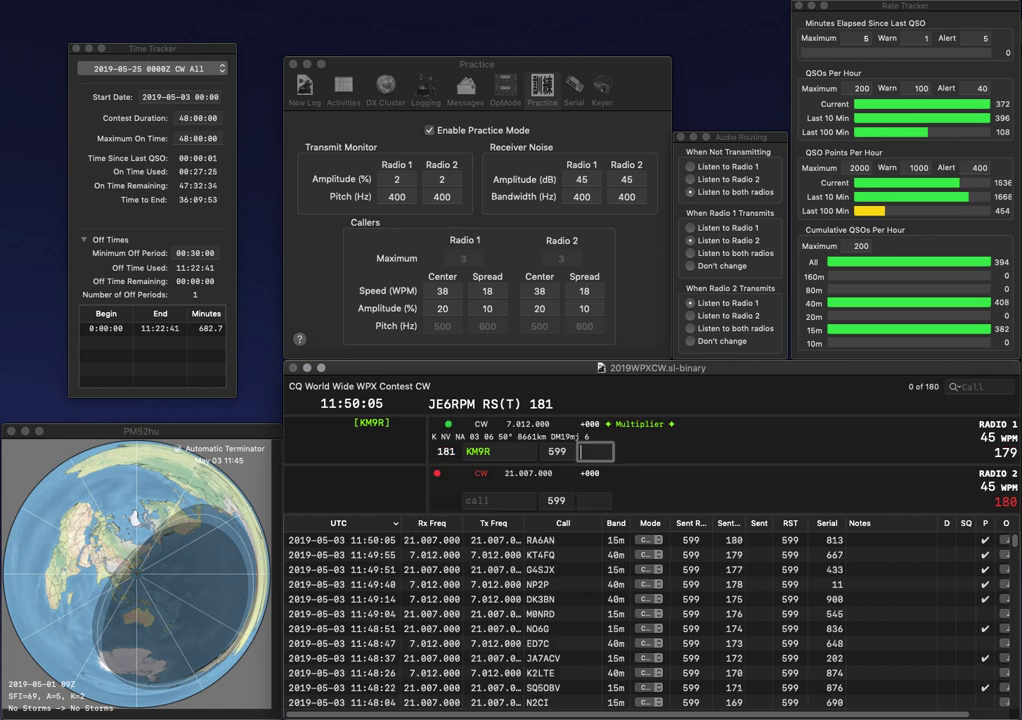
type("311")
key("Return")
Step: Answer the partial call MR on Radio 2
type("DMR")
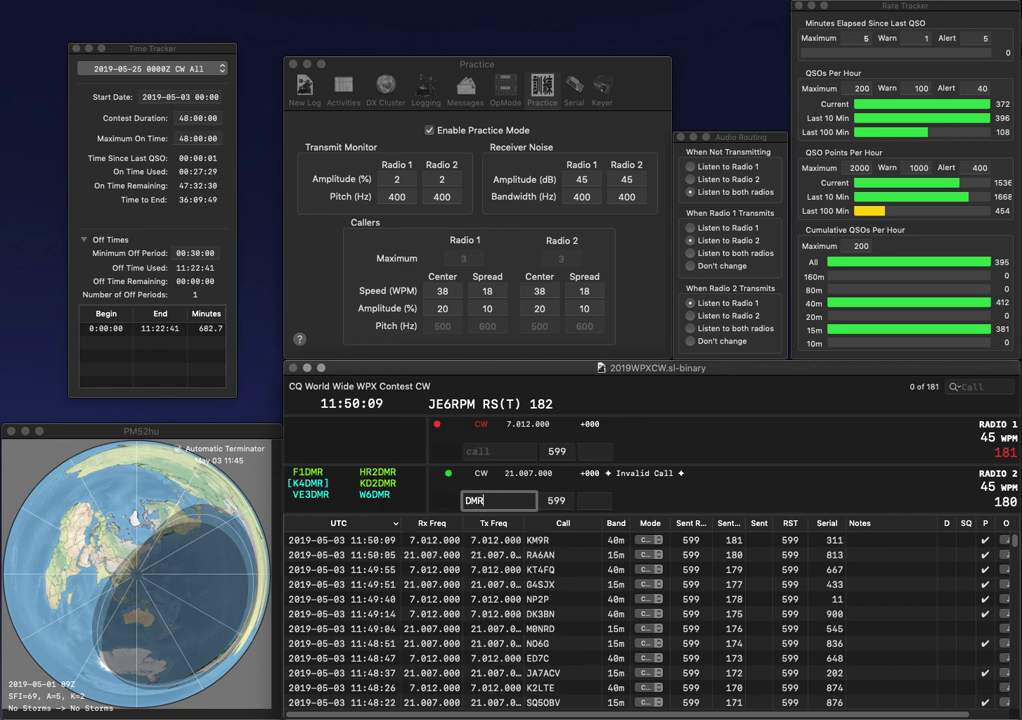
key("Left")
key("Left")
key("BackSpace")
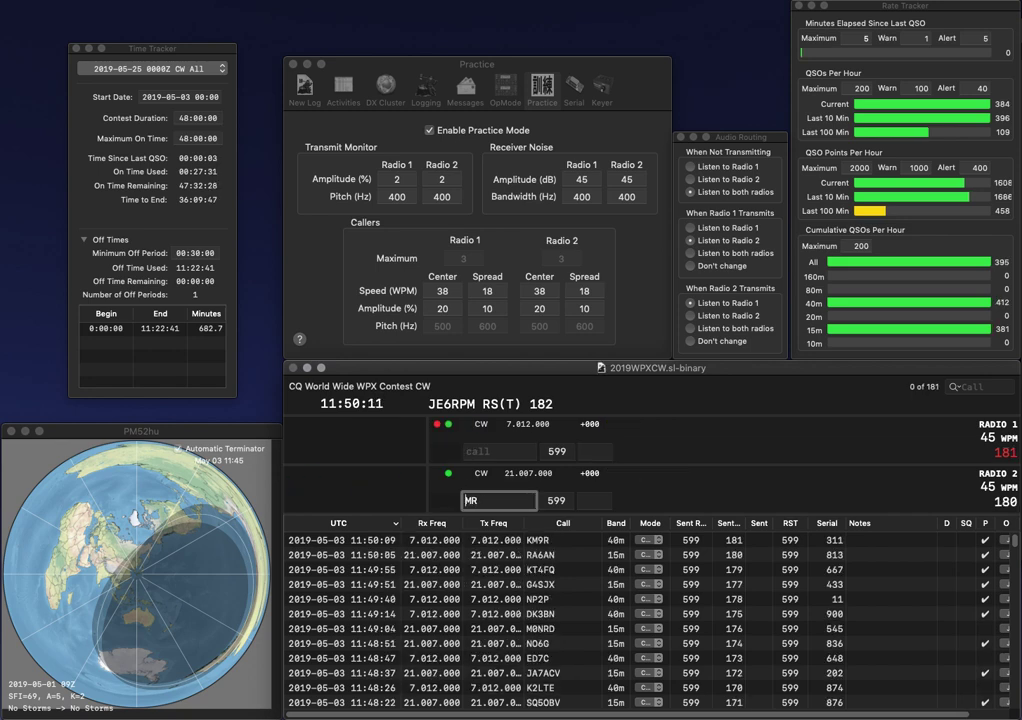
key("Return")
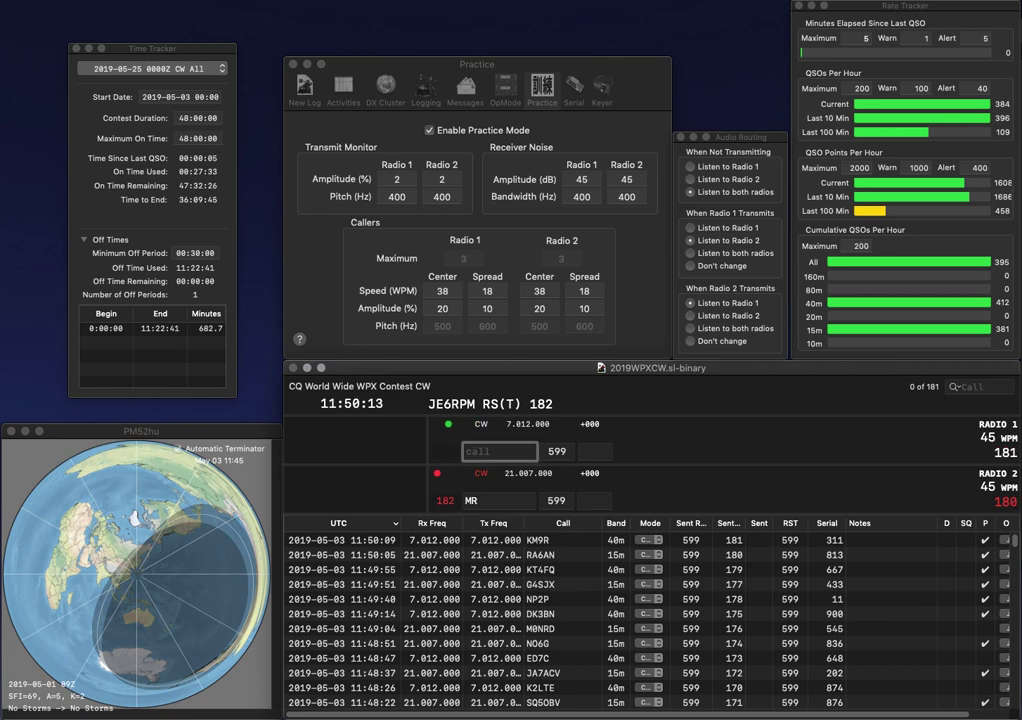
type("HB4")
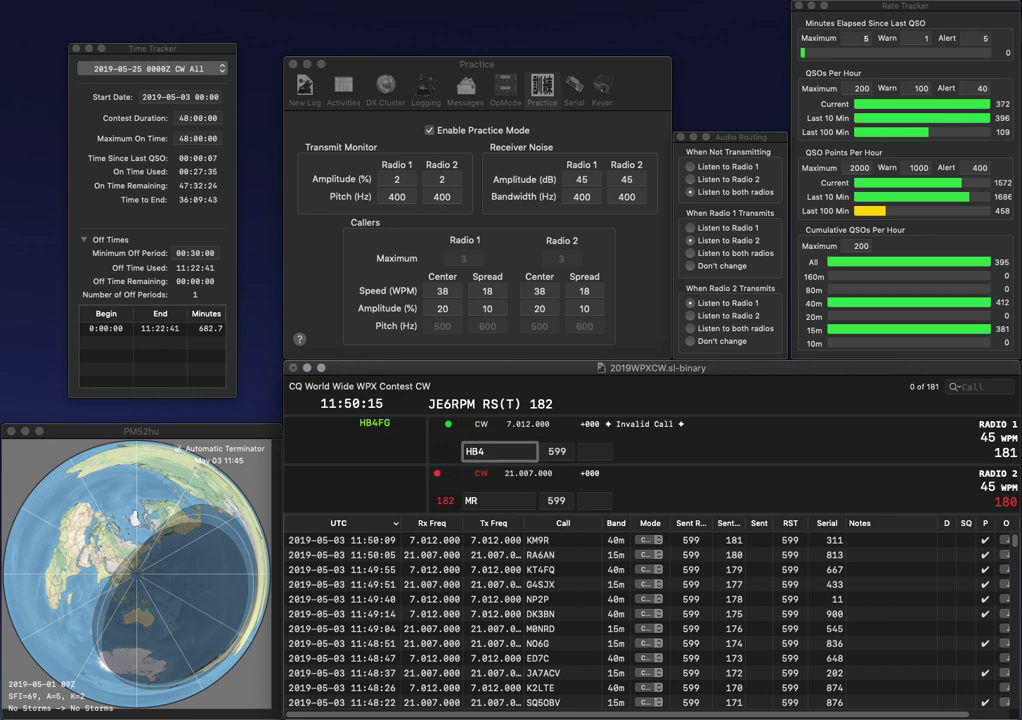
type("AL")
key("Return")
key("Escape")
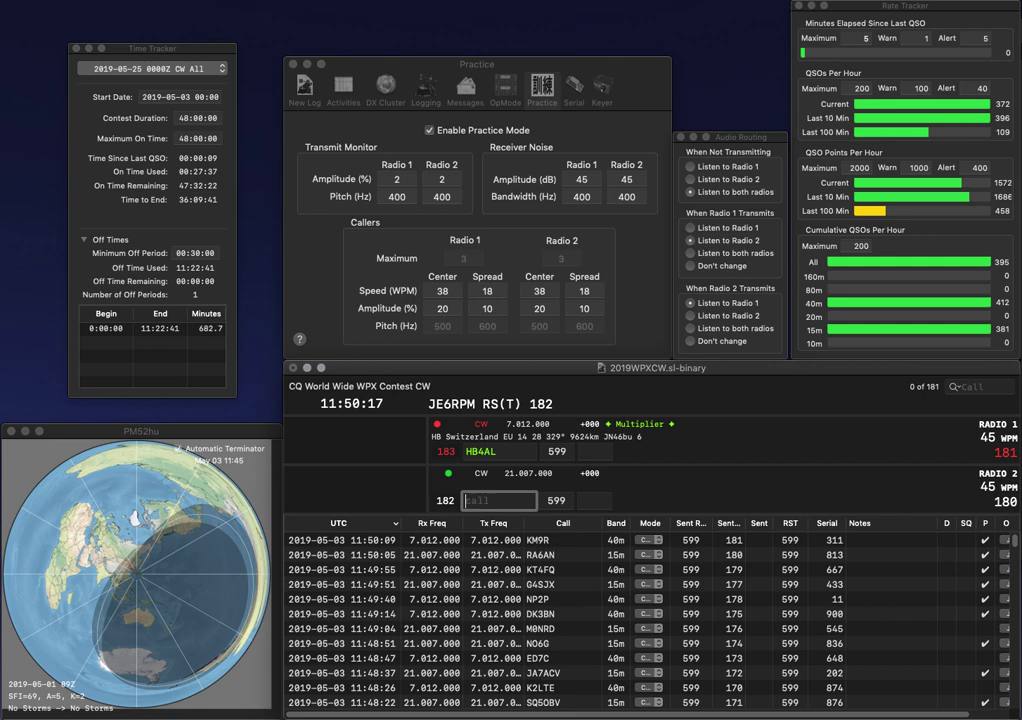
type("U8ML")
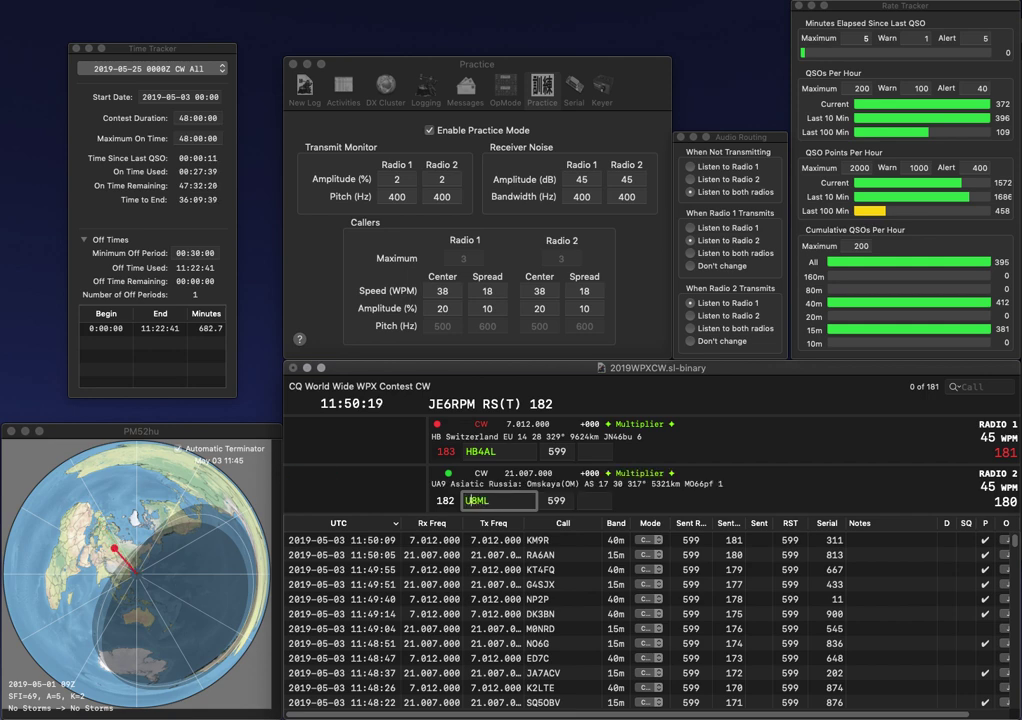
type("X")
key("Return")
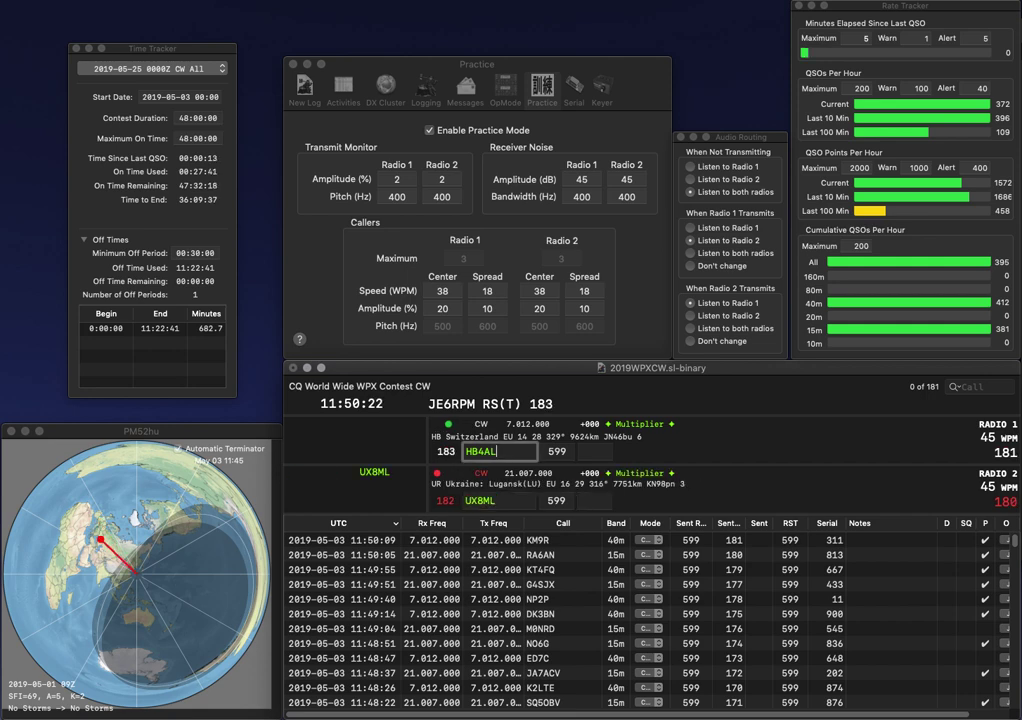
Step: Correct the Radio 1 call to 5B4ALN and send the exchange again
type("N")
key("Home")
key("Delete")
key("Delete")
key("Delete")
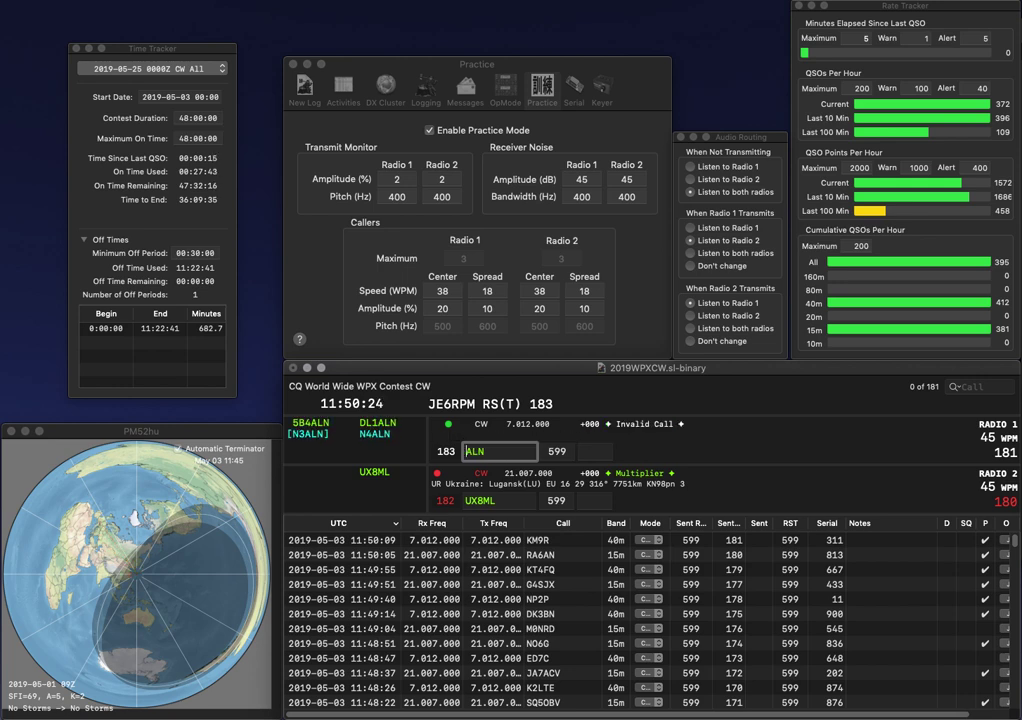
type("5B4")
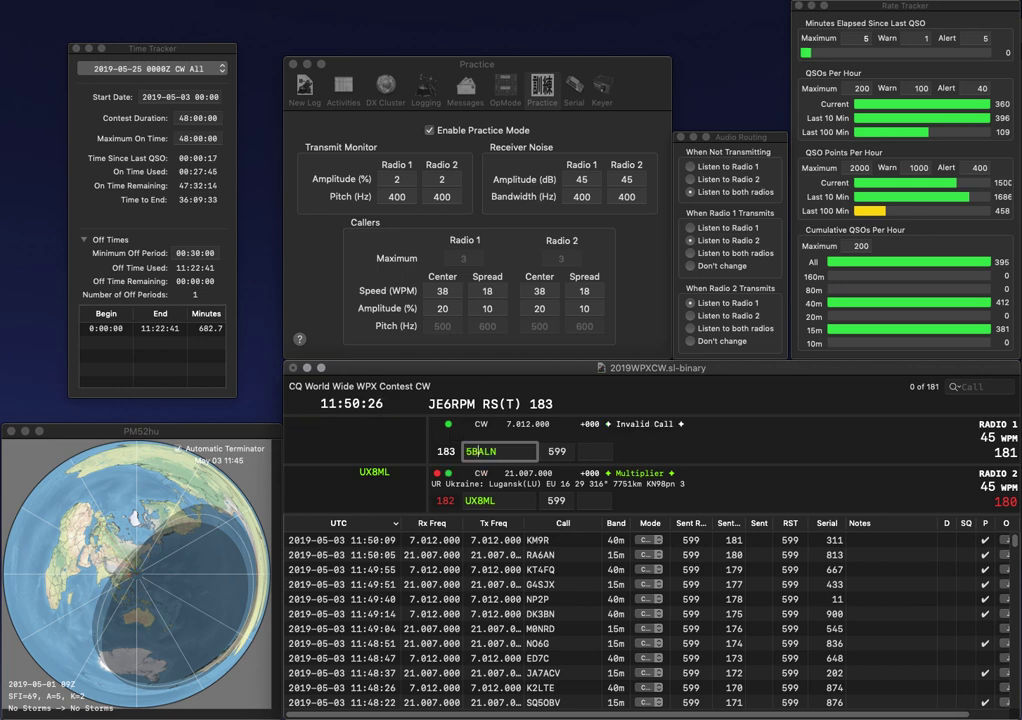
key("Return")
type("88")
key("Return")
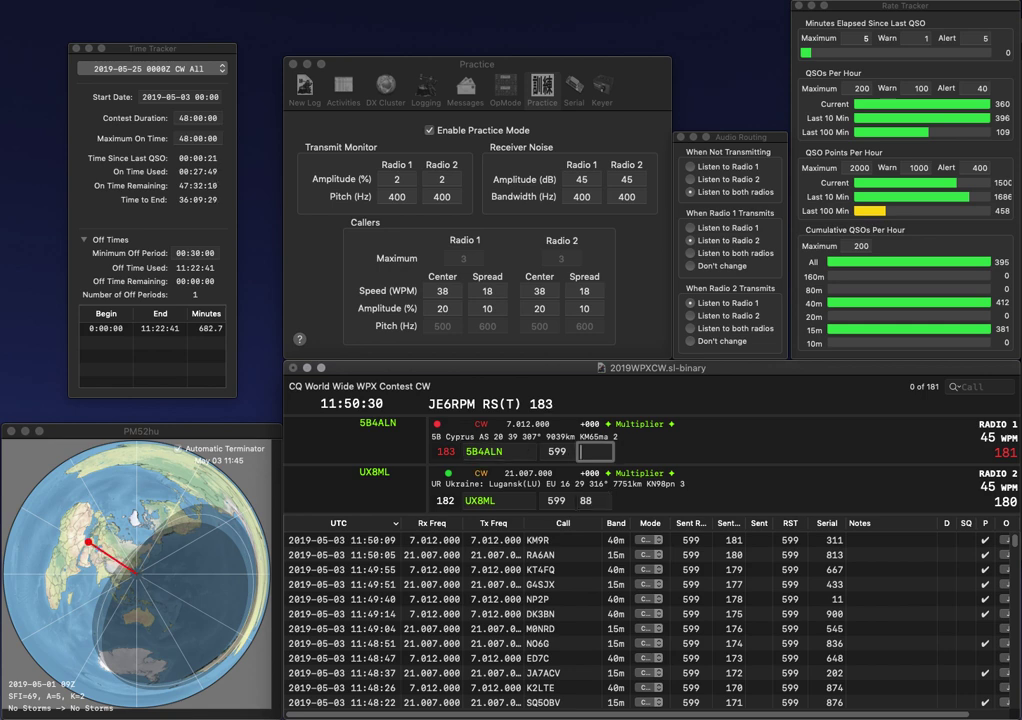
type("734")
key("Return")
type("KE4TSA")
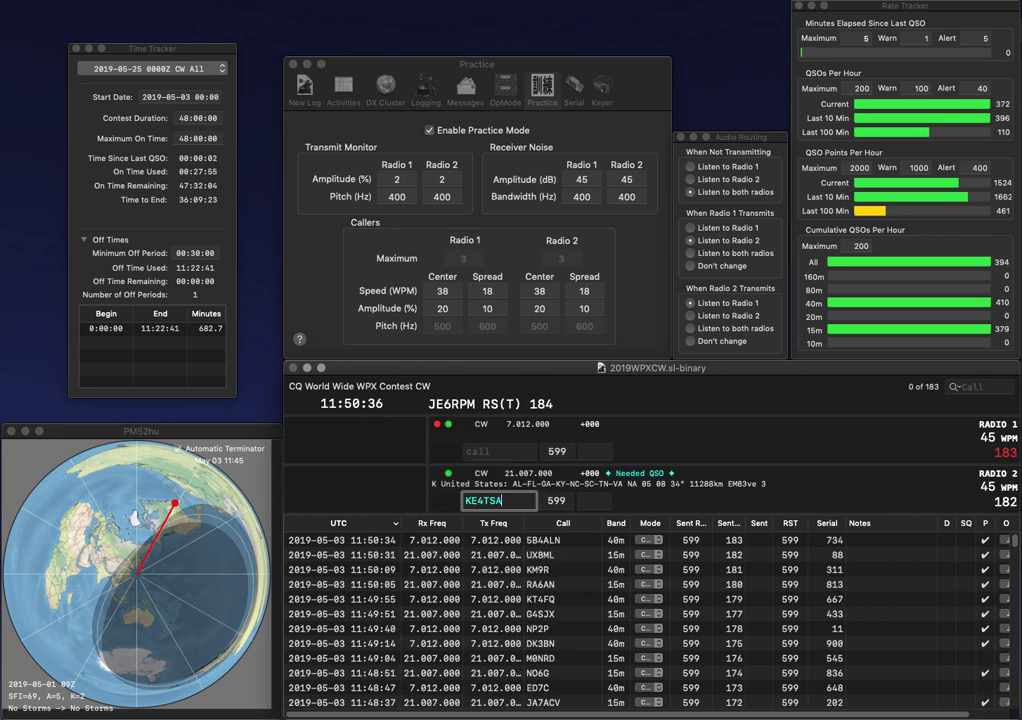
key("Return")
type("YB")
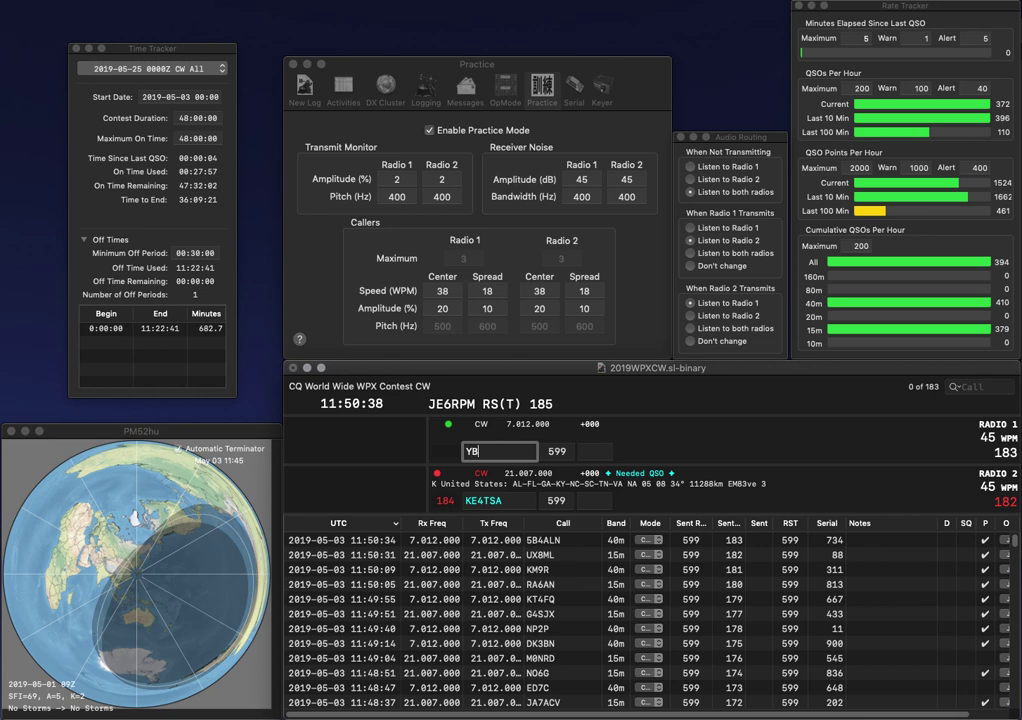
type("9GWR")
key("Return")
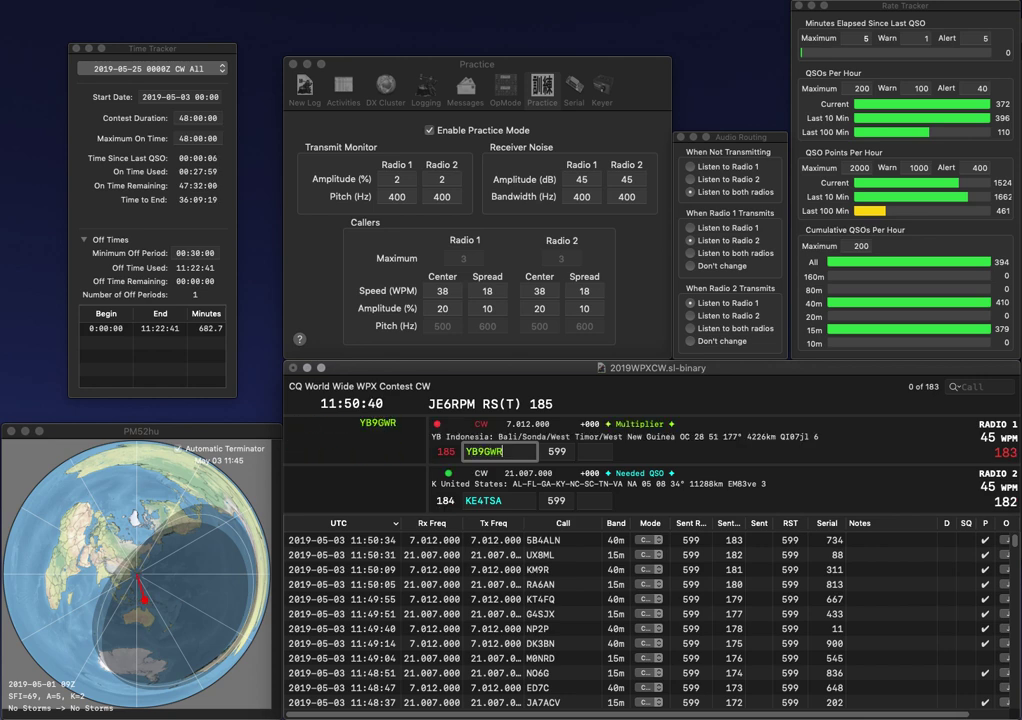
key("shift+Tab")
key("Right")
key("Right")
key("BackSpace")
type("I")
key("super+Right")
key("BackSpace")
type("I")
key("Return")
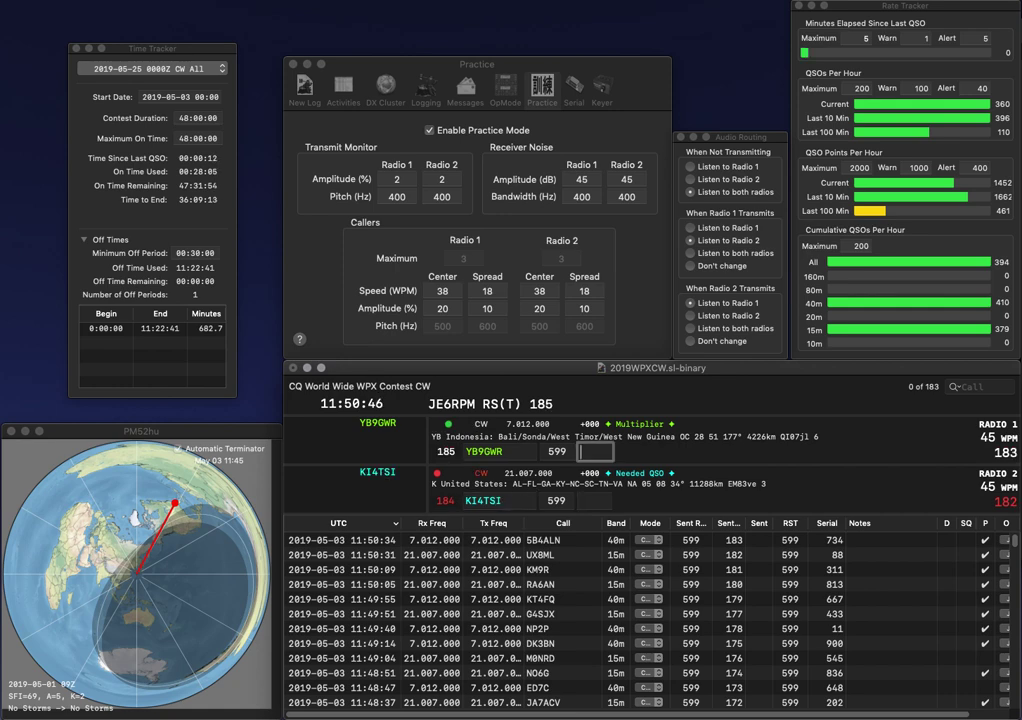
type("666")
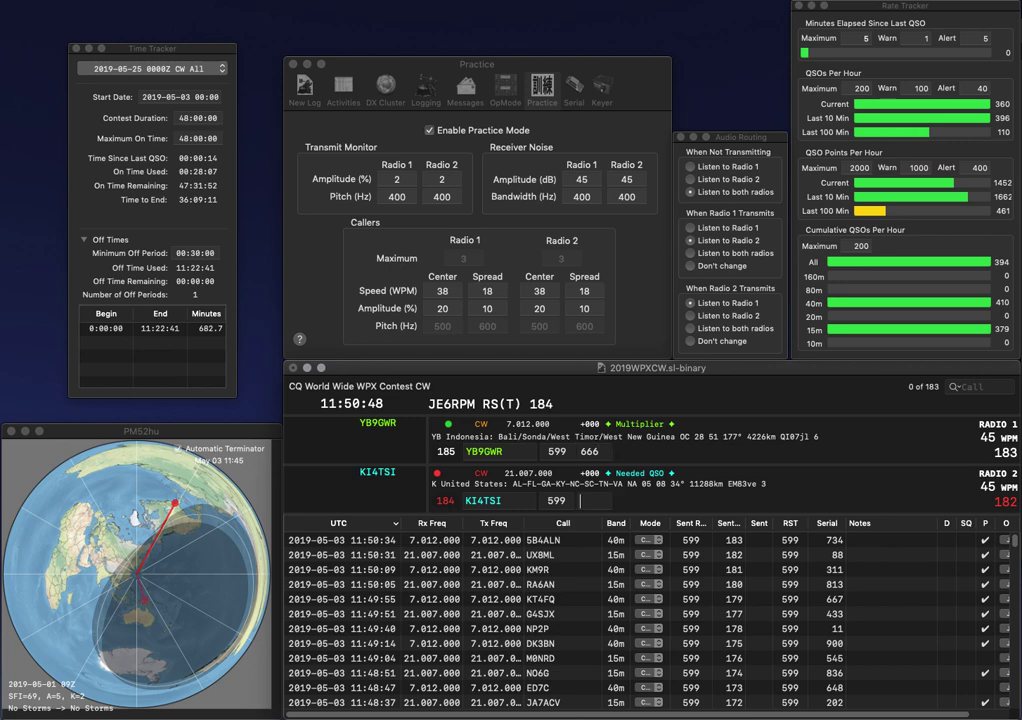
key("Return")
type("623")
key("Return")
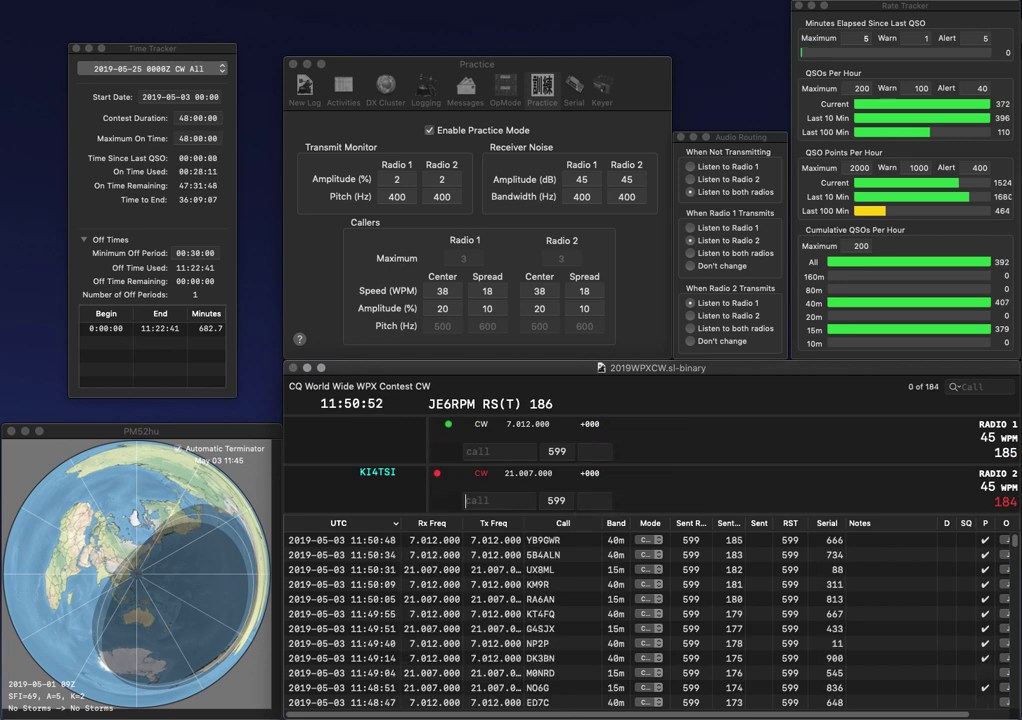
Step: Answer G4OOU on Radio 1 and UR7VA on Radio 2
type("G4OOU")
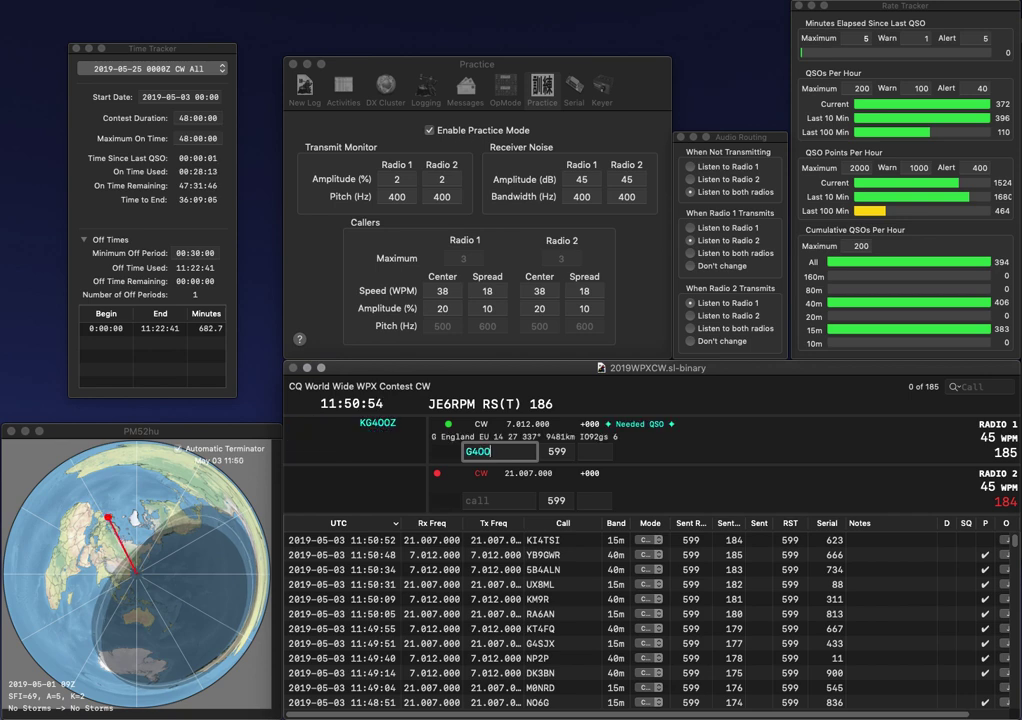
key("Return")
type("UR7VA")
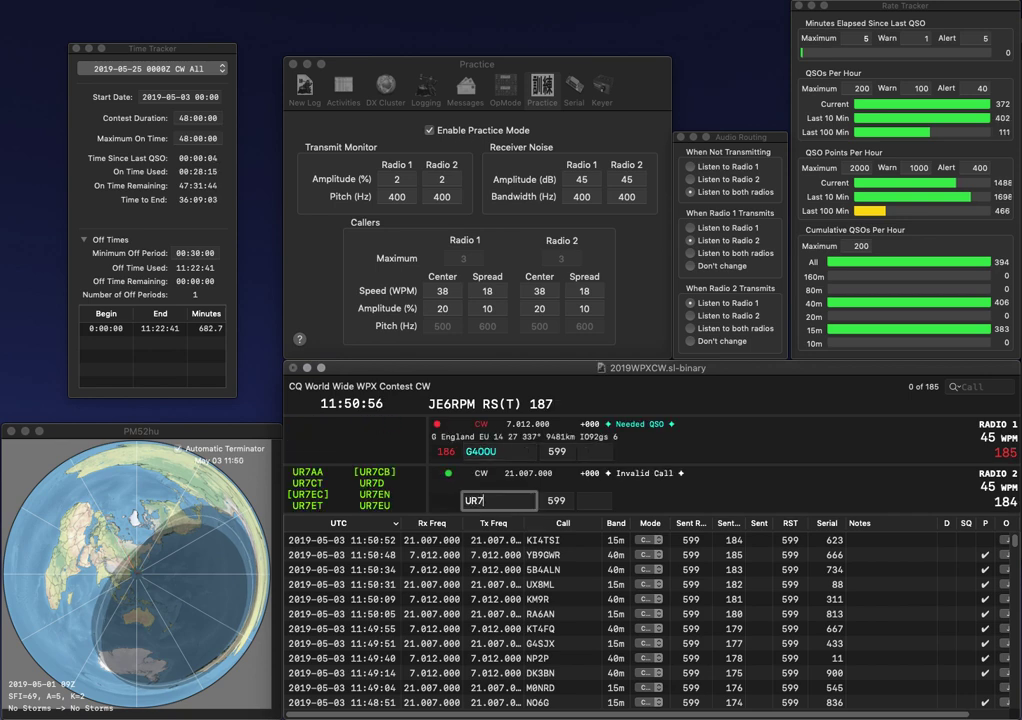
key("Return")
key("Tab")
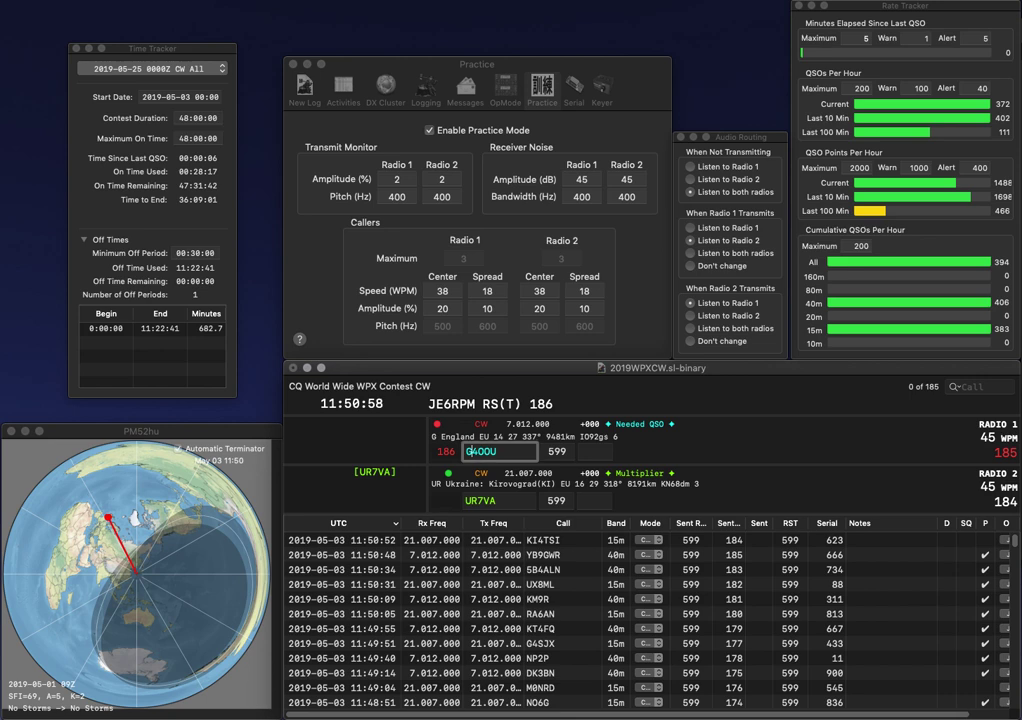
type("3")
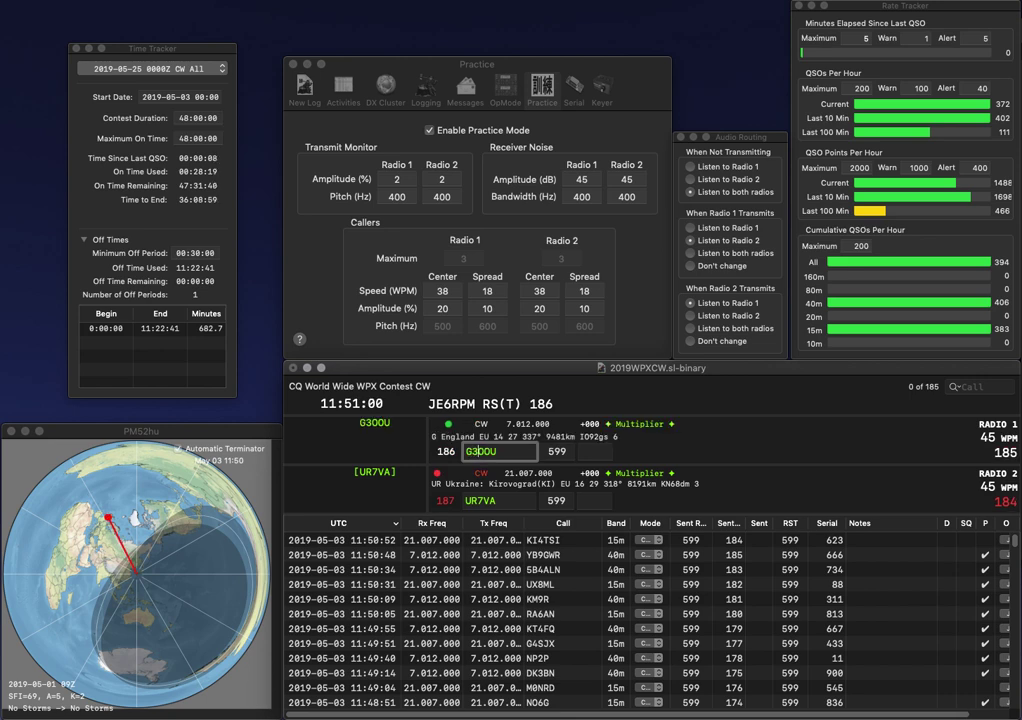
key("Return")
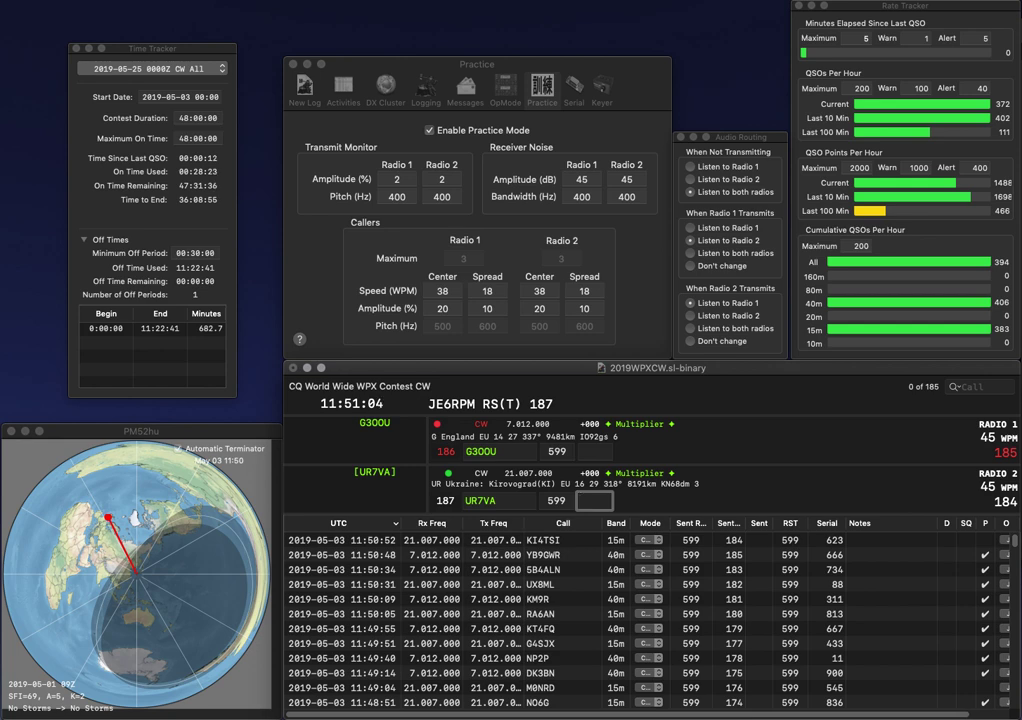
Step: Log UR7VA with received serial 260 on Radio 2 and G3OOU with received serial 290 on Radio 1
type("260")
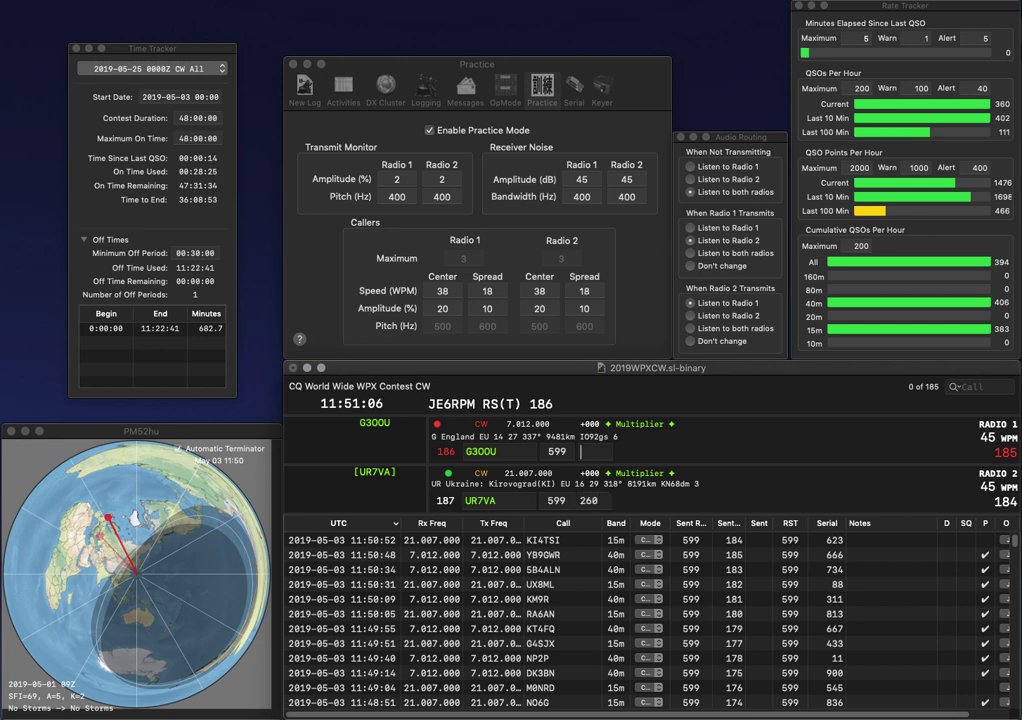
key("Return")
type("290")
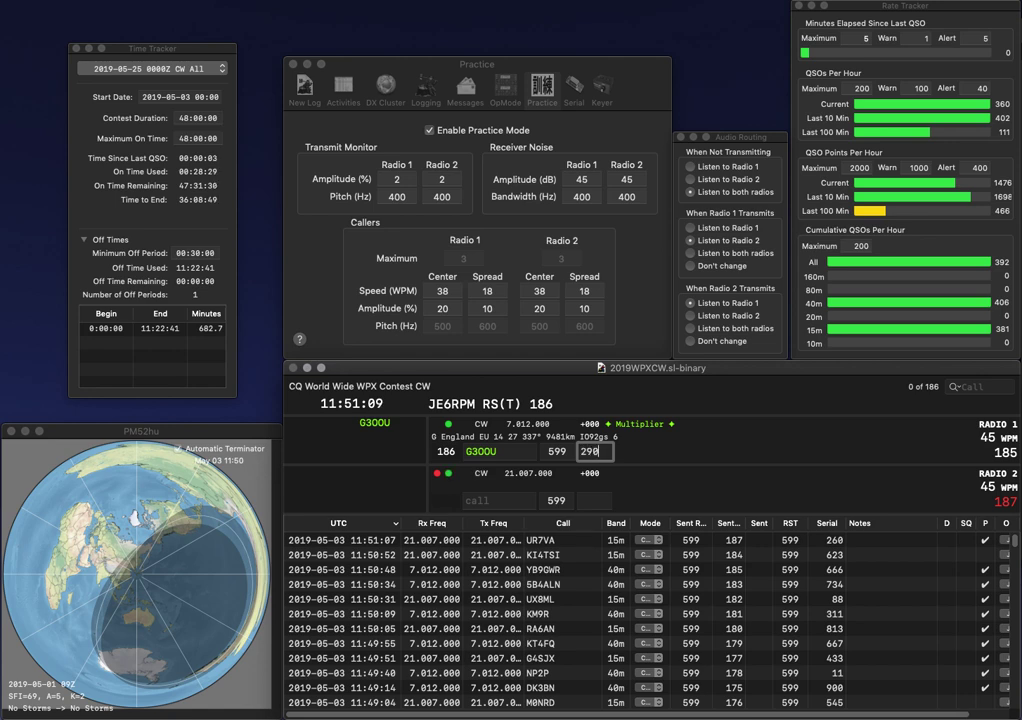
key("Return")
Step: Answer the caller on Radio 2 with the partial call 71RAF
type("J")
type("7M")
key("BackSpace")
type("N")
key("BackSpace")
type("1RAF")
key("Return")
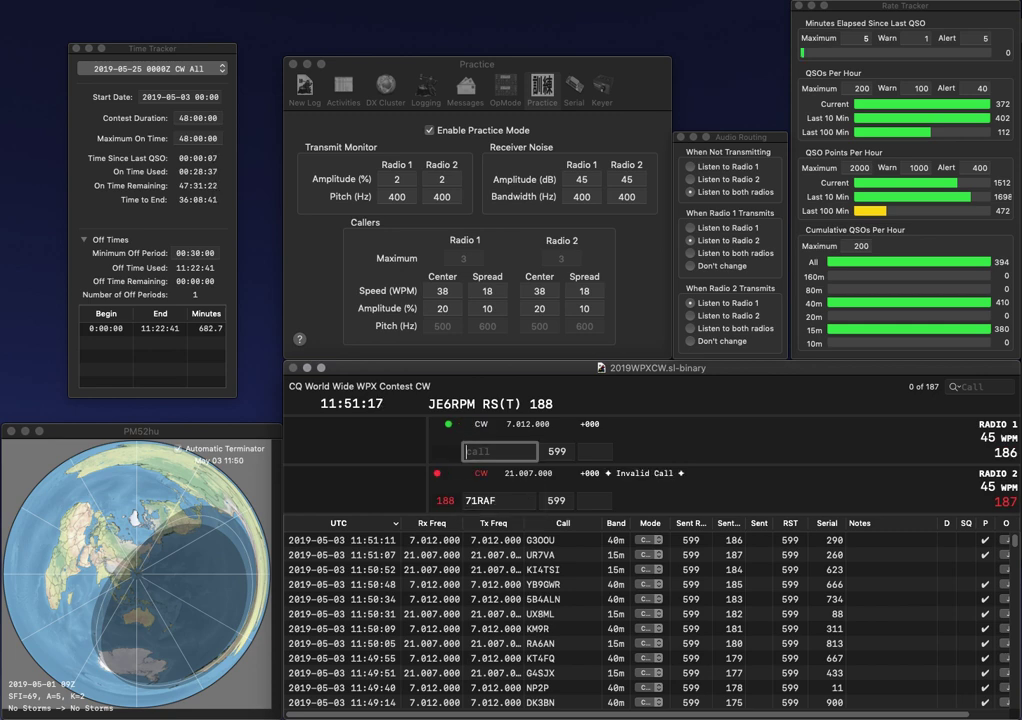
Step: Answer VE3GPM on Radio 1 with the exchange
type("VE3GFM")
key("BackSpace")
key("BackSpace")
type("PM")
key("Return")
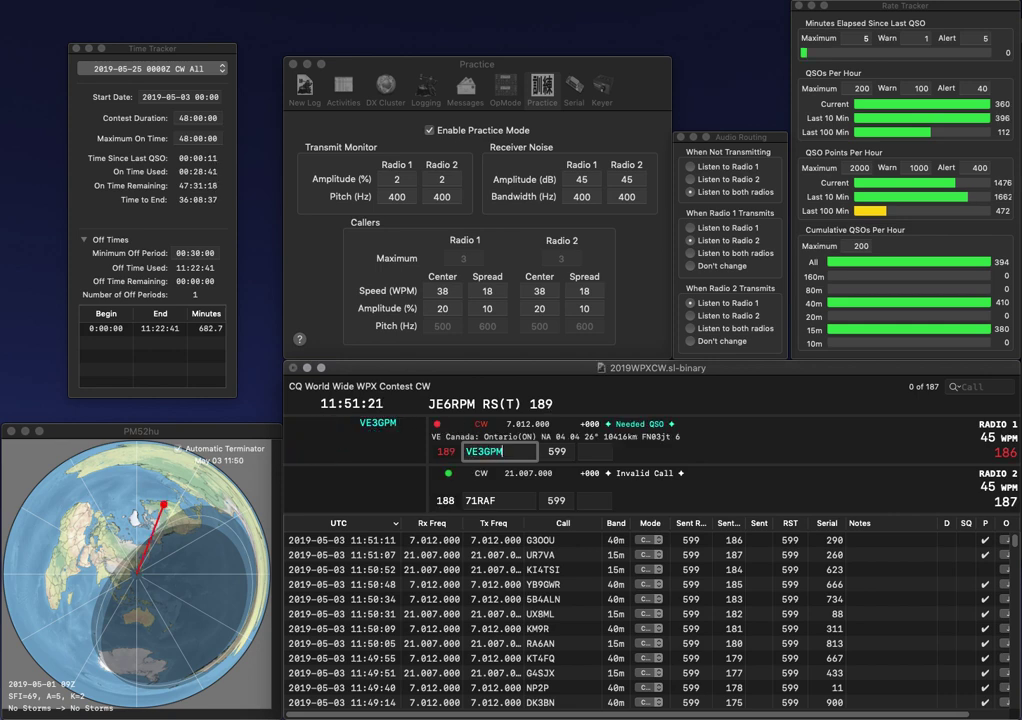
Step: Replace the Radio 2 call with the partial call SP3 and send the exchange again
type("SP3")
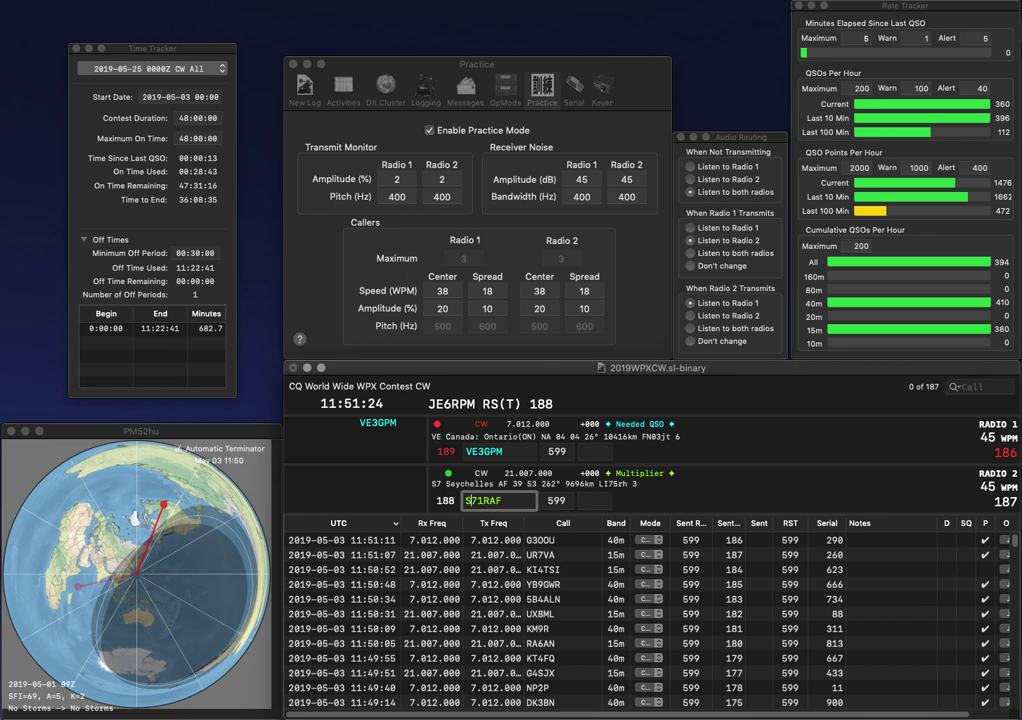
key("Delete")
key("End")
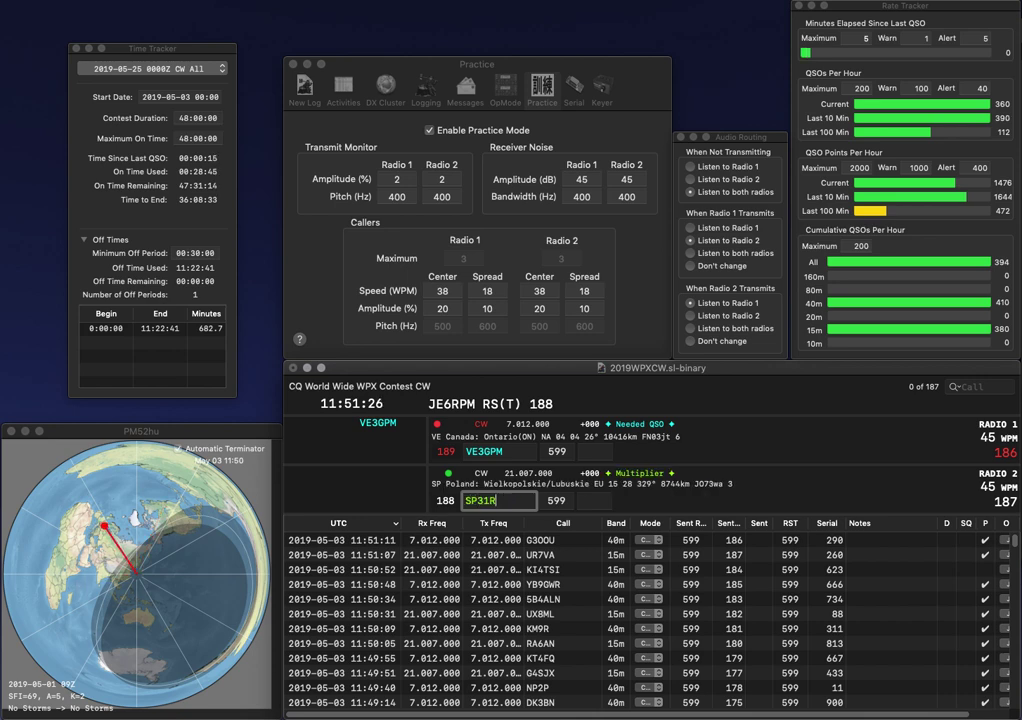
key("Delete")
key("Delete")
key("Delete")
key("Delete")
key("Return")
key("Tab")
type("7")
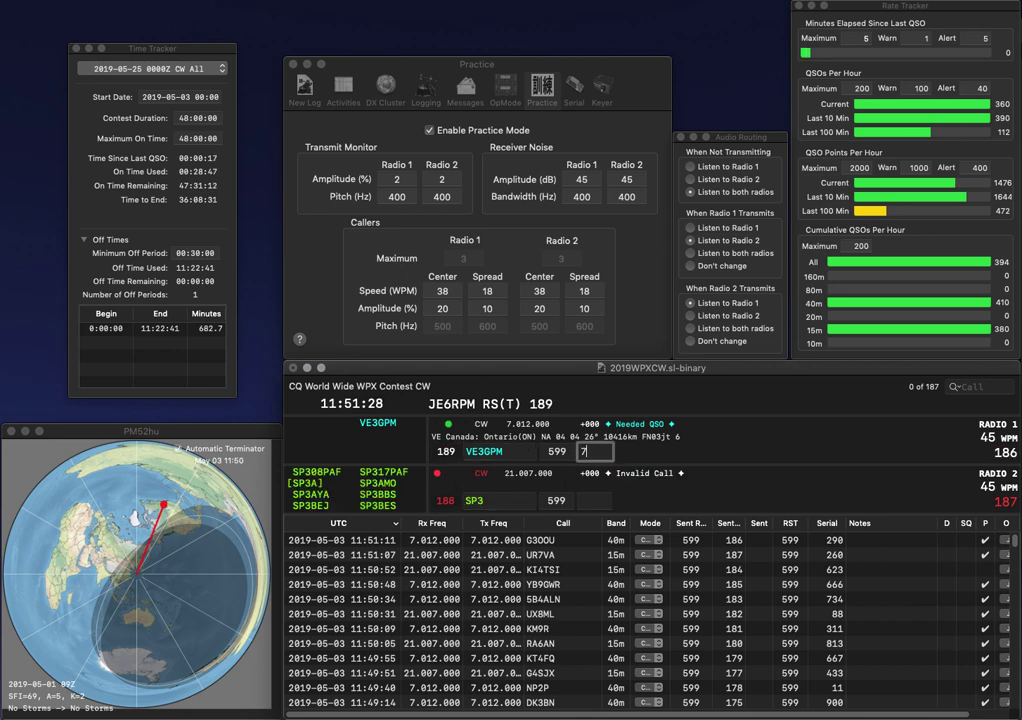
type("12")
key("Return")
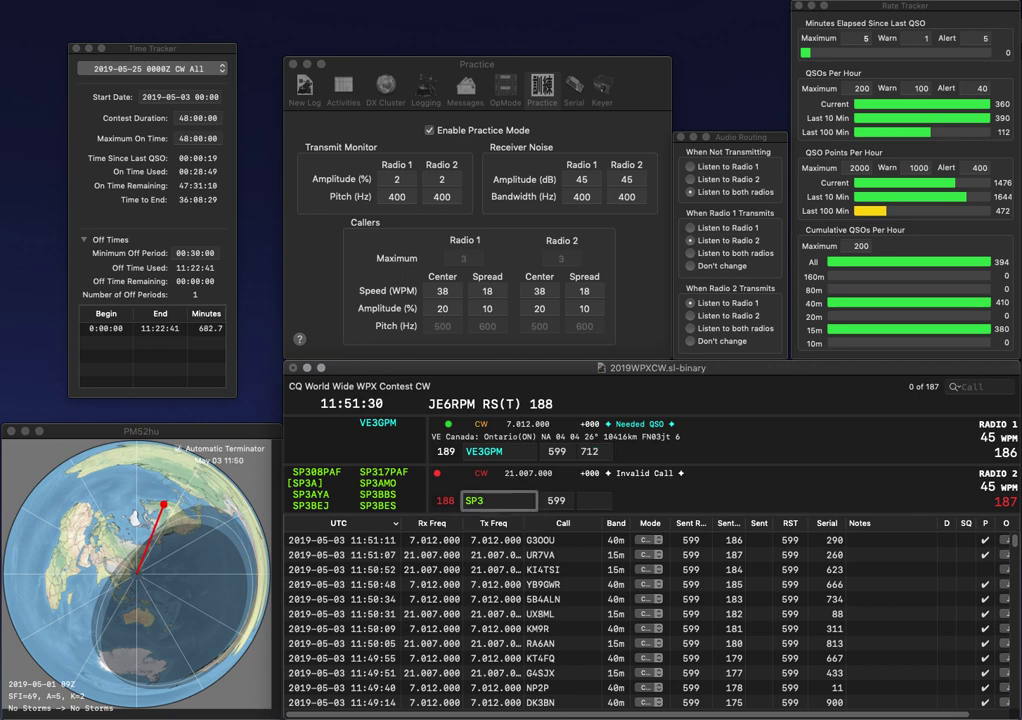
Step: Complete the Radio 2 call as SP317PAF, send the exchange again, and answer DL5BAW on Radio 1
type("17PAF")
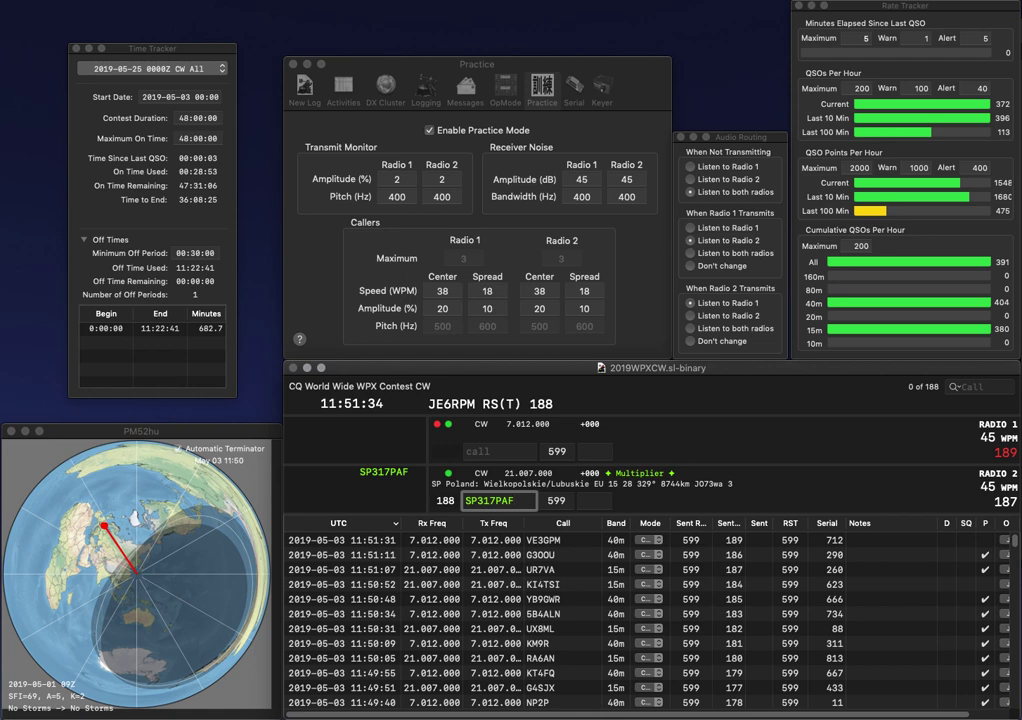
key("Return")
type("DL5BAW")
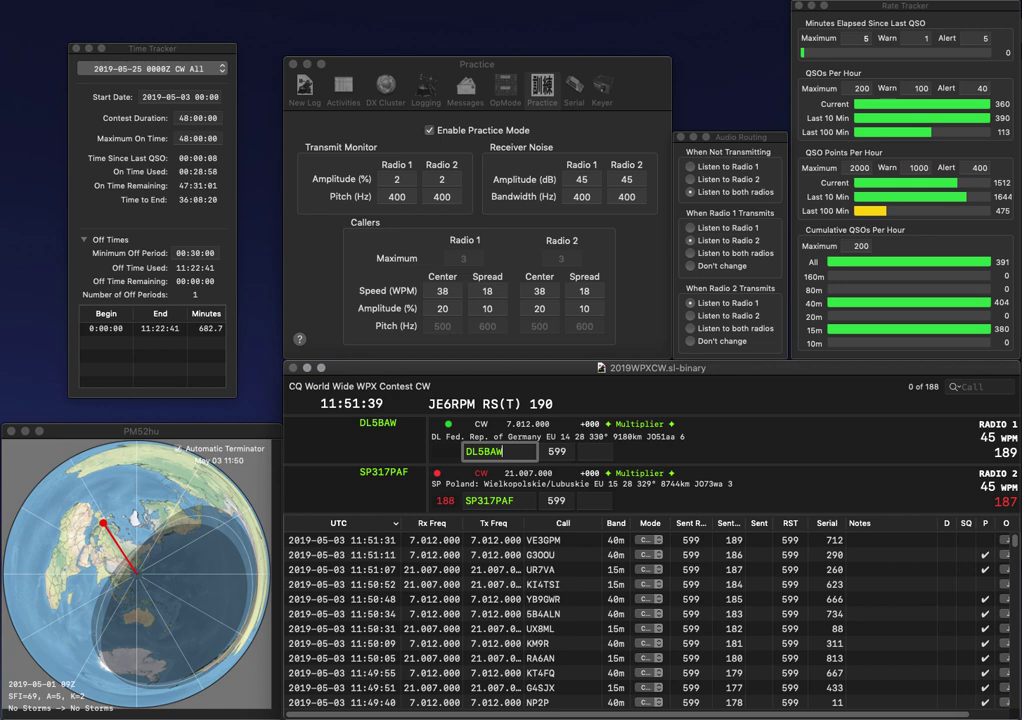
key("Return")
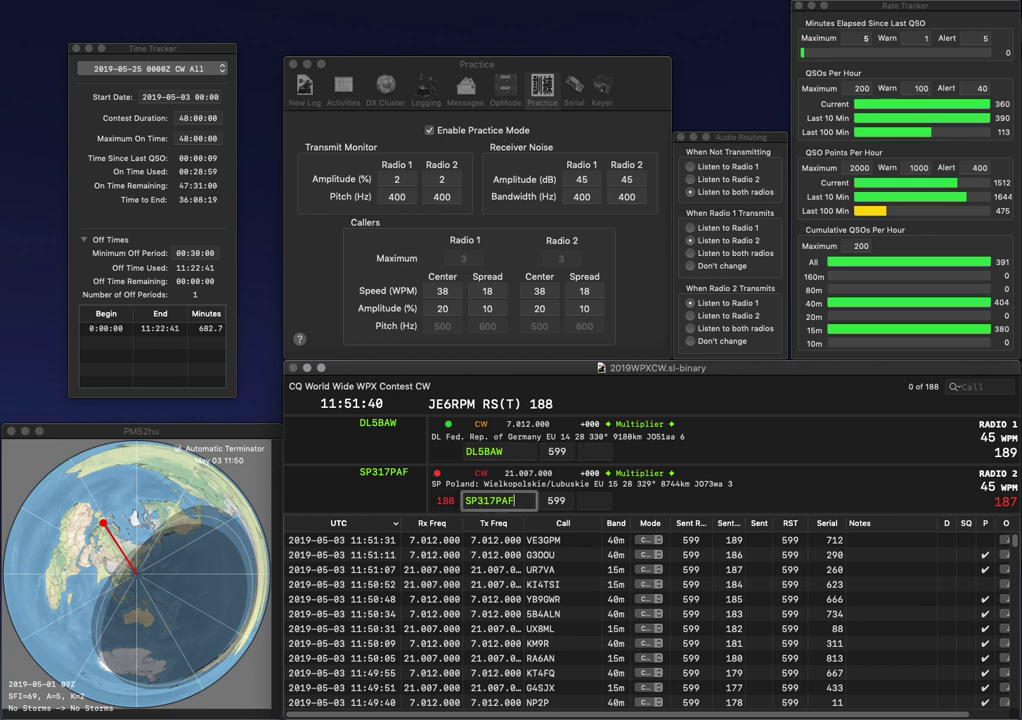
key("space")
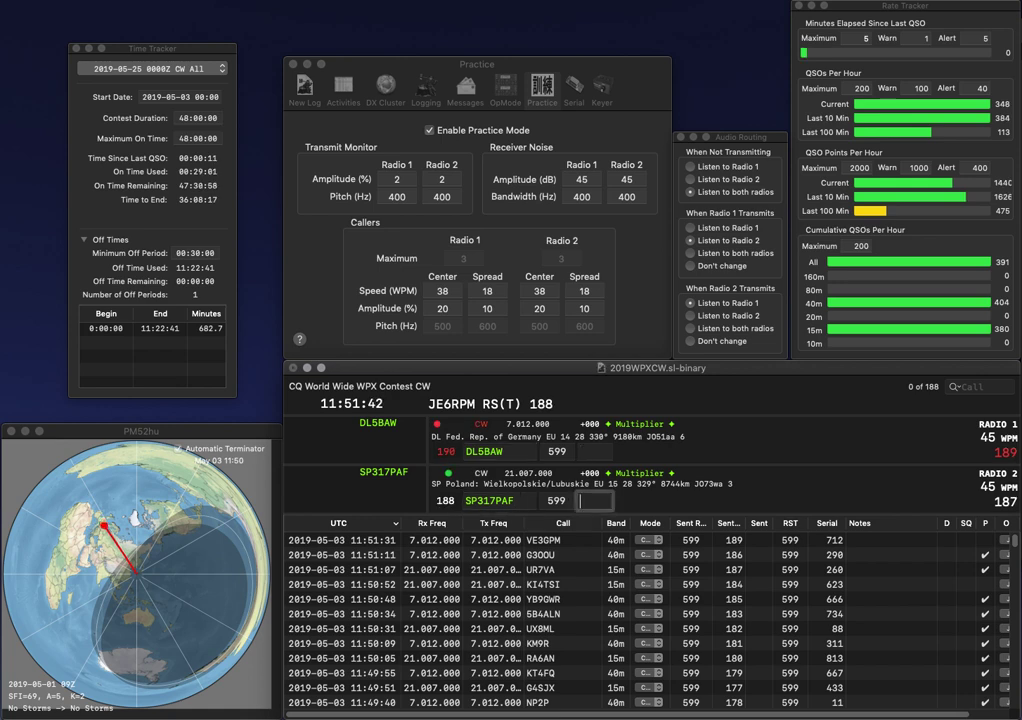
type("76")
key("Return")
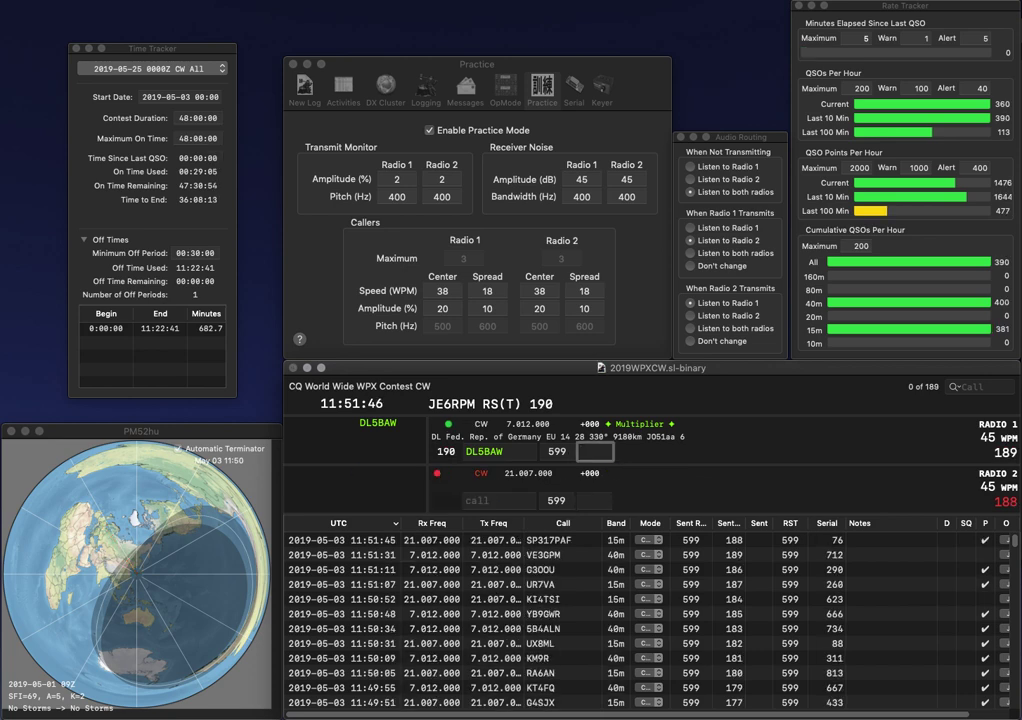
type("426")
key("Return")
type("DVZ")
key("Return")
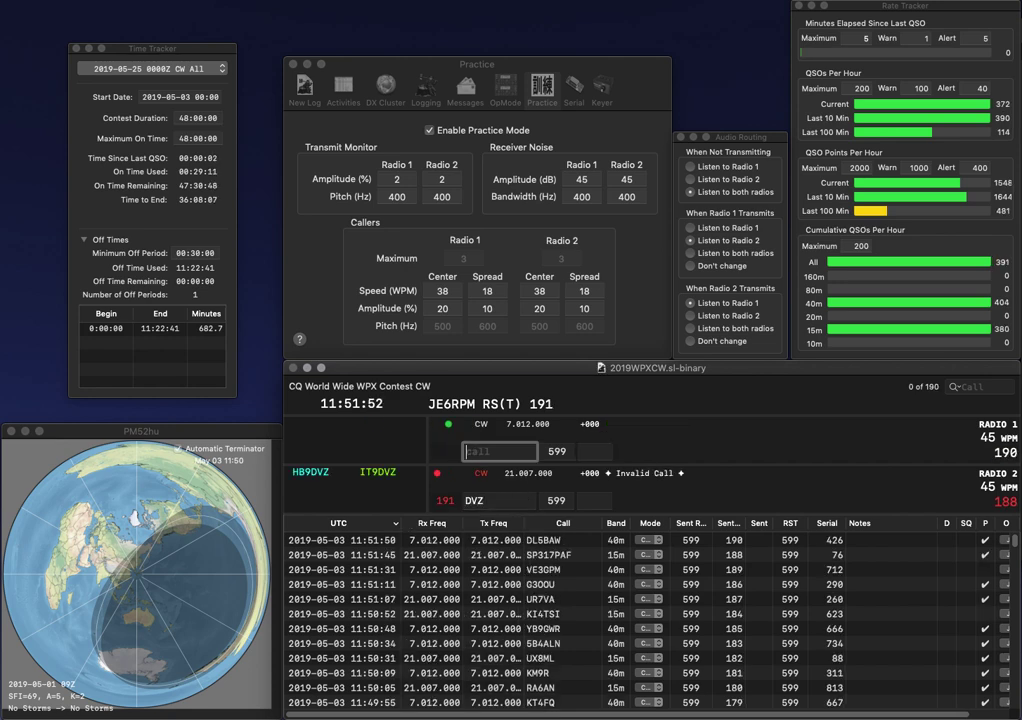
type("VE3SZ")
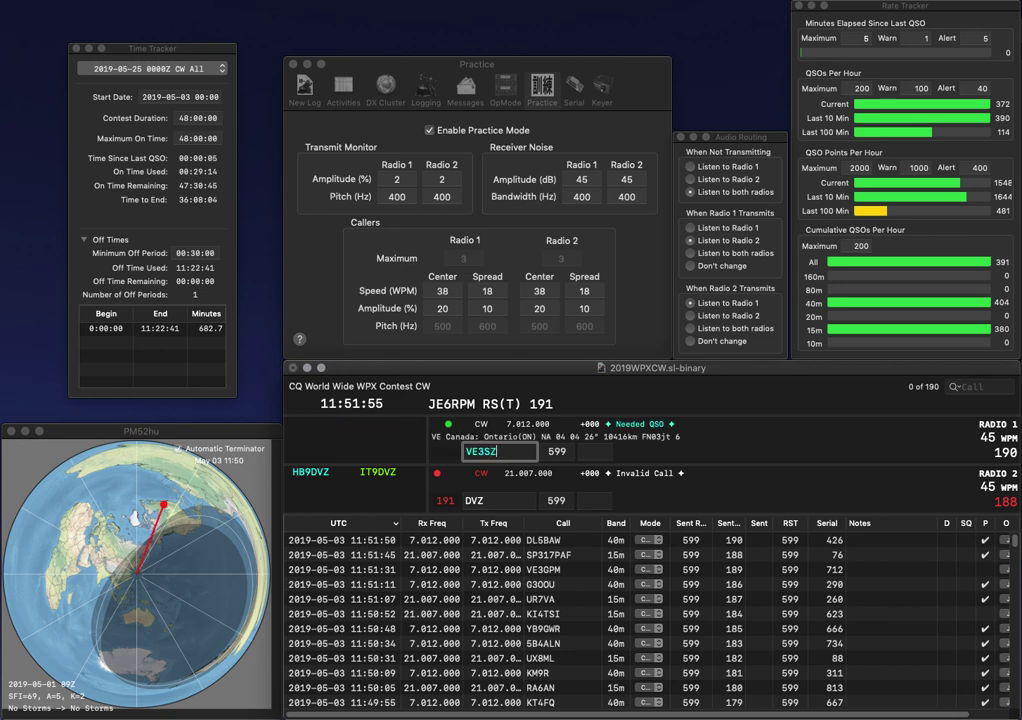
key("BackSpace")
type("G")
key("Return")
Step: Complete the Radio 2 call as HB9DVZ and correct the Radio 1 call to VE2SG, sending the exchange again on each
type("HB9")
key("Return")
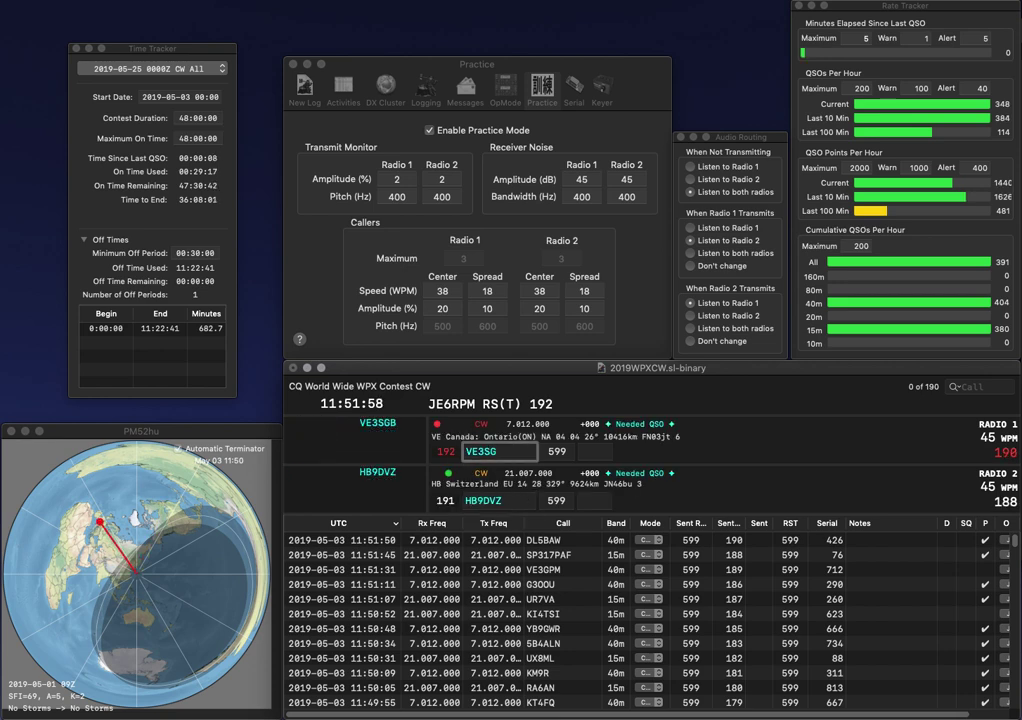
key("space")
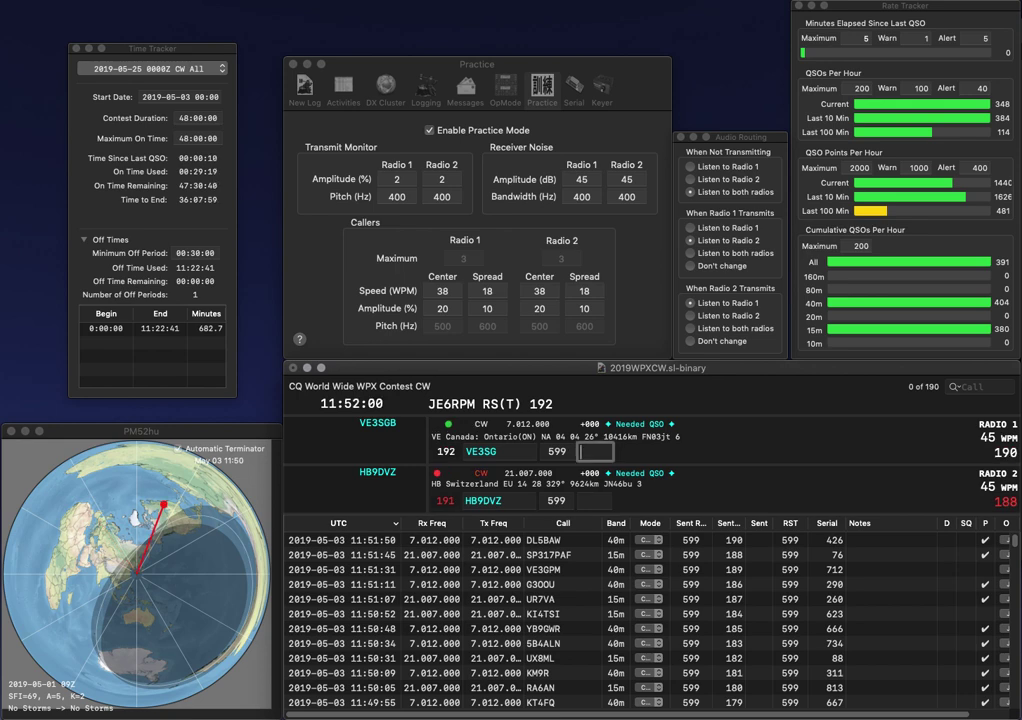
key("space")
key("Left")
key("Left")
key("BackSpace")
type("2")
key("Return")
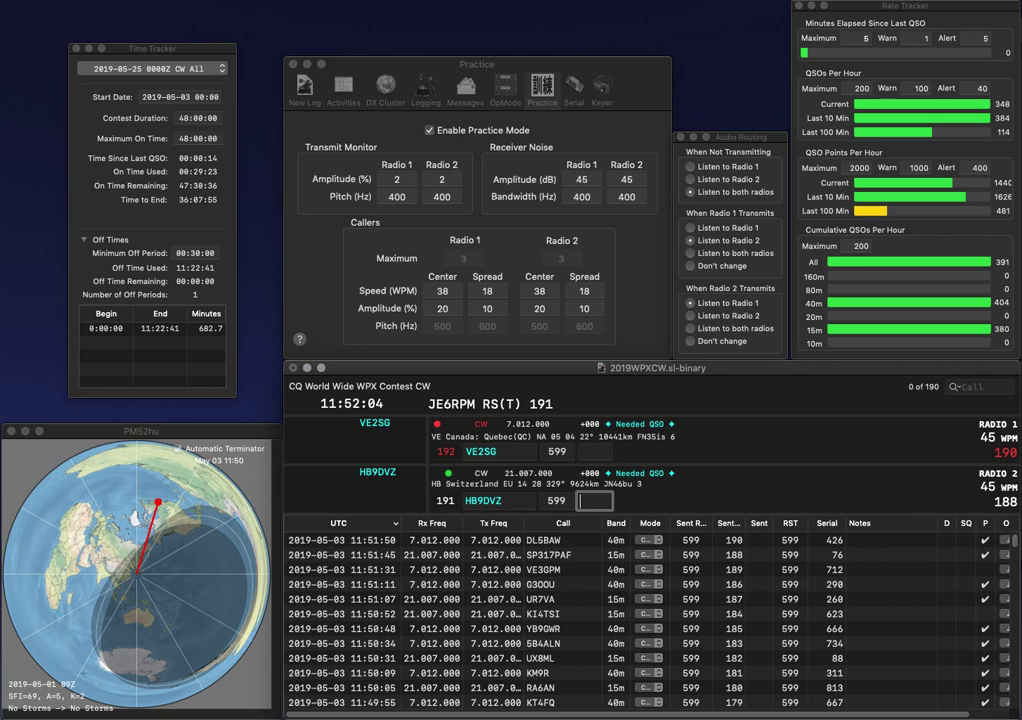
type("711")
key("Return")
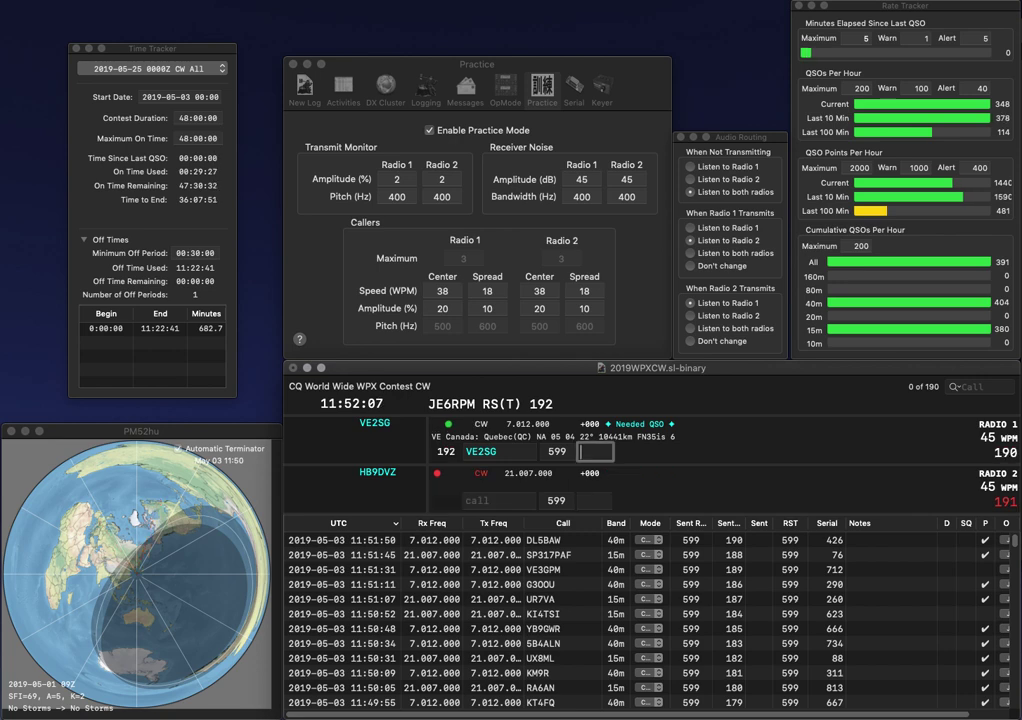
type("644")
key("Return")
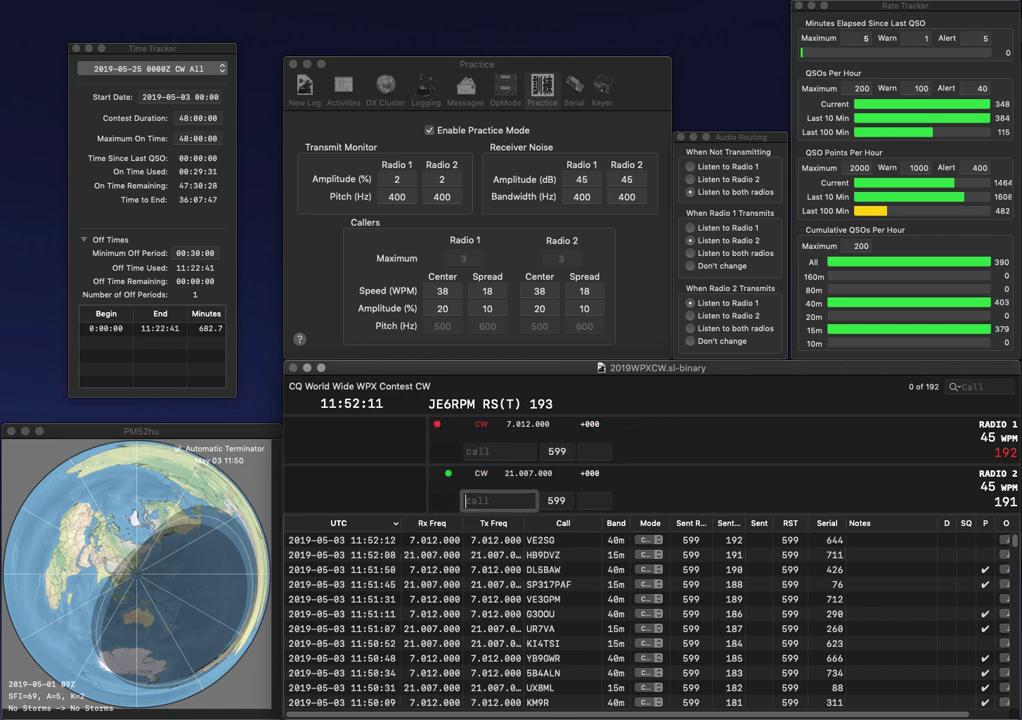
Step: Answer the partial call SOM on Radio 2 and KM4PYH on Radio 1, completing the Radio 2 call as G4HOM
type("SOM")
key("Return")
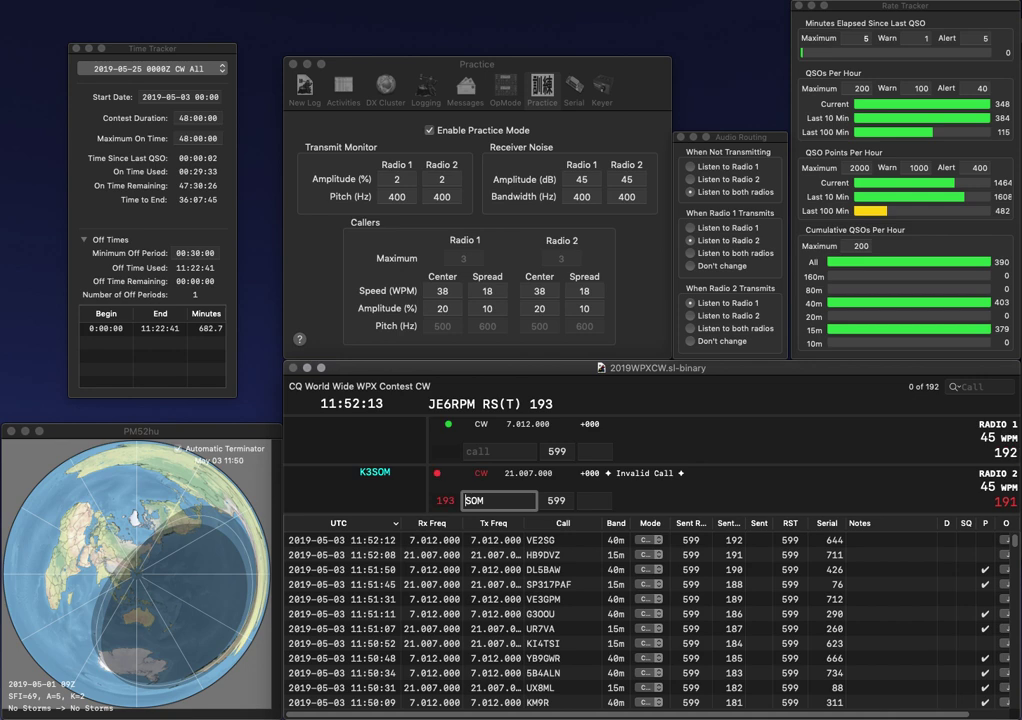
type("KM4")
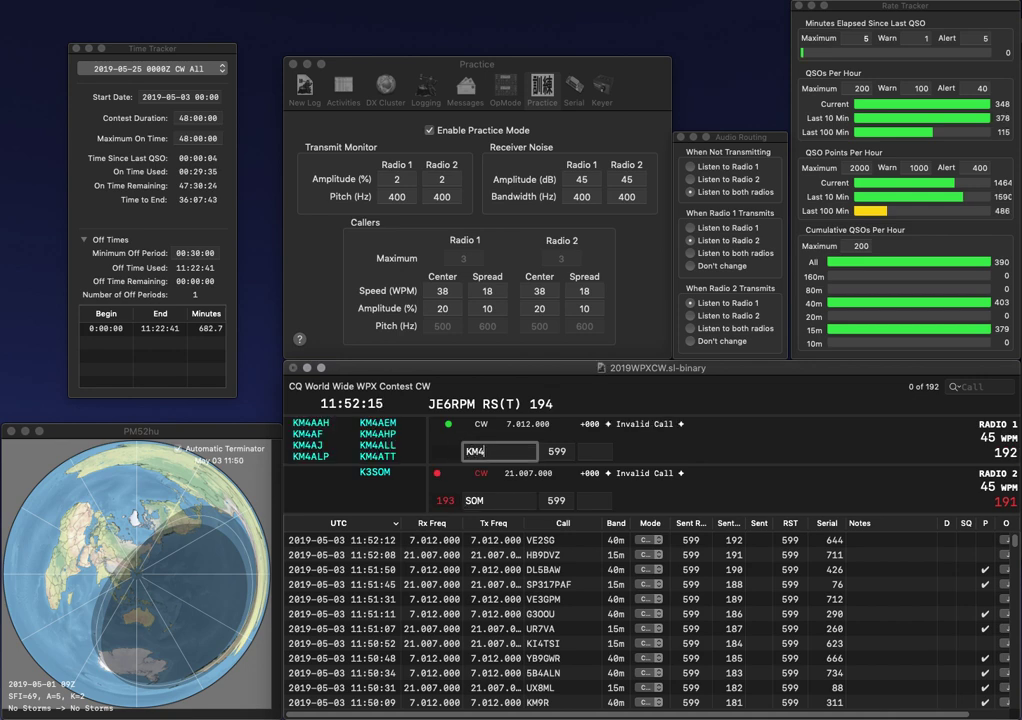
type("PYH")
key("Return")
type("G4H")
key("Return")
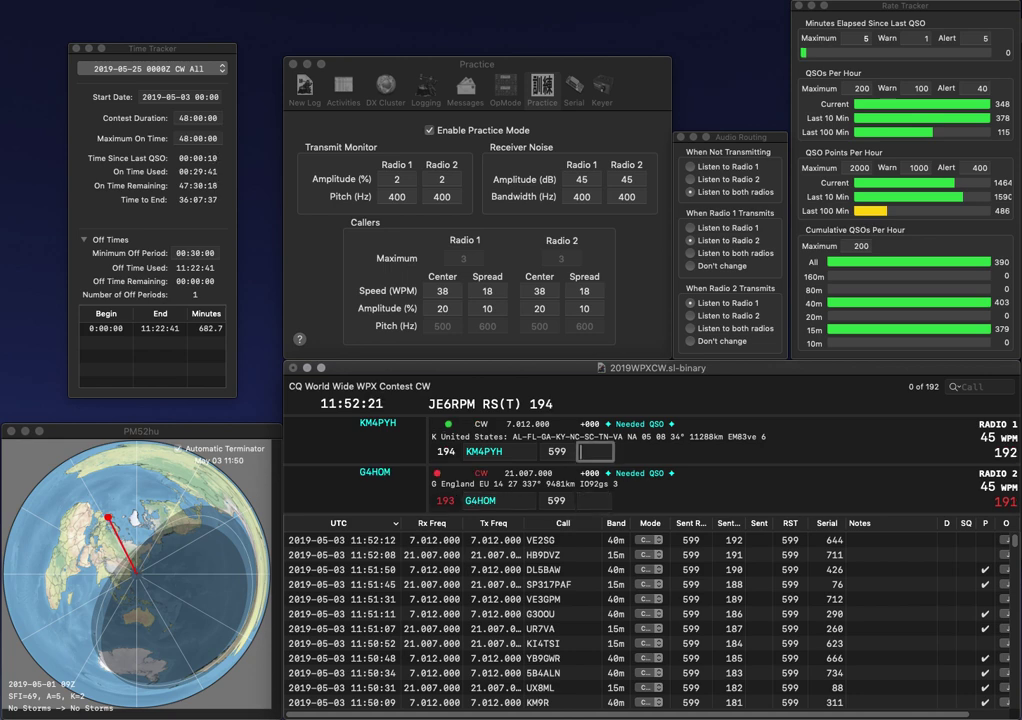
Step: Log KM4PYH with received serial 212 on Radio 1 and G4HOM with received serial 541 on Radio 2
type("212")
key("Return")
type("541")
key("Return")
Step: Answer IV3DSG on Radio 1 and HK1TCD on Radio 2
type("IV")
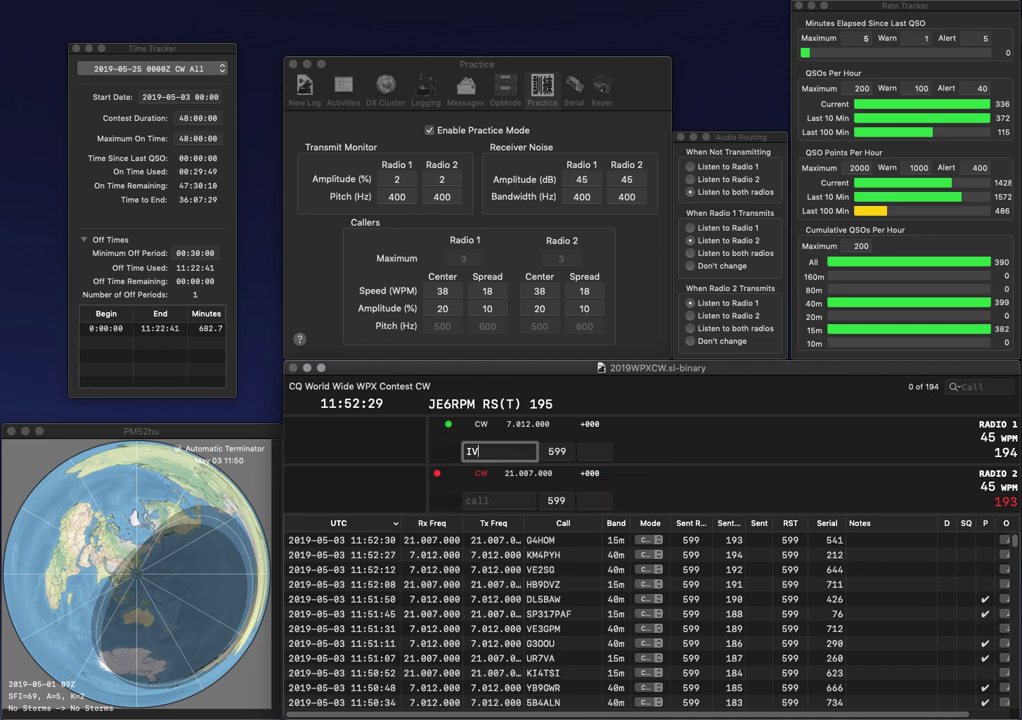
type("3DSG")
key("Return")
type("A")
key("BackSpace")
type("HK1")
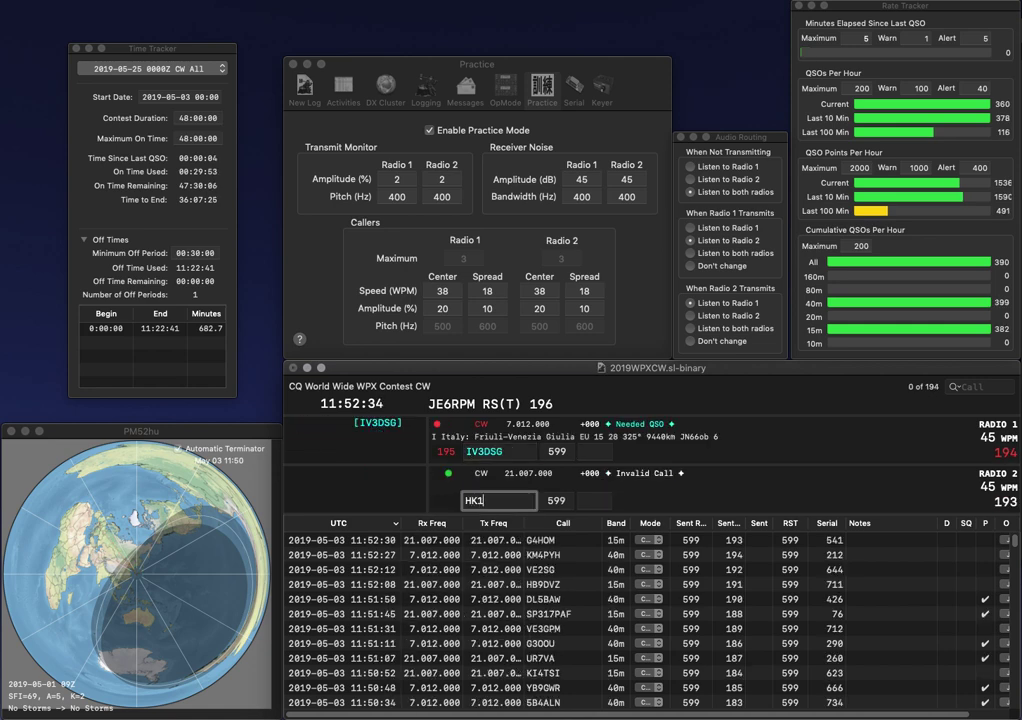
type("T")
key("BackSpace")
type("D")
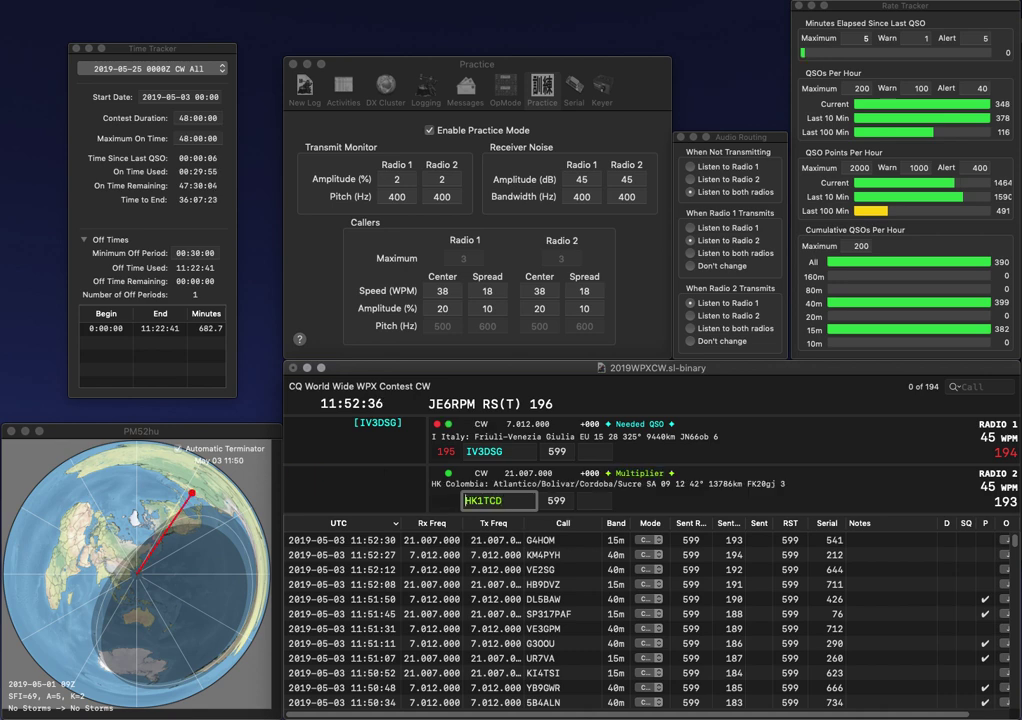
key("Return")
type("941")
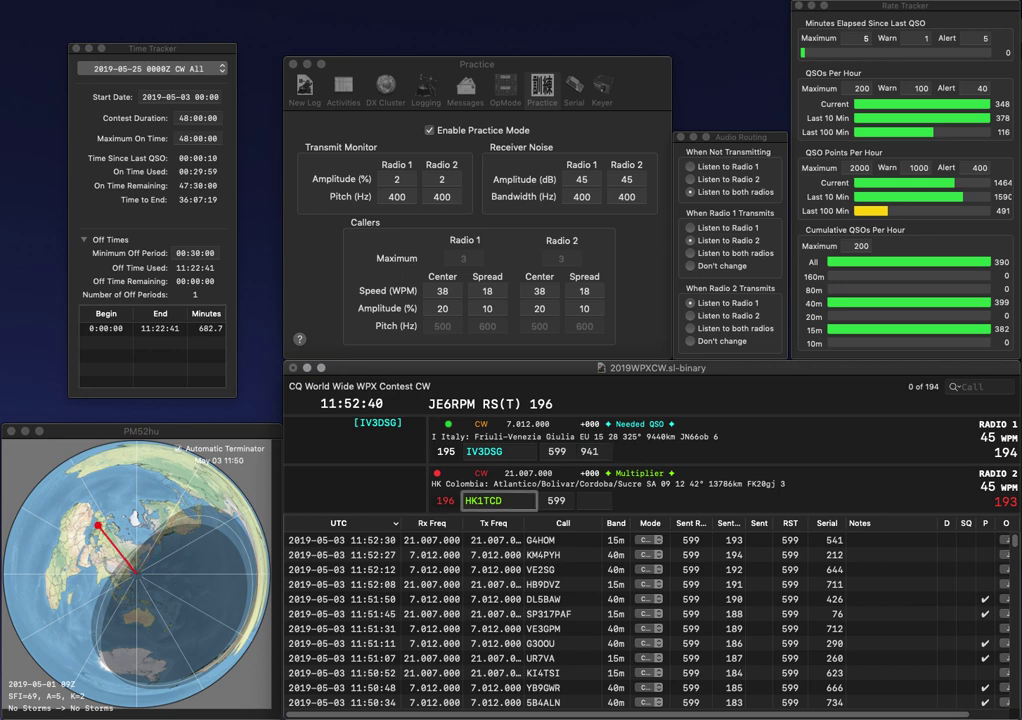
key("Return")
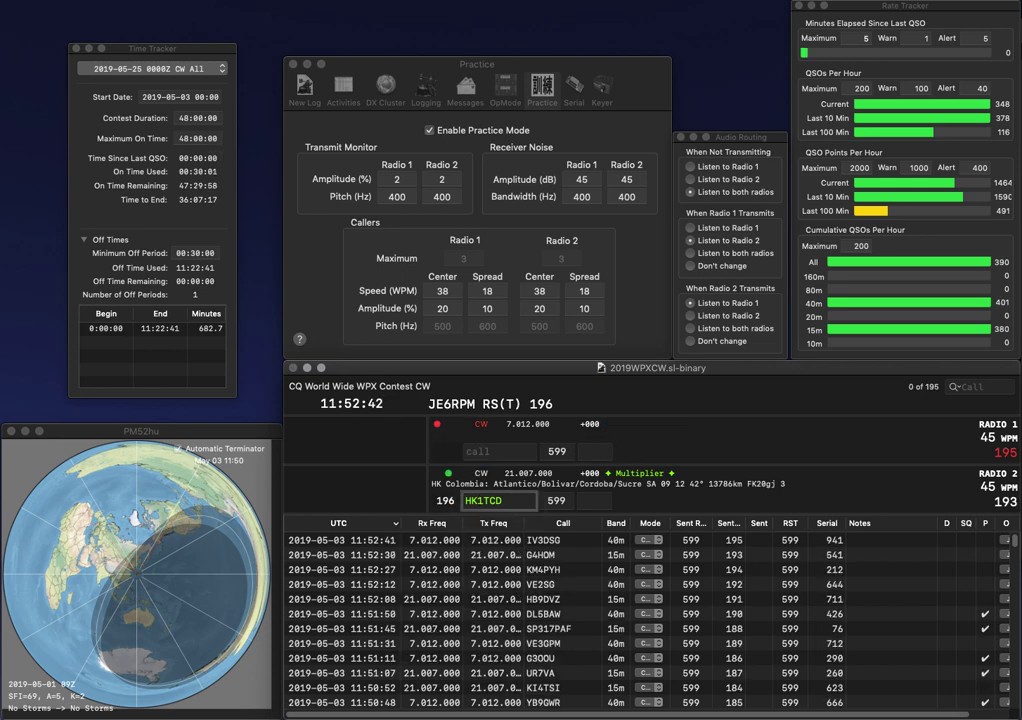
key("BackSpace")
type("C")
key("Return")
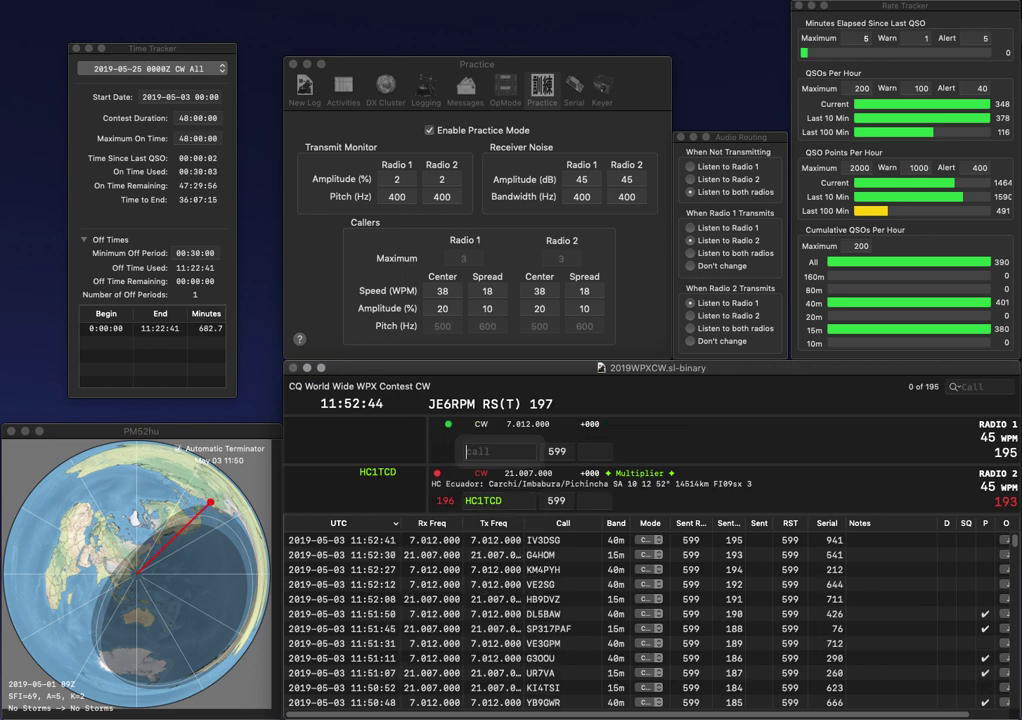
type("PA0IA")
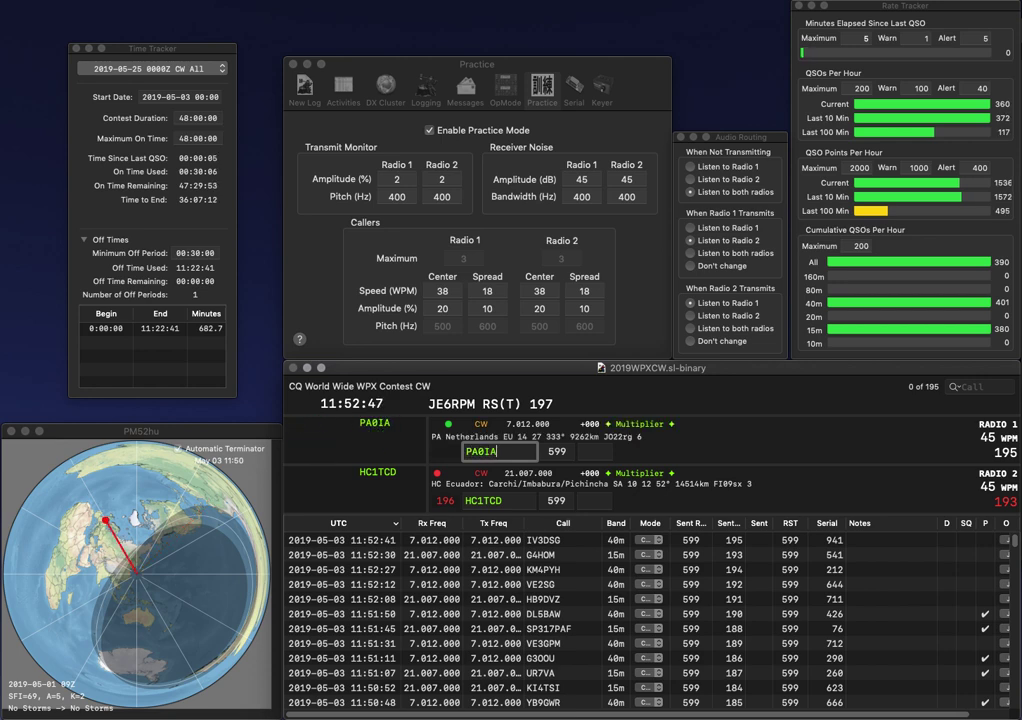
key("Return")
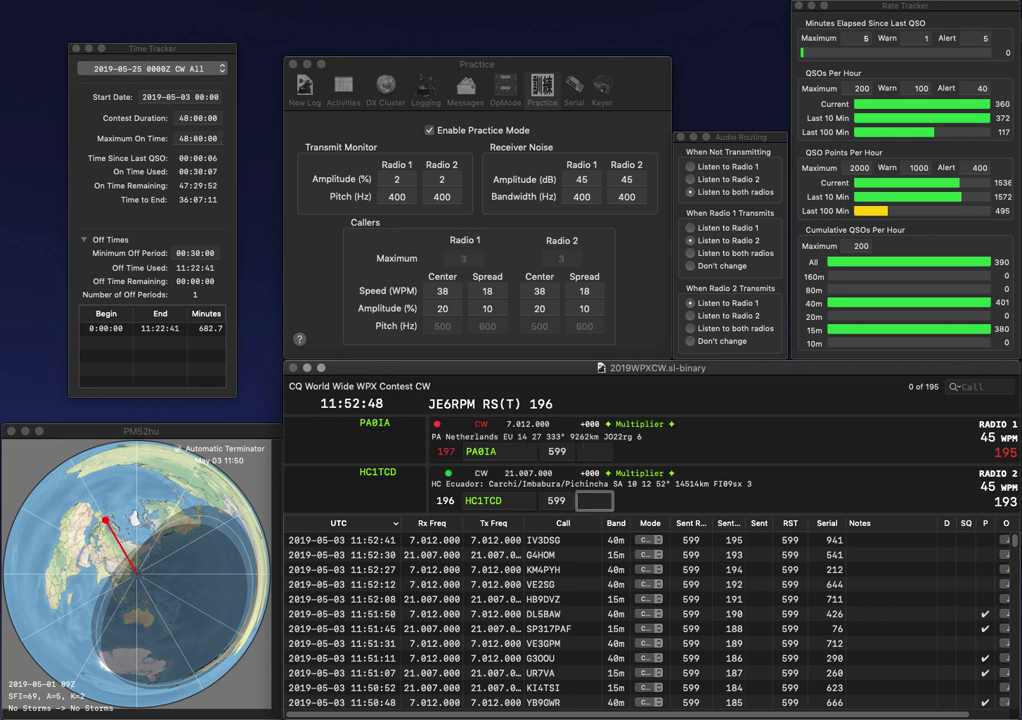
Step: Log HC1TCD with received serial 39 on Radio 2 and PA0IA with received serial 620 on Radio 1
type("39")
key("Return")
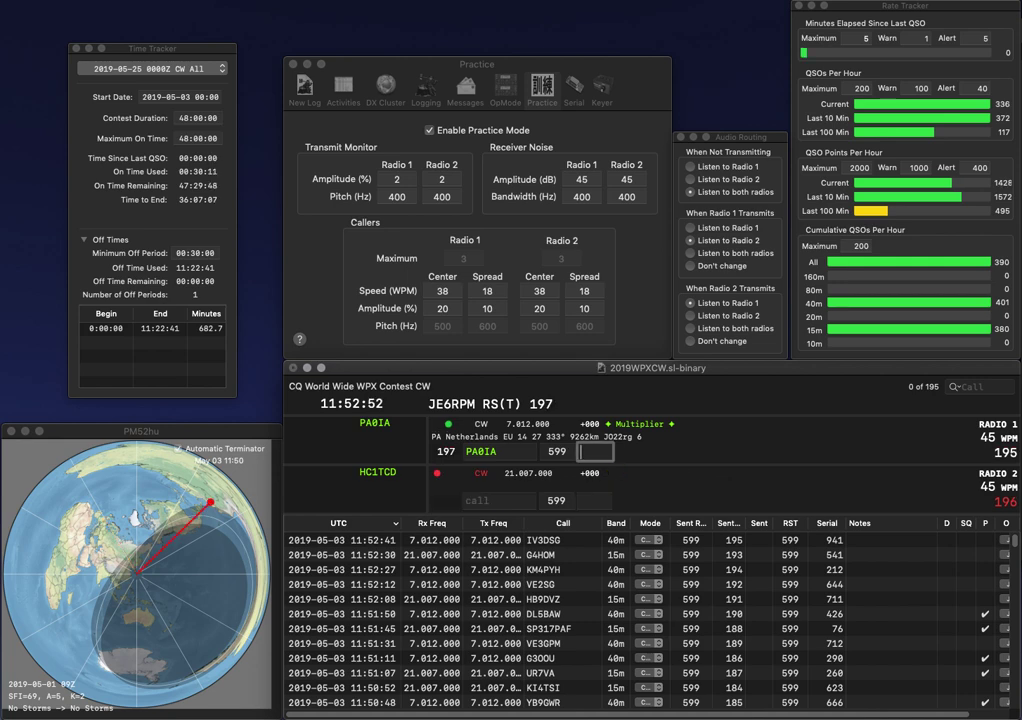
type("620")
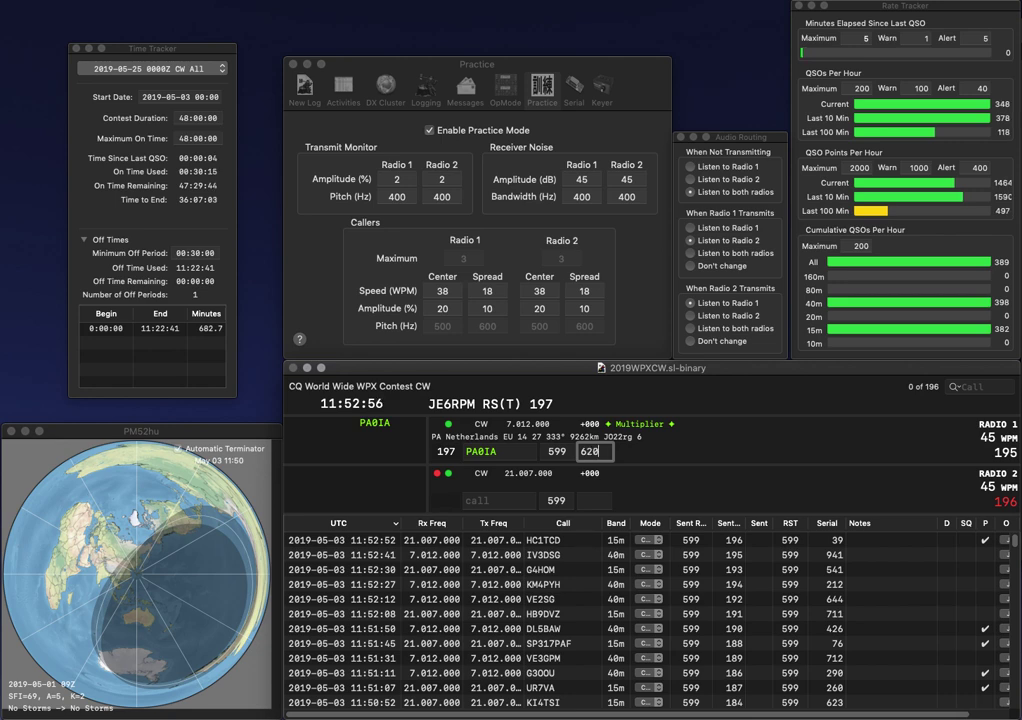
key("Return")
Step: Enter the call of the Radio 2 caller beginning with MW
type("MW")
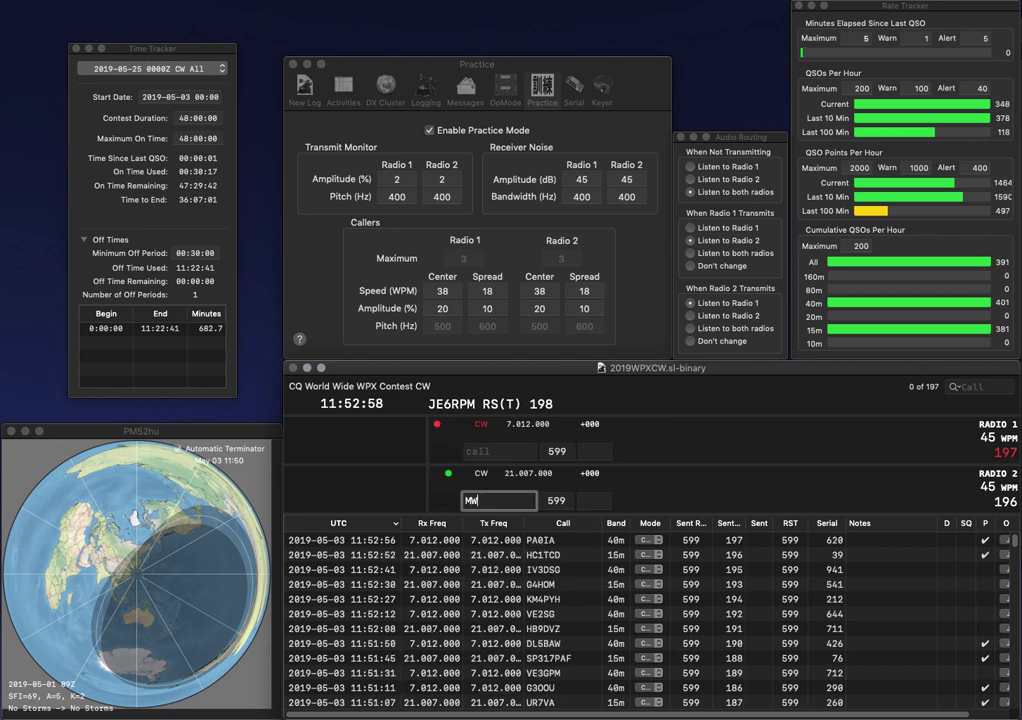
Step: Send the partial callsigns WM on Radio 2 and AC8 on Radio 1
key("BackSpace")
type("WM")
key("Return")
type("AC8")
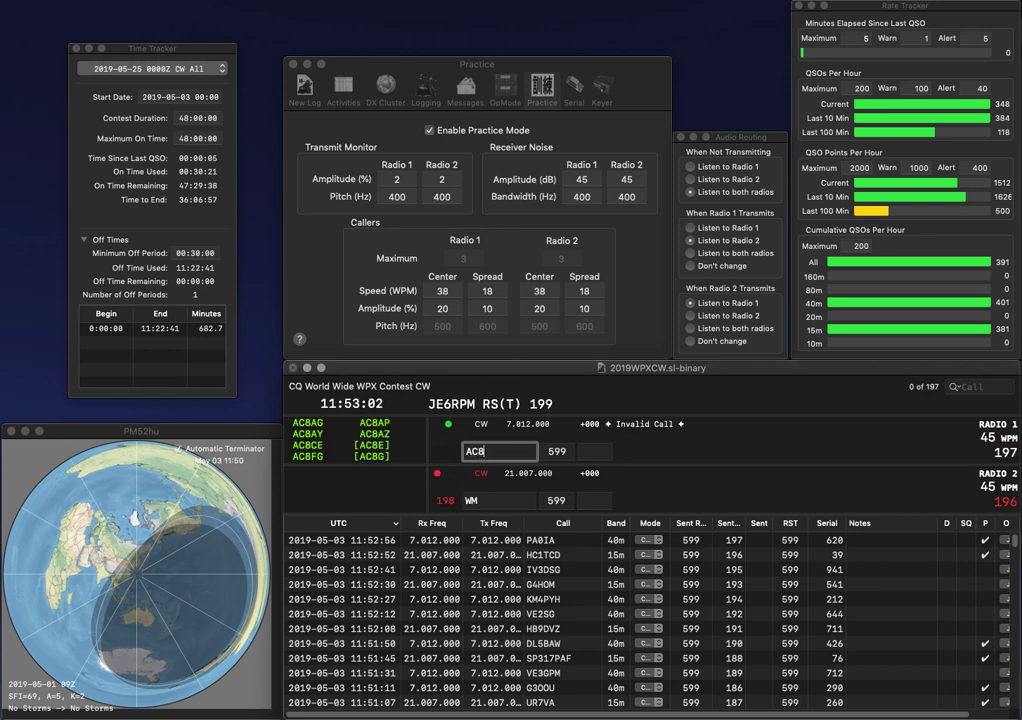
key("Return")
type("AK1")
key("space")
key("Return")
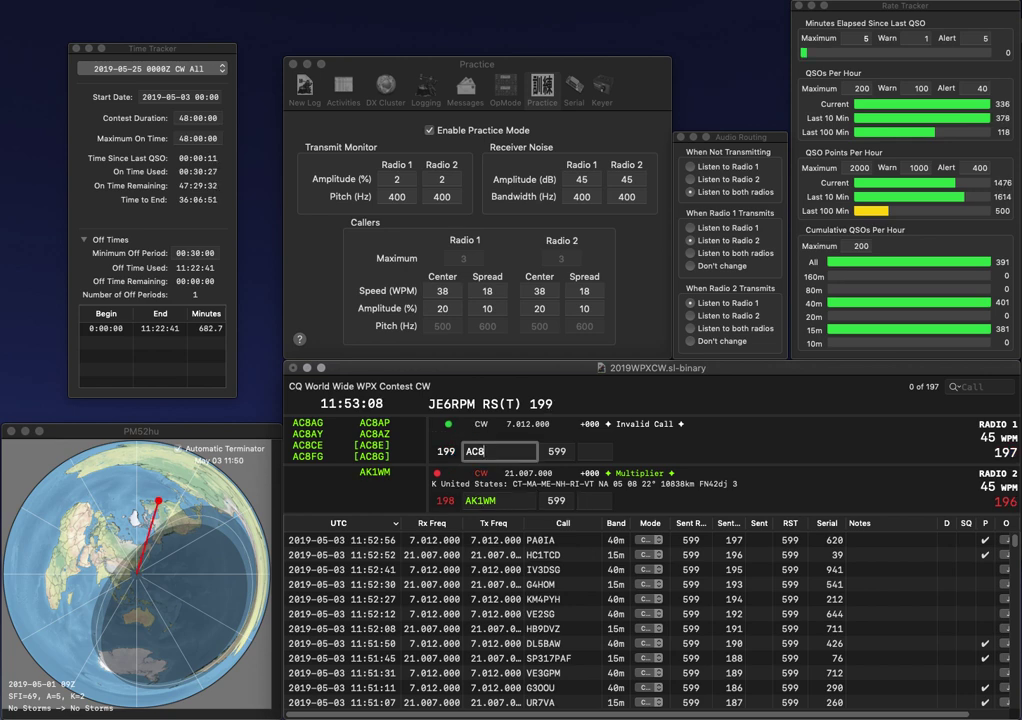
key("BackSpace")
type("9D")
key("Return")
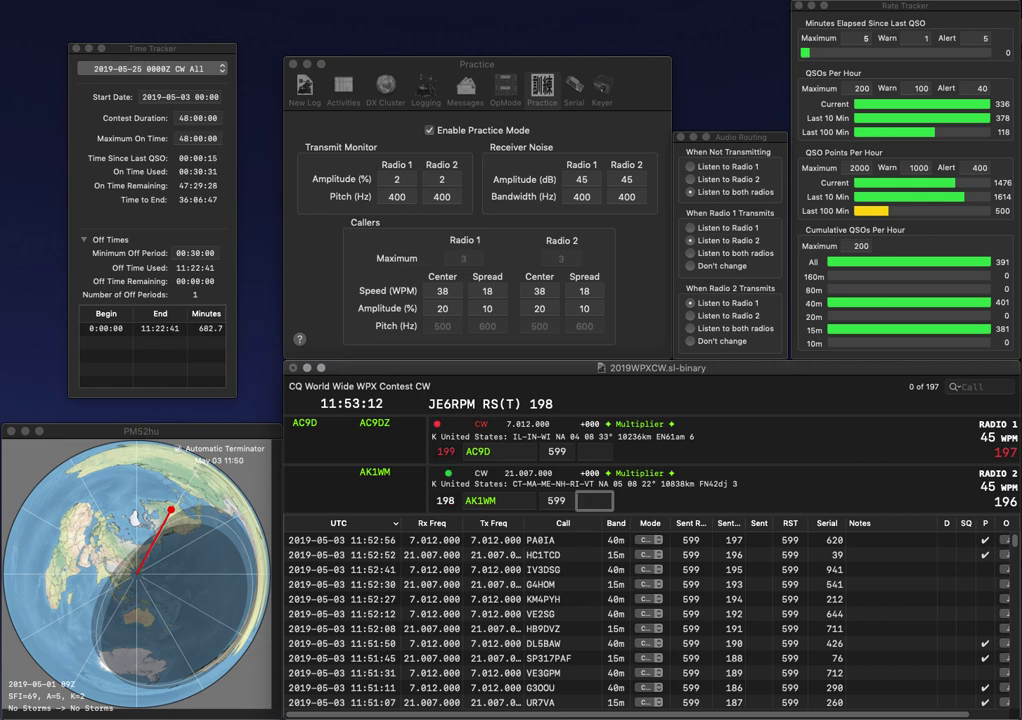
type("430")
key("Return")
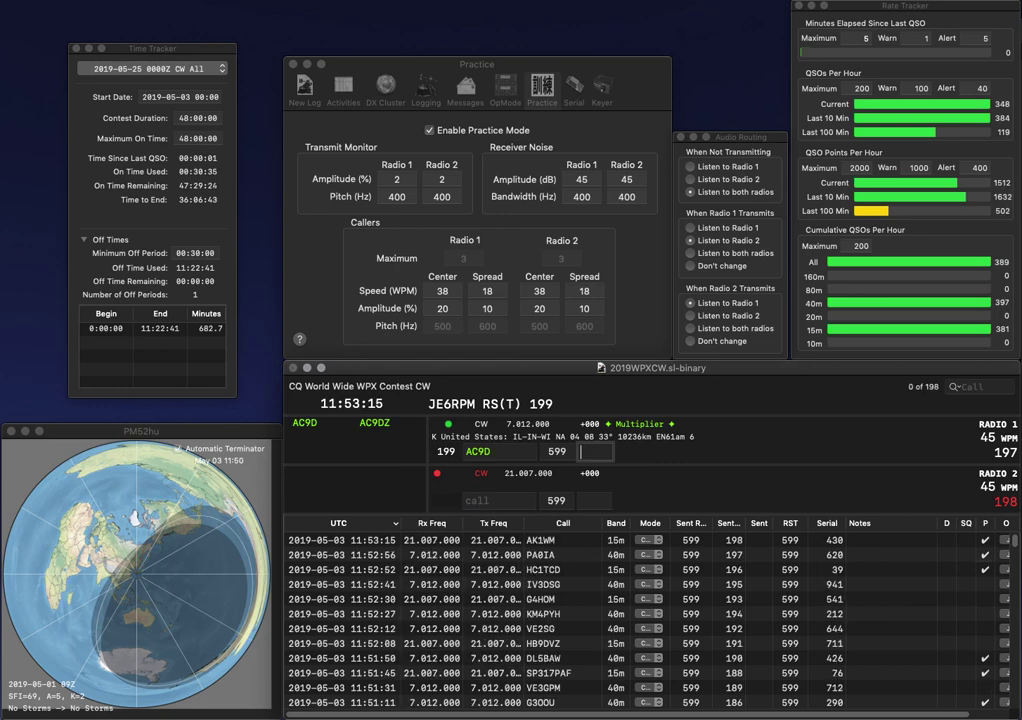
type("843")
key("Return")
type("SJIW3")
key("Return")
type("SP1")
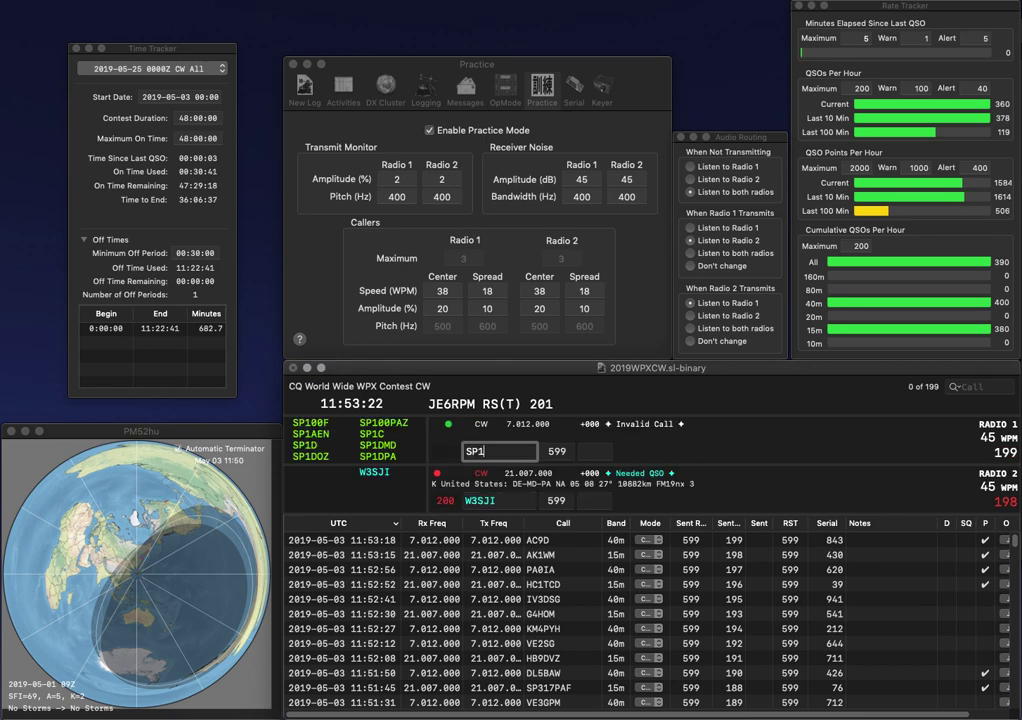
type("DSZ")
key("Return")
key("space")
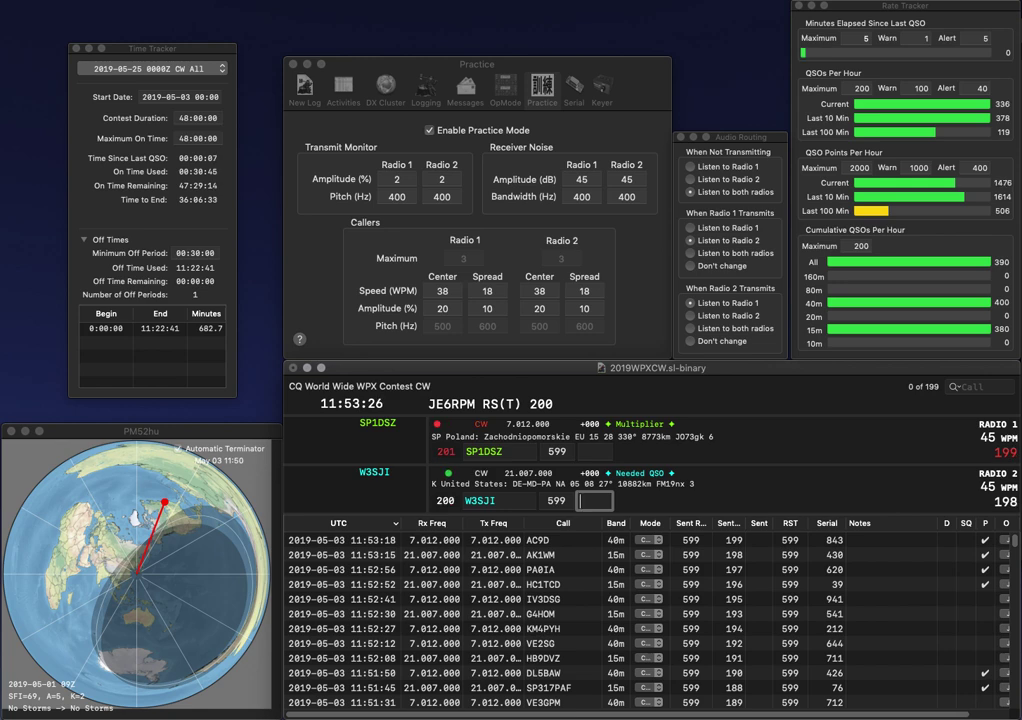
type("575")
key("Return")
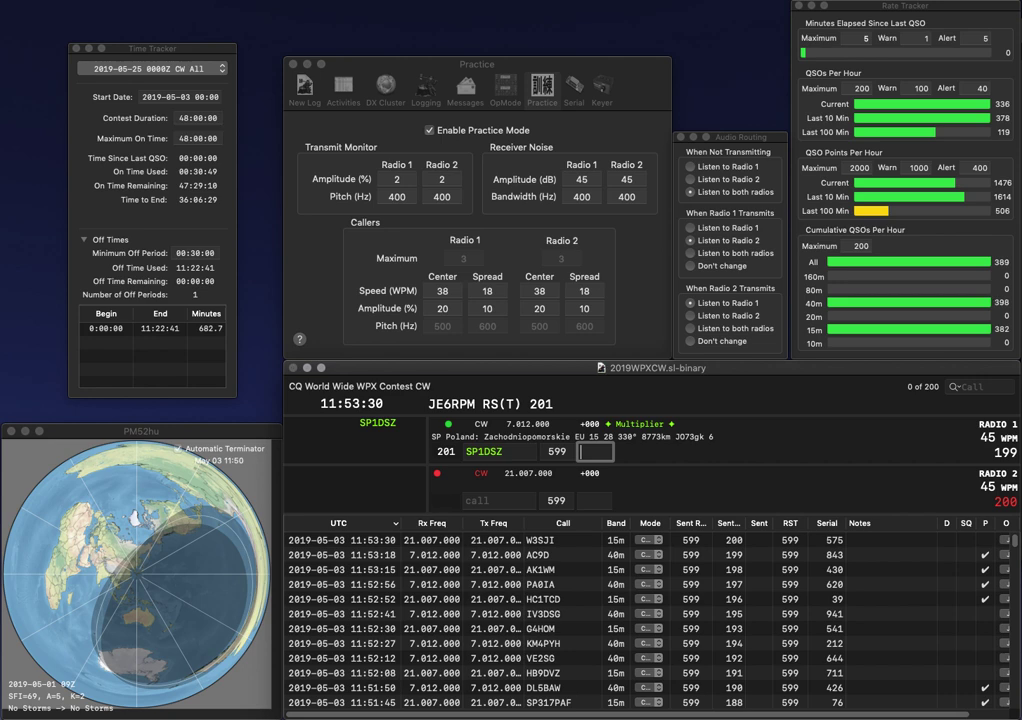
type("7")
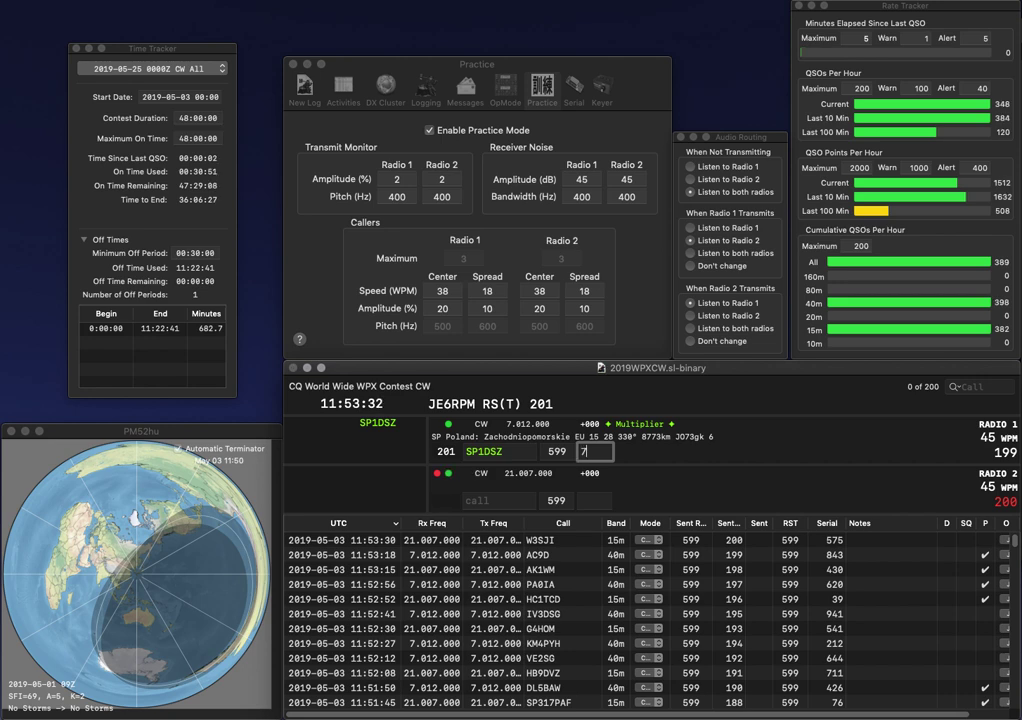
type("73")
key("Return")
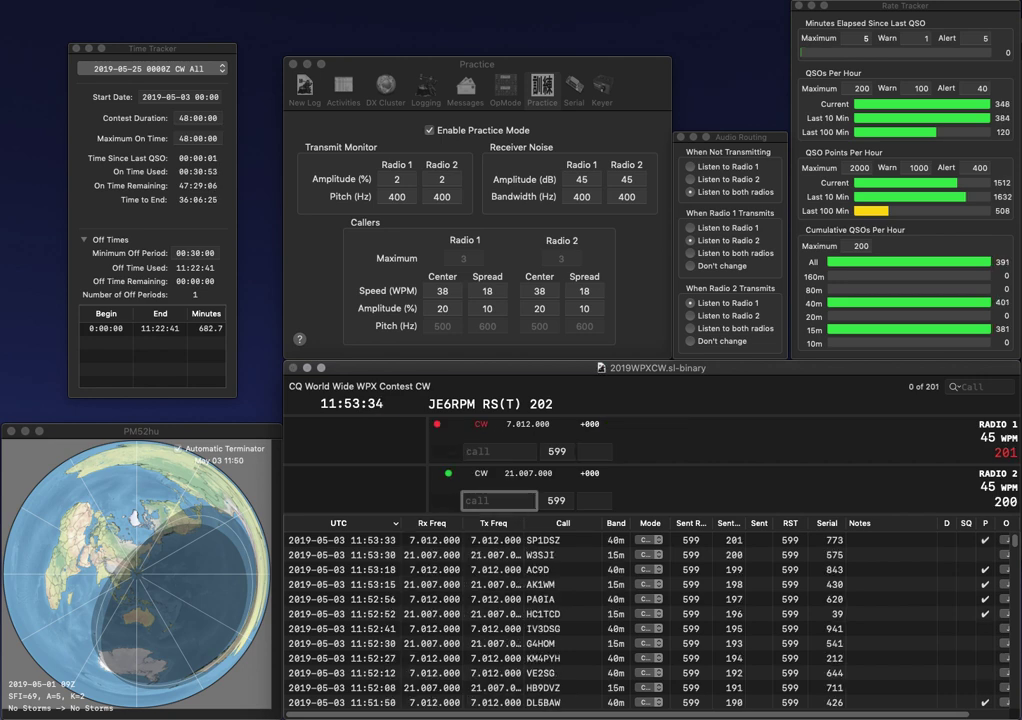
type("0DLQ")
key("Return")
type("OH2BAH")
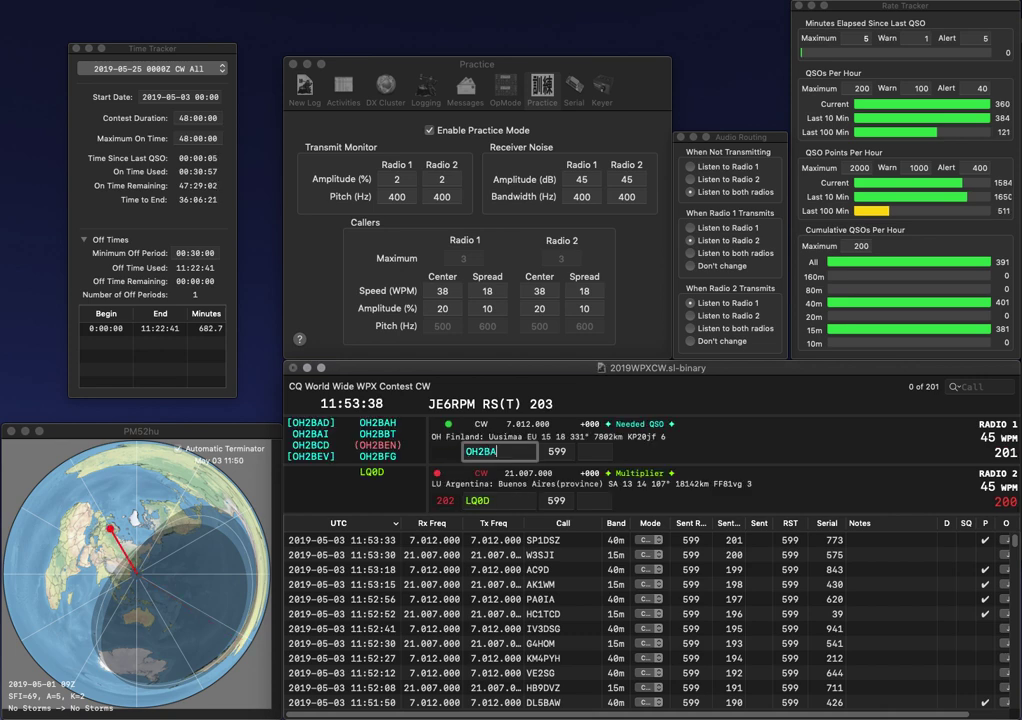
key("Return")
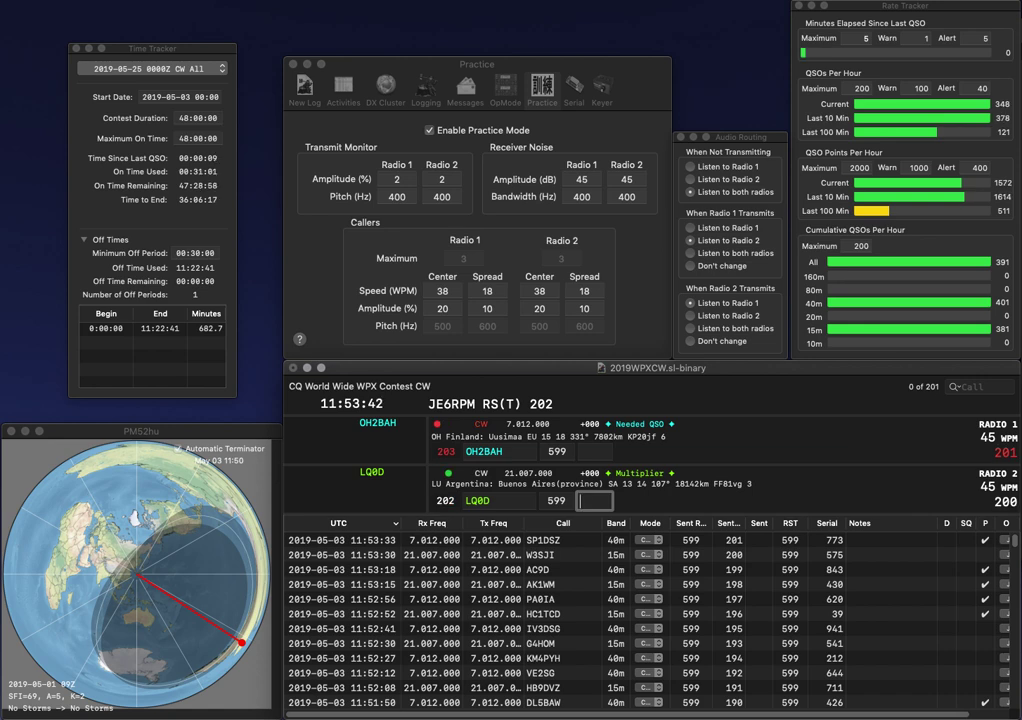
type("363")
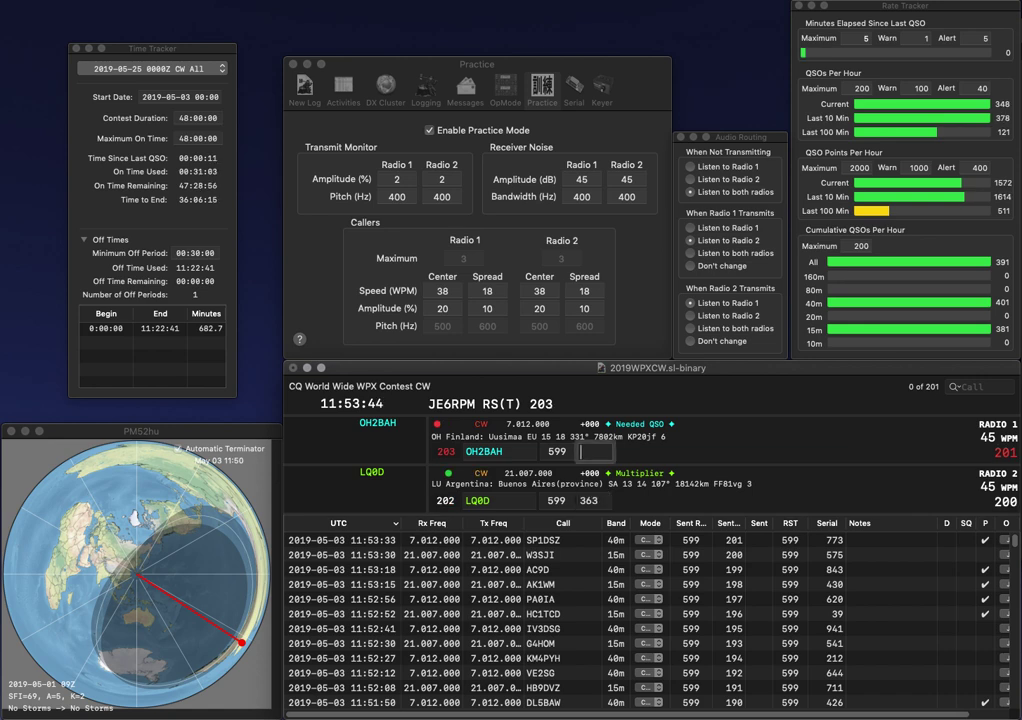
key("Return")
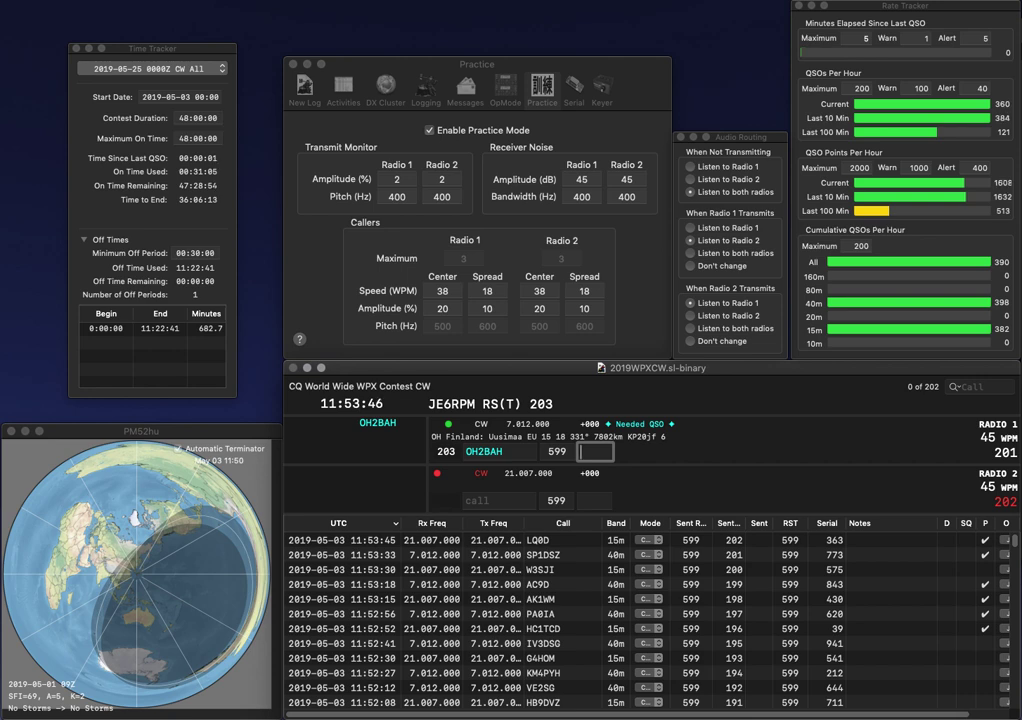
type("125")
key("Return")
type("0MN")
key("super+Left")
type("W")
key("Return")
type("KD5I")
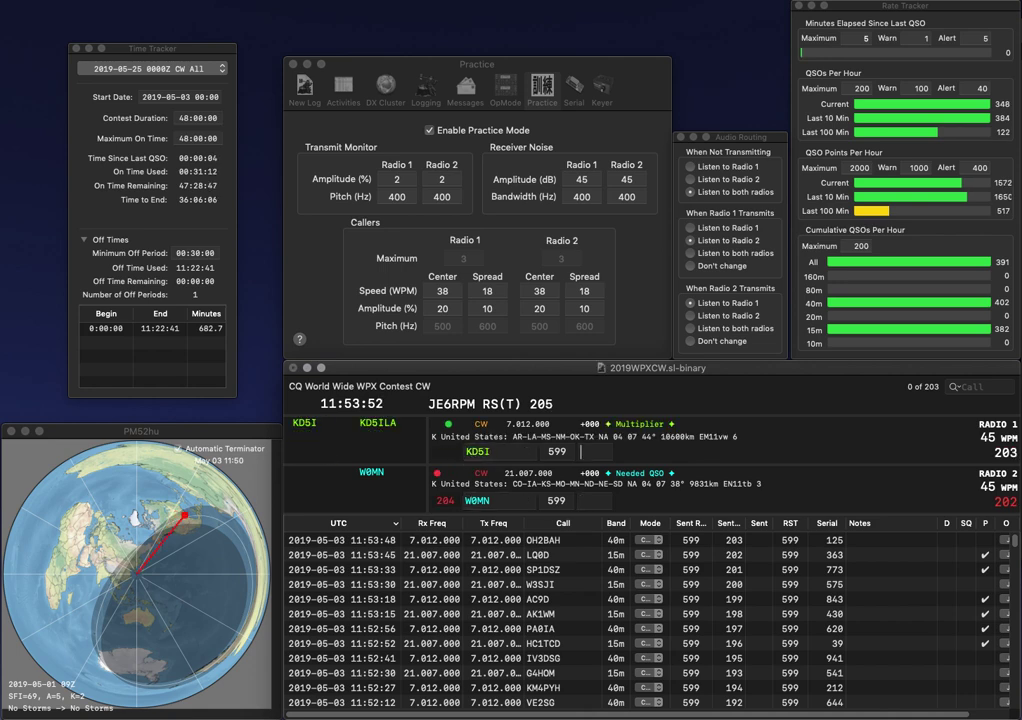
key("Return")
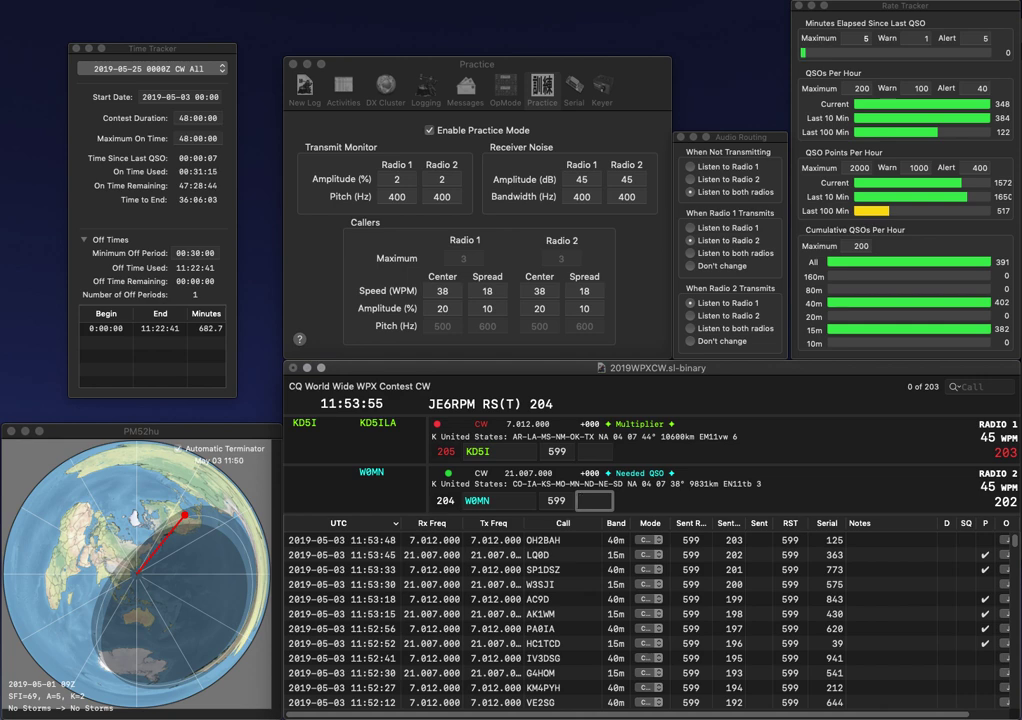
type("8")
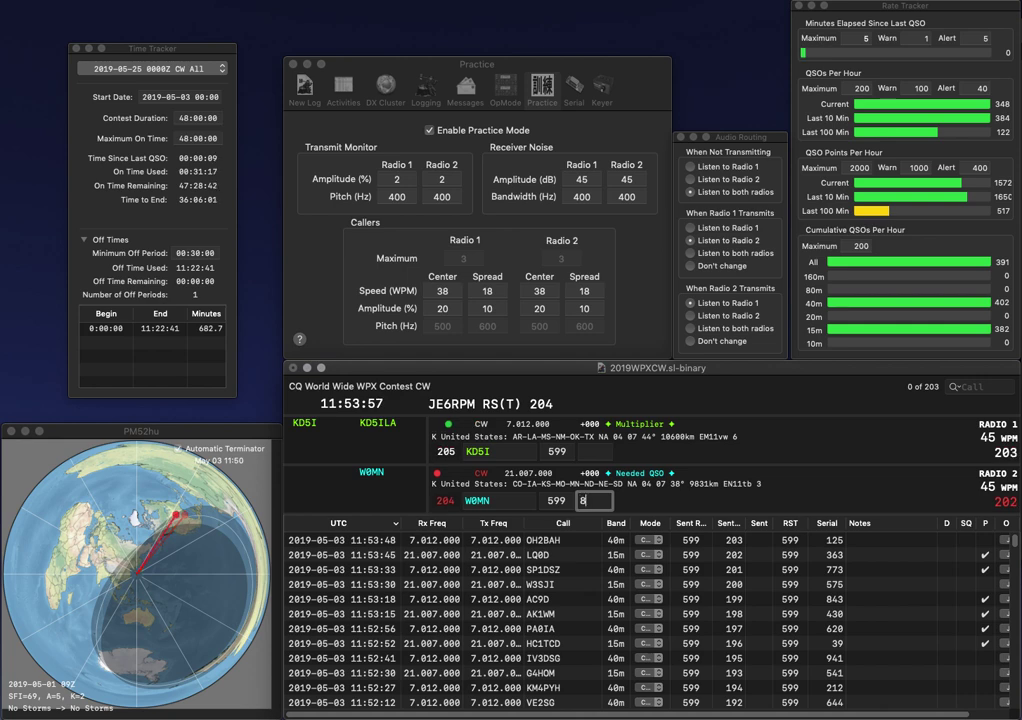
type("9")
key("BackSpace")
key("BackSpace")
type("98")
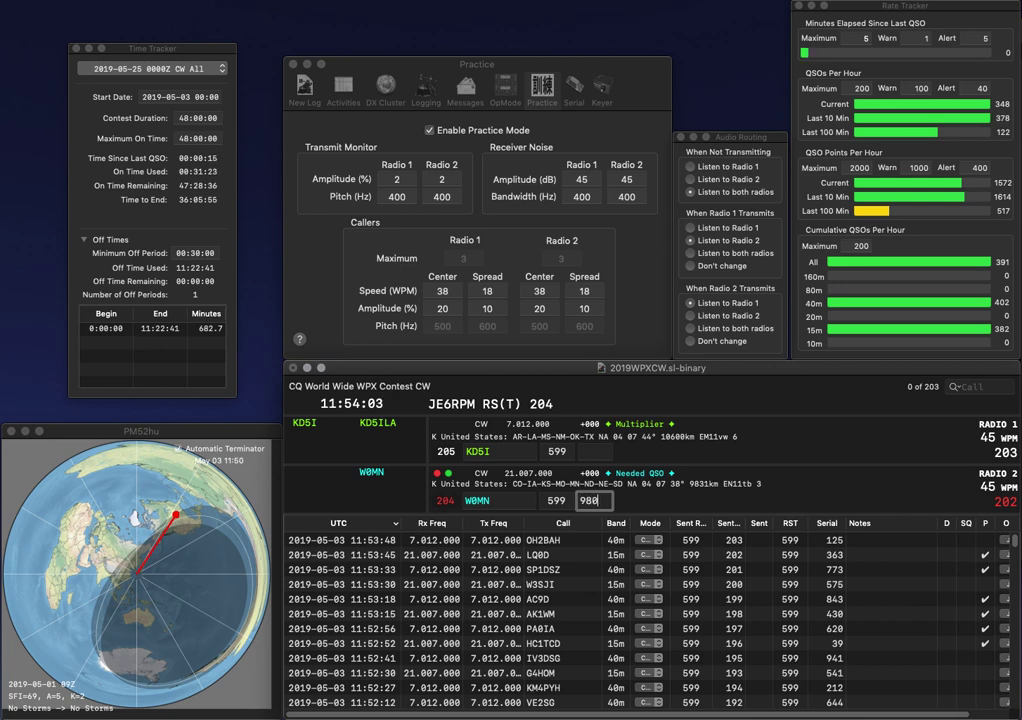
key("Return")
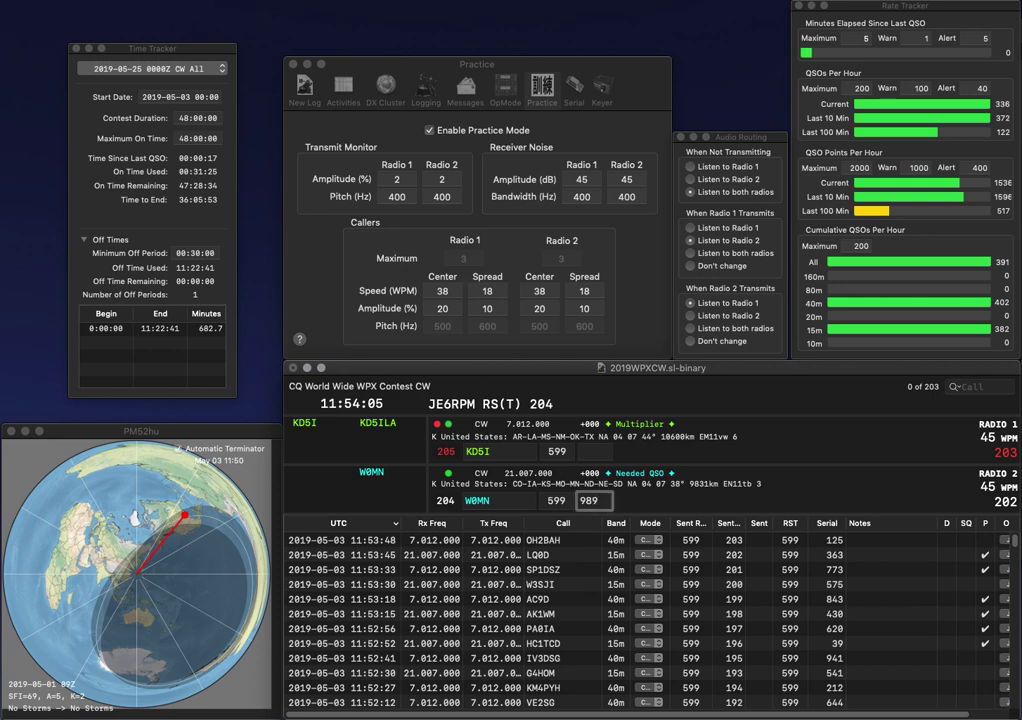
type("14")
key("Return")
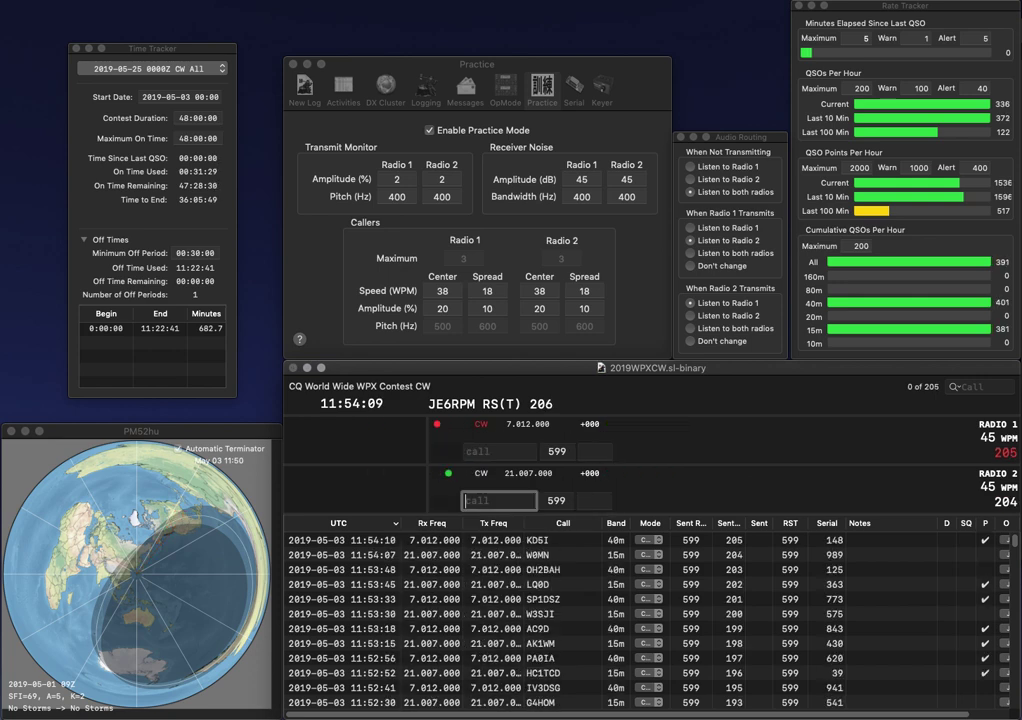
type("0")
key("BackSpace")
type("MN")
key("Return")
type("K0TNT")
key("Return")
key("BackSpace")
key("BackSpace")
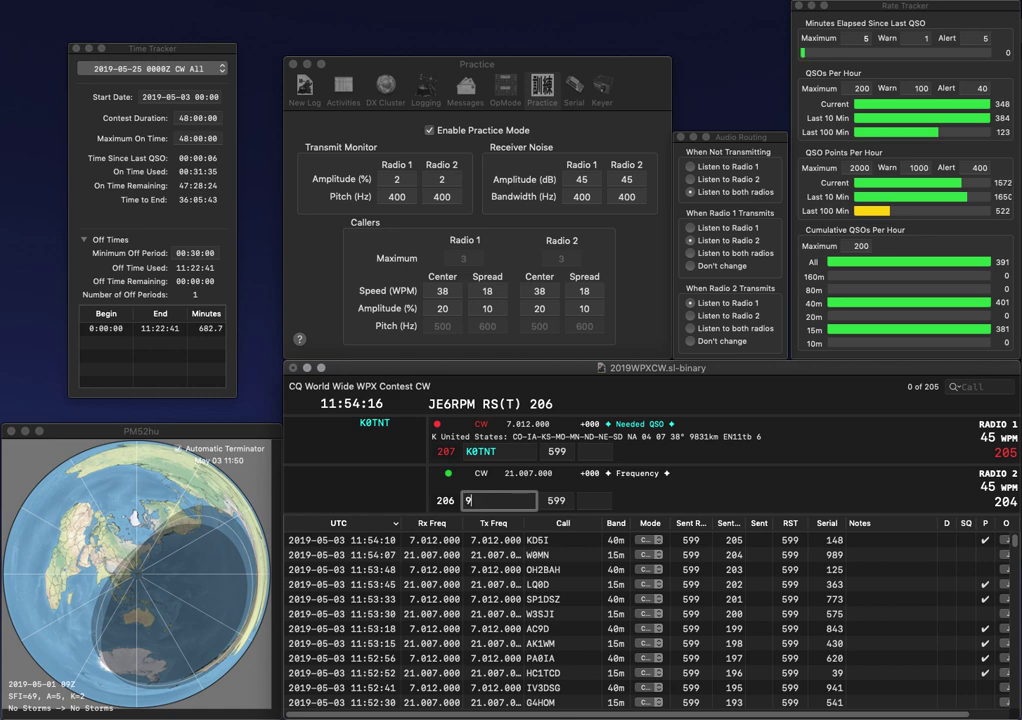
type("9A/ON2KP")
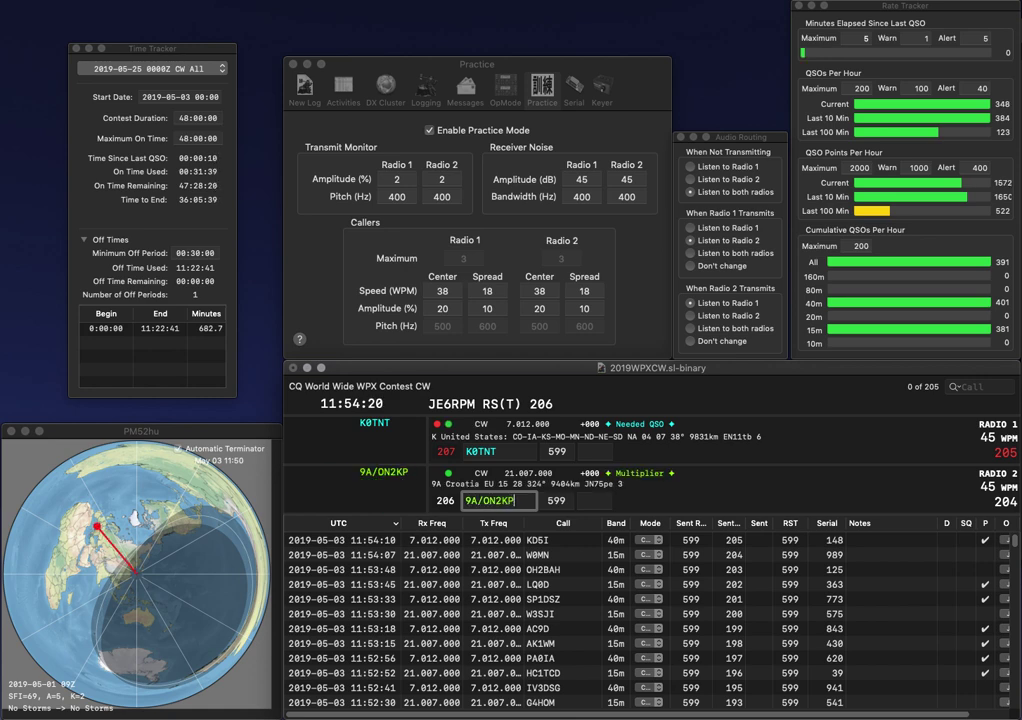
key("Return")
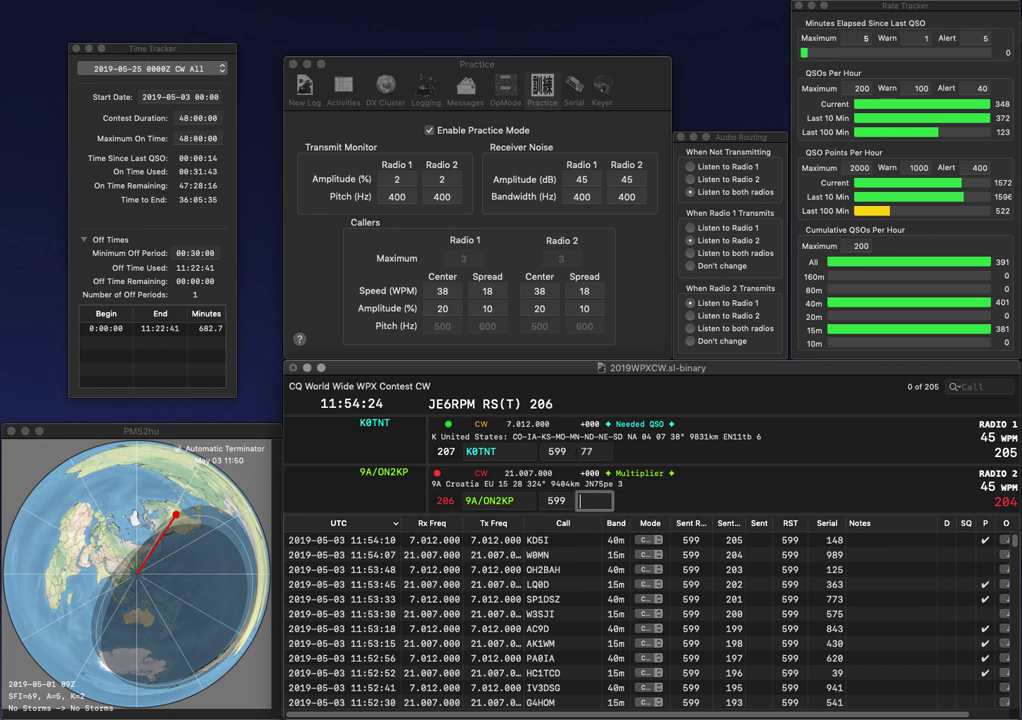
key("Return")
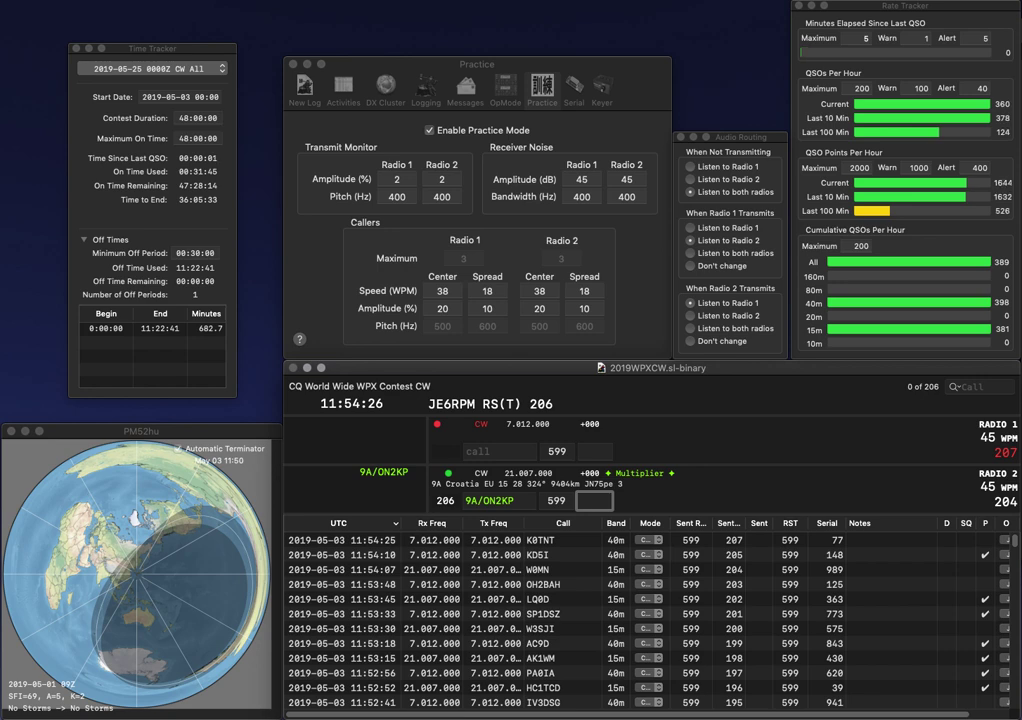
type("444")
key("Return")
Step: Send partial callsign 5JZ on Radio 1 and SK1T on Radio 2, and complete the Radio 1 callsign as HL5JZ
type("5J")
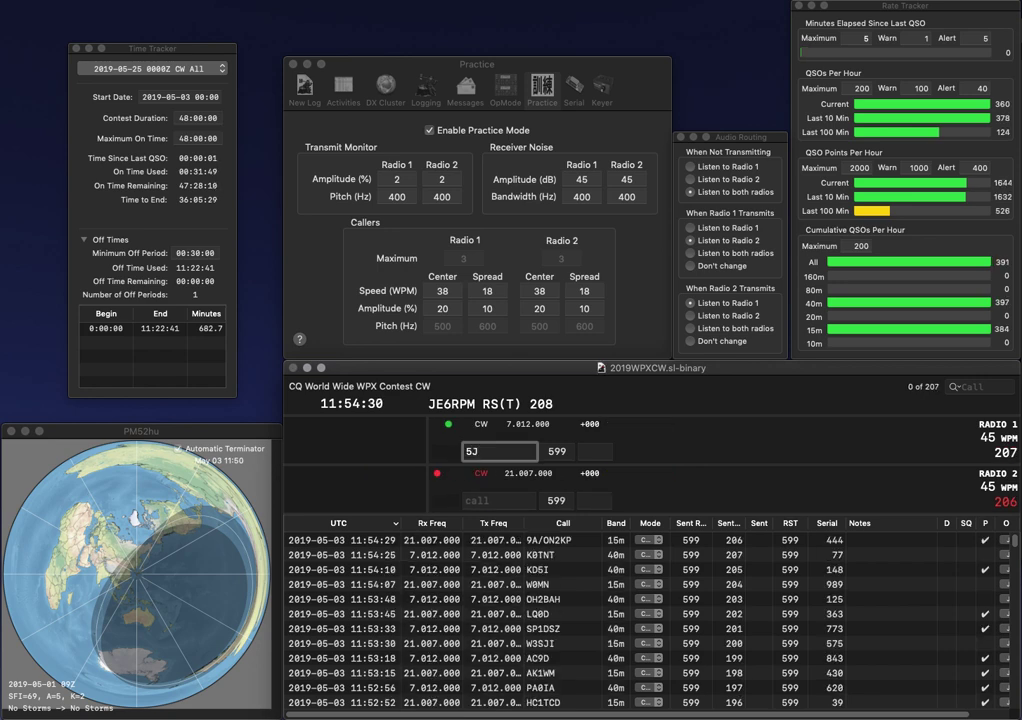
type("Z")
key("Return")
type("SK1T")
key("Return")
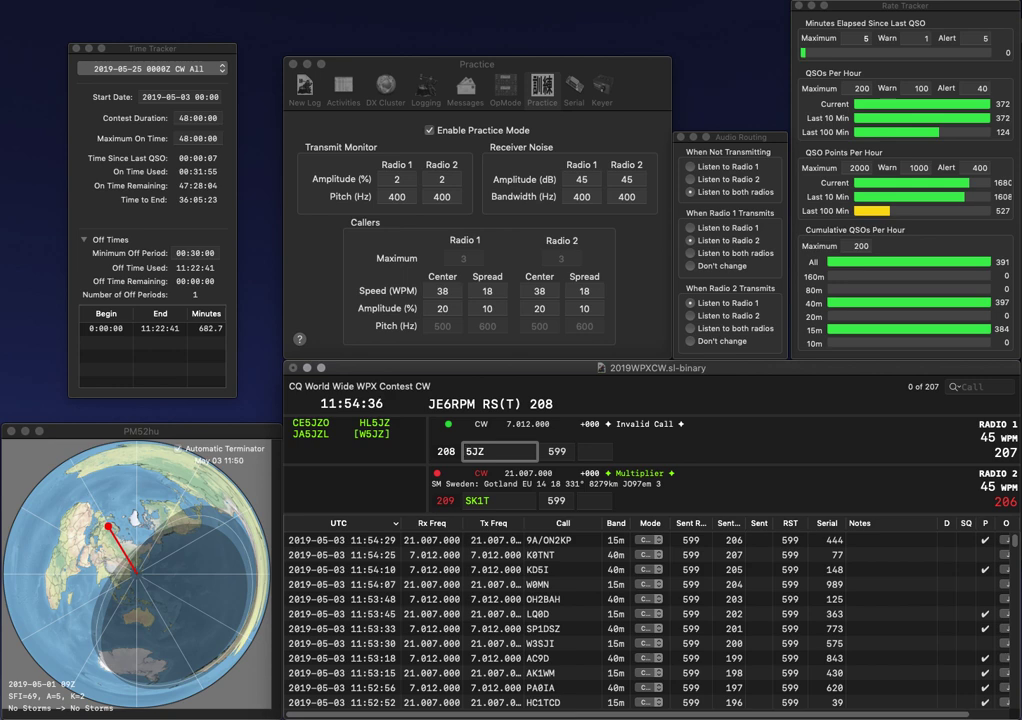
type("HL")
key("space")
key("Return")
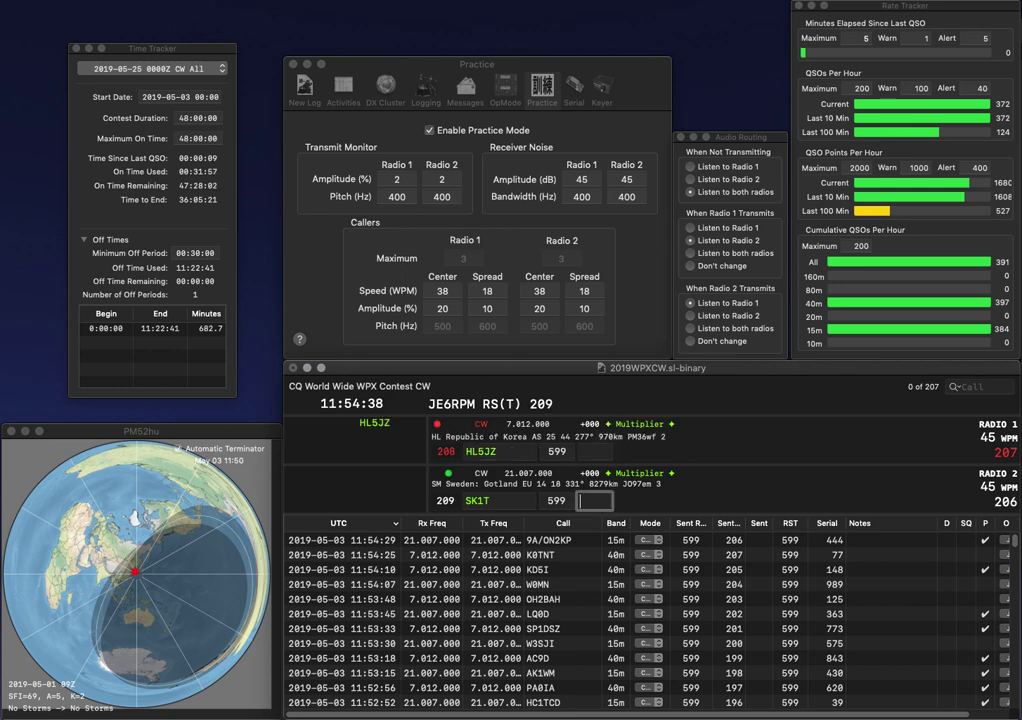
Step: Correct the Radio 2 callsign to SX1T and return to the Radio 1 entry
key("Left")
key("Left")
key("BackSpace")
type("X")
key("space")
key("Up")
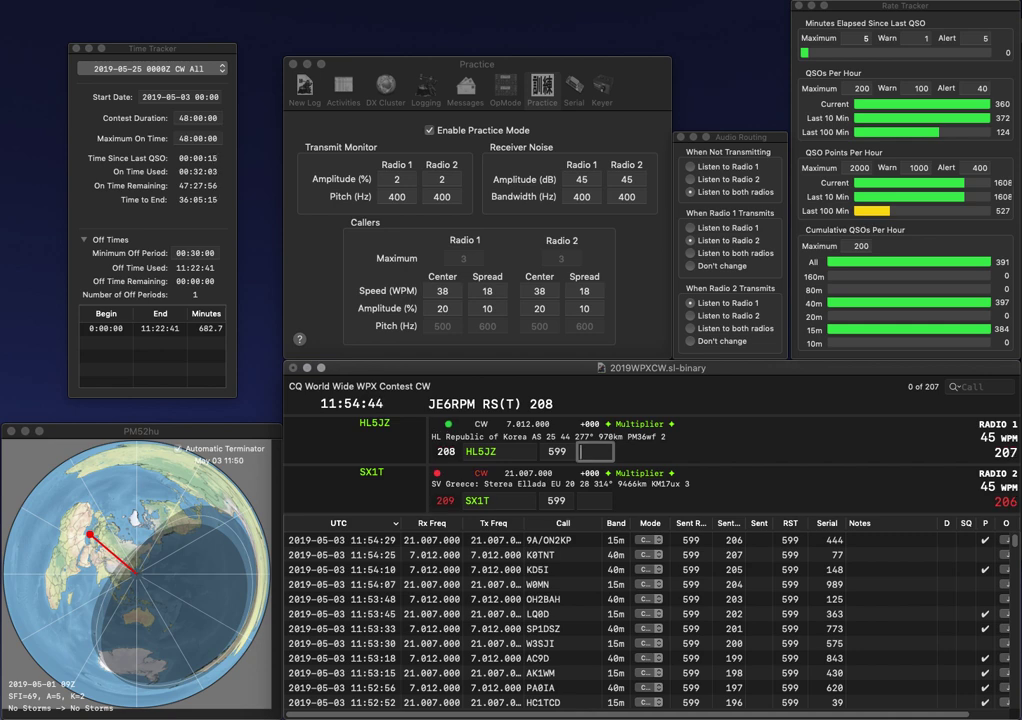
type("977")
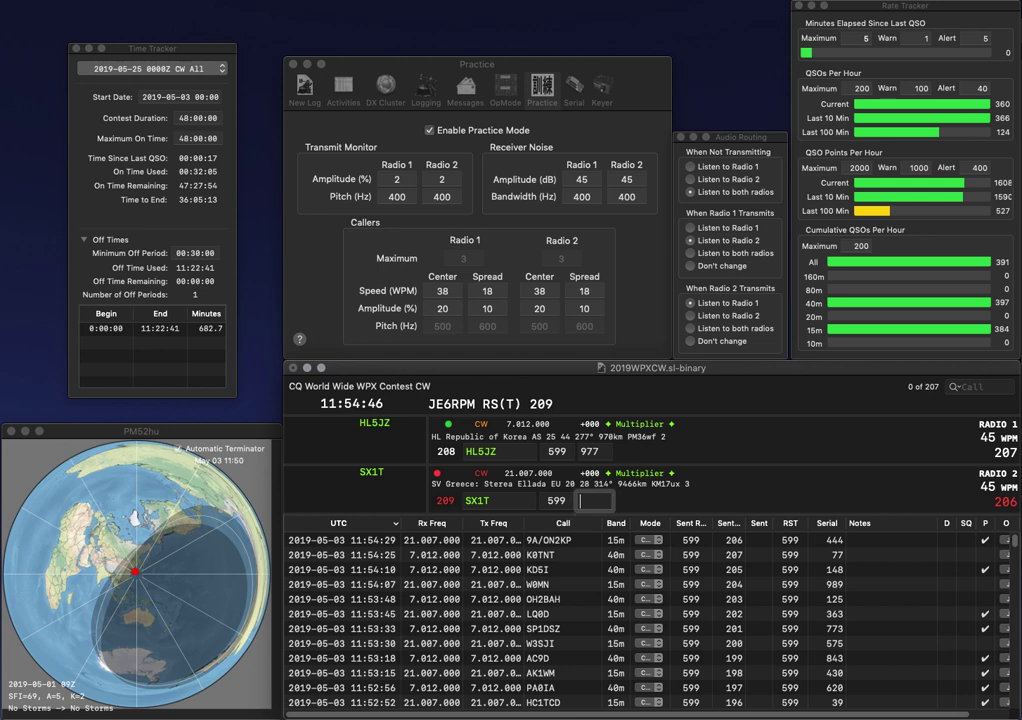
key("Return")
type("420")
key("Return")
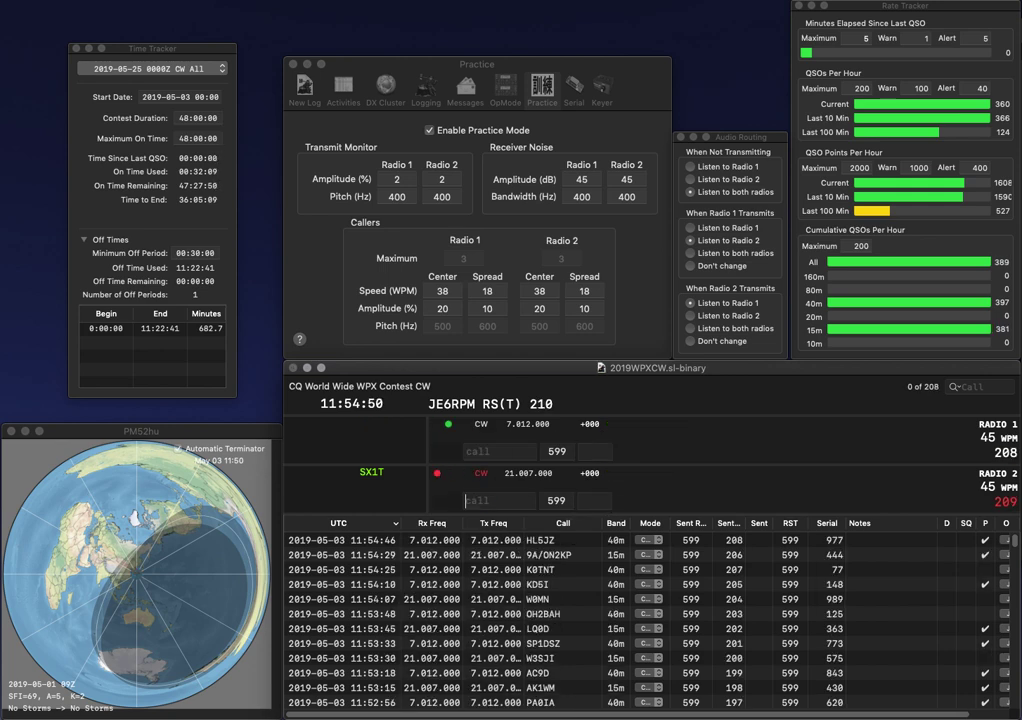
Step: Send partial callsign 8O on Radio 1 and JA1IZ on Radio 2, and complete the Radio 1 callsign as AB8O
type("80")
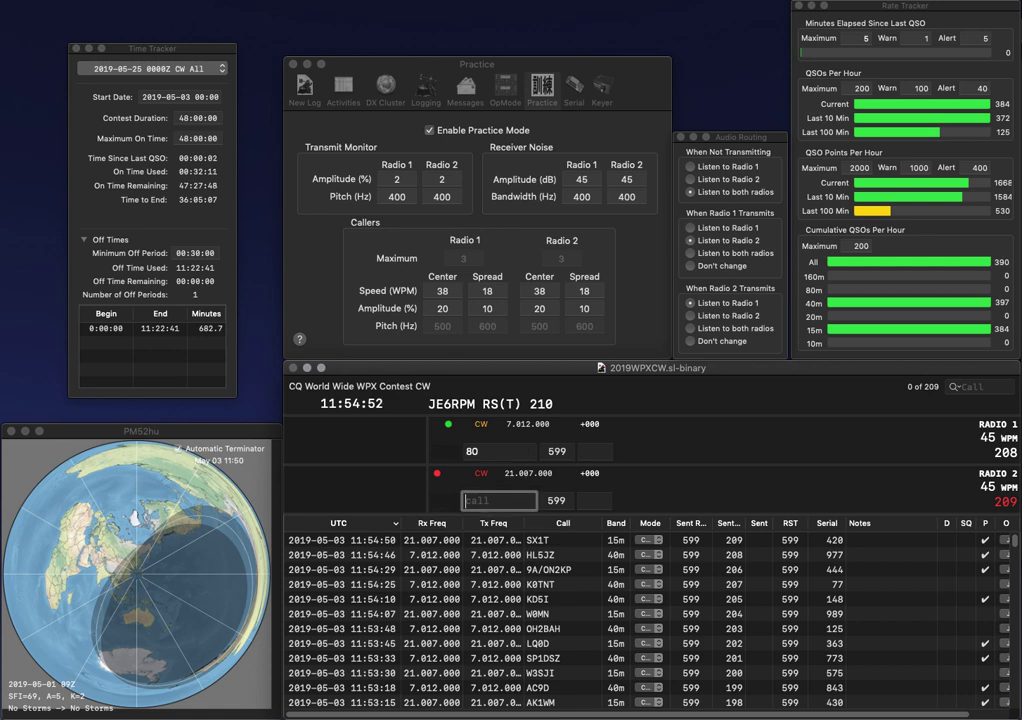
key("Return")
type("JA1IZ")
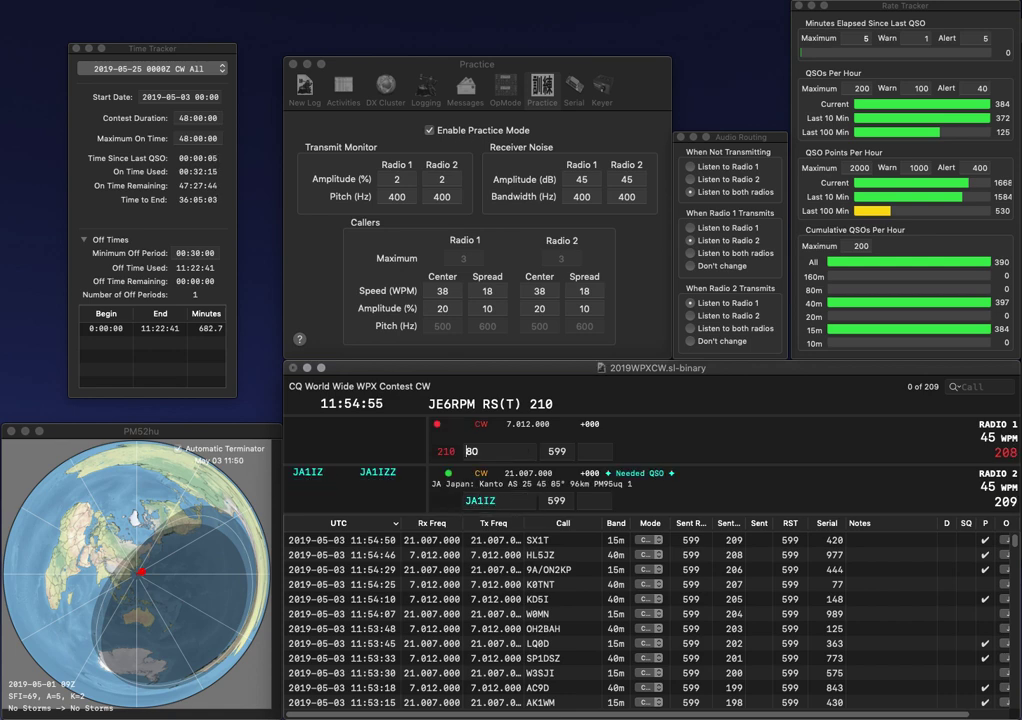
key("Return")
type("AB")
key("Return")
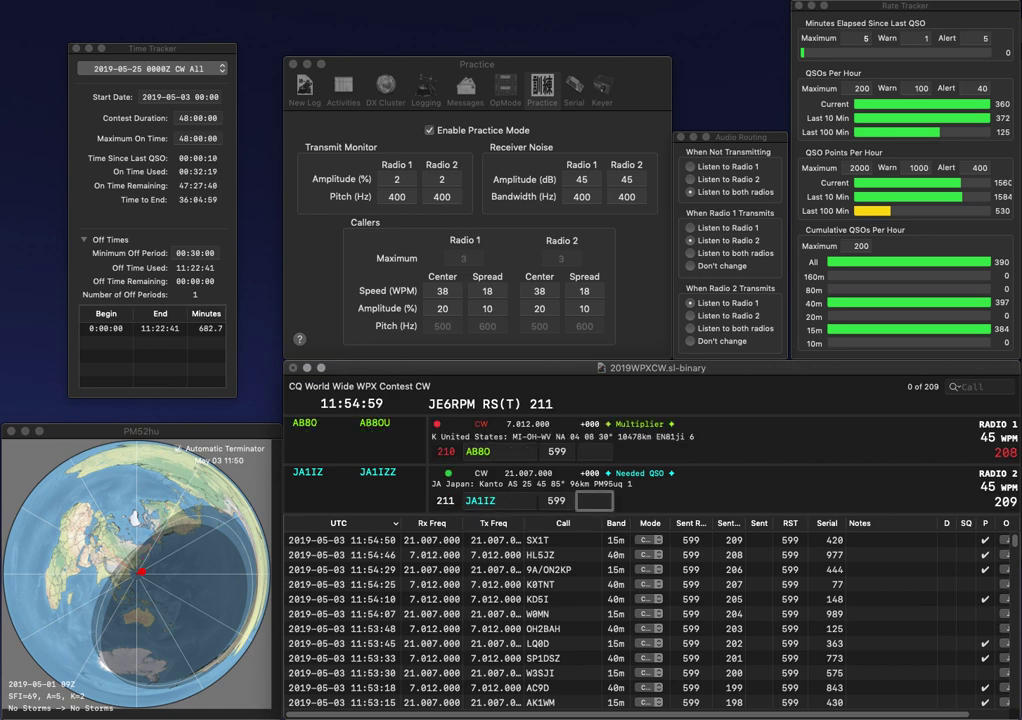
type("444")
key("Return")
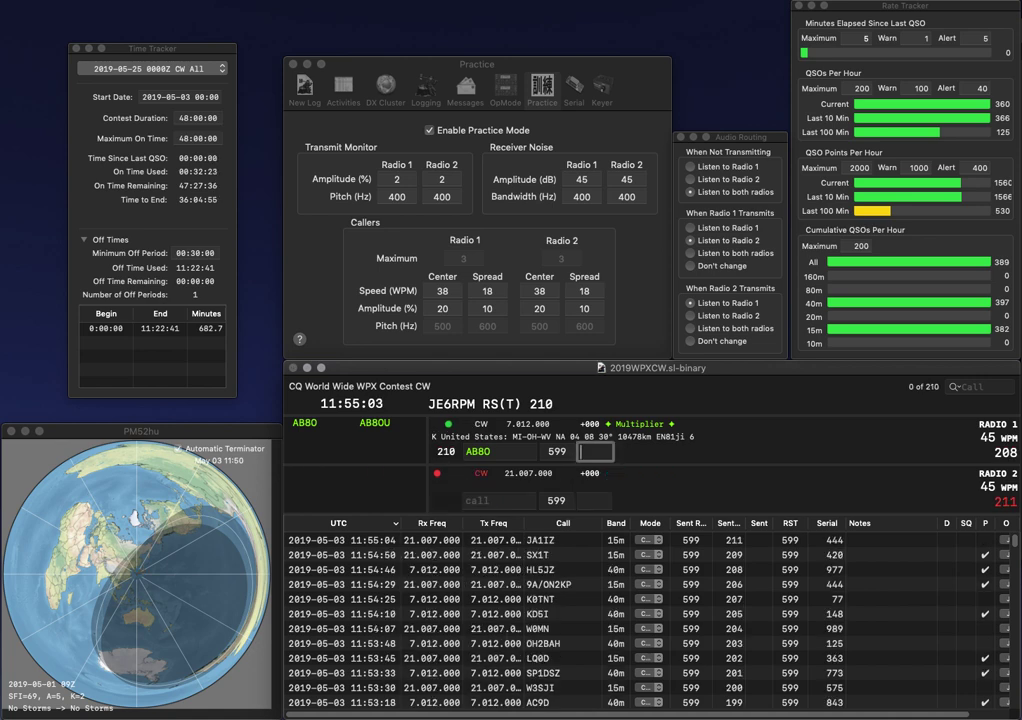
type("296")
key("Return")
Step: Send K4SBZ as the Radio 2 callsign and G3USA as the Radio 1 callsign, ready for their received serials
type("SBZ")
key("Home")
type("K4")
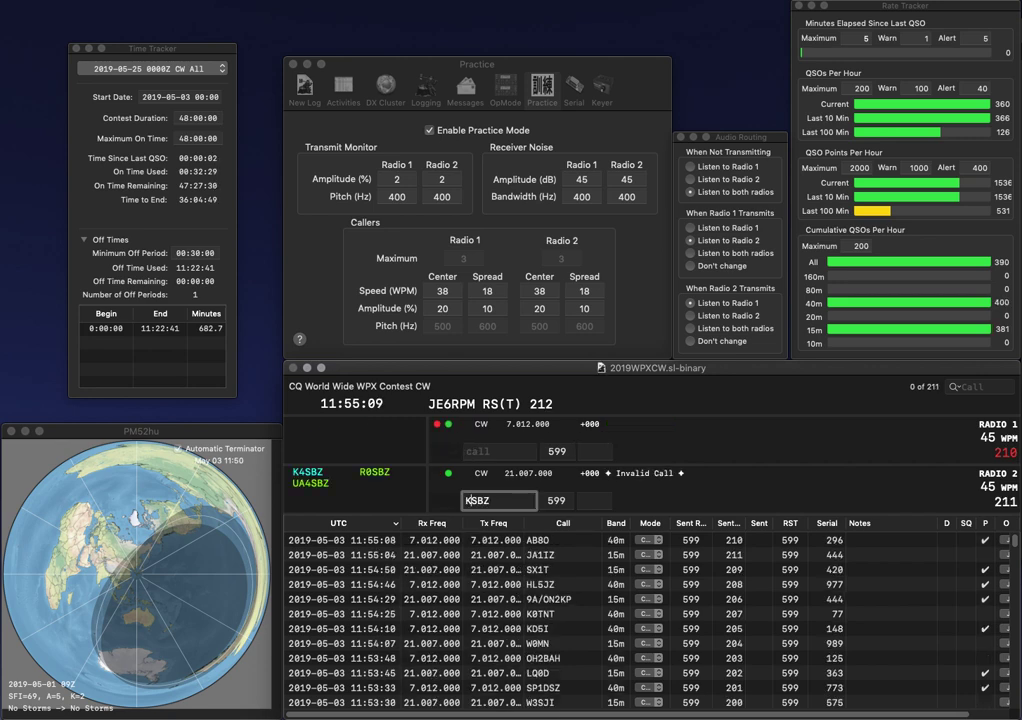
key("Return")
type("G3USA")
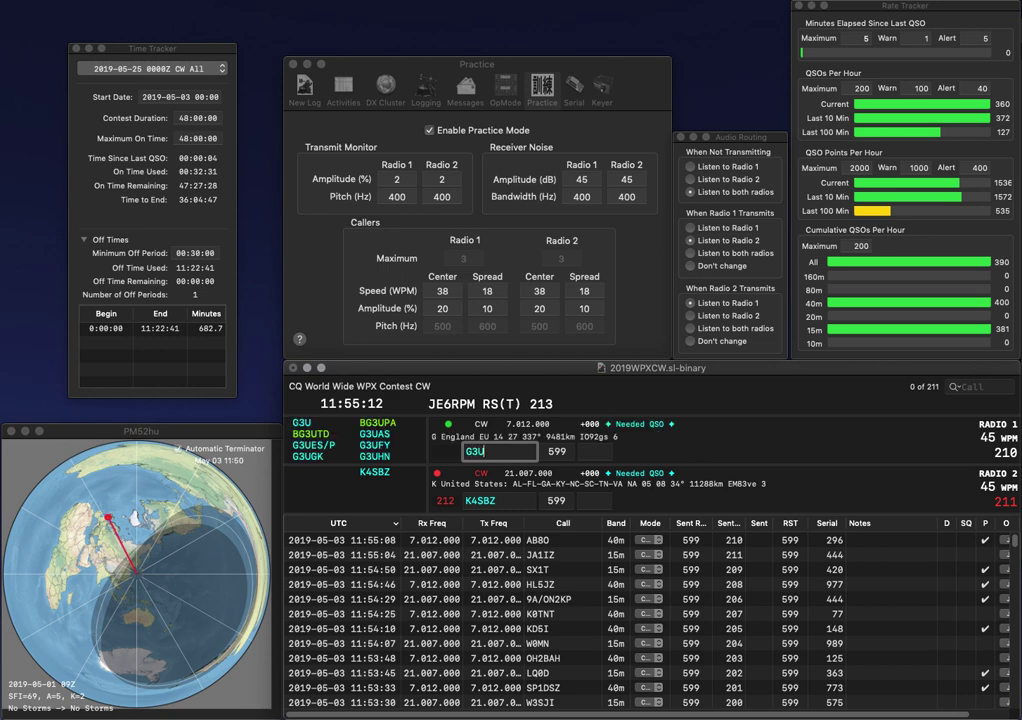
key("Return")
key("Tab")
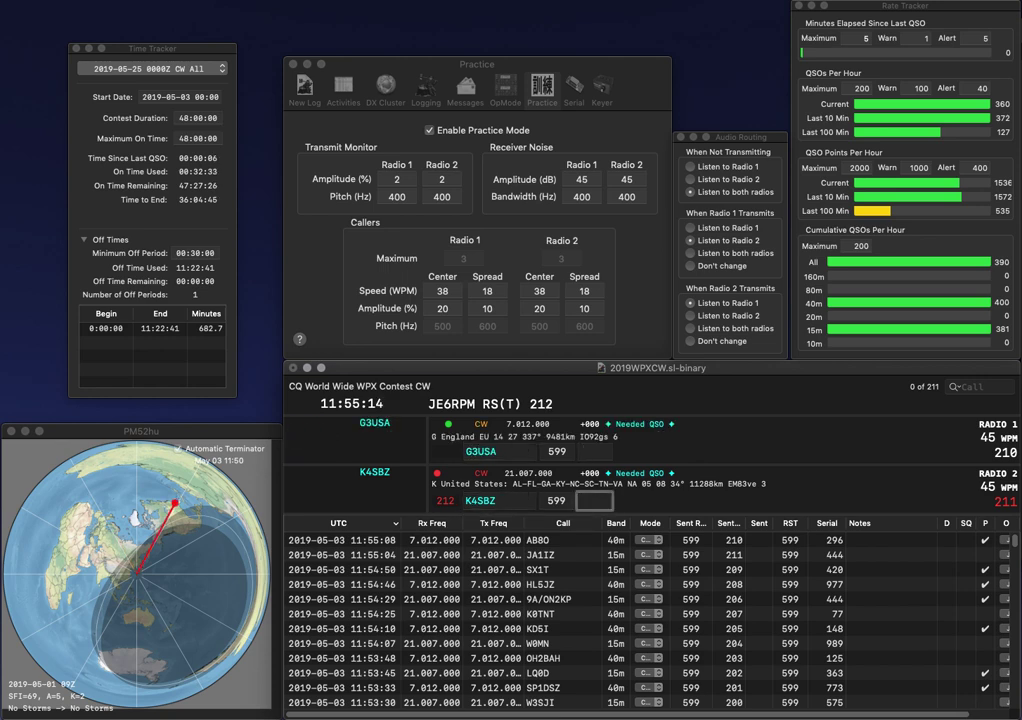
Step: Log K4SBZ with received serial 592 on Radio 2 and G3USA with serial 487 on Radio 1
type("592")
key("Return")
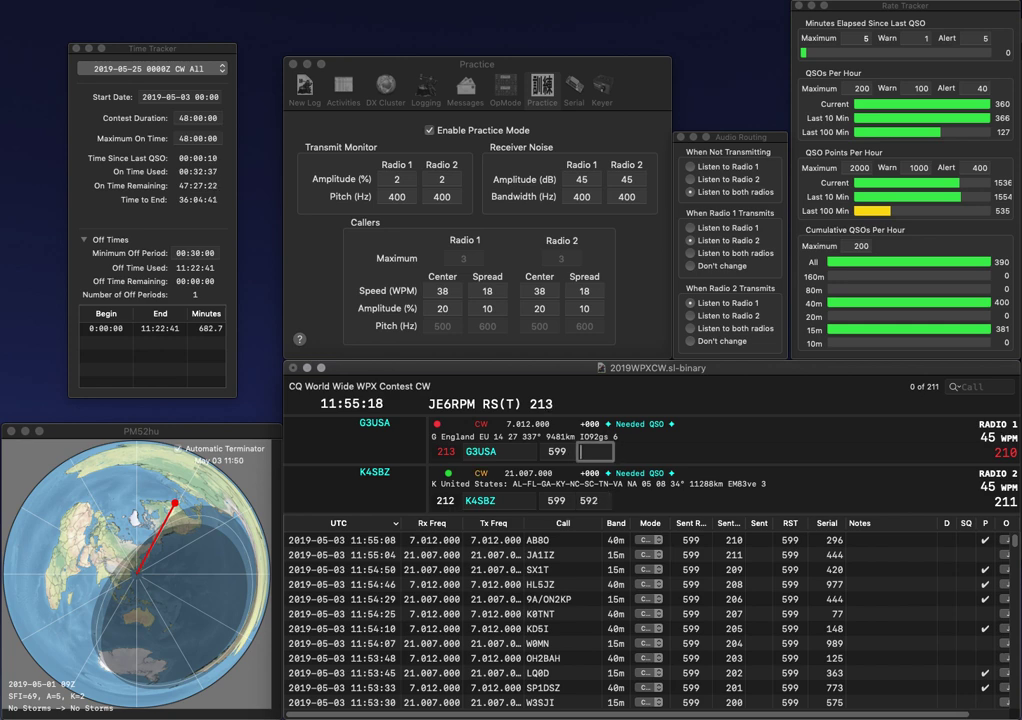
type("487")
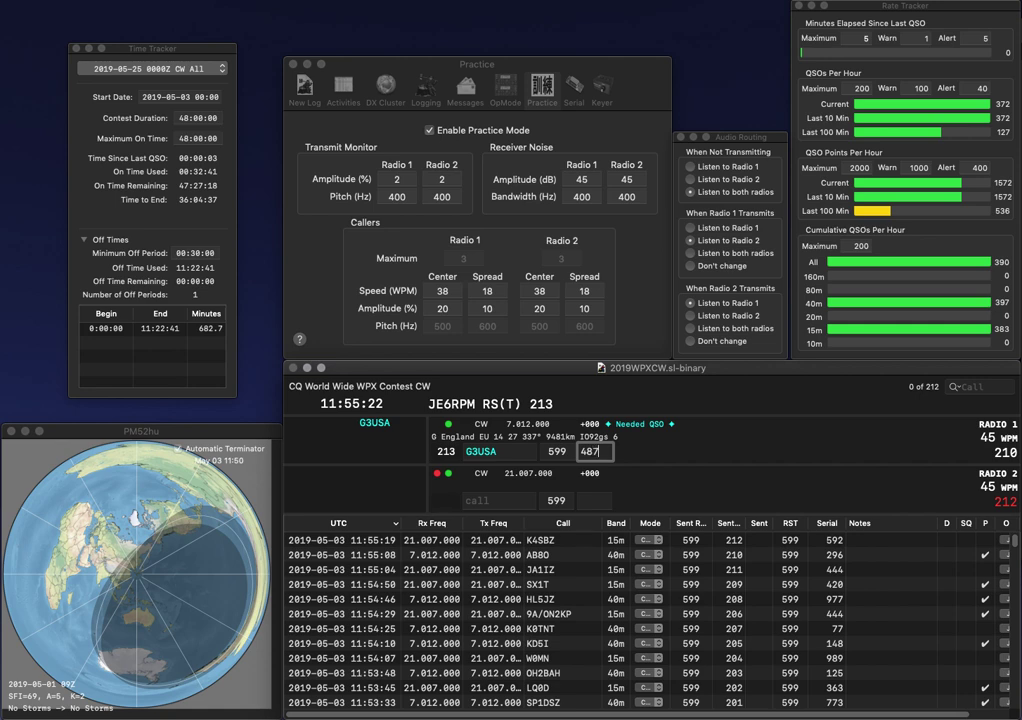
key("Return")
Step: Send the partial callsign EMP on Radio 2 and the callsign TA6M on Radio 1
type("DEM")
key("Delete")
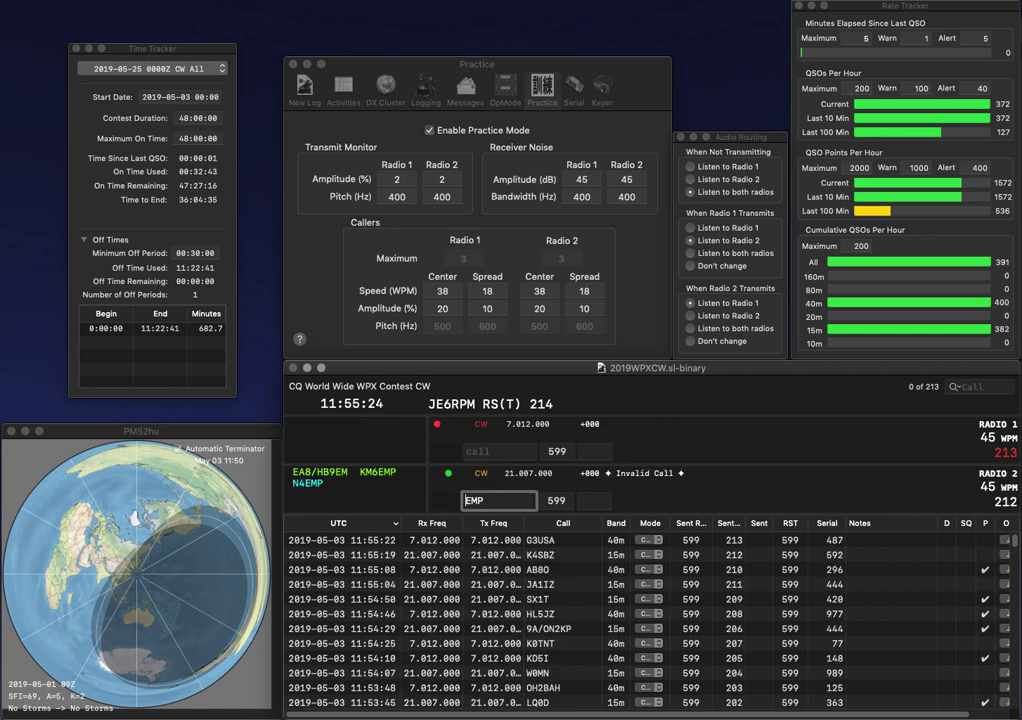
key("Return")
type("TA6M")
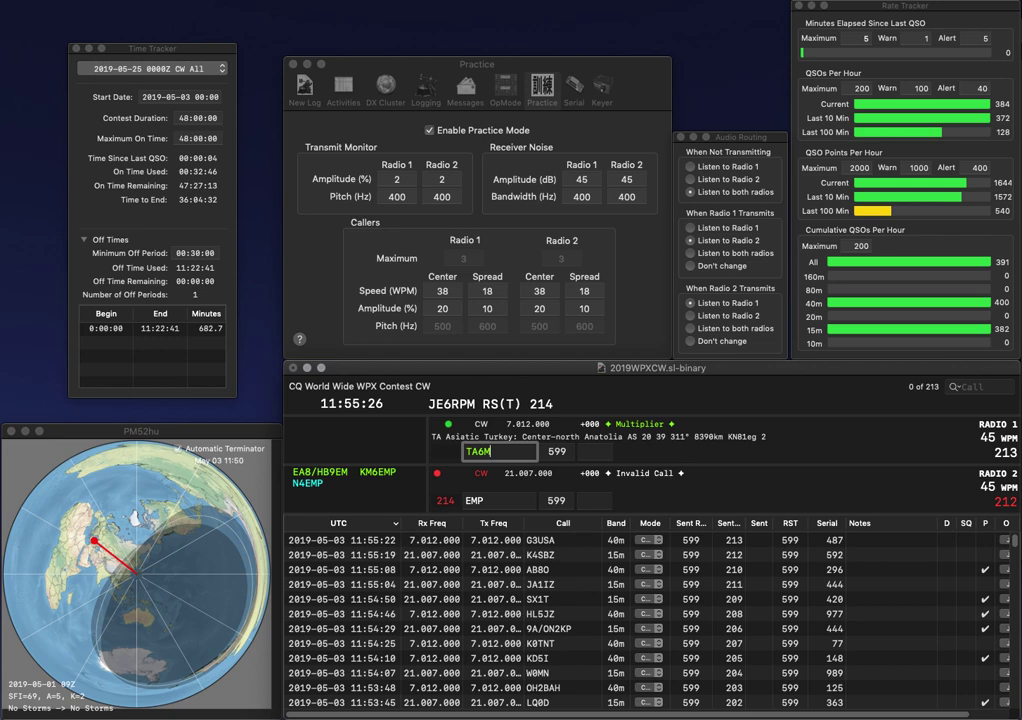
key("Return")
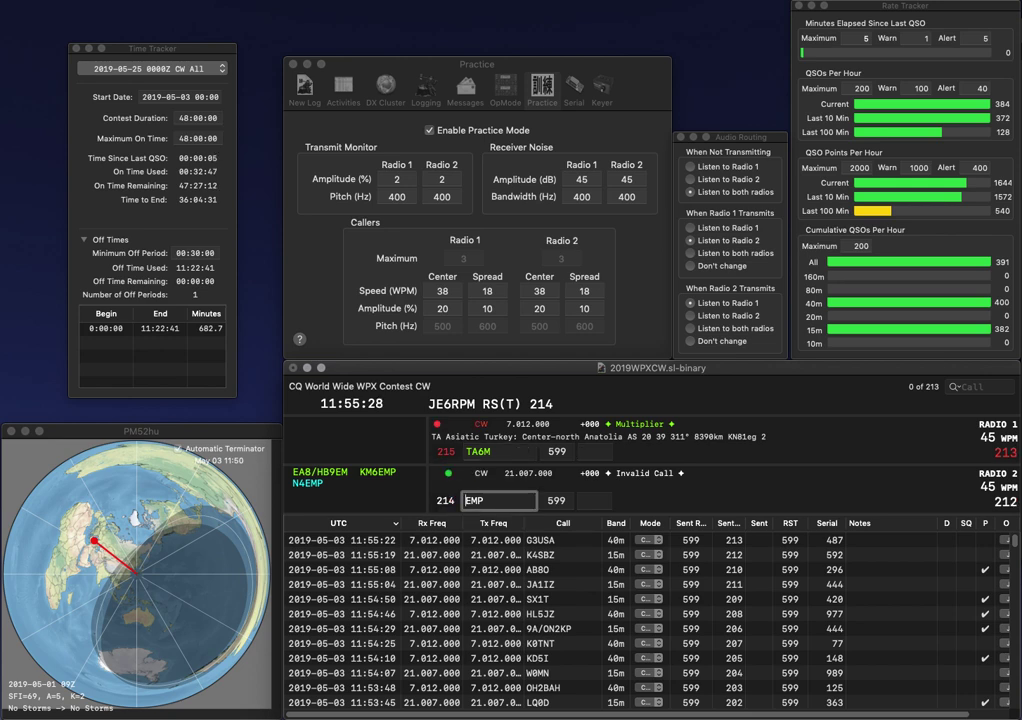
Step: Complete the Radio 2 callsign as KM6EMP and correct the Radio 1 callsign to TM6M
type("KM6")
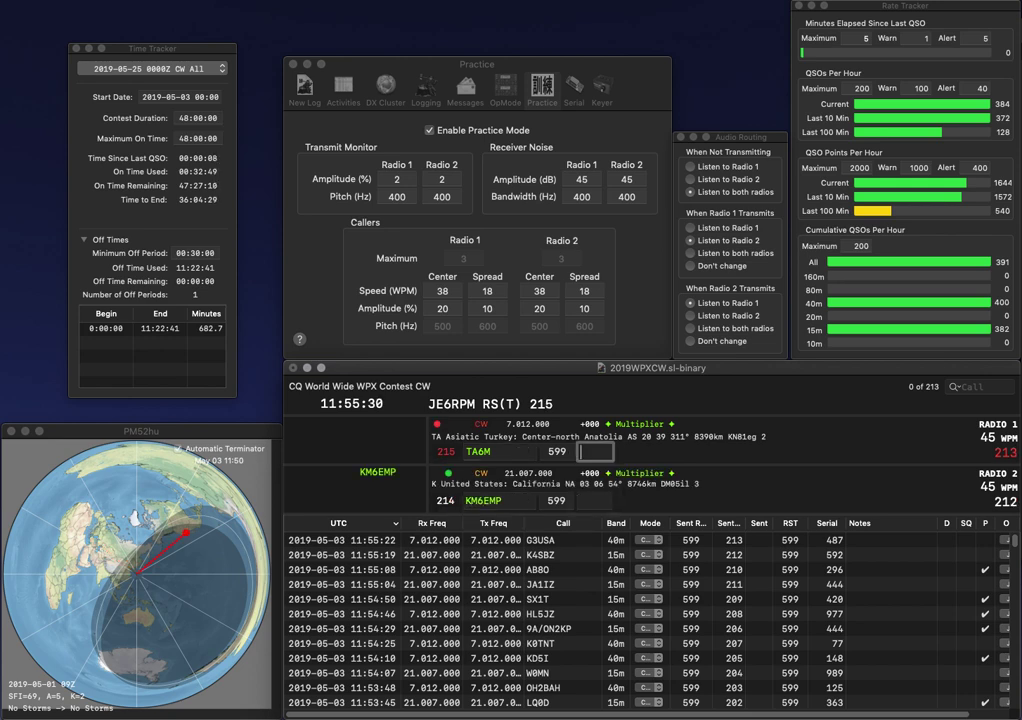
key("Left")
key("Left")
key("Left")
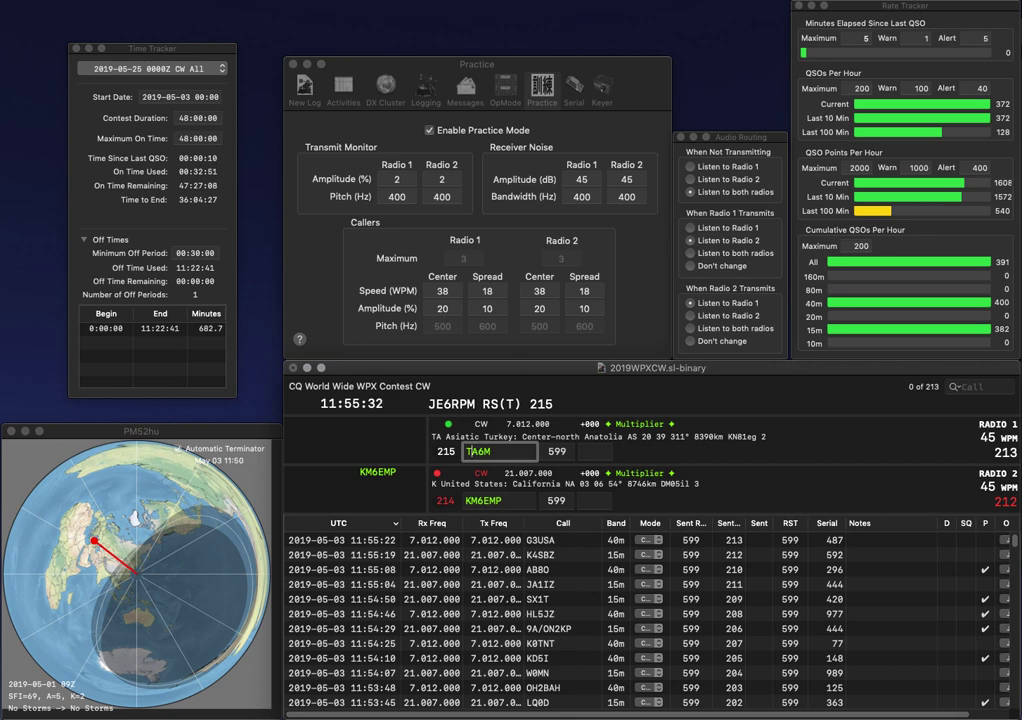
key("Delete")
type("M")
key("Down")
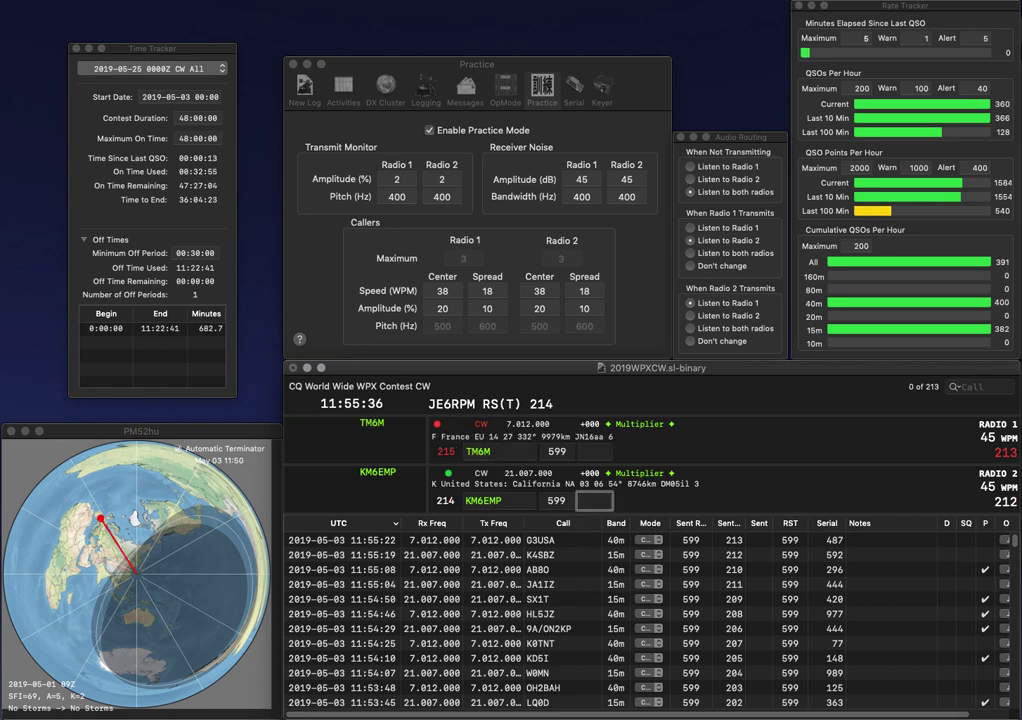
type("527")
key("Return")
type("308")
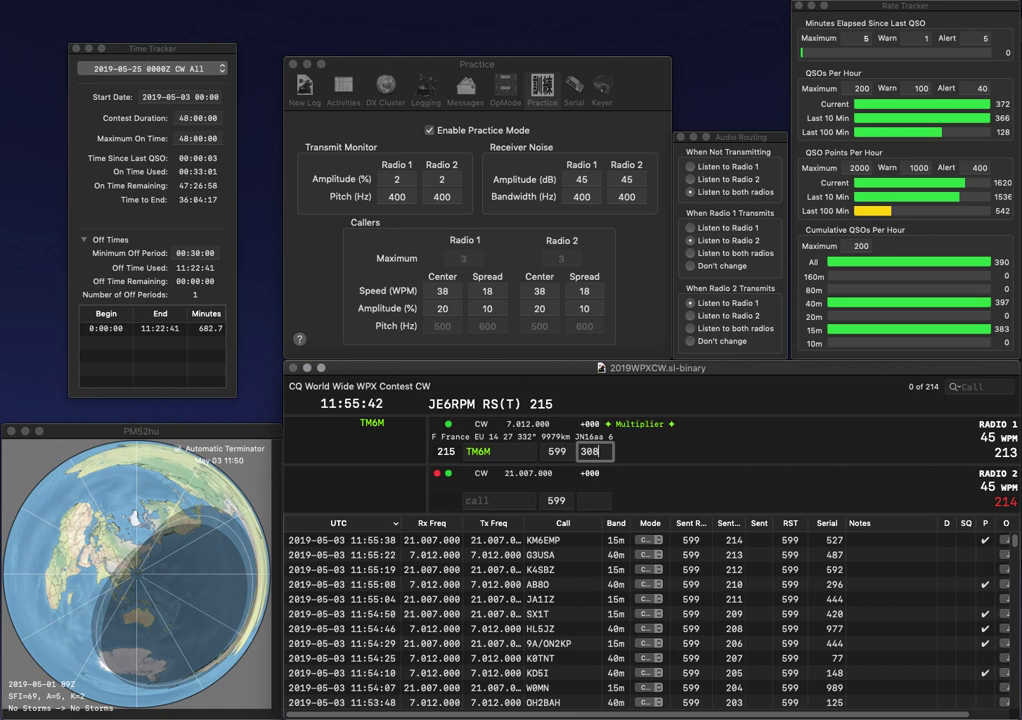
key("Return")
type("OJO")
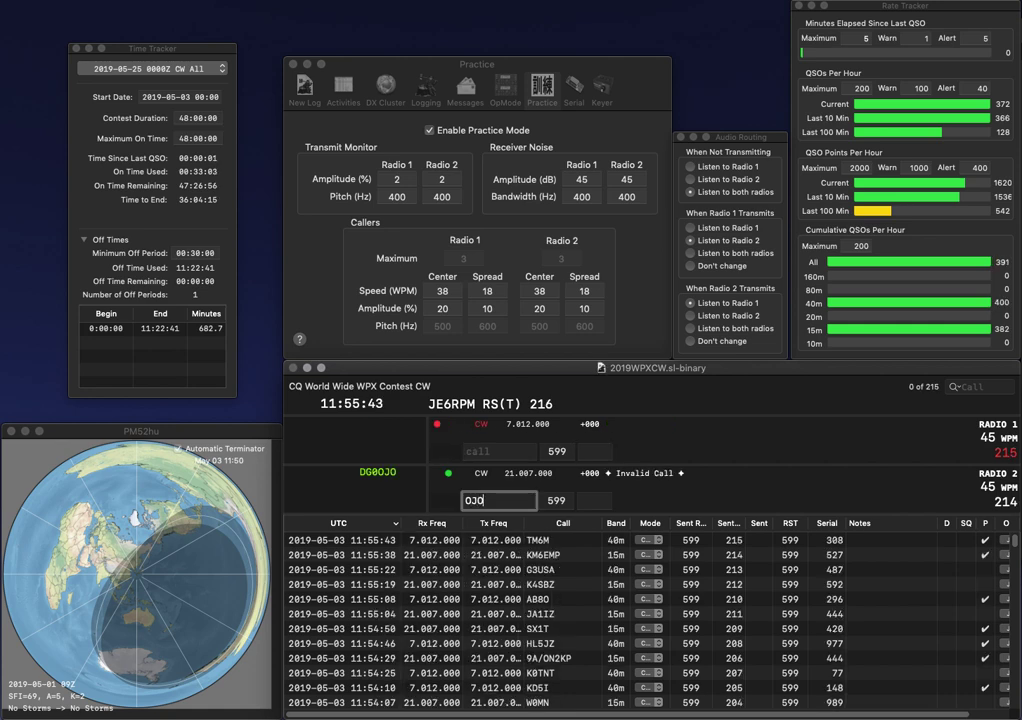
key("Return")
type("EA1DOB")
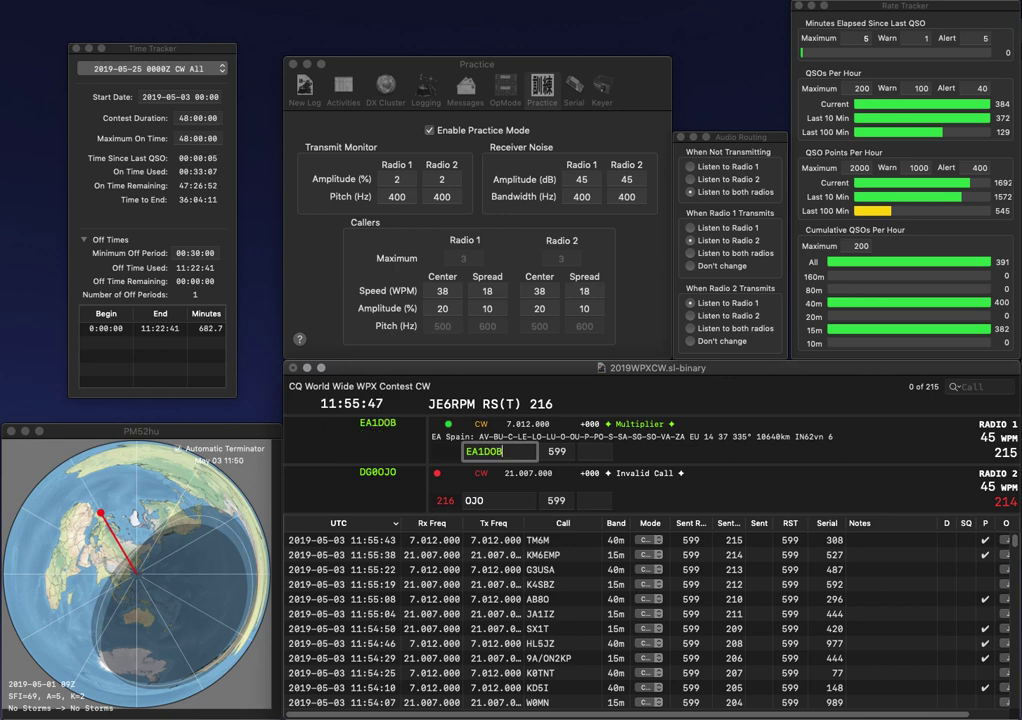
key("Return")
Step: Replace the partial Radio 2 callsign with KP1
type("D")
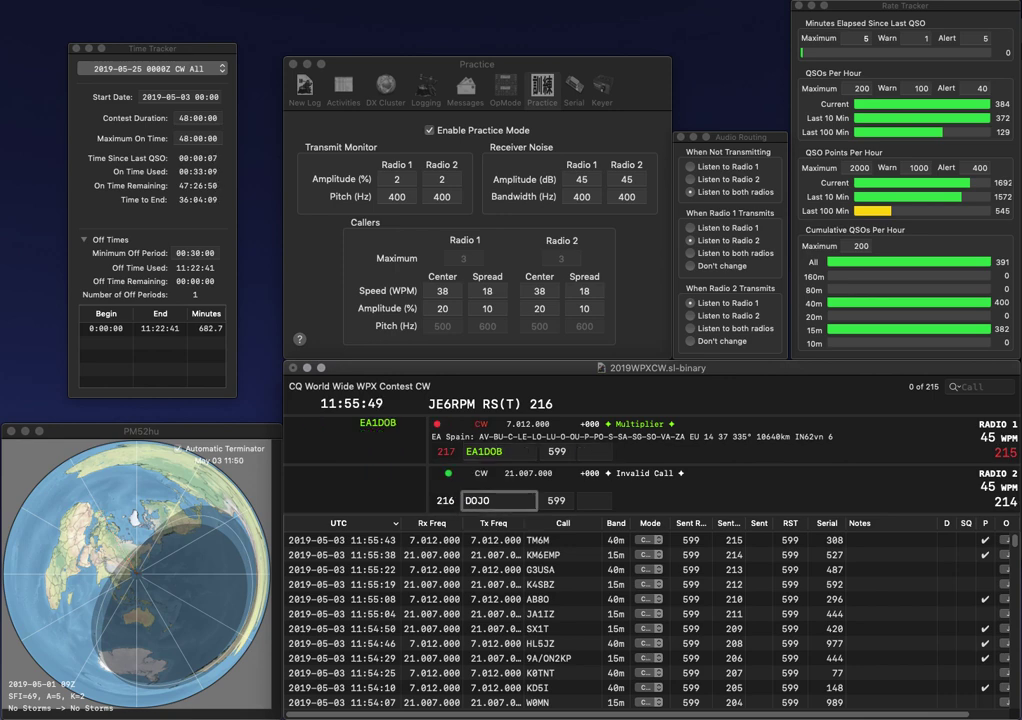
key("BackSpace")
type("KP")
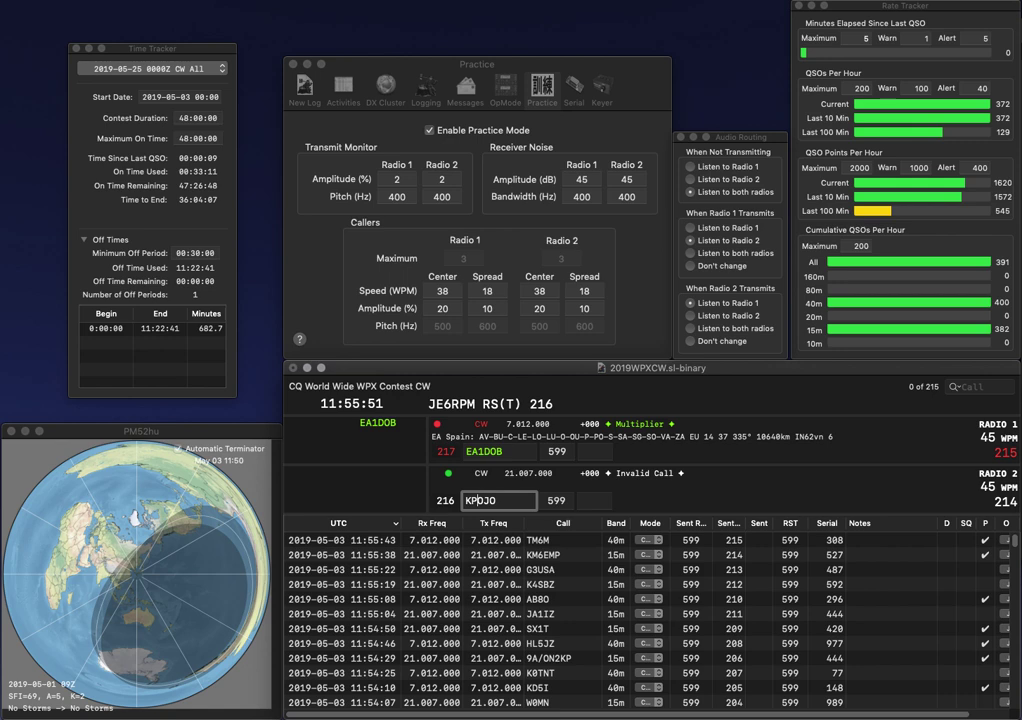
key("Delete")
key("Delete")
key("Delete")
type("1")
key("Return")
type("6")
key("Return")
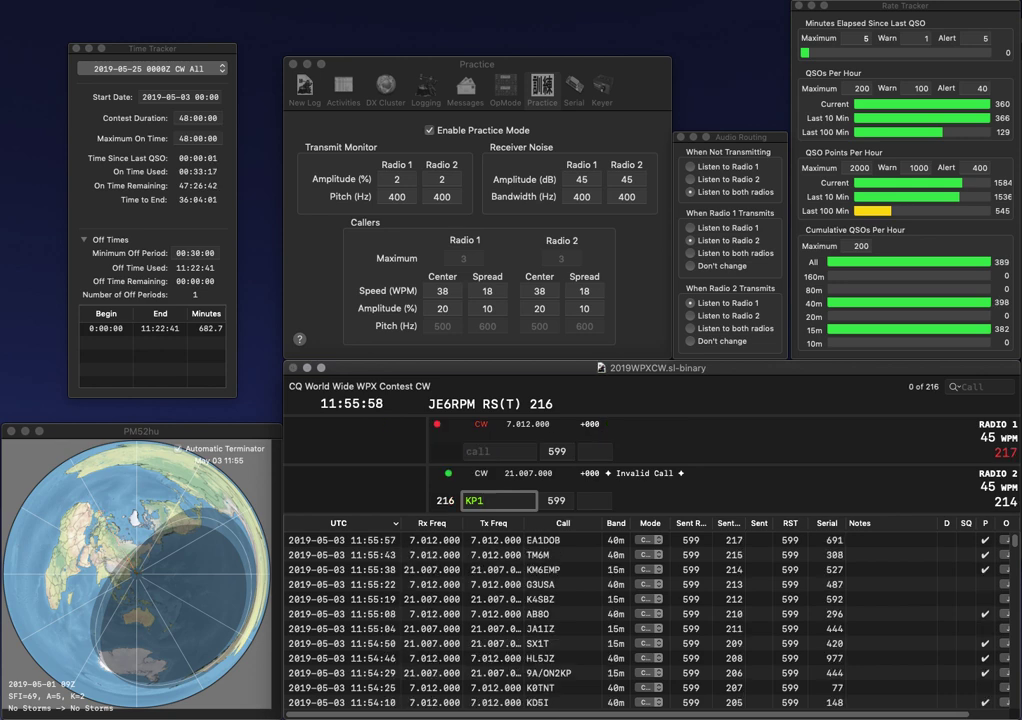
Step: Complete the Radio 2 callsign as KP4JJO and enter AD4XT as the Radio 1 callsign
key("BackSpace")
type("4JJ")
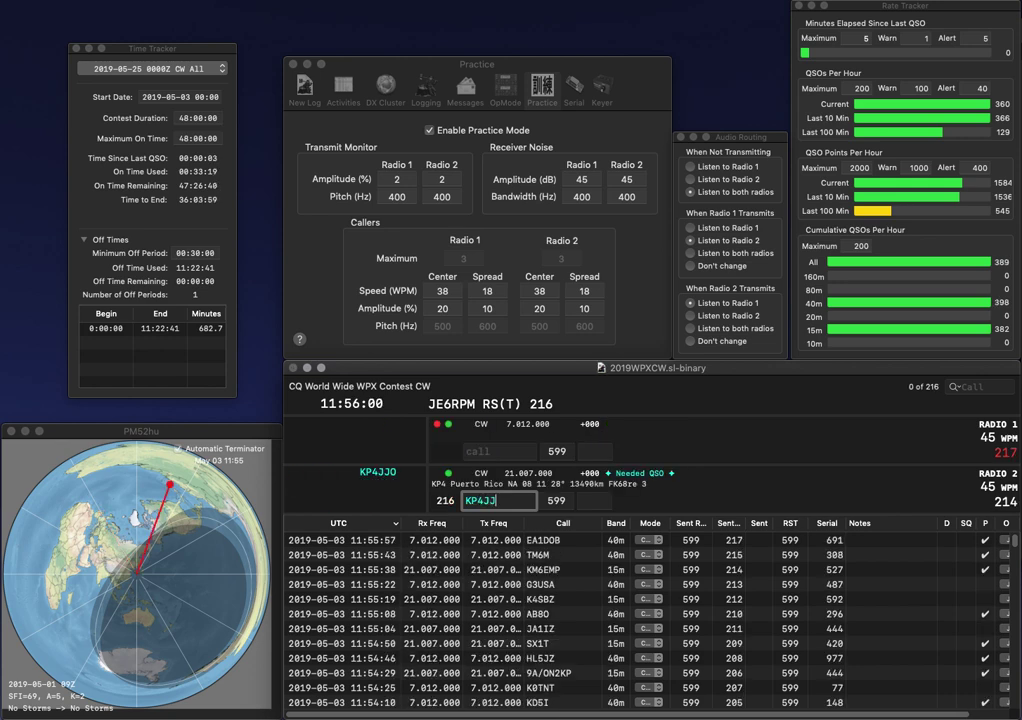
type("OAD4")
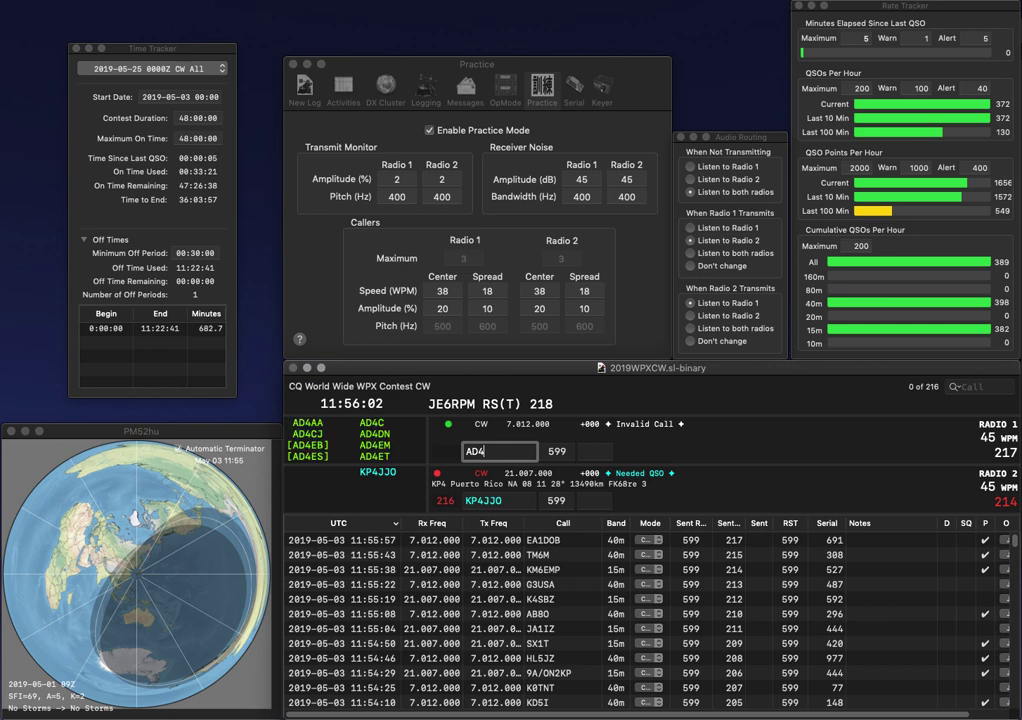
type("XT")
key("Down")
key("space")
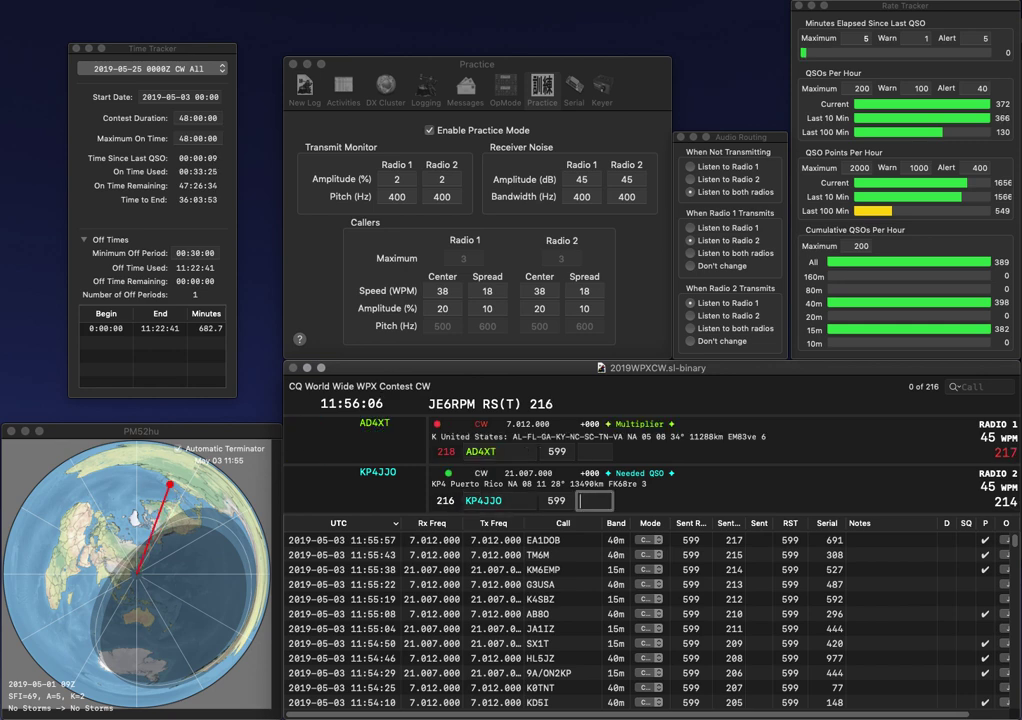
type("506")
key("Return")
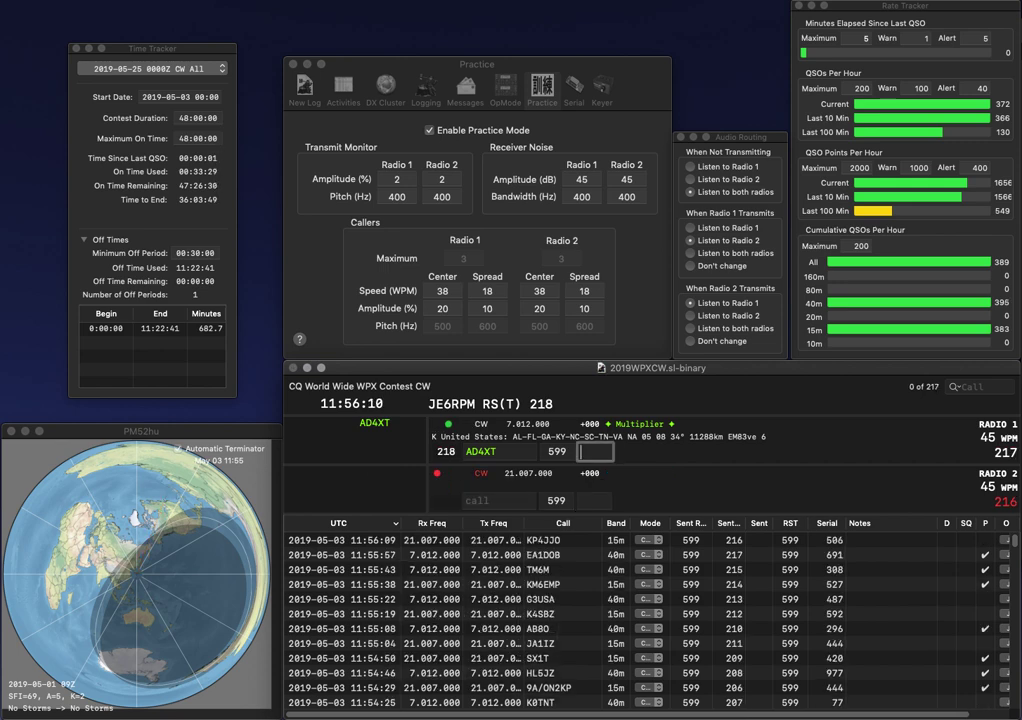
type("63")
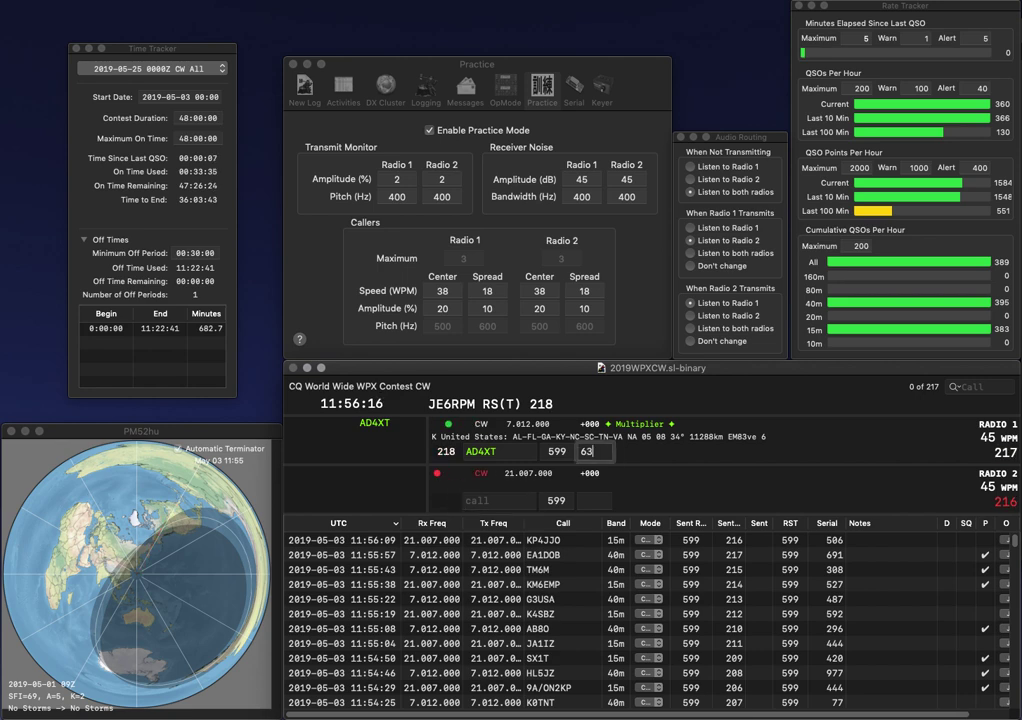
key("Return")
type("JA1XZF")
key("Return")
type("KN4NLX")
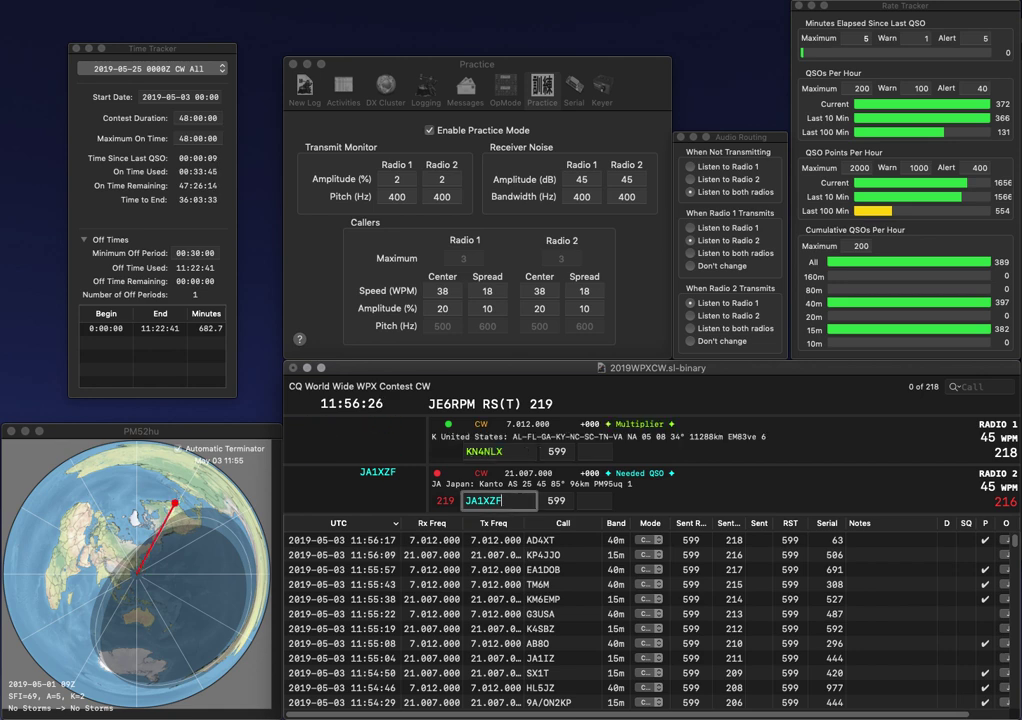
type("746")
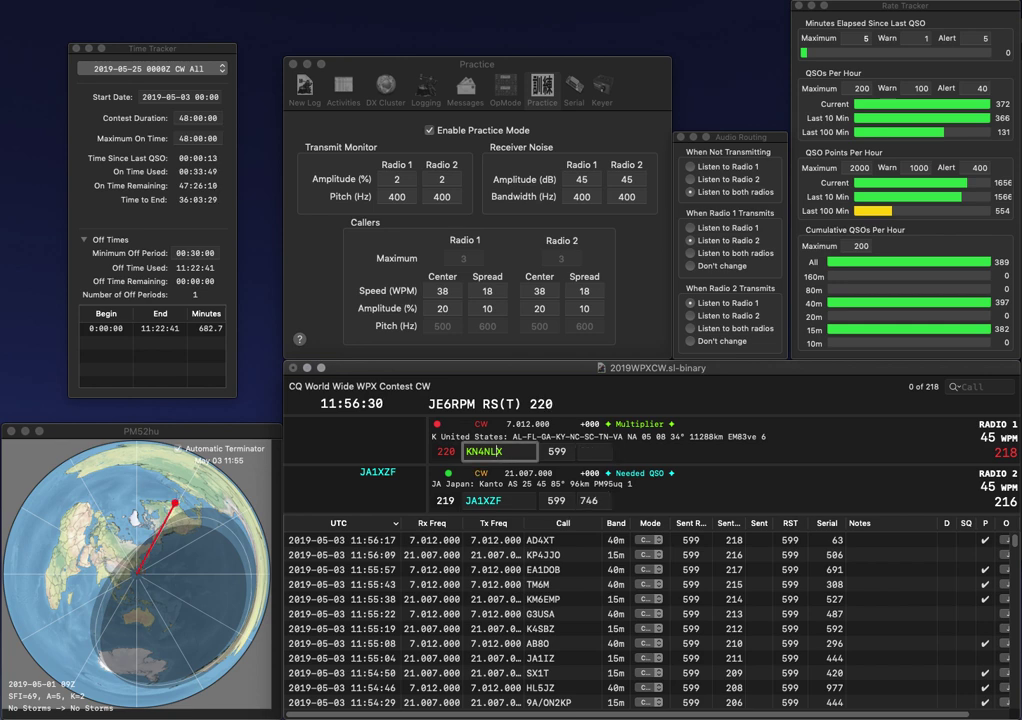
key("Return")
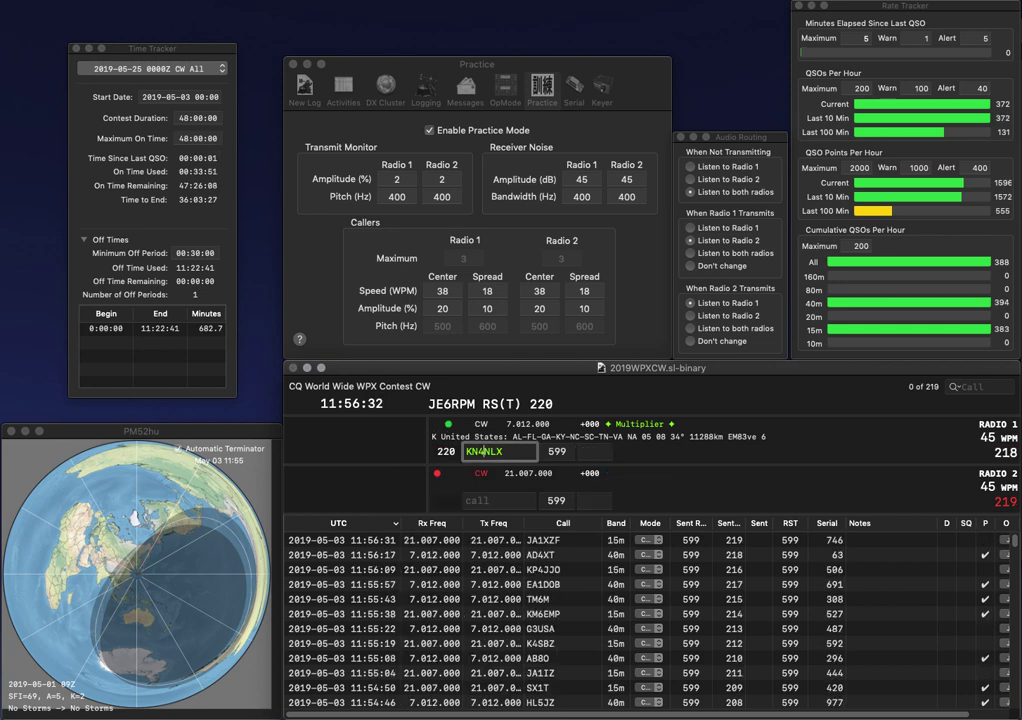
key("BackSpace")
type("D")
key("Return")
type("KM4VHS")
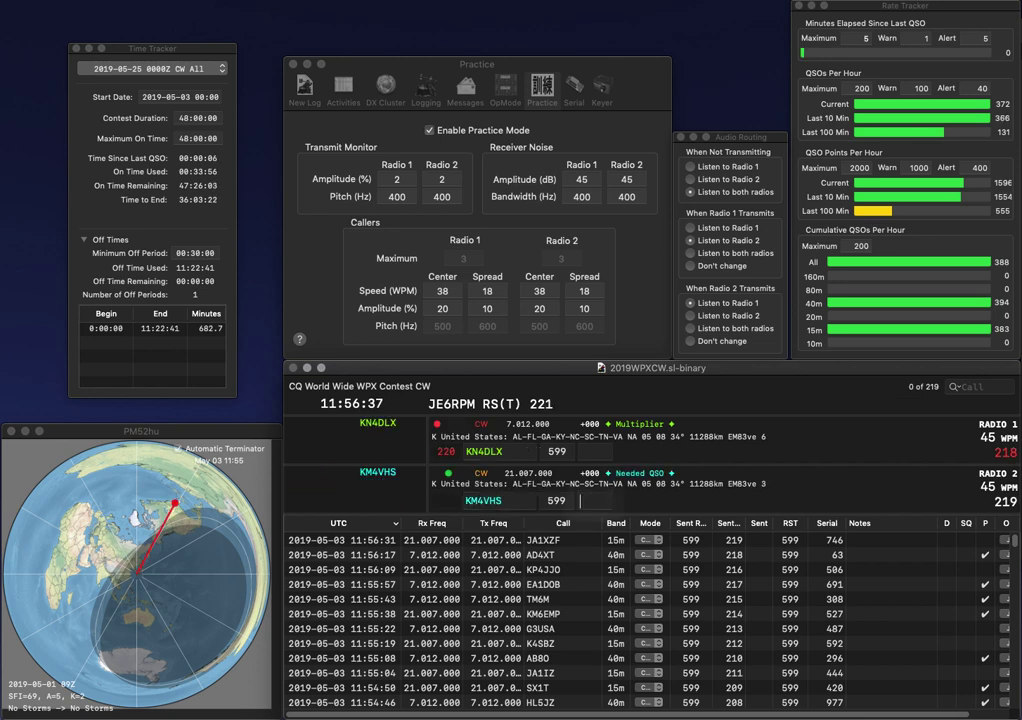
key("Return")
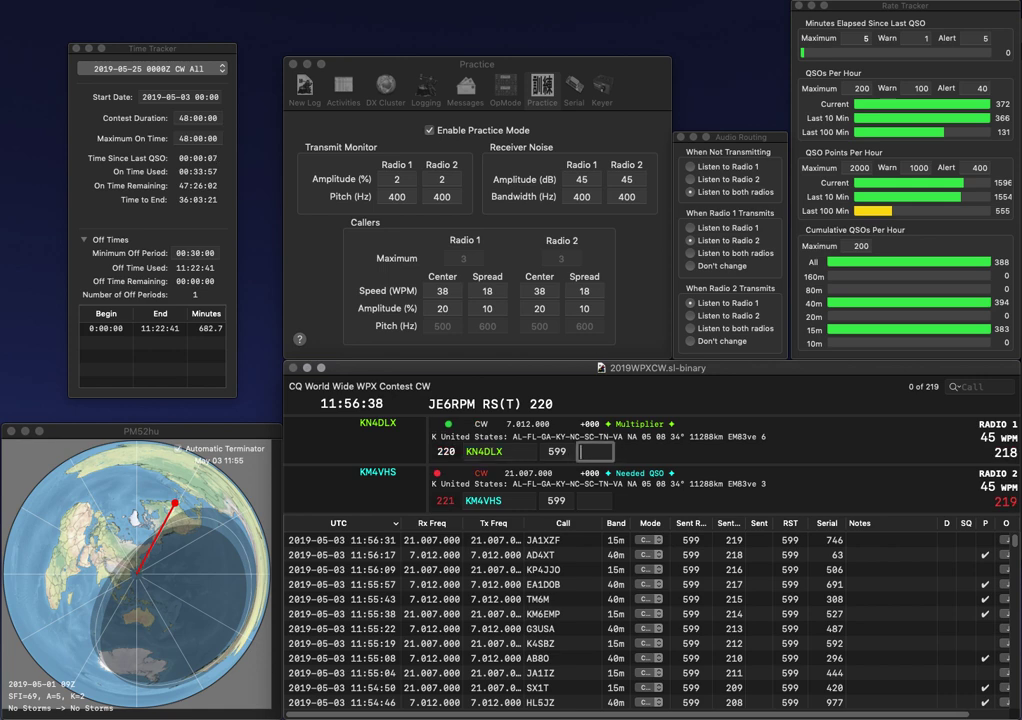
type("649")
key("Return")
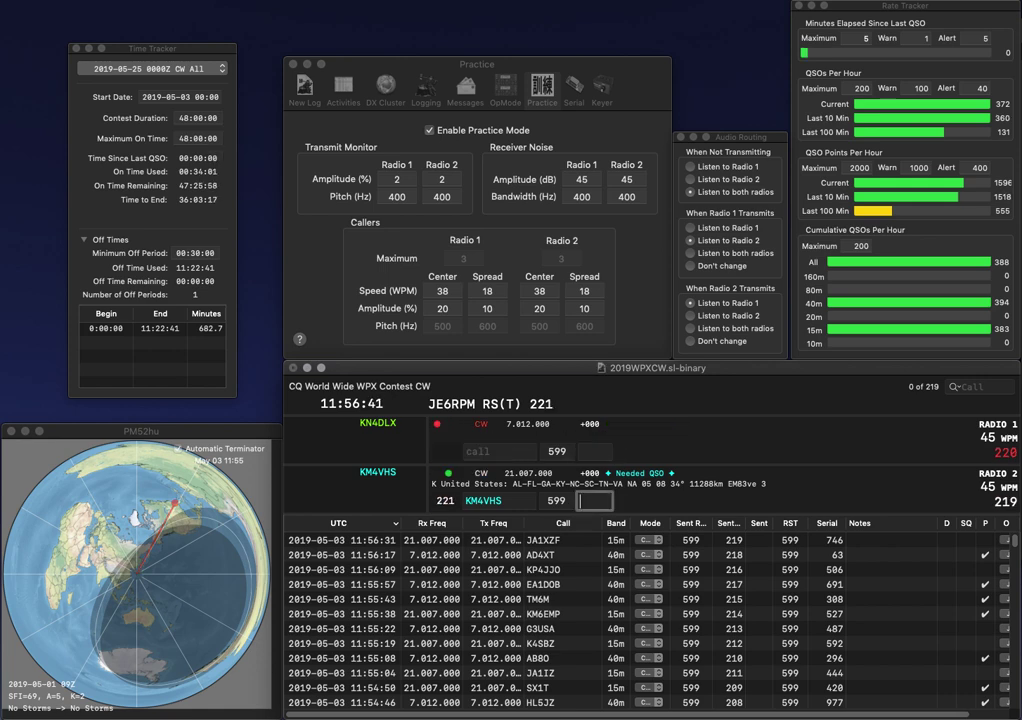
type("636")
key("Return")
Step: Send K1WG as the Radio 1 callsign and JA1BVY as the Radio 2 callsign
type("K1WG")
key("Return")
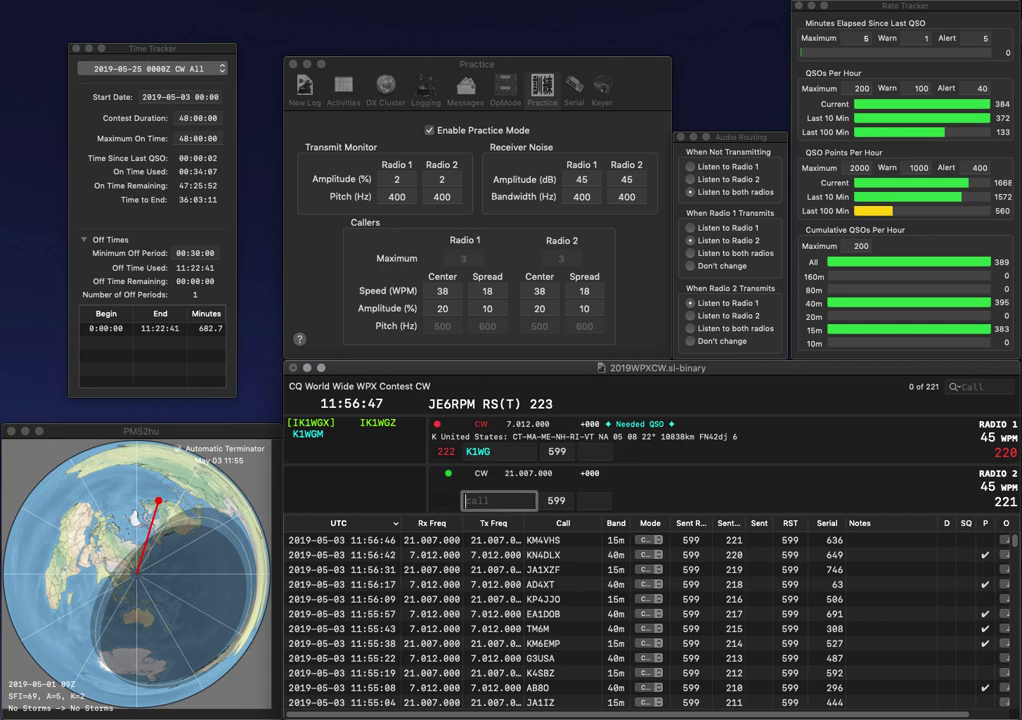
type("JA1")
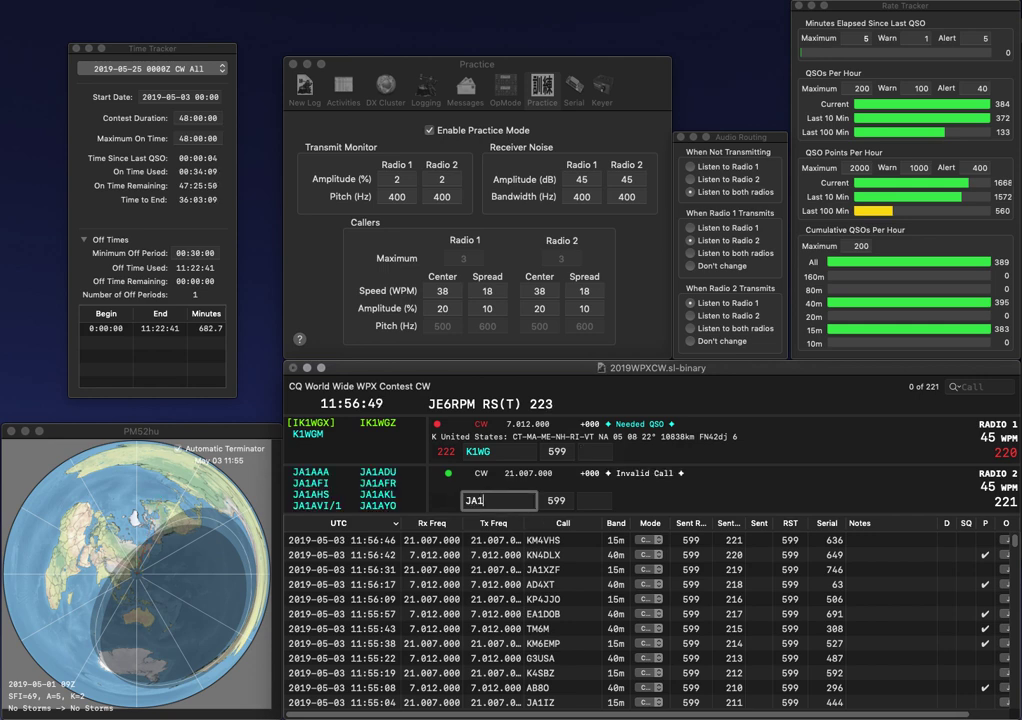
type("BVY")
key("Return")
Step: Correct the Radio 1 callsign to K2WG and return to the Radio 2 received serial entry
key("Left")
key("Left")
key("BackSpace")
type("2")
key("Return")
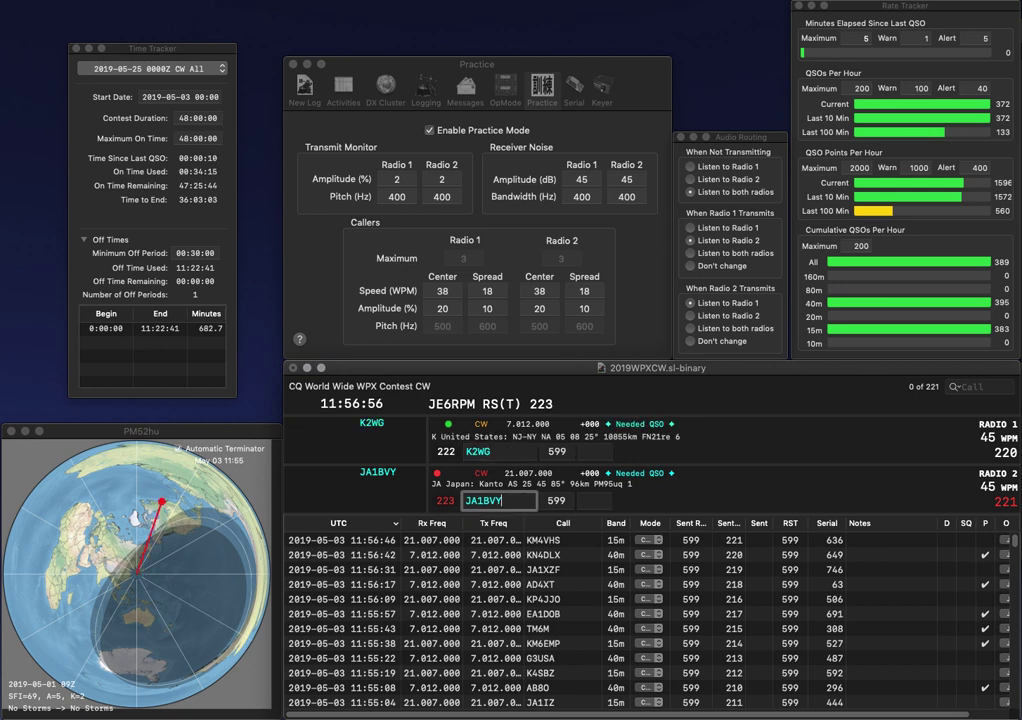
key("space")
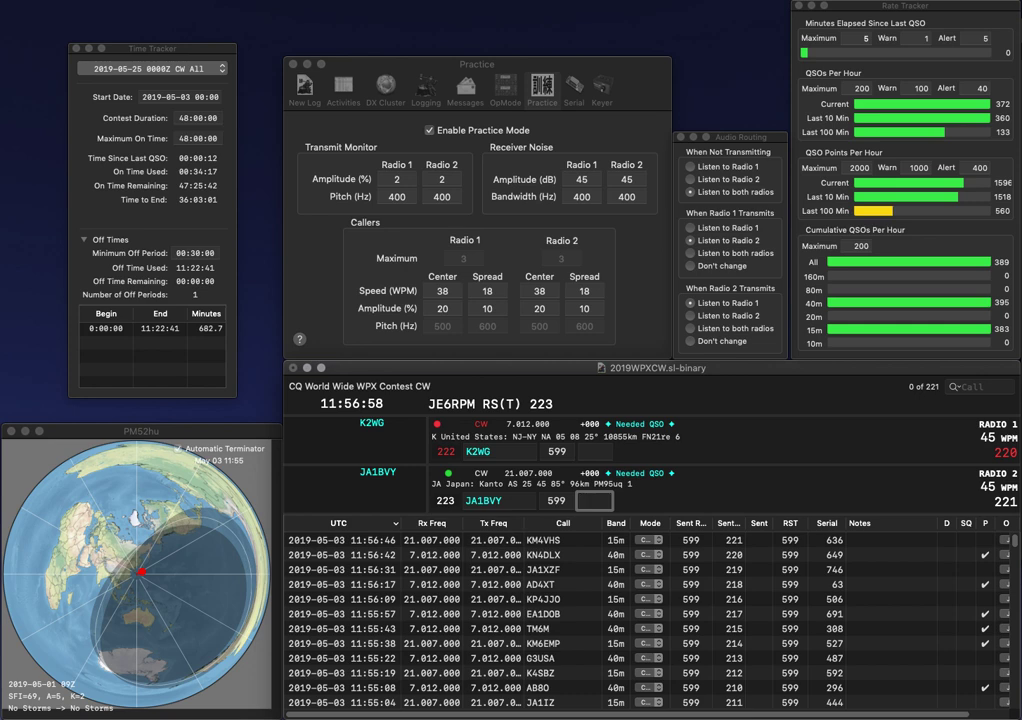
type("716")
key("Return")
type("162")
key("Return")
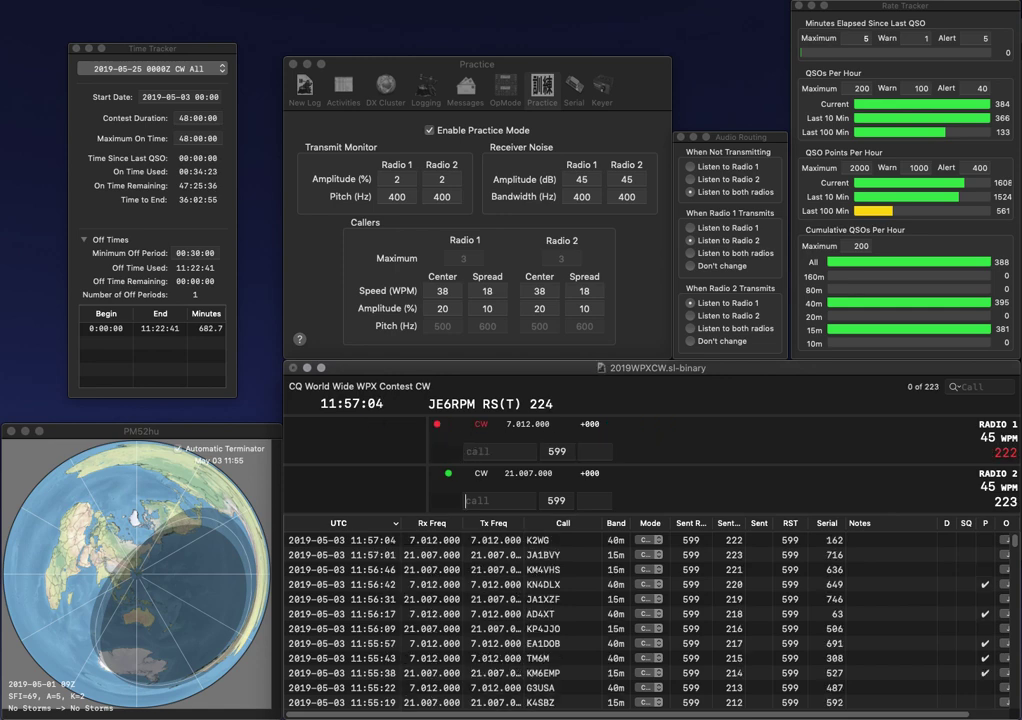
type("NEK")
type("6EK")
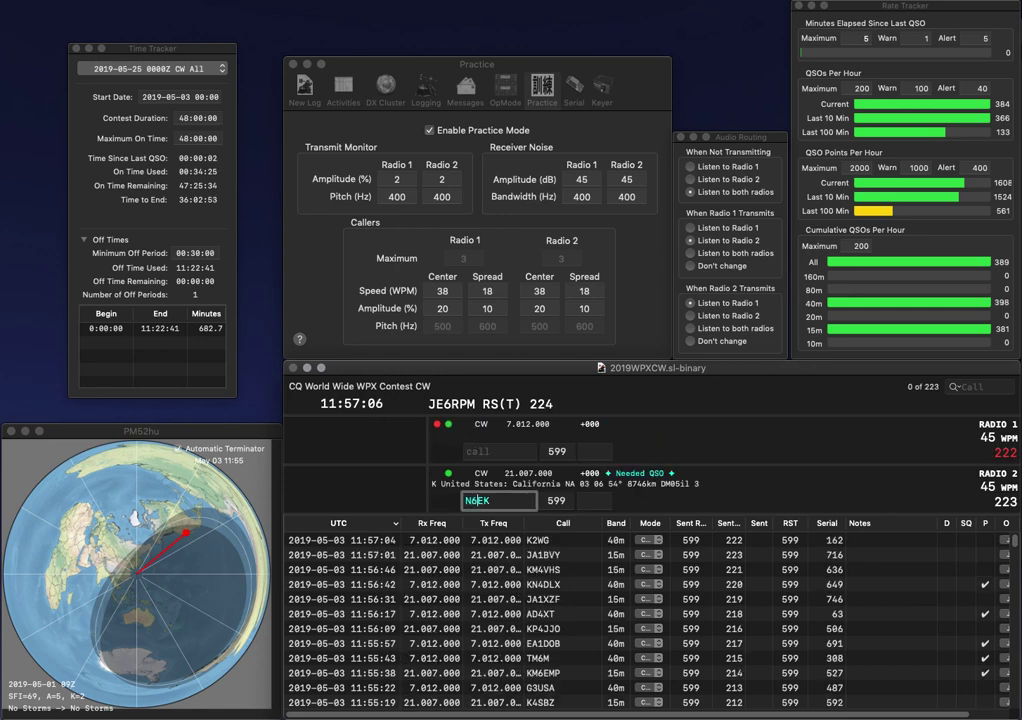
key("BackSpace")
type("7")
key("Return")
type("3F")
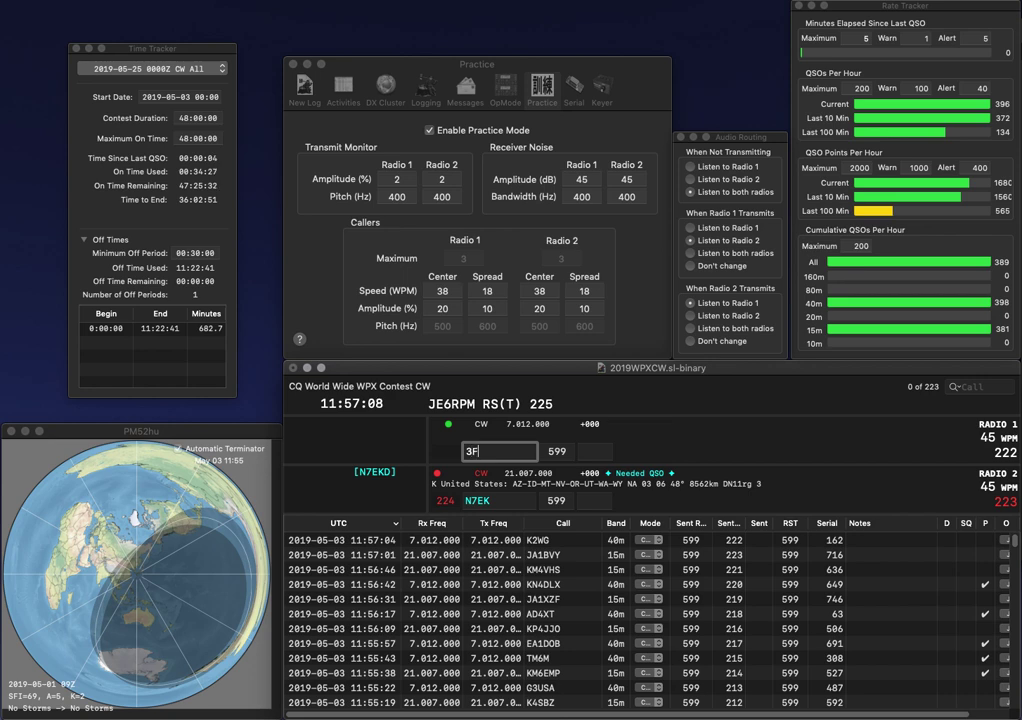
type("FO")
key("Home")
type("SV")
key("Return")
key("BackSpace")
type("8")
key("Return")
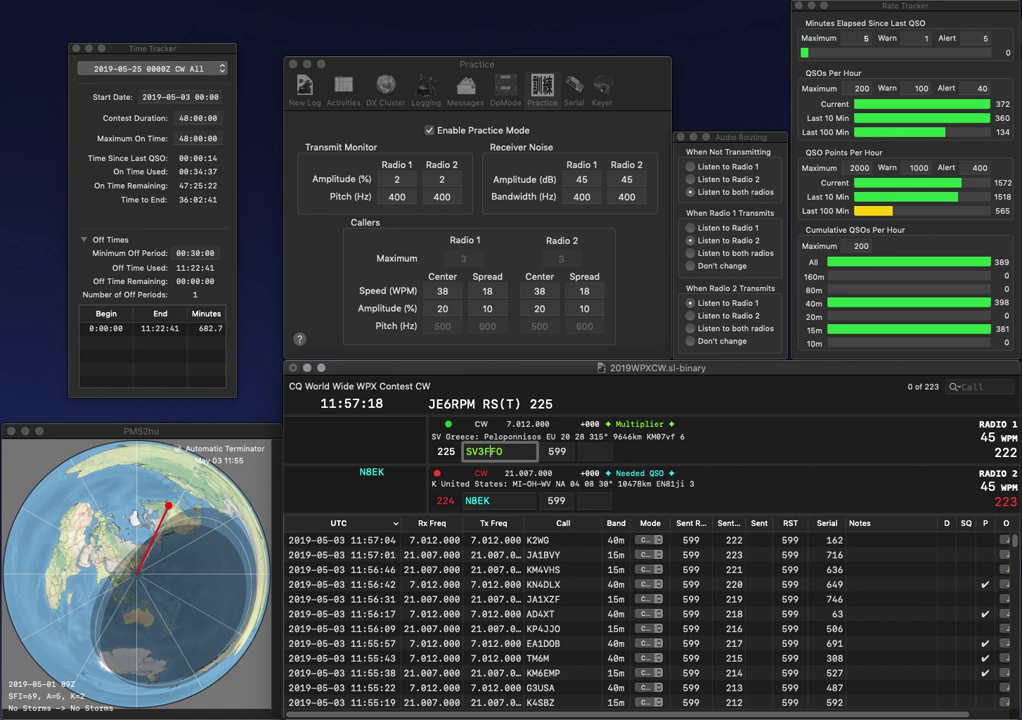
key("Delete")
type("U")
key("Return")
Step: Log N8EK with received serial 831 on Radio 2 and SV3FUO with serial 350 on Radio 1
type("831")
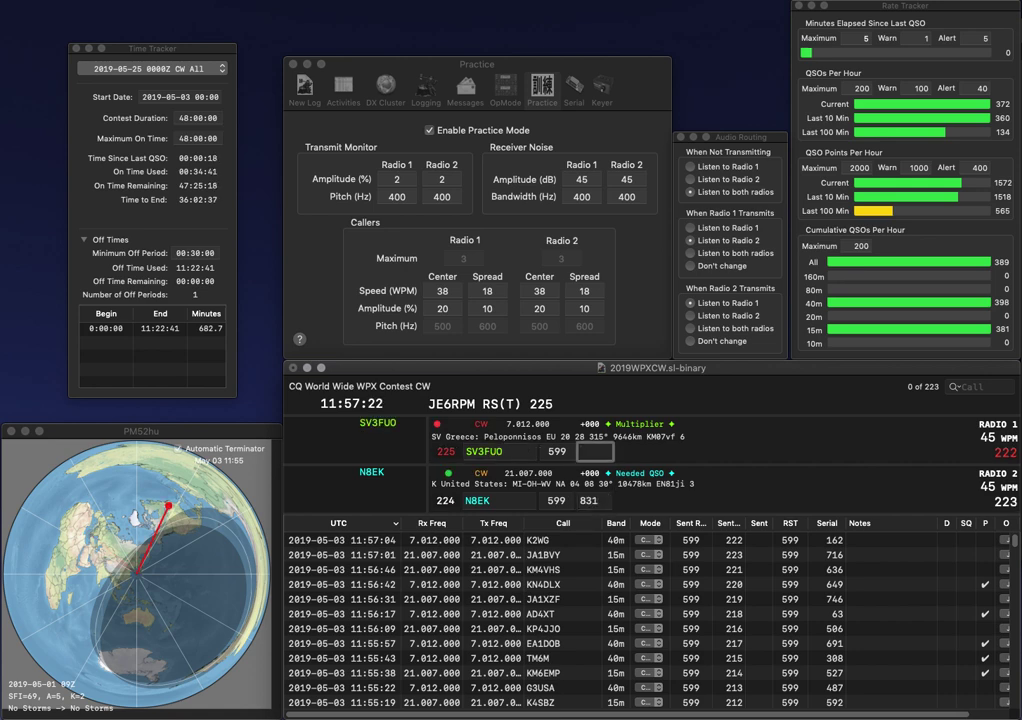
key("Return")
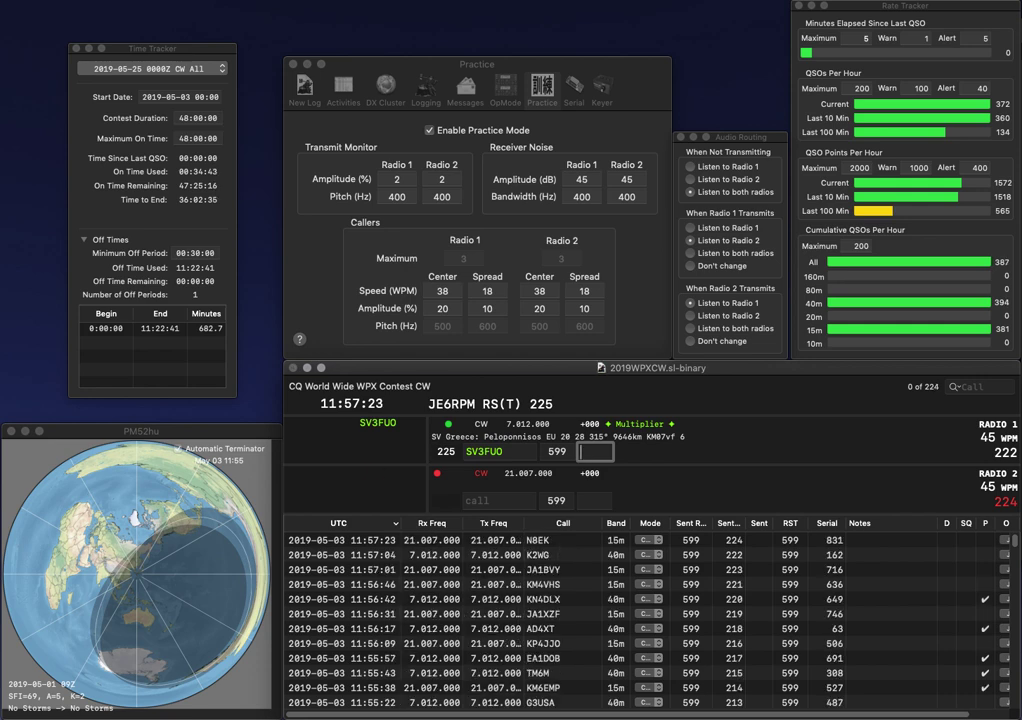
type("35")
key("Return")
Step: Send KB8RC as the Radio 2 callsign and YP3A as the Radio 1 callsign
type("KD8AR")
key("BackSpace")
key("BackSpace")
type("R")
key("BackSpace")
key("BackSpace")
key("BackSpace")
type("B8RC")
key("Return")
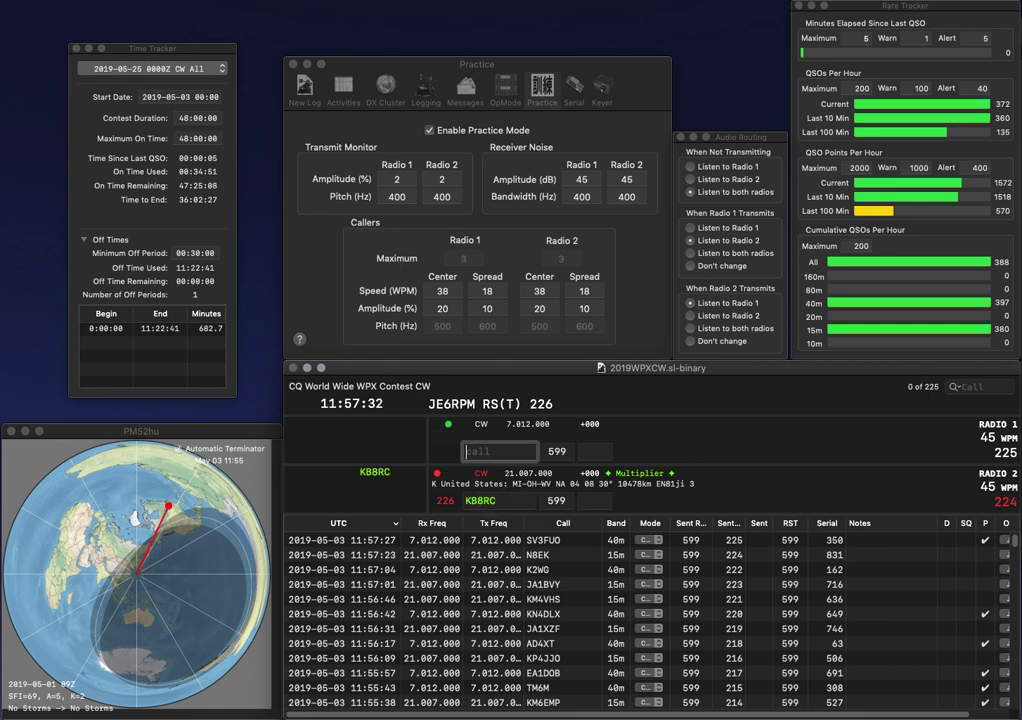
type("YP3")
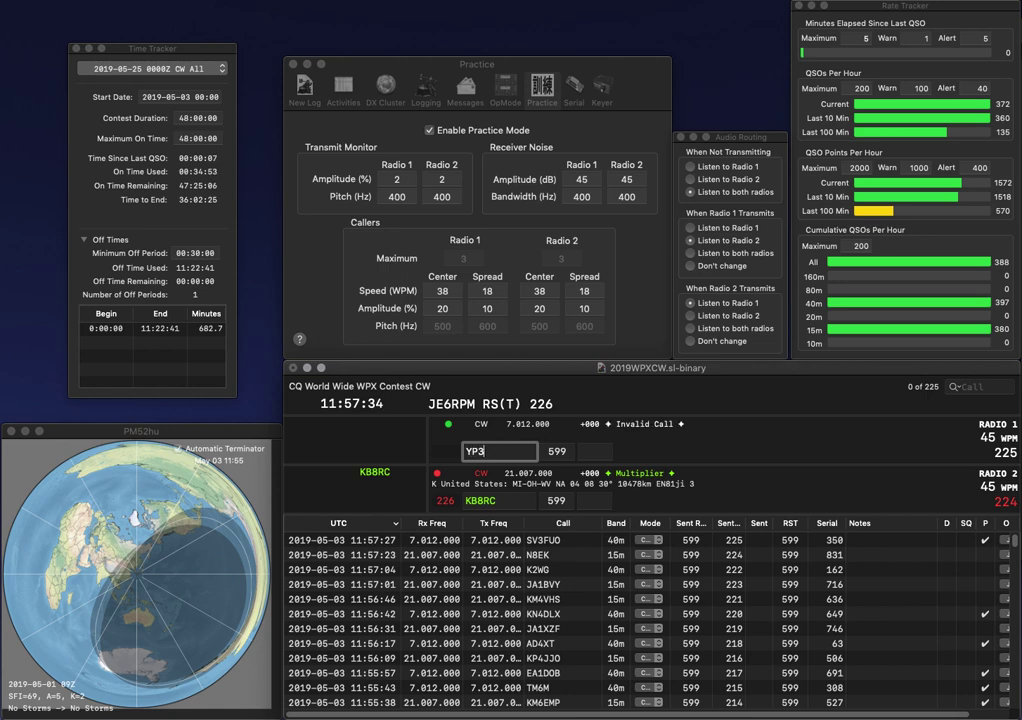
type("A")
key("Return")
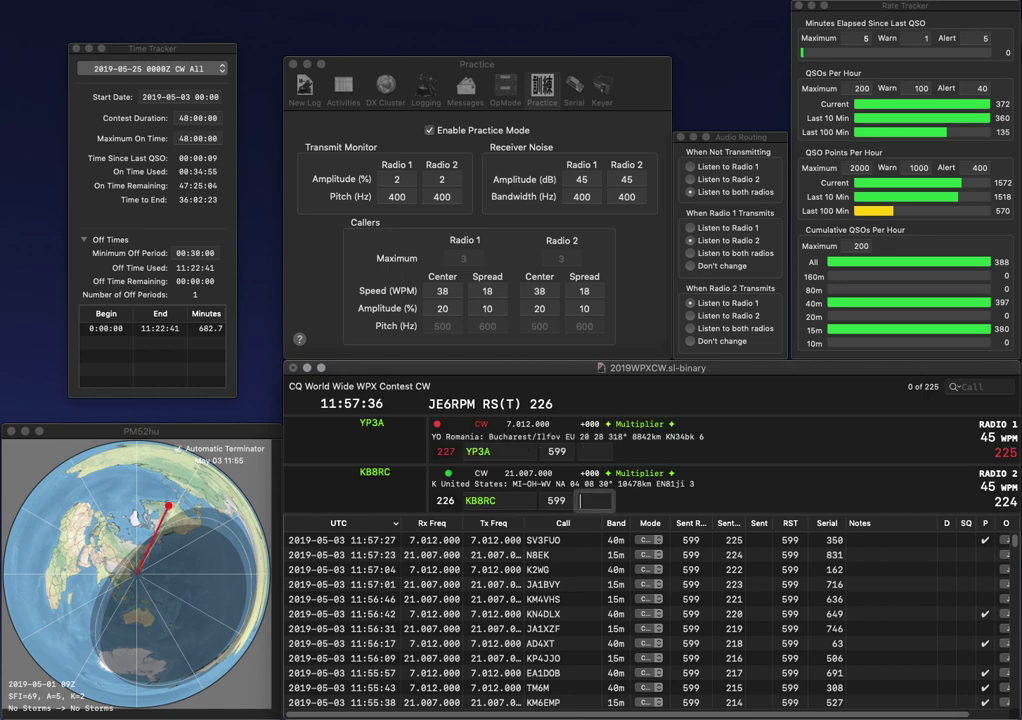
type("623")
key("Return")
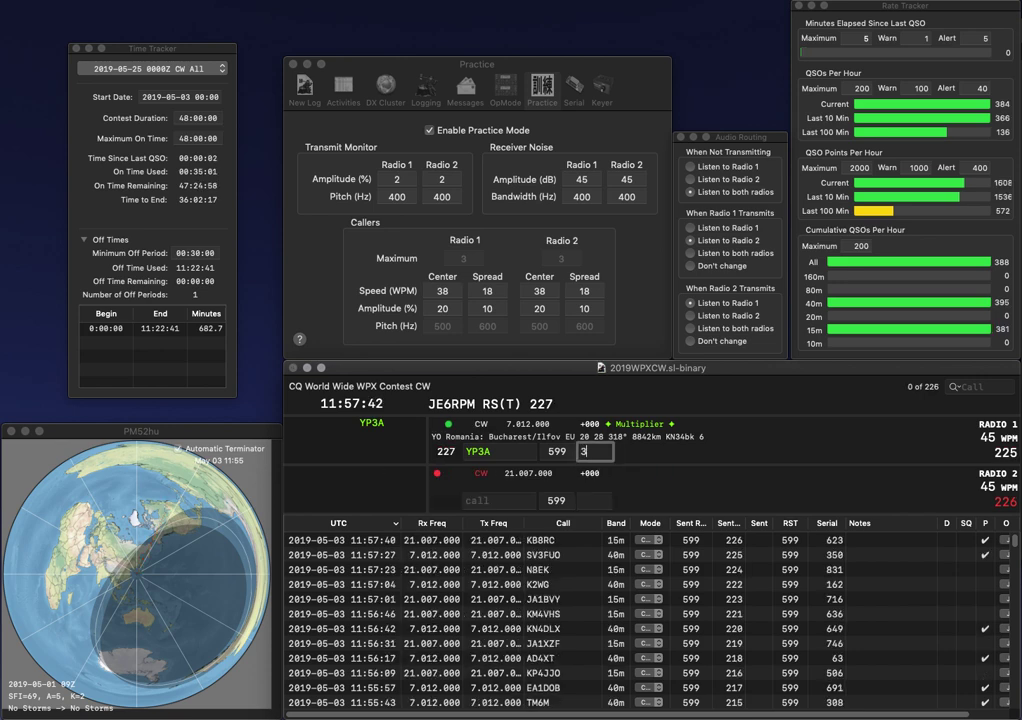
key("Return")
Step: Send the partial callsign GSF on Radio 2 and VO1K on Radio 1
type("GHF")
key("Left")
key("BackSpace")
type("S")
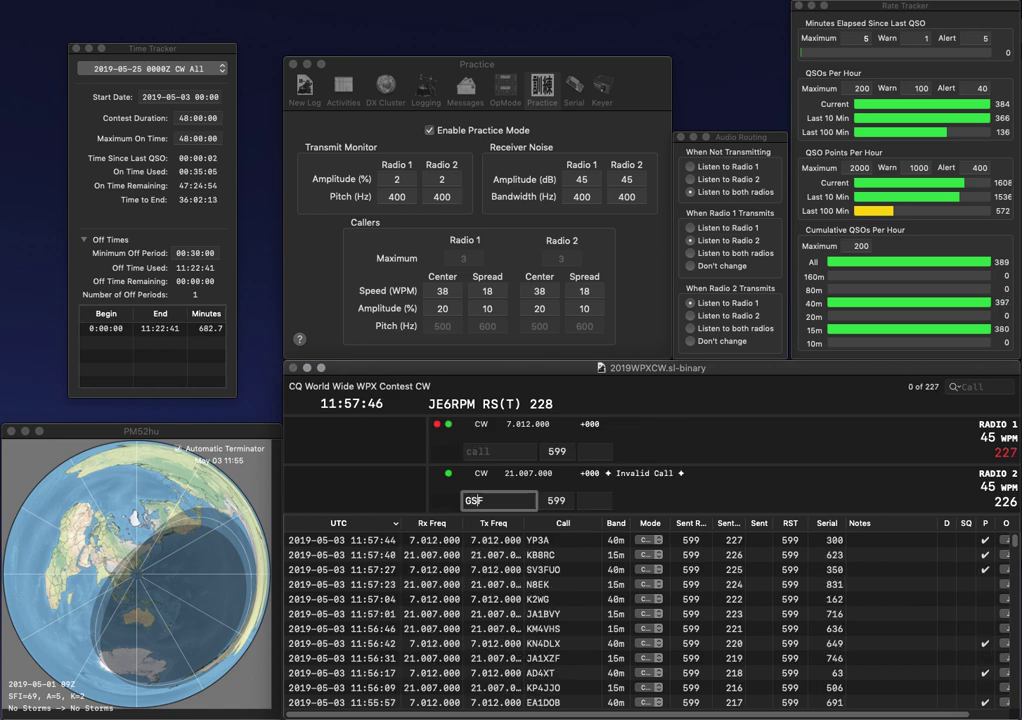
key("Return")
type("VL")
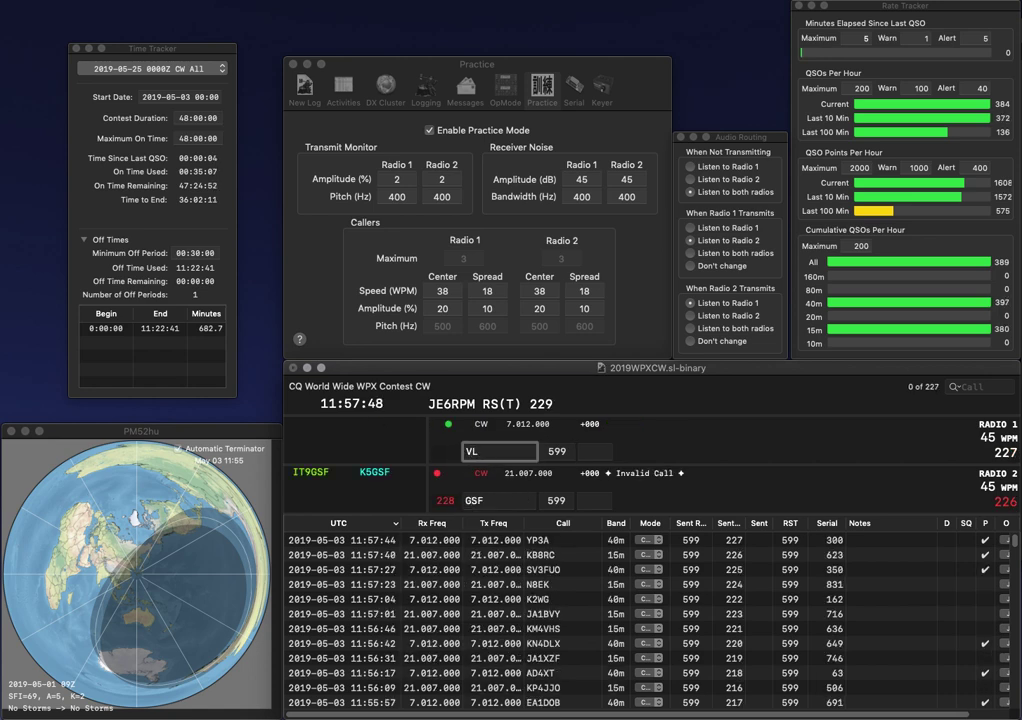
key("BackSpace")
type("O1K")
key("Return")
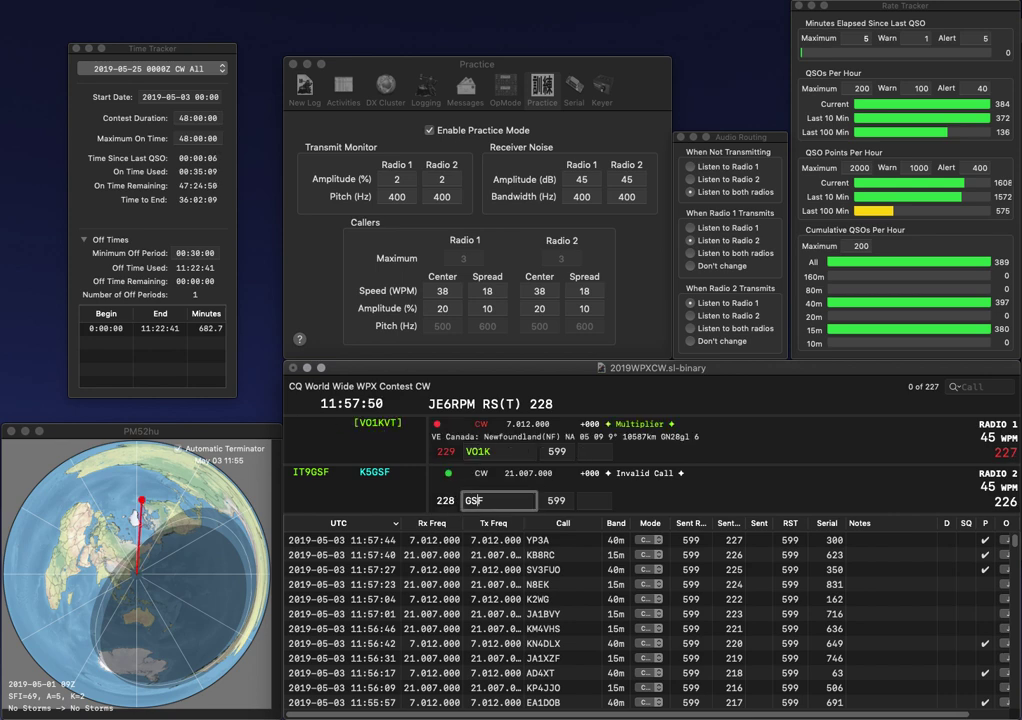
Step: Complete the Radio 2 callsign as IT9GSF and correct the Radio 1 callsign to 4M1K, sending both
type("IT")
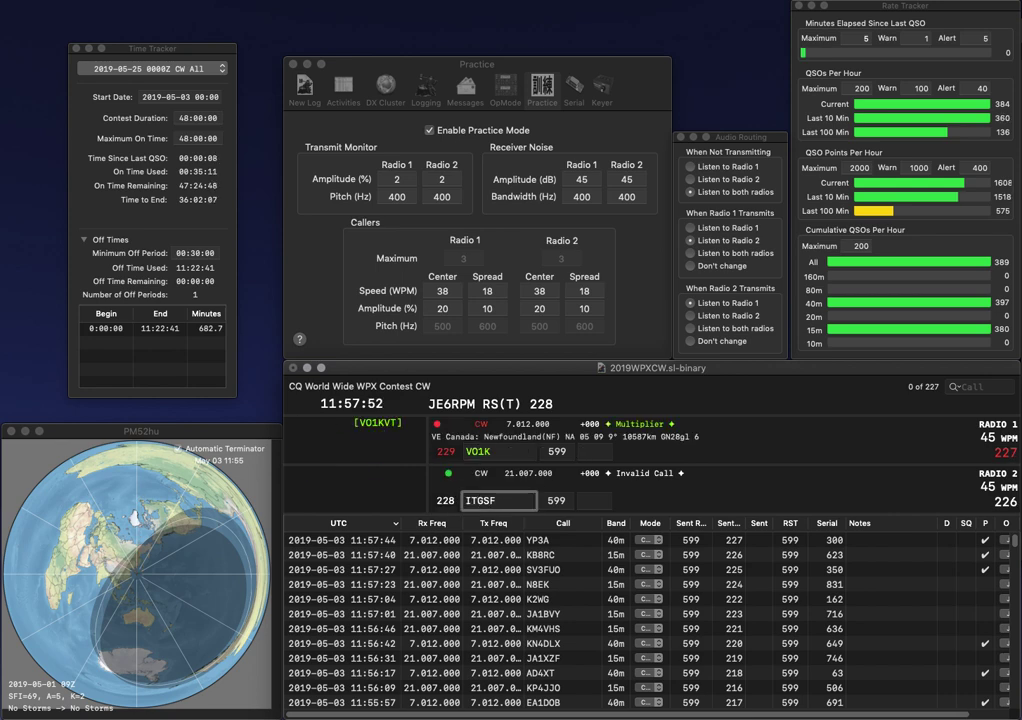
type("9")
key("Return")
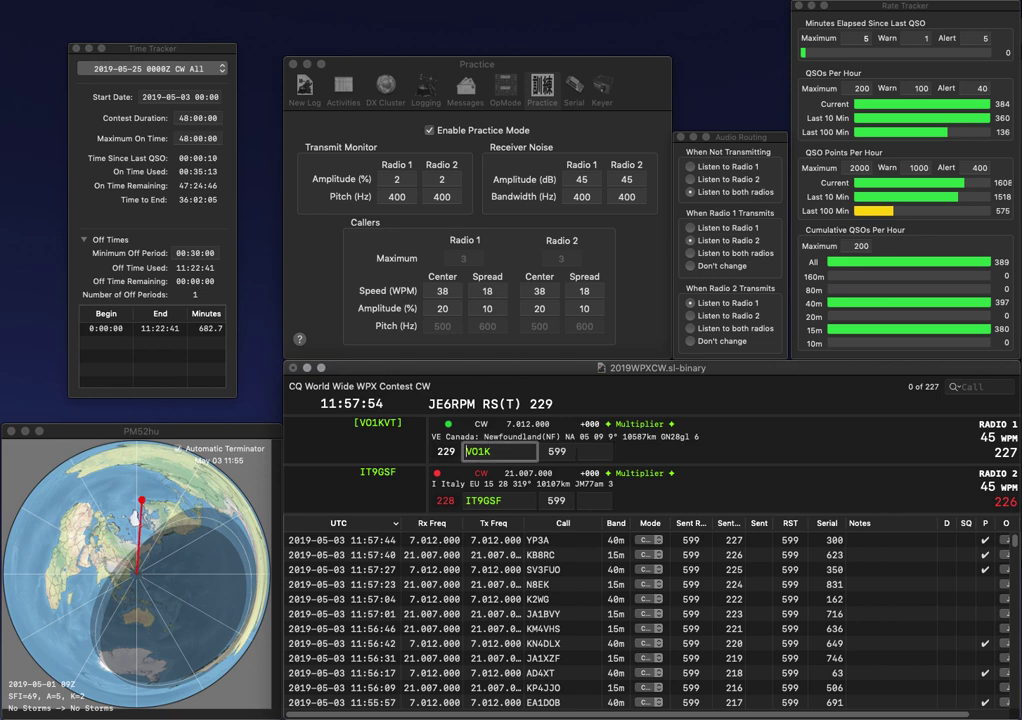
key("BackSpace")
type("4")
key("BackSpace")
type("M")
key("Return")
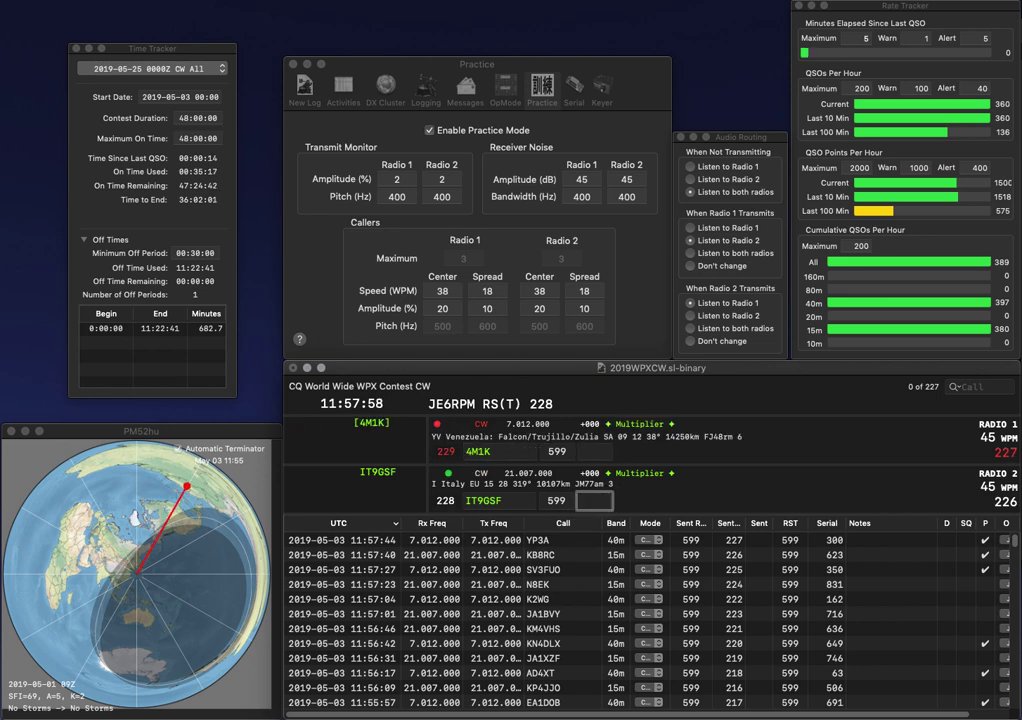
type("550")
key("Return")
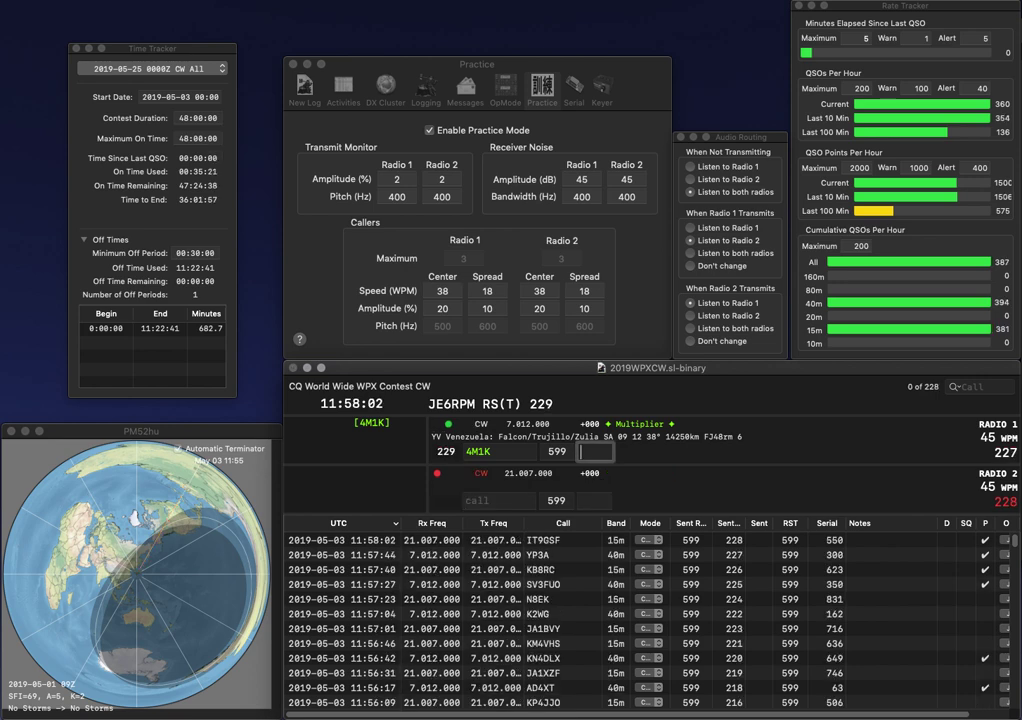
type("376")
key("Return")
Step: Send W6US as the Radio 2 callsign and K6CEL as the Radio 1 callsign
type("W")
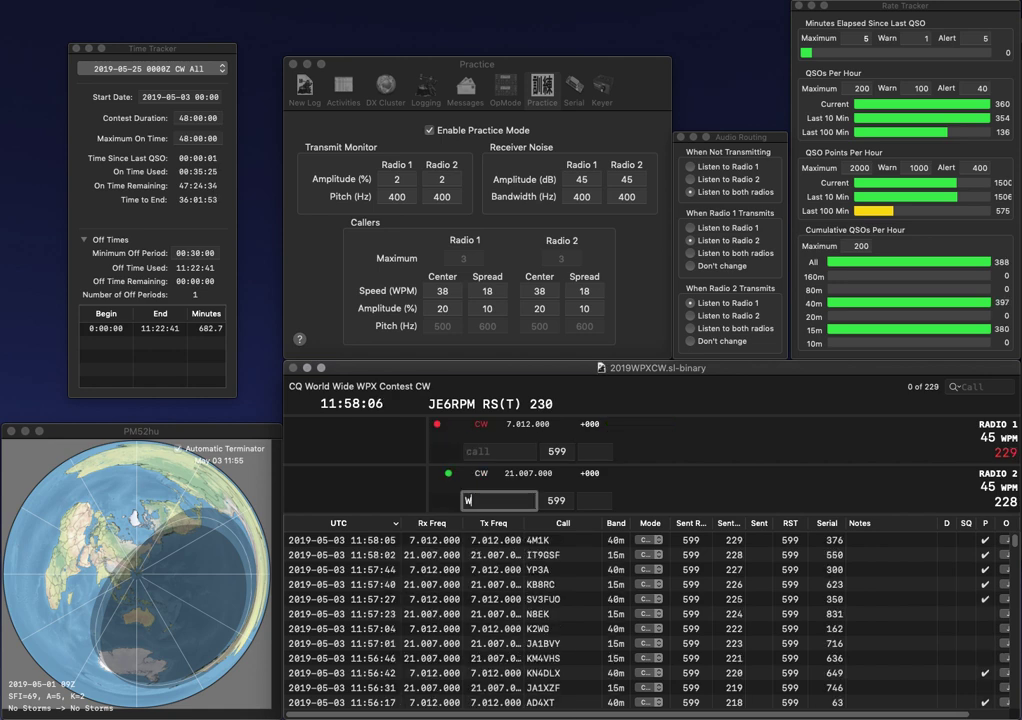
type("6US")
key("Return")
type("K6KCE")
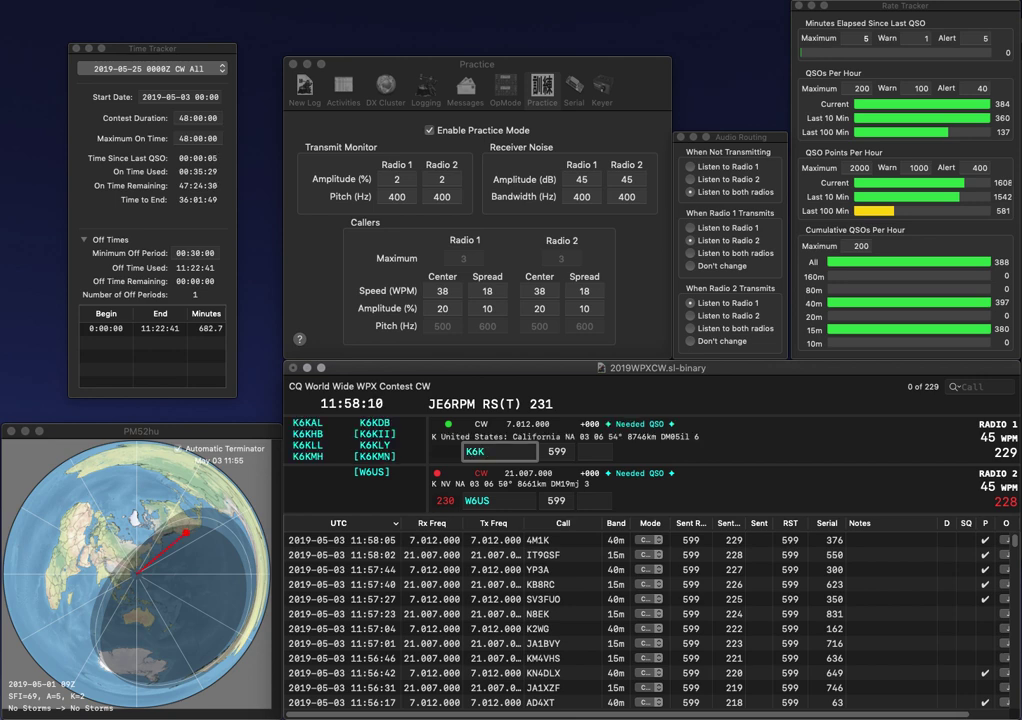
key("BackSpace")
key("BackSpace")
type("EL")
key("Left")
key("Left")
key("BackSpace")
type("C")
key("Return")
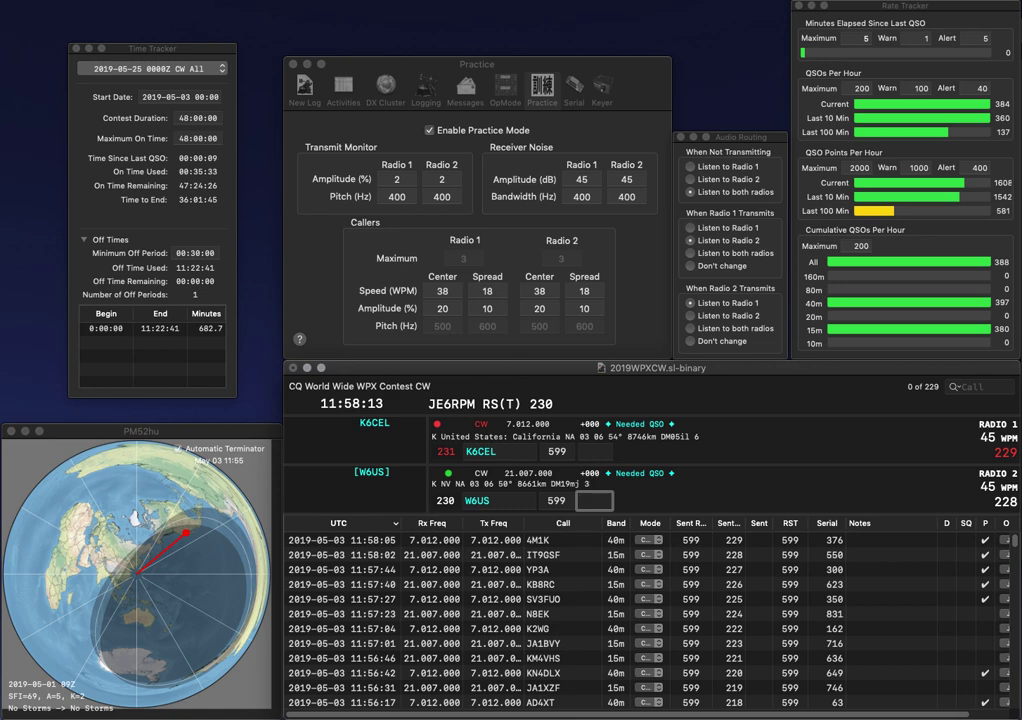
Step: Log W6US with received serial 696 on Radio 2 and K6CEL with serial 202 on Radio 1
type("6")
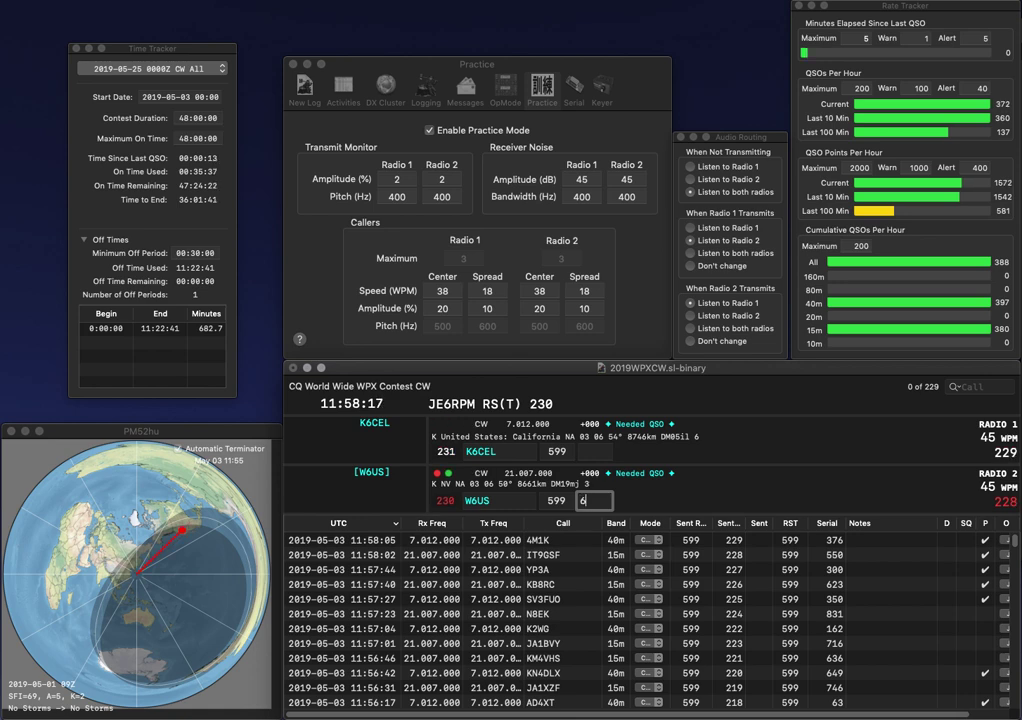
type("96")
key("Return")
key("Return")
key("Return")
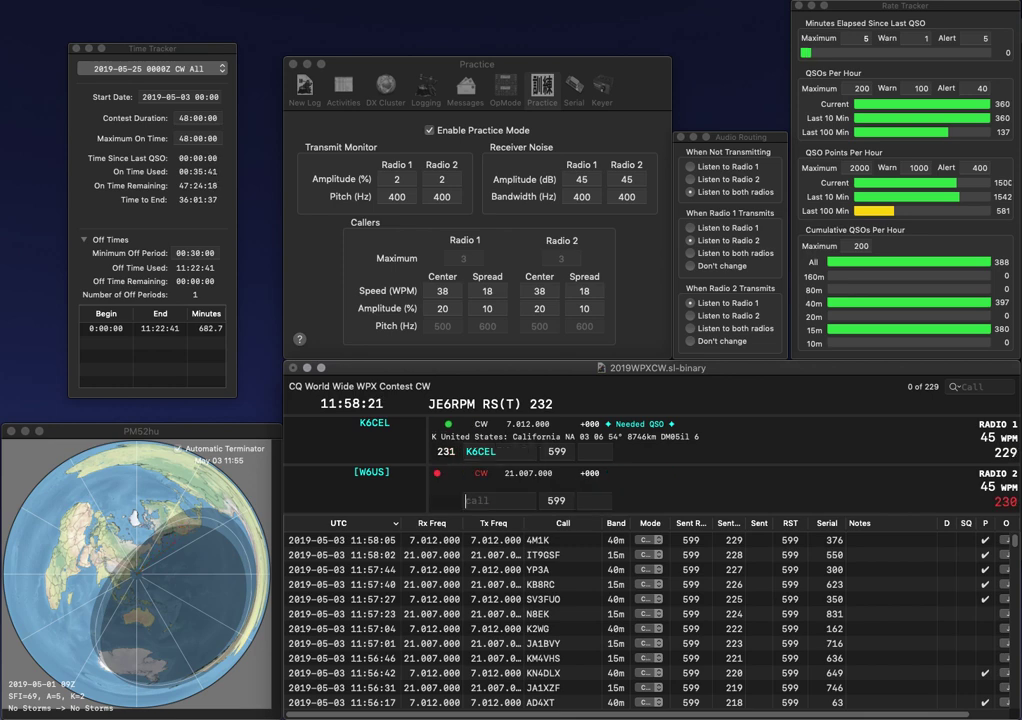
type("202")
key("Return")
type("ST")
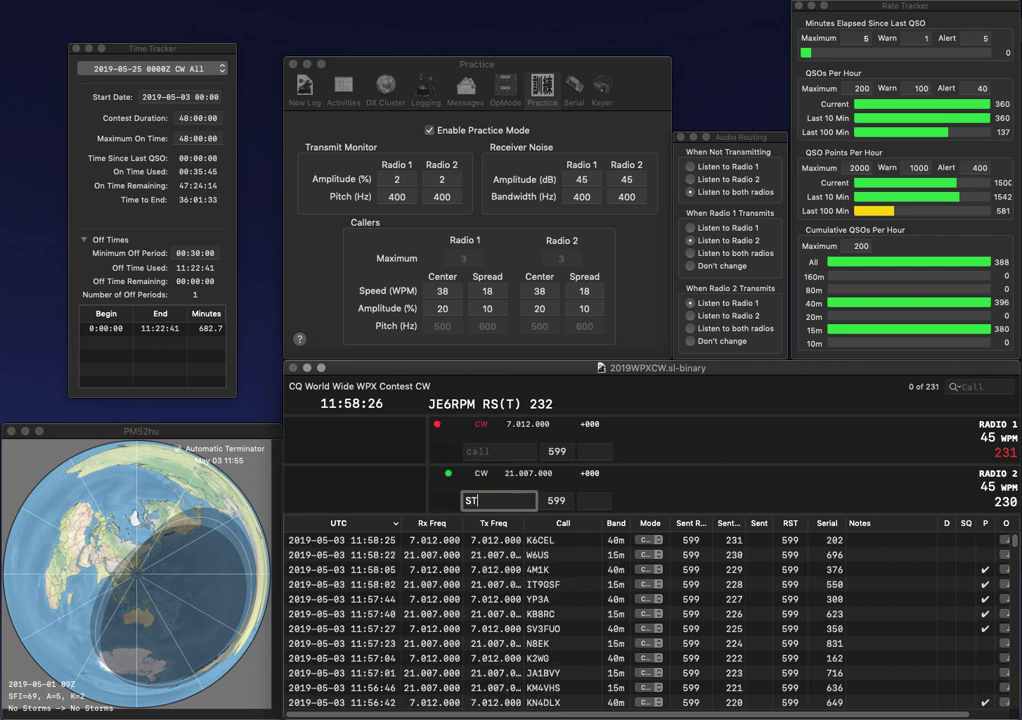
type("TN5STT")
key("Return")
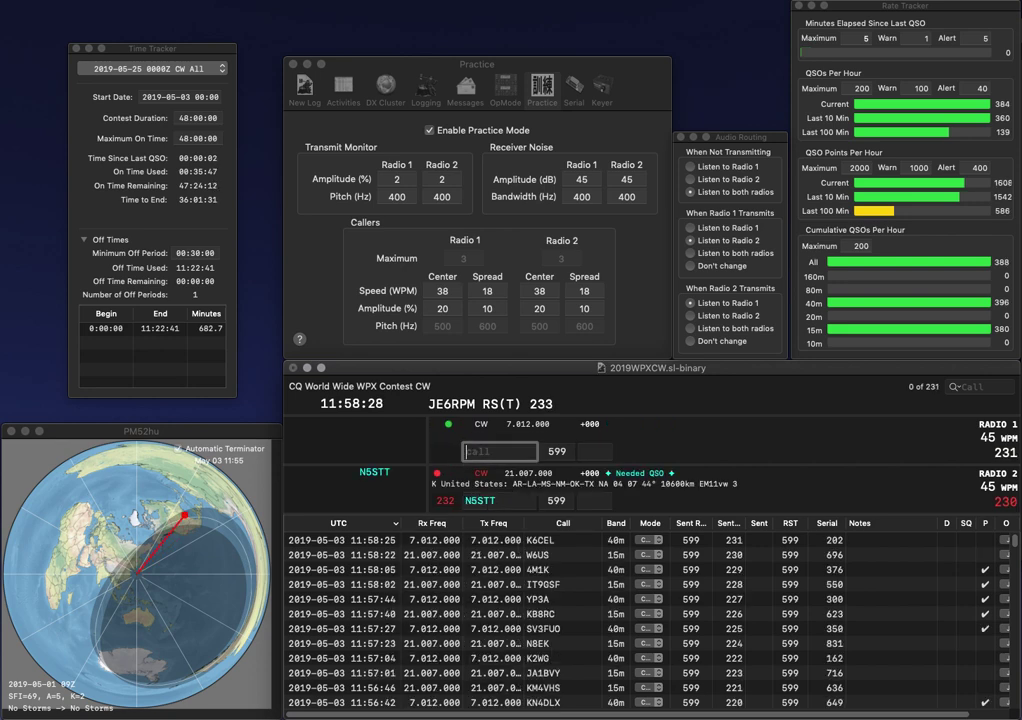
type("OM4E")
type("Y")
key("Left")
key("Left")
key("BackSpace")
type("3")
key("Return")
Step: Log N5STT with received serial 126 on Radio 2 and OM3EY with serial 898 on Radio 1
key("Tab")
type("12")
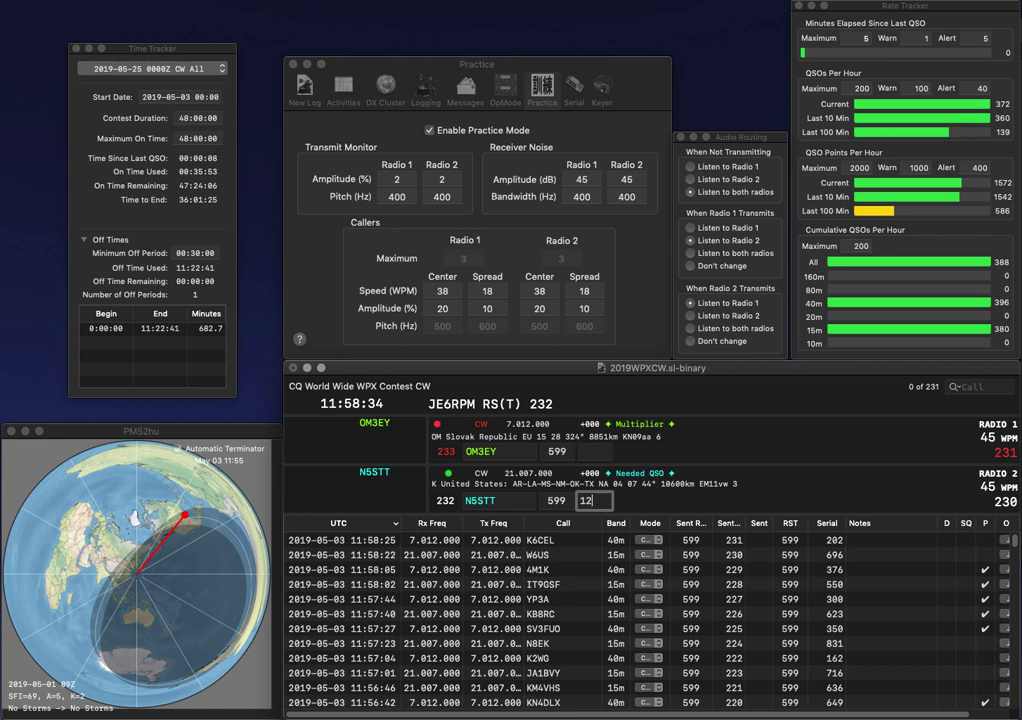
type("6")
key("Return")
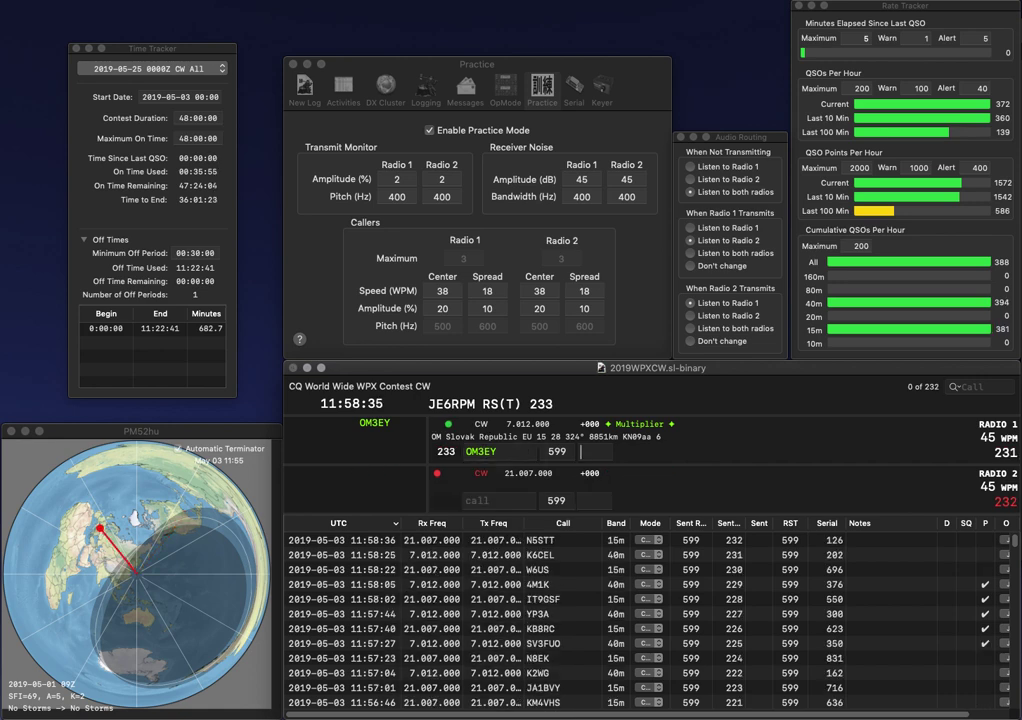
type("8")
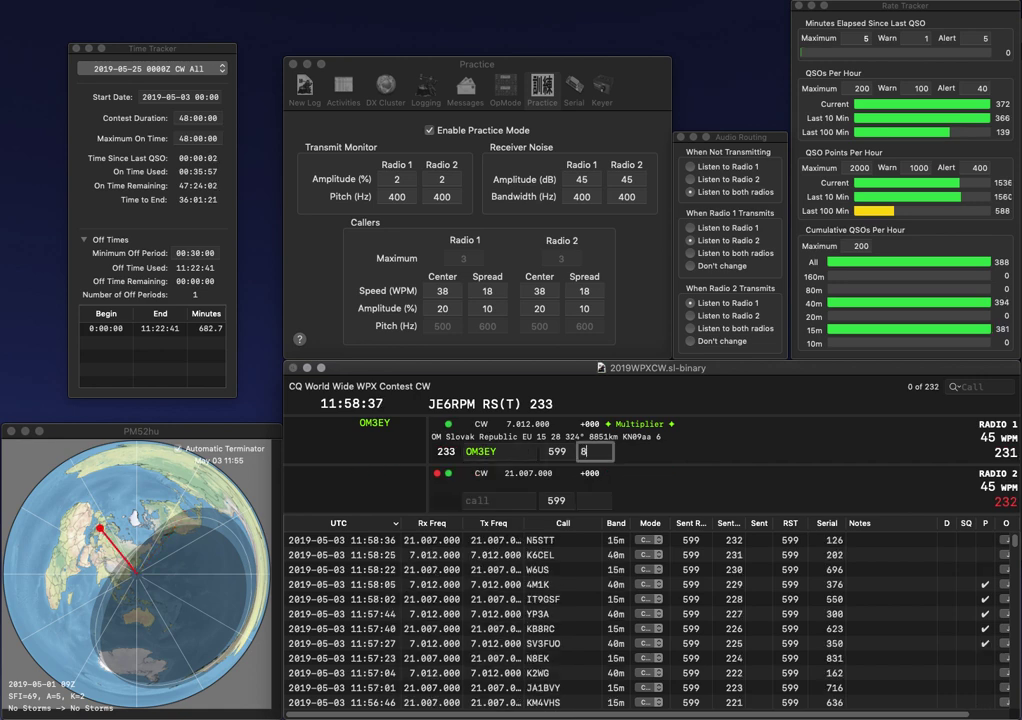
key("Return")
Step: Send OE3MCS as the Radio 2 callsign and NP2VI as the Radio 1 callsign
type("OE3MCS")
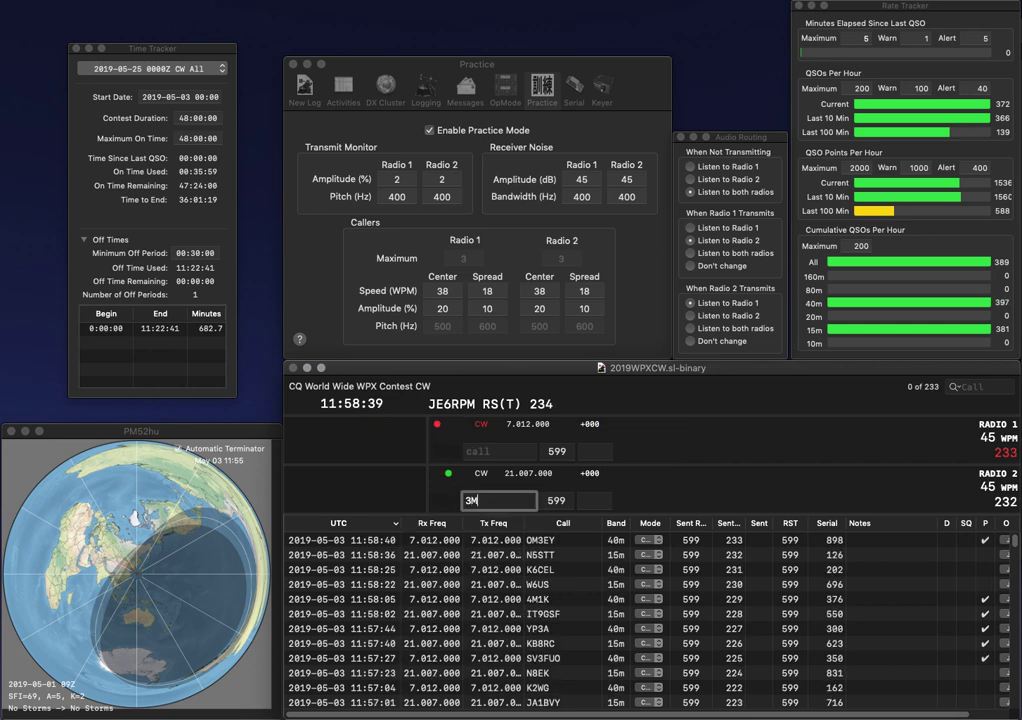
key("Return")
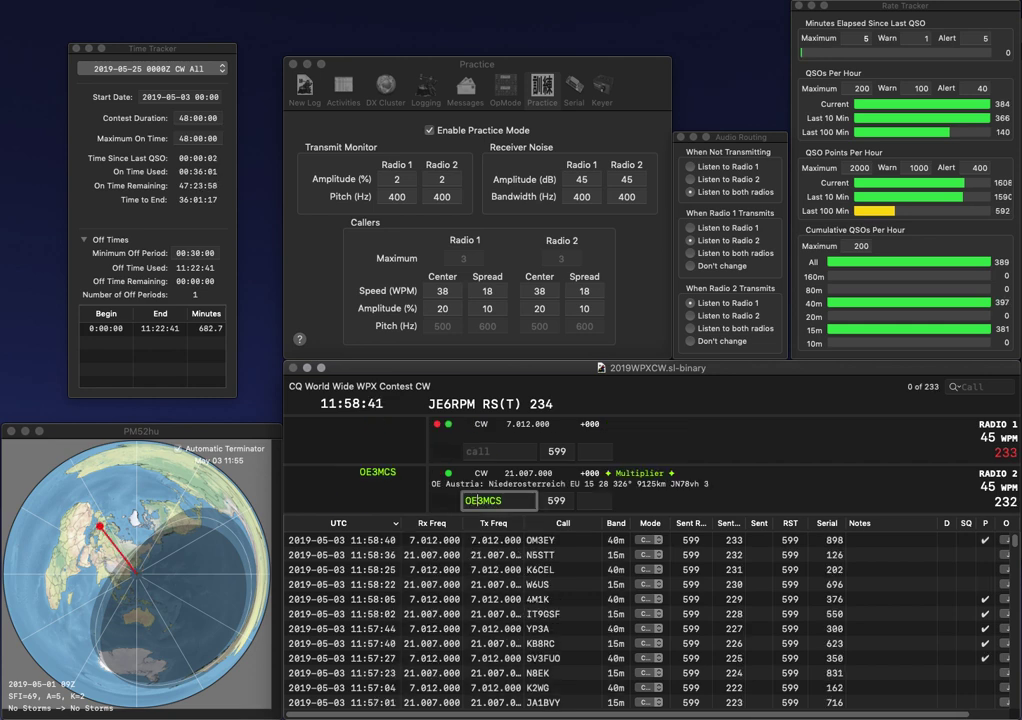
type("NP")
type("2VI")
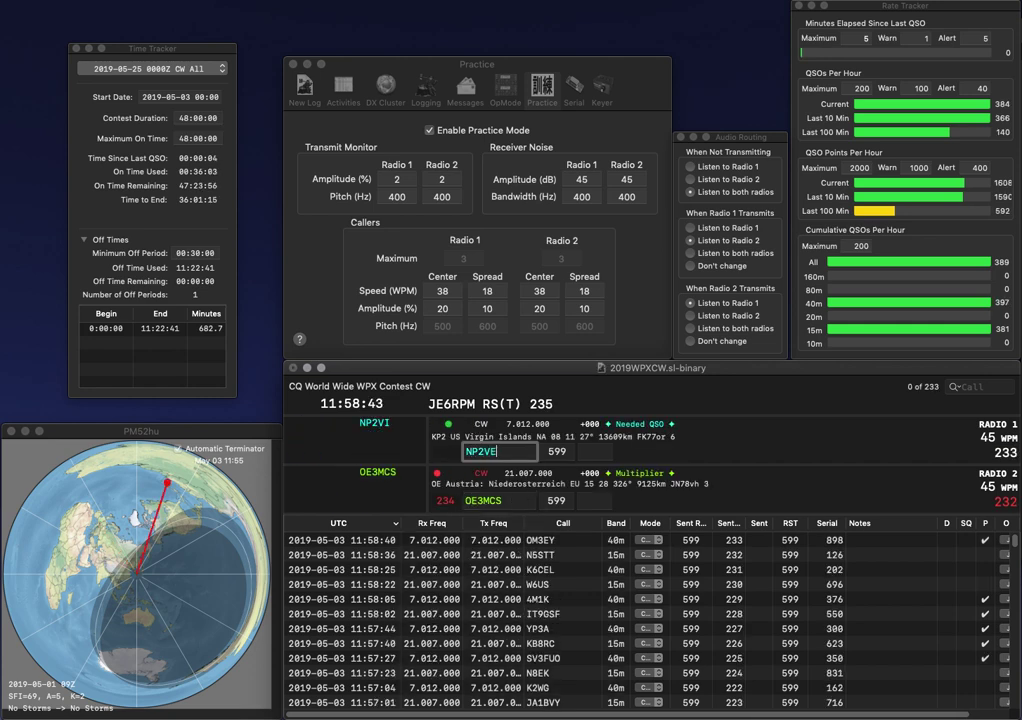
key("Return")
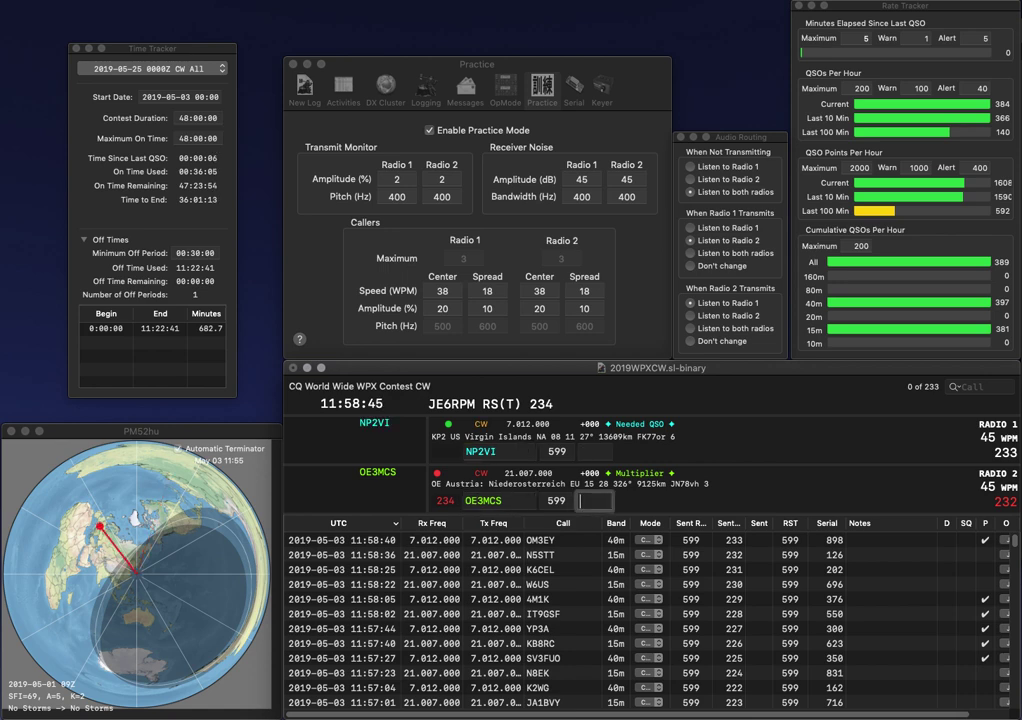
Step: Log OE3MCS with received serial 673 on Radio 2 and NP2VI with serial 642 on Radio 1
type("673")
key("Return")
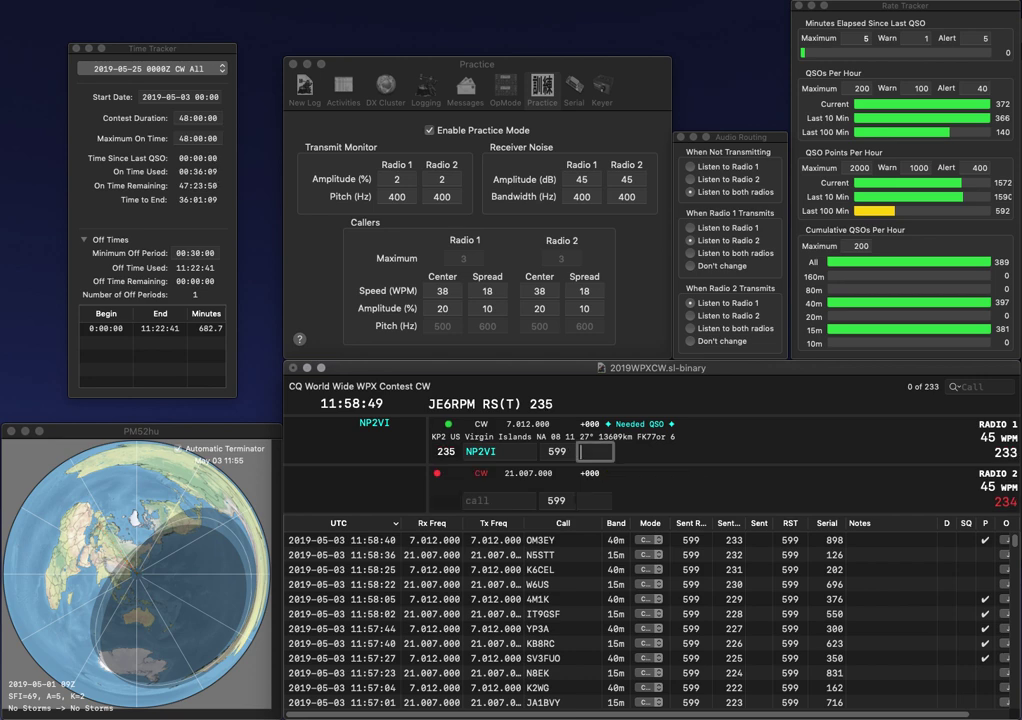
type("642")
key("Return")
type("KA1")
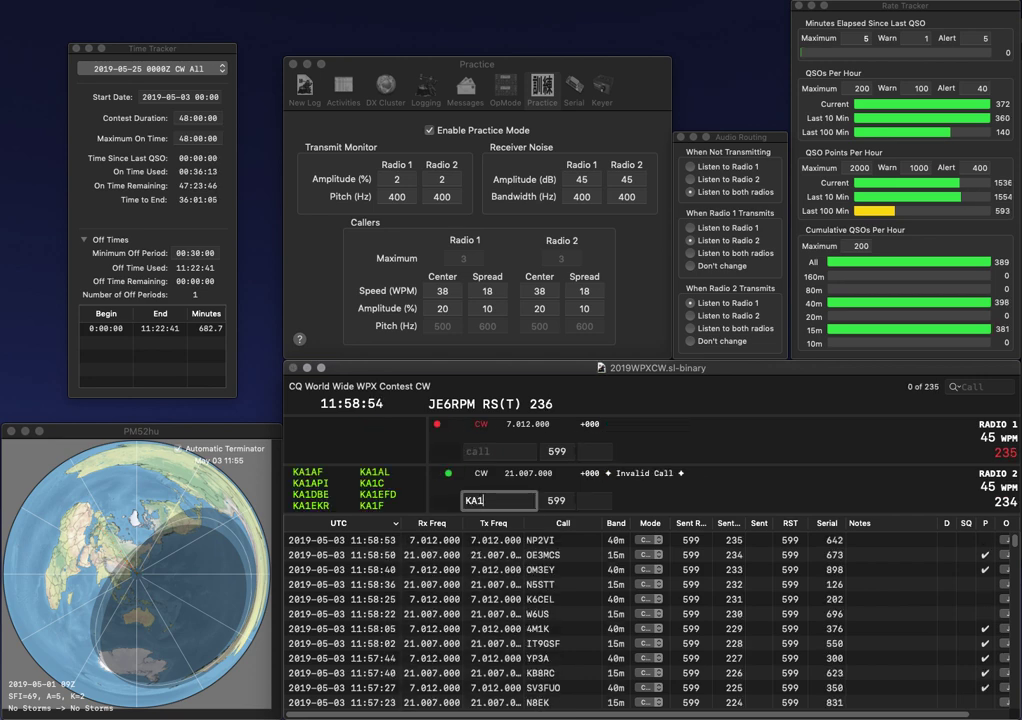
type("ZD")
key("Return")
type("K6AAI")
key("Return")
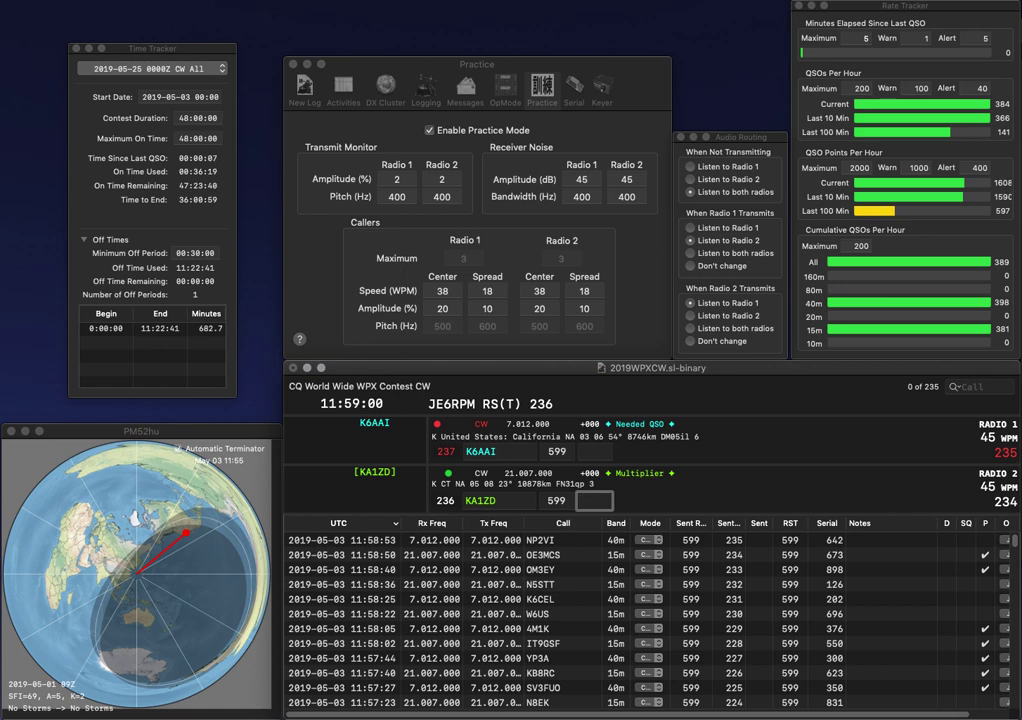
type("824")
key("Return")
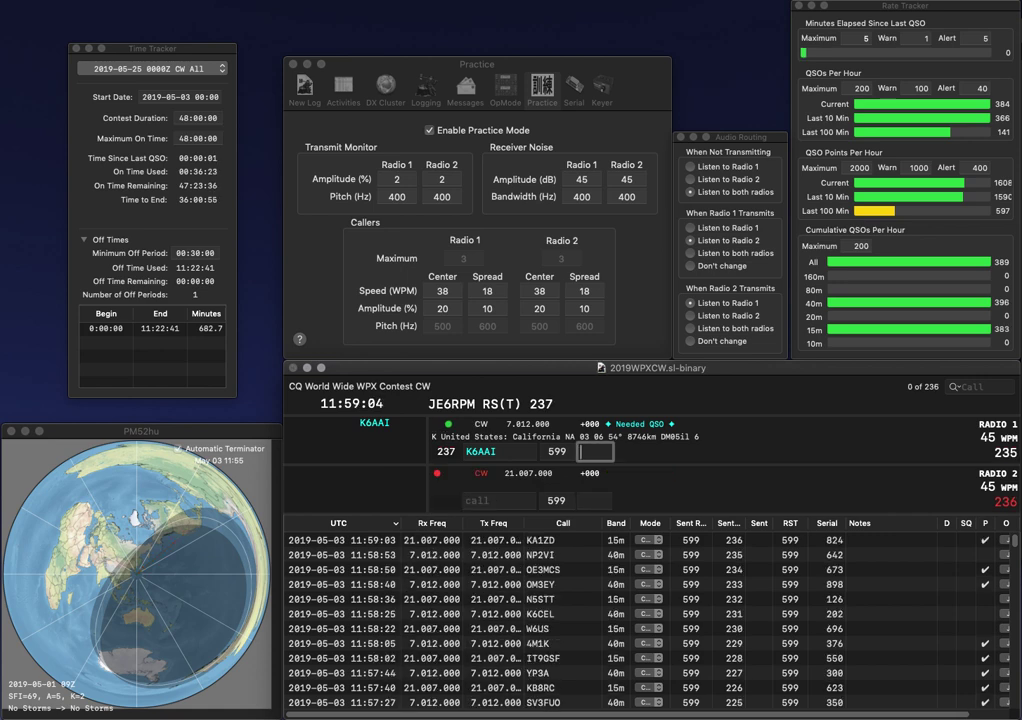
type("104")
key("Return")
Step: Send K4EJ as the Radio 2 callsign and the partial call 2VC on Radio 1
type("KEJ")
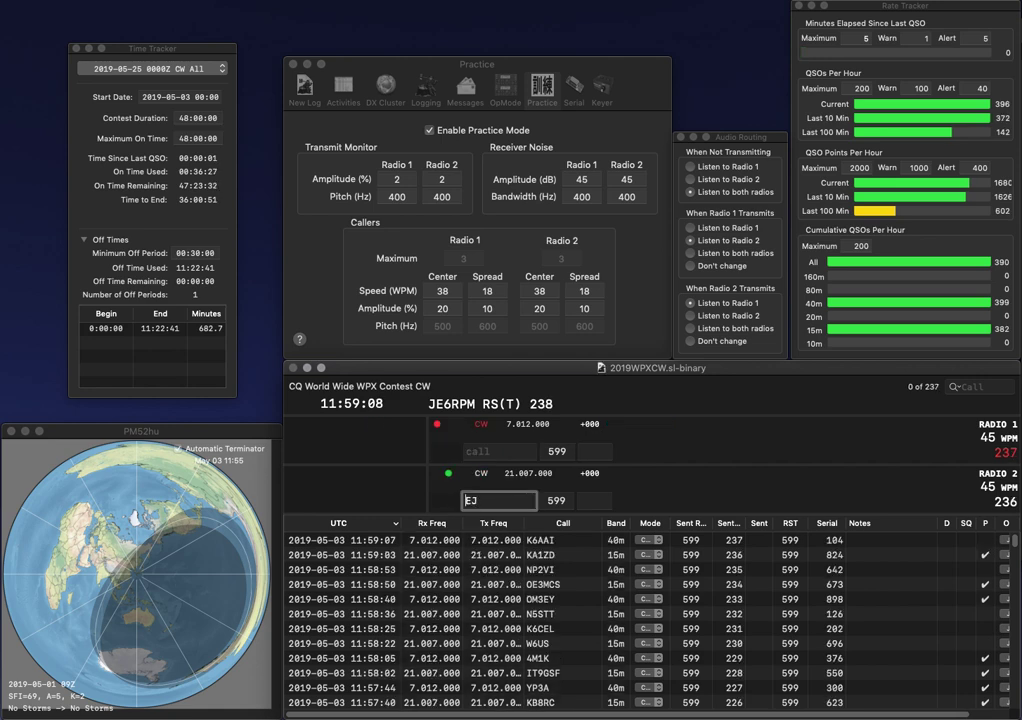
type("4")
key("Return")
type("2VC")
key("Tab")
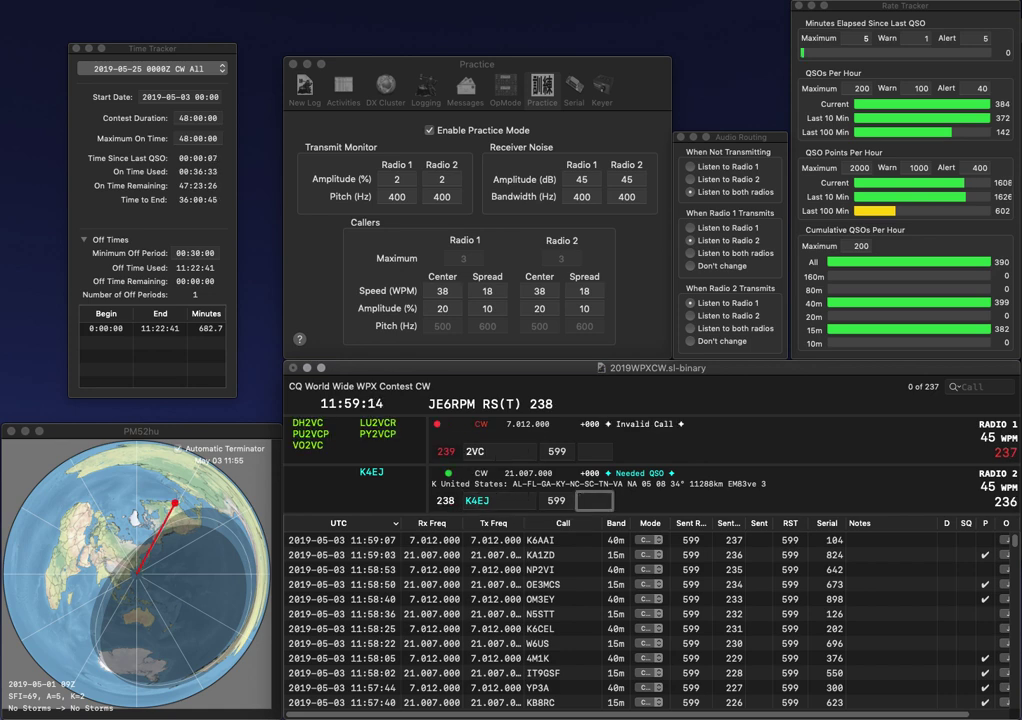
type("51")
key("Return")
type("DH")
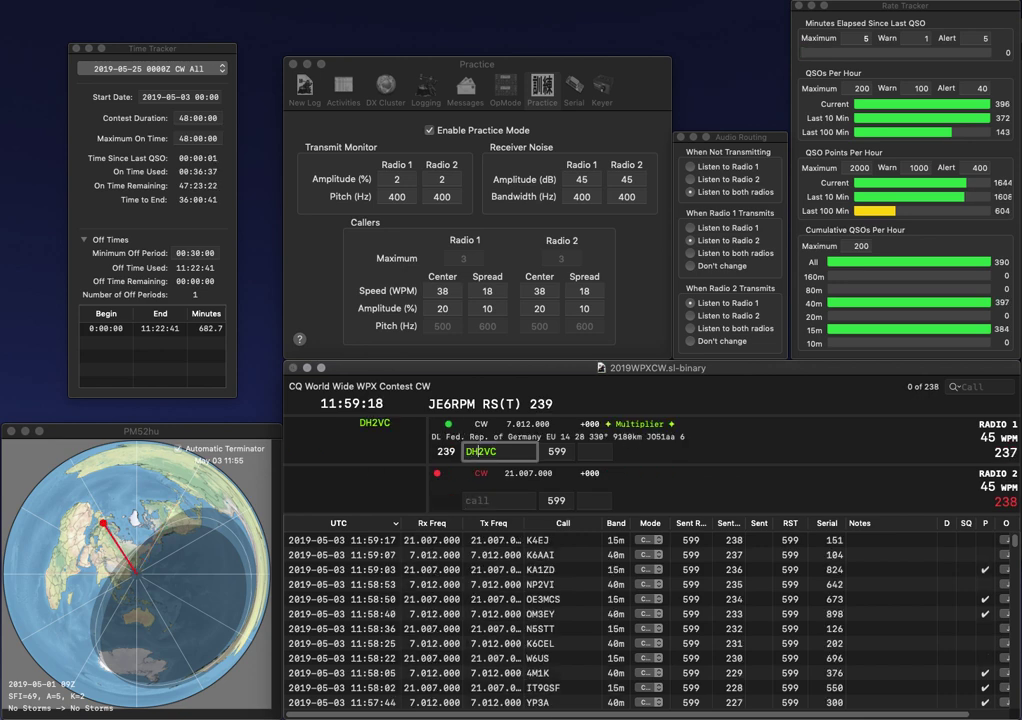
key("Return")
Step: Send VA7FC as the Radio 2 callsign
type("VA")
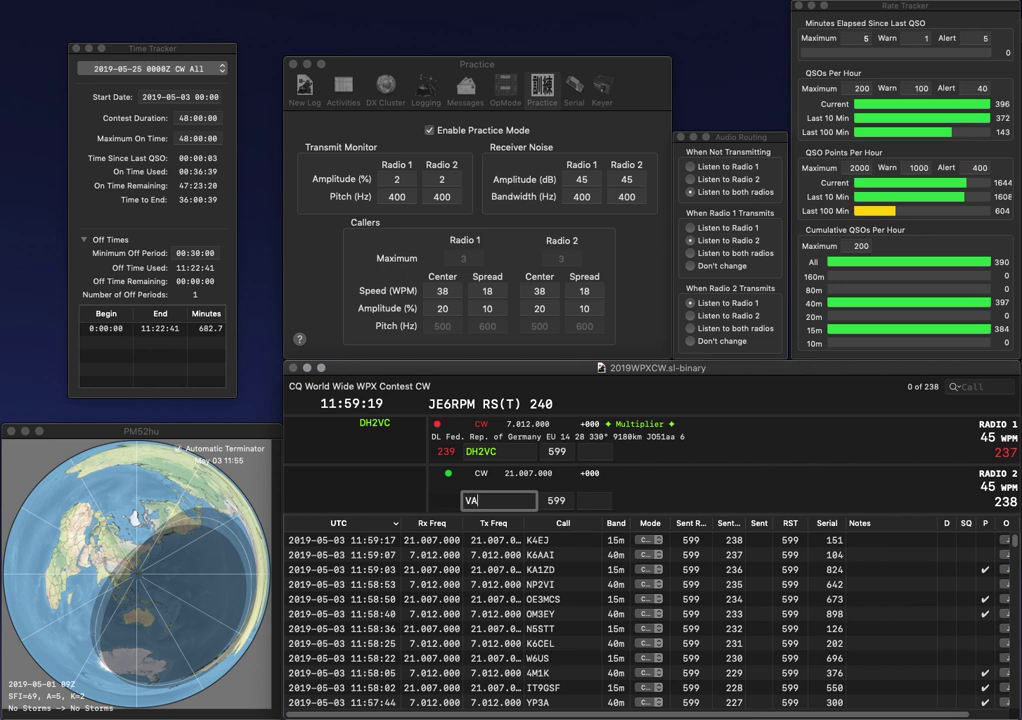
type("7FC")
key("Return")
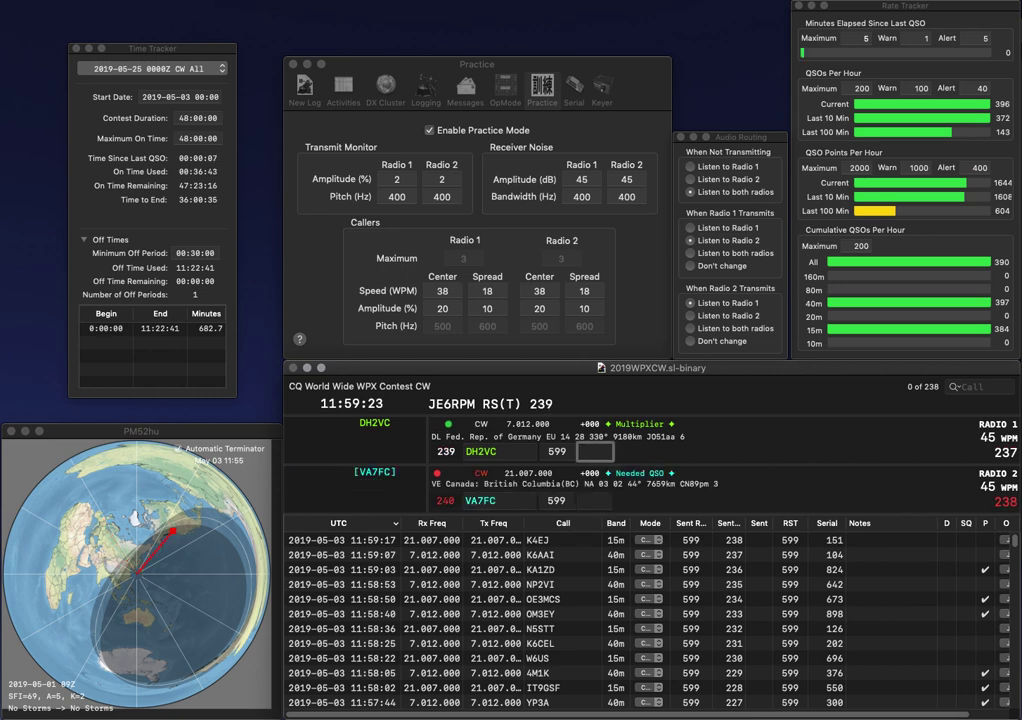
type("920")
key("Return")
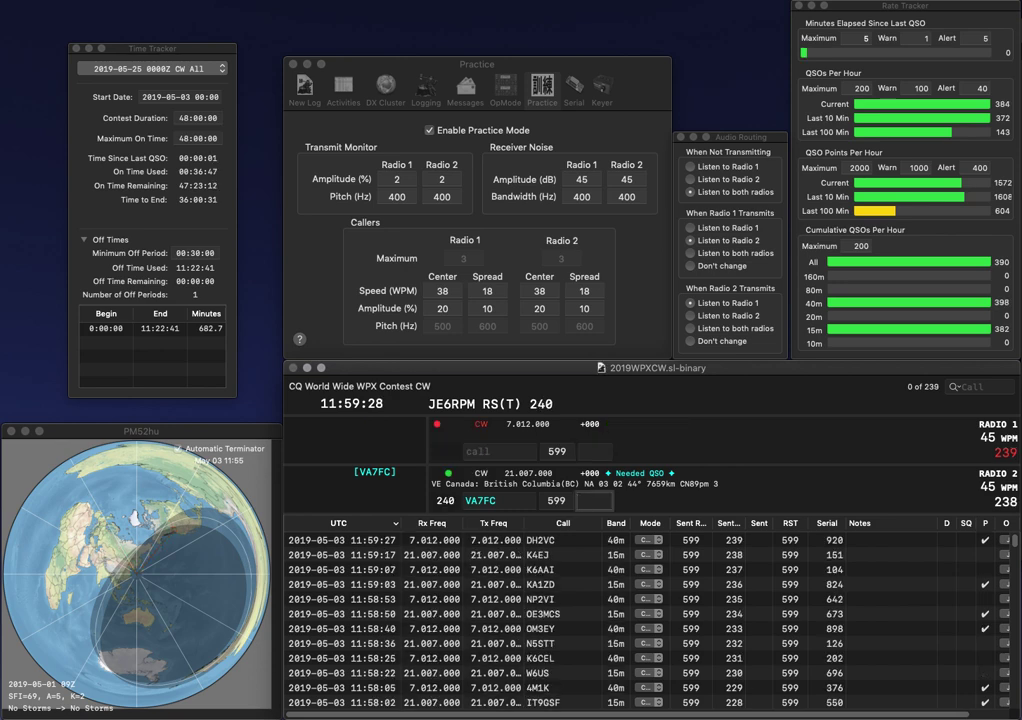
type("655")
key("Return")
type("K6ODI")
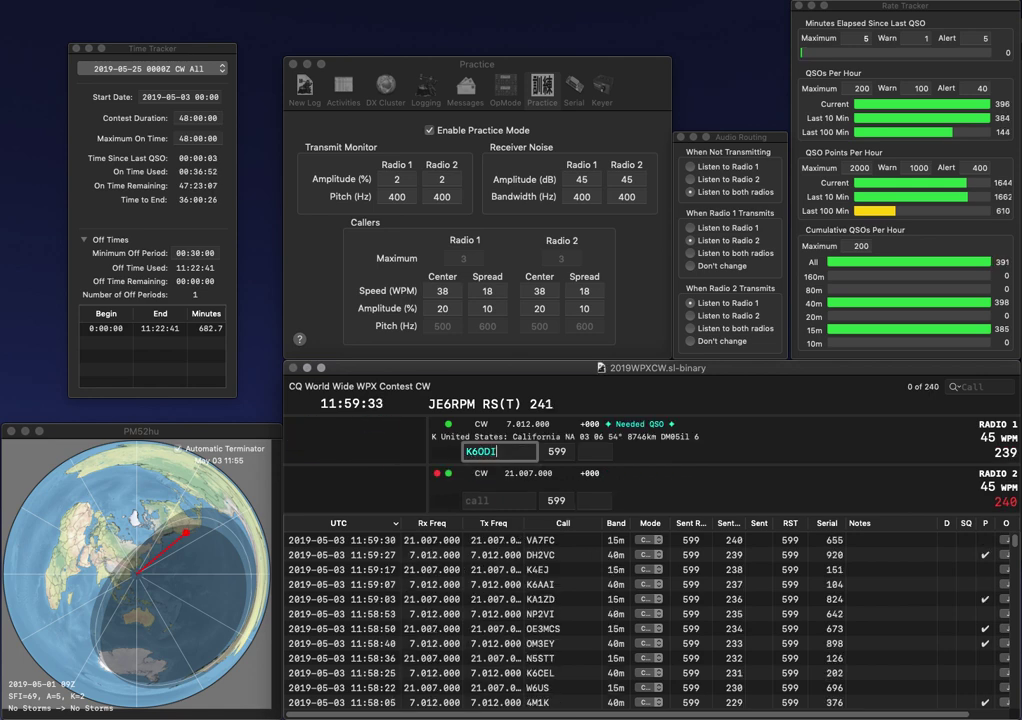
key("Return")
type("PPY2OSD")
key("ctrl+a")
key("Delete")
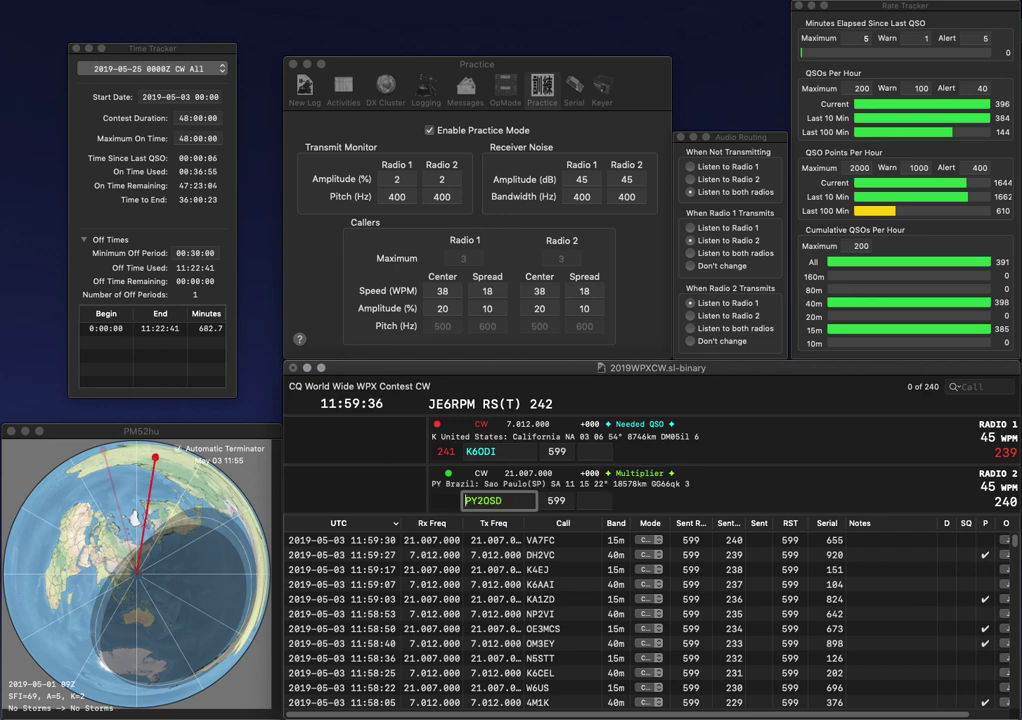
key("Return")
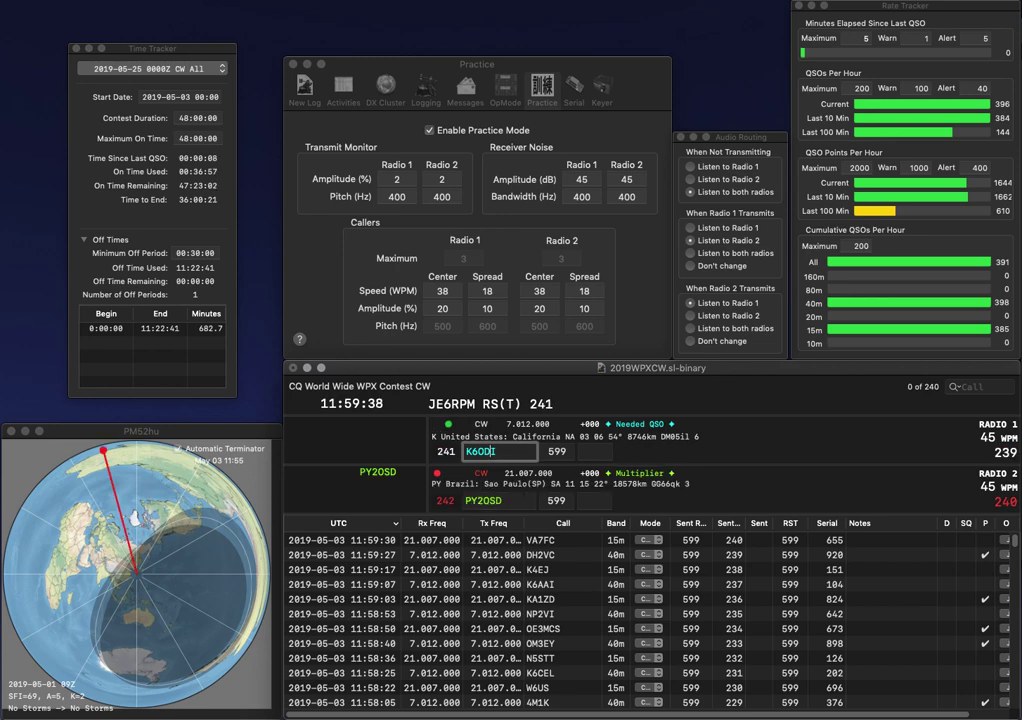
type("K6ODSS")
key("Return")
type("608")
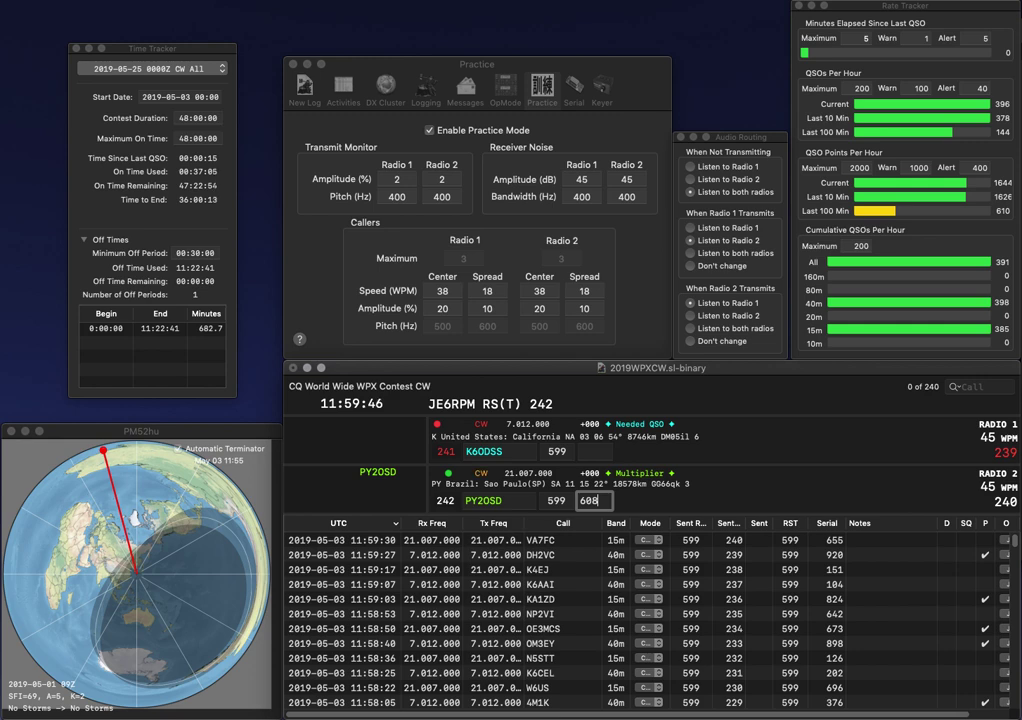
left_click(595, 451)
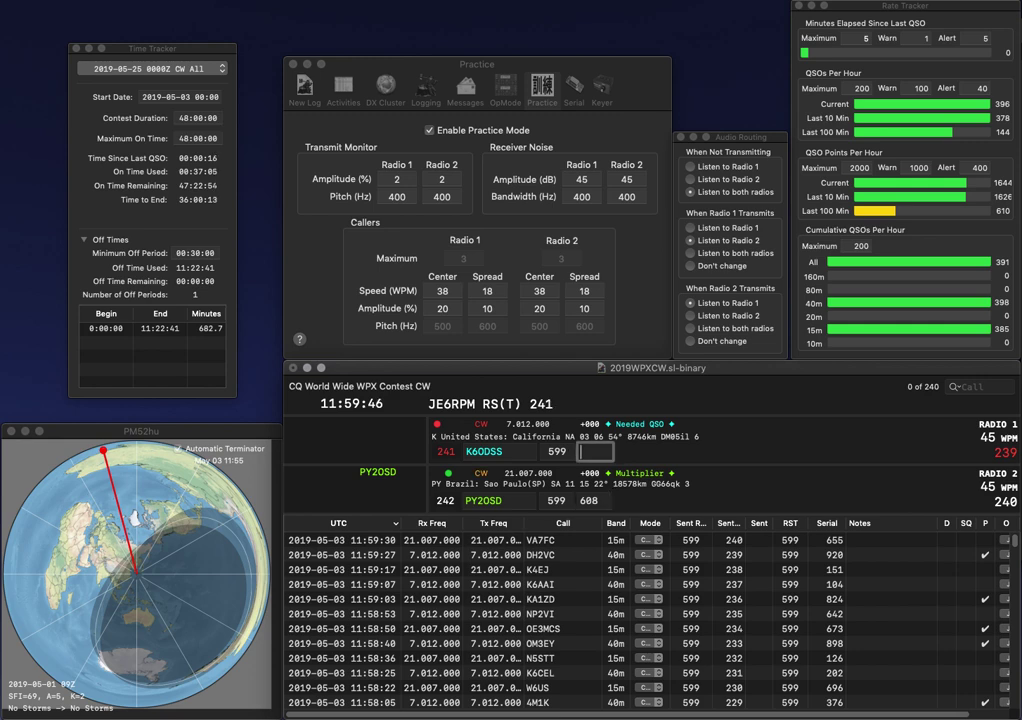
left_click(505, 451)
key("BackSpace")
key("Return")
Step: Send K4DT as the Radio 2 callsign and log K6ODS with received serial 264 on Radio 1
type("K4DT")
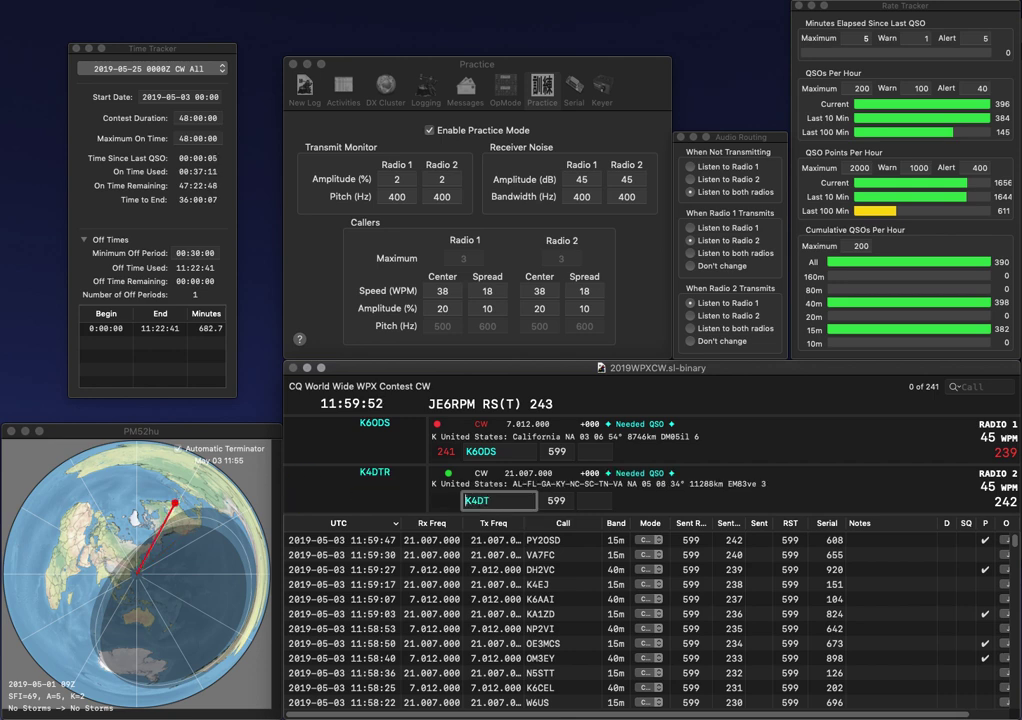
key("Return")
key("Tab")
type("264")
key("Return")
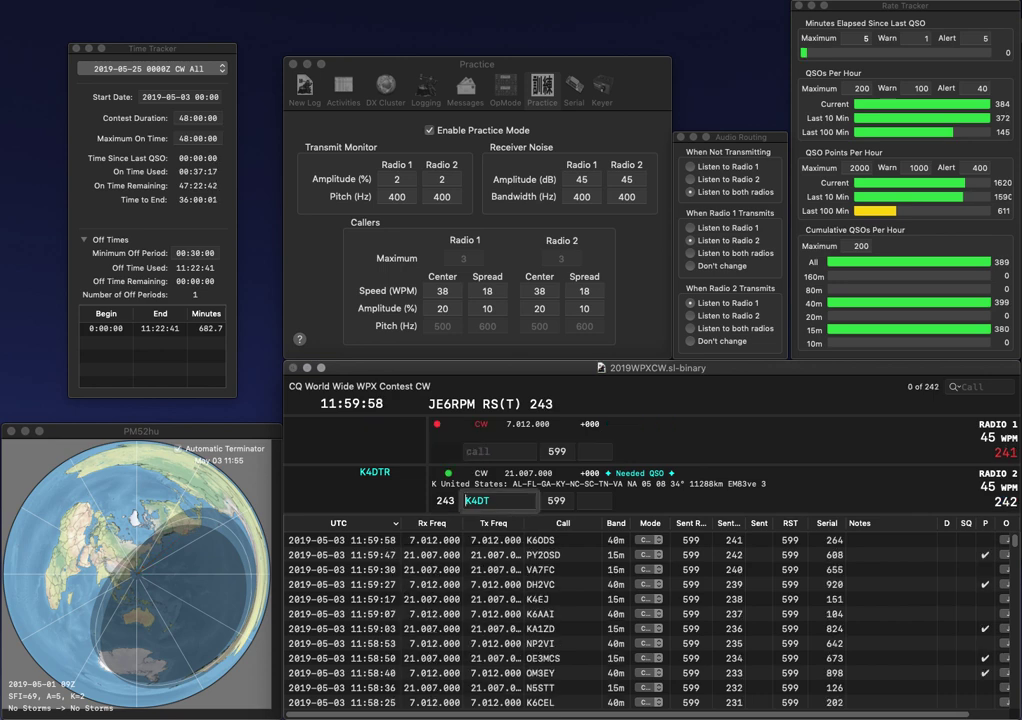
key("Delete")
key("Delete")
type("RK4")
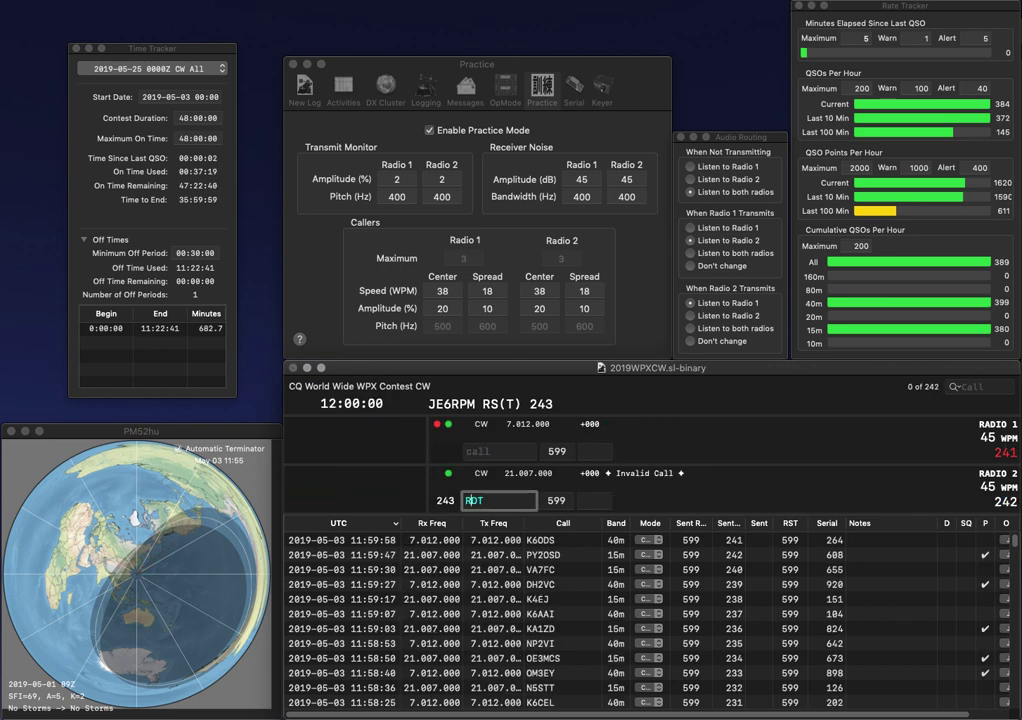
key("BackSpace")
type("3")
key("Return")
type("6FCDK")
key("Return")
key("Tab")
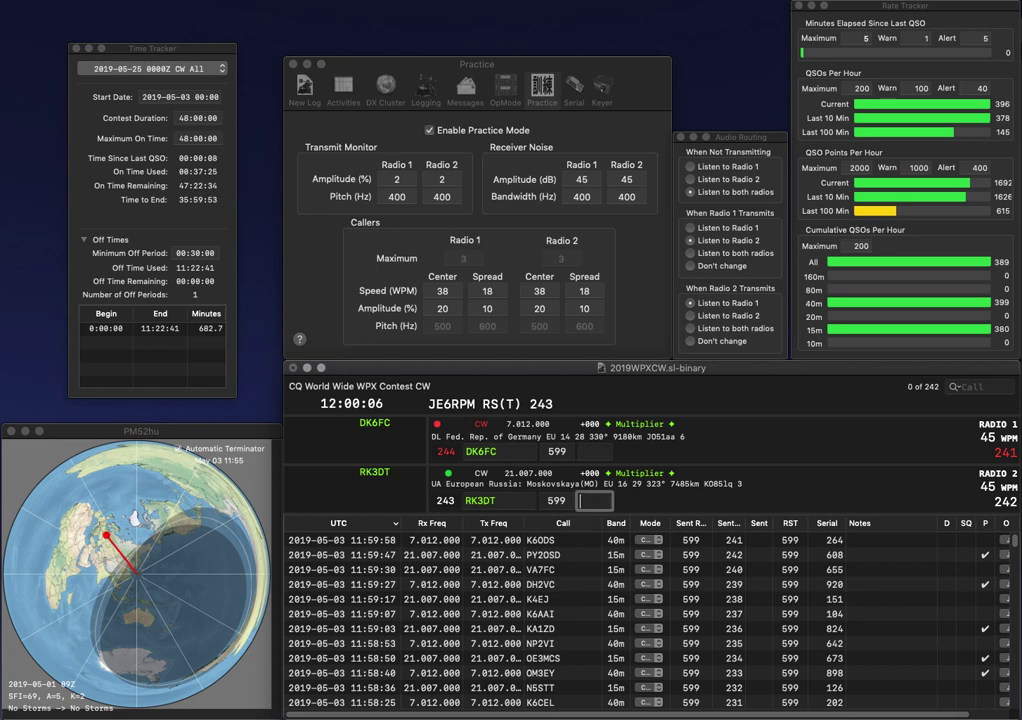
type("927")
key("Return")
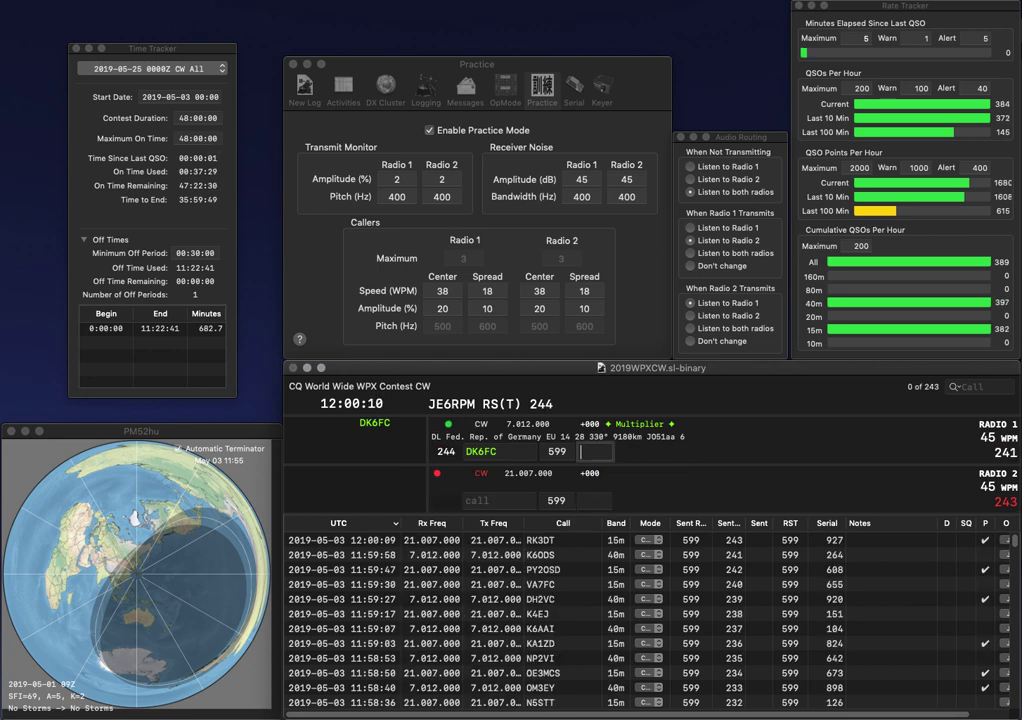
type("14")
key("Return")
Step: Send the partial call K5 on Radio 2 and M0MJA as the Radio 1 callsign
type("K5")
key("Return")
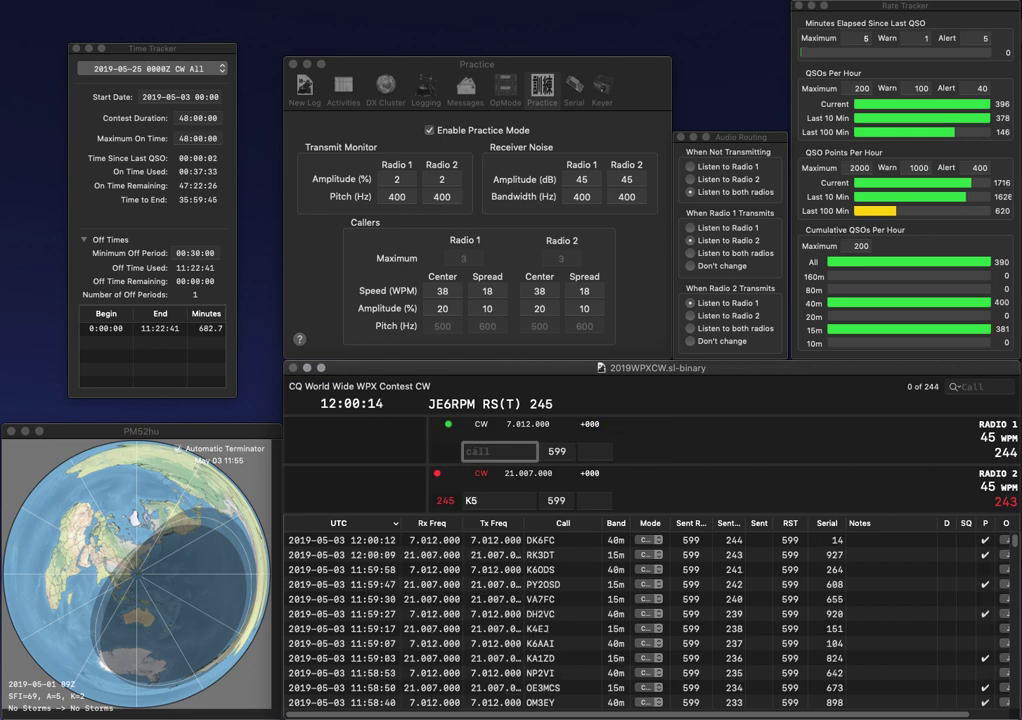
type("M0MJA")
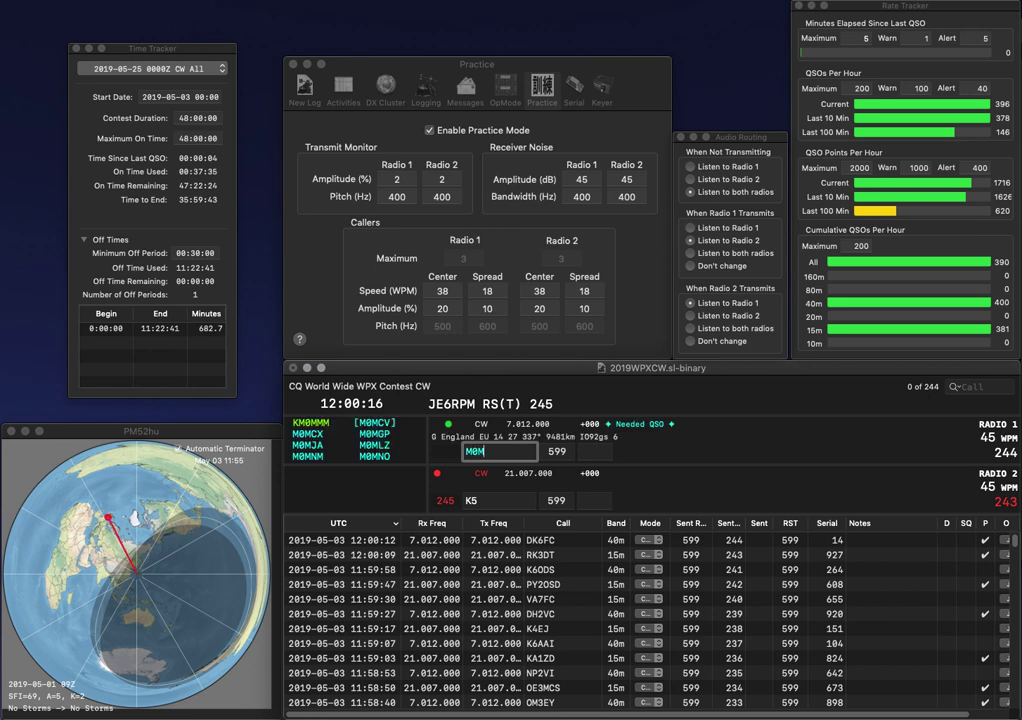
key("Return")
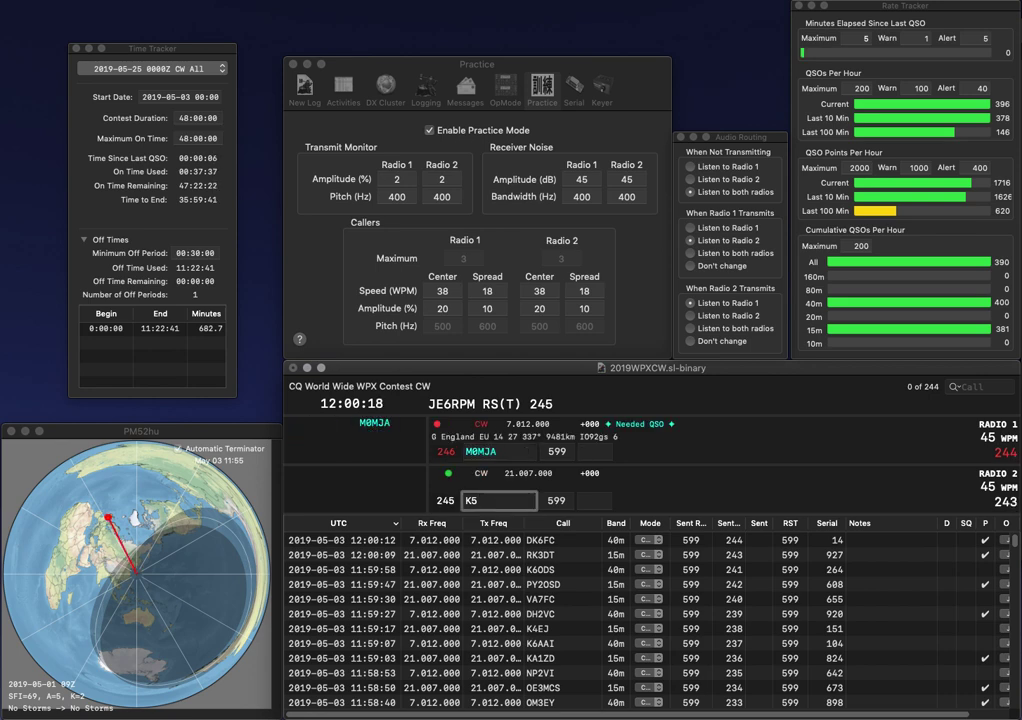
Step: Change the Radio 2 callsign to KH6BC and log M0MJA with received serial 772 on Radio 1
key("BackSpace")
type("H6BC")
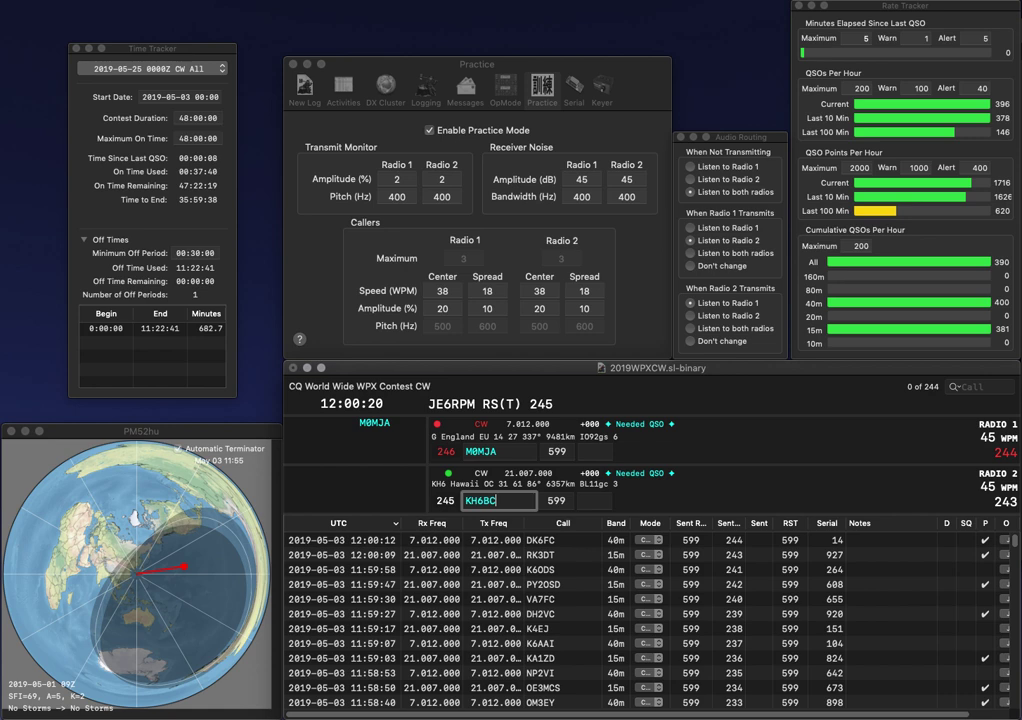
key("Return")
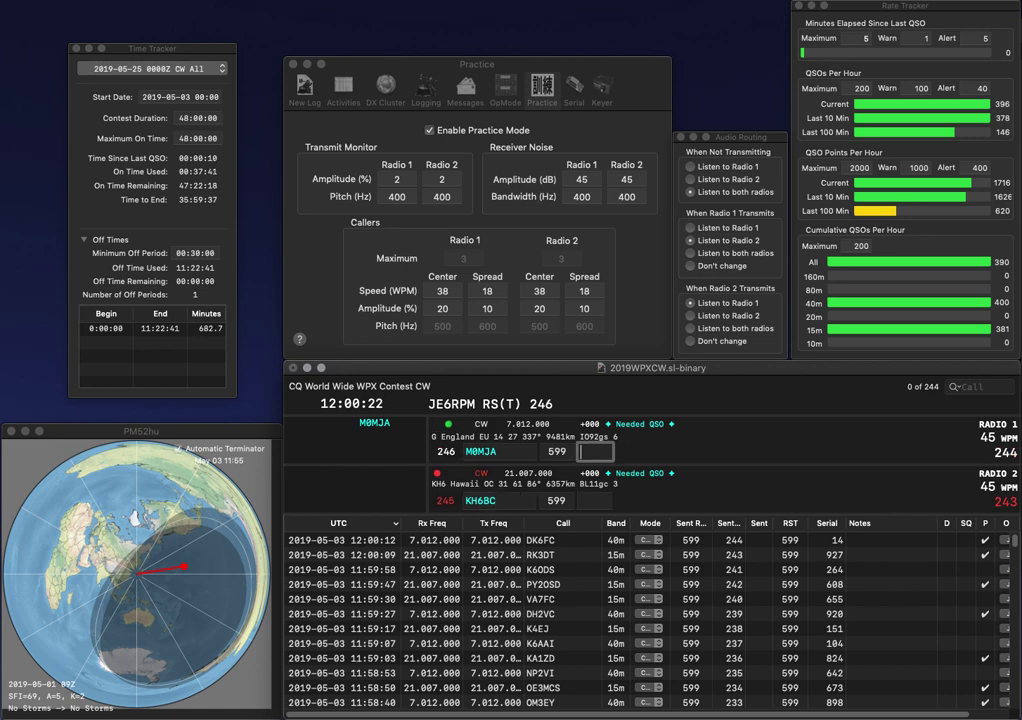
type("772")
key("Return")
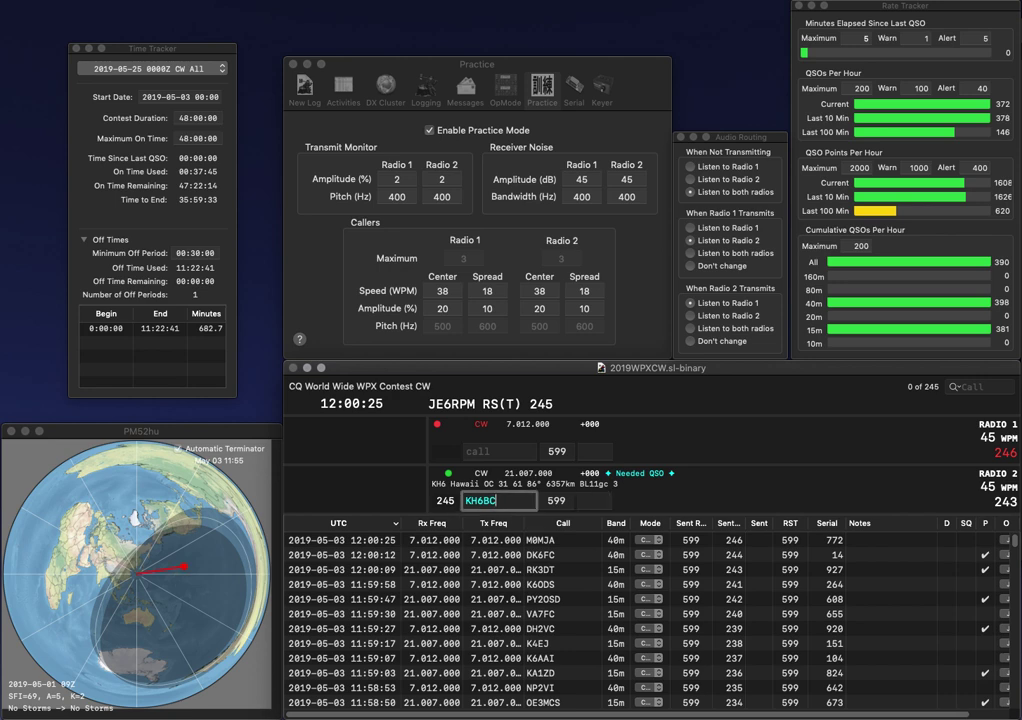
Step: Change the Radio 2 callsign to KH7BC and send the partial call 3 on Radio 1
key("BackSpace")
type("7")
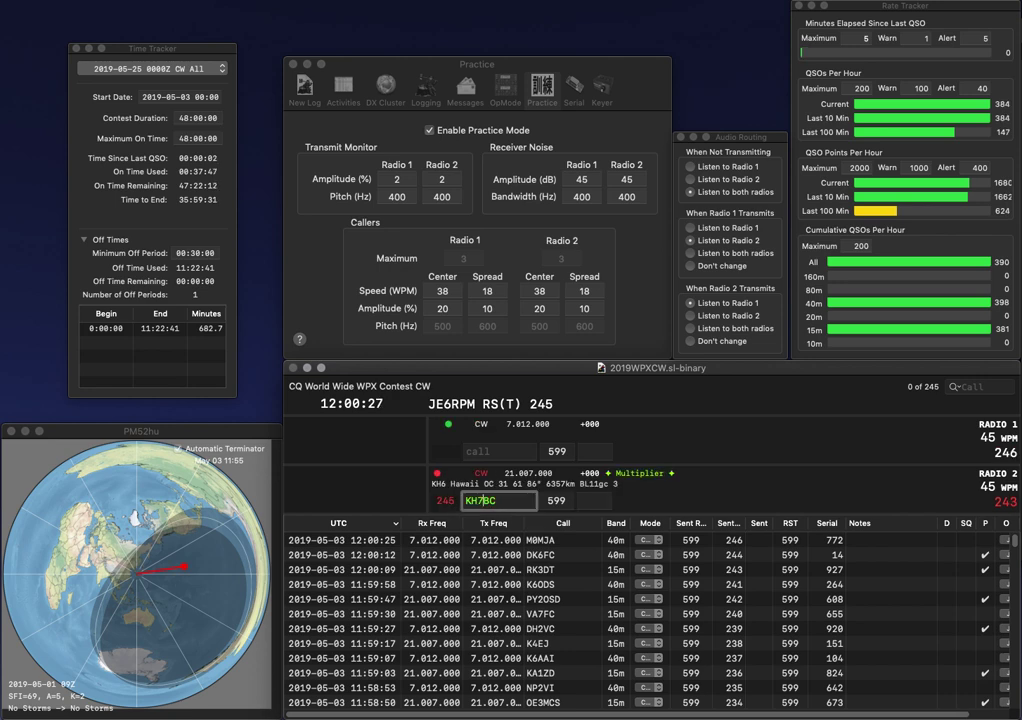
key("Return")
type("3")
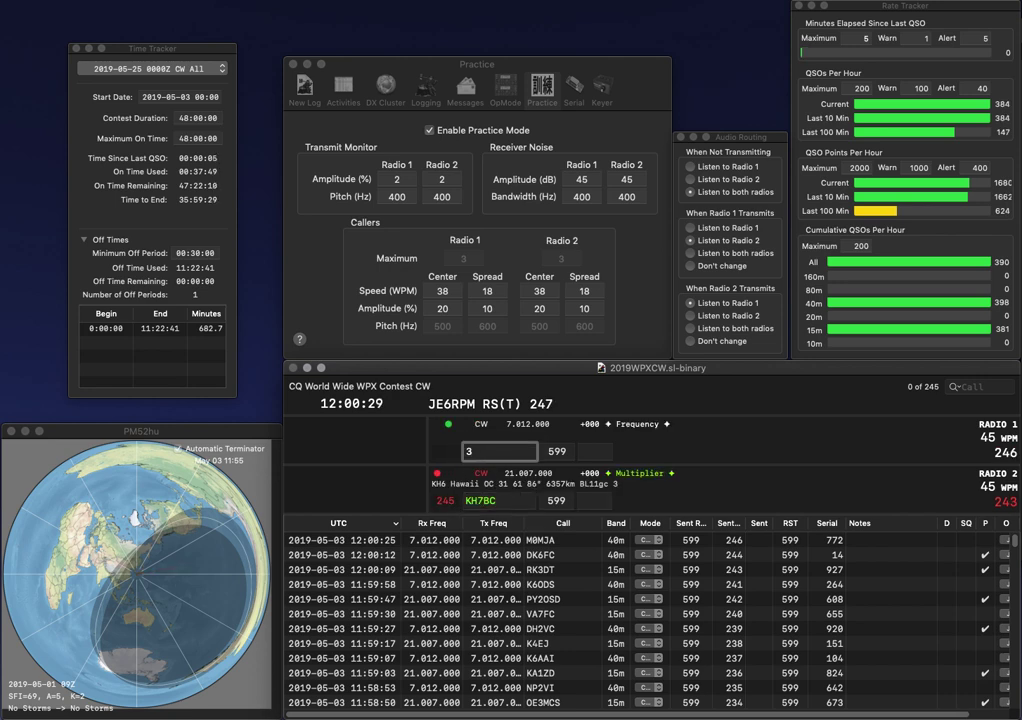
key("Return")
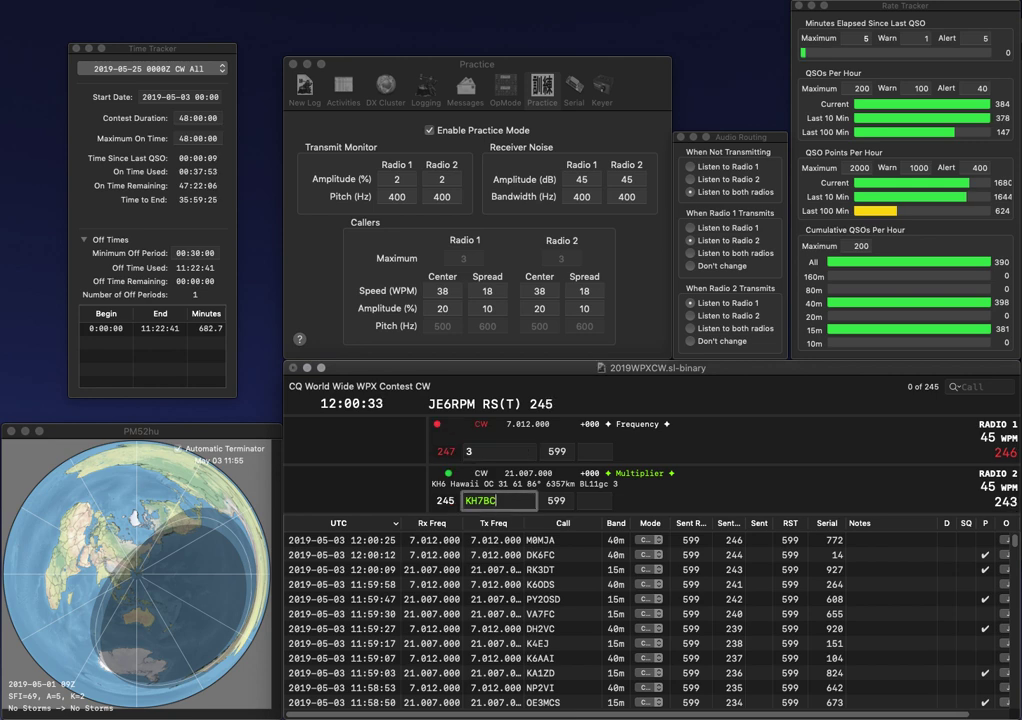
Step: Correct the Radio 2 callsign to KH7BB and complete the Radio 1 callsign as N3AD
key("BackSpace")
type("B")
key("Return")
key("BackSpace")
type("N3")
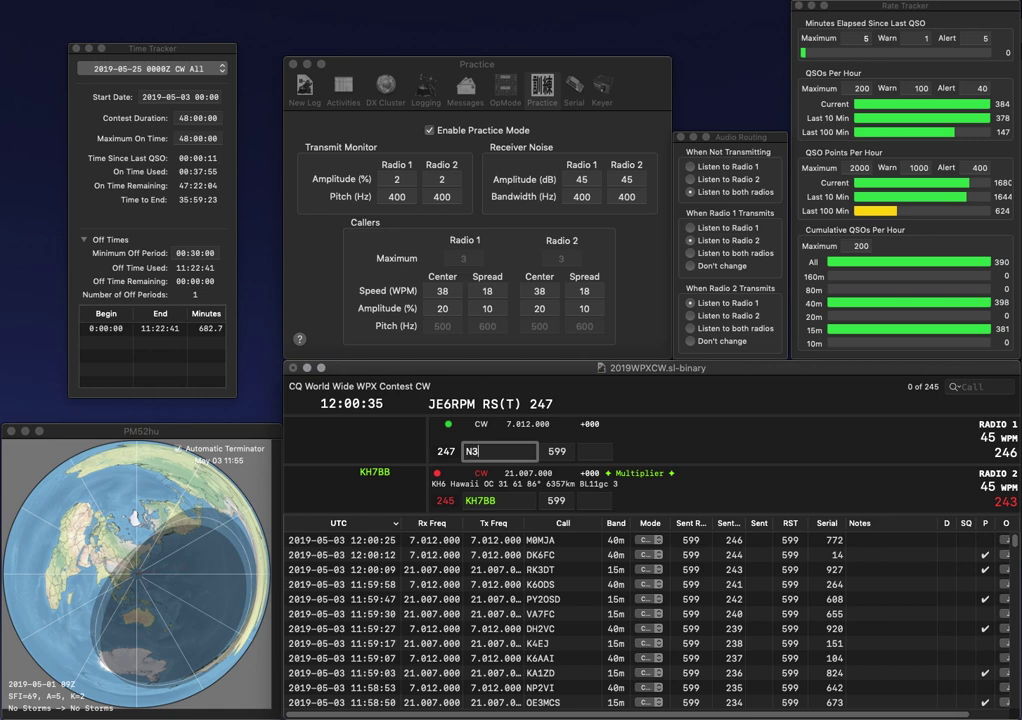
type("AD")
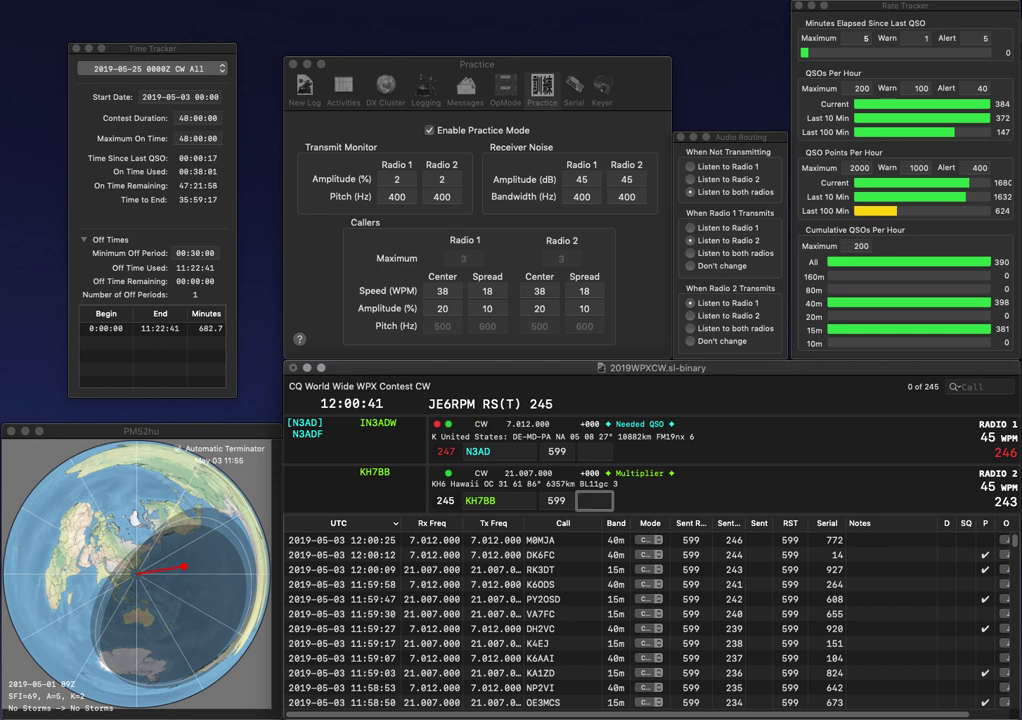
type("96")
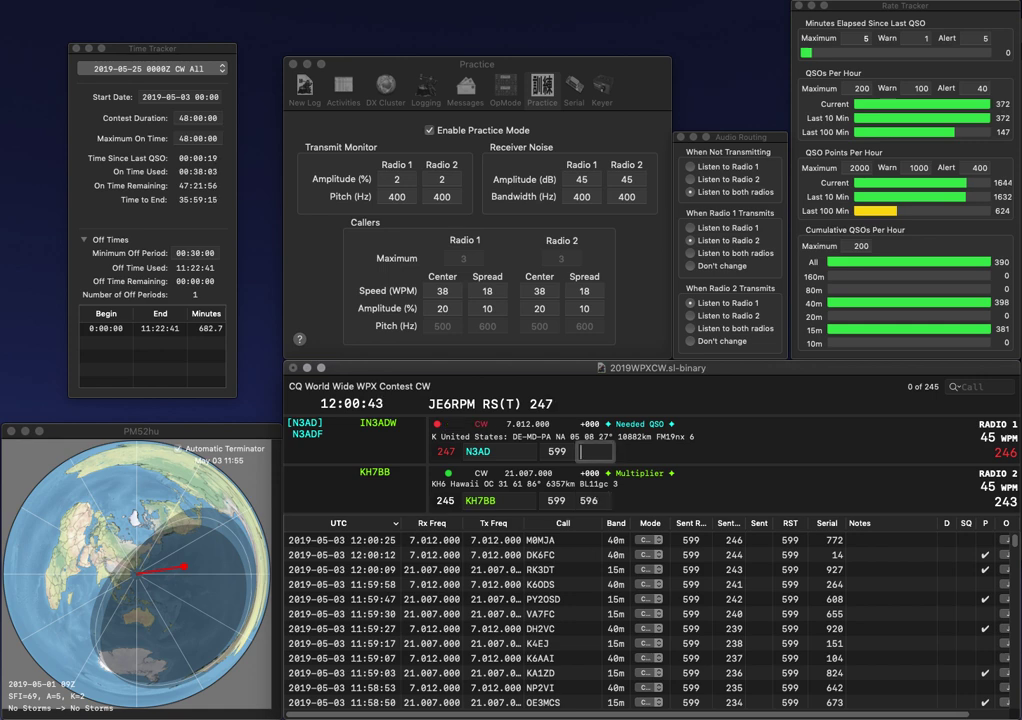
key("Return")
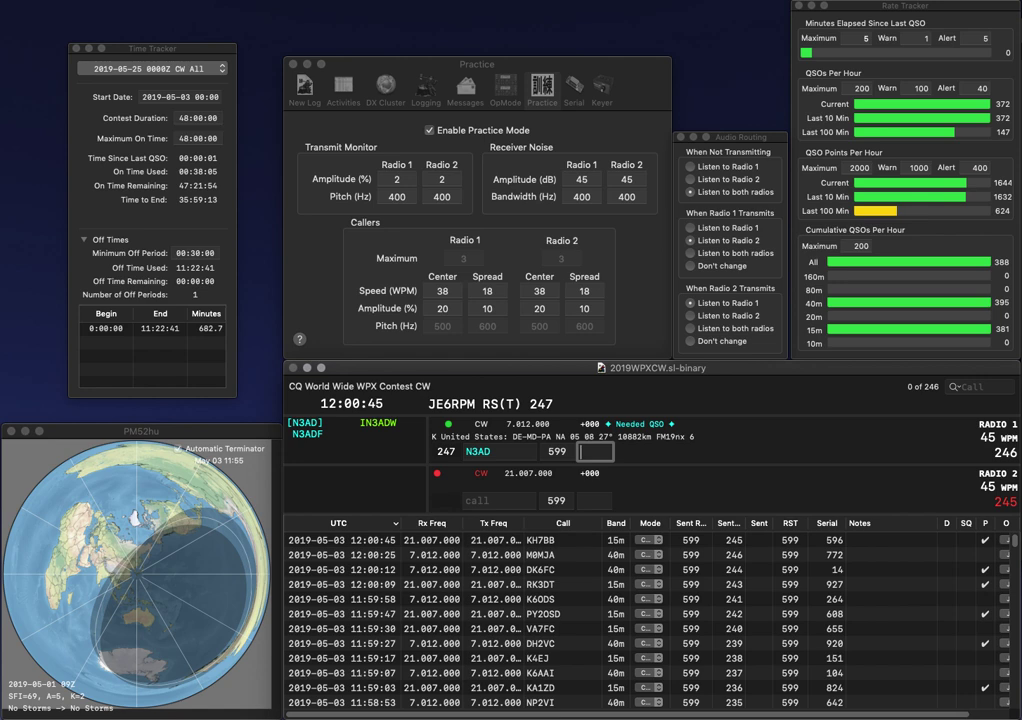
type("766")
key("Return")
type("YO9CWY")
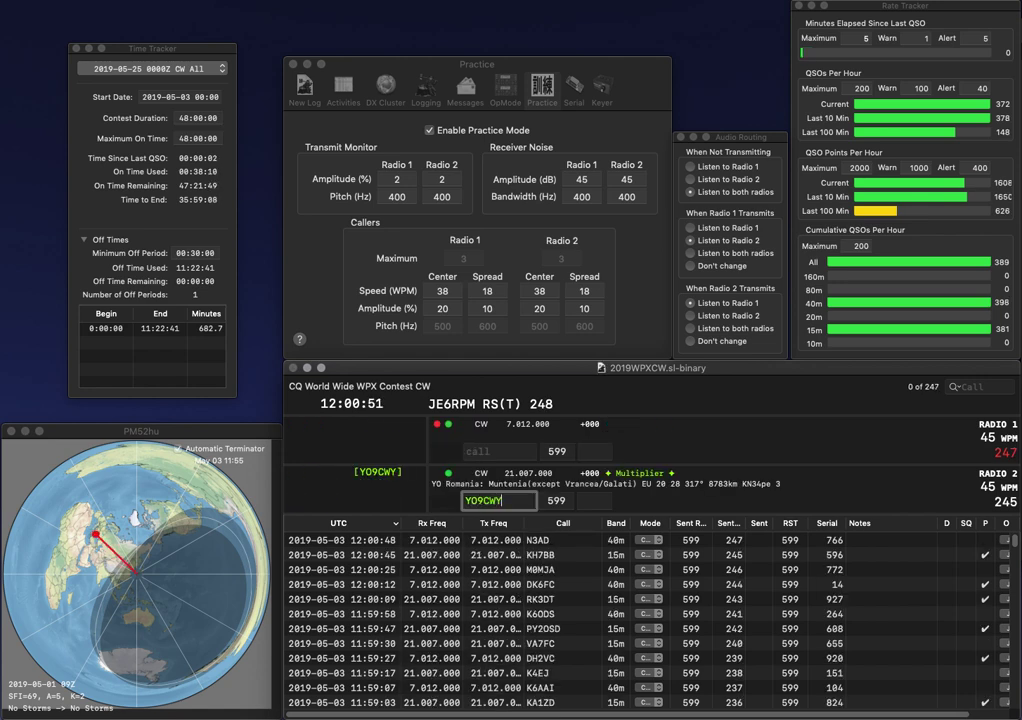
key("Return")
type("SP")
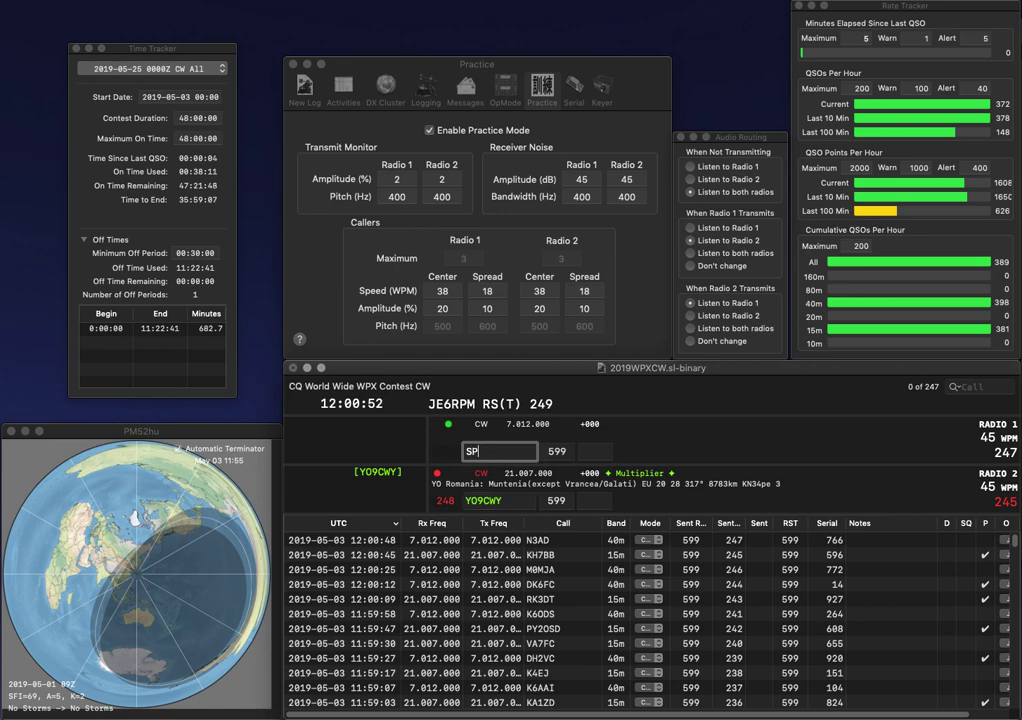
type("5ES")
key("Down")
key("space")
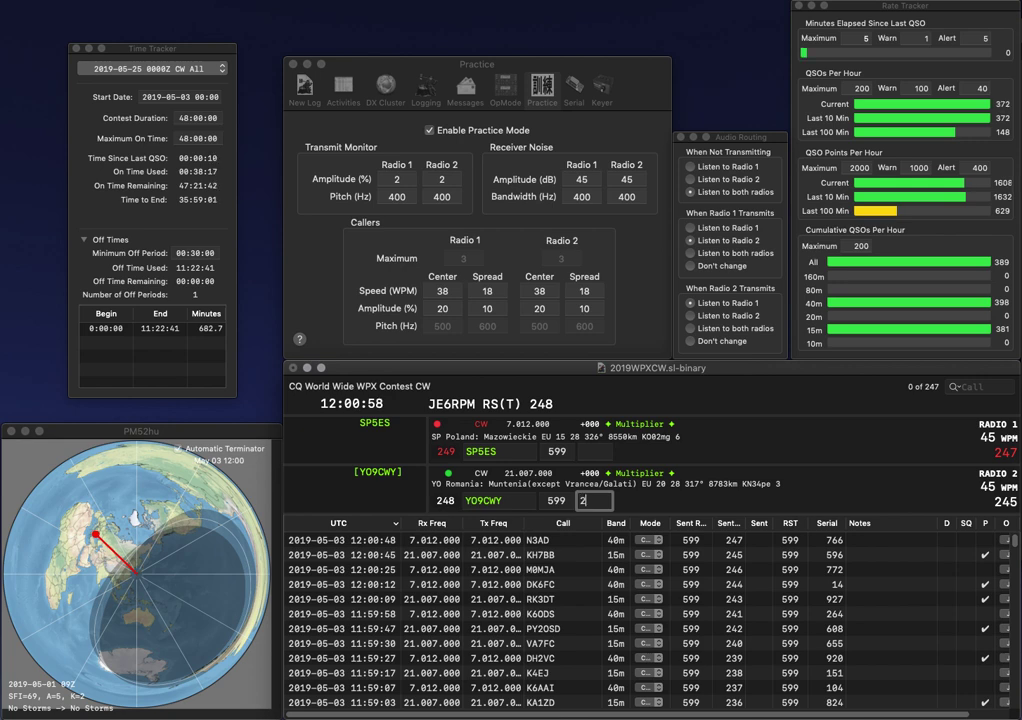
type("02")
key("Return")
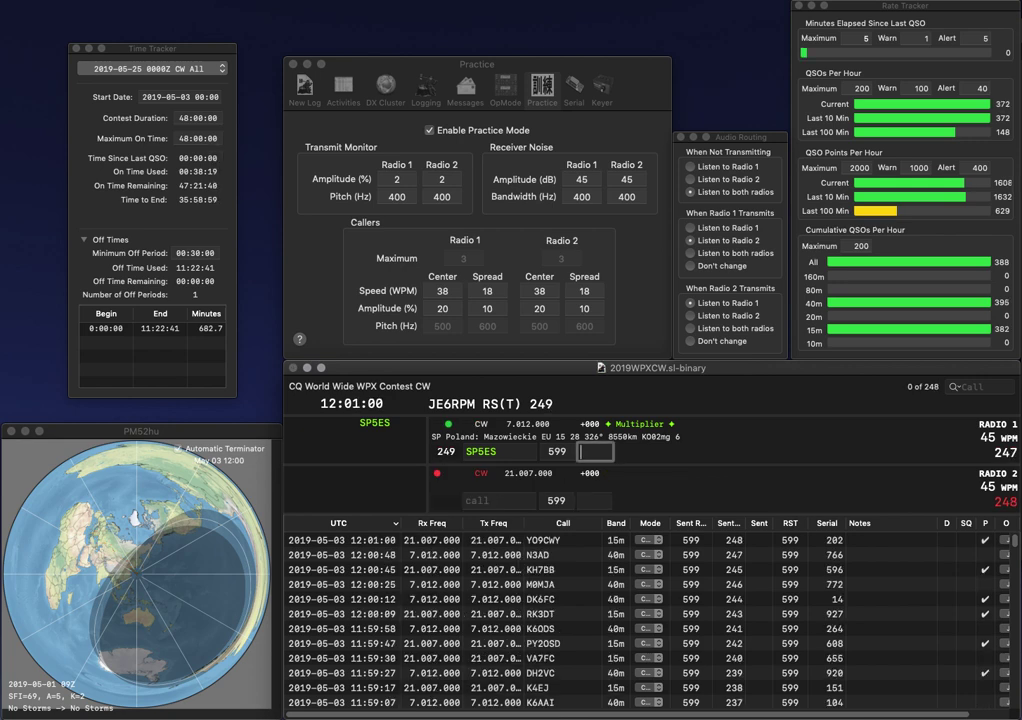
type("20")
key("Return")
type("WKO")
key("BackSpace")
key("BackSpace")
type("D8S")
key("Return")
type("AK1O")
key("BackSpace")
key("super+Left")
key("Delete")
key("super+Right")
key("Return")
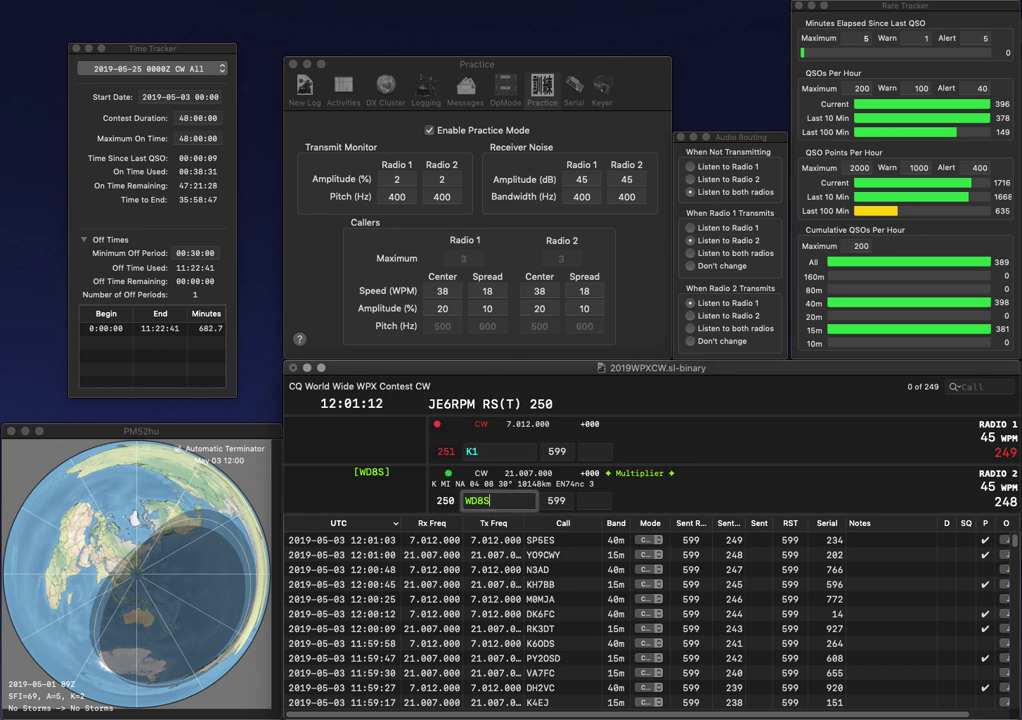
type("449")
key("Return")
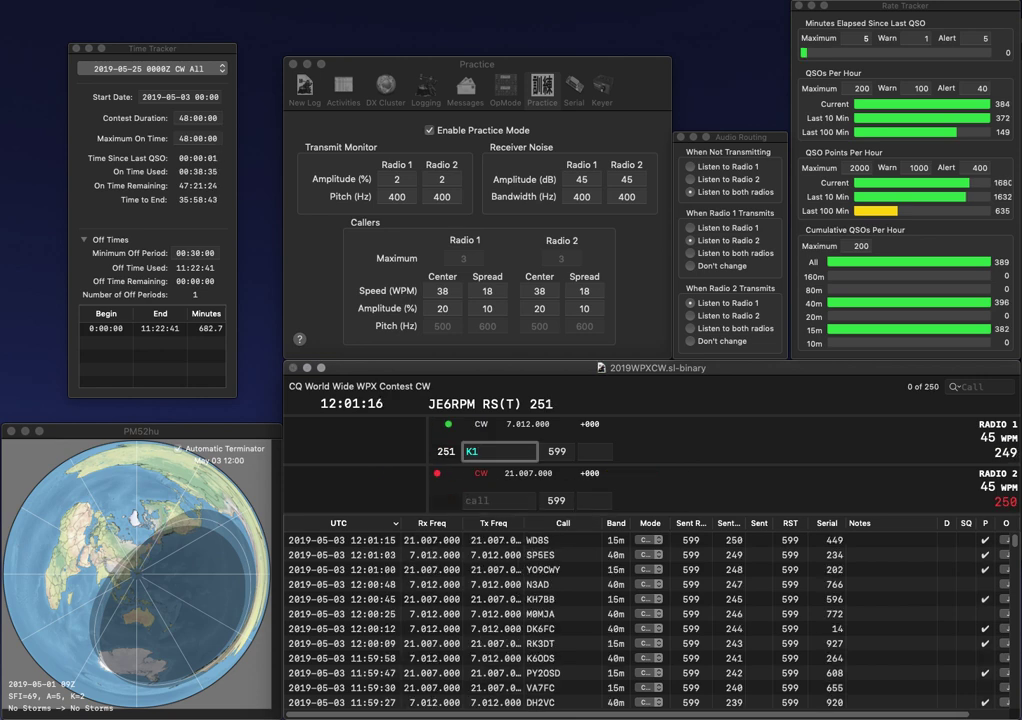
key("BackSpace")
type("J9X")
key("Return")
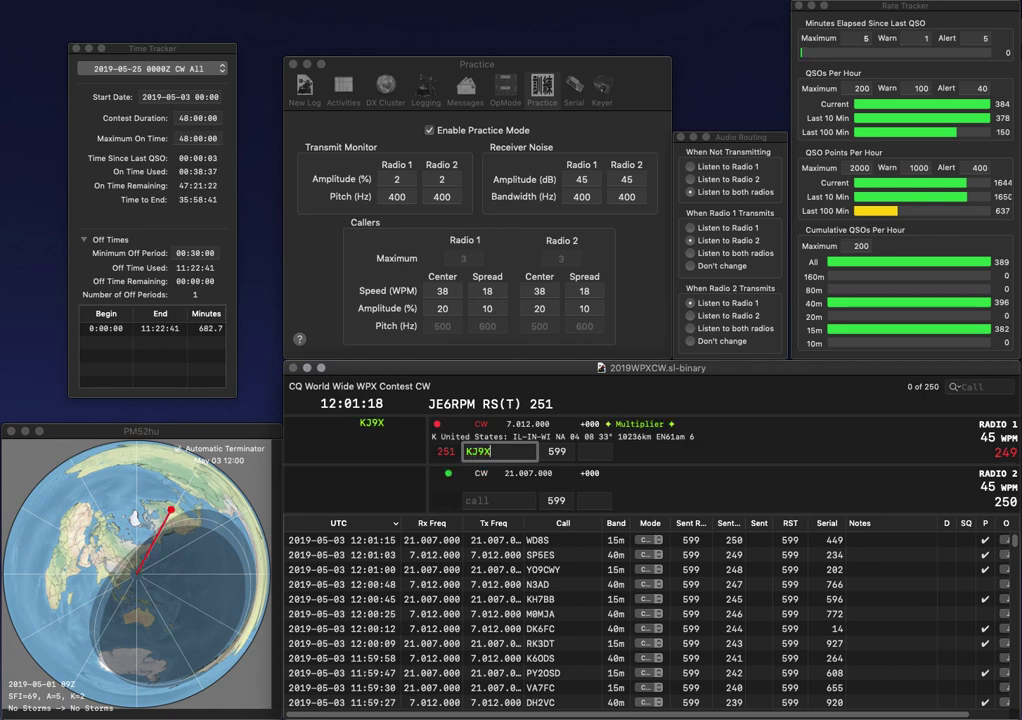
type("XE")
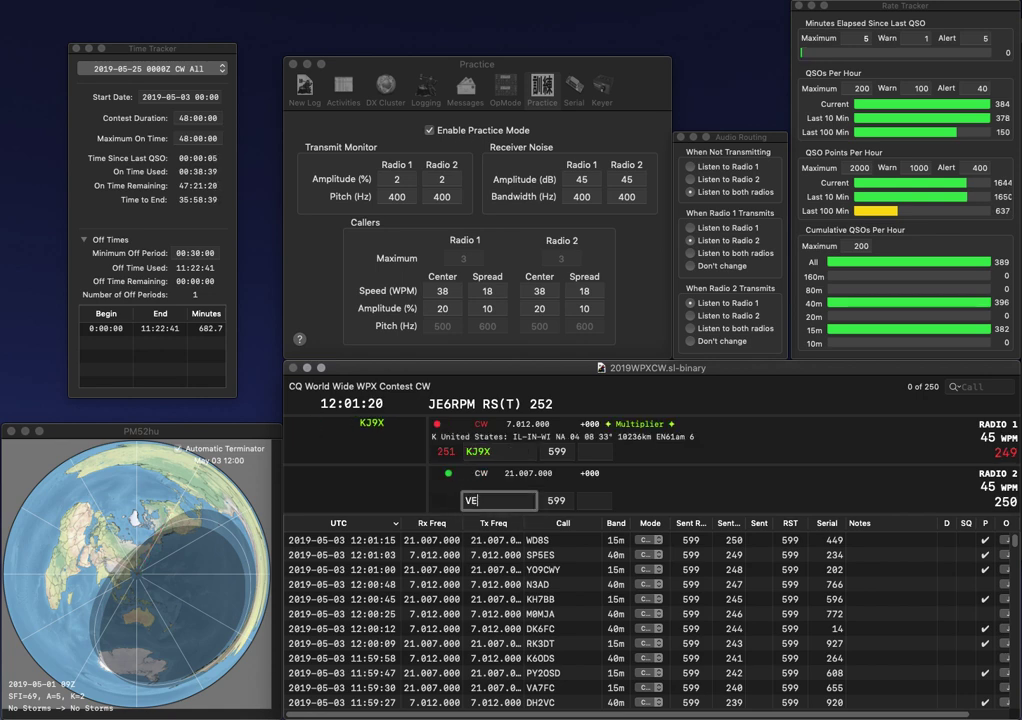
key("BackSpace")
key("BackSpace")
type("VE9")
key("Return")
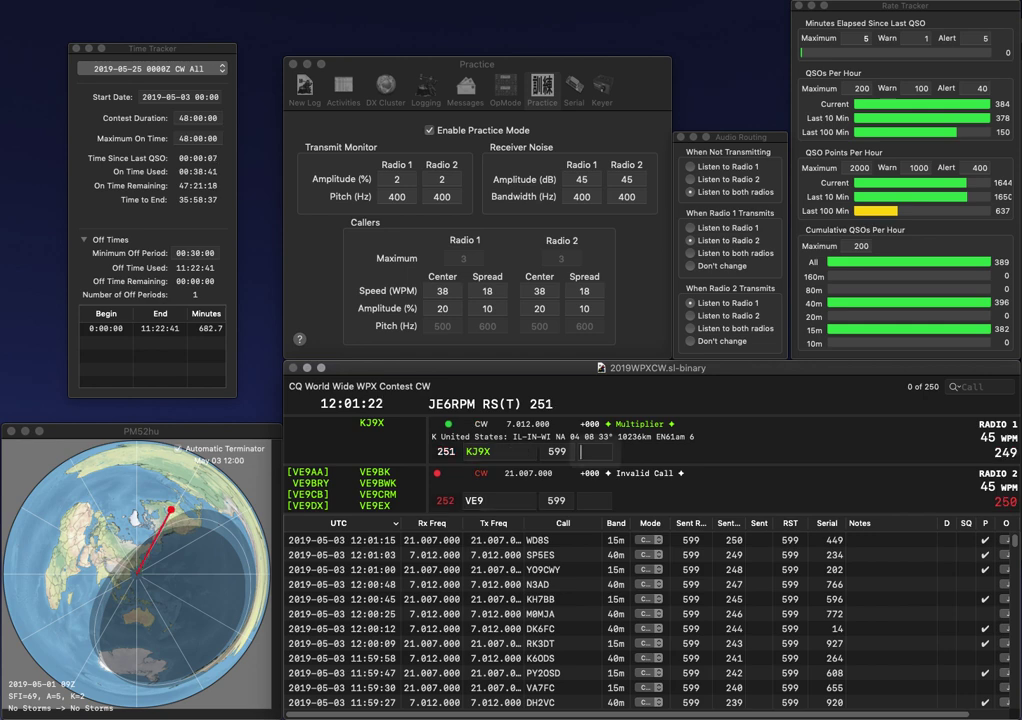
type("561")
key("Return")
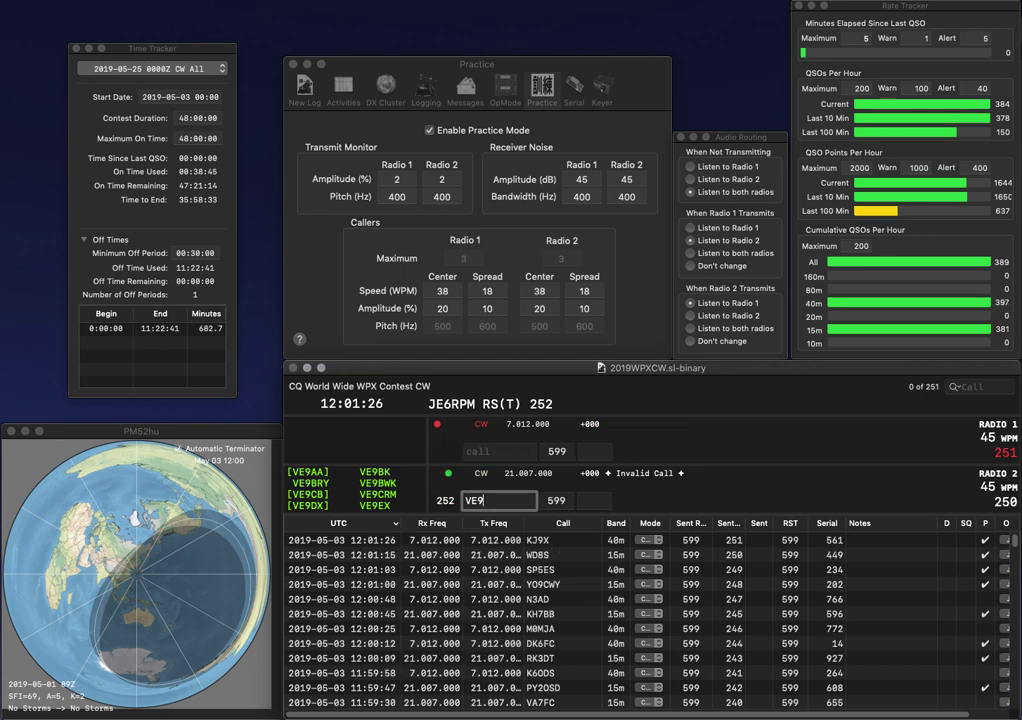
Step: Complete and send VE9OA as the Radio 2 callsign and send PA2RG as the Radio 1 callsign
type("OA")
key("Return")
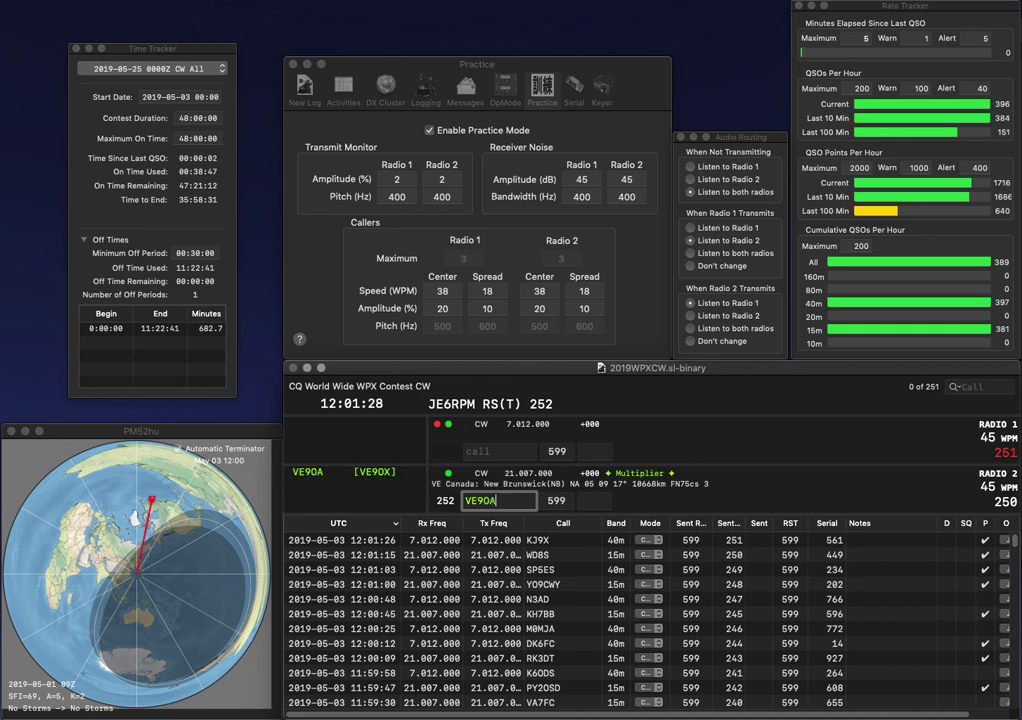
type("PA2RG")
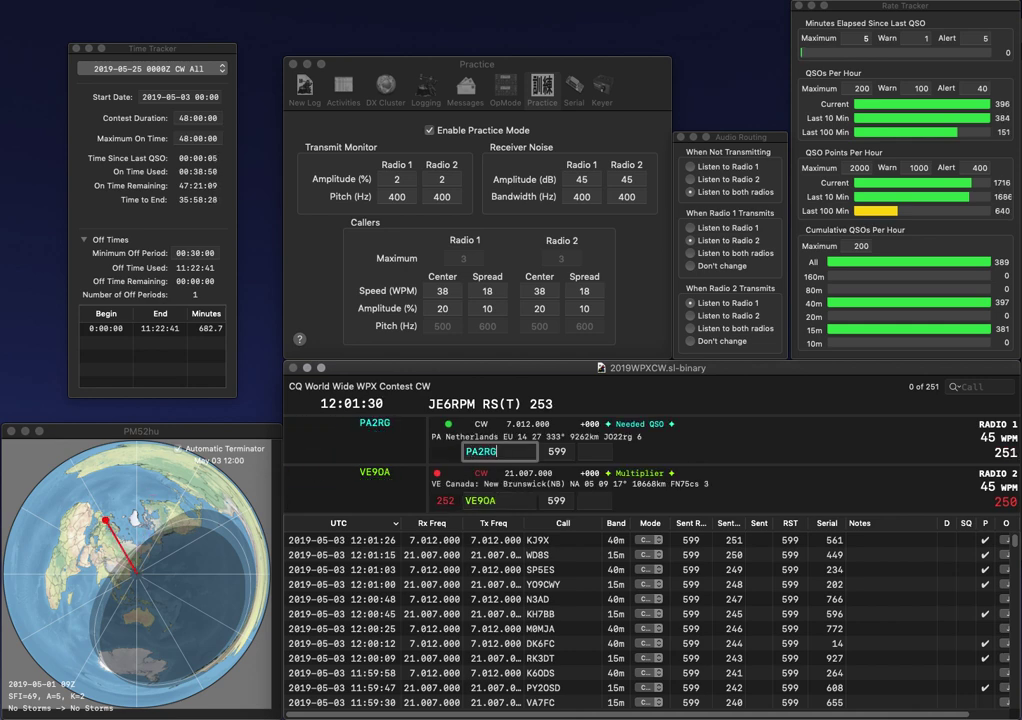
key("Return")
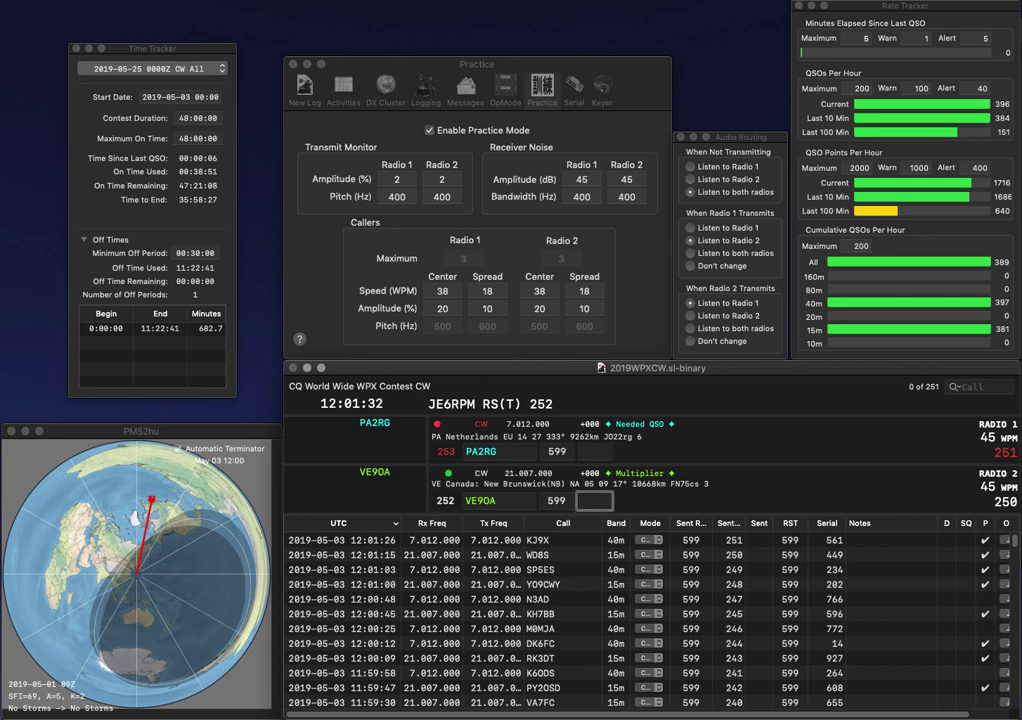
Step: Log VE9OA with received serial 372 on Radio 2 and PA2RG with serial 406 on Radio 1
type("372")
key("Return")
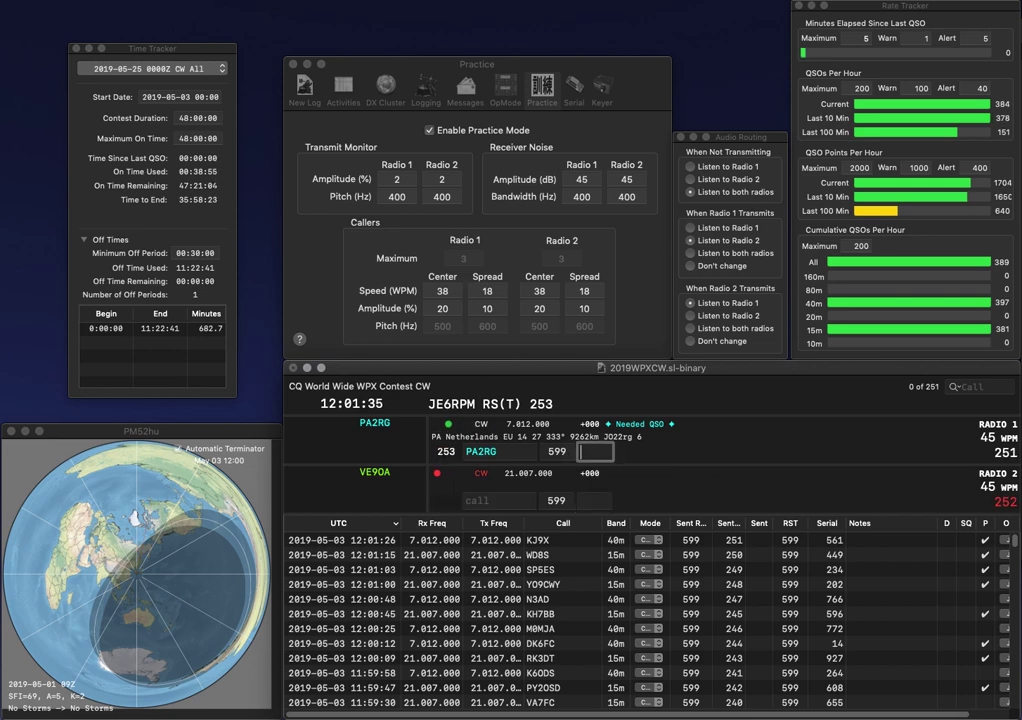
type("406")
key("Return")
Step: Send JA1OHP as the Radio 2 callsign and N4MEO as the Radio 1 callsign
type("JA10H")
key("BackSpace")
key("BackSpace")
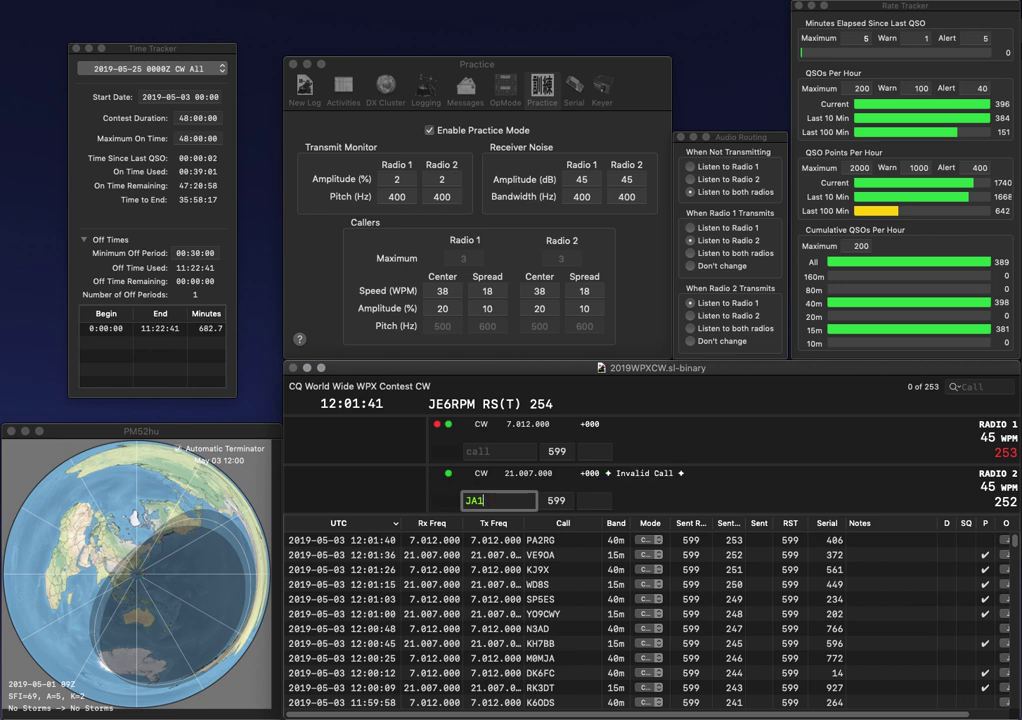
type("OHP")
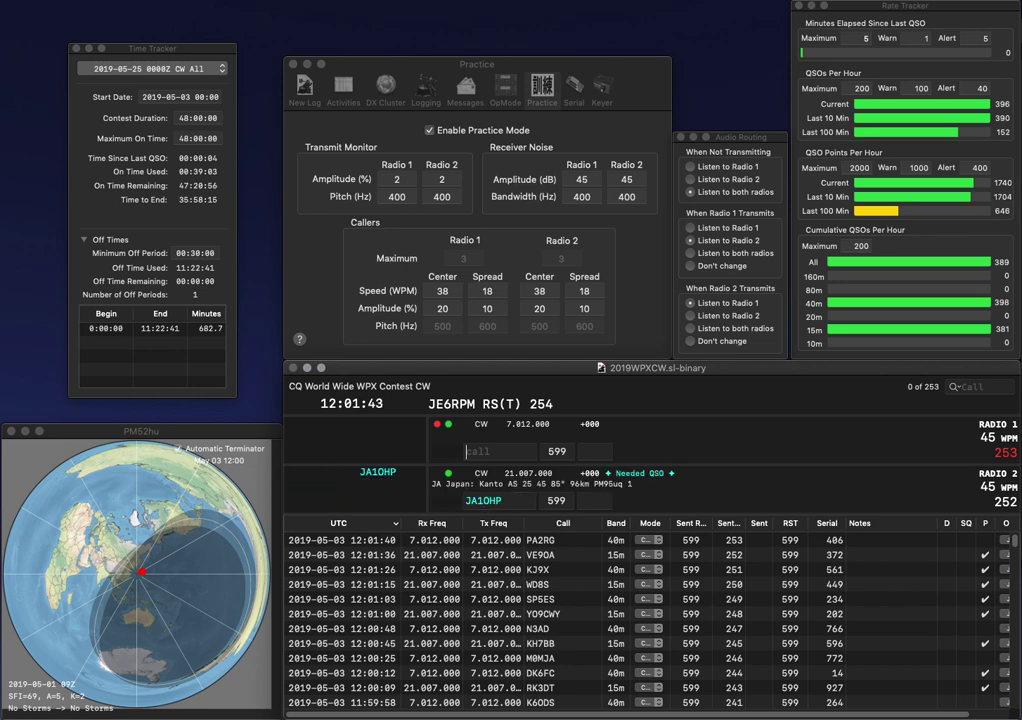
key("Return")
type("N4")
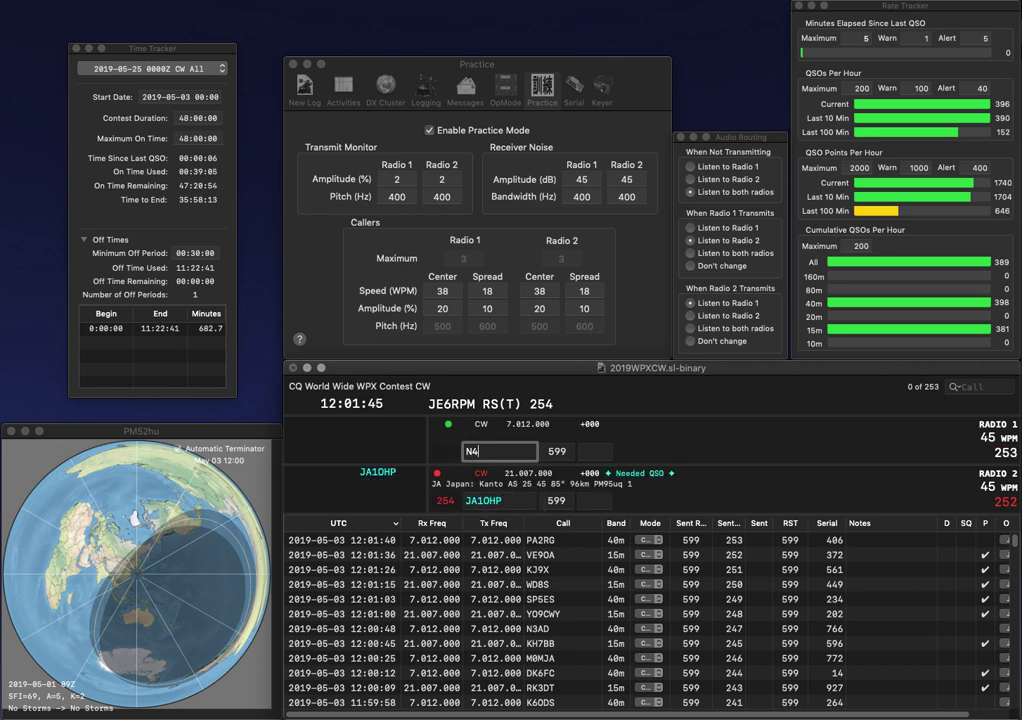
type("MEO")
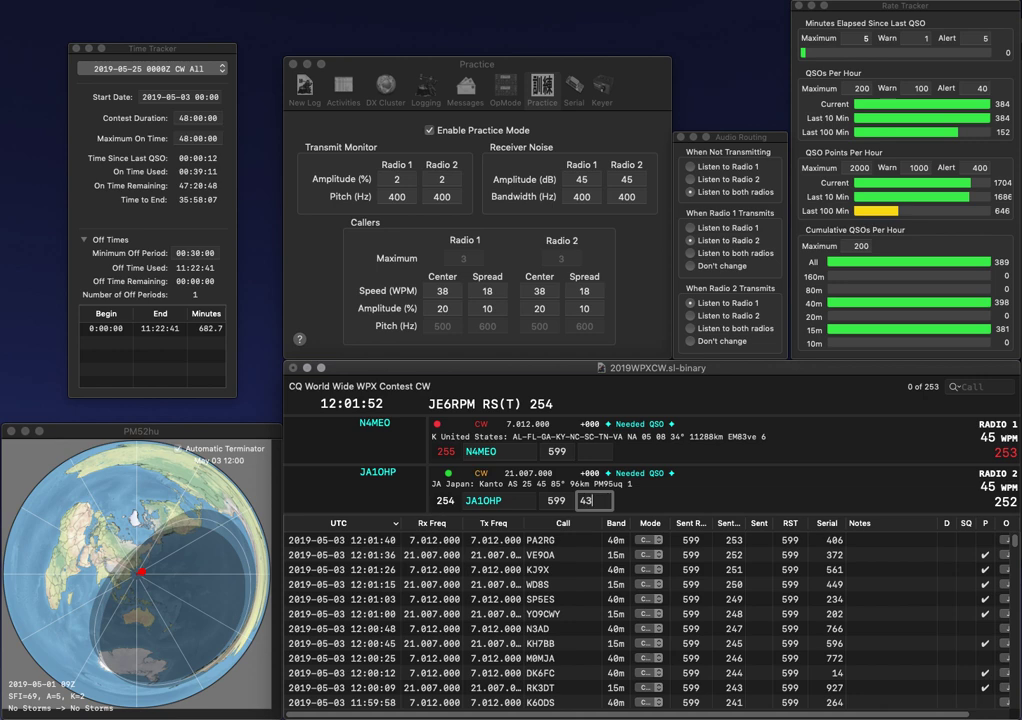
Step: Log JA1OHP with received serial 43 on Radio 2 and N4MEO with serial 893 on Radio 1
type("43")
key("Return")
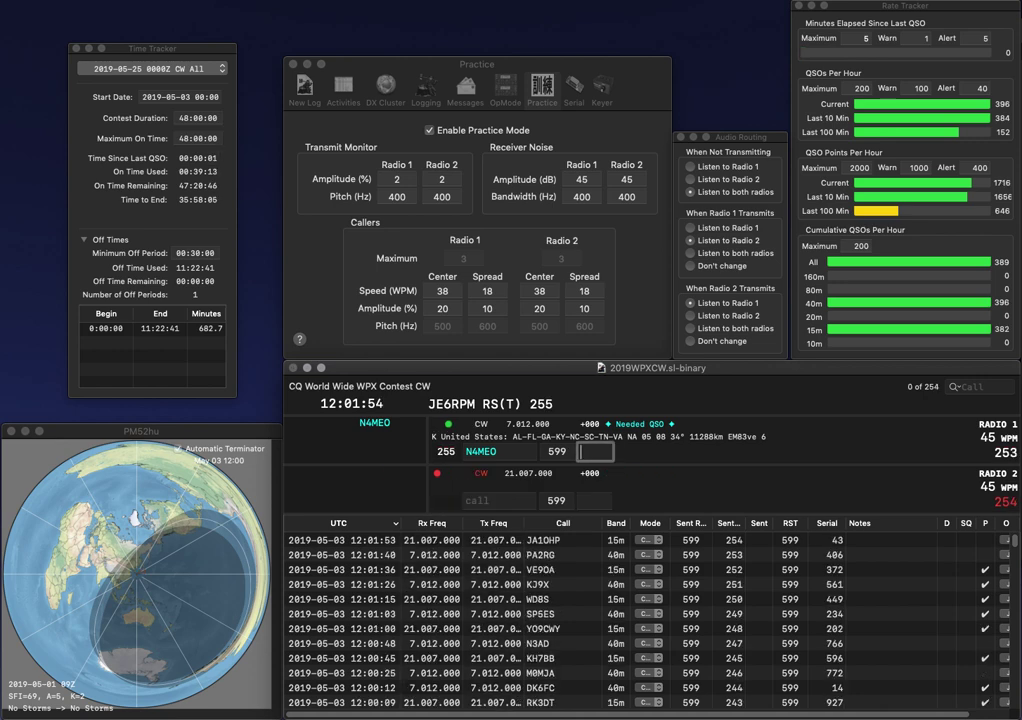
key("Return")
type("JP2R")
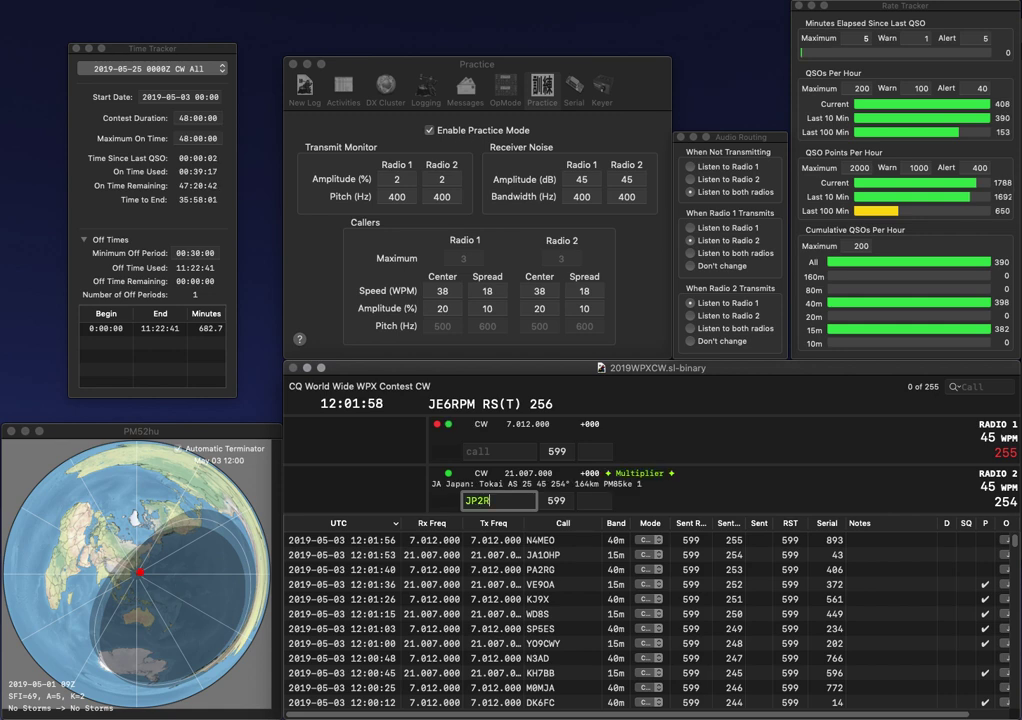
type("YB")
key("BackSpace")
type("X")
key("Delete")
type("F")
key("Return")
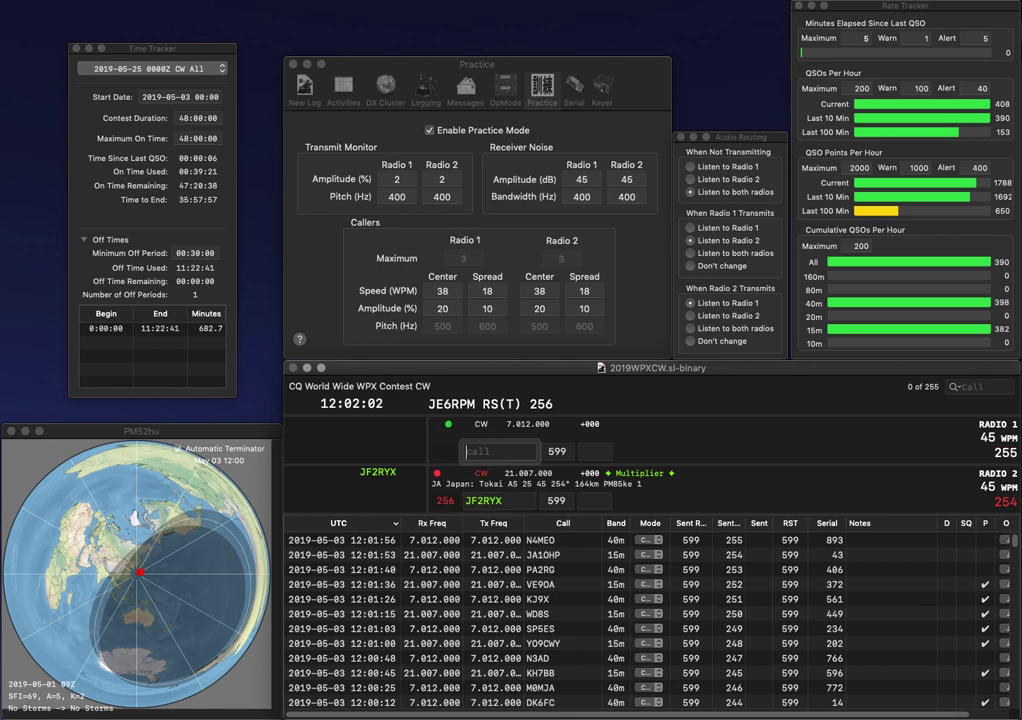
type("KL7KK")
key("Return")
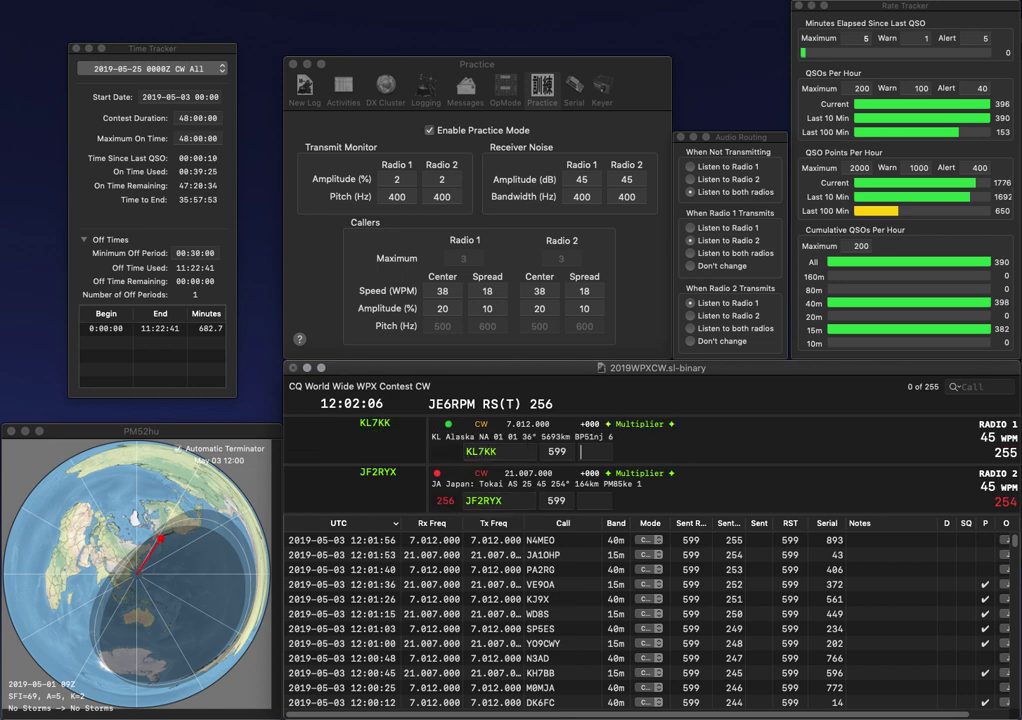
key("Return")
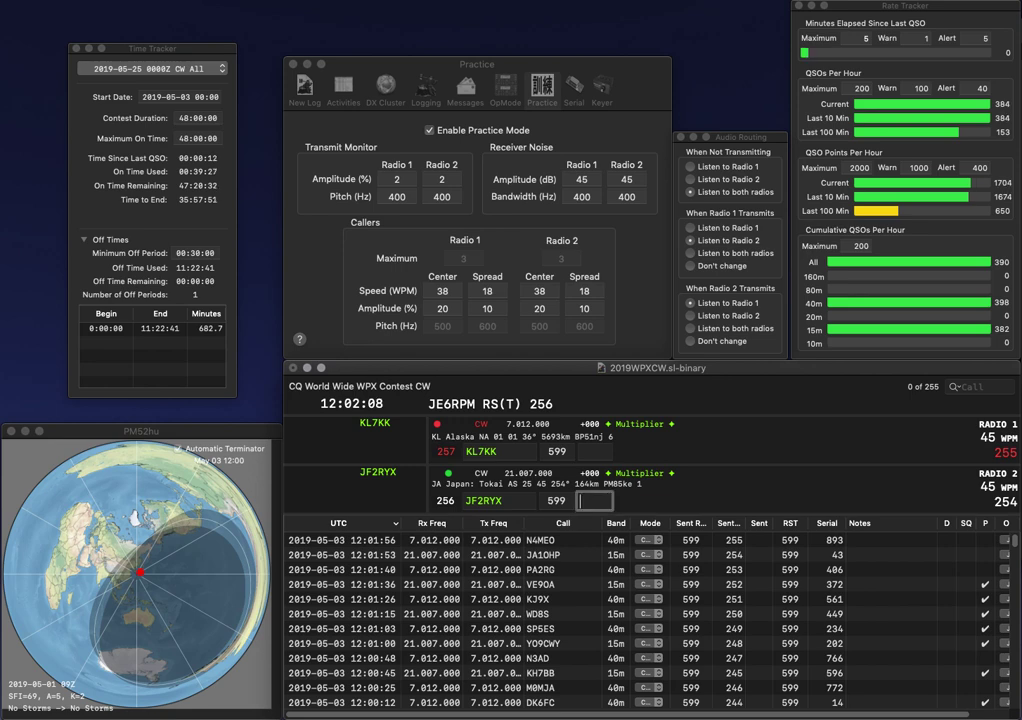
type("643")
key("Return")
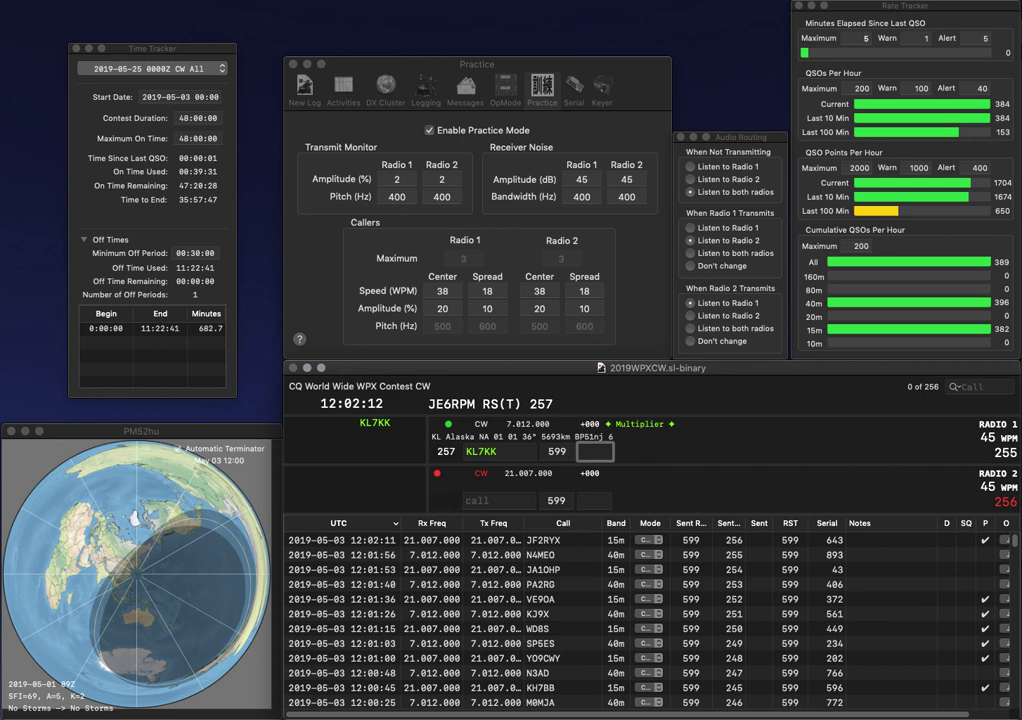
type("732")
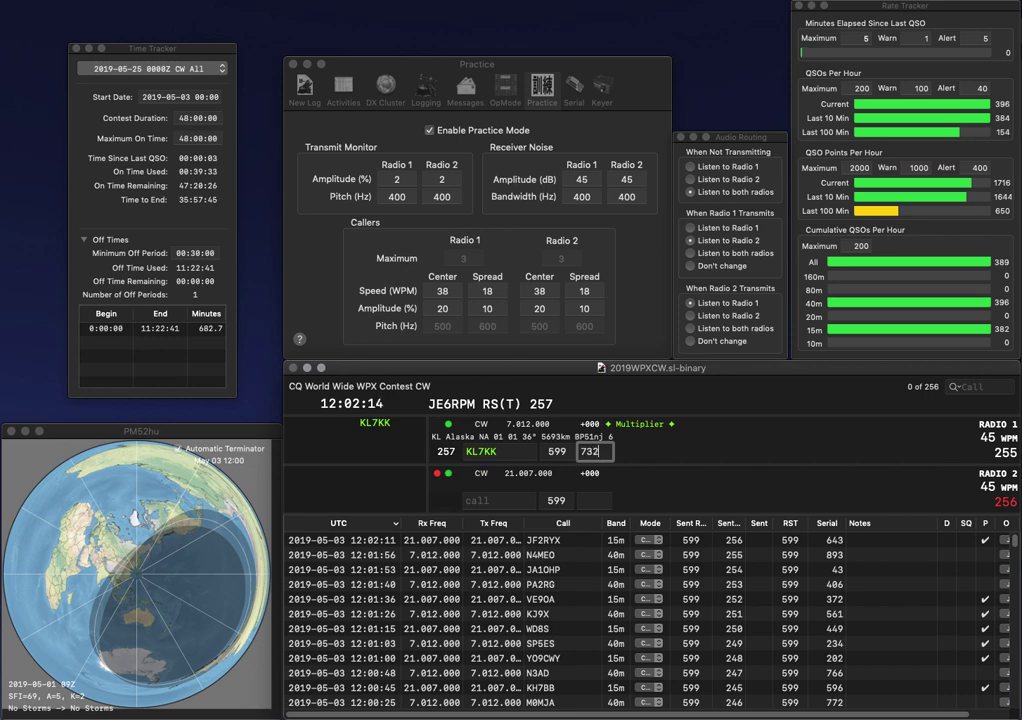
key("Return")
Step: Send the partial call OQA on Radio 2 and the partial call CT on Radio 1
type("OZA")
key("Left")
key("BackSpace")
type("Q")
key("Return")
type("K")
key("BackSpace")
type("CT")
key("Down")
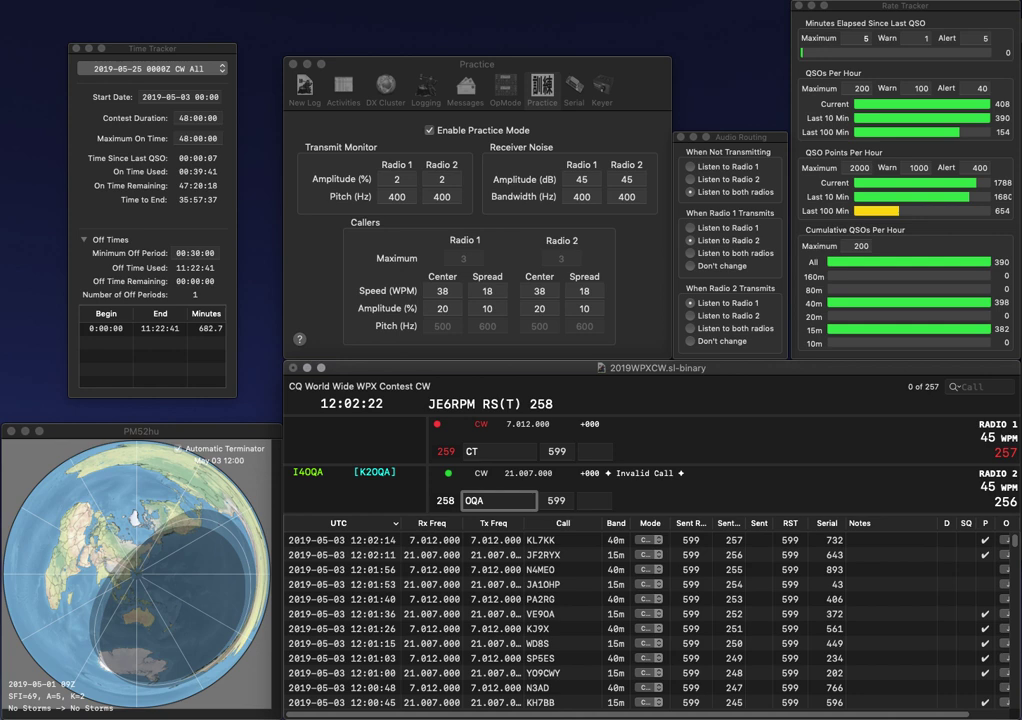
Step: Complete and send the callsigns OQ6A on Radio 2 and CT1IW on Radio 1
key("Left")
type("6")
key("Return")
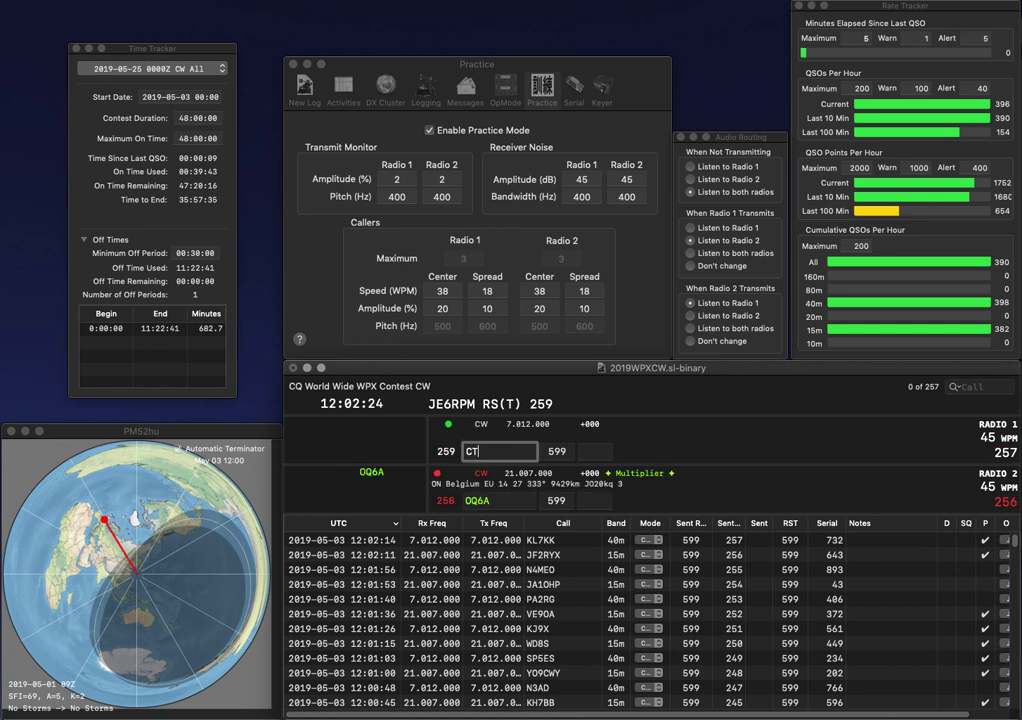
type("1IW")
key("Return")
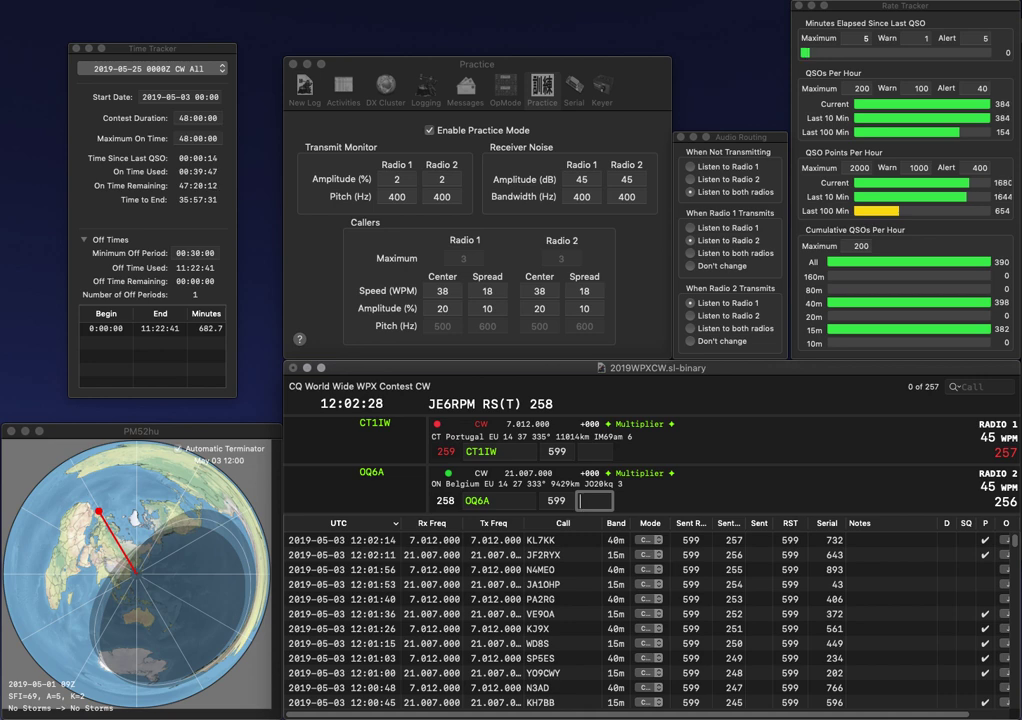
type("779")
key("Return")
type("242")
key("Return")
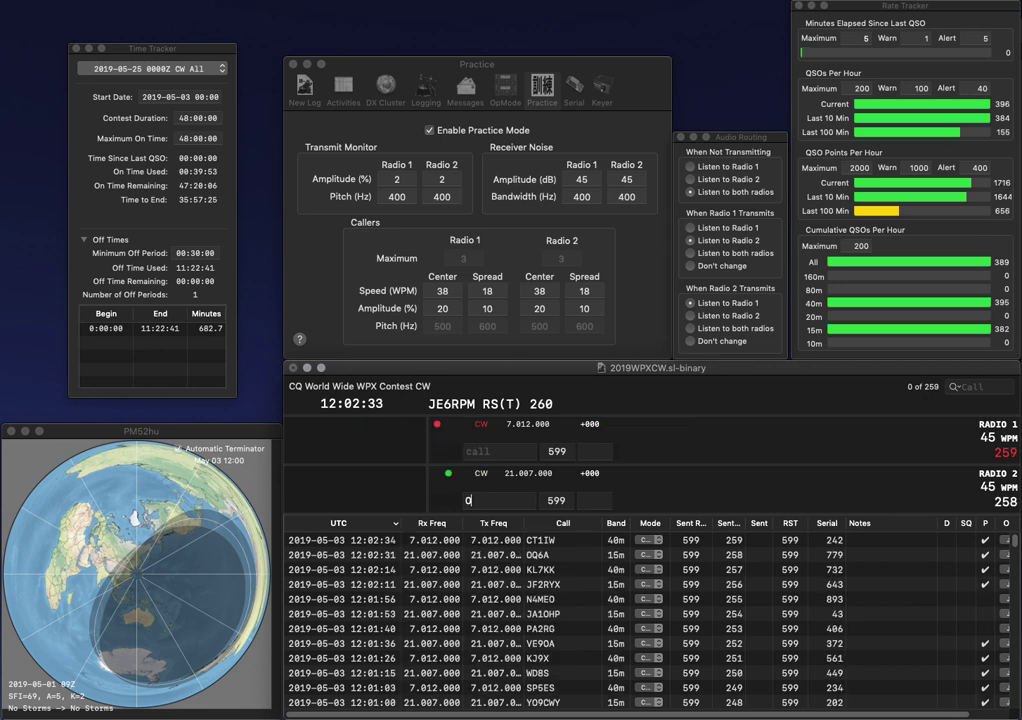
type("P2")
type("W")
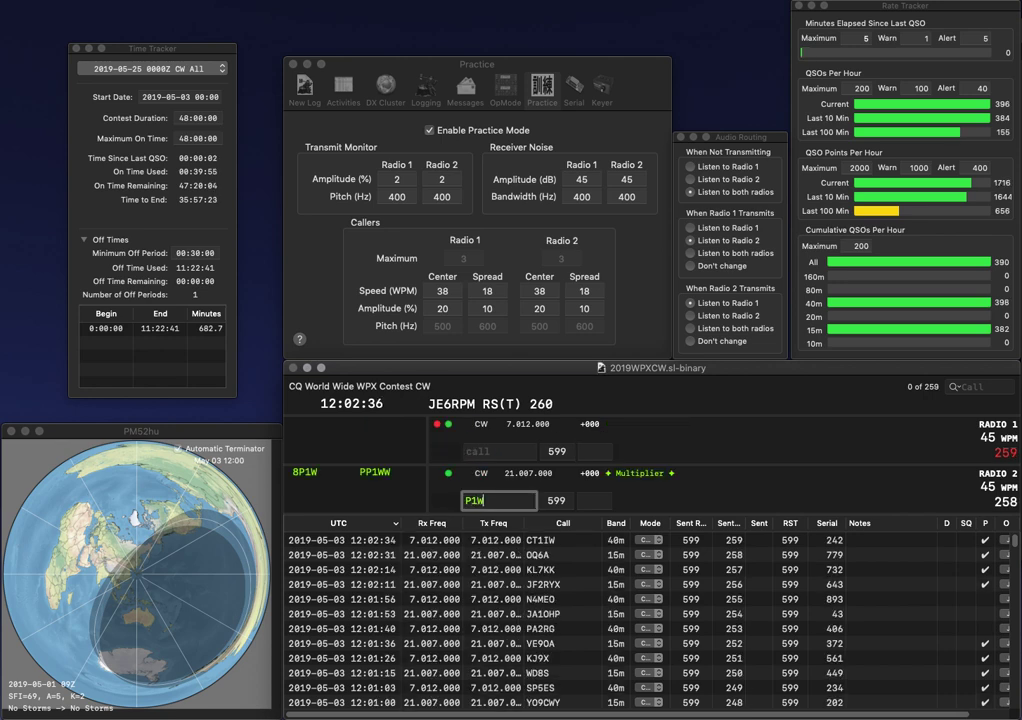
key("Return")
type("3O")
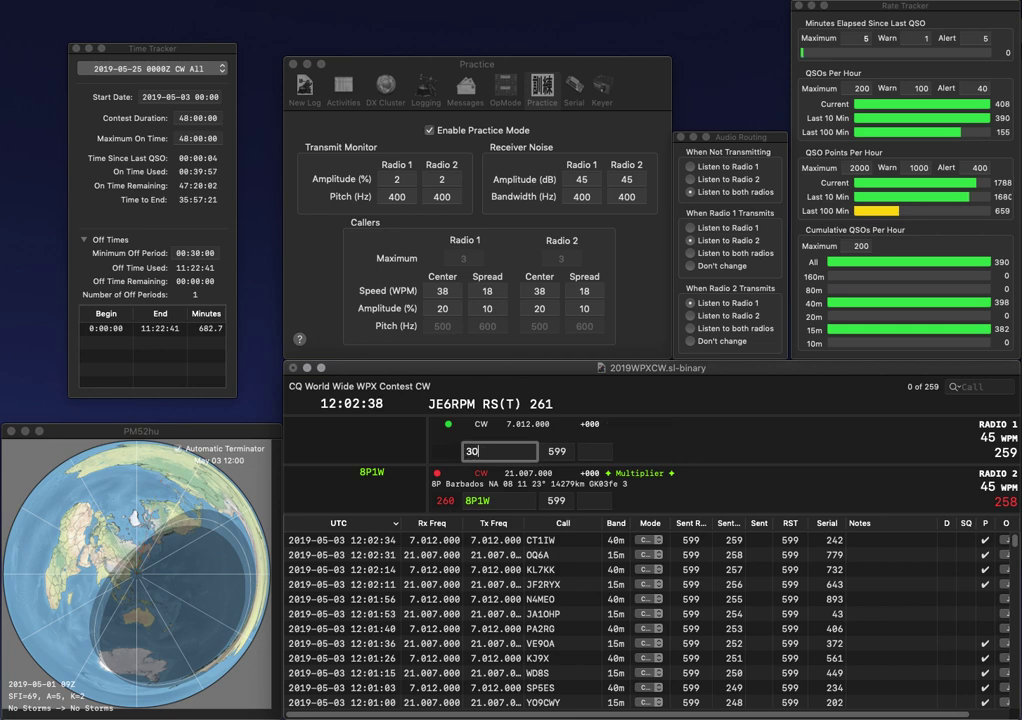
type("BX")
key("Home")
type("IK")
key("Return")
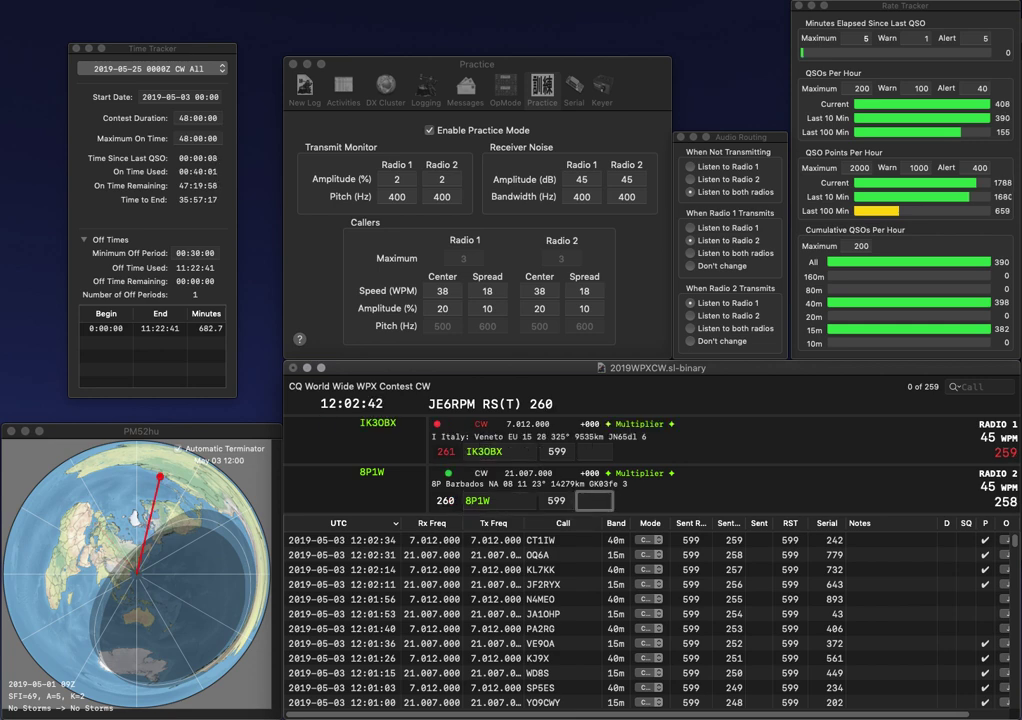
type("910")
key("Return")
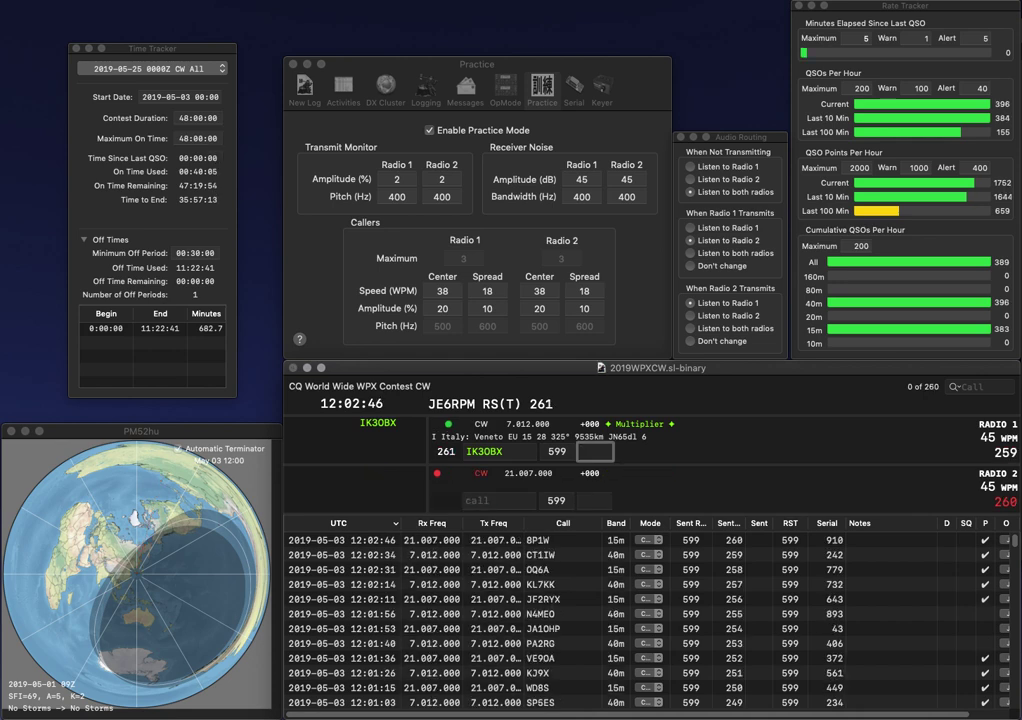
type("821")
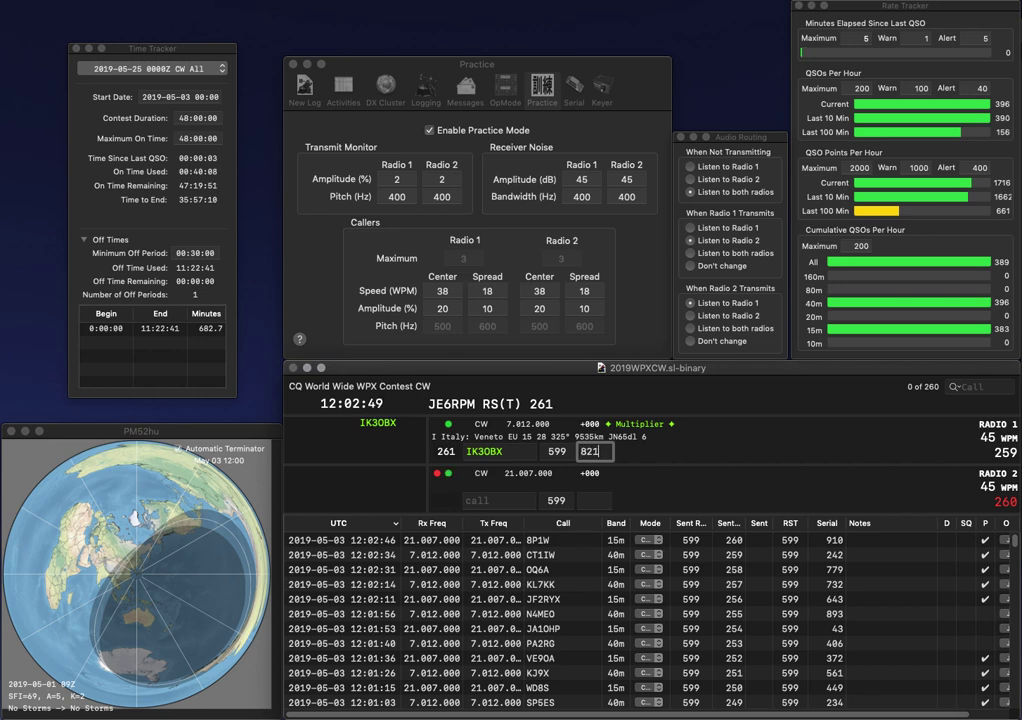
key("Return")
Step: Send KC4LNX as the Radio 2 callsign and K0PAI as the Radio 1 callsign
type("LNX")
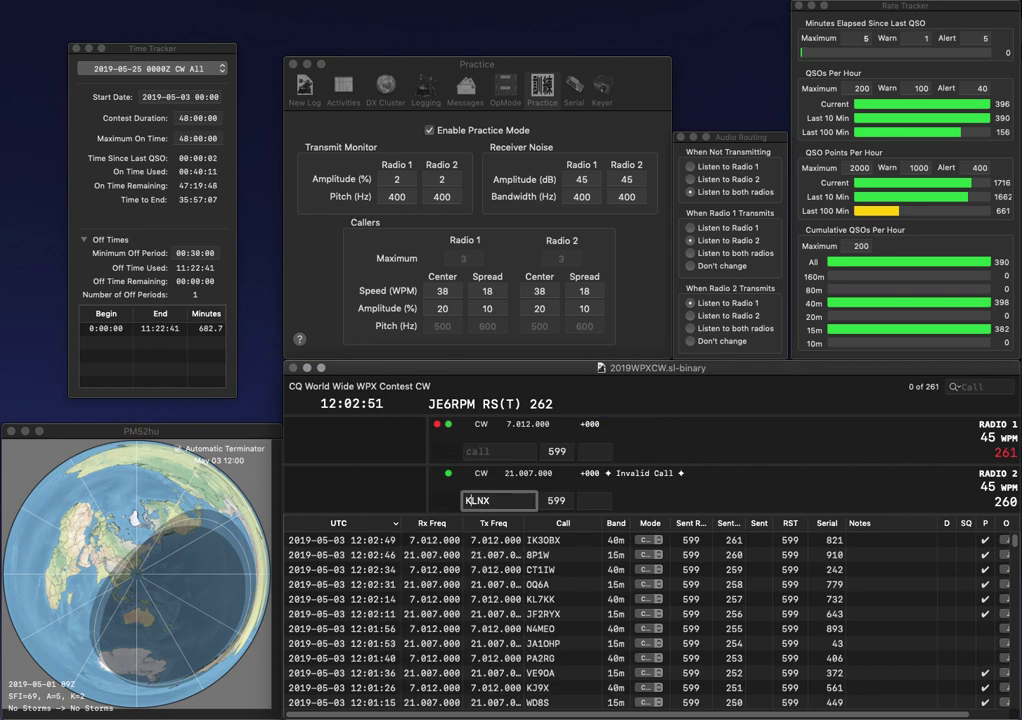
key("Return")
type("K0PAI")
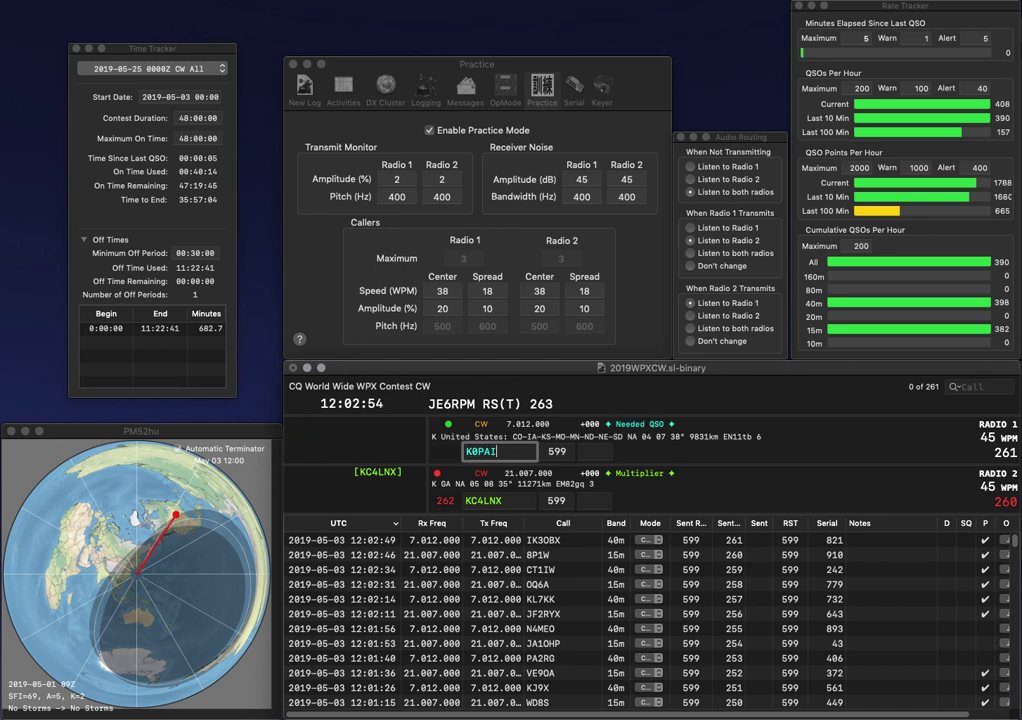
key("Down")
key("space")
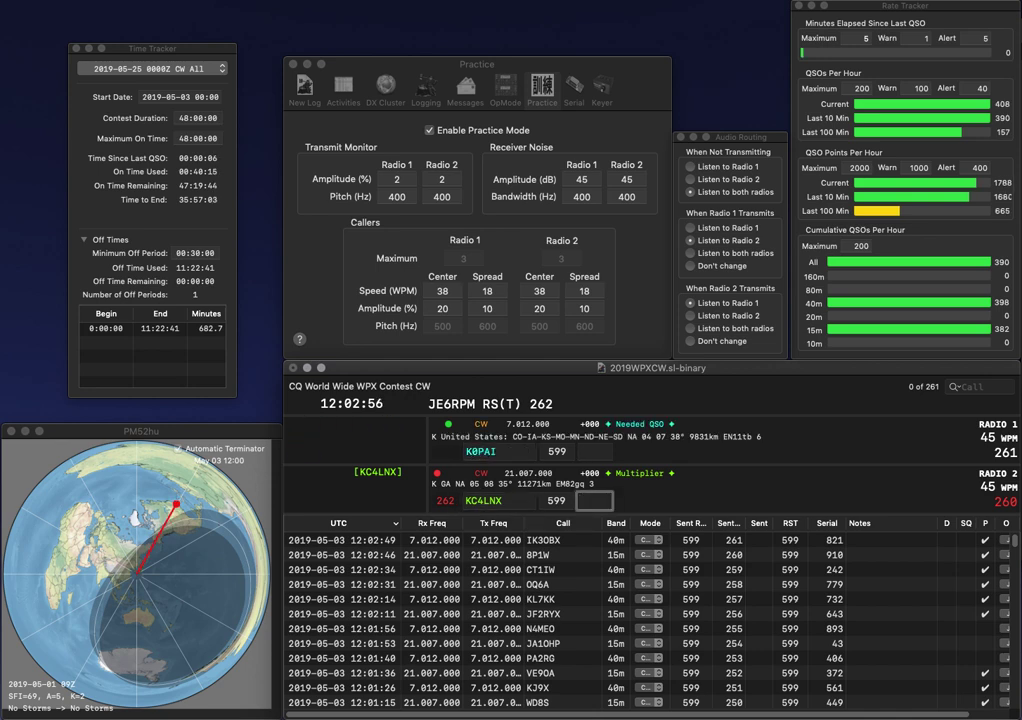
type("419")
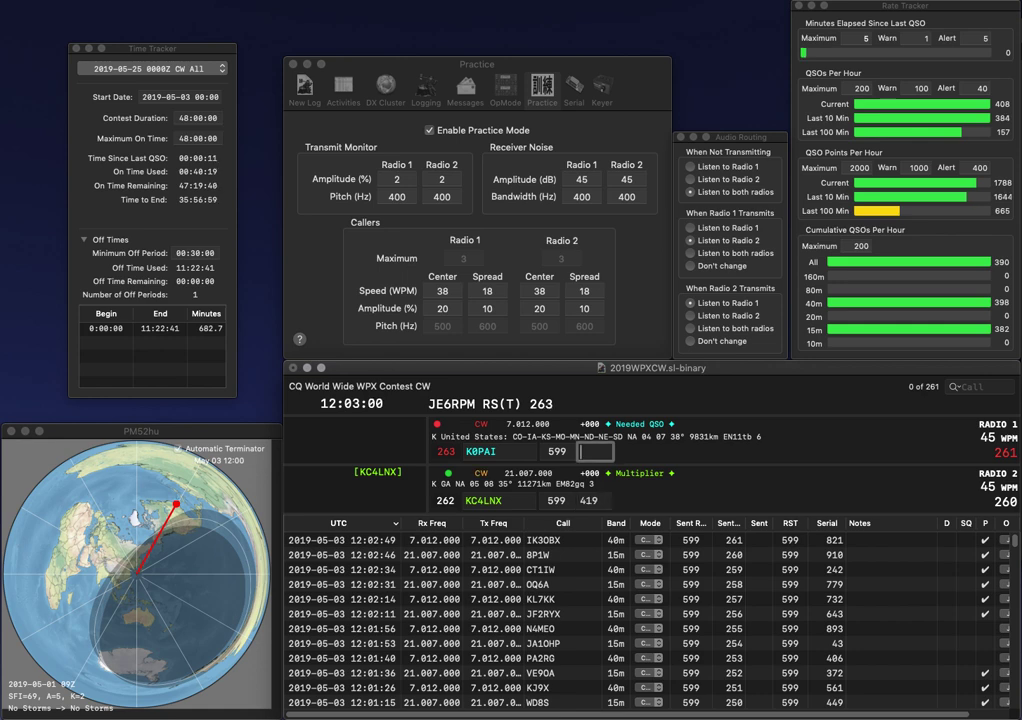
key("Return")
key("BackSpace")
type("9")
key("Delete")
type("J")
key("Return")
left_click(498, 500)
type("1SAX/")
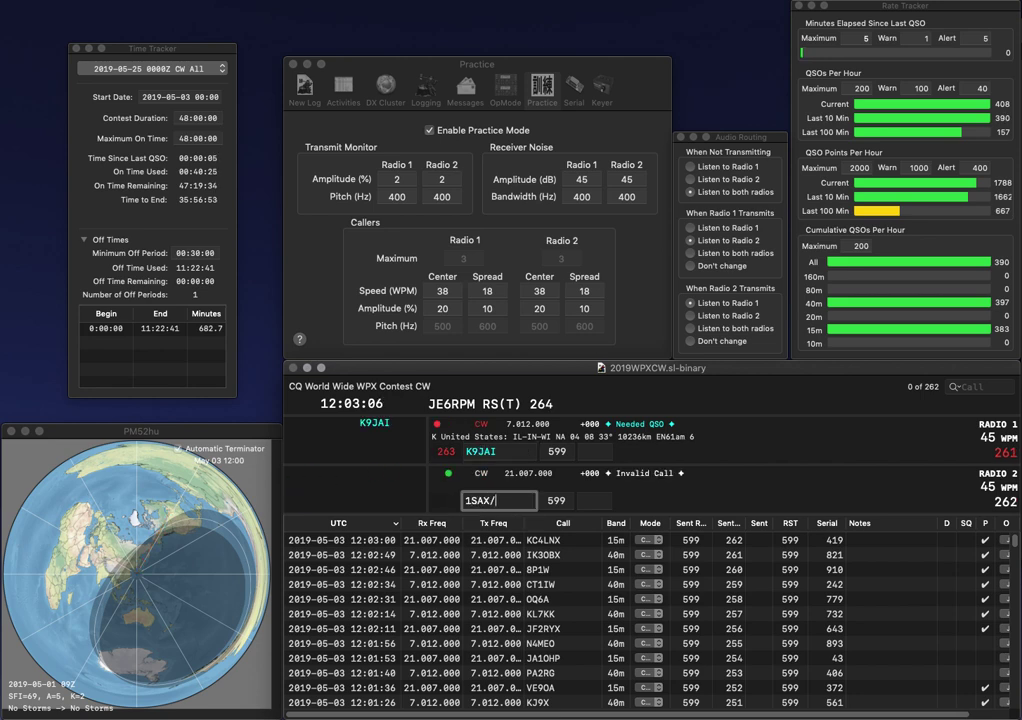
type("P")
key("Return")
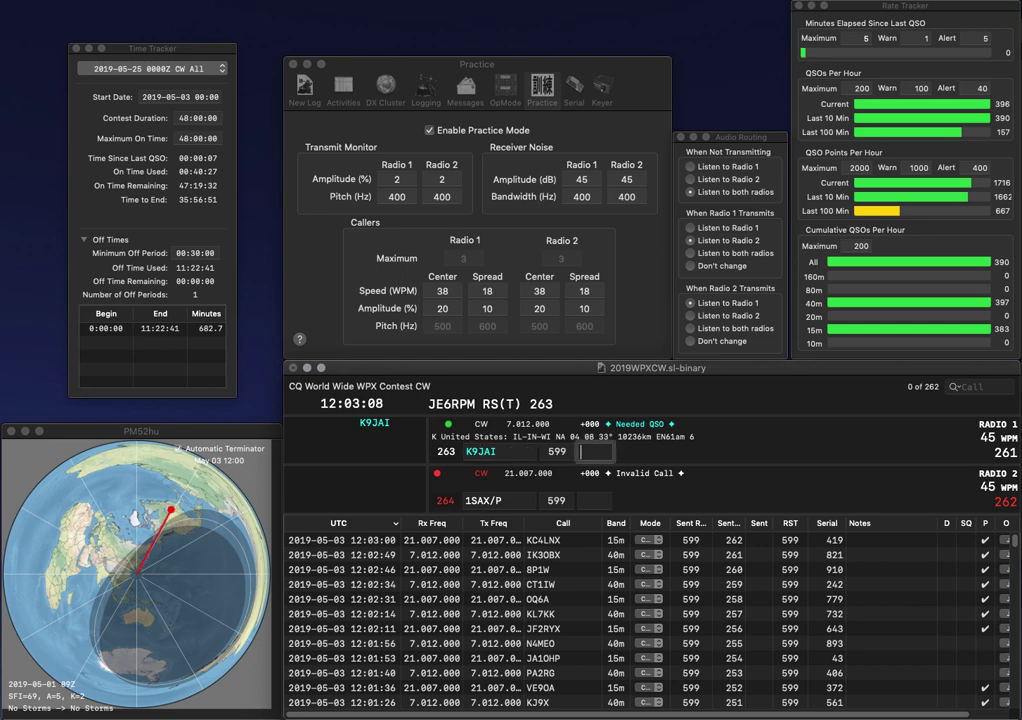
key("Return")
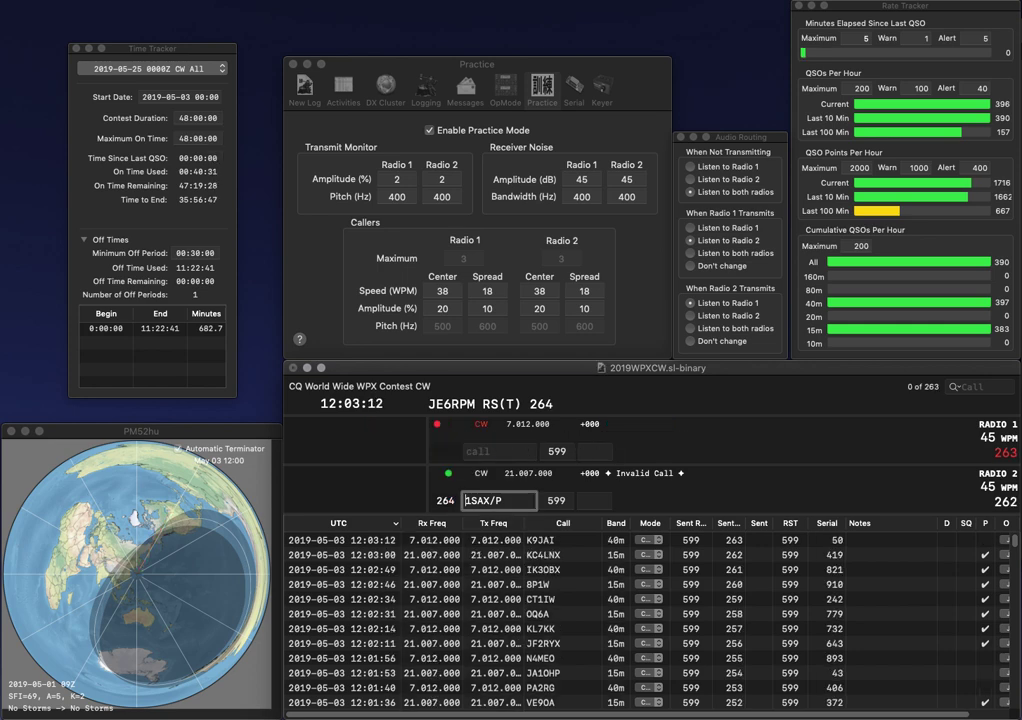
key("Delete")
type("DL")
type("2")
key("Return")
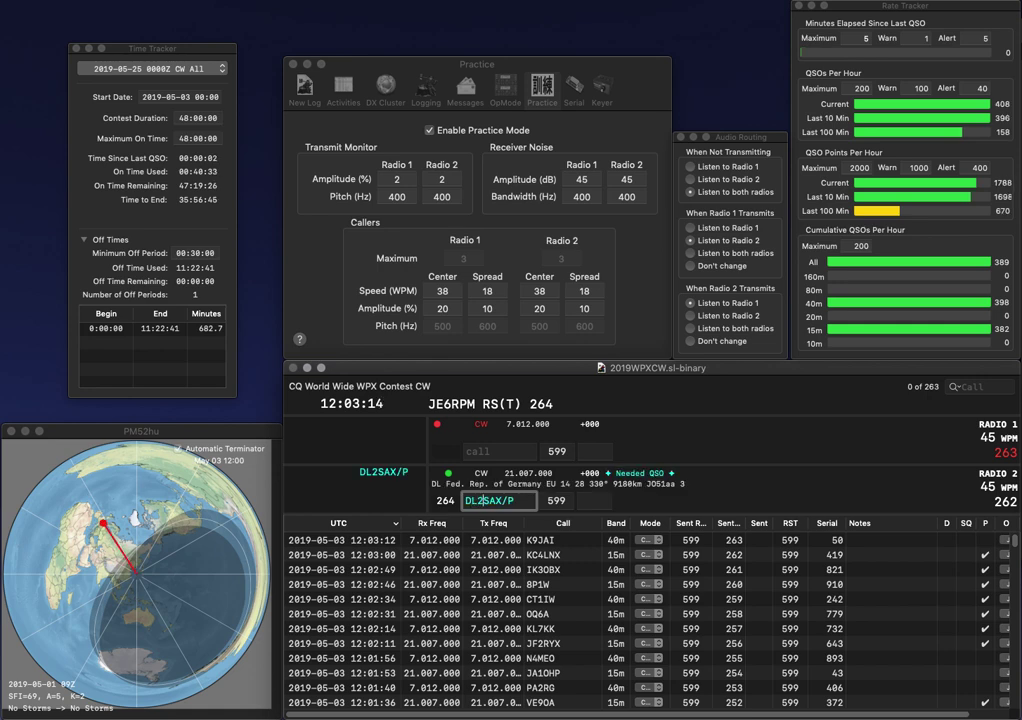
type("K6FI")
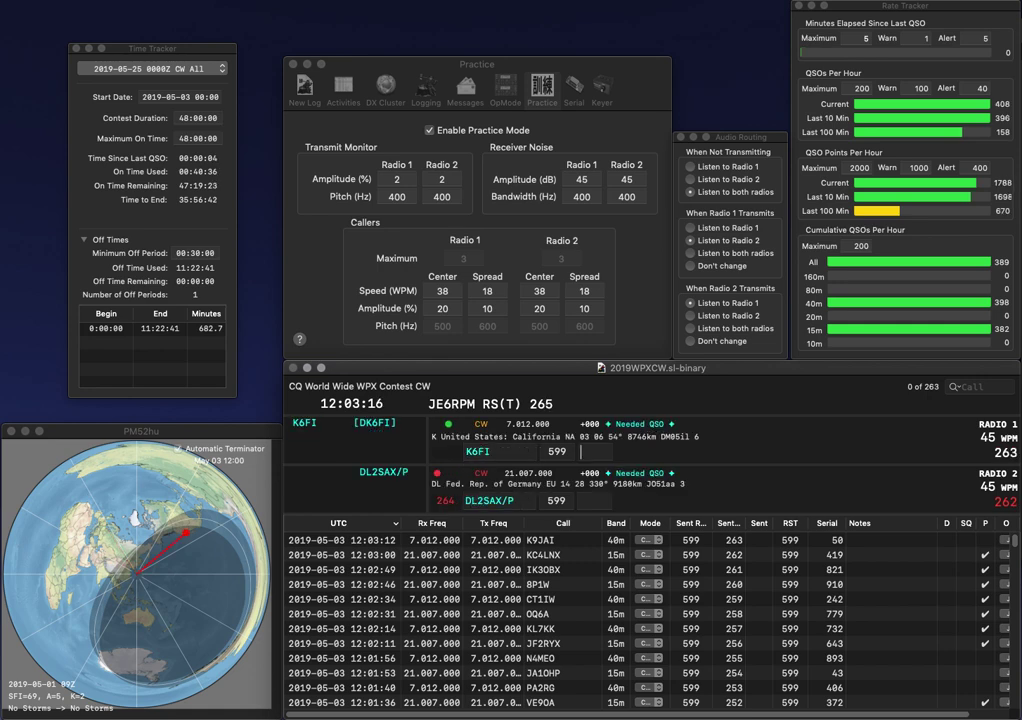
key("Return")
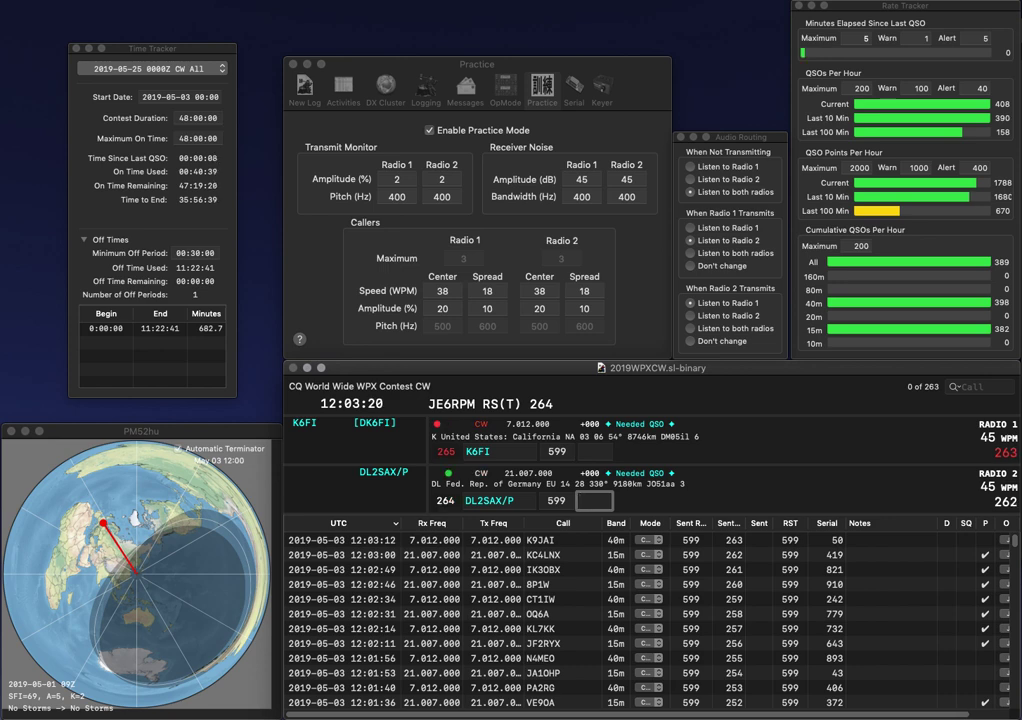
type("84")
key("Return")
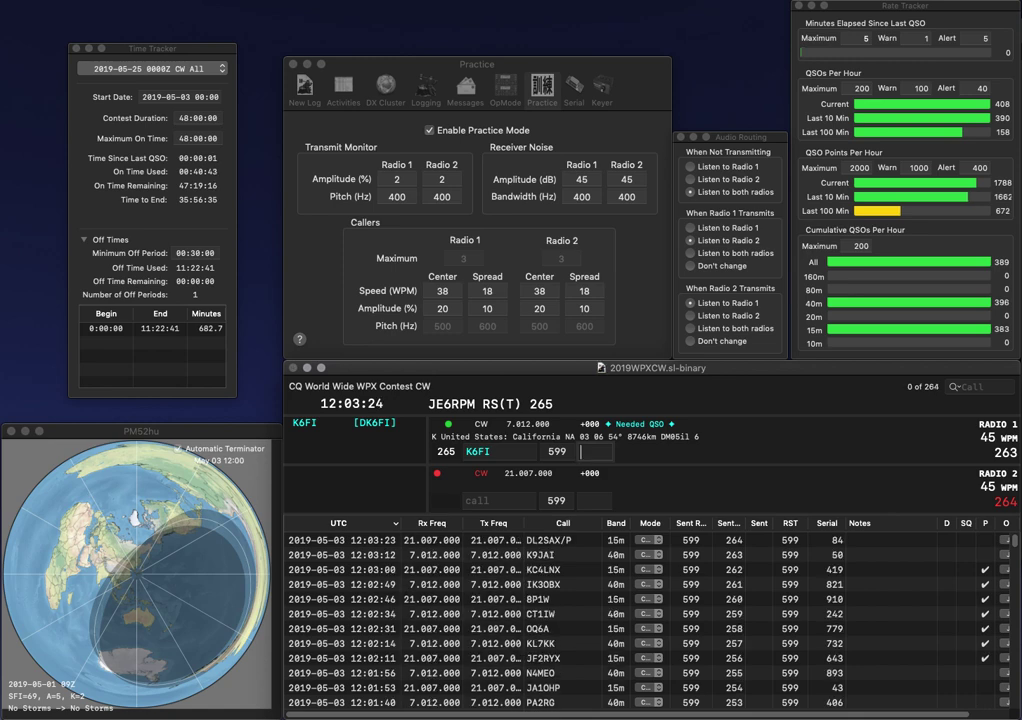
type("861")
key("Return")
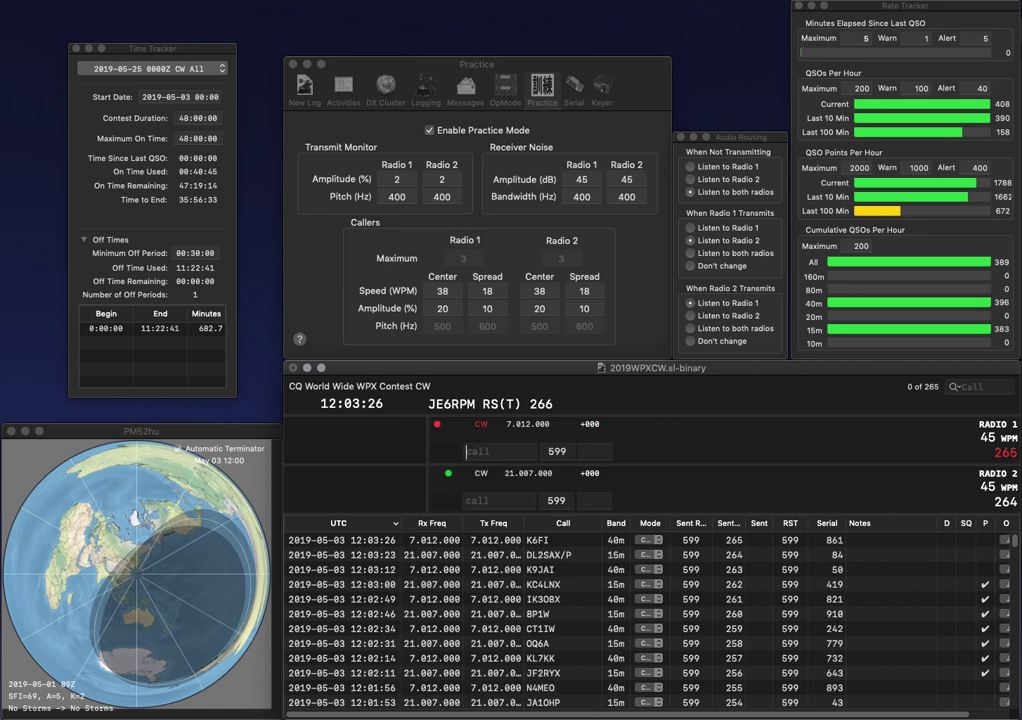
type("0CBO")
type("G")
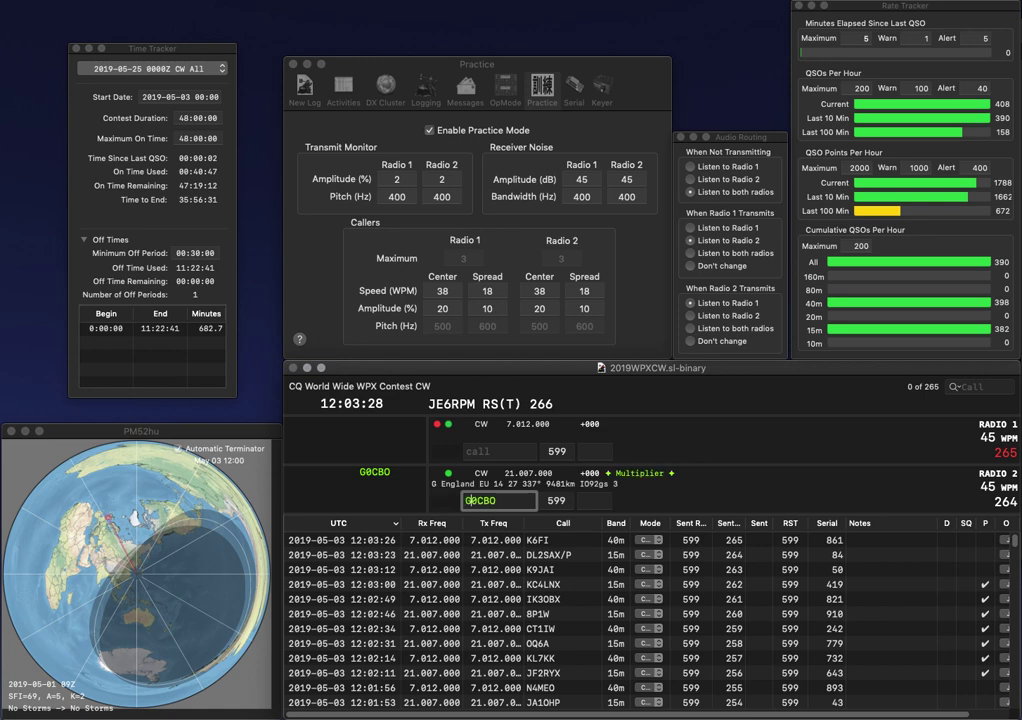
key("Return")
type("N9RU")
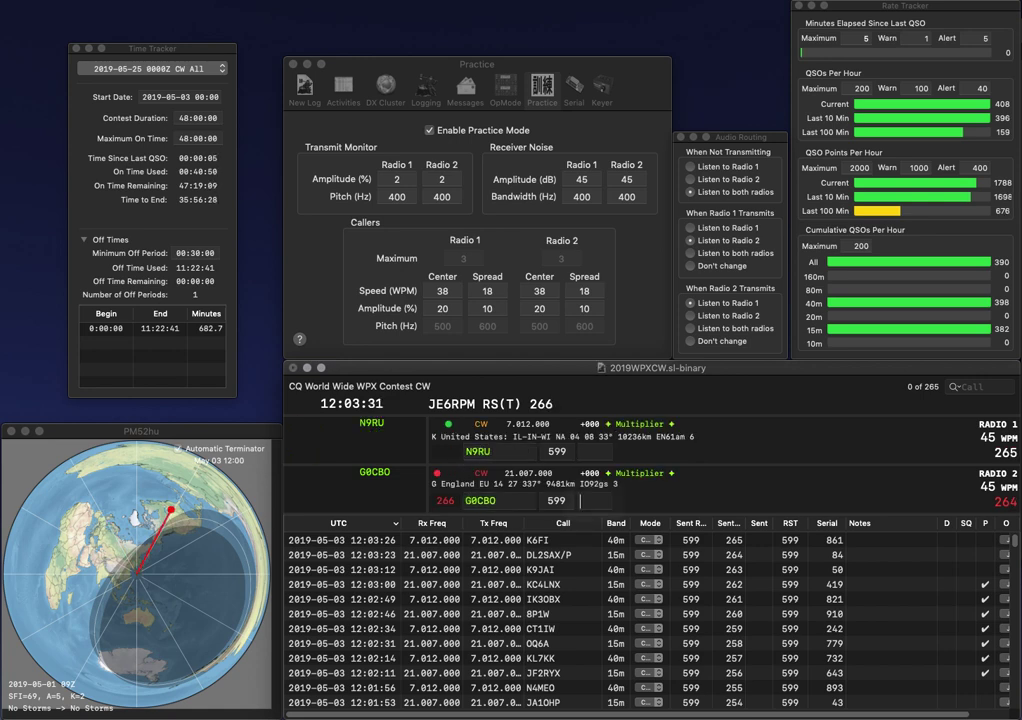
key("Return")
key("space")
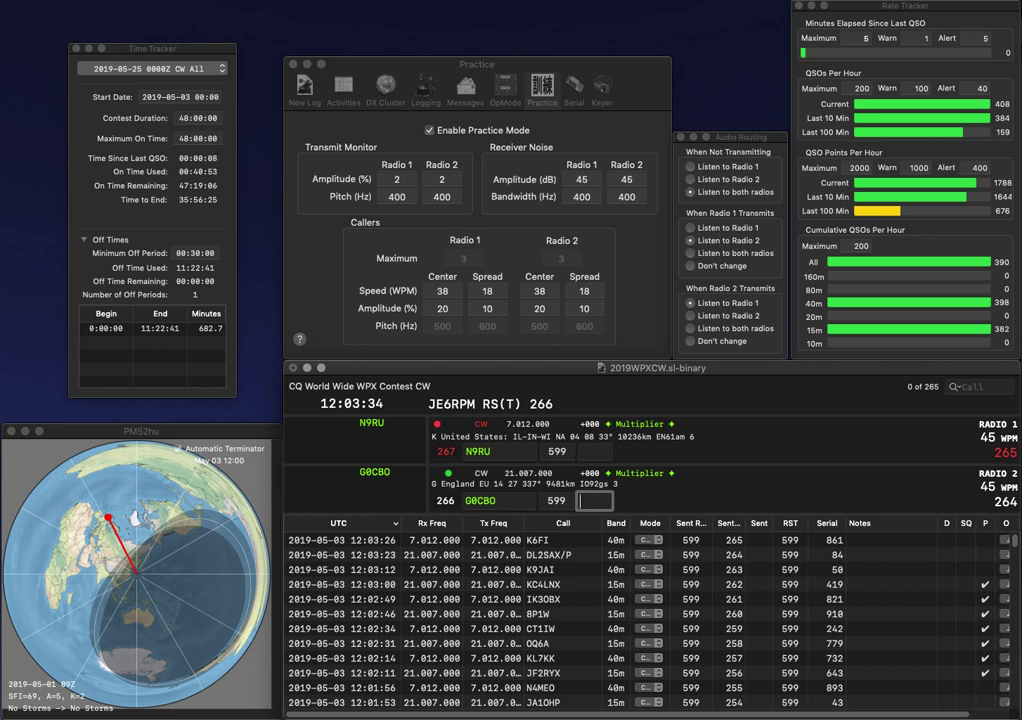
type("72")
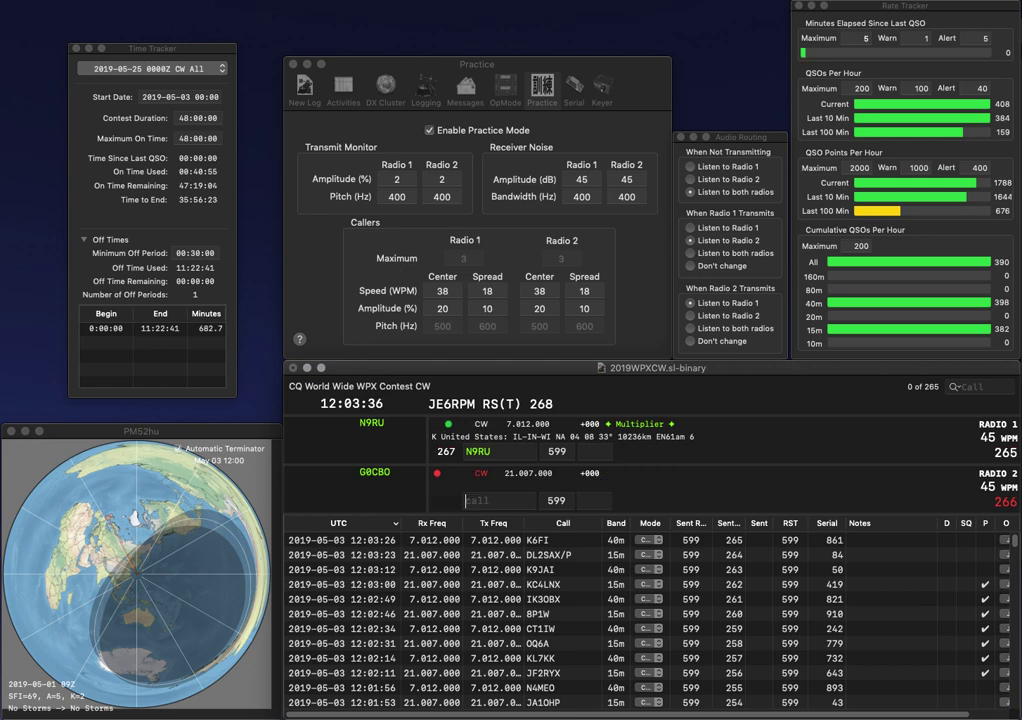
key("Return")
type("515")
key("Return")
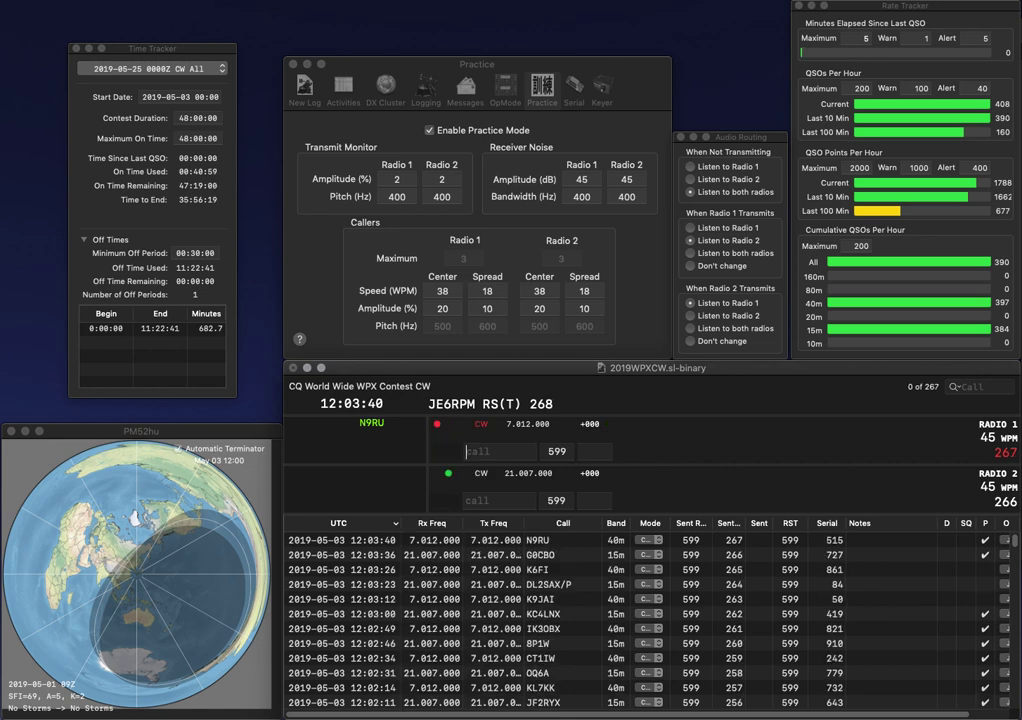
Step: Send W9DM as the Radio 2 callsign and the partial call SN on Radio 1
type("W9DM")
key("Return")
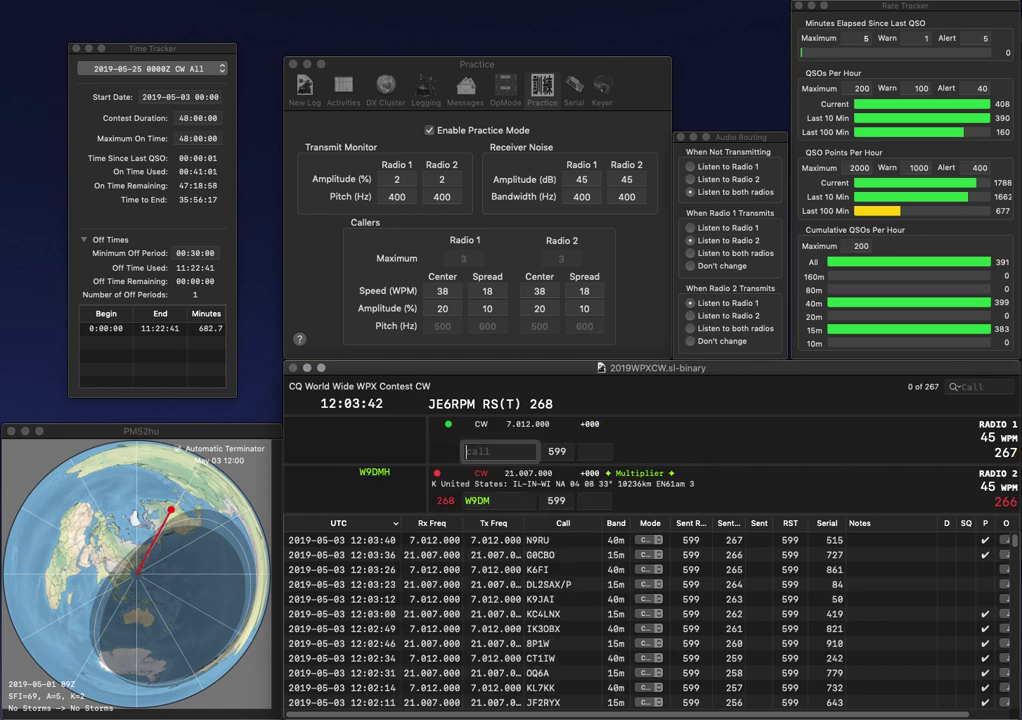
type("S")
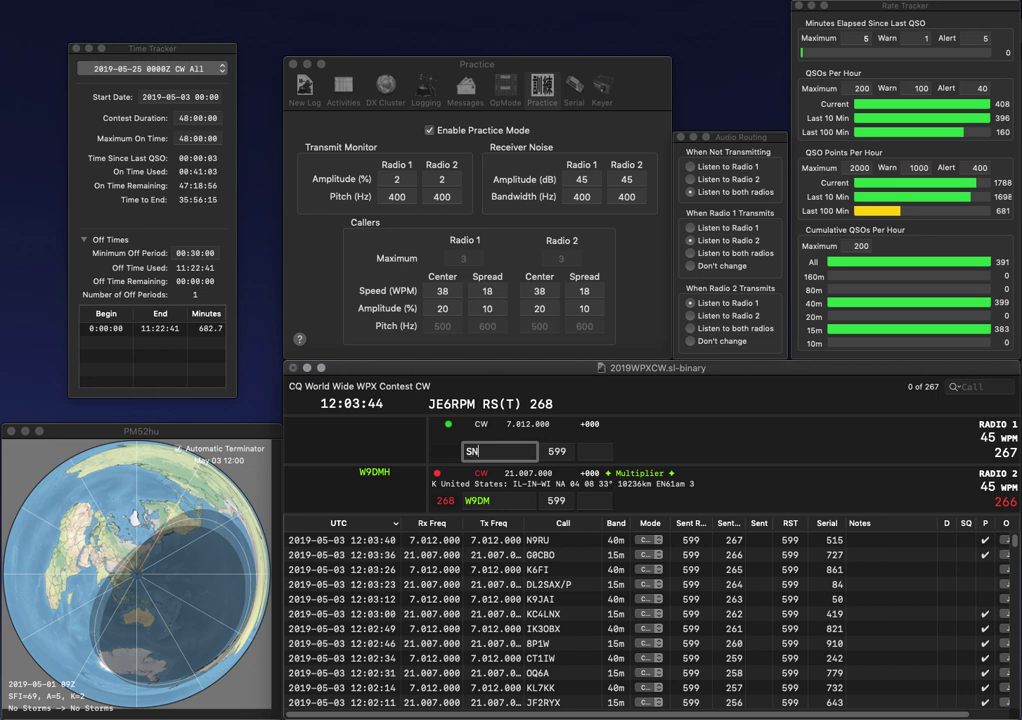
type("N")
key("Return")
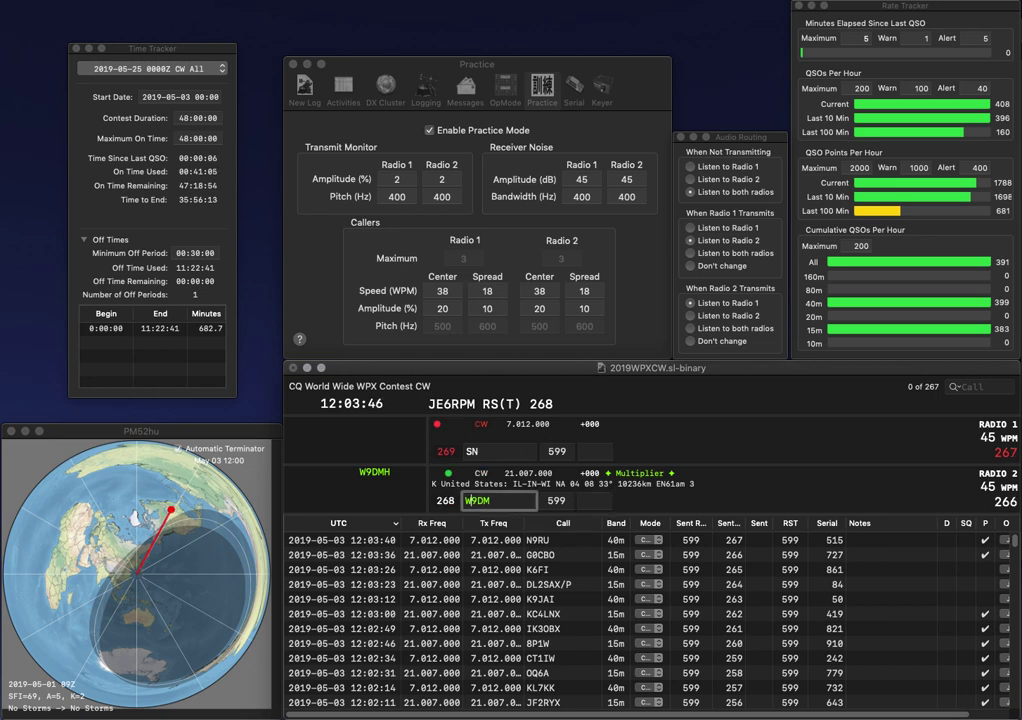
key("Delete")
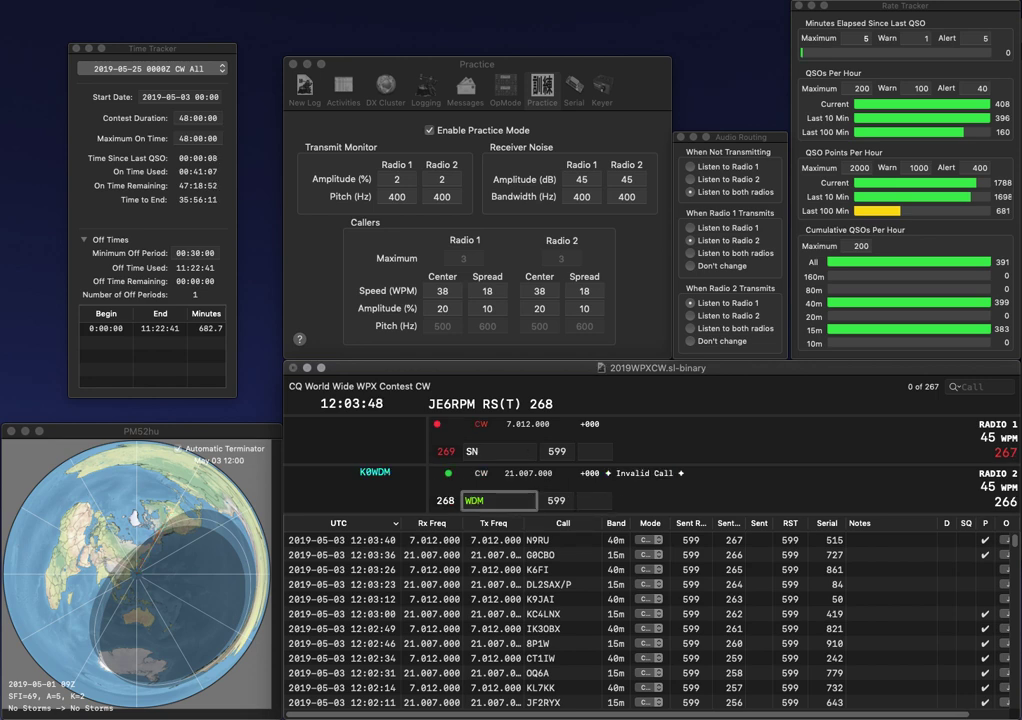
type("9")
key("Delete")
type("B")
key("Return")
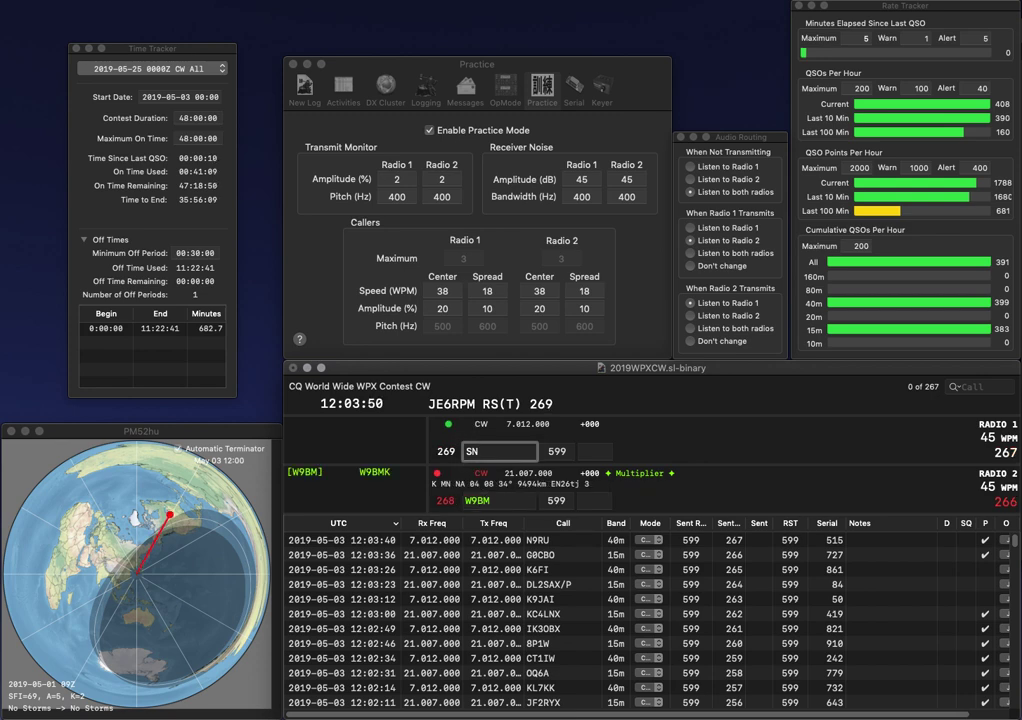
type("6O")
key("Return")
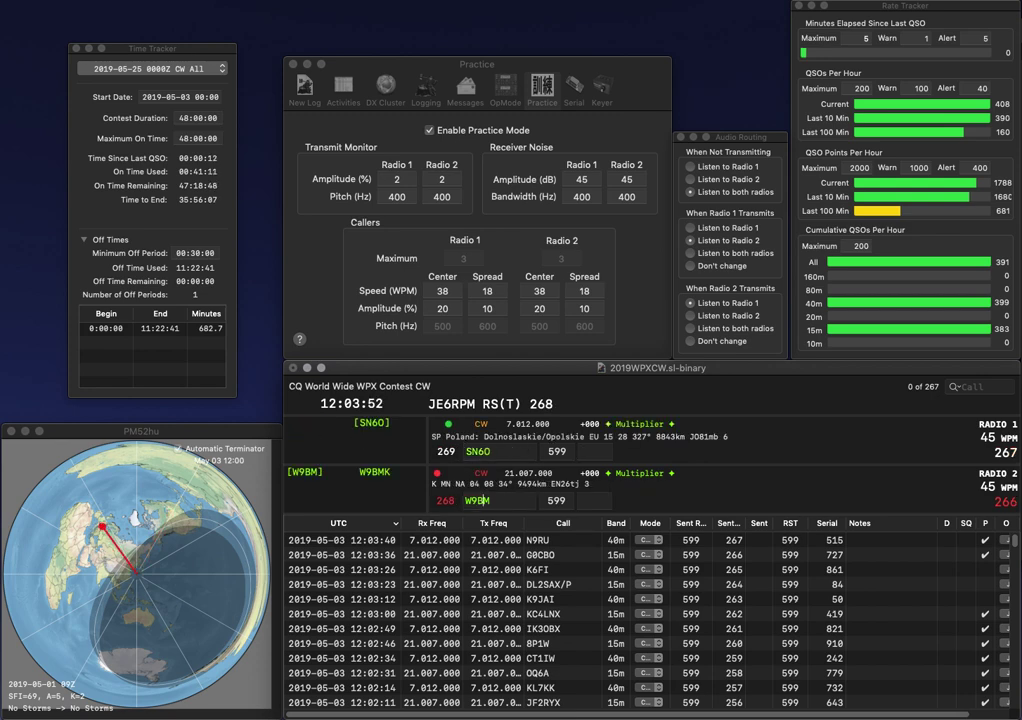
key("space")
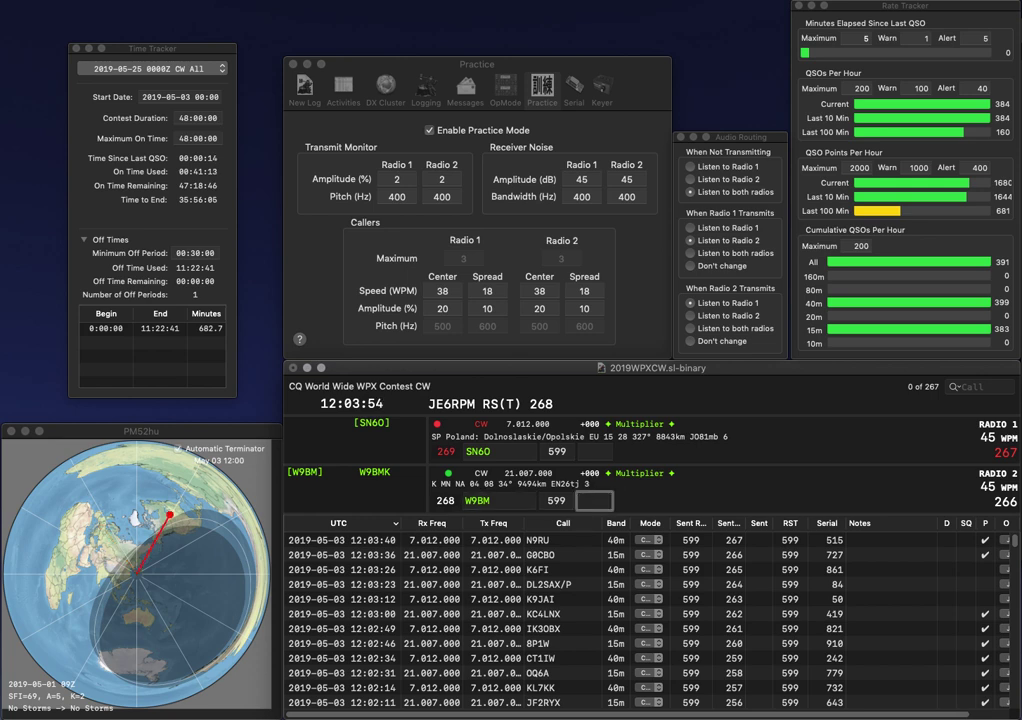
type("852")
key("Return")
type("468")
key("Return")
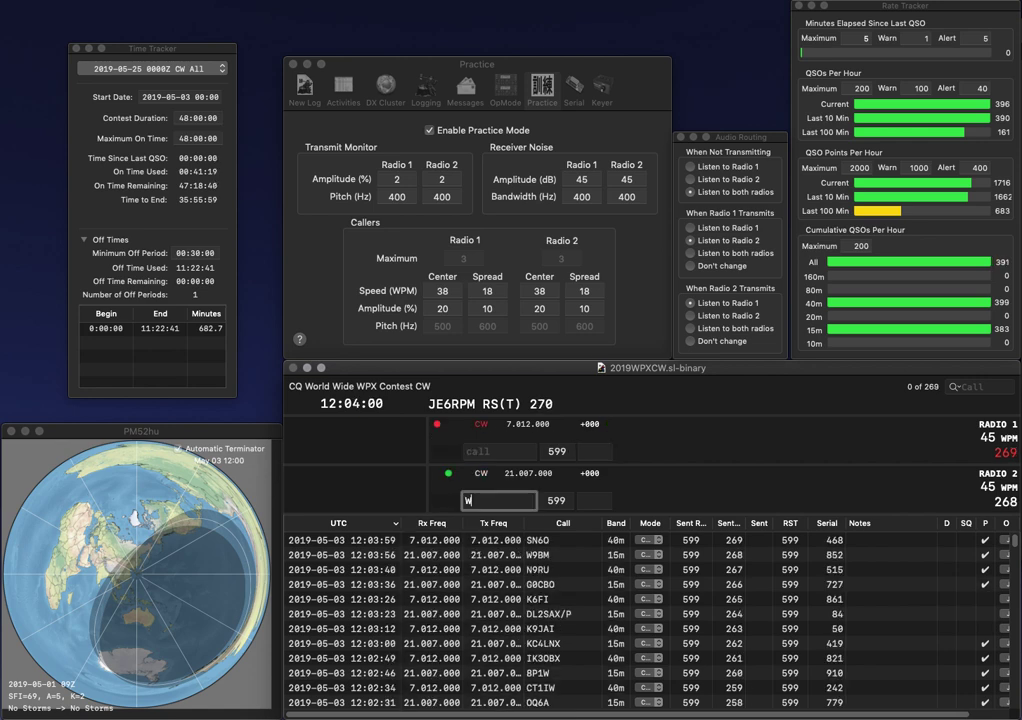
Step: Send W4AWB as the Radio 2 callsign and N4PY as the Radio 1 callsign
type("W4AWB")
key("Return")
type("N4PY")
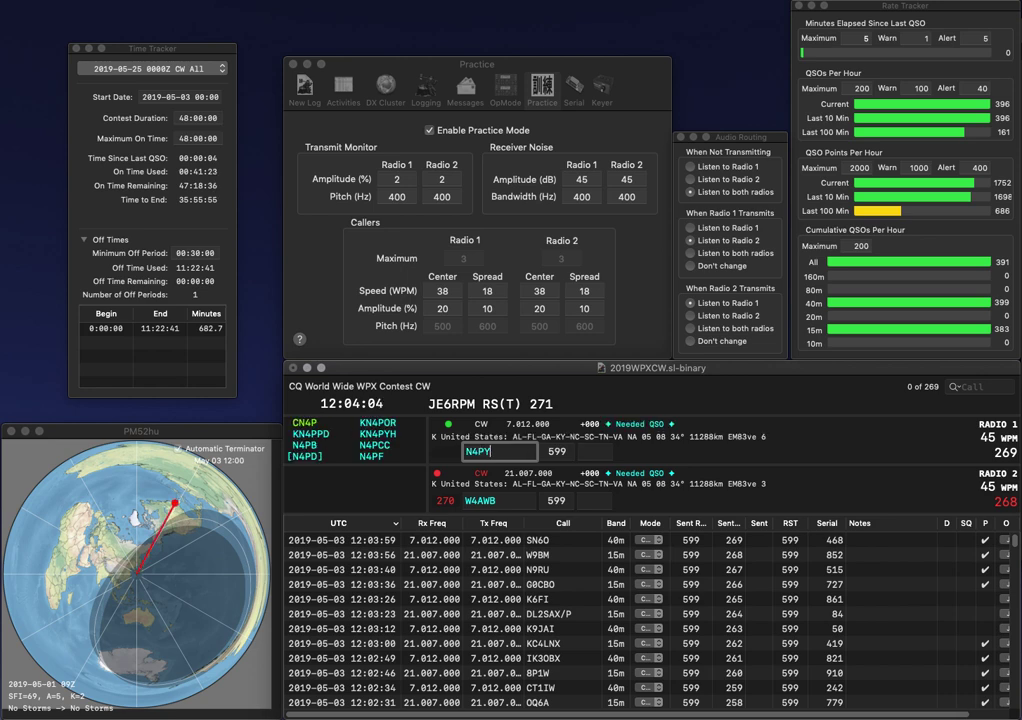
key("Return")
key("space")
key("Left")
key("Left")
key("Delete")
type("U")
key("Return")
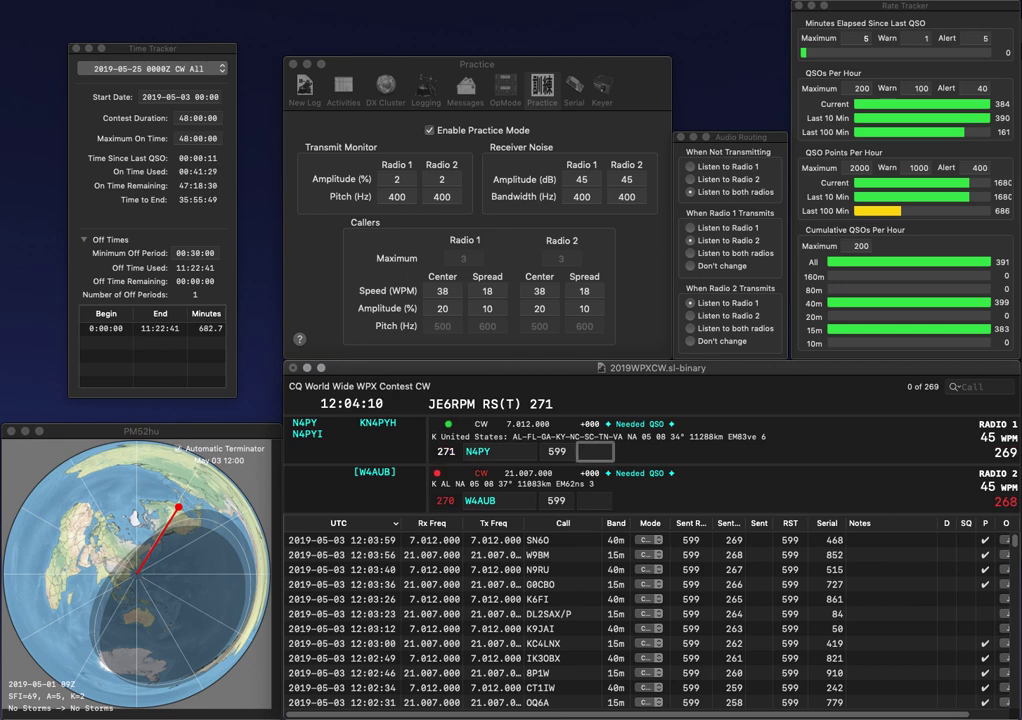
type("123")
key("Return")
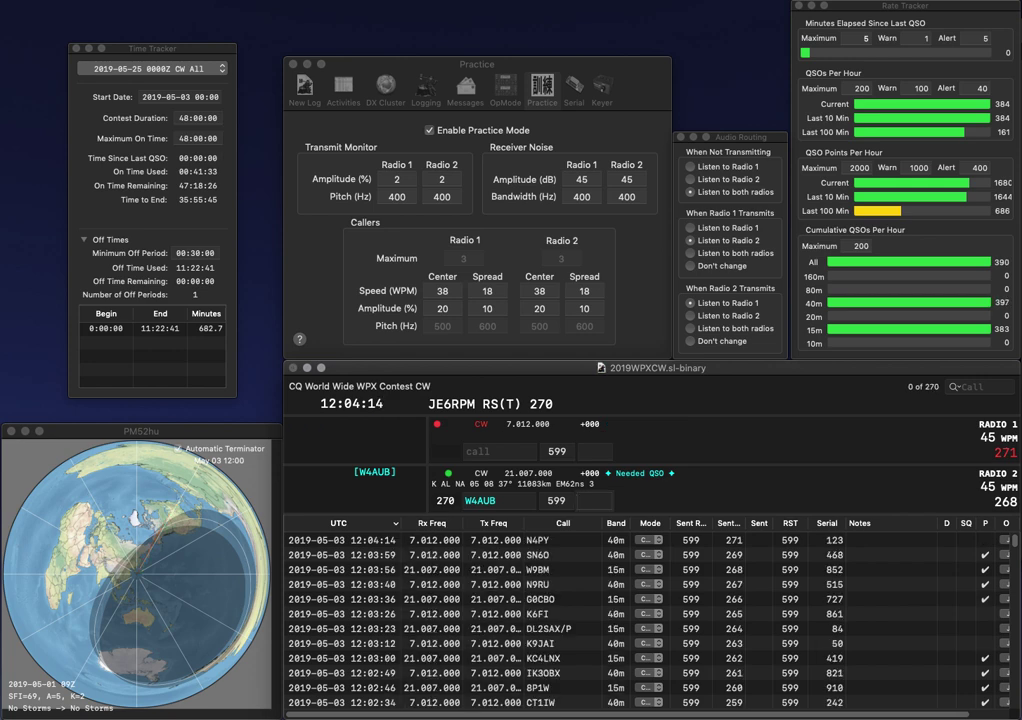
left_click(594, 500)
type("40")
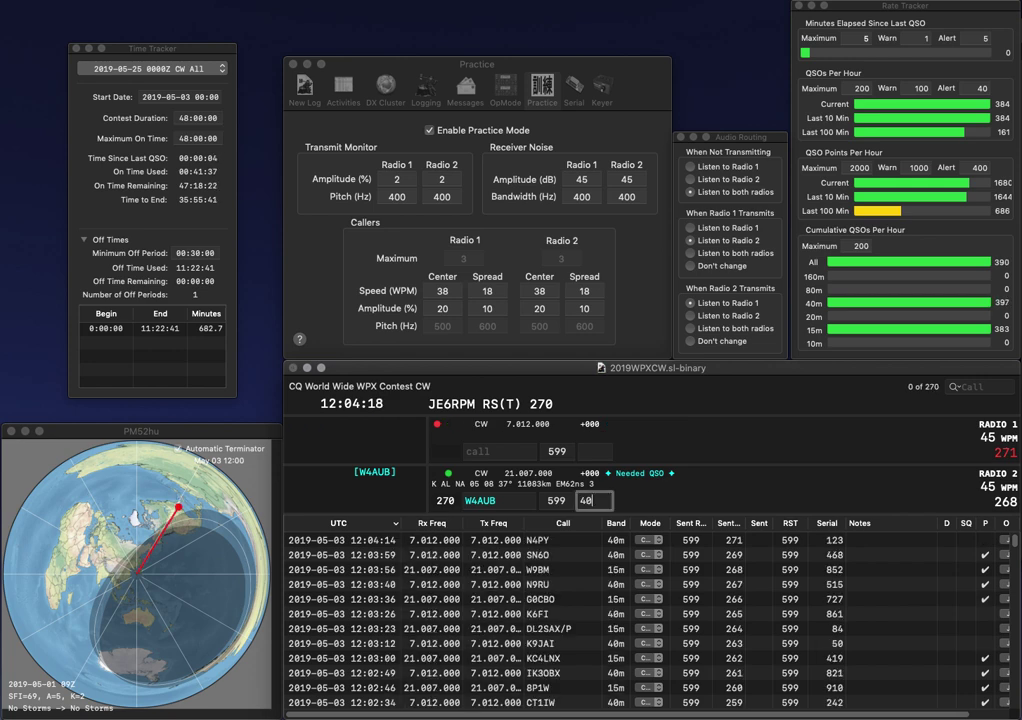
key("Return")
type("WE7G")
key("Return")
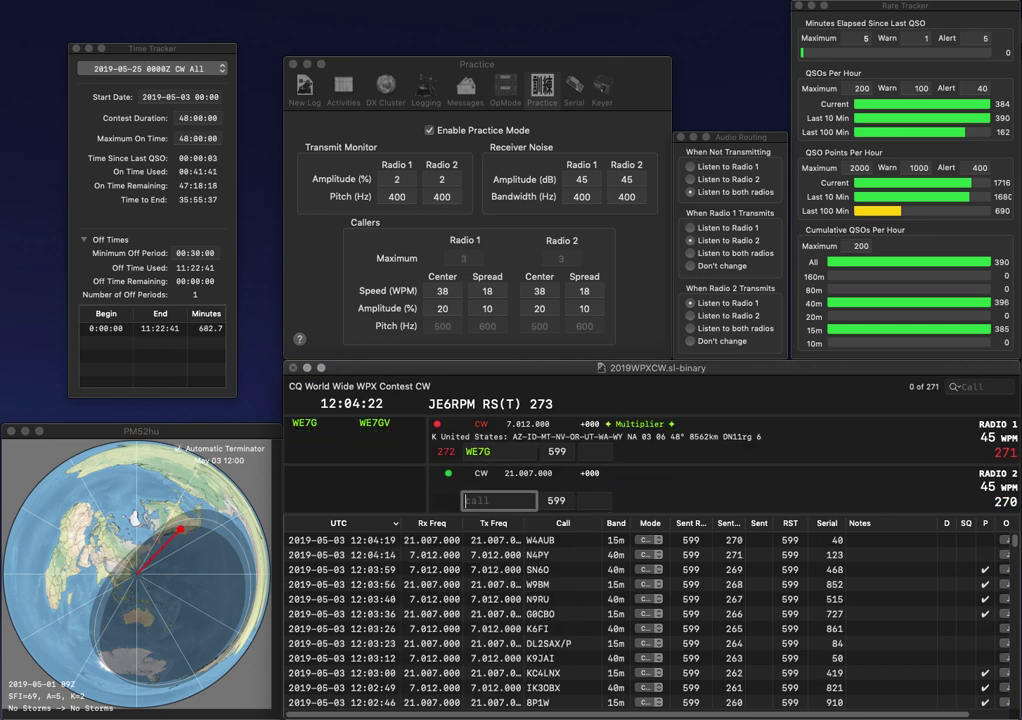
type("DL6JF")
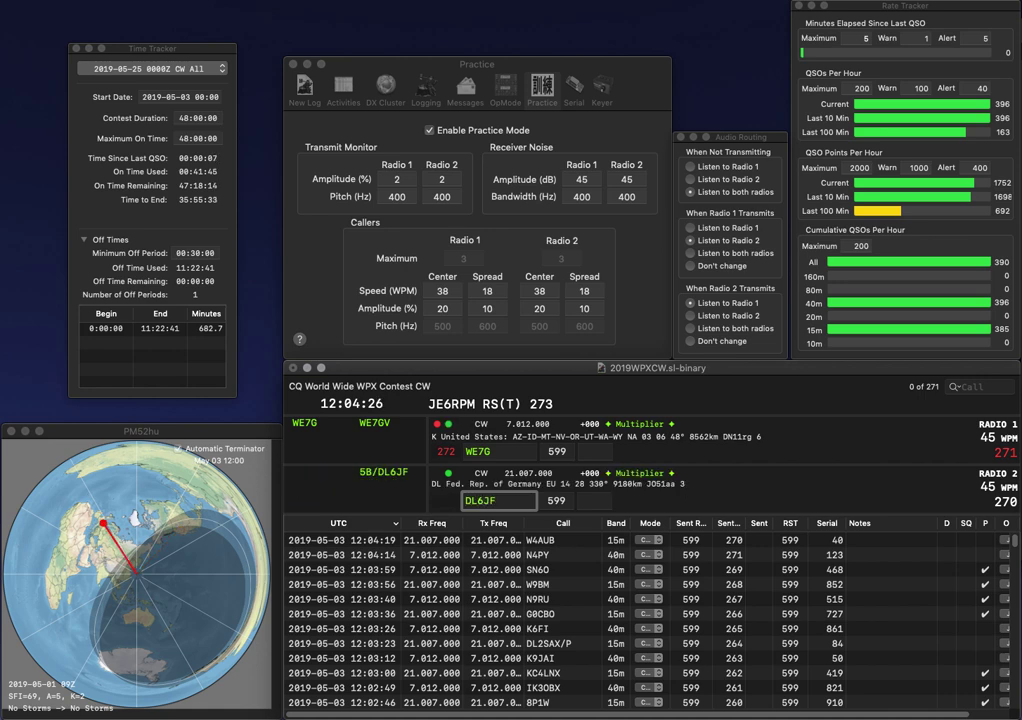
key("super+Left")
type("5B")
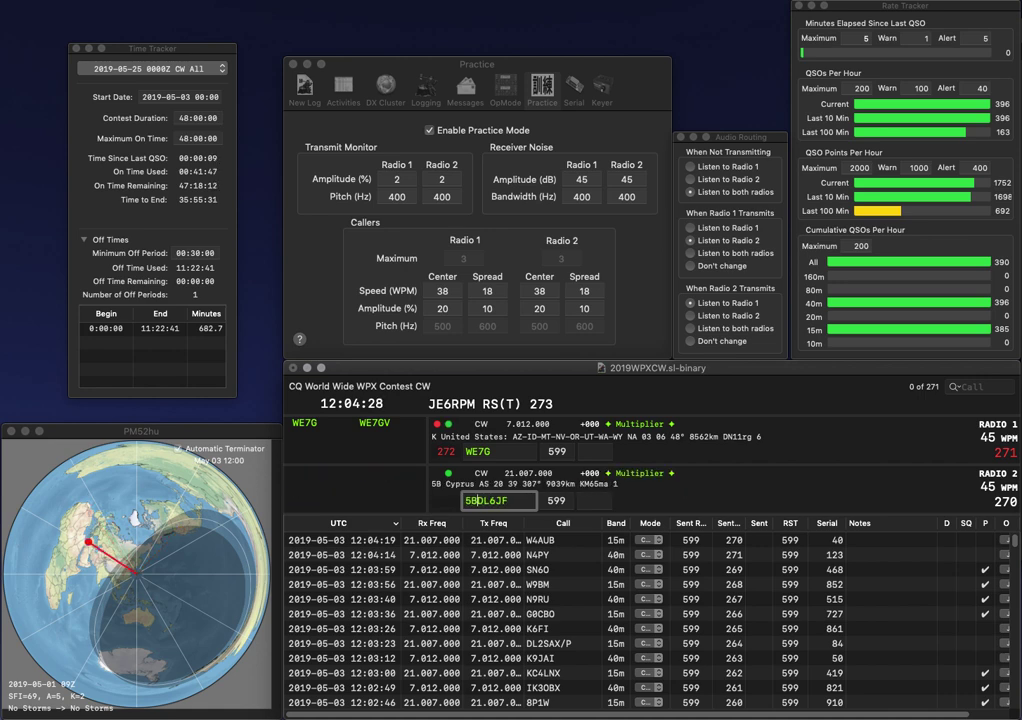
type("/")
key("Return")
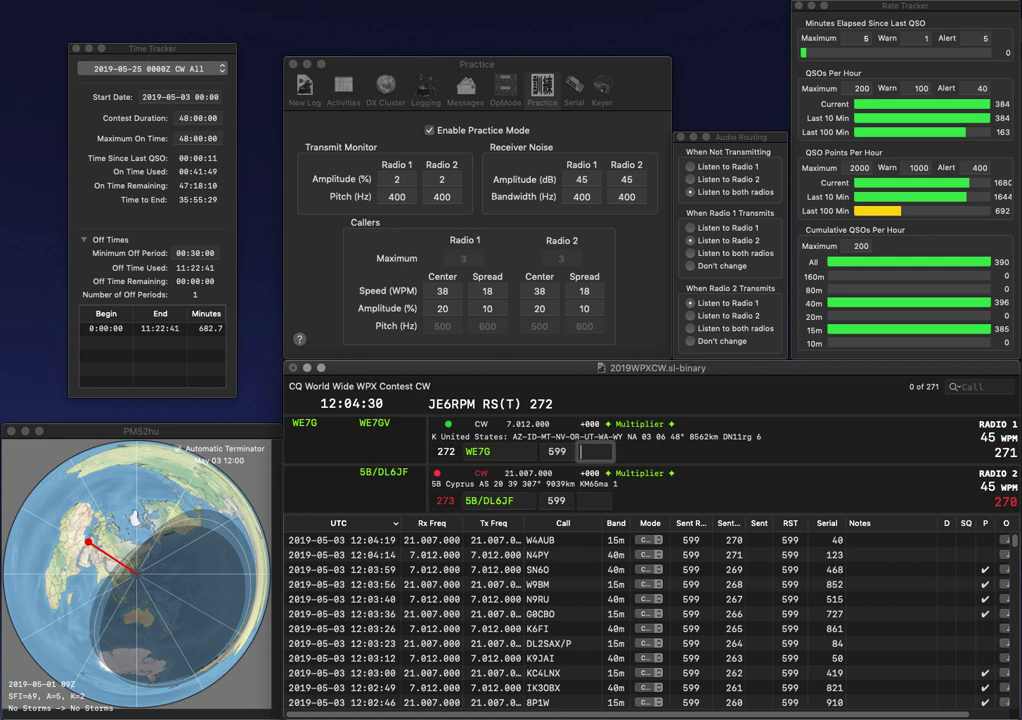
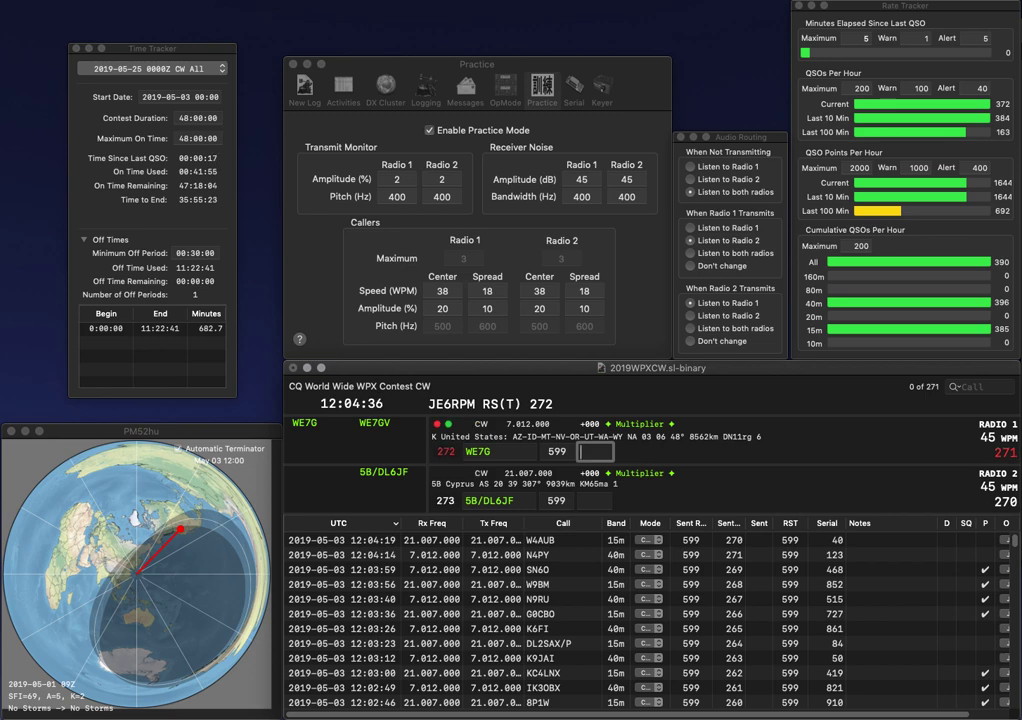
type("512")
key("Return")
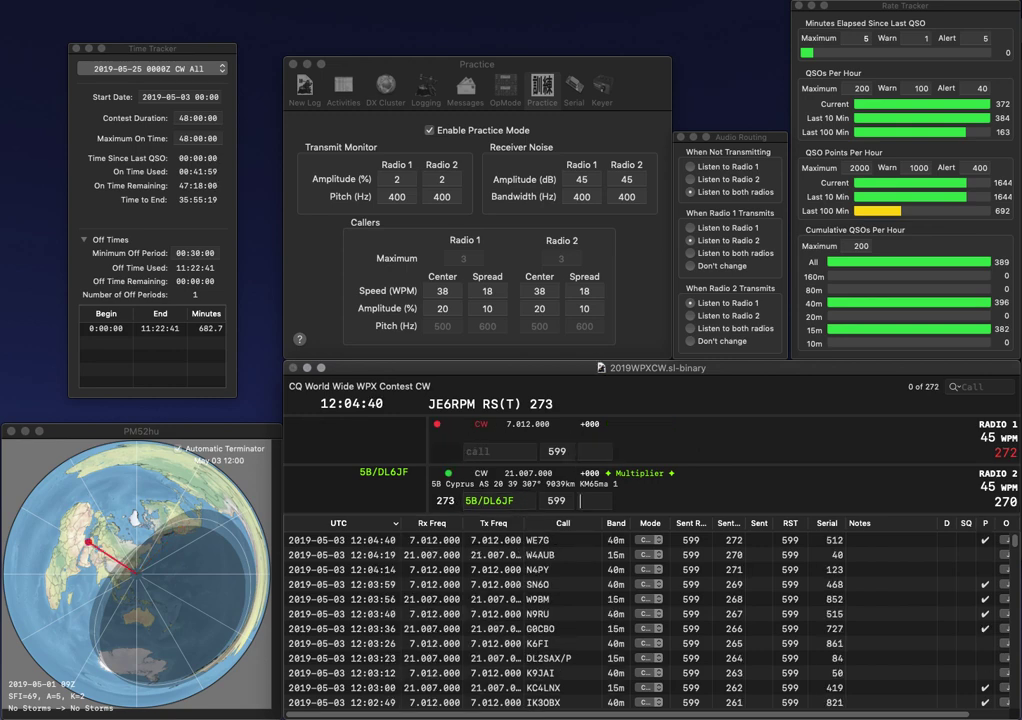
type("182")
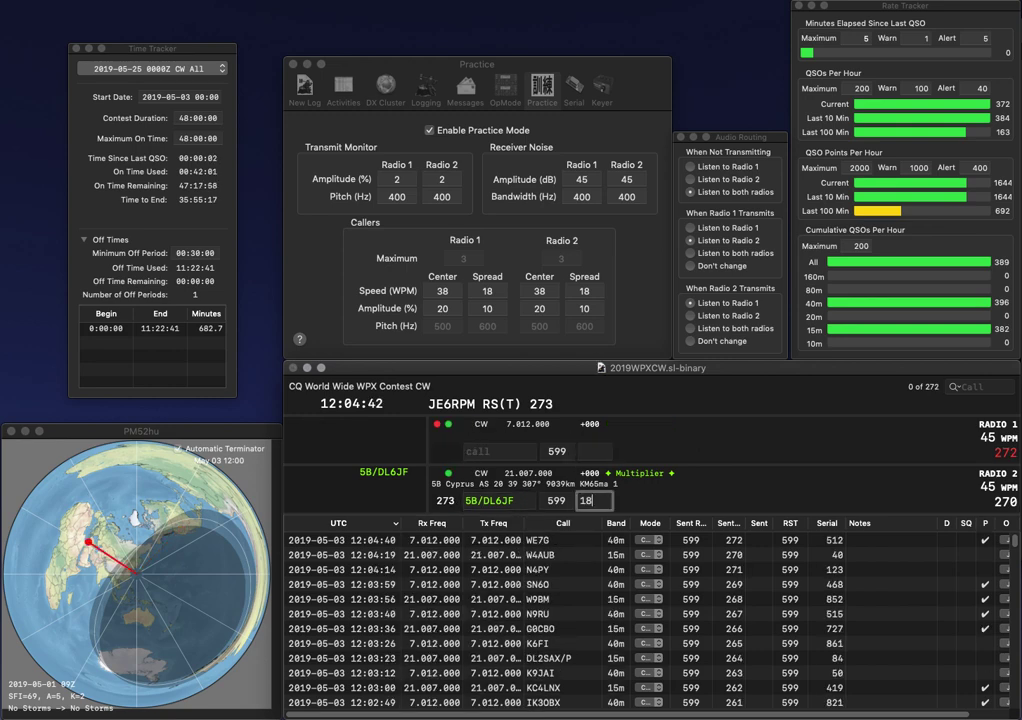
key("Return")
Step: Send DL4A as the Radio 1 callsign and JS3CTQ as the Radio 2 callsign
type("DL4A")
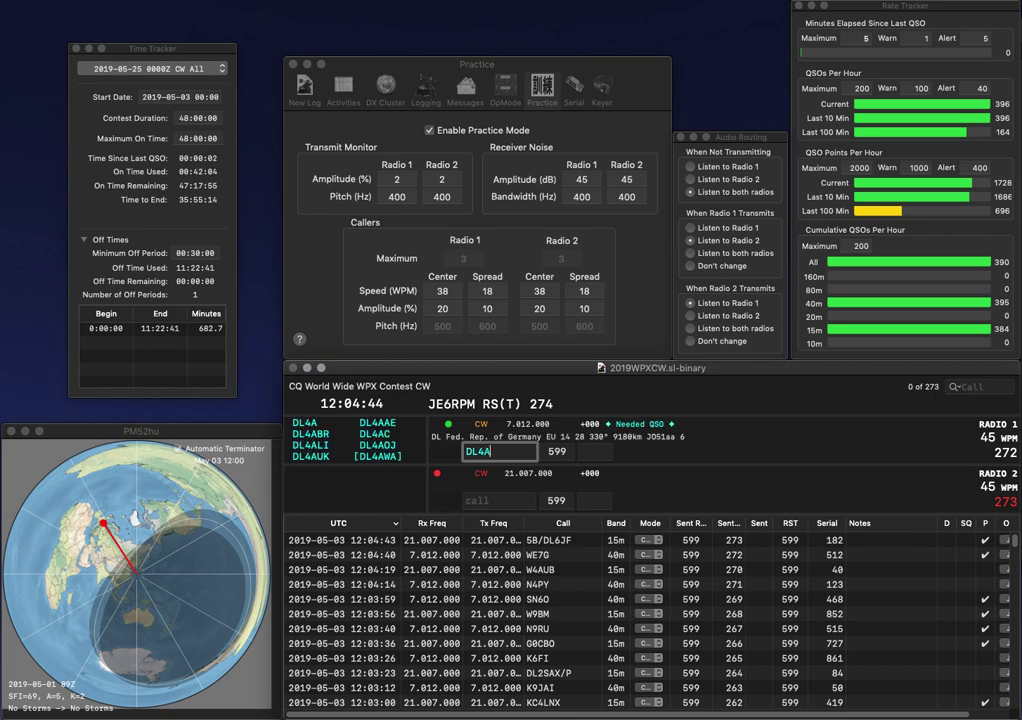
key("Return")
type("J")
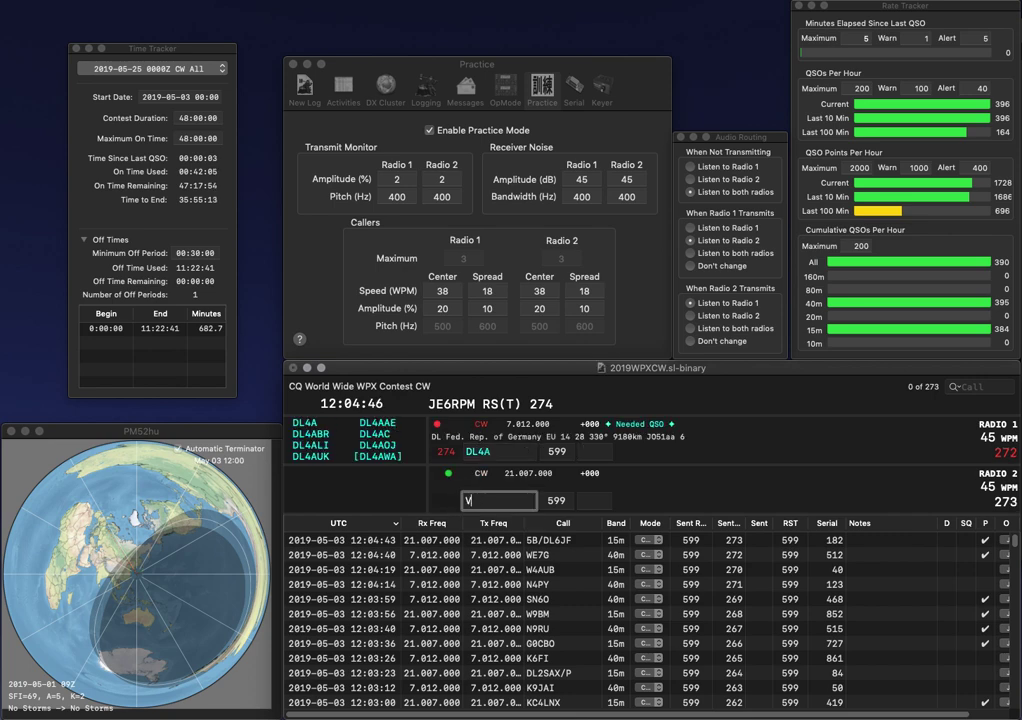
type("S4CTQ")
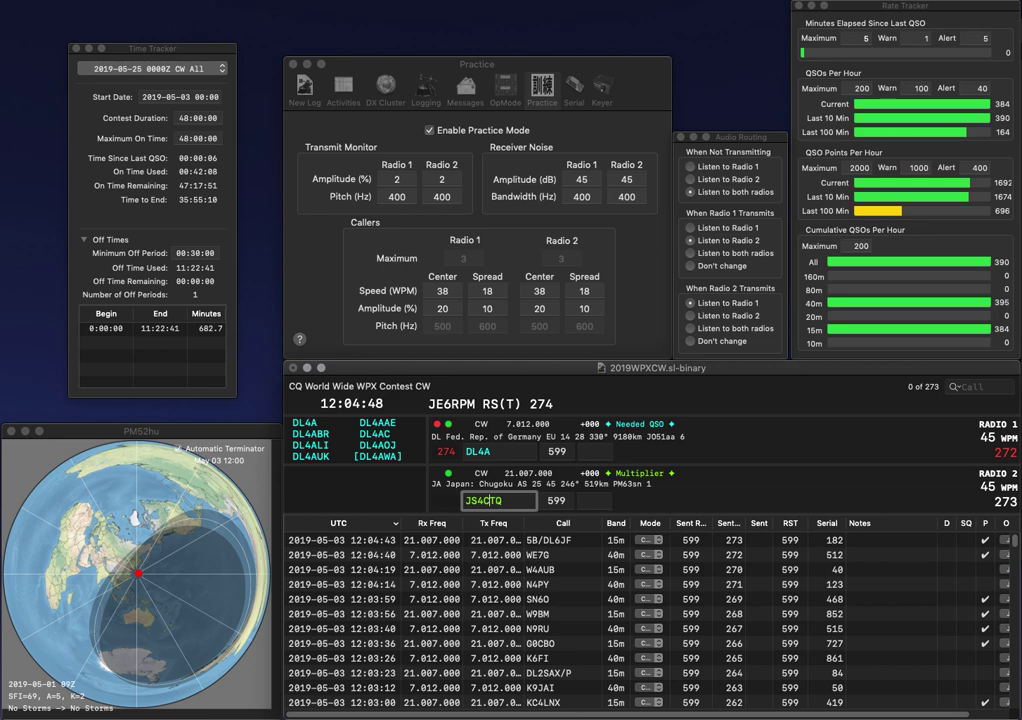
key("Left")
key("BackSpace")
type("3")
key("Return")
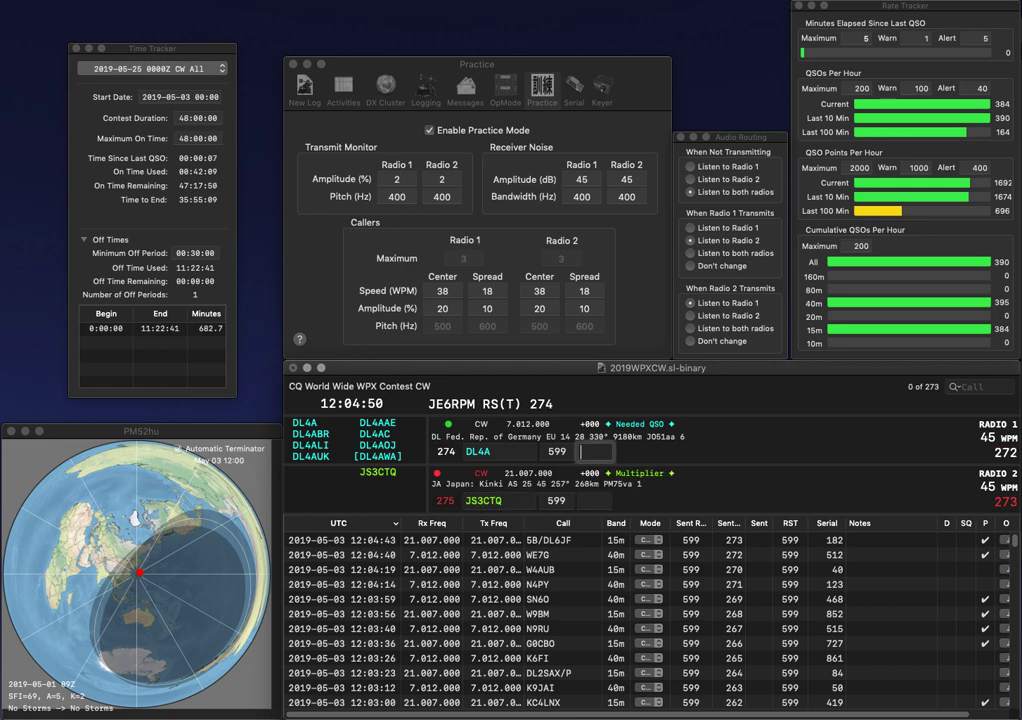
key("space")
key("Left")
key("Left")
key("BackSpace")
type("R")
key("Return")
key("space")
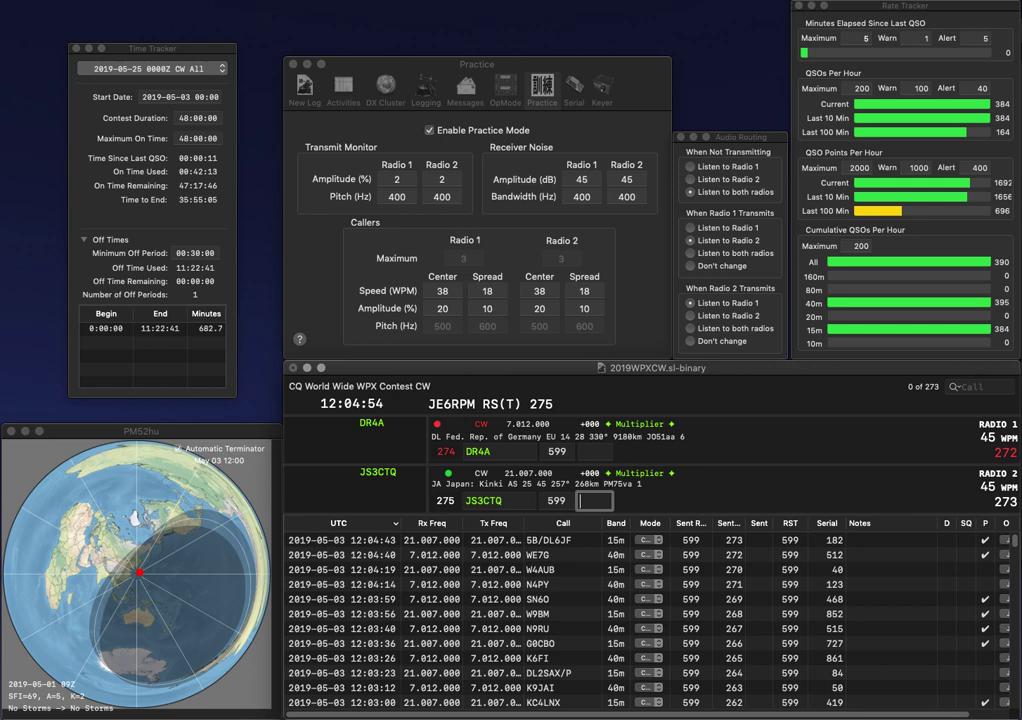
type("365")
key("Return")
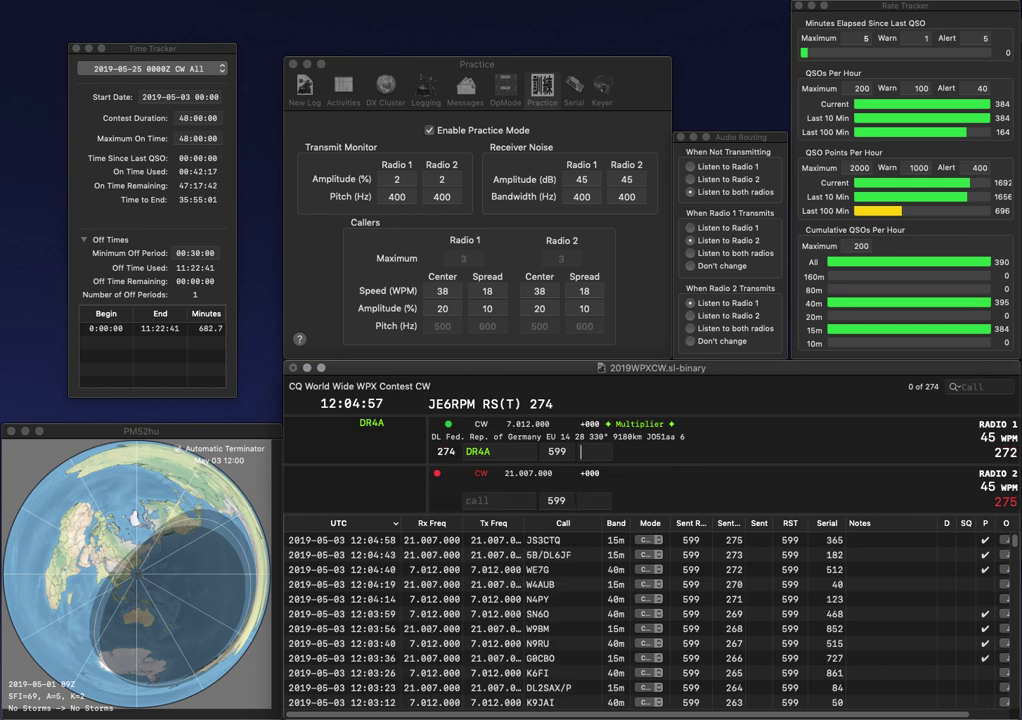
Step: Log DR4A with received serial 588 on Radio 1 and send the partial callsign 0U on Radio 2
type("588")
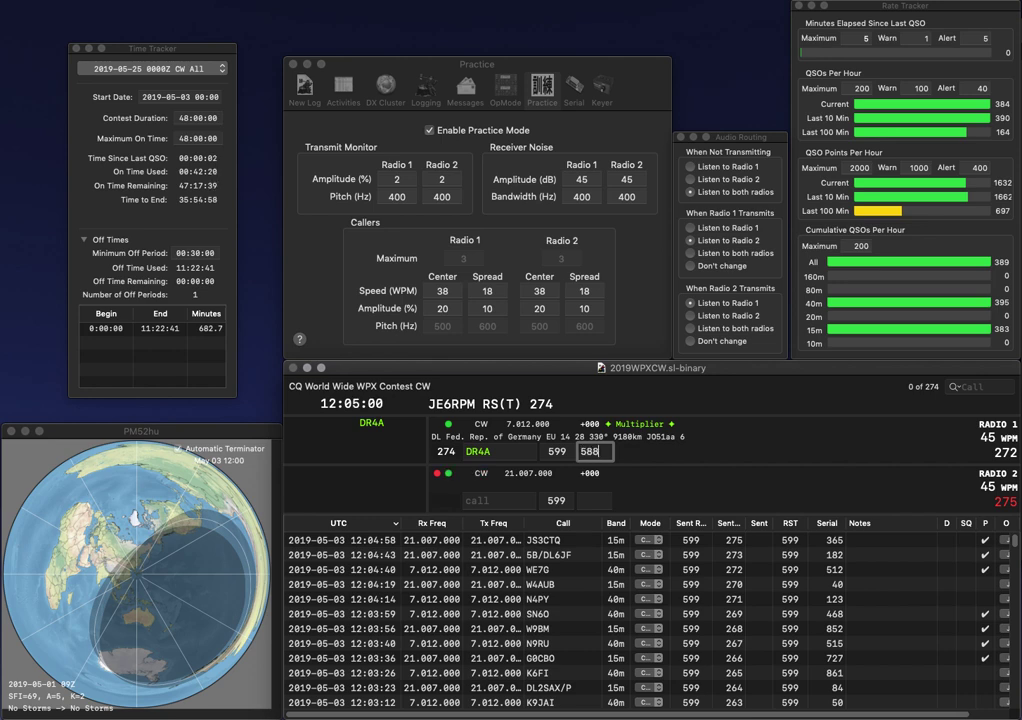
key("Return")
type("0U")
key("Return")
Step: Send the partial callsign A61 on Radio 1, and complete and resend the Radio 2 callsign as DQ0U
type("A")
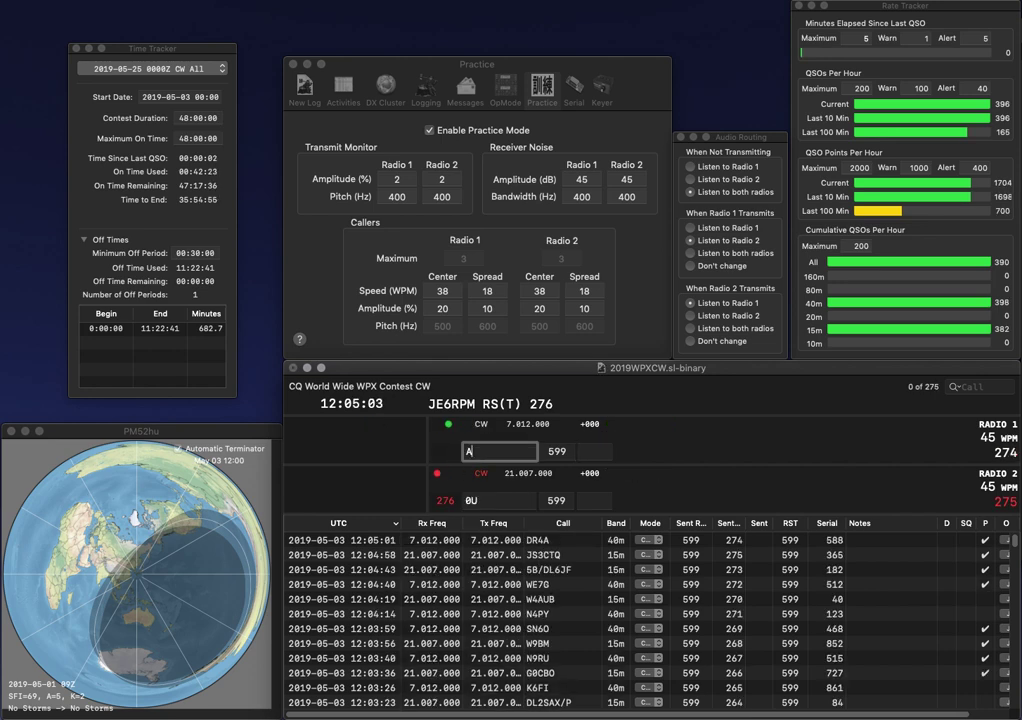
type("61")
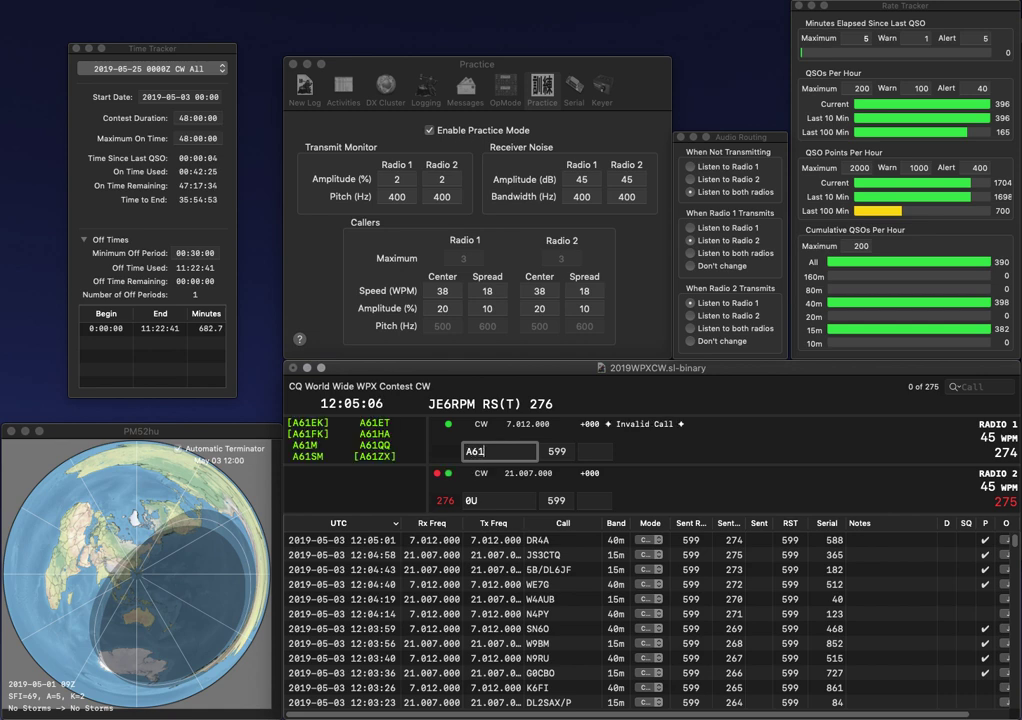
key("Return")
key("Left")
key("Left")
type("DQ")
key("Return")
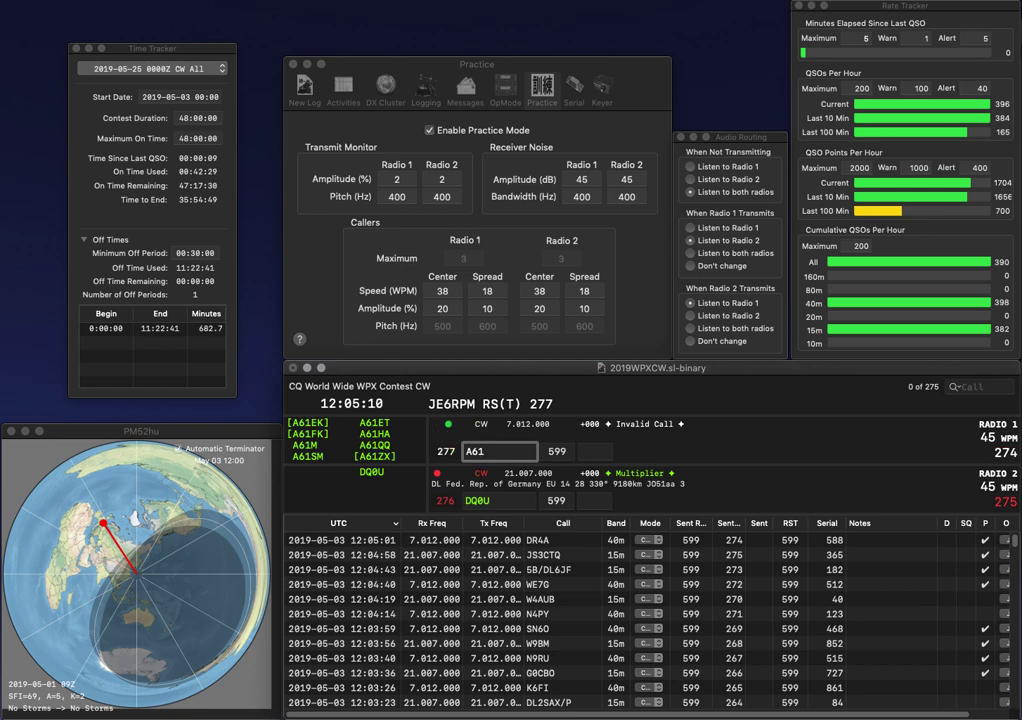
Step: Correct and resend the Radio 1 callsign as A65CR
key("BackSpace")
type("5CR")
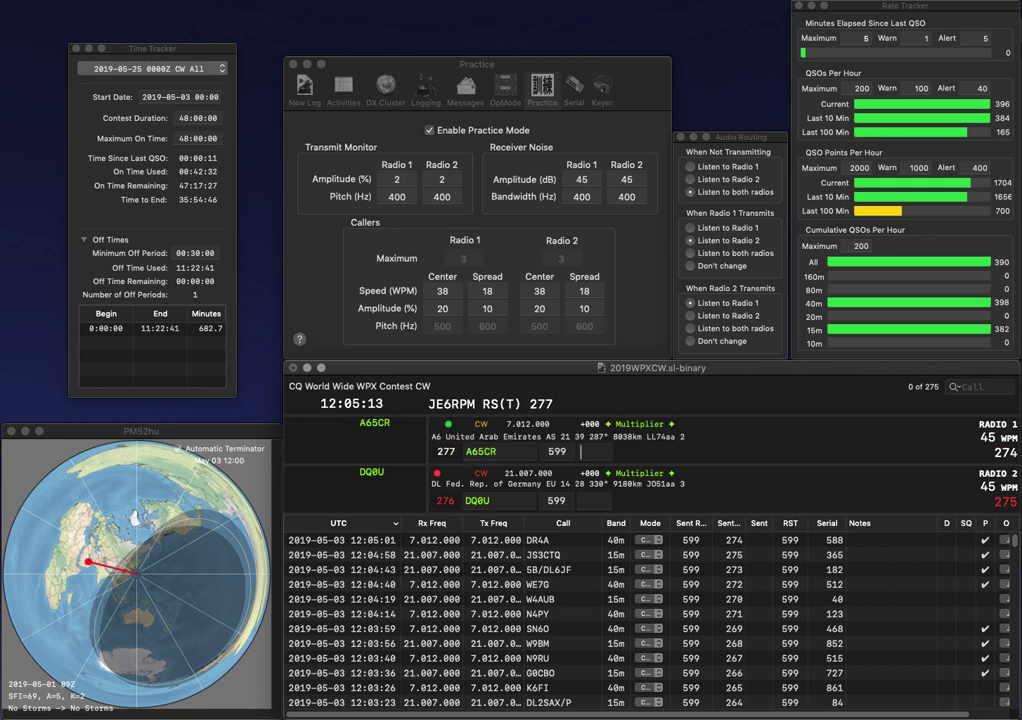
key("Return")
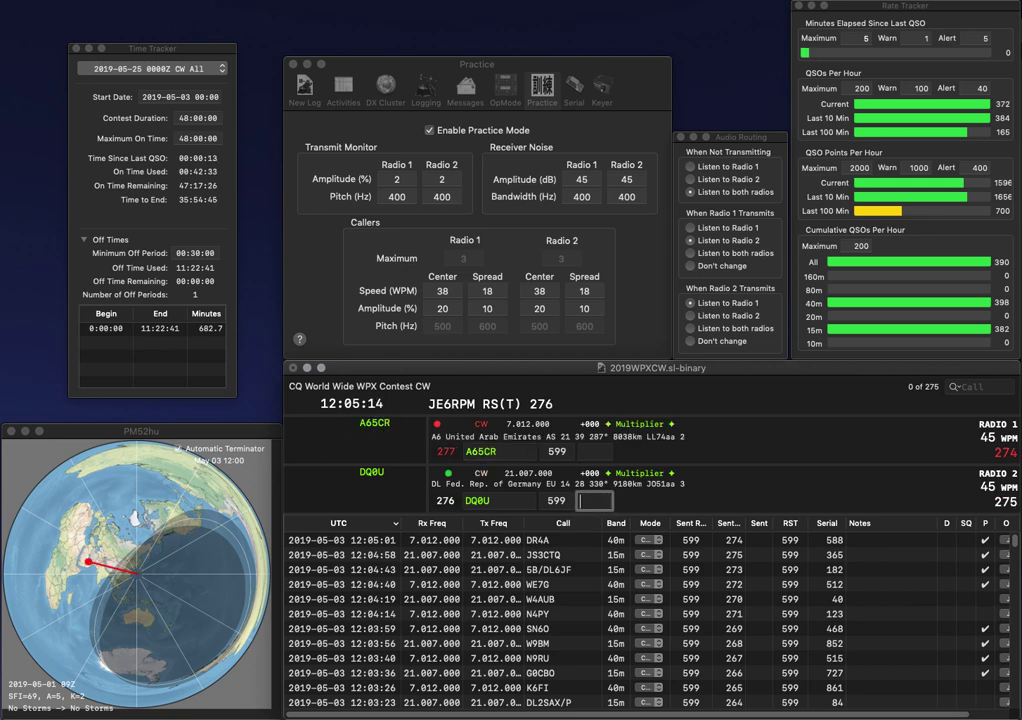
Step: Log DQ0U with received serial 429 on Radio 2 and A65CR with serial 787 on Radio 1
type("429")
key("Return")
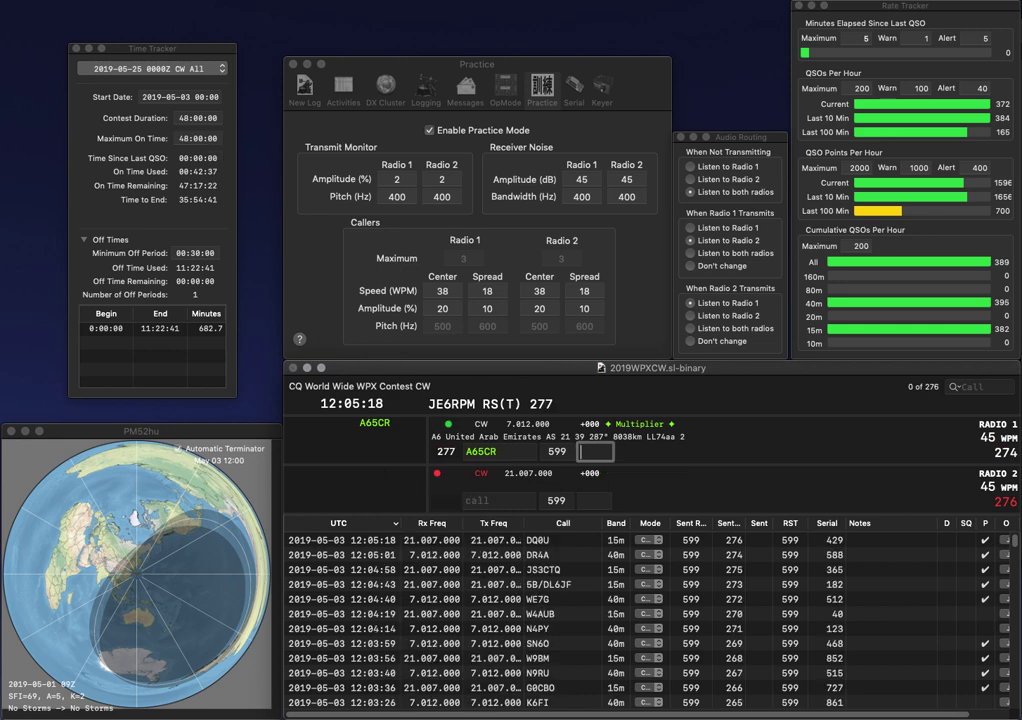
type("787")
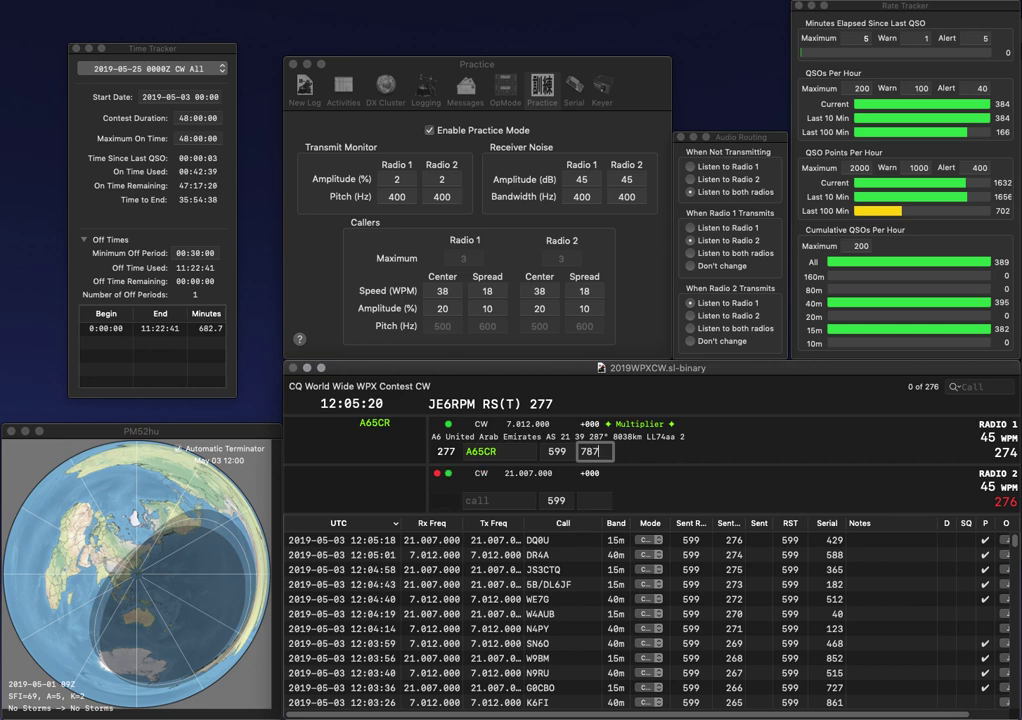
key("Return")
type("3NU")
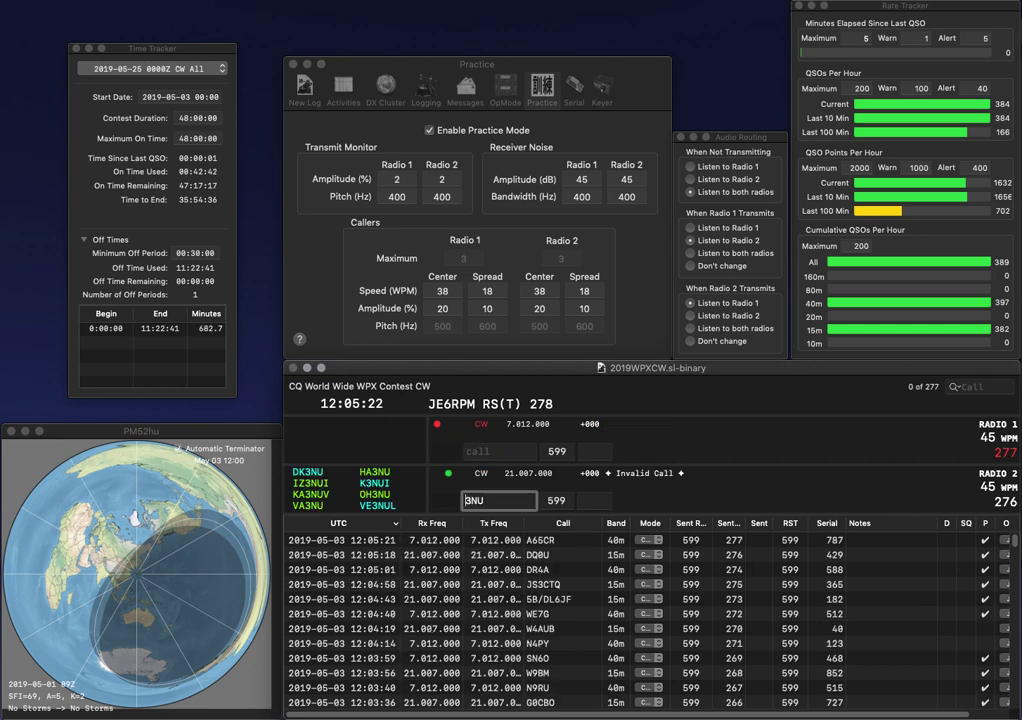
key("Home")
type("VA")
key("Return")
type("P")
key("BackSpace")
type("W5")
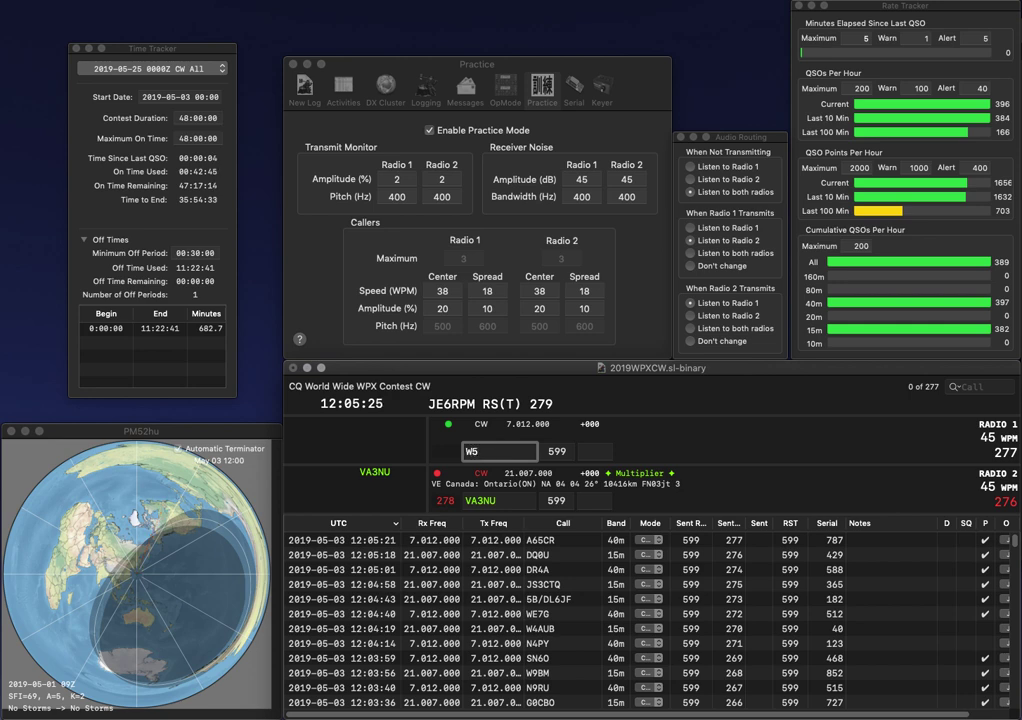
type("R")
key("Return")
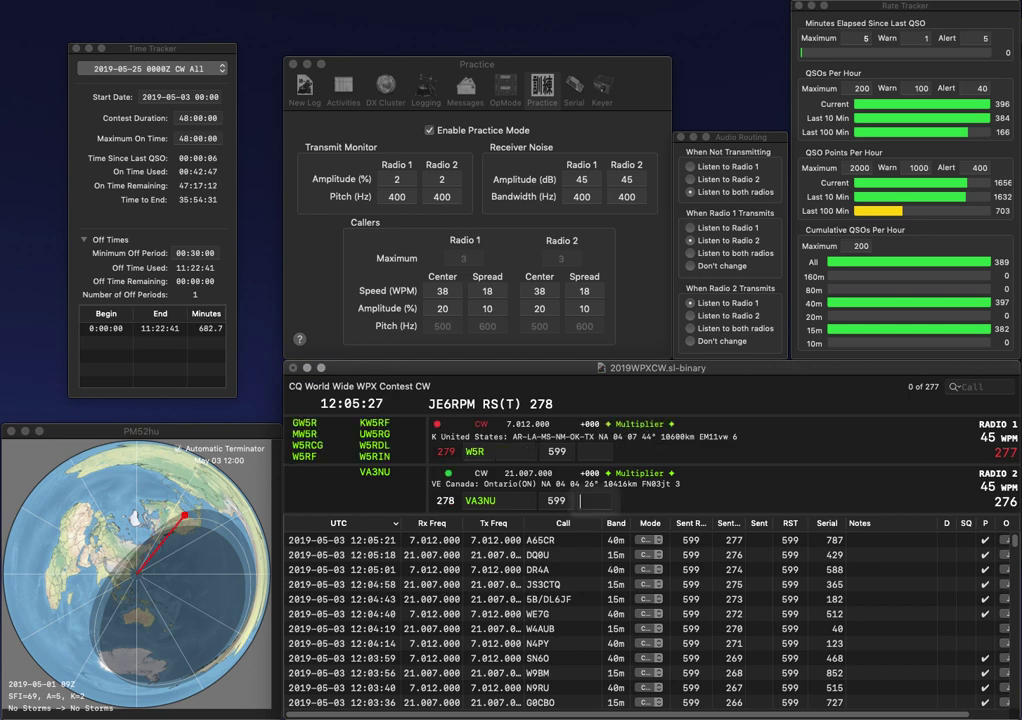
type("16")
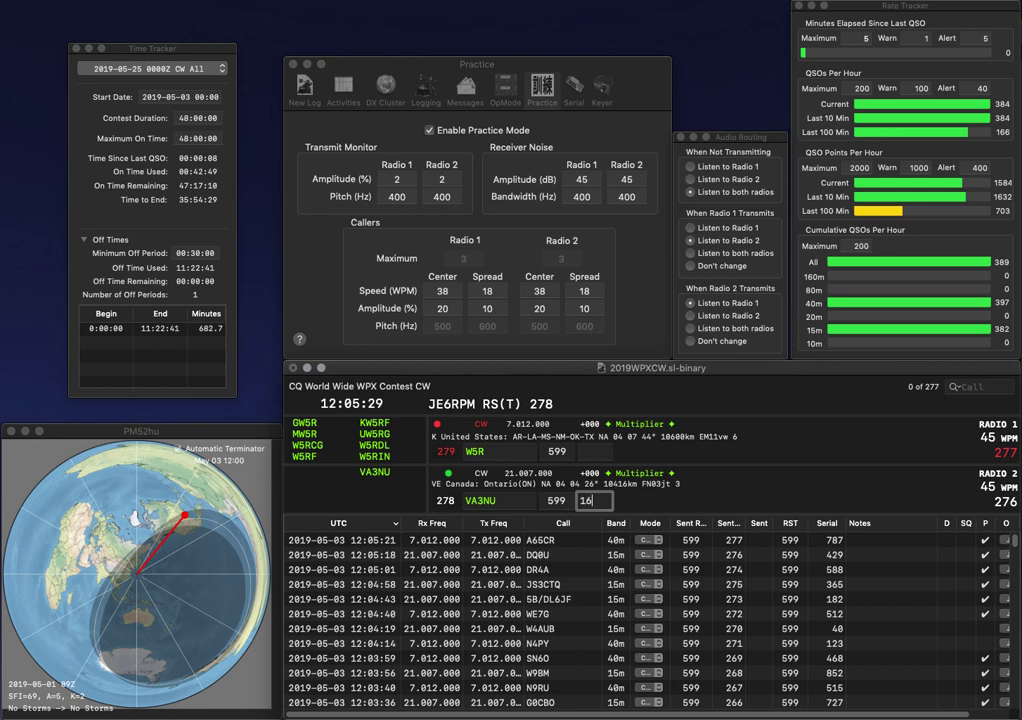
type("7")
key("Return")
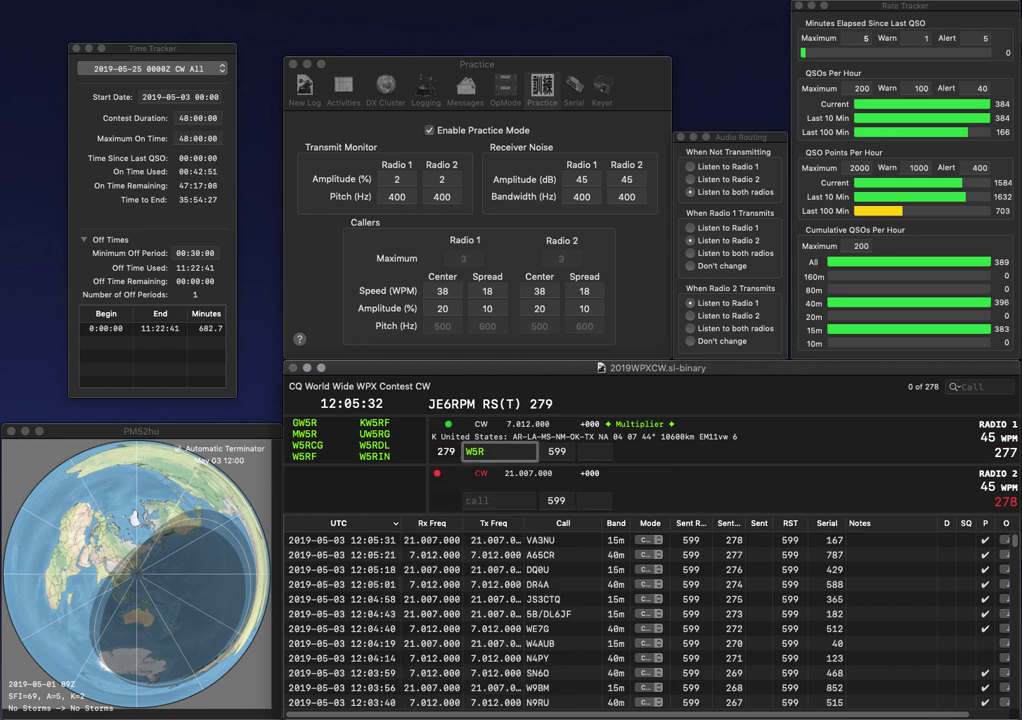
Step: Complete and resend the Radio 1 callsign as W5ROS, and send W6ZM as the Radio 2 callsign
type("OS")
key("Return")
type("W6ZM")
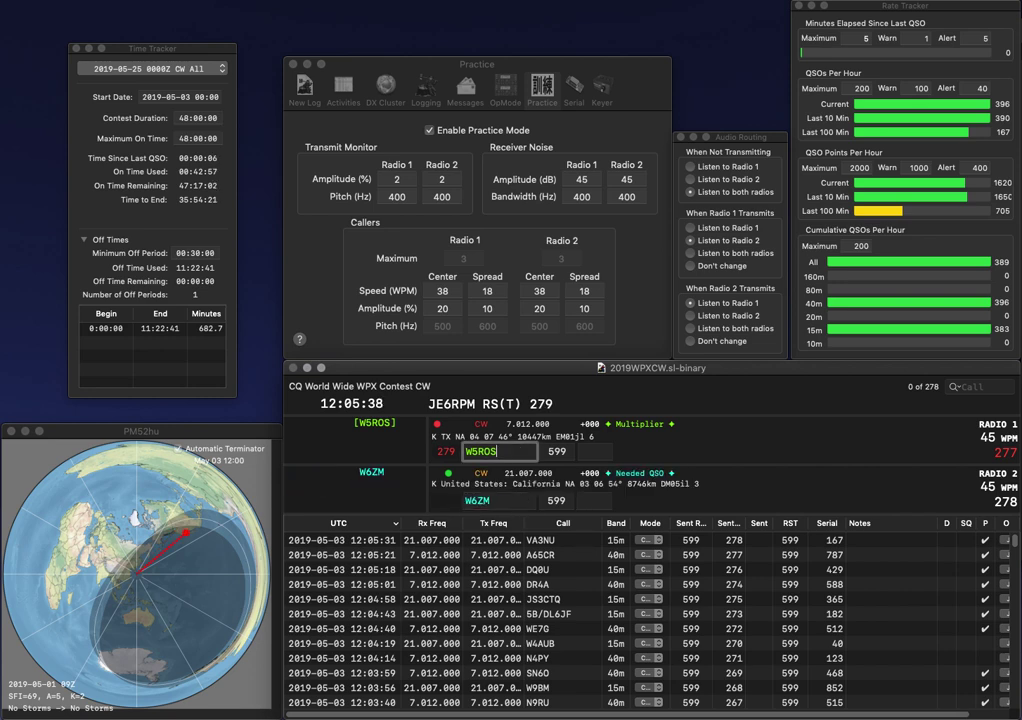
key("Return")
key("Tab")
type("643")
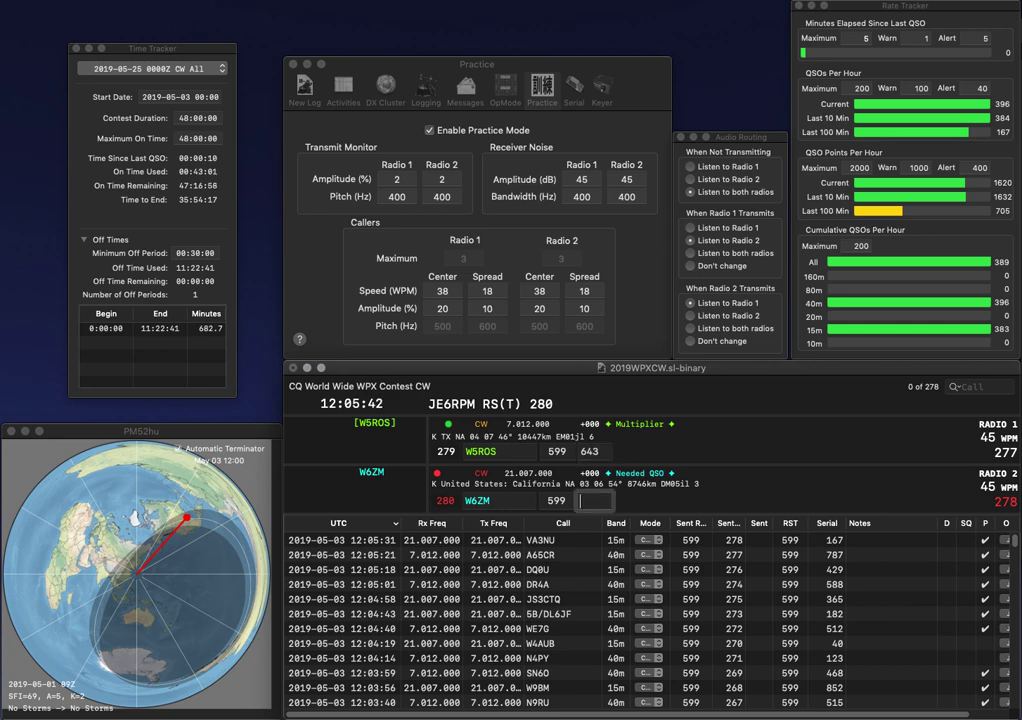
key("Return")
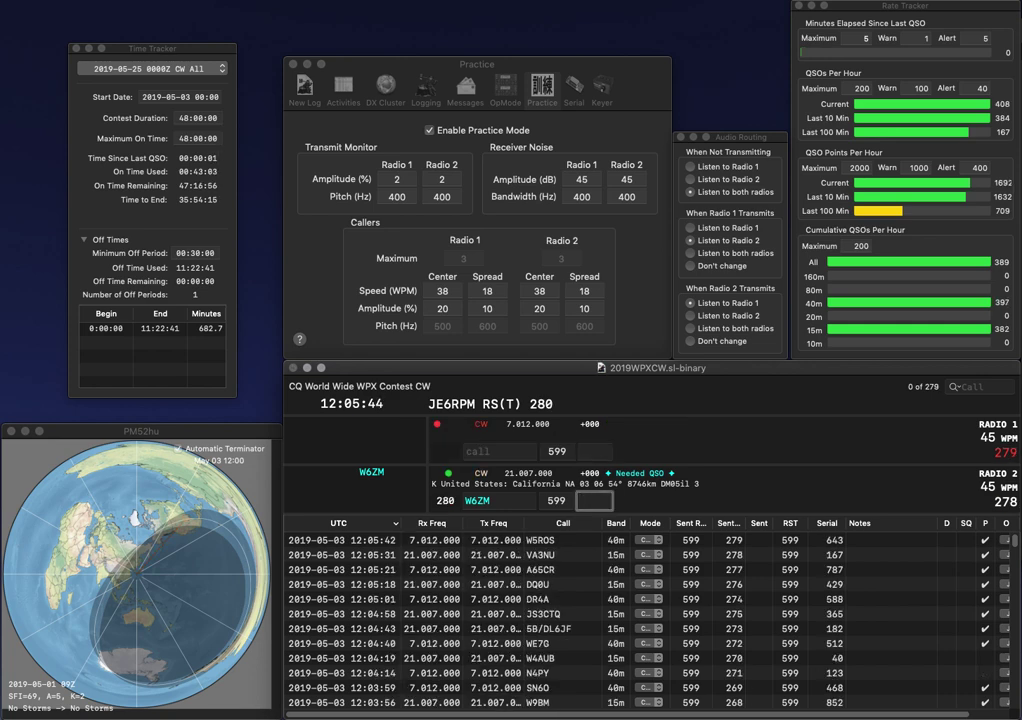
key("Return")
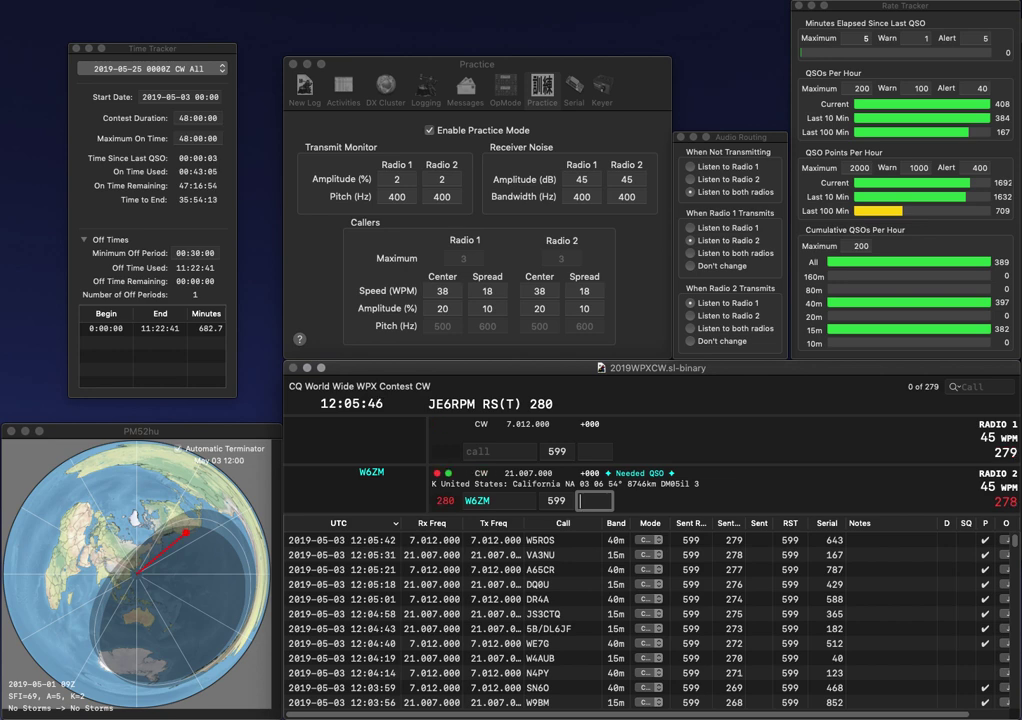
type("21")
key("Return")
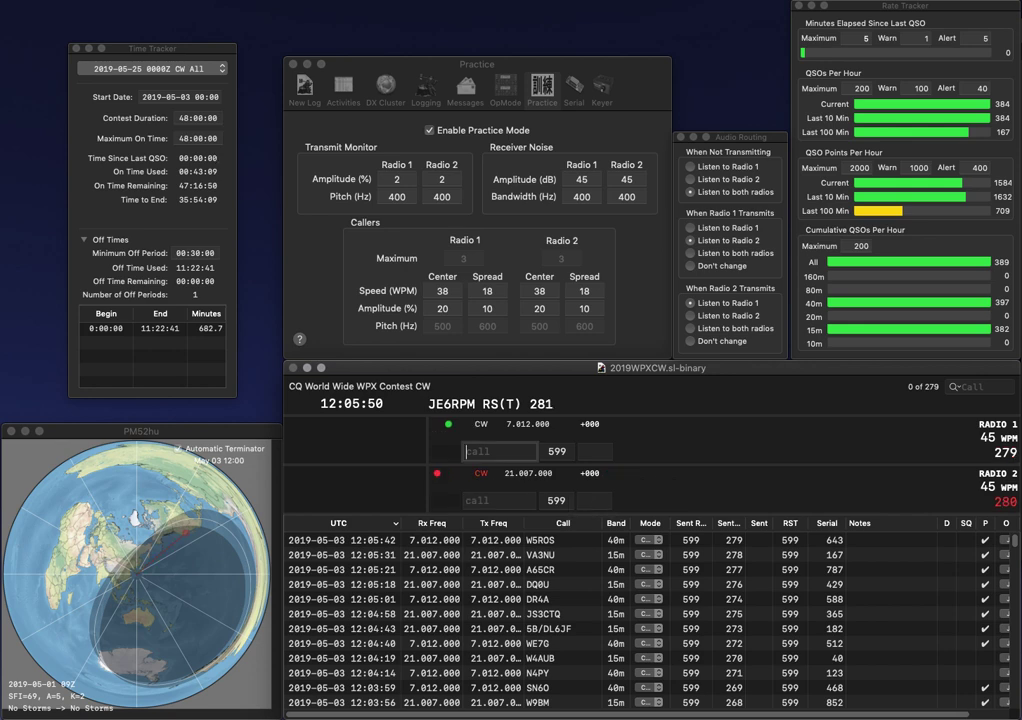
type("PY")
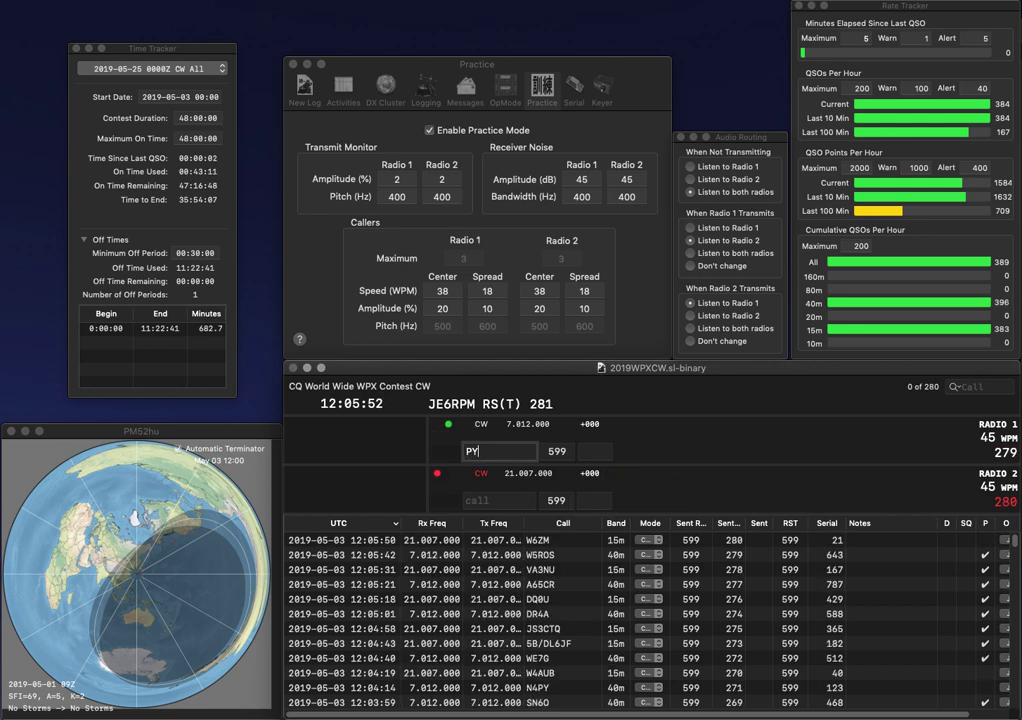
type("2FCR")
key("Return")
type("9DSO")
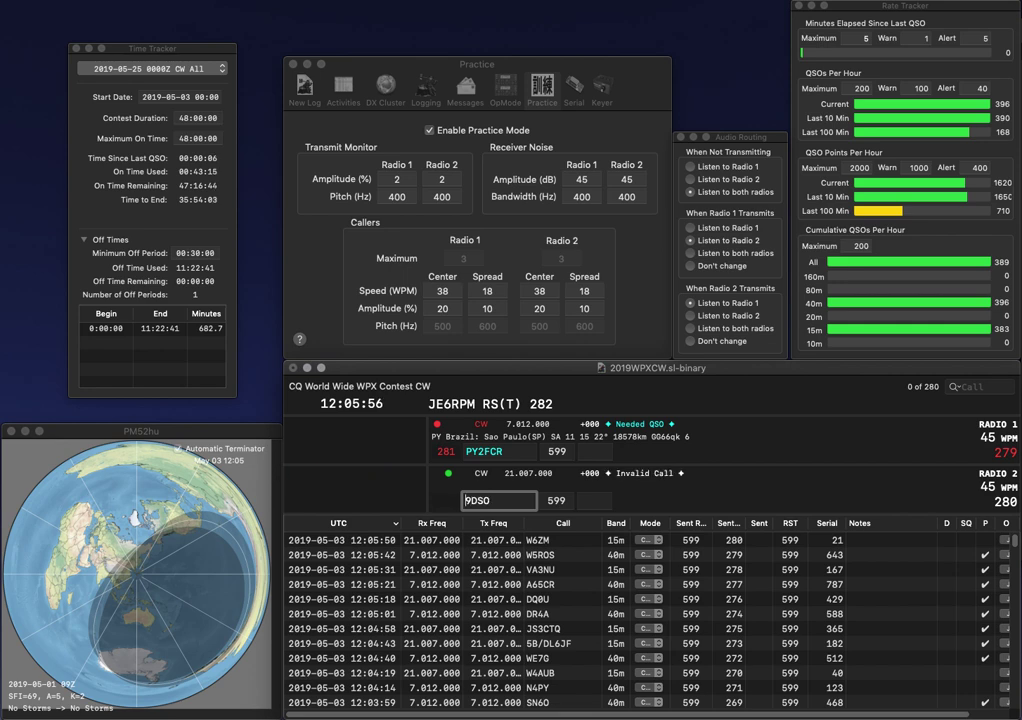
type("KD")
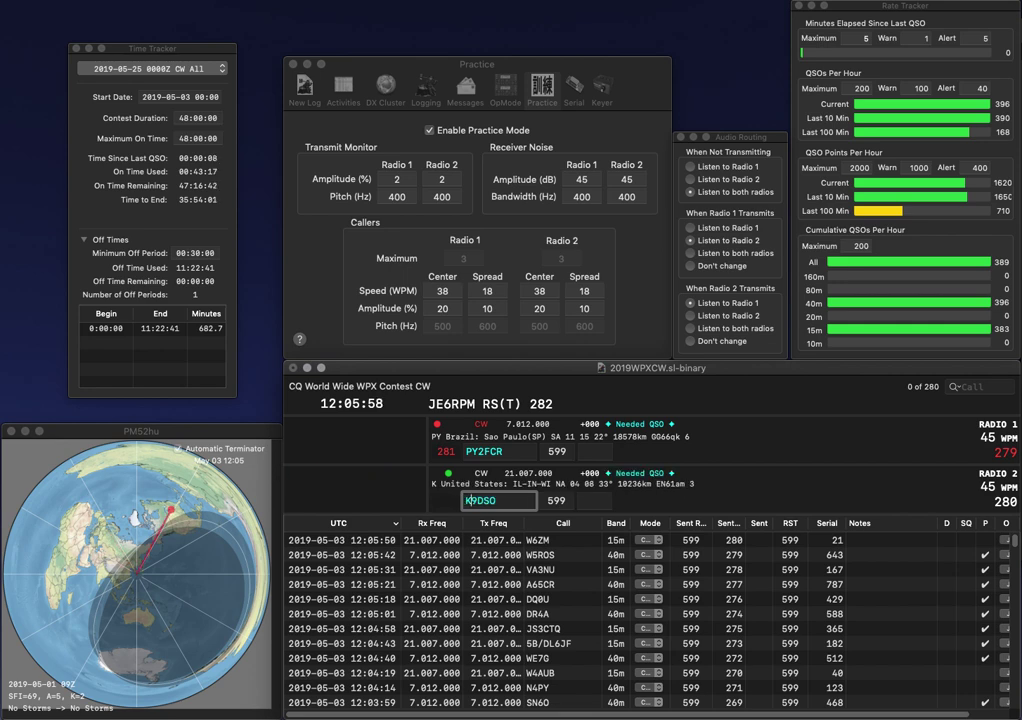
key("BackSpace")
key("BackSpace")
key("BackSpace")
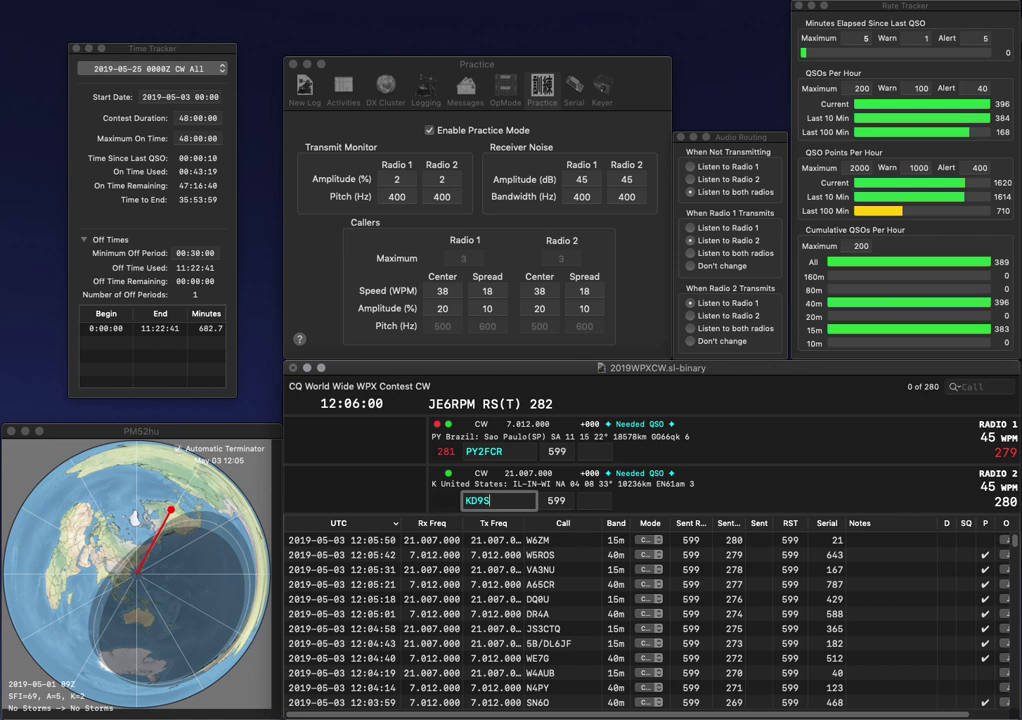
left_click(503, 451)
key("BackSpace")
type("L")
key("Return")
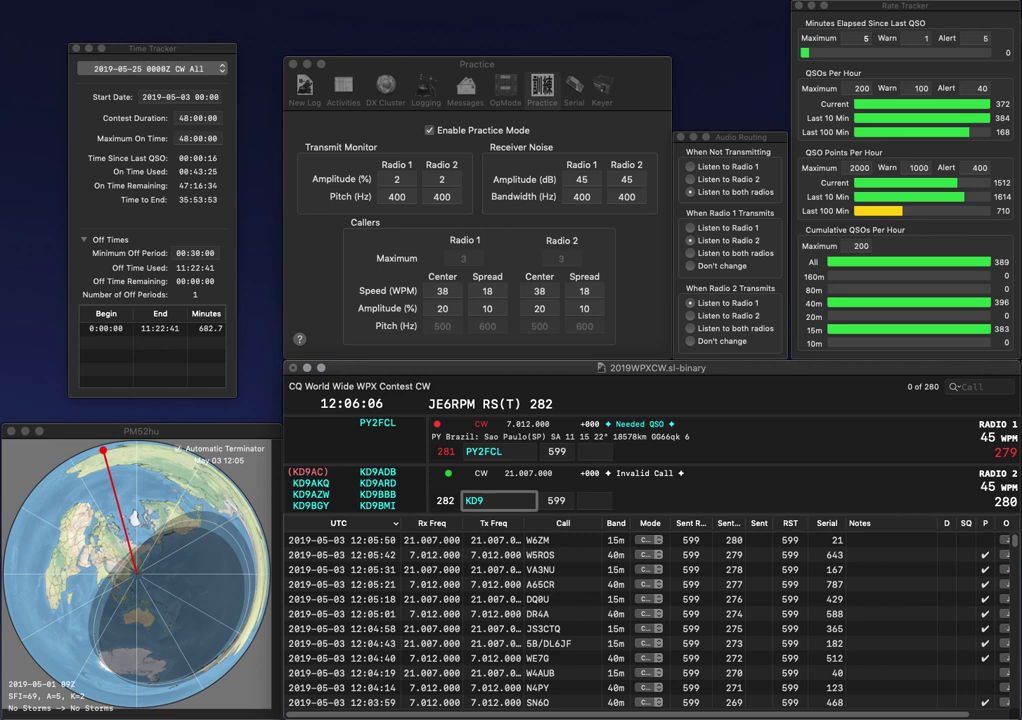
type("BSO")
key("Return")
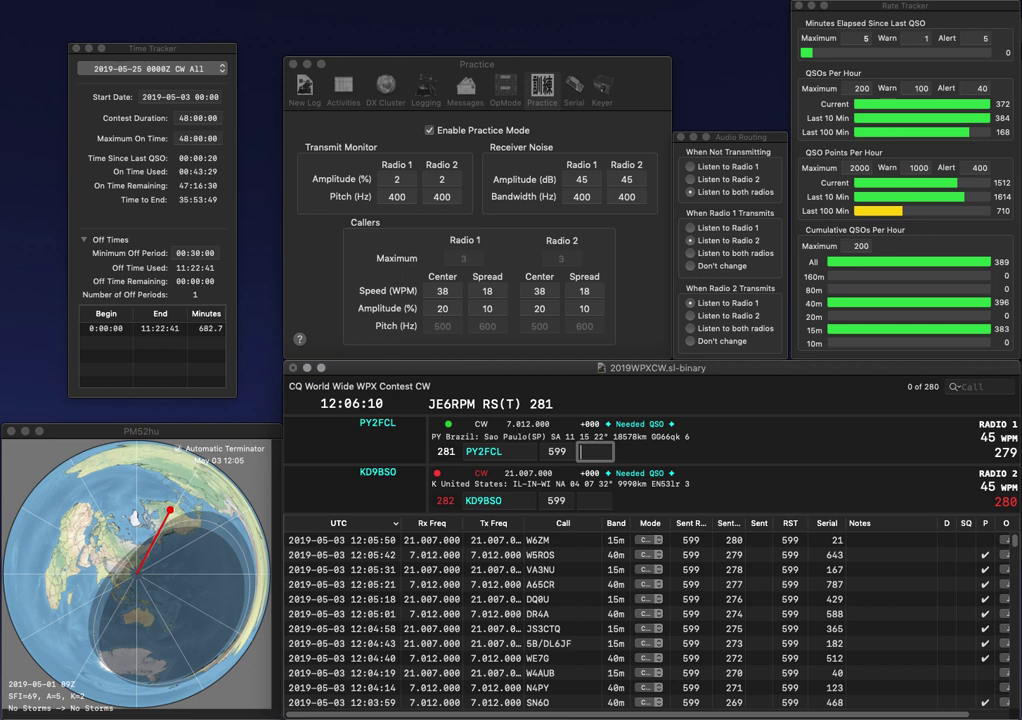
Step: Log PY2FCL with received serial 675 on Radio 1 and KD9BSO with serial 123 on Radio 2
type("675")
key("Return")
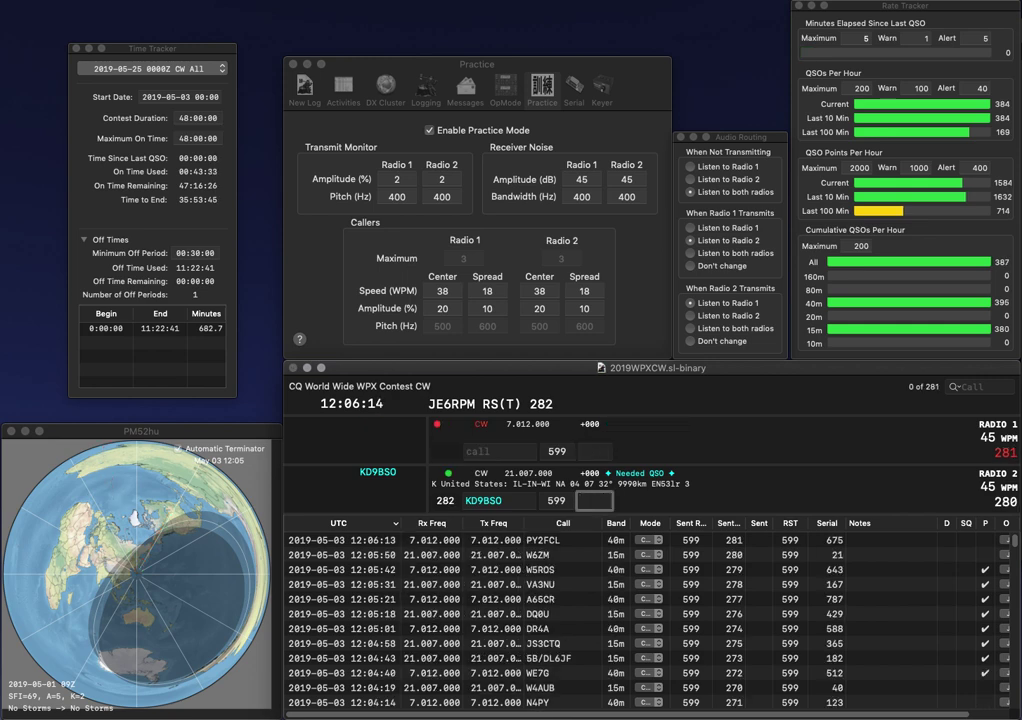
type("123")
key("Return")
type("AE")
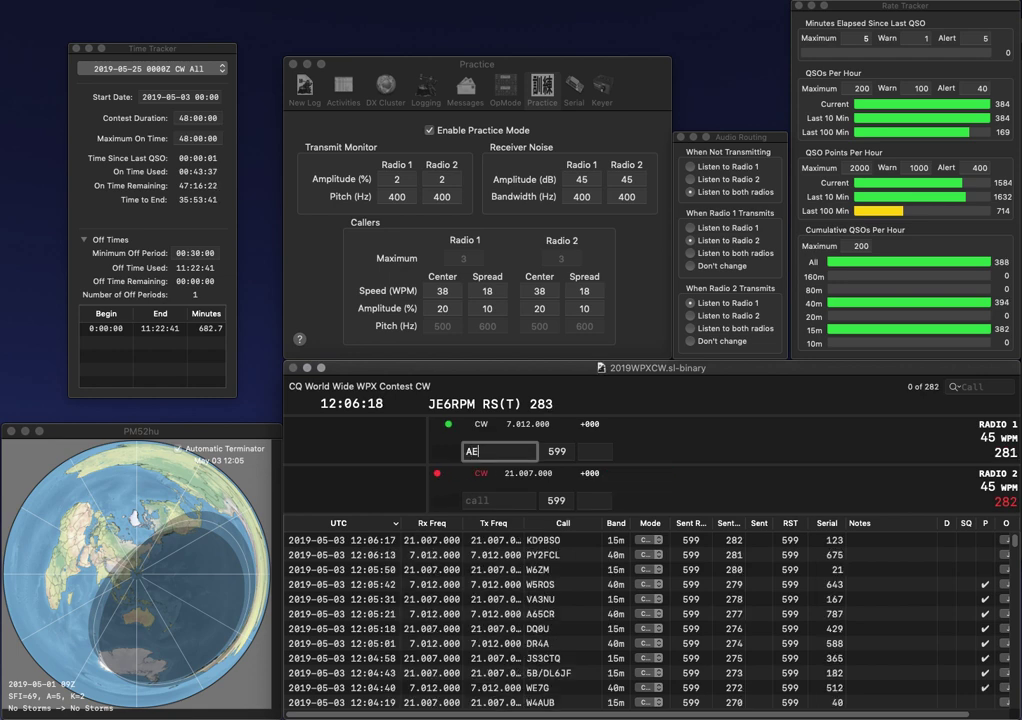
key("Return")
type("DL1HAZ")
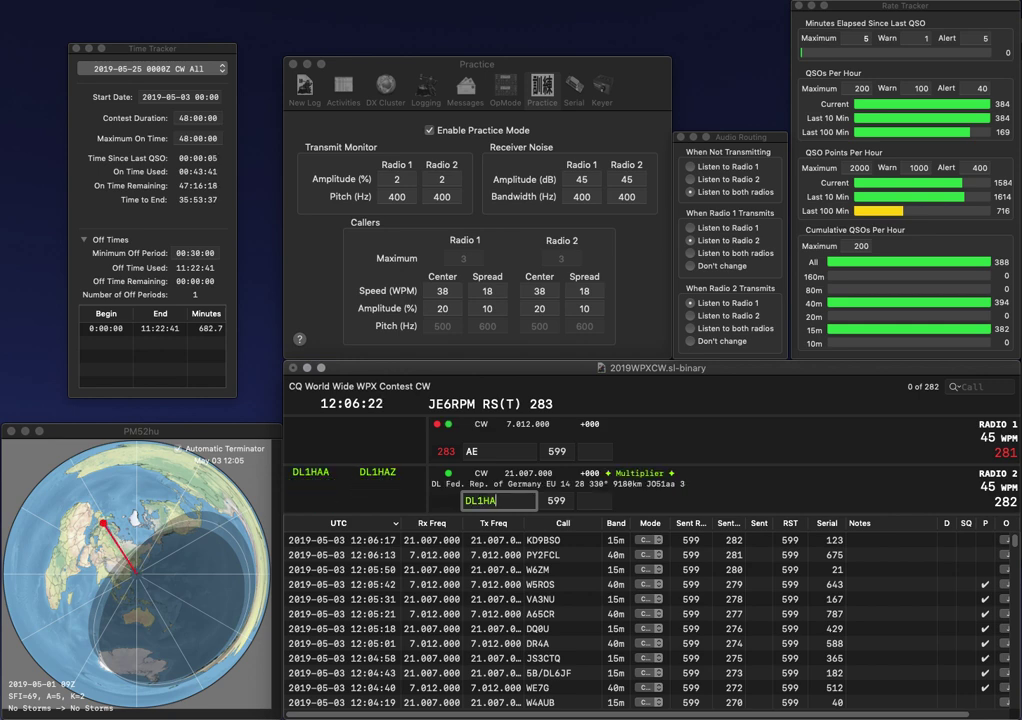
type("LZ9")
key("BackSpace")
type("4")
key("Return")
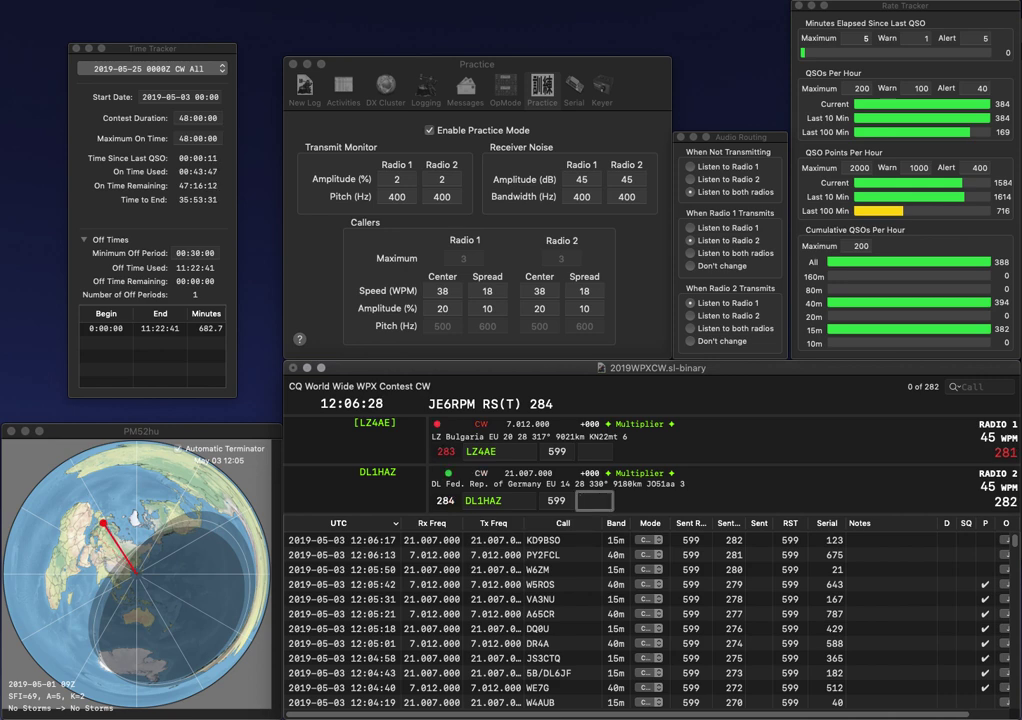
Step: Log DL1HAZ with received serial 255 on Radio 2 and LZ4AE with serial 852 on Radio 1
type("255")
left_click(470, 452)
left_click(595, 452)
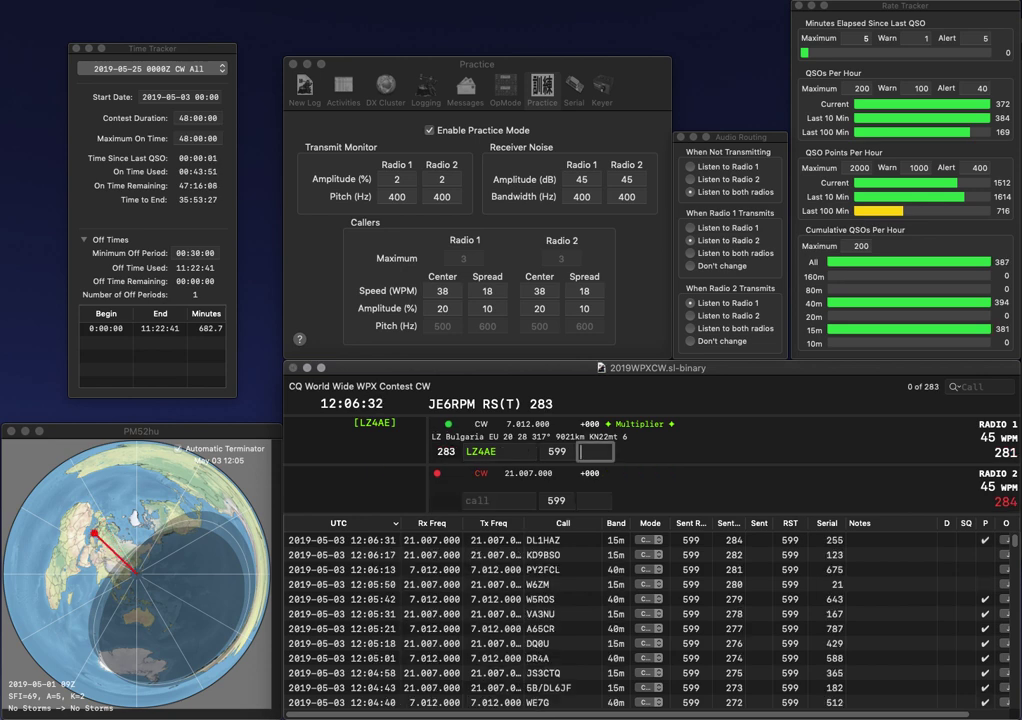
type("852")
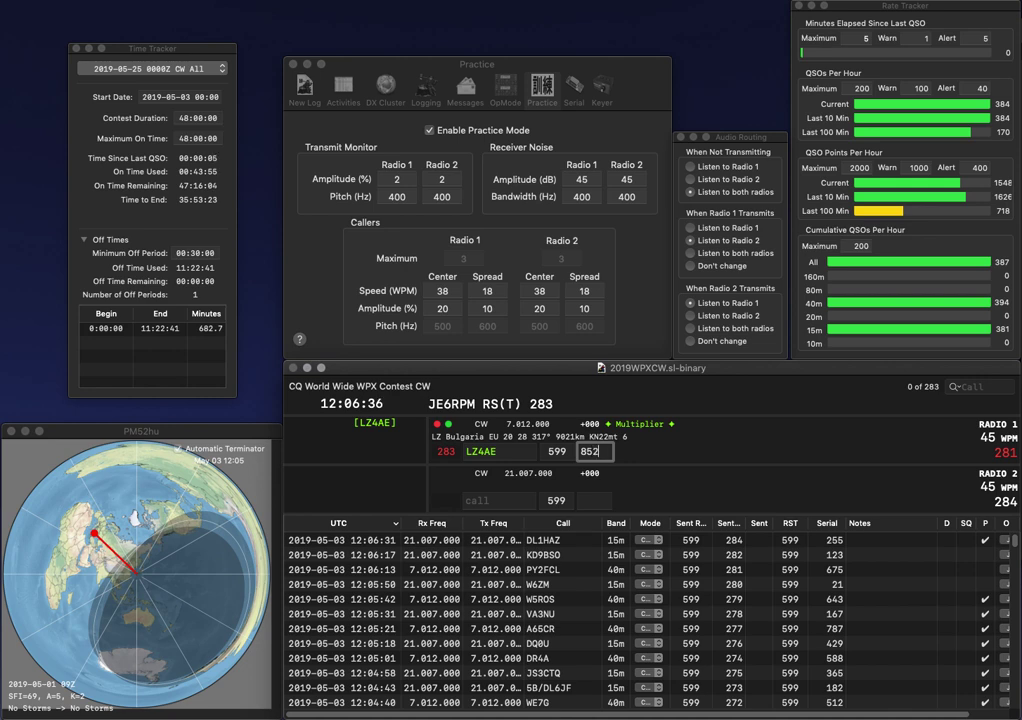
key("Return")
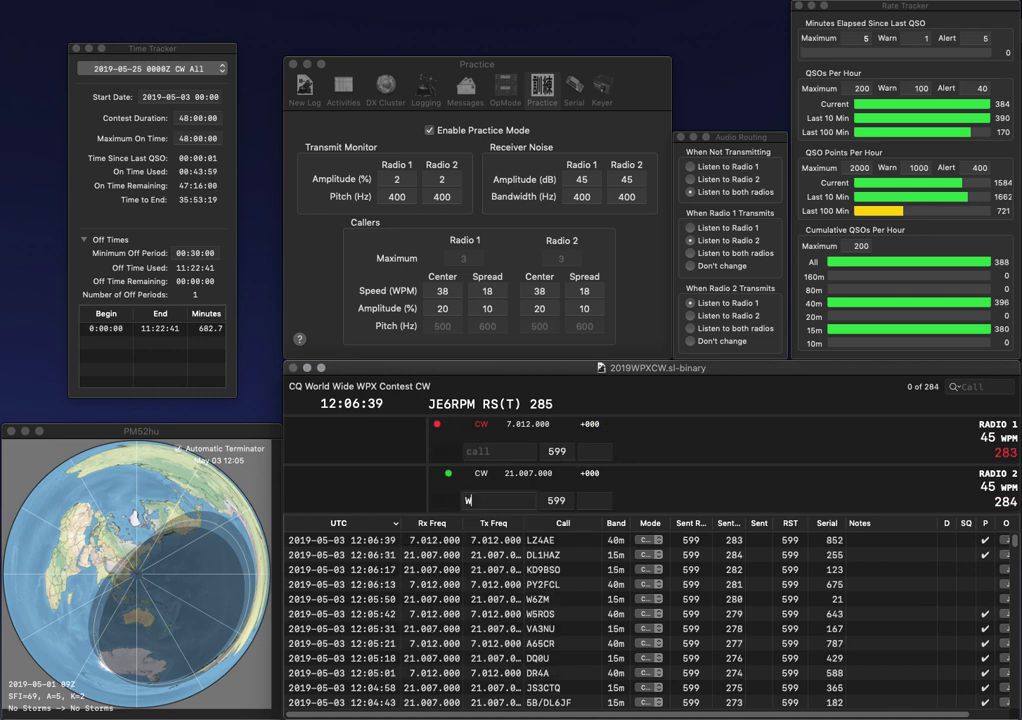
Step: Send WB4CFN as the Radio 2 callsign and enter DL0WX as the Radio 1 callsign
type("WB4CFN")
key("Return")
type("L0WX")
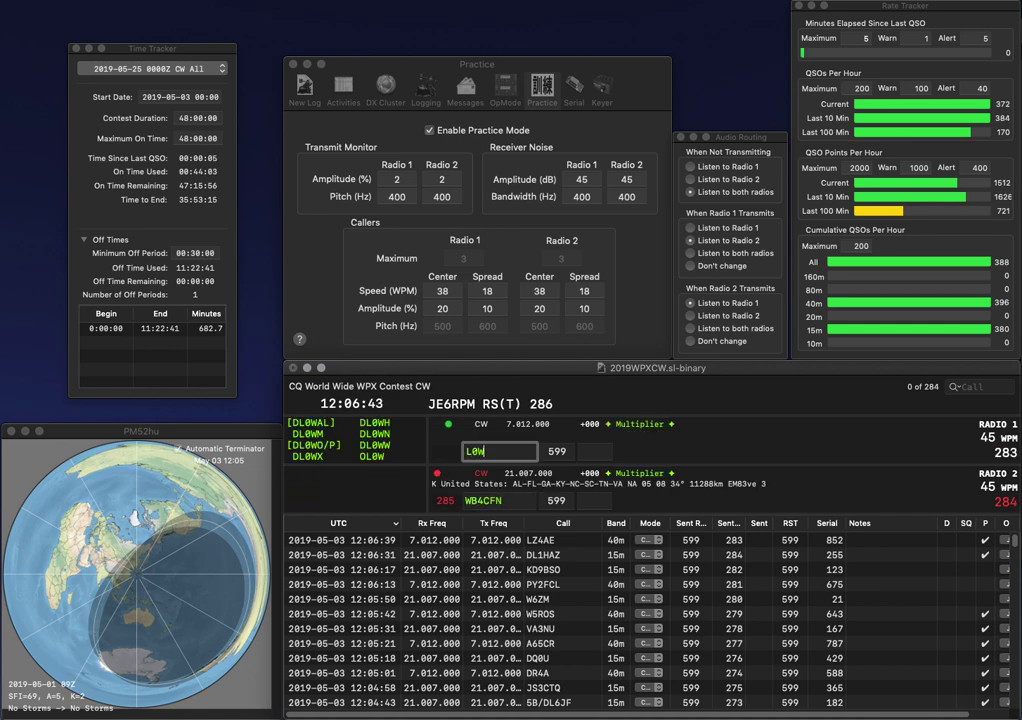
key("Home")
type("D")
key("Down")
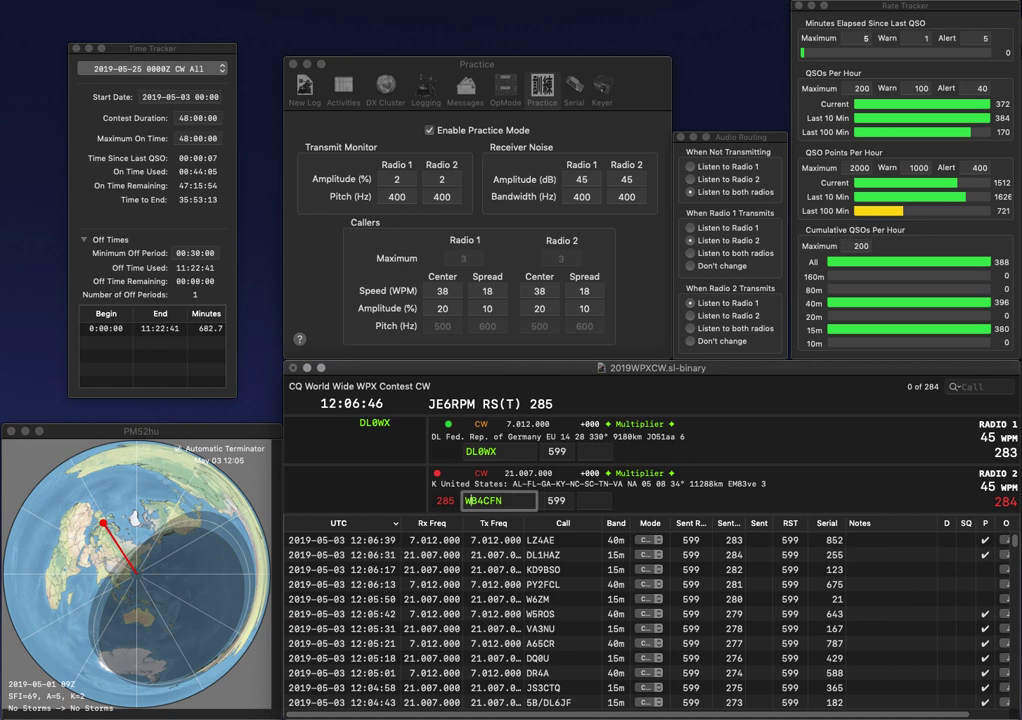
key("Right")
key("BackSpace")
type("D")
key("Return")
key("Up")
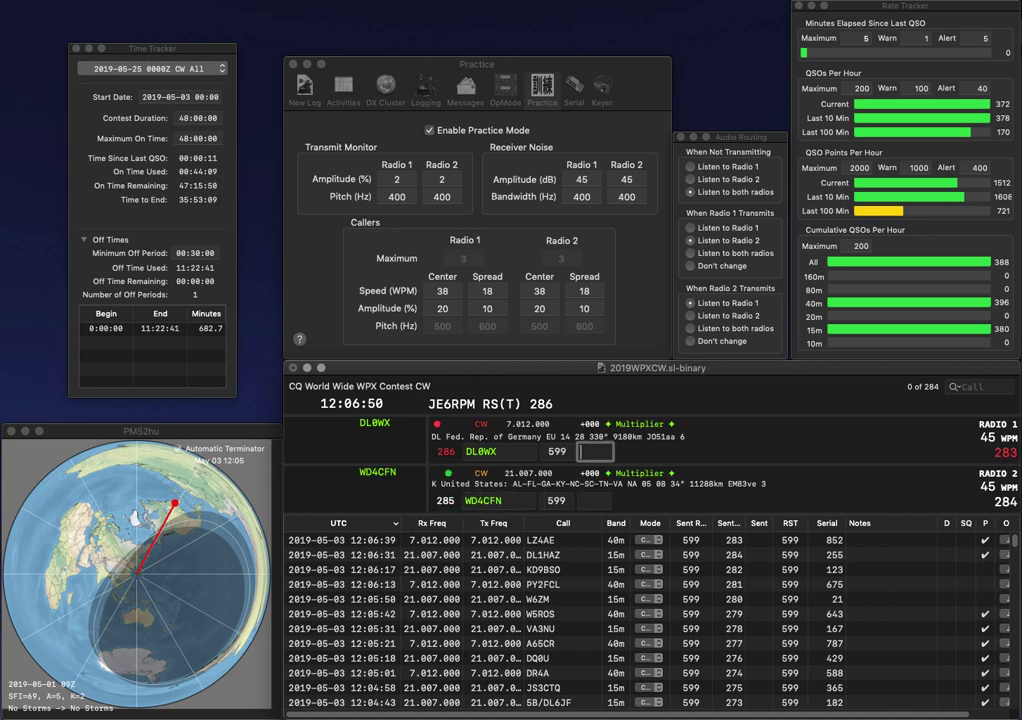
type("155")
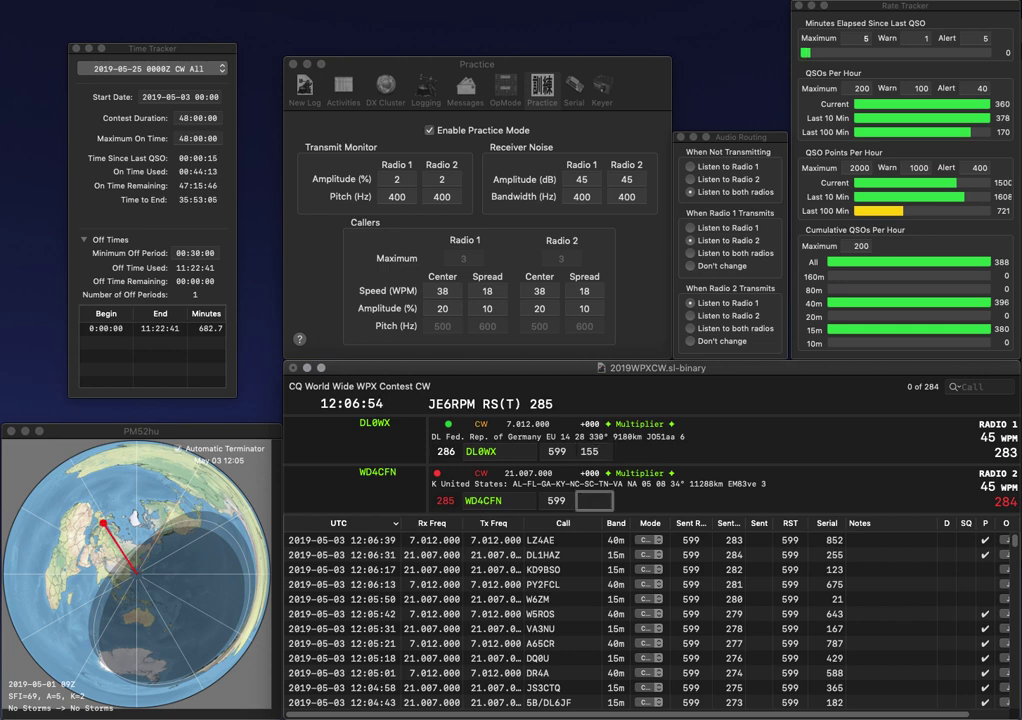
key("Return")
type("7")
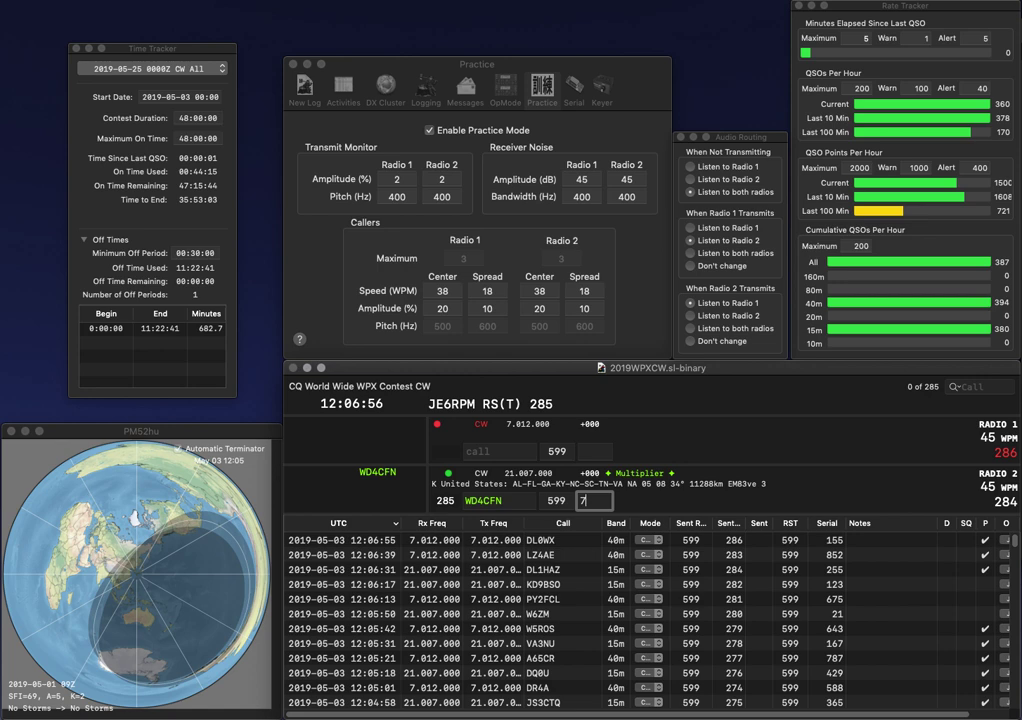
type("62")
key("Return")
type("N4EXB")
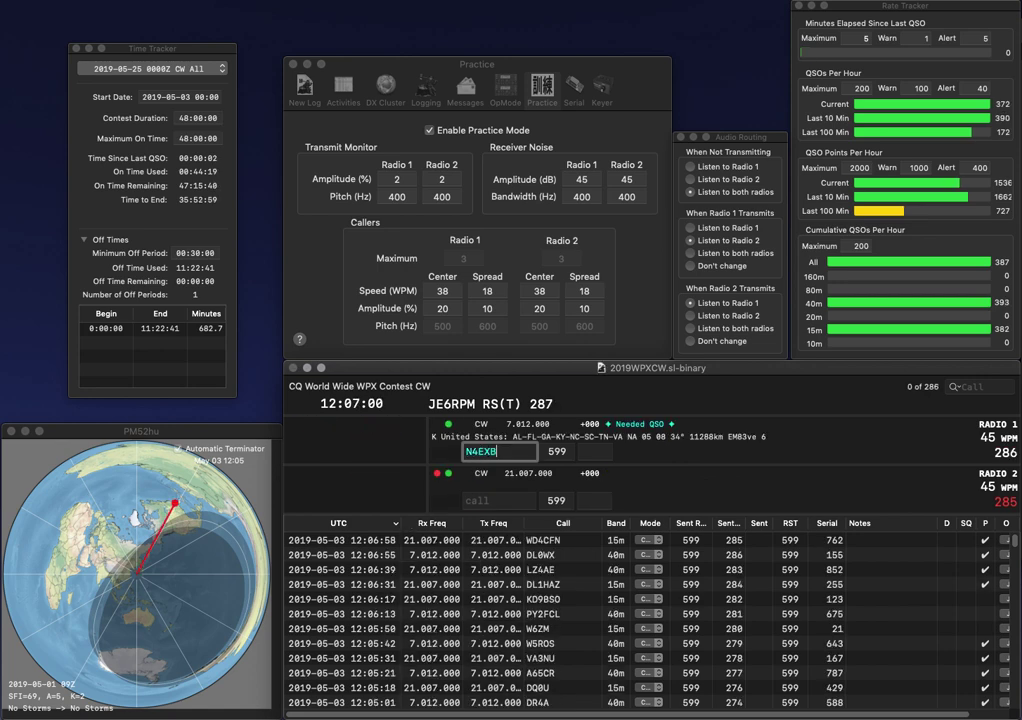
key("BackSpace")
type("A")
key("Return")
type("DL")
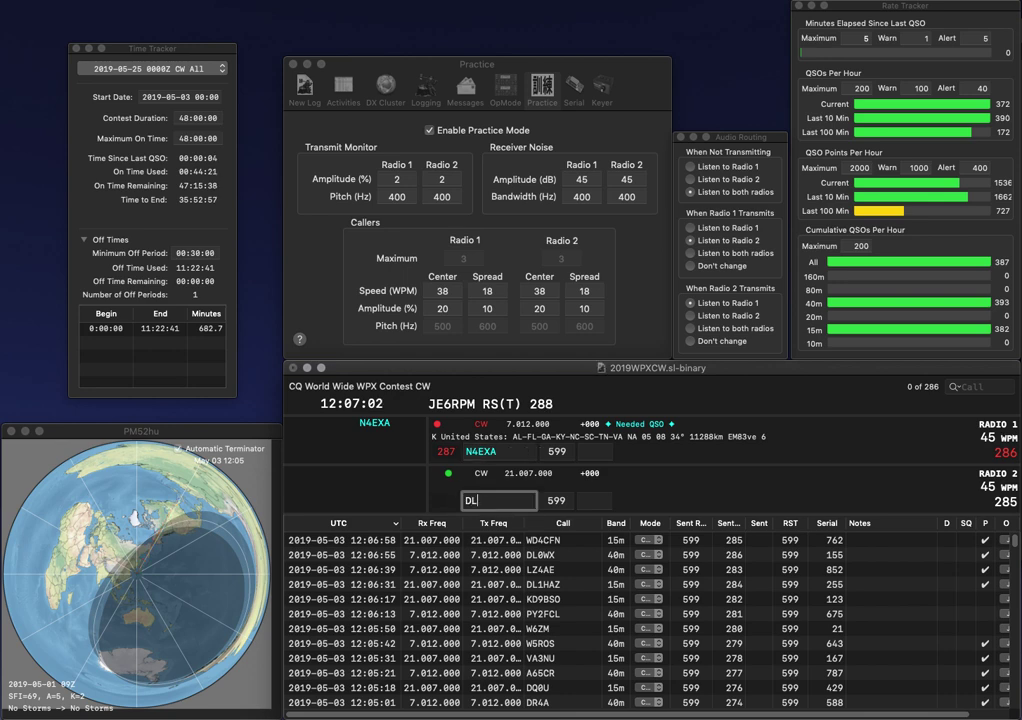
type("9SP")
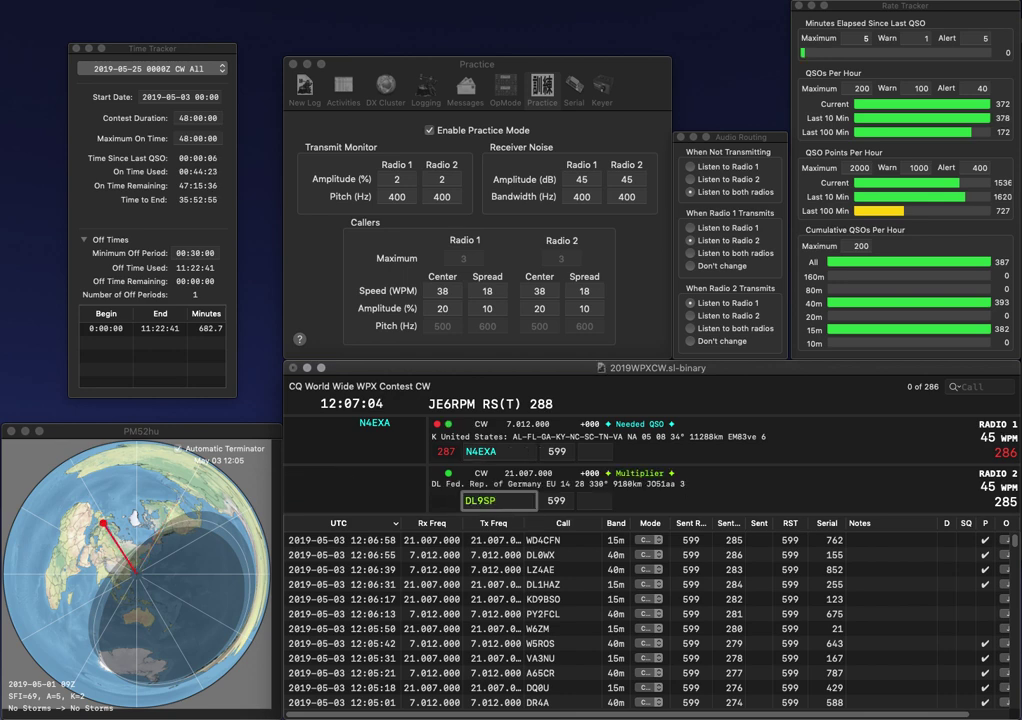
key("BackSpace")
type("U")
key("Return")
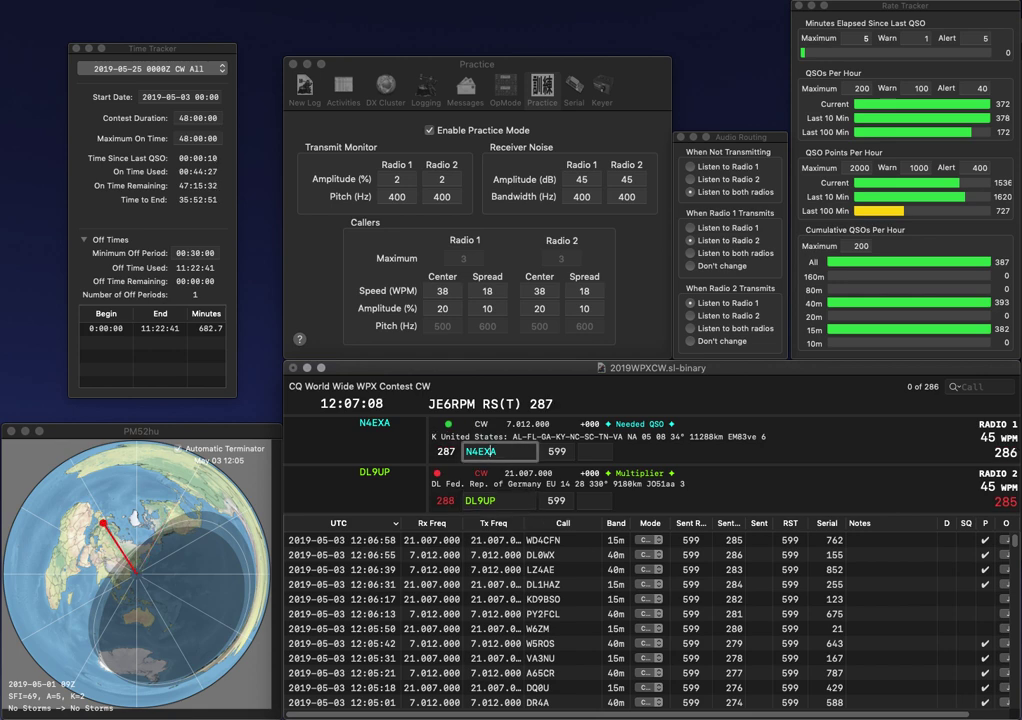
key("BackSpace")
key("BackSpace")
type("BA")
key("Return")
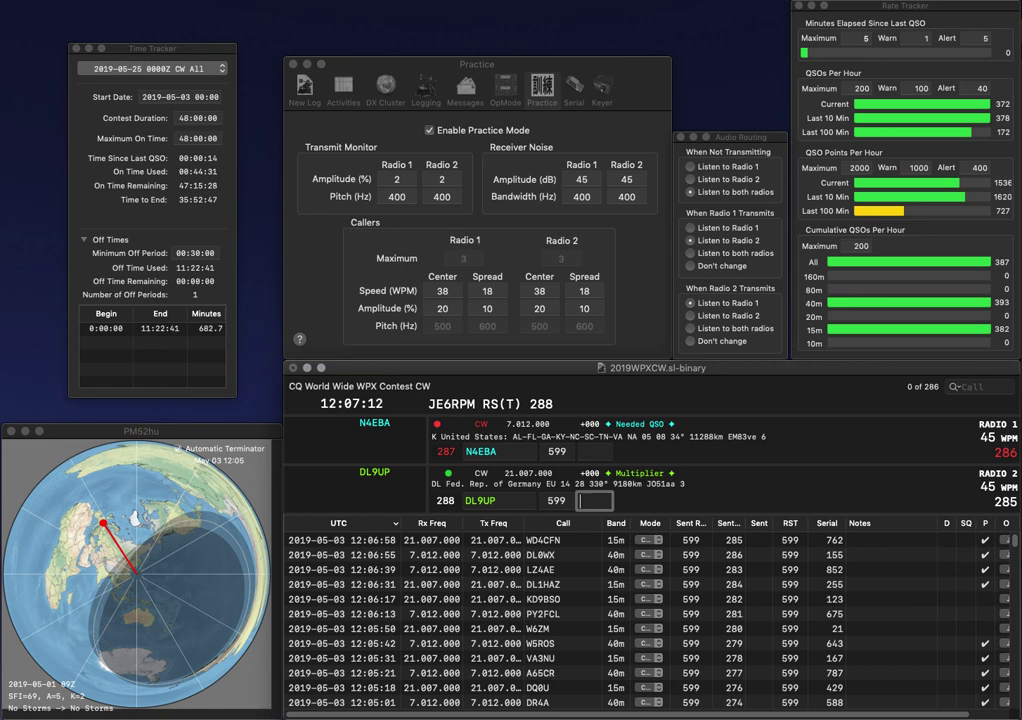
Step: Log DL9UP with received serial 489 on Radio 2 and N4EBA with serial 340 on Radio 1
type("489")
key("Return")
type("340")
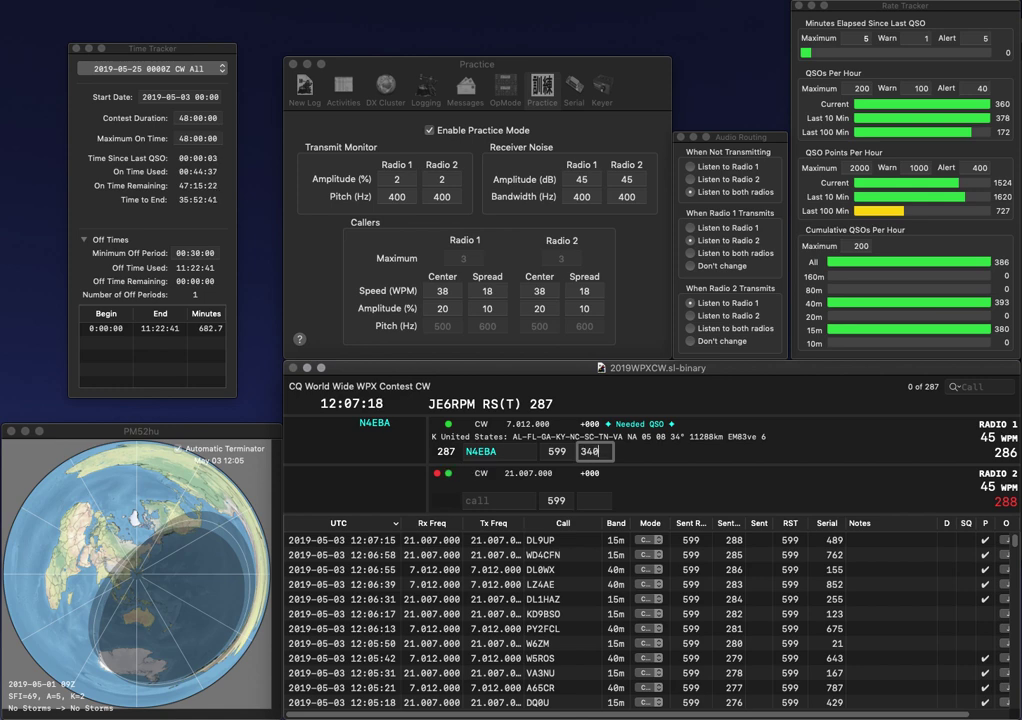
key("Return")
Step: Send K9MCK as the Radio 2 callsign and ZX2F as the Radio 1 callsign
type("K9MC")
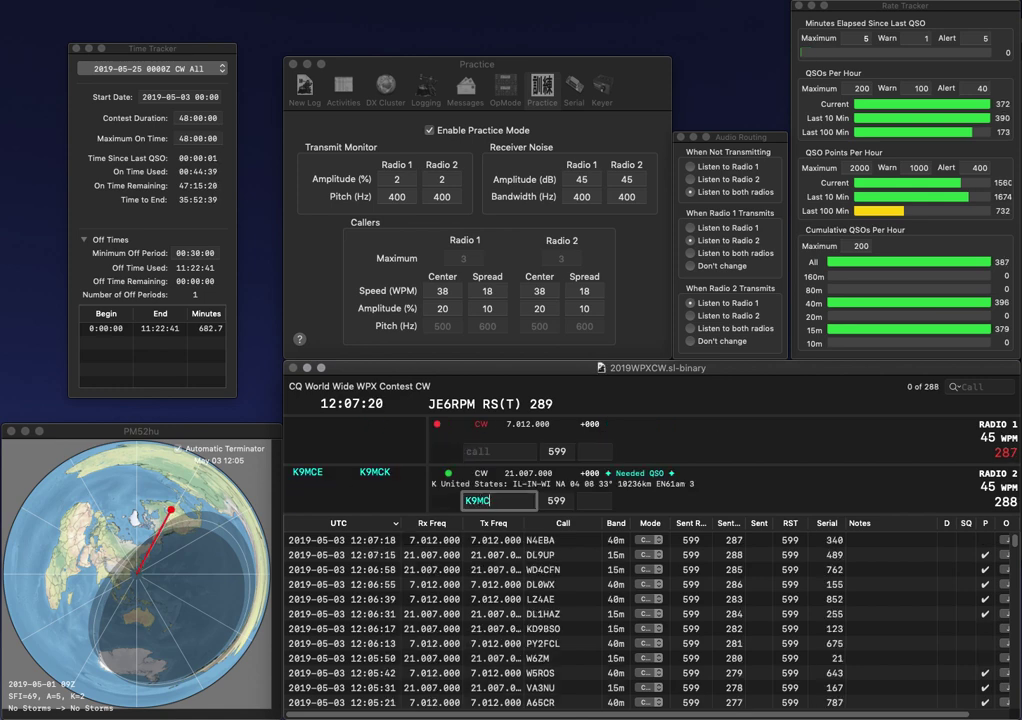
type("K")
key("Return")
type("ZX2F")
key("Return")
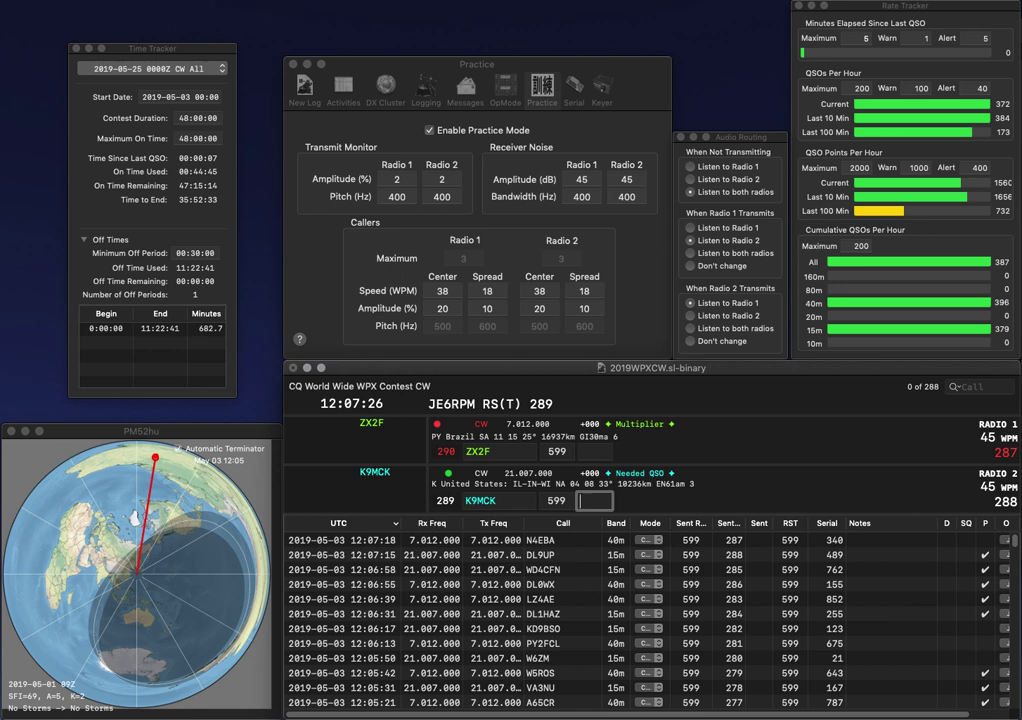
type("727")
key("Return")
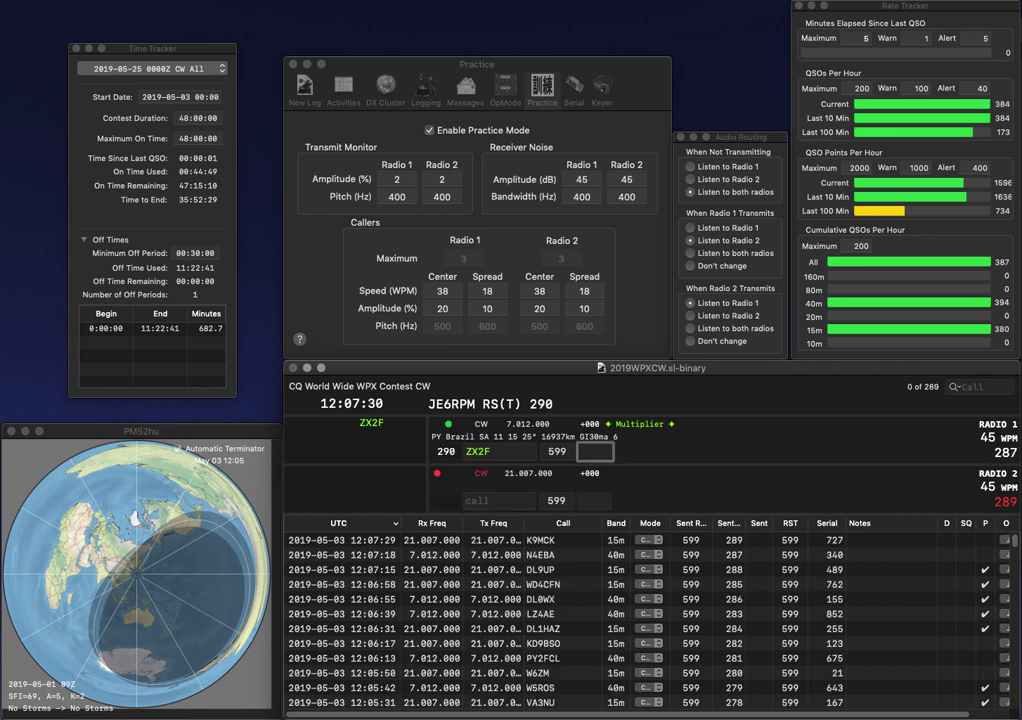
type("472")
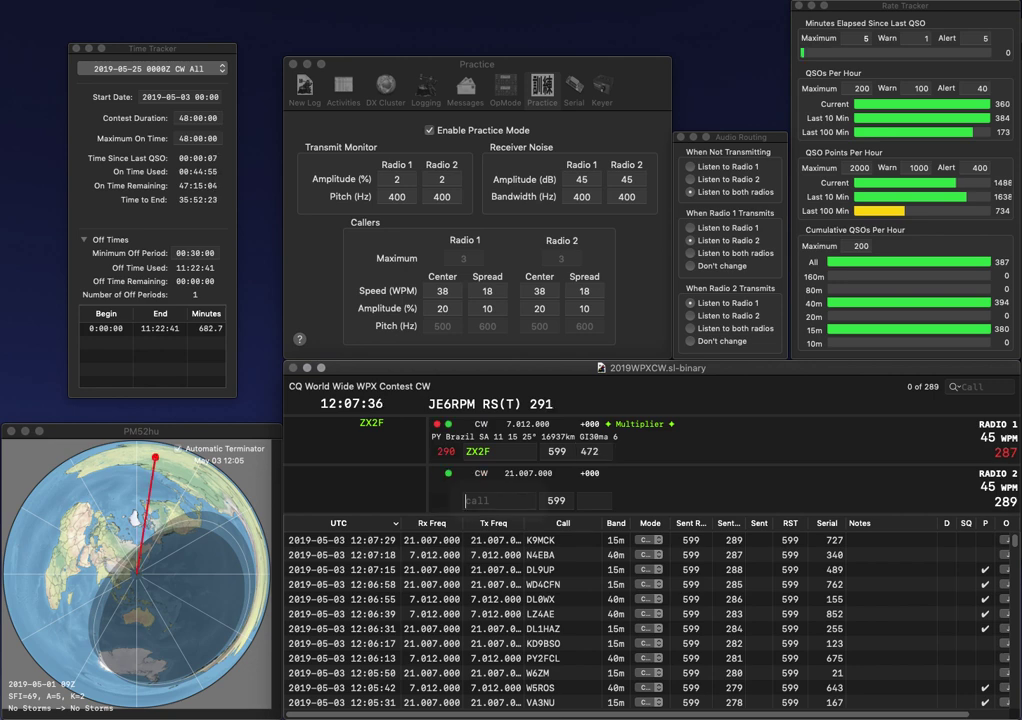
key("Return")
Step: Send W9XS as the Radio 2 callsign and the partial callsign 1G on Radio 1
type("W")
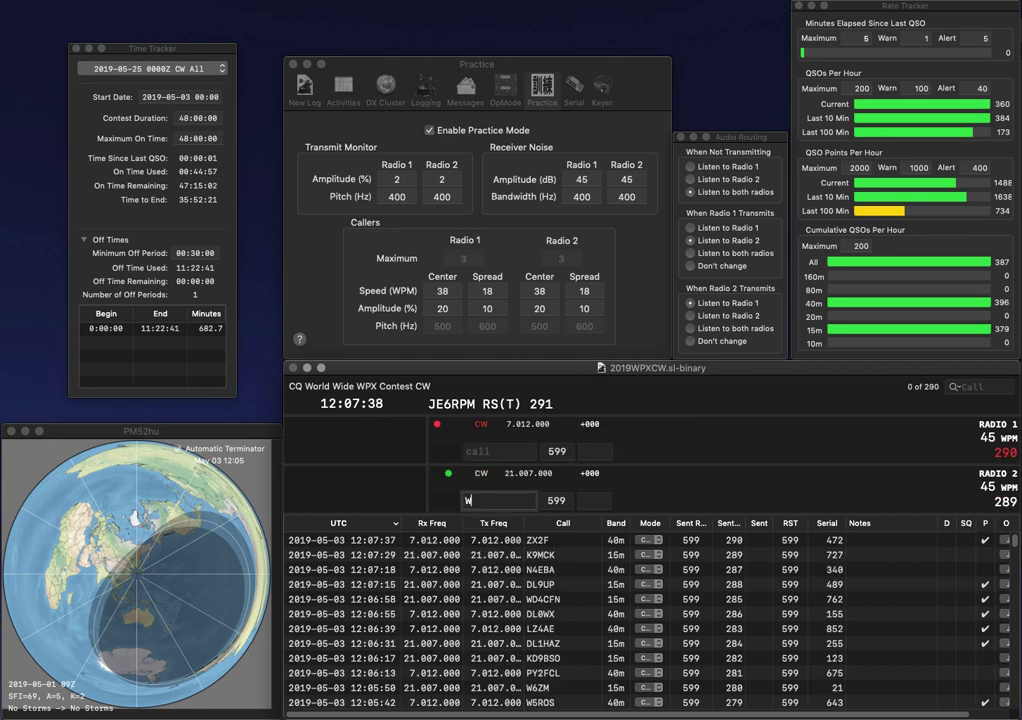
type("9XS")
key("Return")
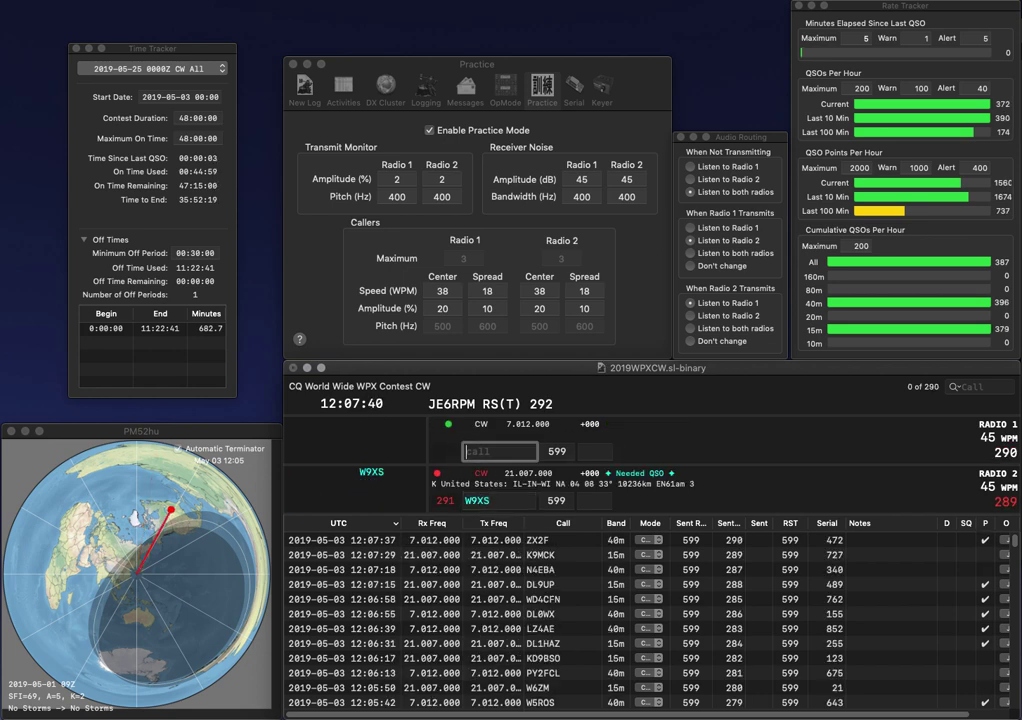
type("1G")
key("Return")
key("Return")
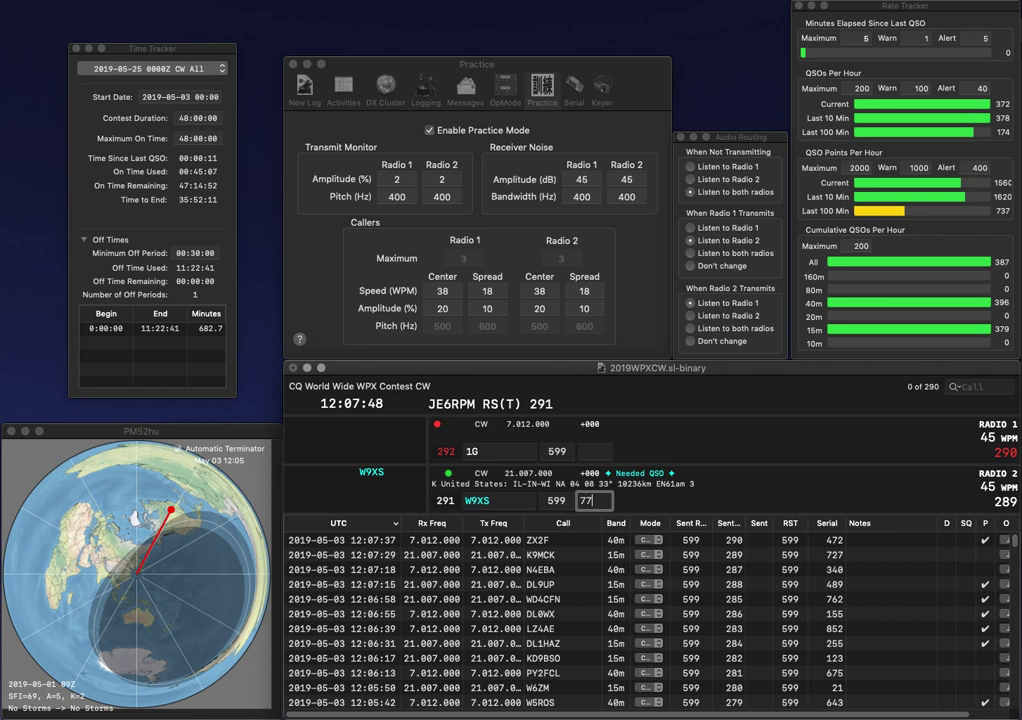
Step: Log W9XS with received serial 777 on Radio 2, and complete and resend the Radio 1 callsign as HG1G
type("7")
key("Return")
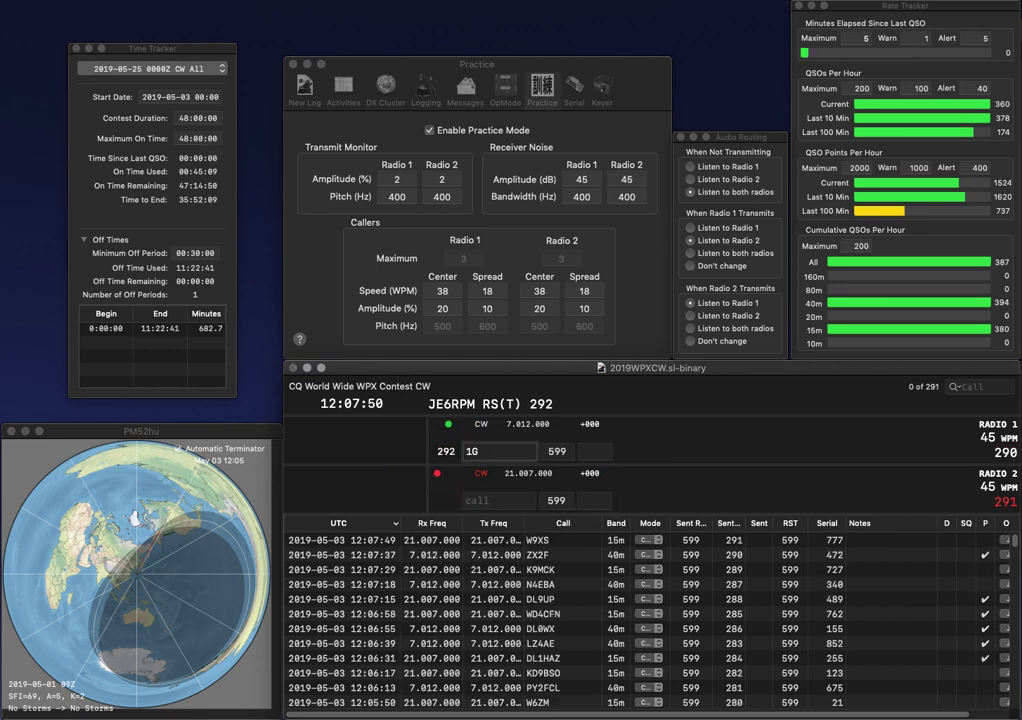
type("HG")
key("Return")
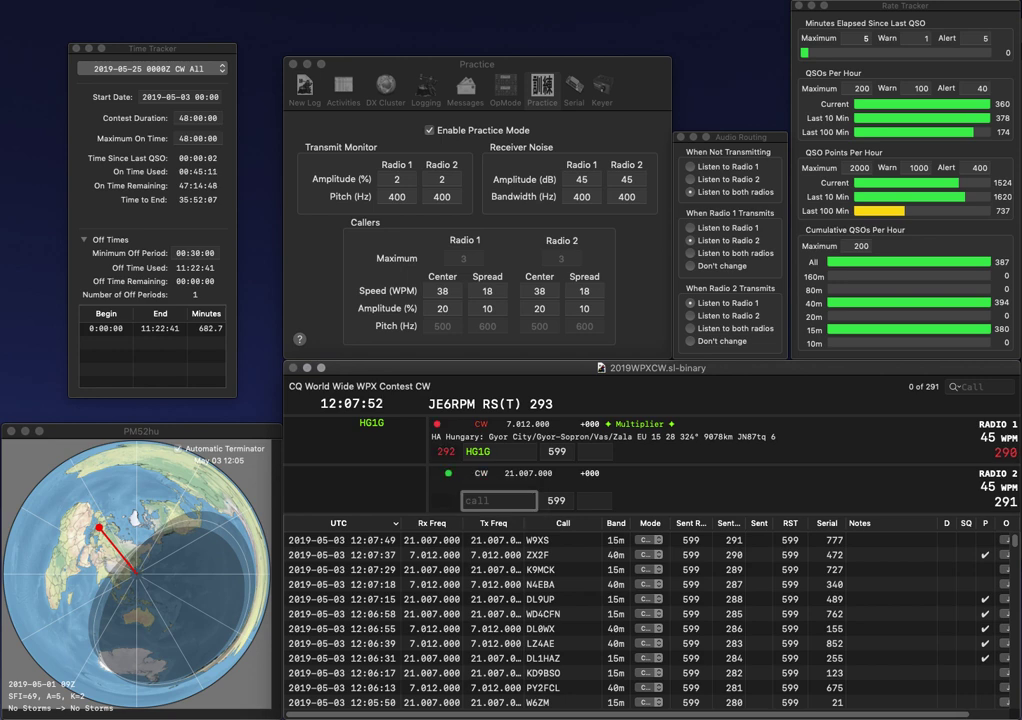
type("V")
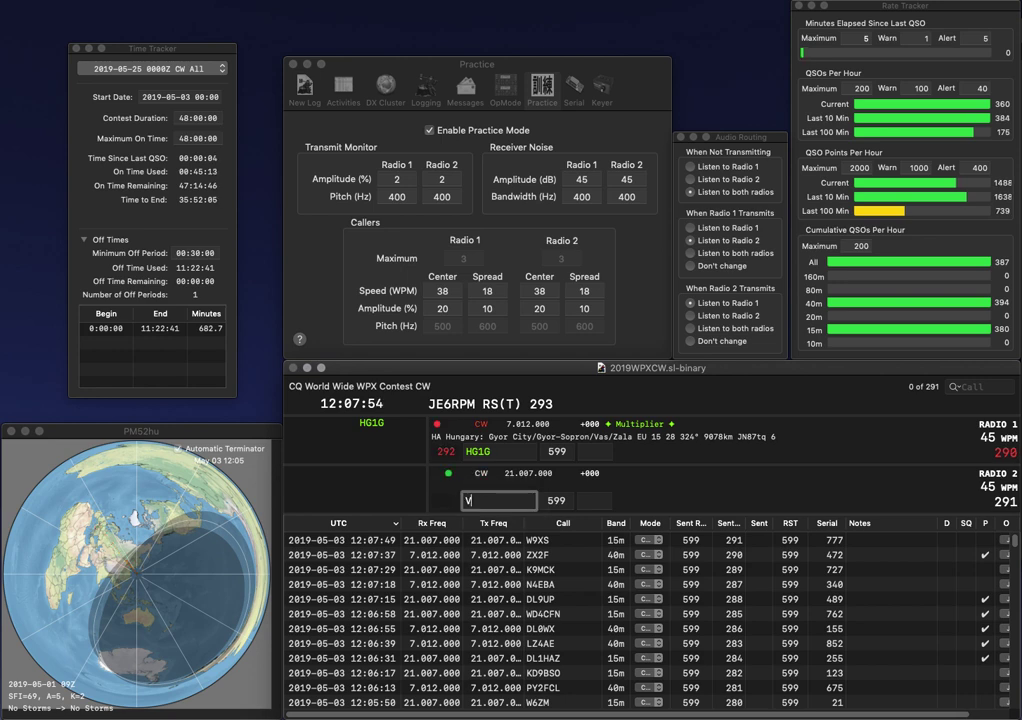
type("E7")
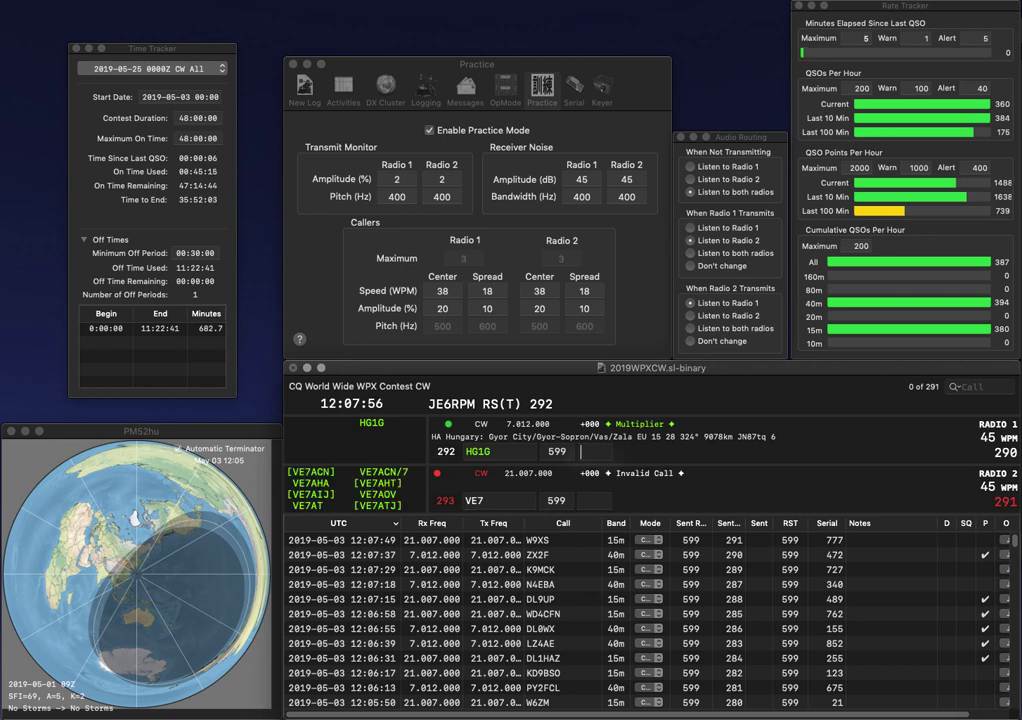
type("813")
key("Return")
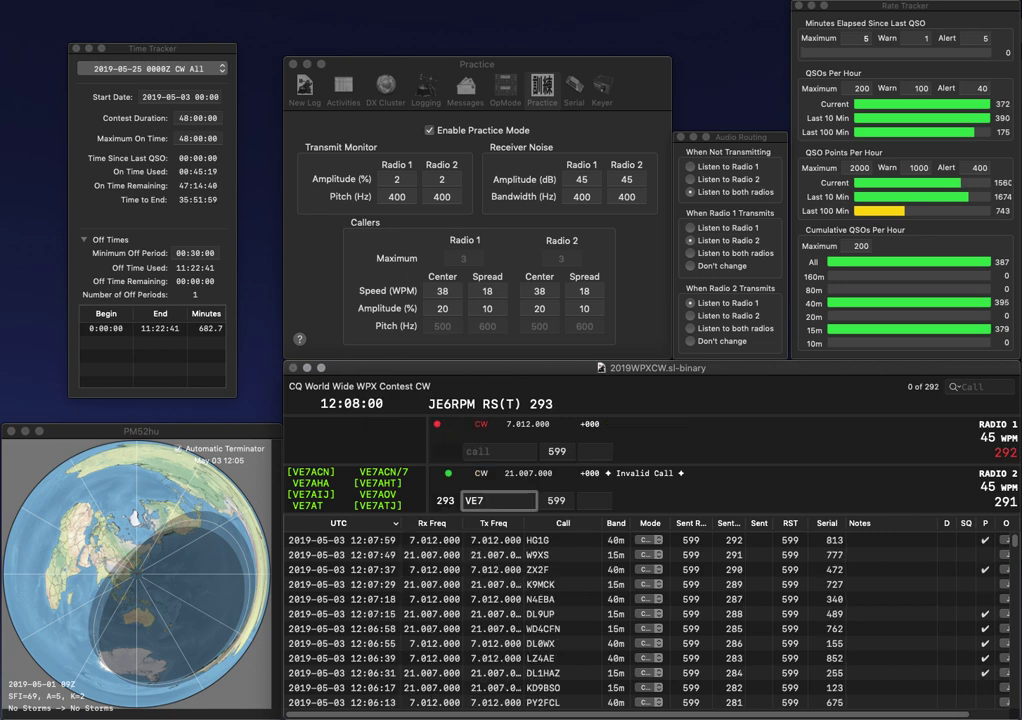
key("BackSpace")
key("BackSpace")
type("A7MM")
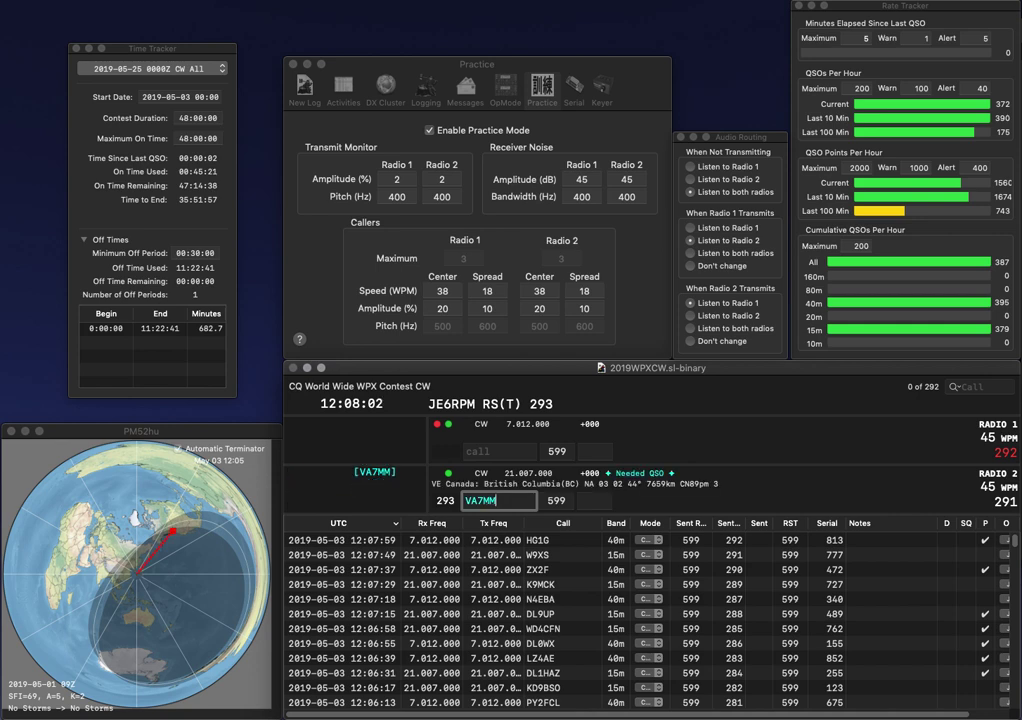
key("Return")
type("KC0WTT")
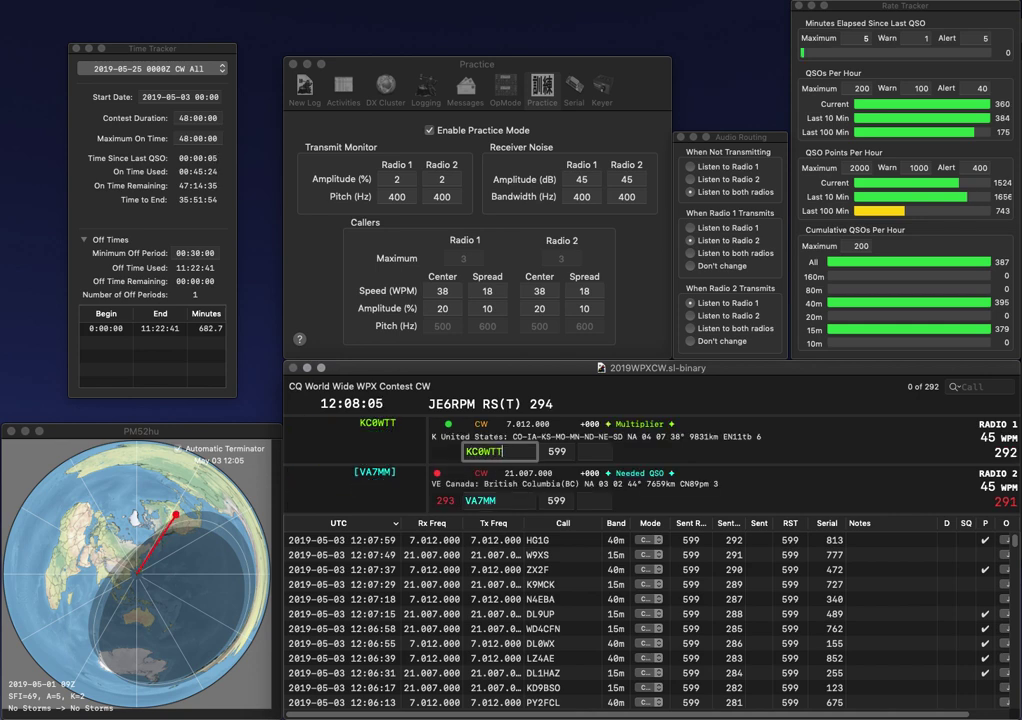
key("Return")
key("Return")
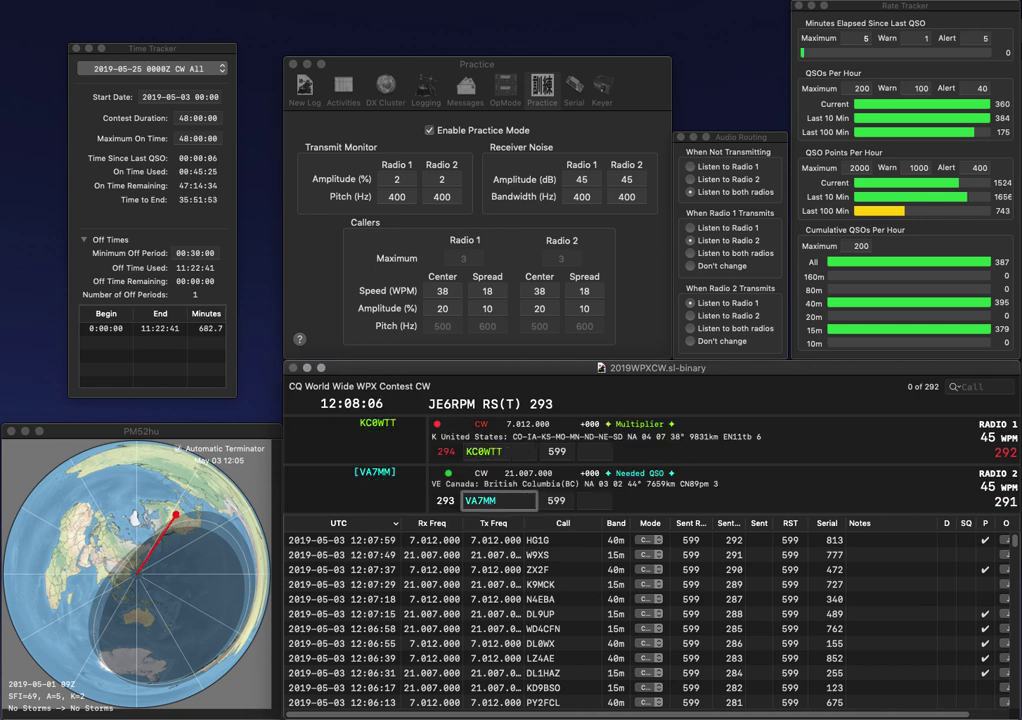
type("785")
key("Return")
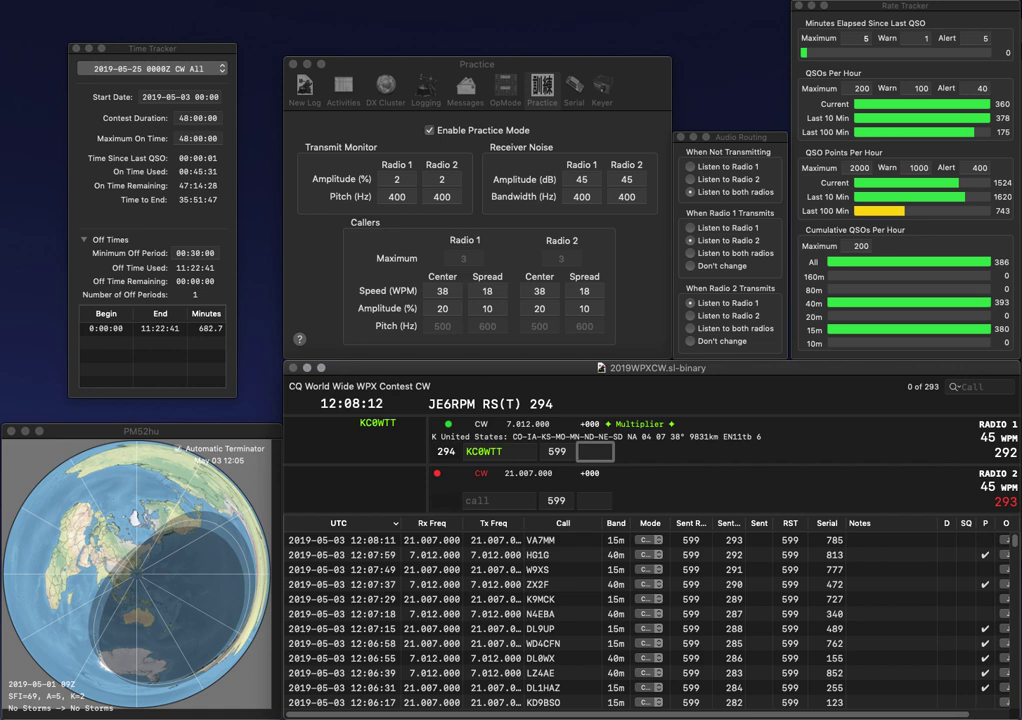
type("48")
key("Return")
type("QCM")
key("Left")
key("Left")
key("Left")
type("KE4")
key("Return")
Step: Enter the Radio 1 callsign, correct its prefix digit to make it KB5YDD, and send it
type("KB4")
type("YD")
type("B")
key("Left")
key("Left")
key("Left")
key("BackSpace")
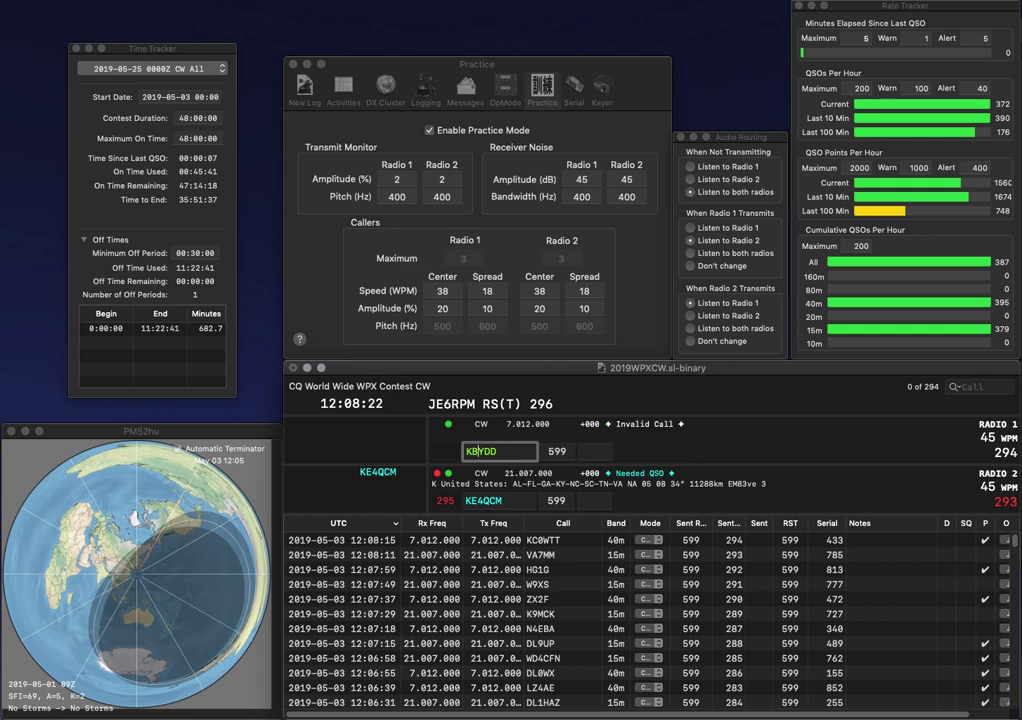
type("5")
key("Return")
key("space")
type("719")
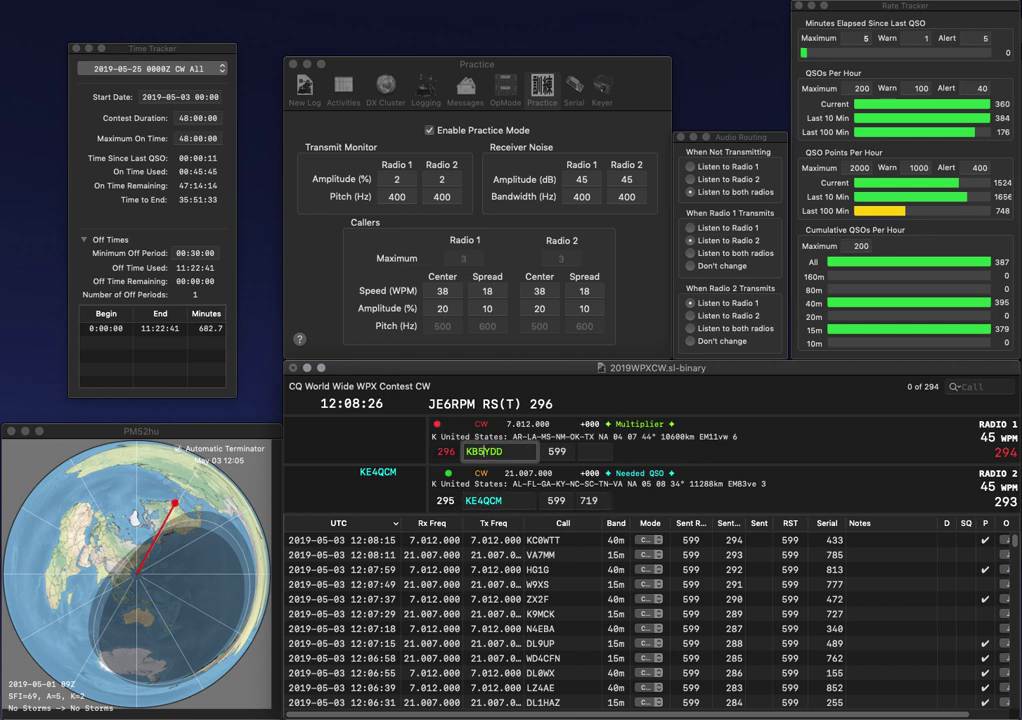
key("Return")
key("Left")
key("Left")
key("Left")
key("Left")
key("BackSpace")
type("D")
key("Right")
key("BackSpace")
type("4")
key("Right")
key("Right")
key("Right")
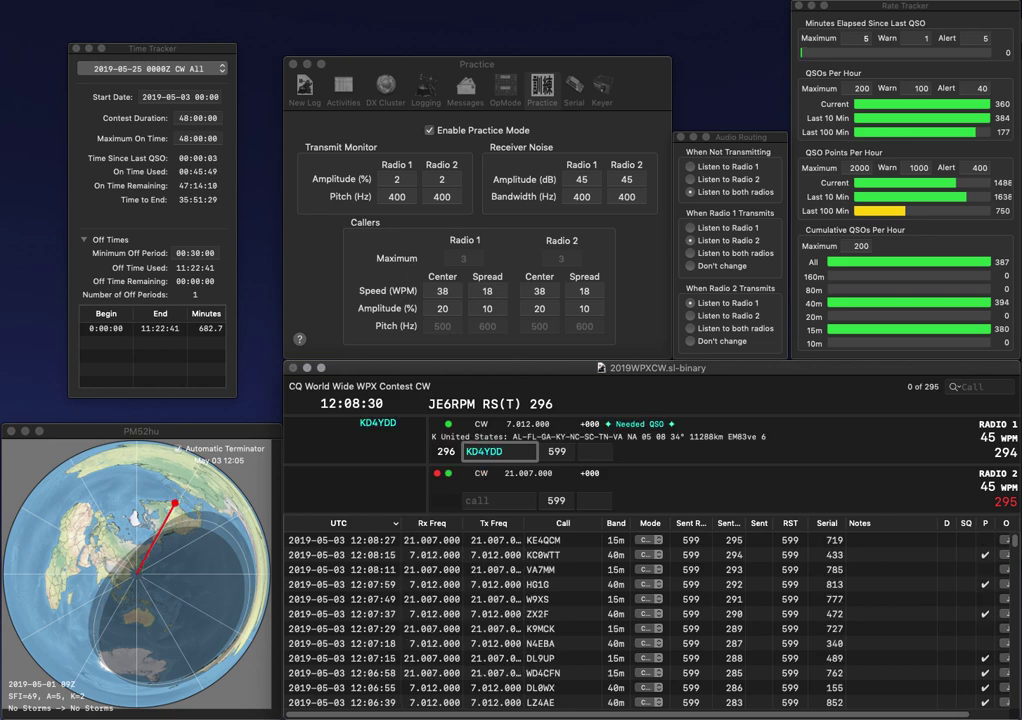
key("Return")
type("2MKX")
key("Left")
key("Left")
key("Left")
key("Left")
type("WB")
key("Return")
key("Up")
key("space")
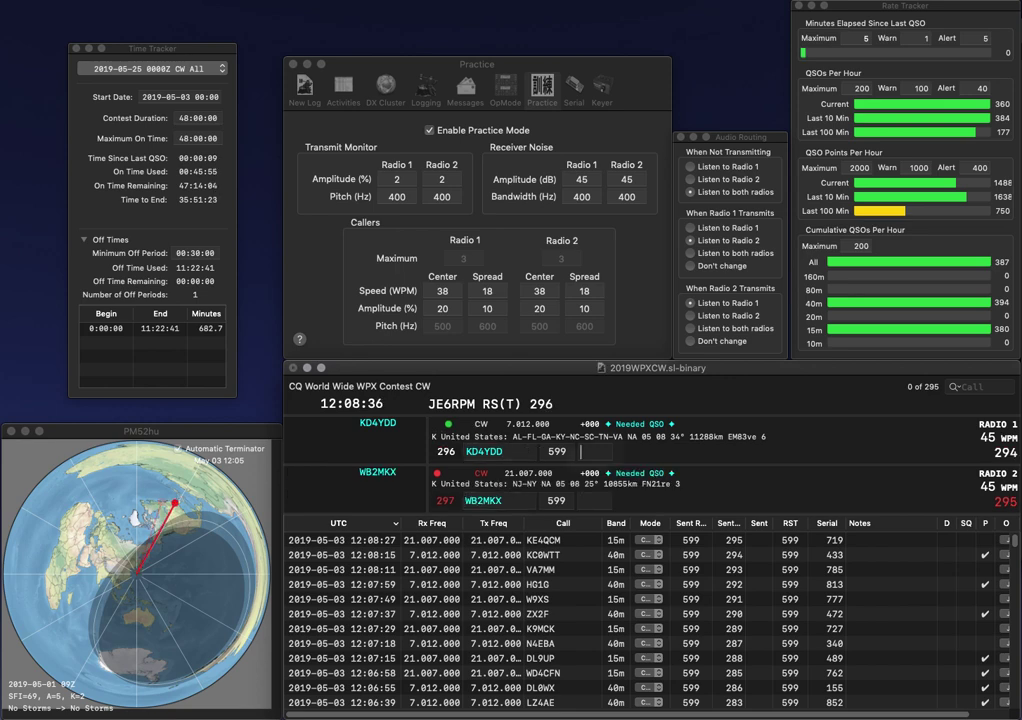
type("611")
key("Return")
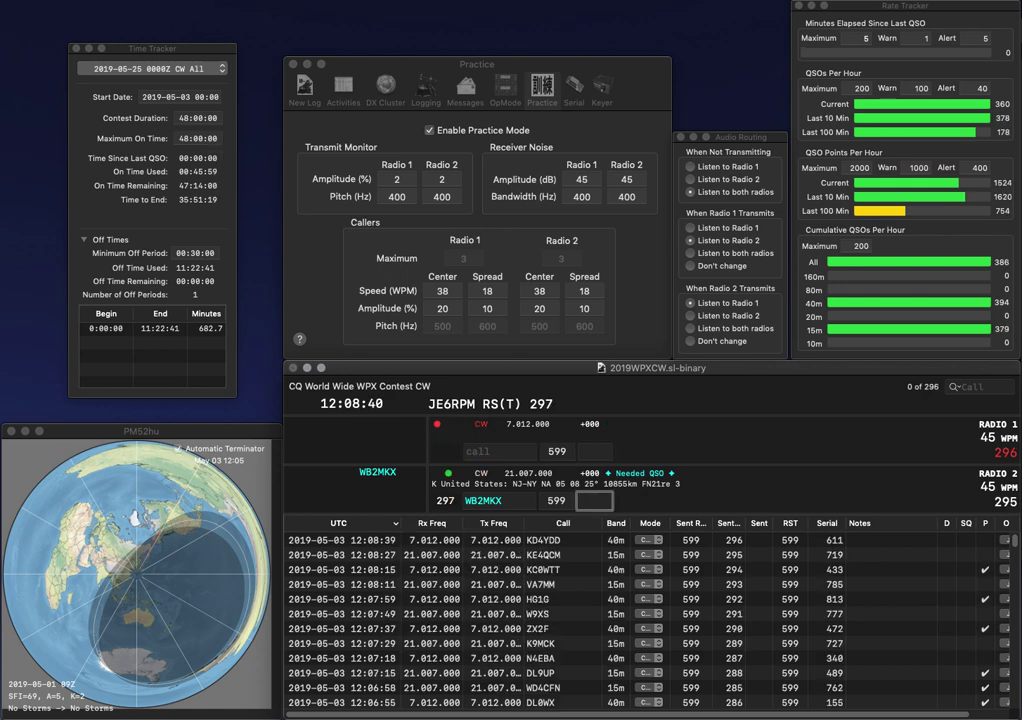
type("79")
key("Return")
type("2CP")
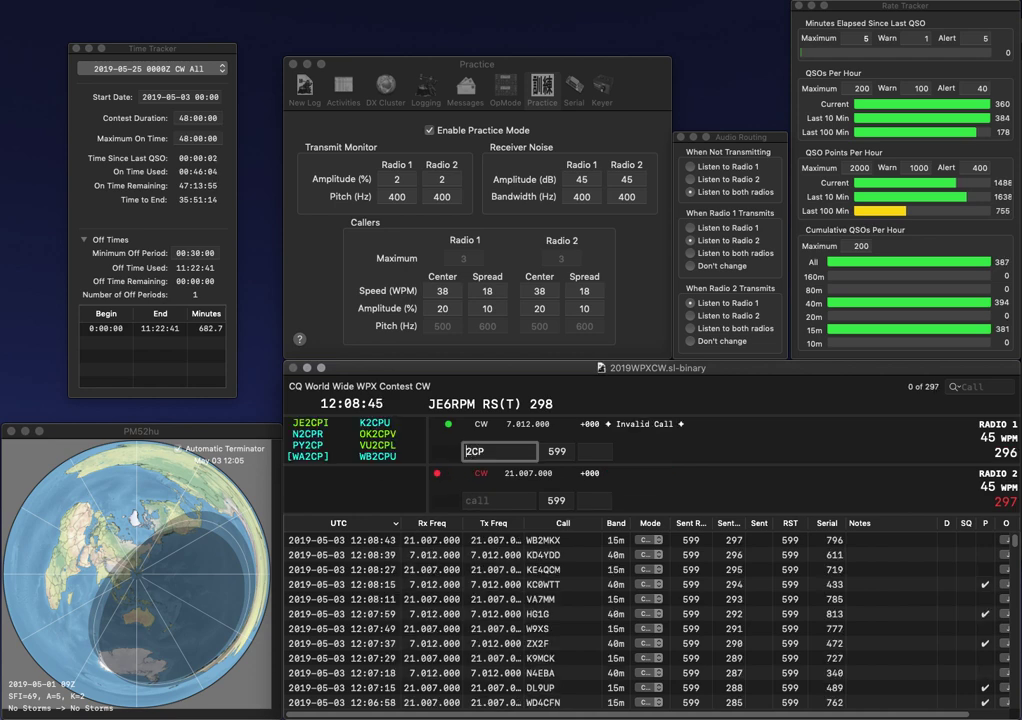
key("Home")
type("PY")
key("Return")
type("KE9ET")
key("Return")
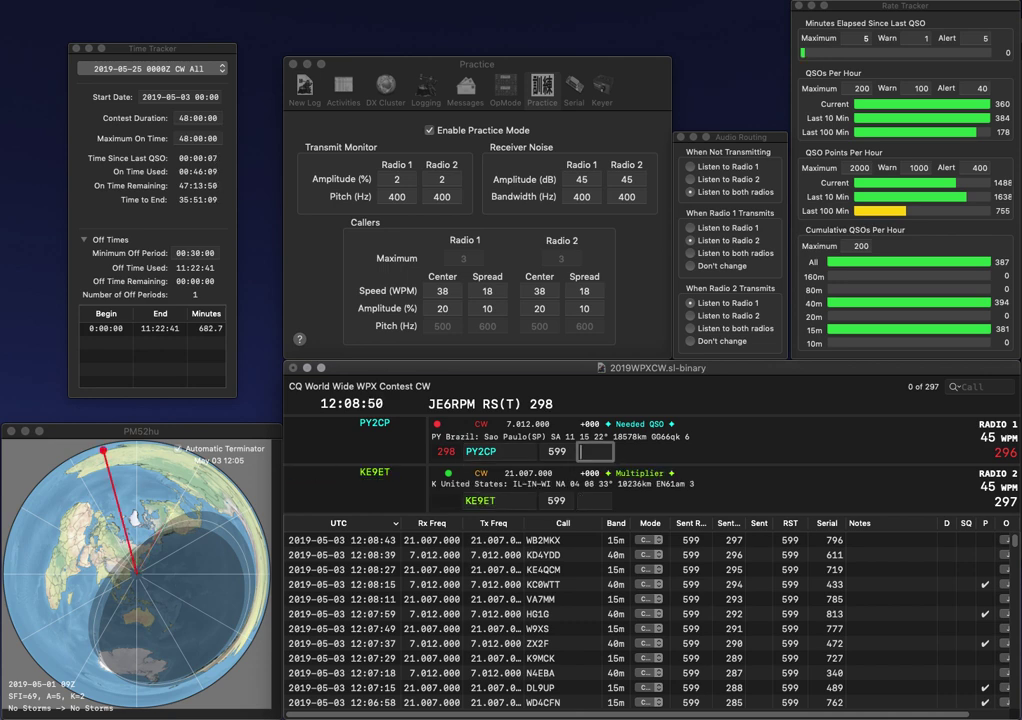
type("262")
key("Return")
type("266")
key("Return")
Step: Send DL1BA as the Radio 1 callsign and W2VUF as the Radio 2 callsign
type("1BA")
key("Home")
type("DL")
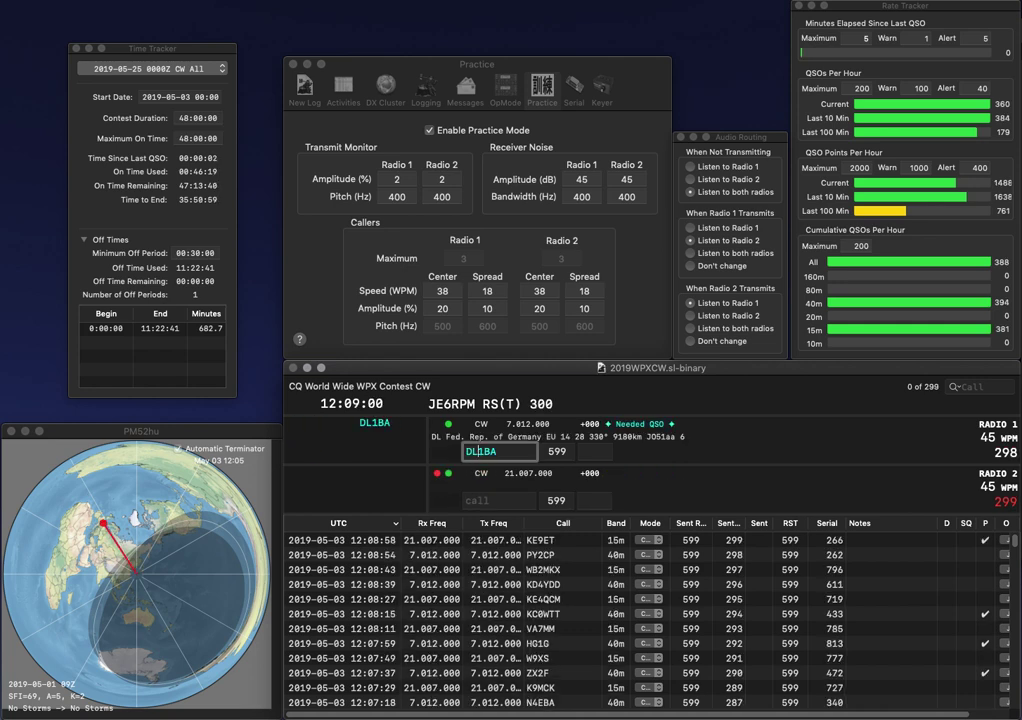
key("Return")
type("W2F")
key("Left")
type("VU")
key("Return")
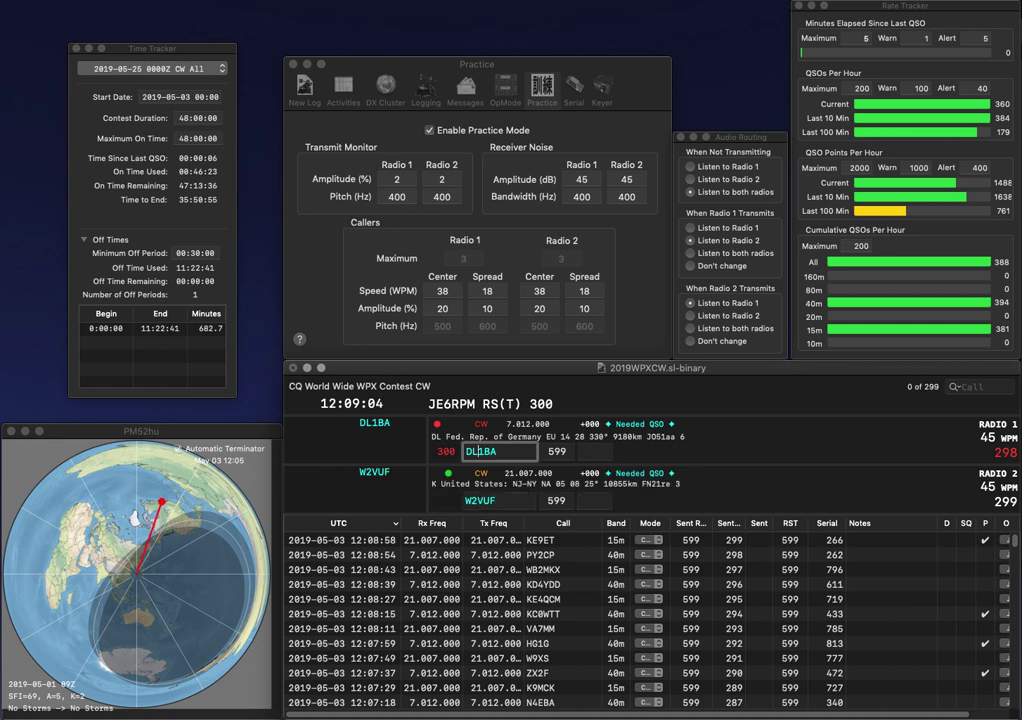
Step: Log DL1BA with received serial 345 on Radio 1 and turn off practice mode
key("space")
type("345")
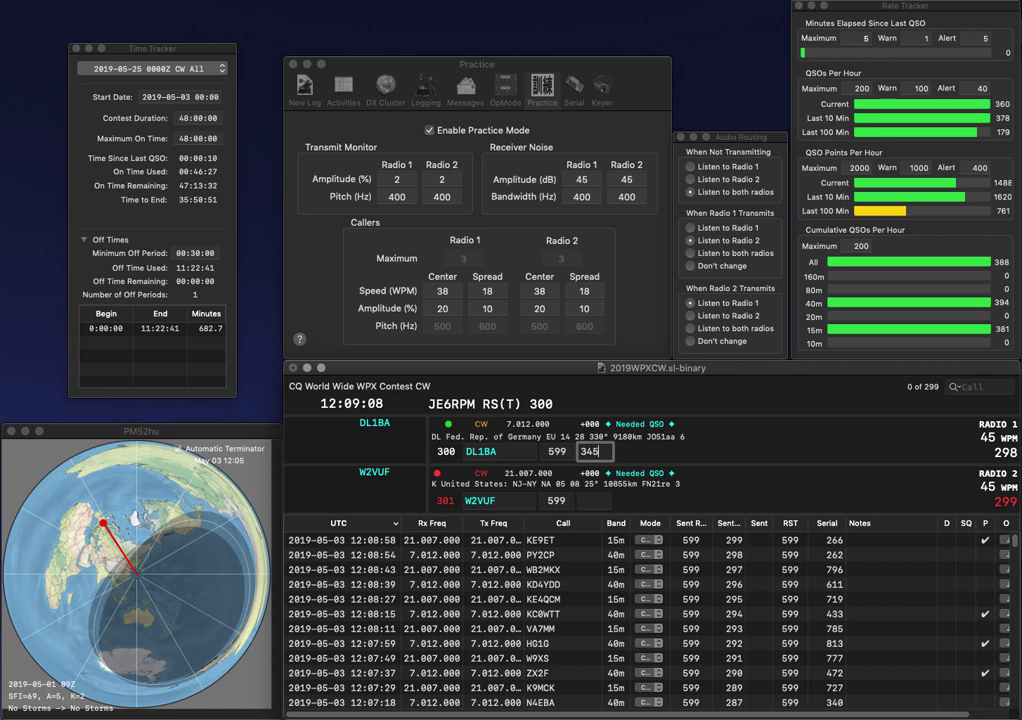
key("Return")
left_click(430, 131)
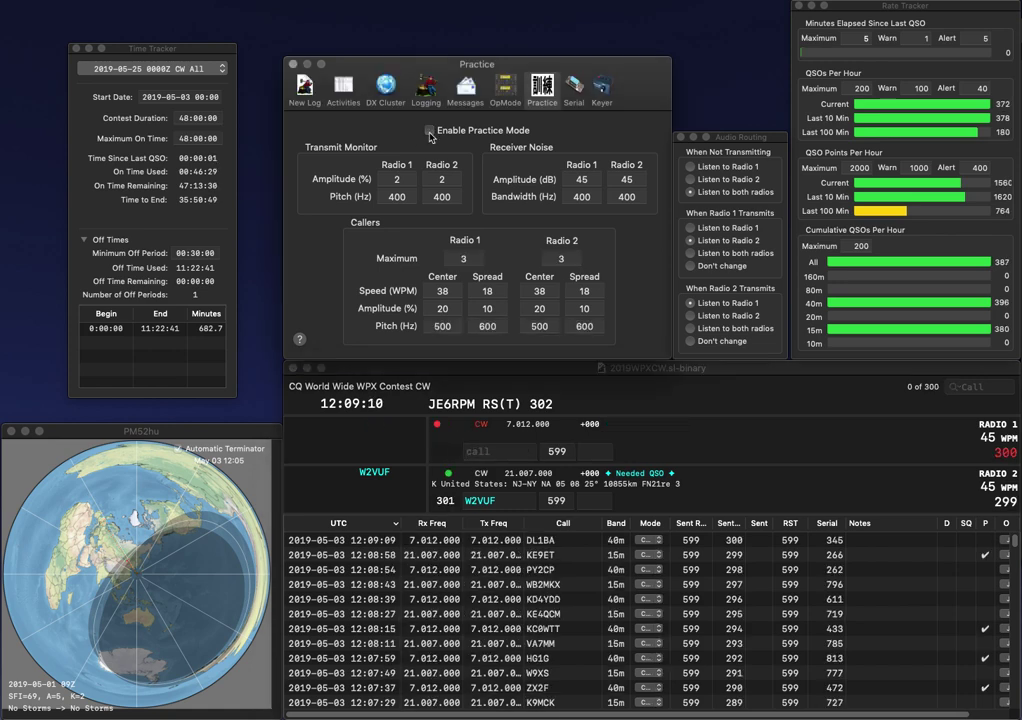